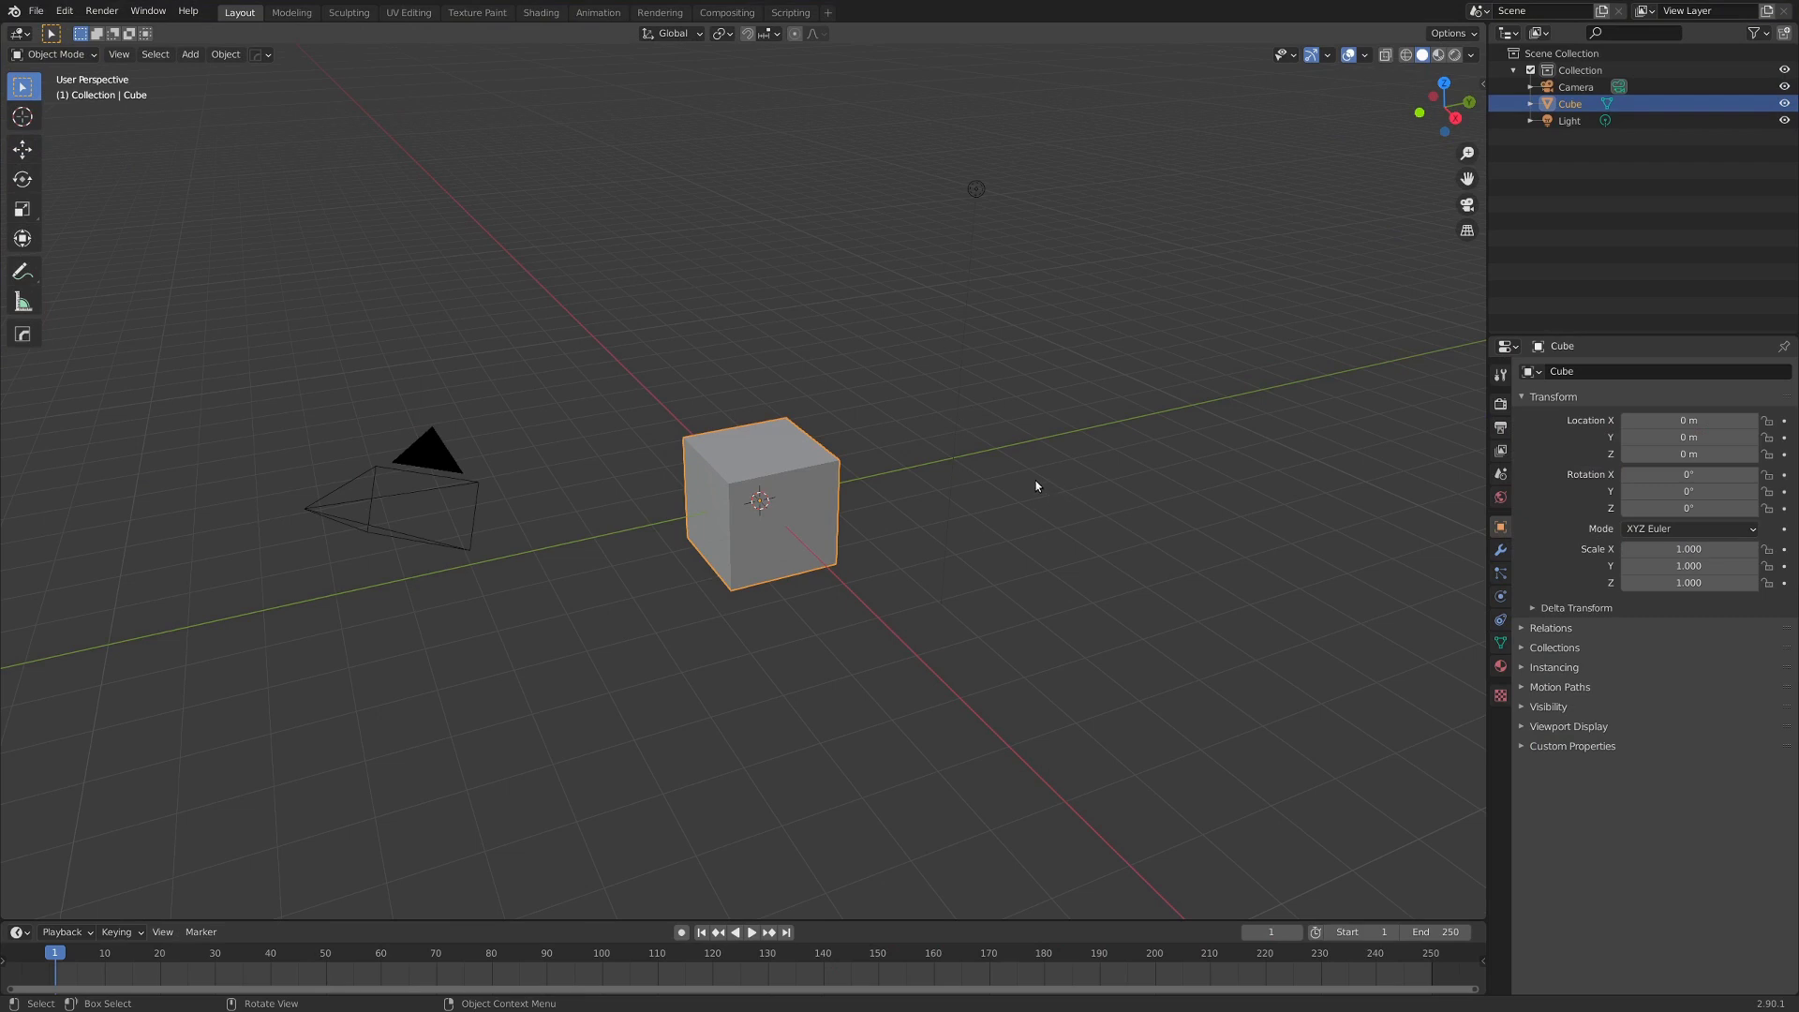
Start a new VFX project and enlarge the clip editor and the timeline.
click(36, 11)
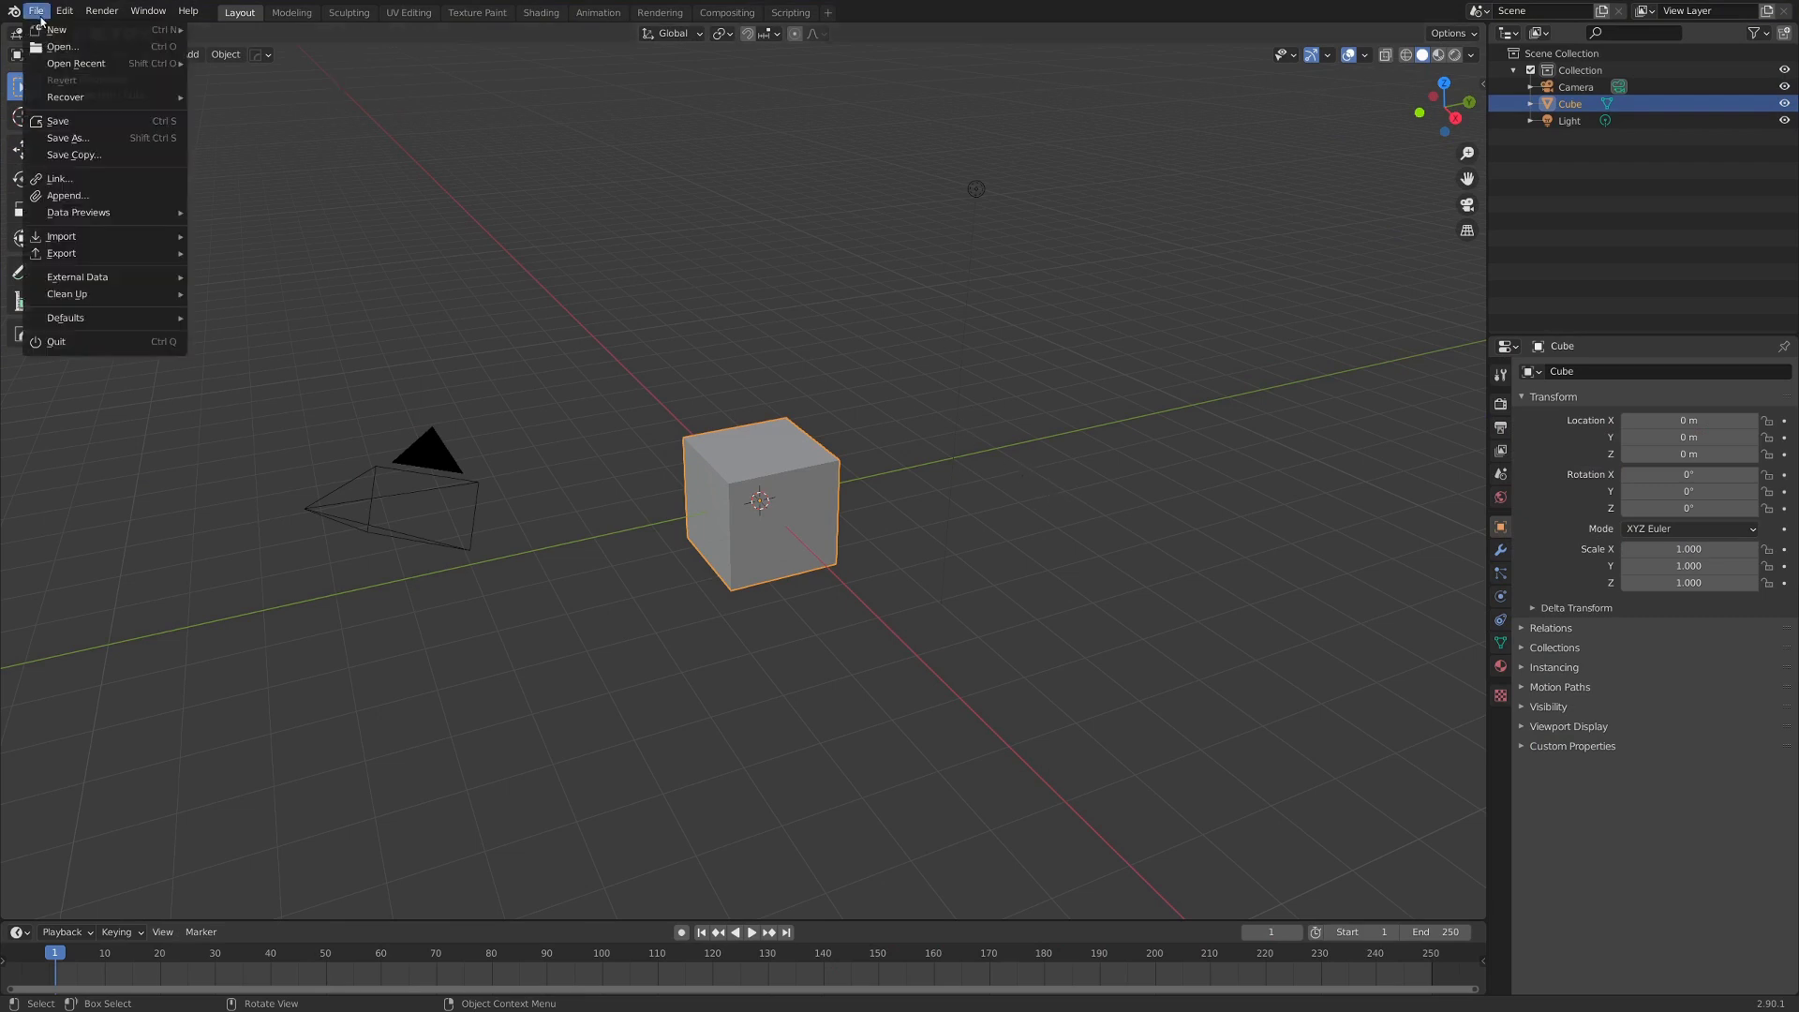
mouse_move(62, 34)
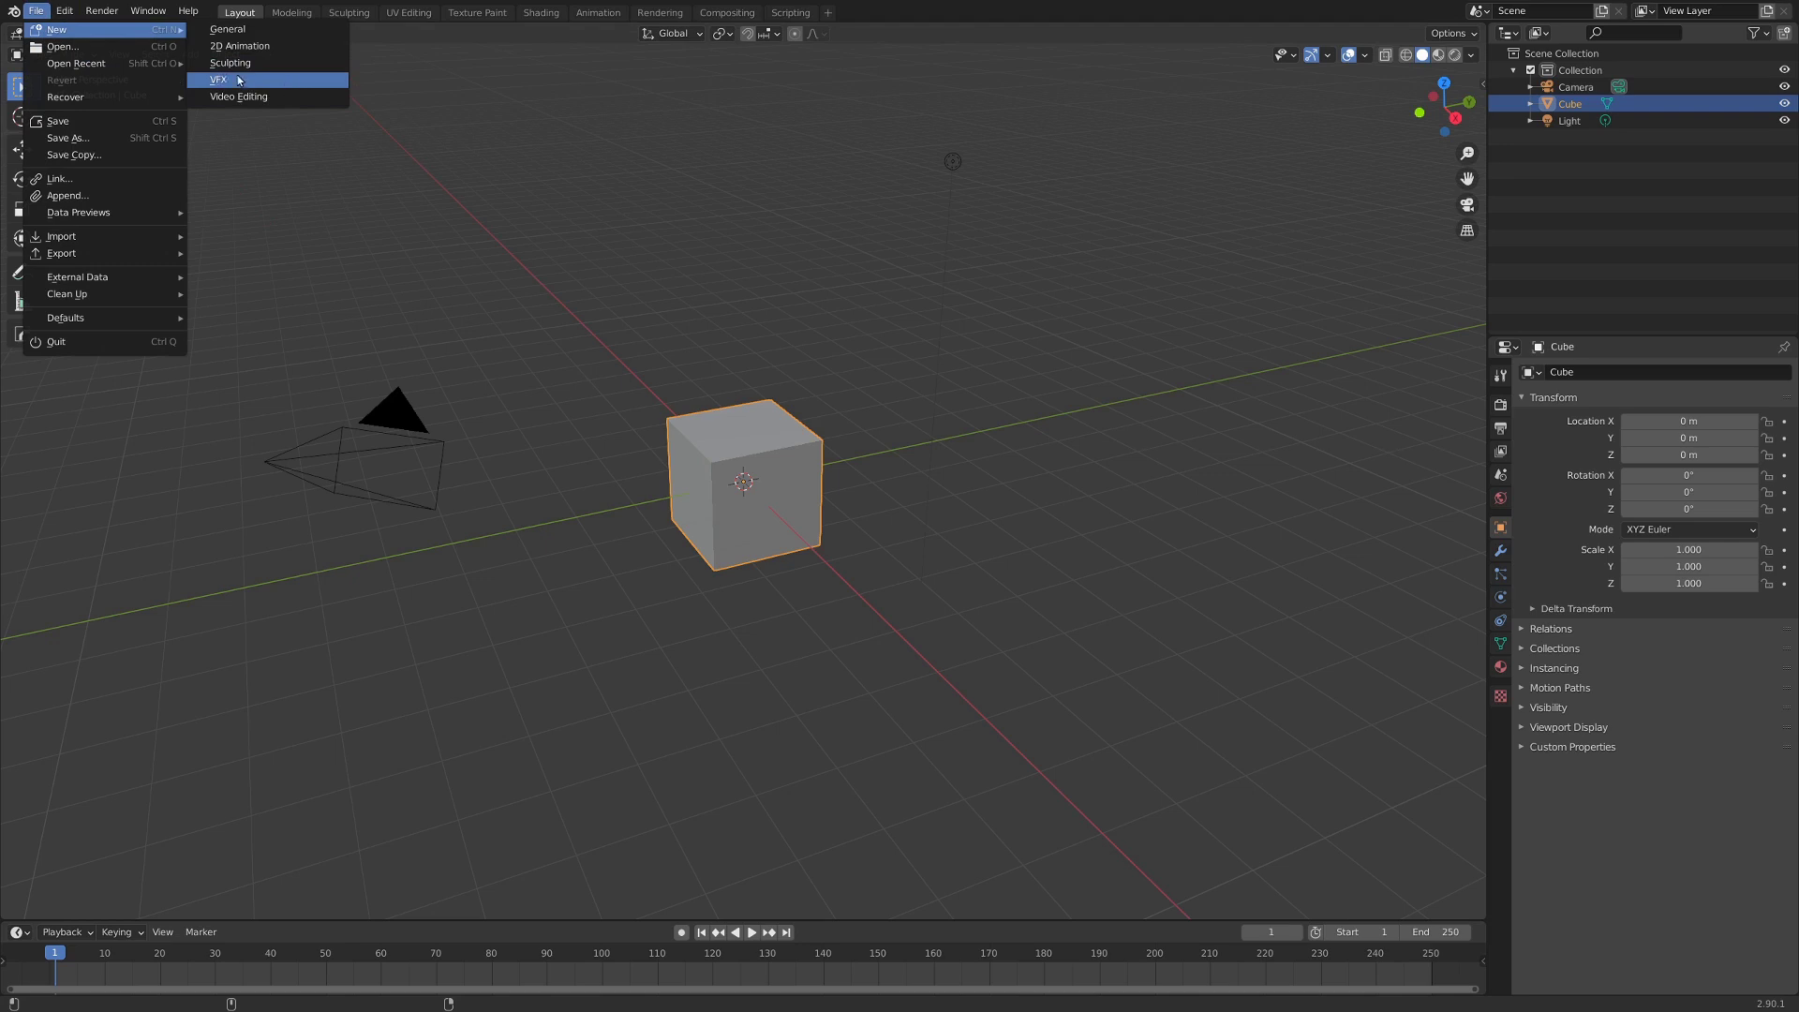
click(243, 83)
drag(870, 305, 875, 82)
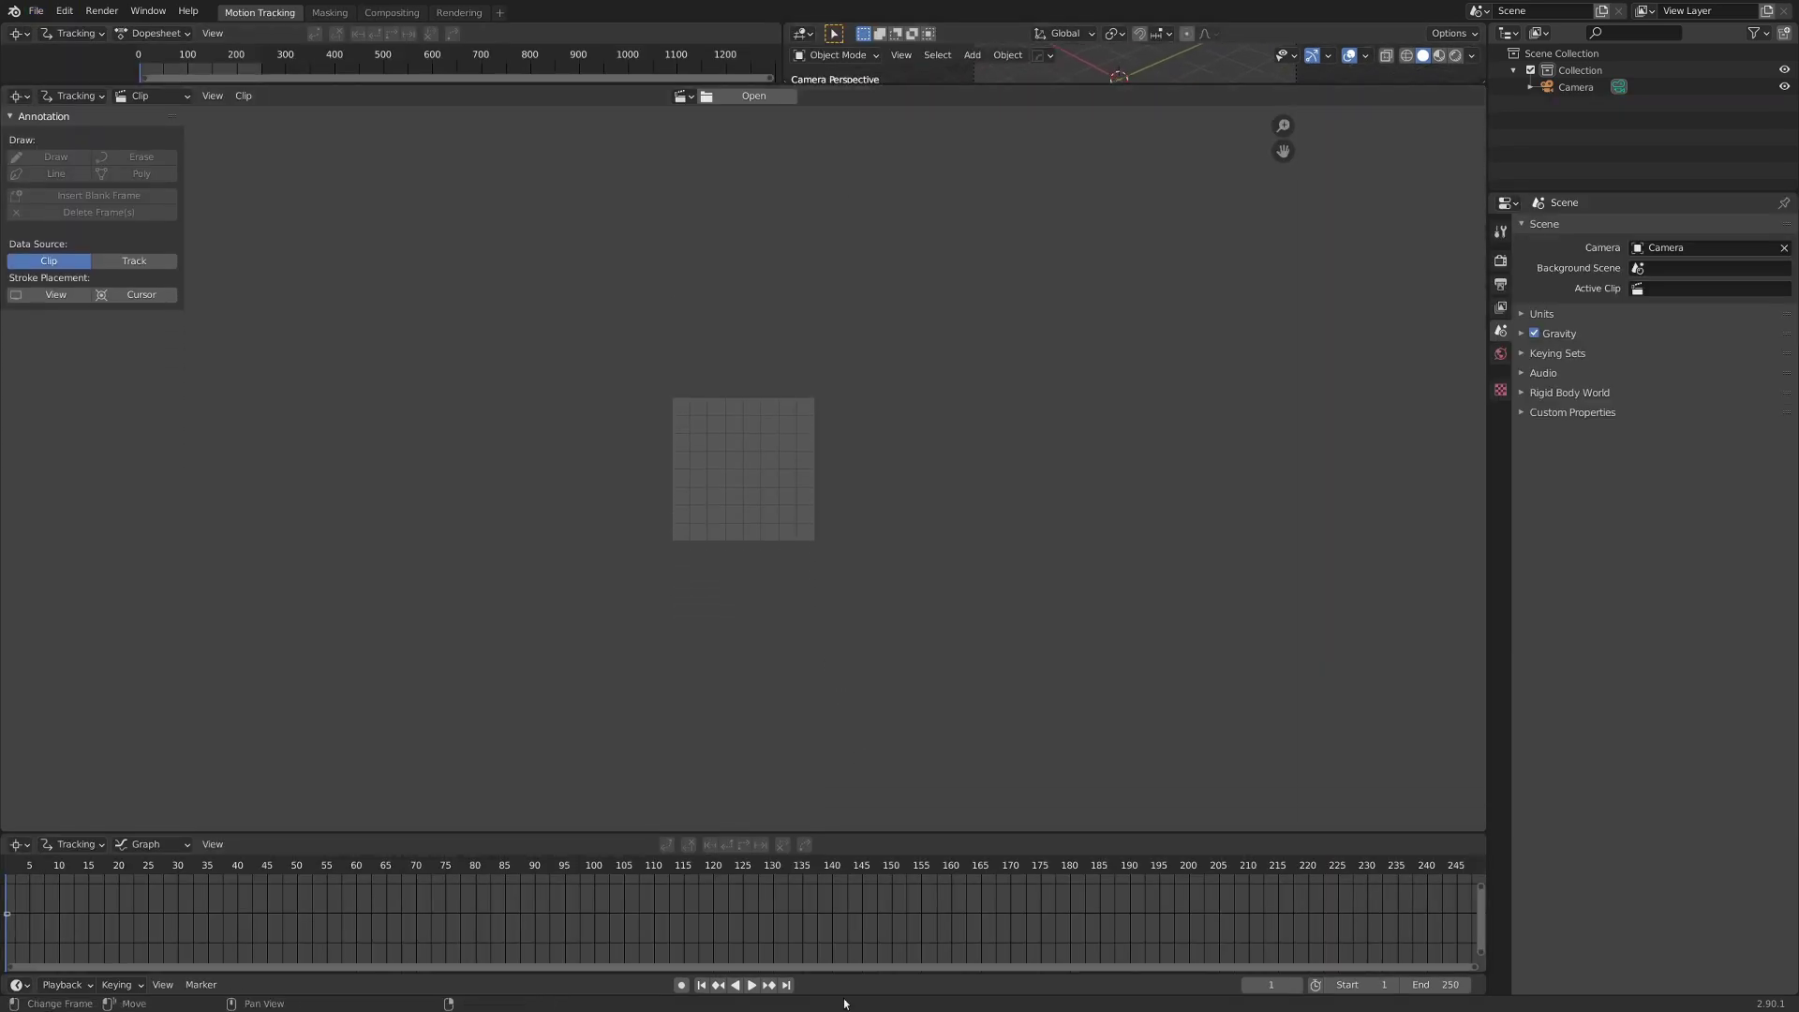
drag(856, 973, 848, 878)
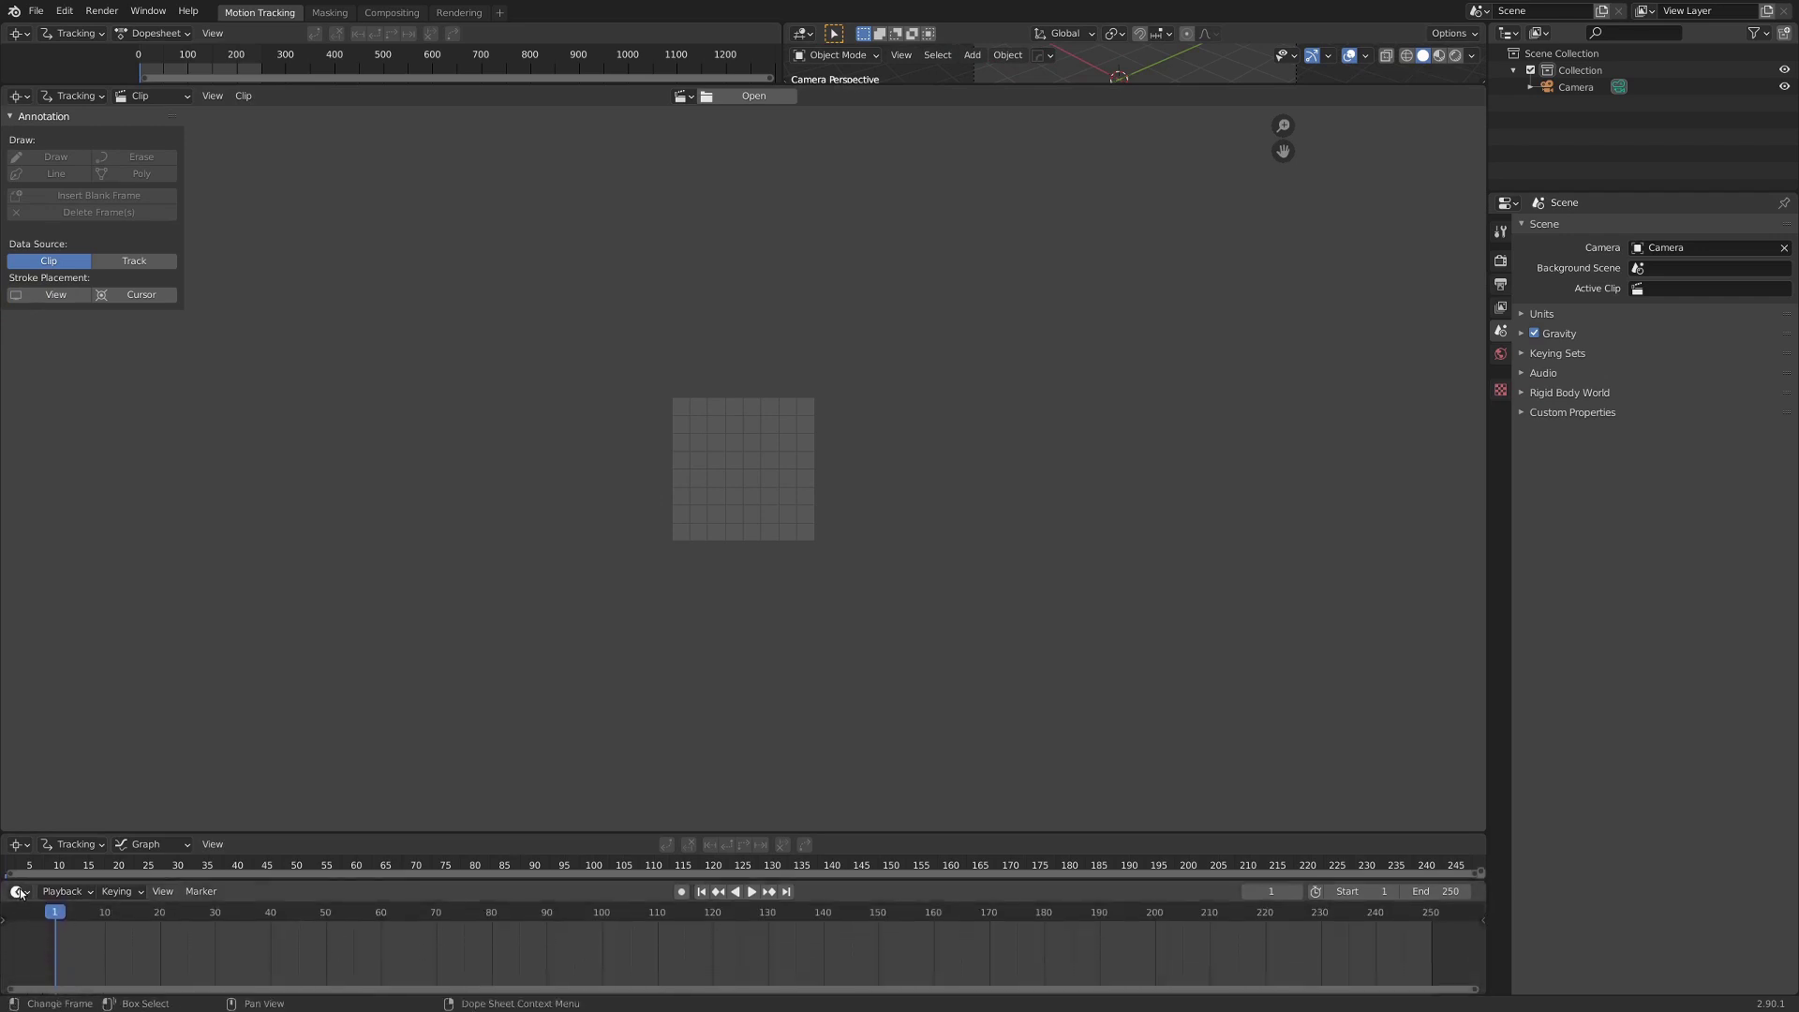
Load the footage P1000457.MP4 into the clip editor and scrub through its first frames.
click(748, 93)
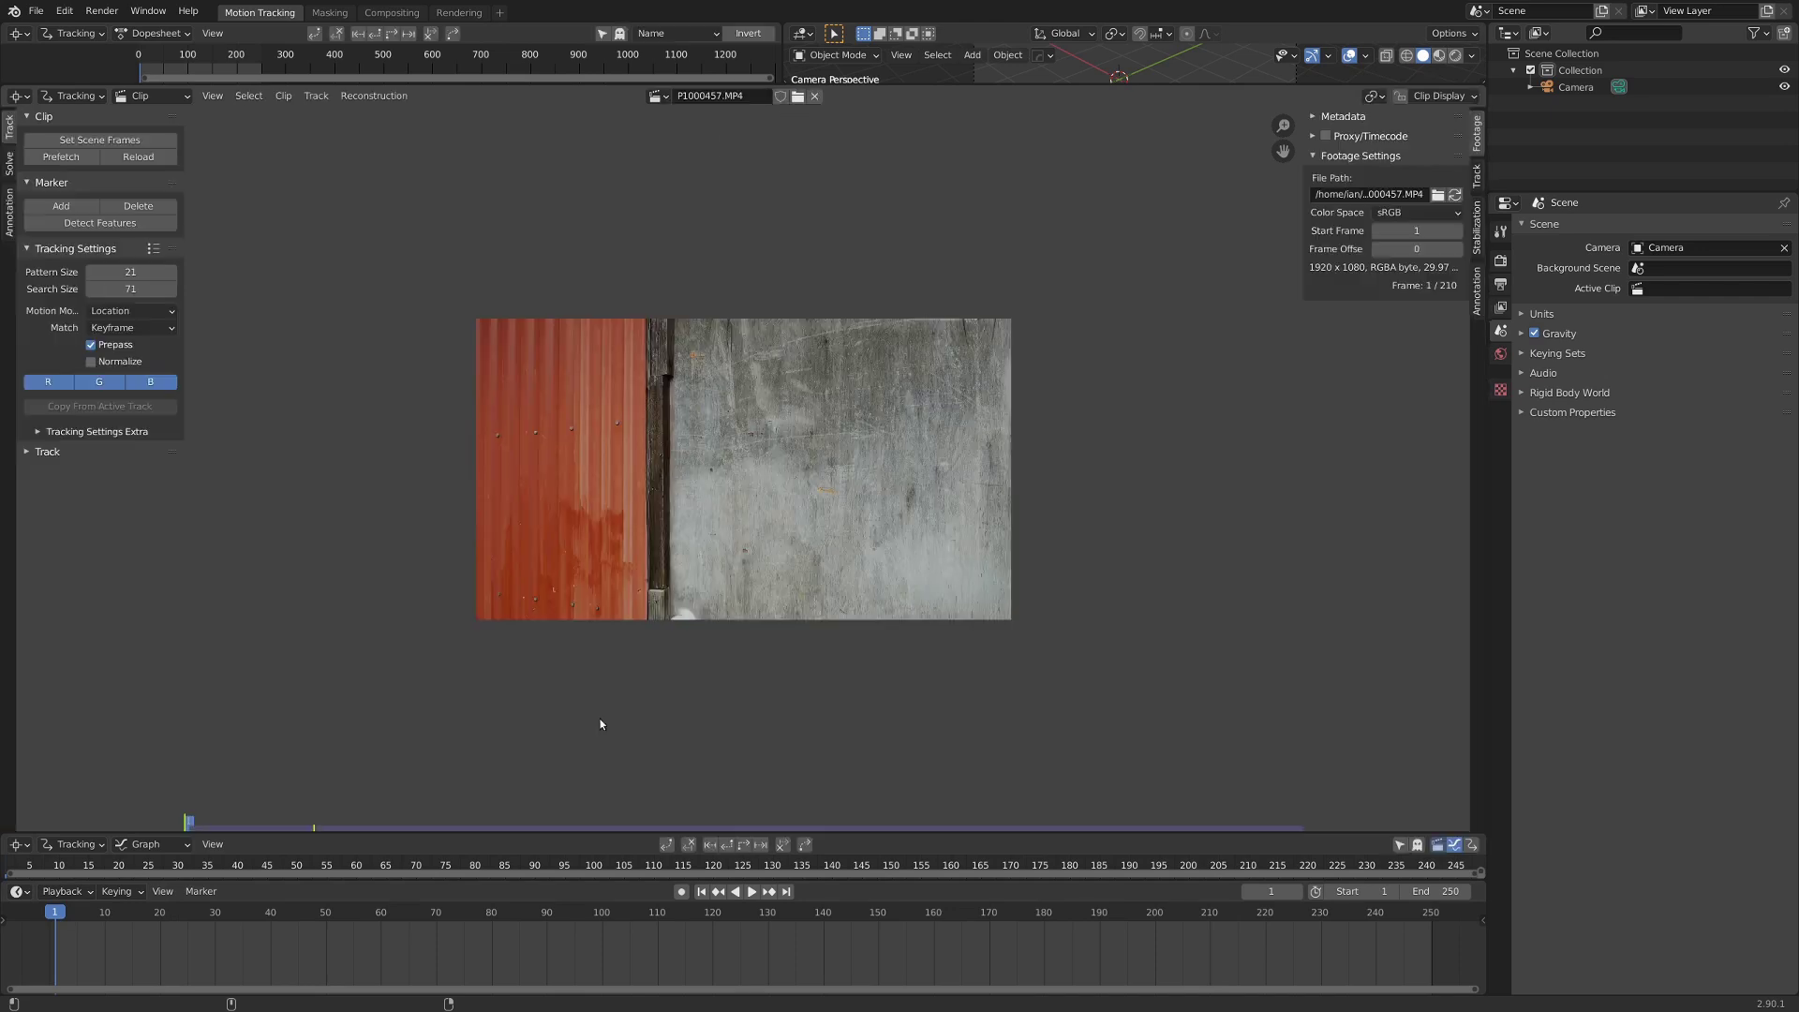
scroll(619, 688, up, 2)
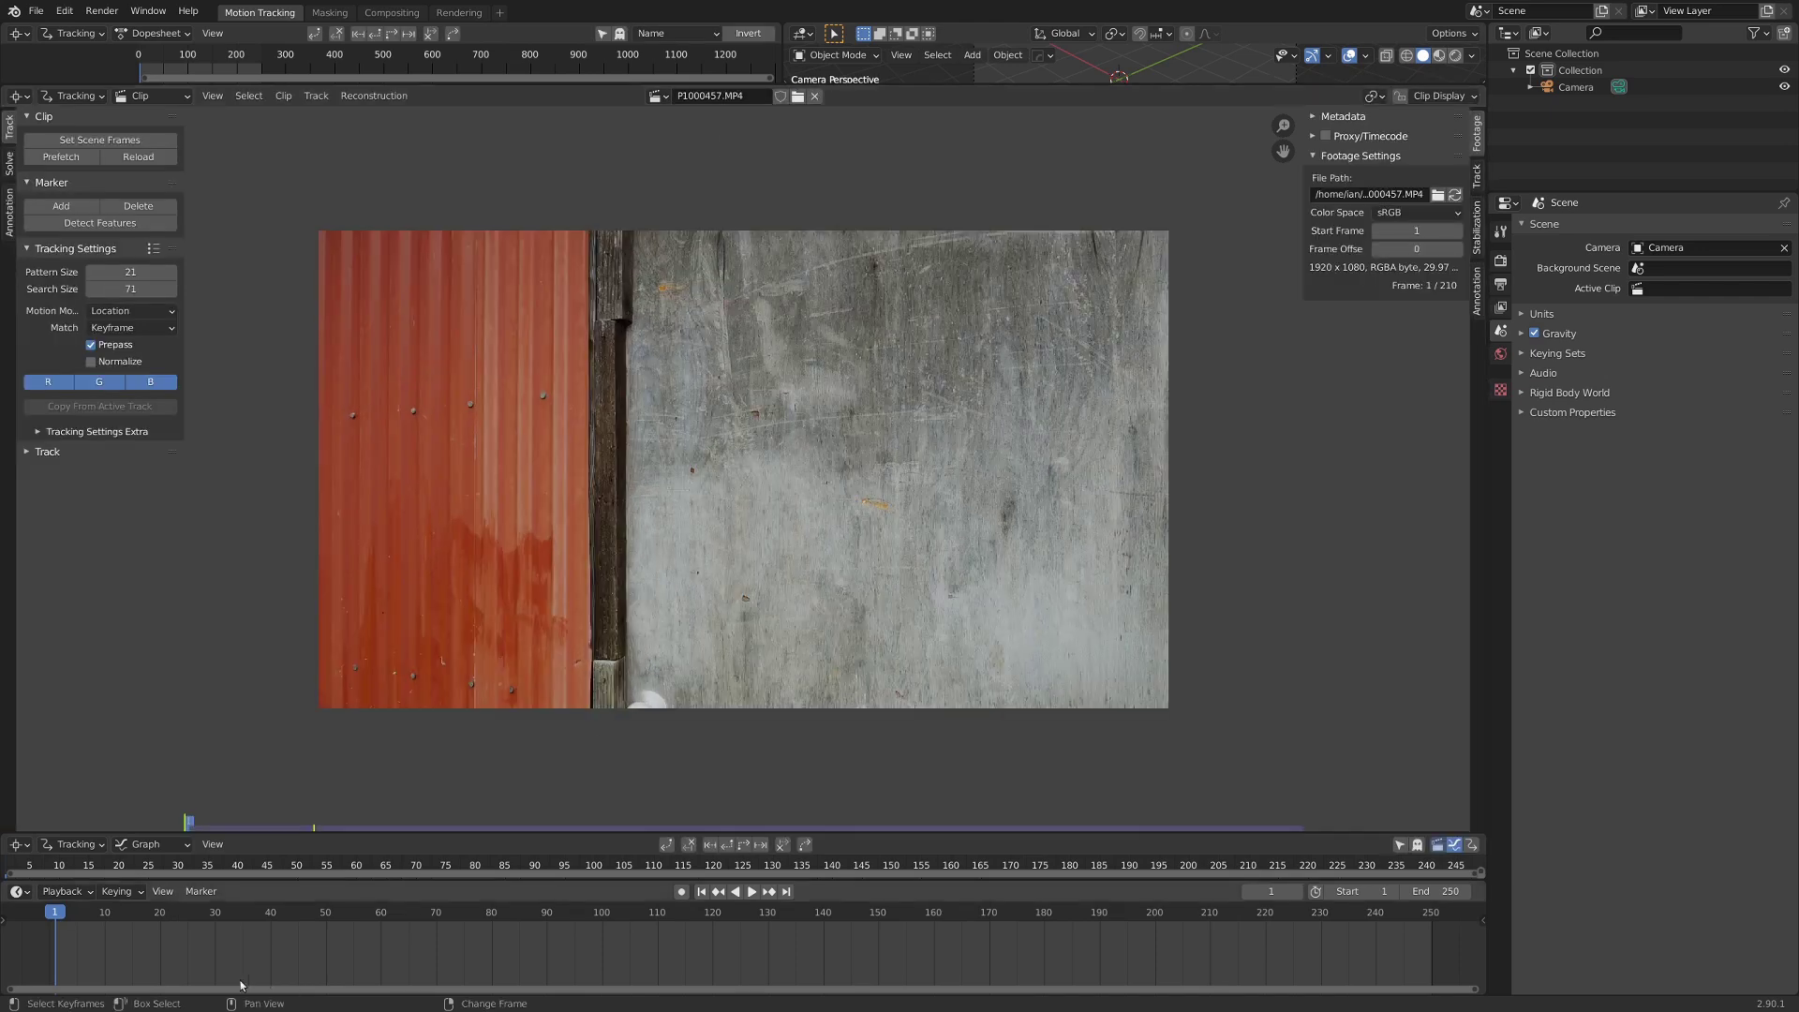
drag(79, 948, 635, 968)
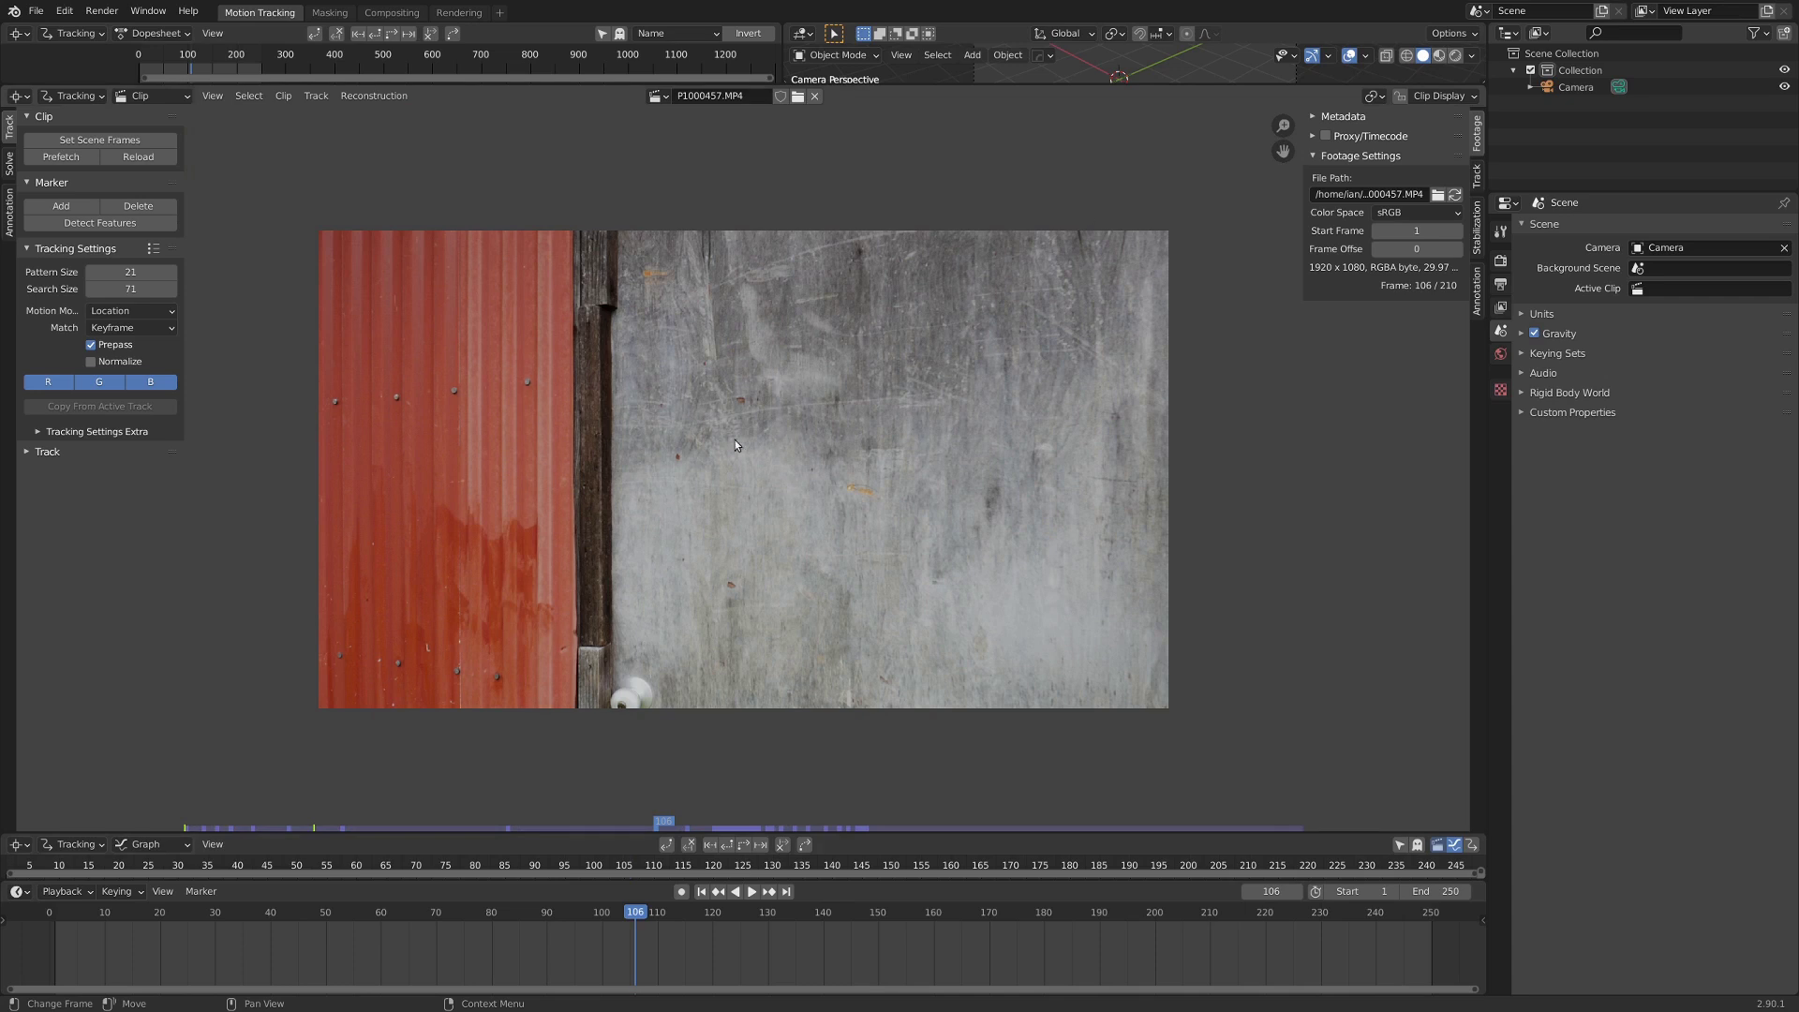
Limit the scene's frame range to start at frame 100 and end at frame 210.
drag(703, 955, 600, 954)
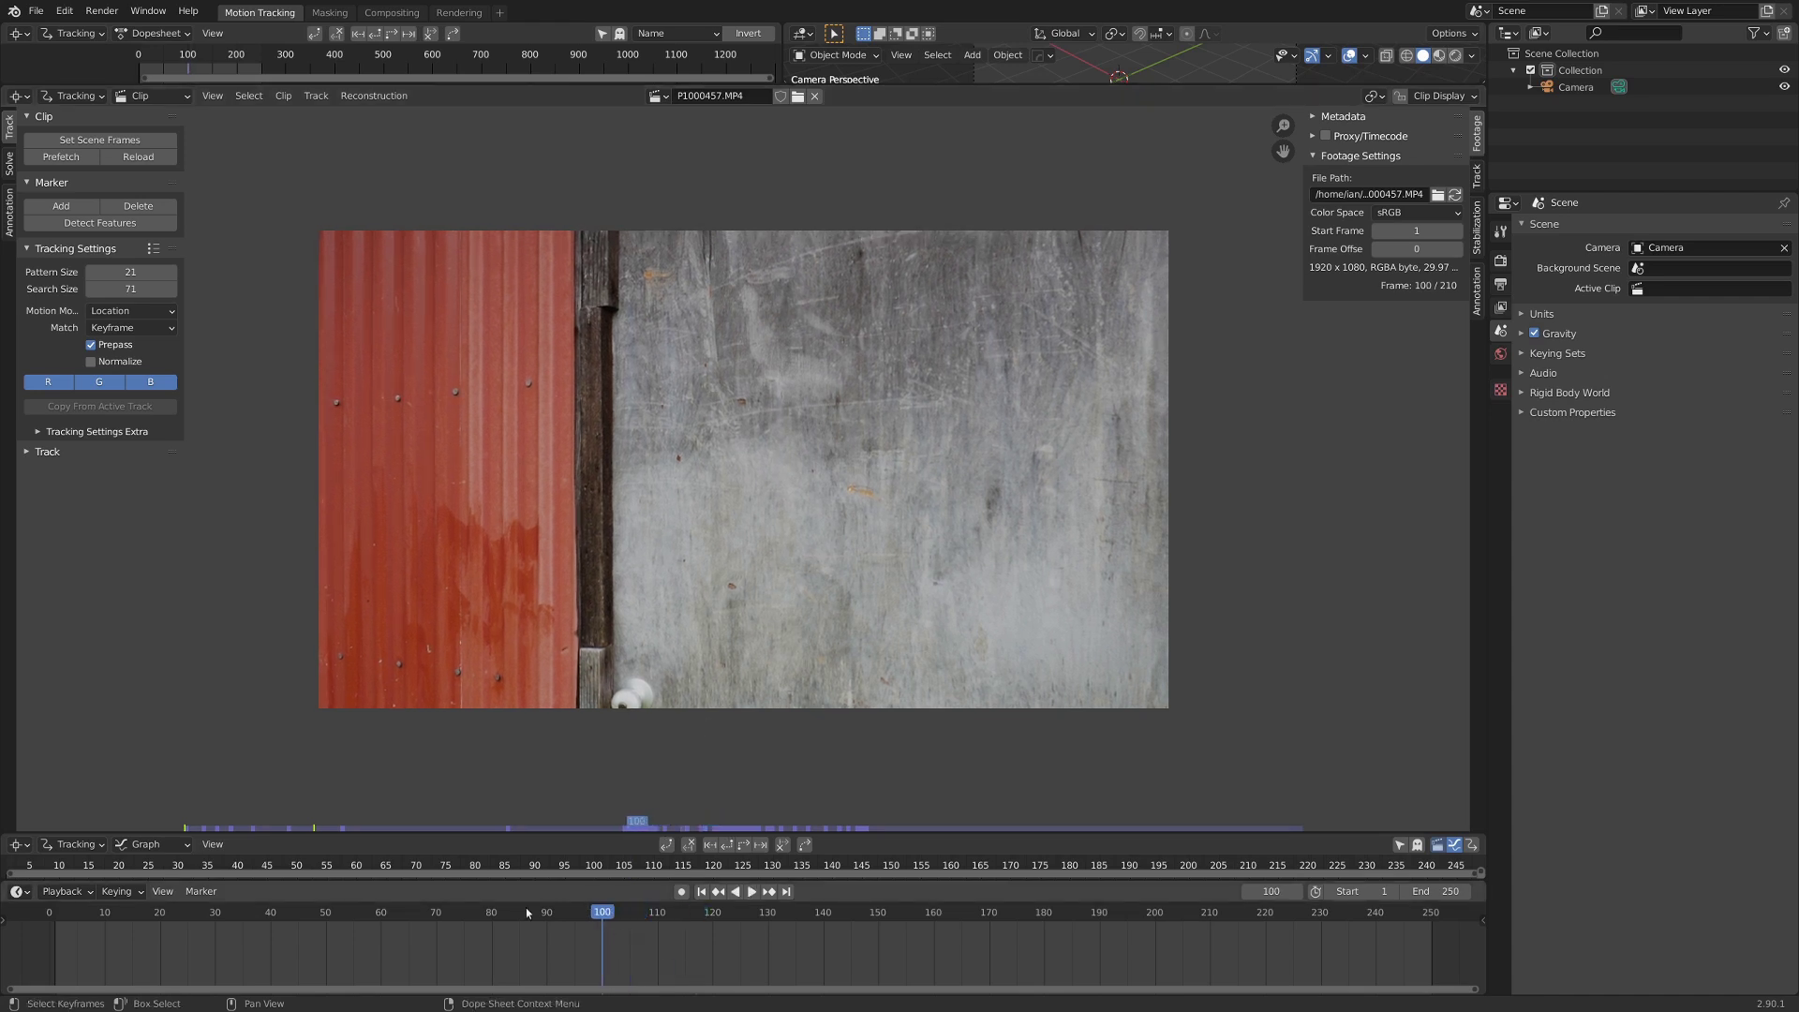
click(61, 891)
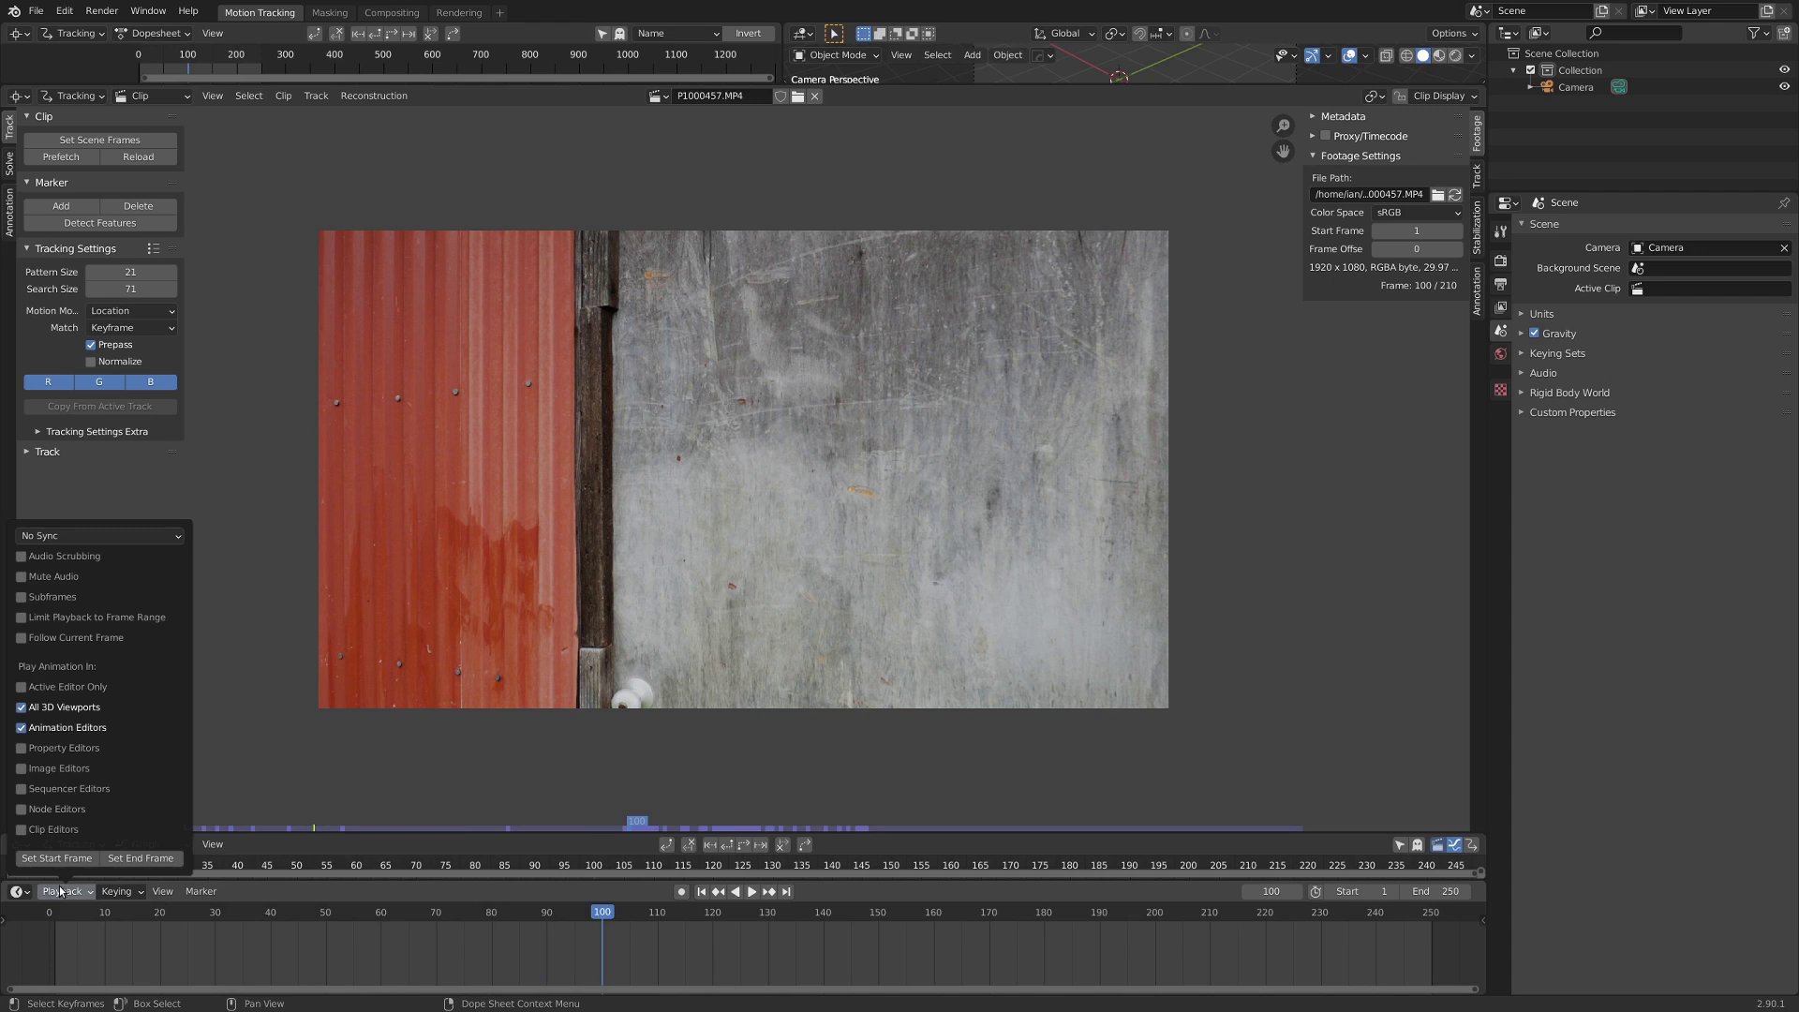
click(59, 862)
drag(1176, 952, 1211, 937)
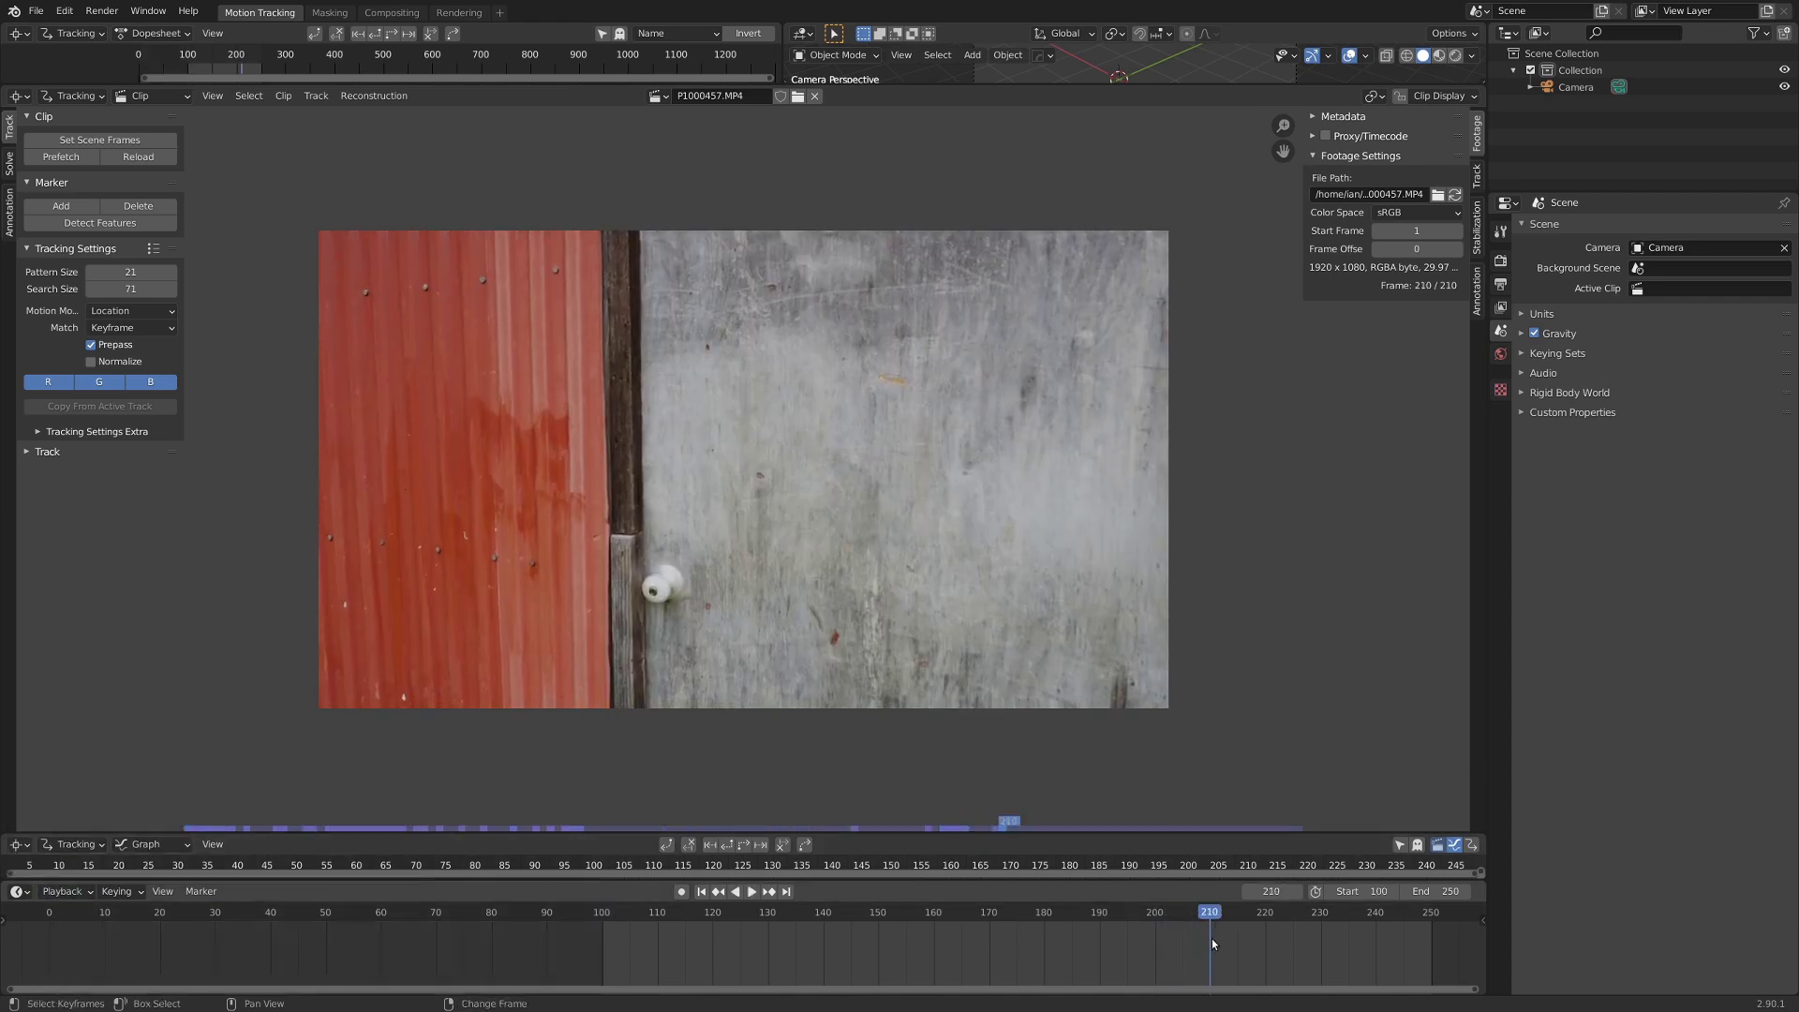
click(91, 887)
click(140, 859)
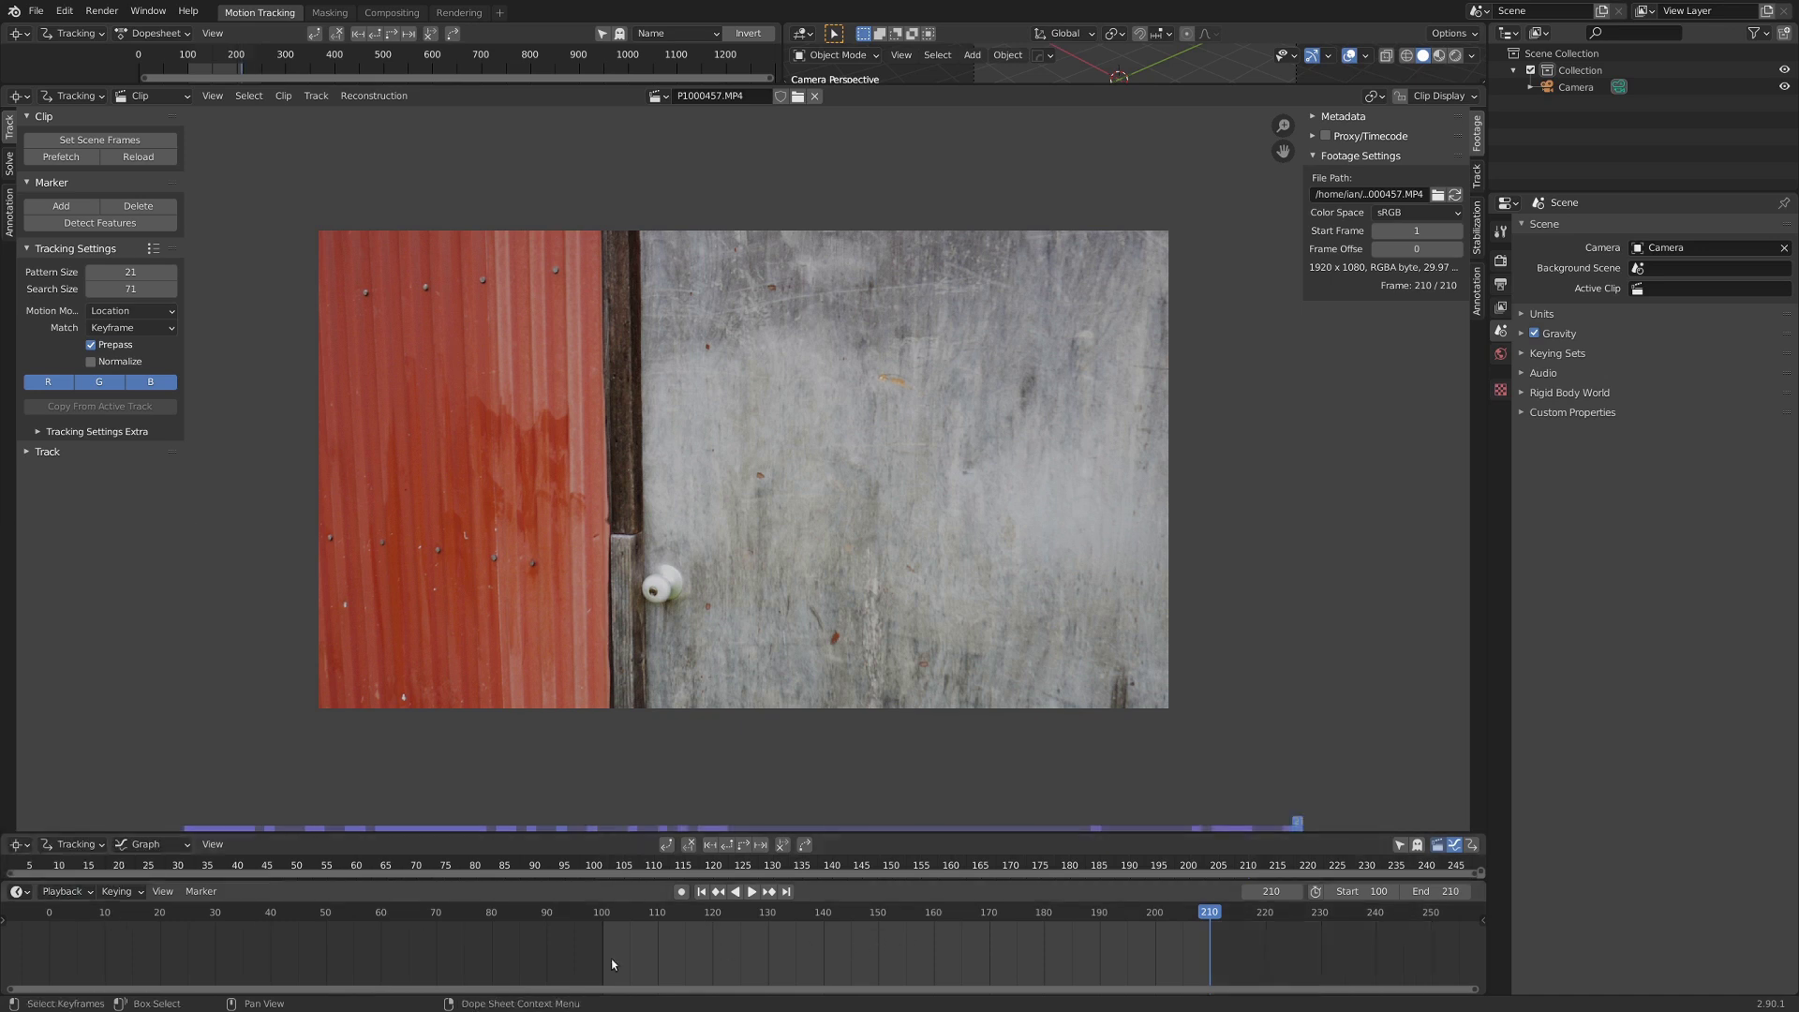
Prefetch the clip's frames into memory and play the footage back.
click(348, 826)
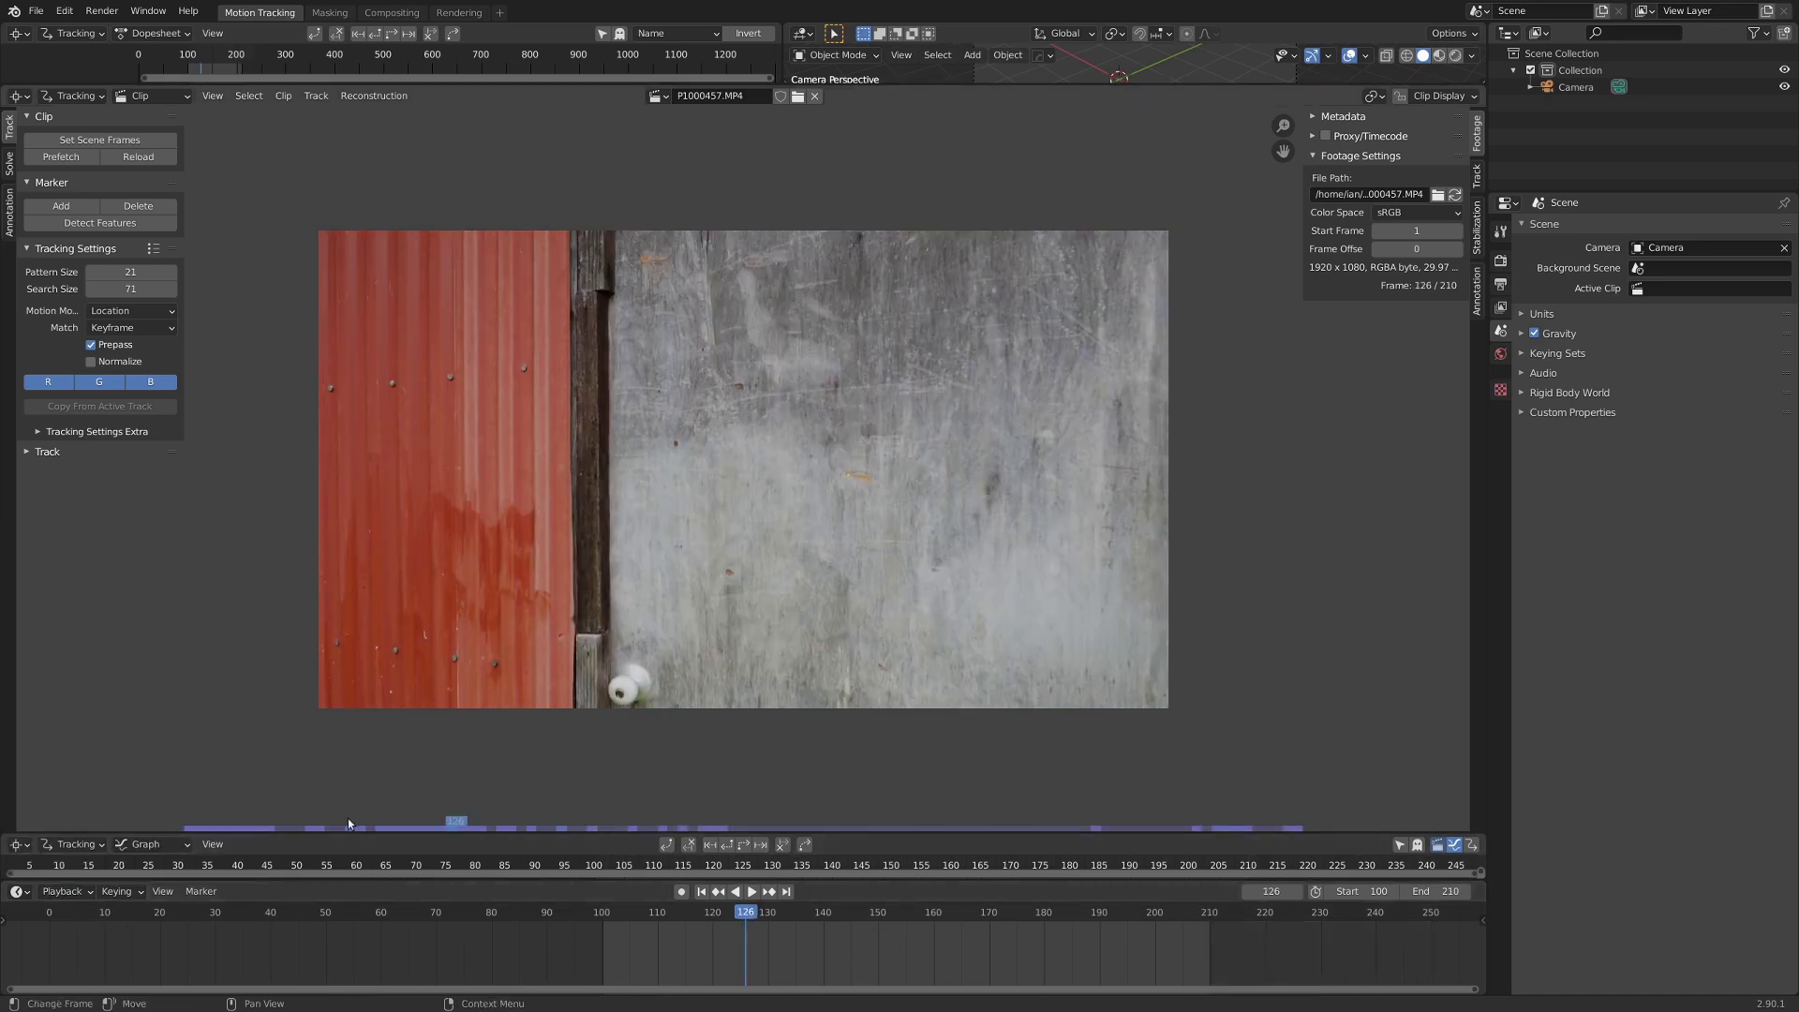
click(58, 157)
drag(375, 825, 240, 826)
key(space)
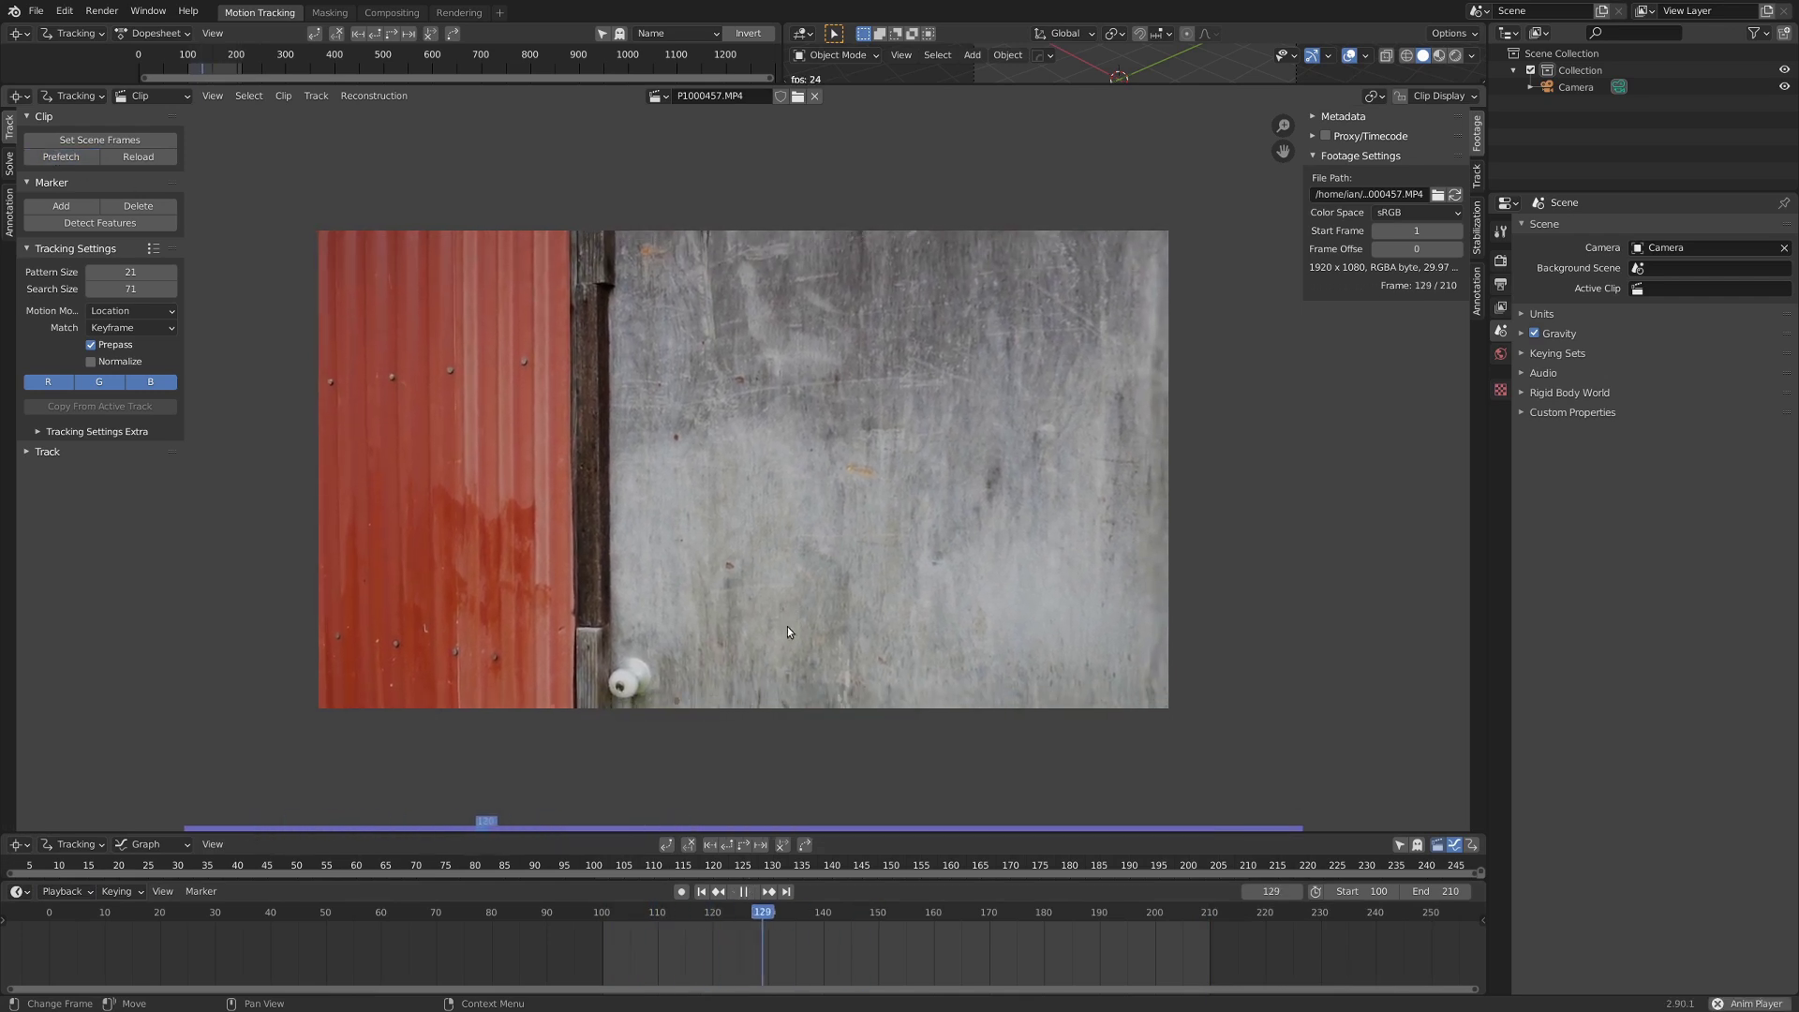
key(Escape)
Maximize the clip editor, add a marker on the reddish speck near the wooden post, and track it backwards to frame 100.
key(ctrl+space)
scroll(788, 515, up, 6)
middle_drag(836, 511, 981, 580)
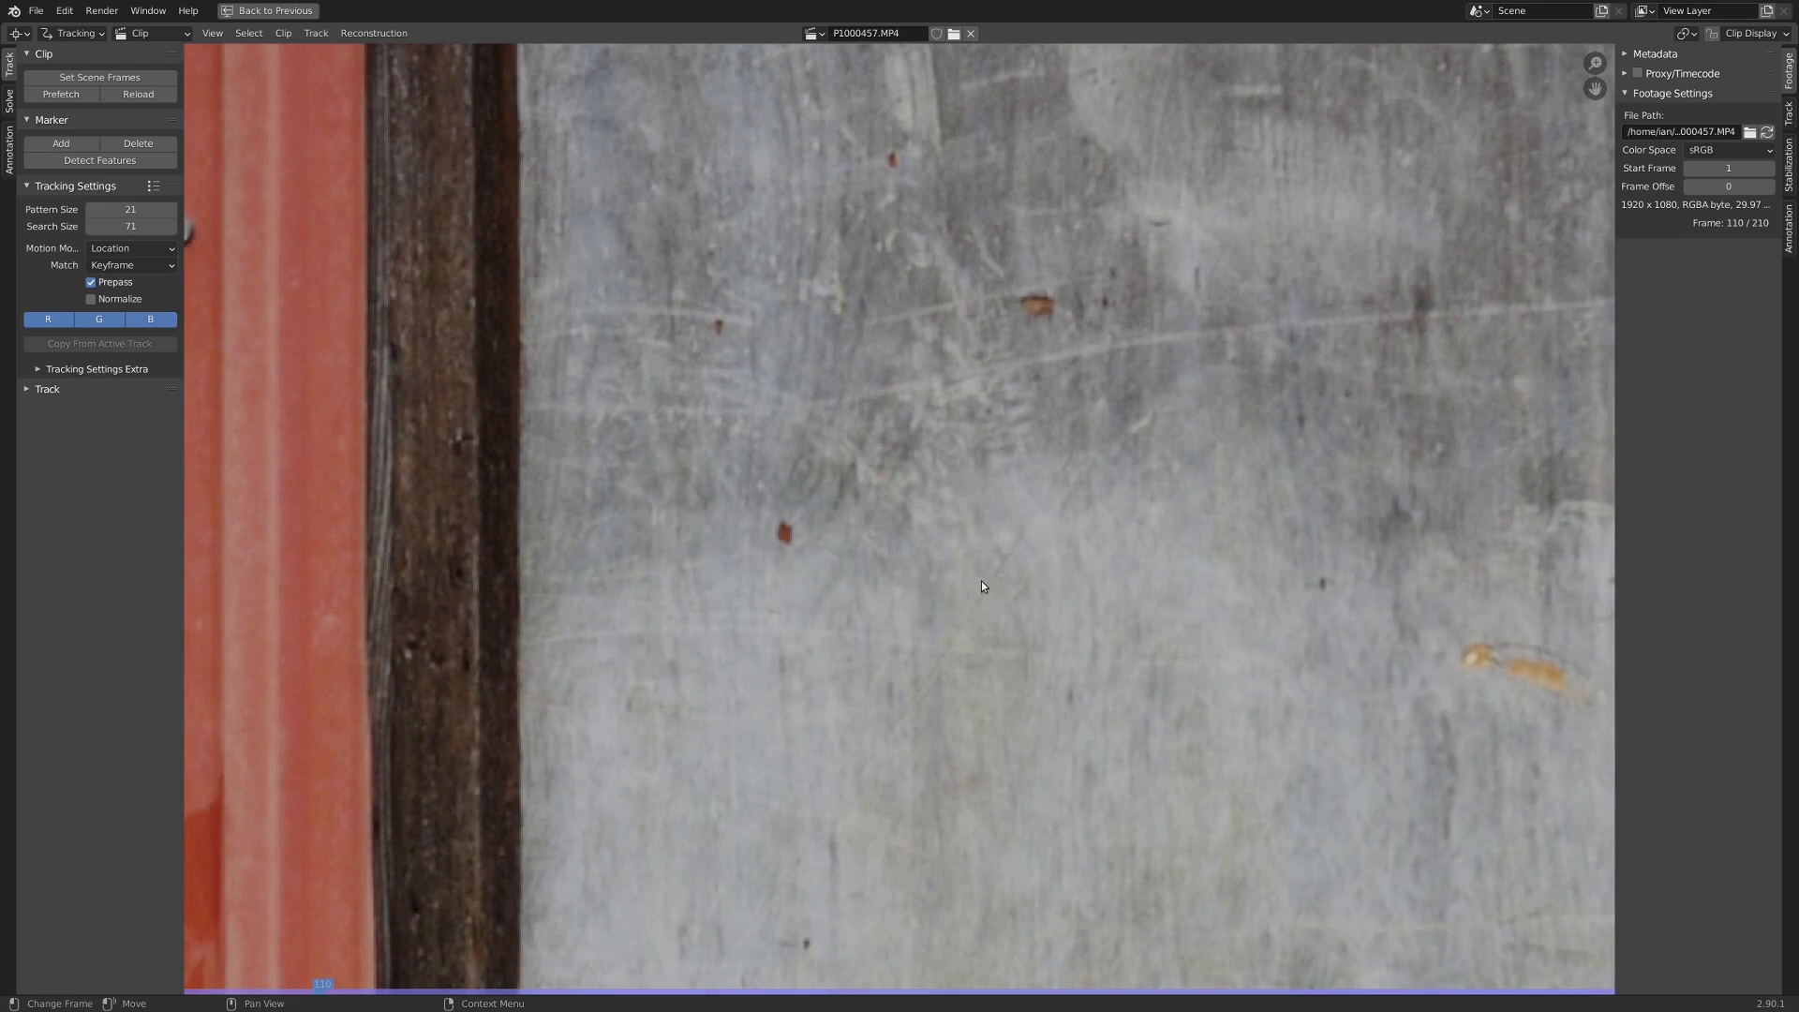
ctrl+click(787, 538)
key(shift+ctrl+t)
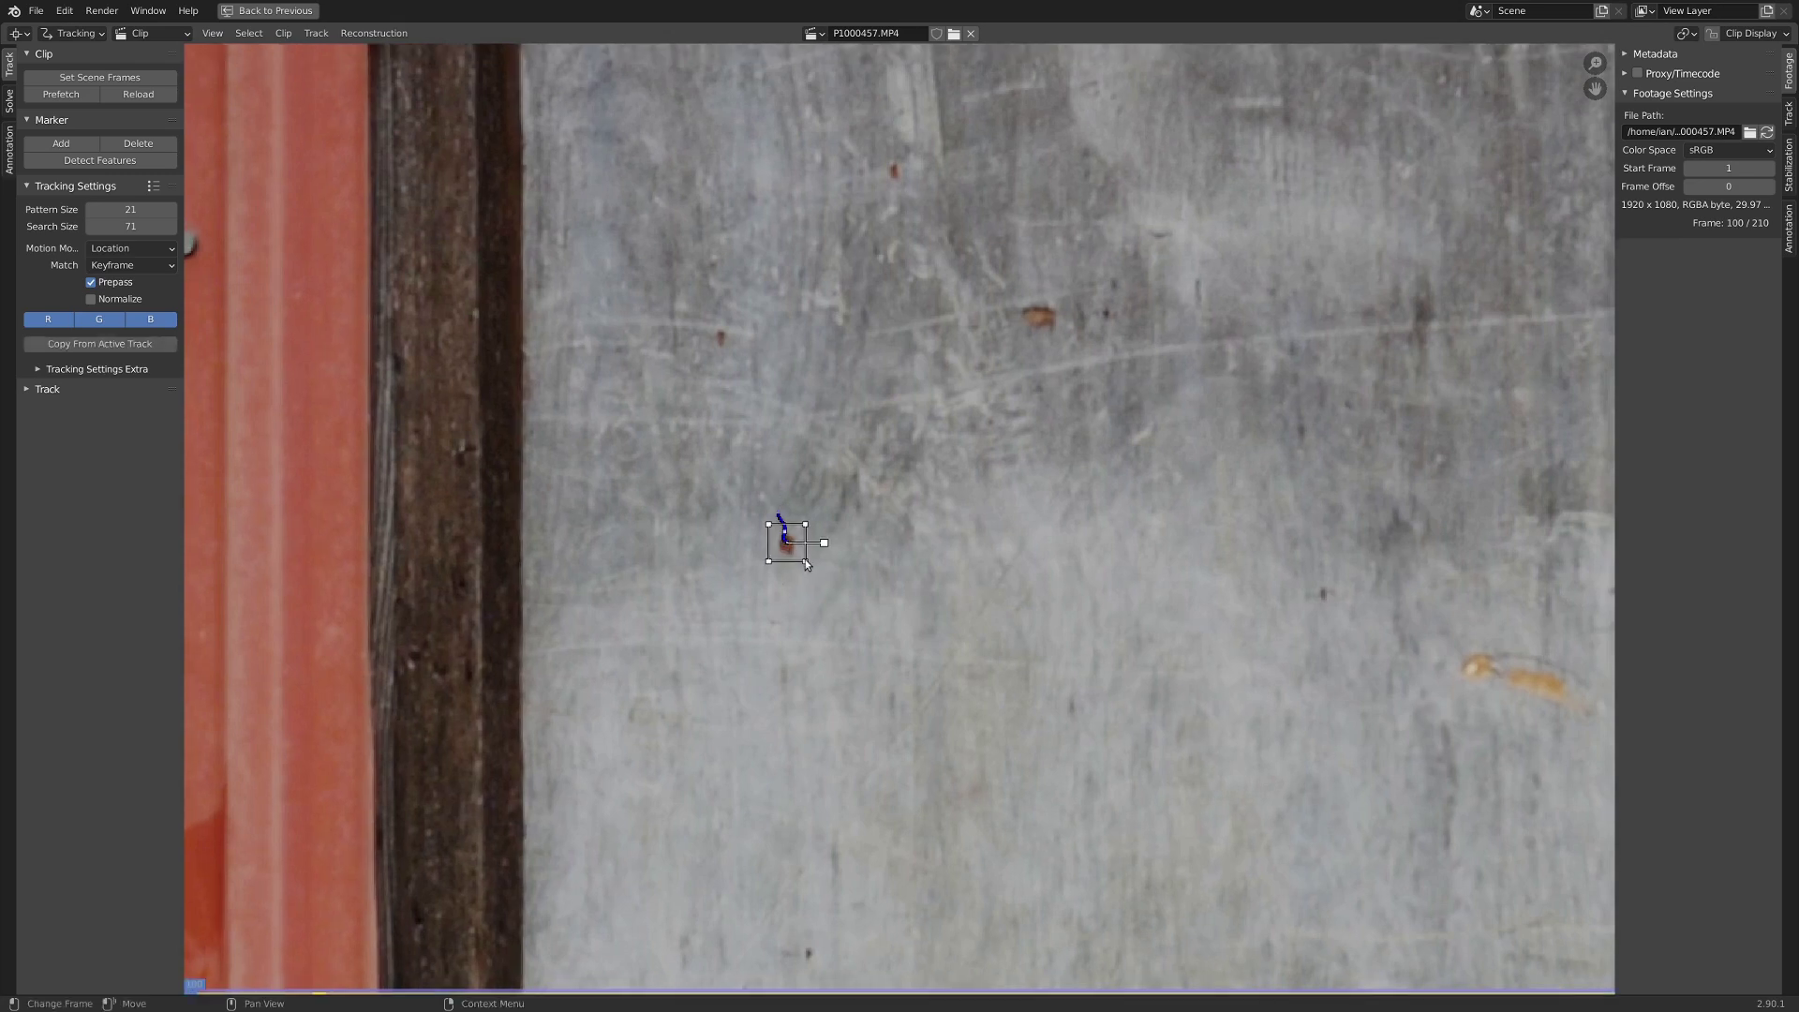
Add a marker on the near end of the orange streak on the grey wall and track it forwards to frame 210.
scroll(930, 507, down, 3)
middle_drag(1026, 541, 677, 558)
scroll(865, 662, up, 1)
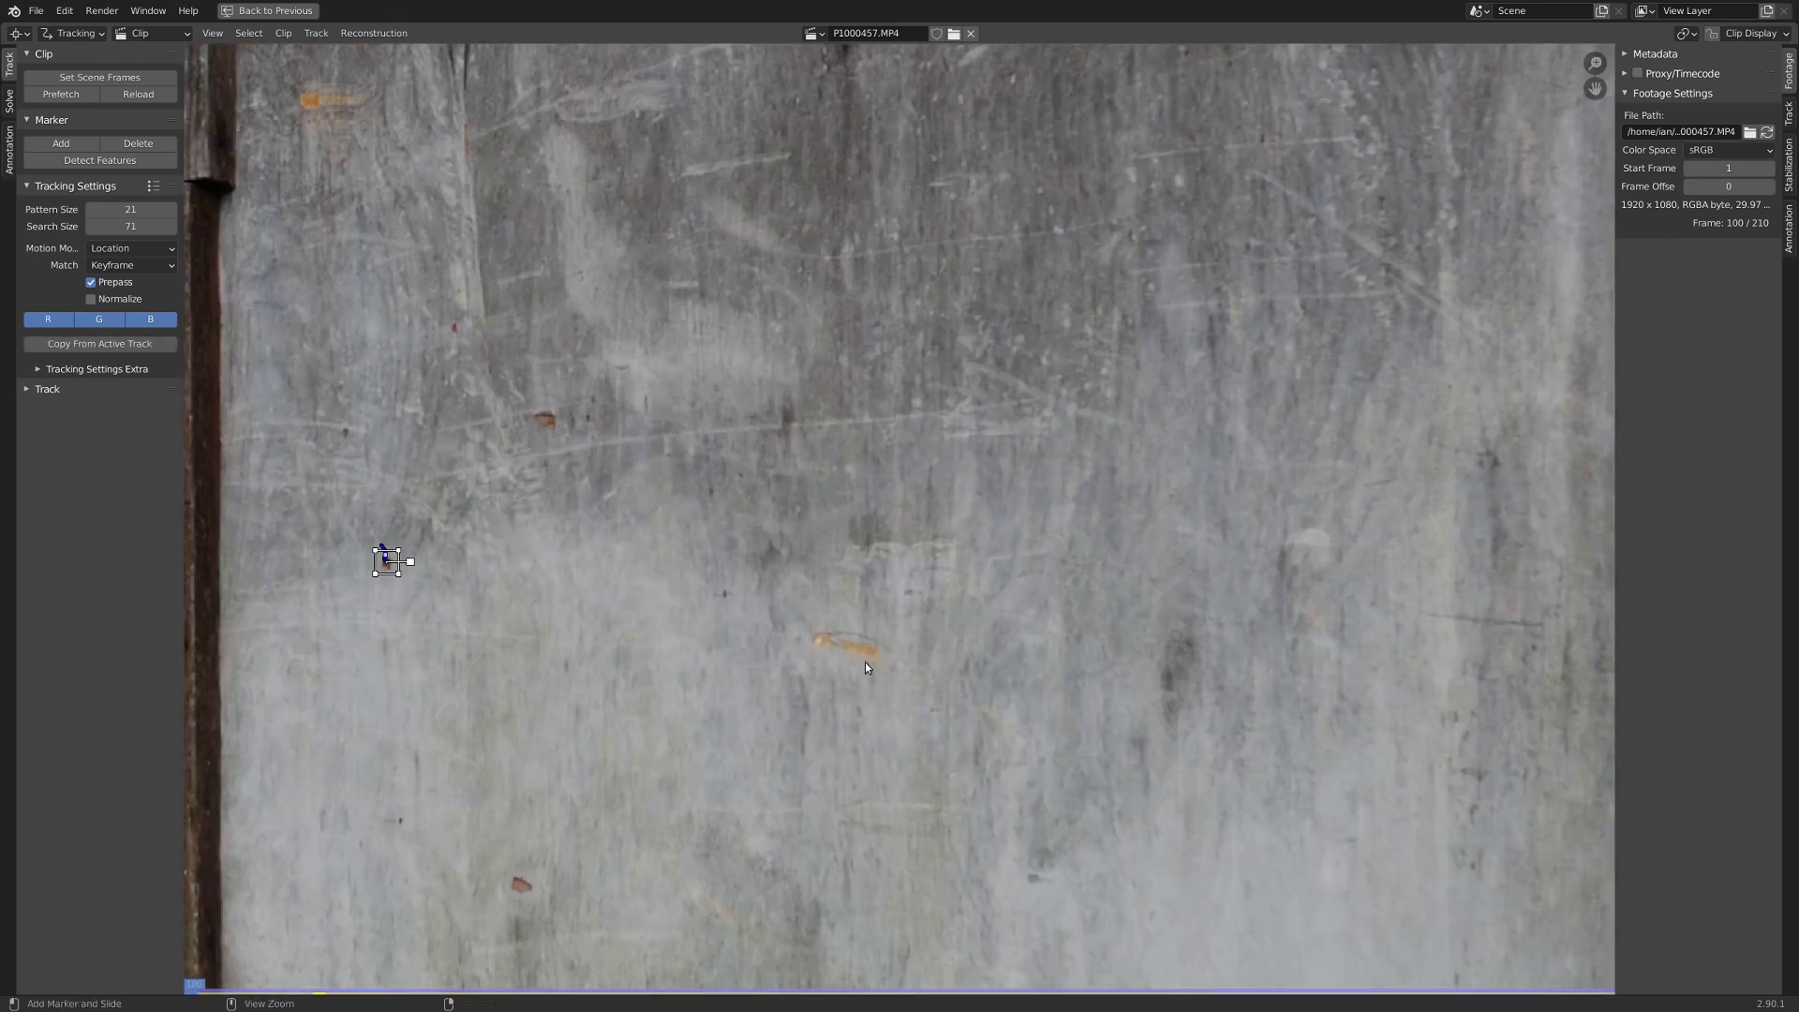
ctrl+click(815, 641)
key(ctrl+t)
scroll(836, 662, down, 4)
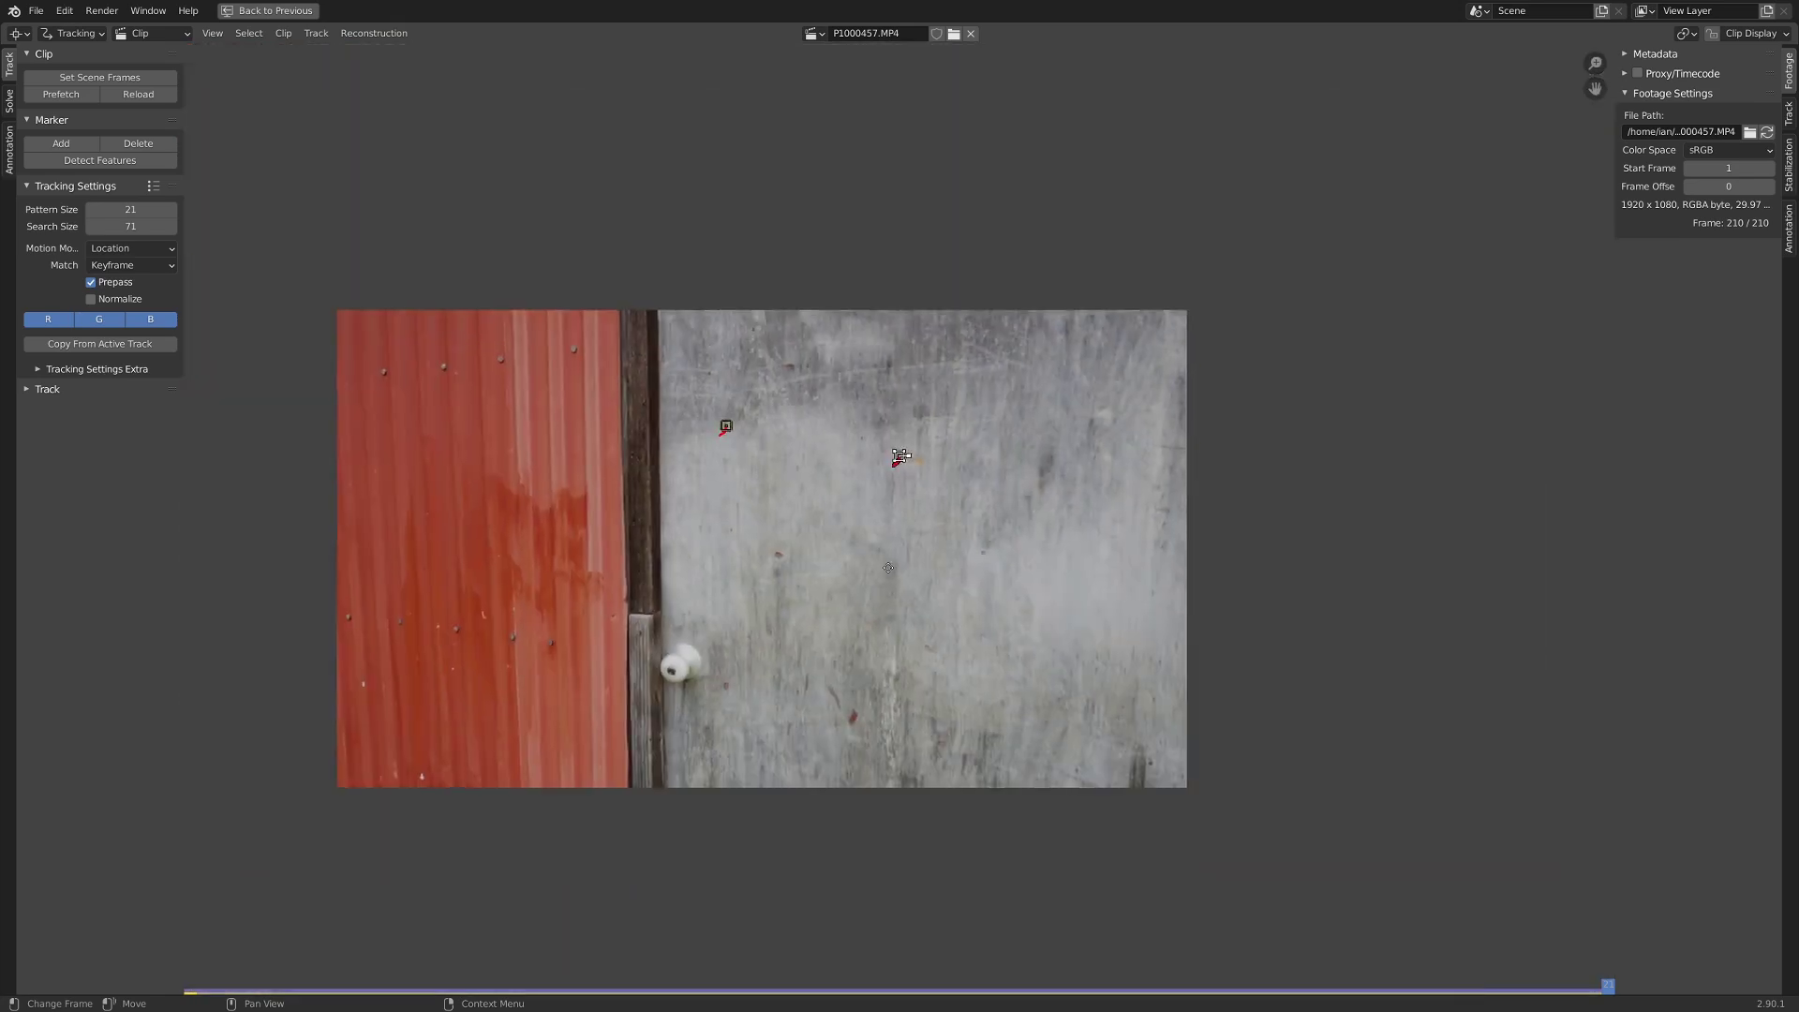
Add and track markers on the speck below the first marker and on a spot near the grey wall's lower right corner.
scroll(830, 694, up, 3)
key(shift+Left)
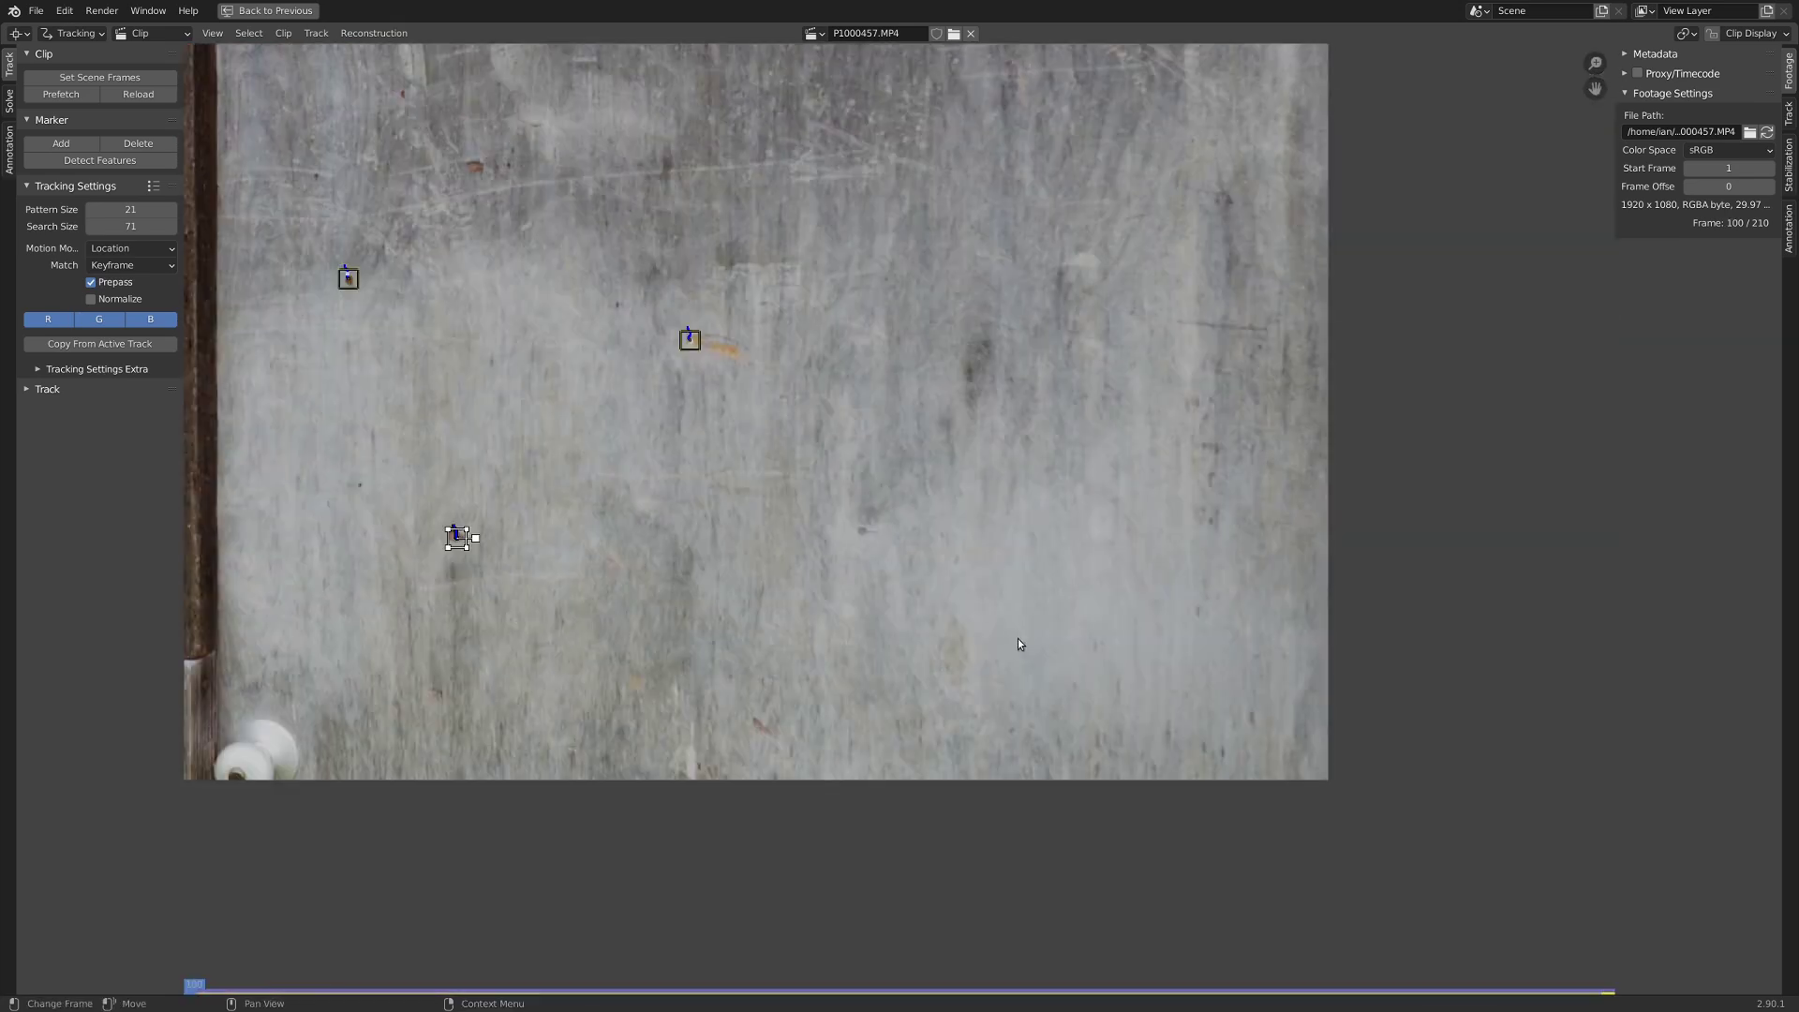
ctrl+click(1223, 748)
key(ctrl+t)
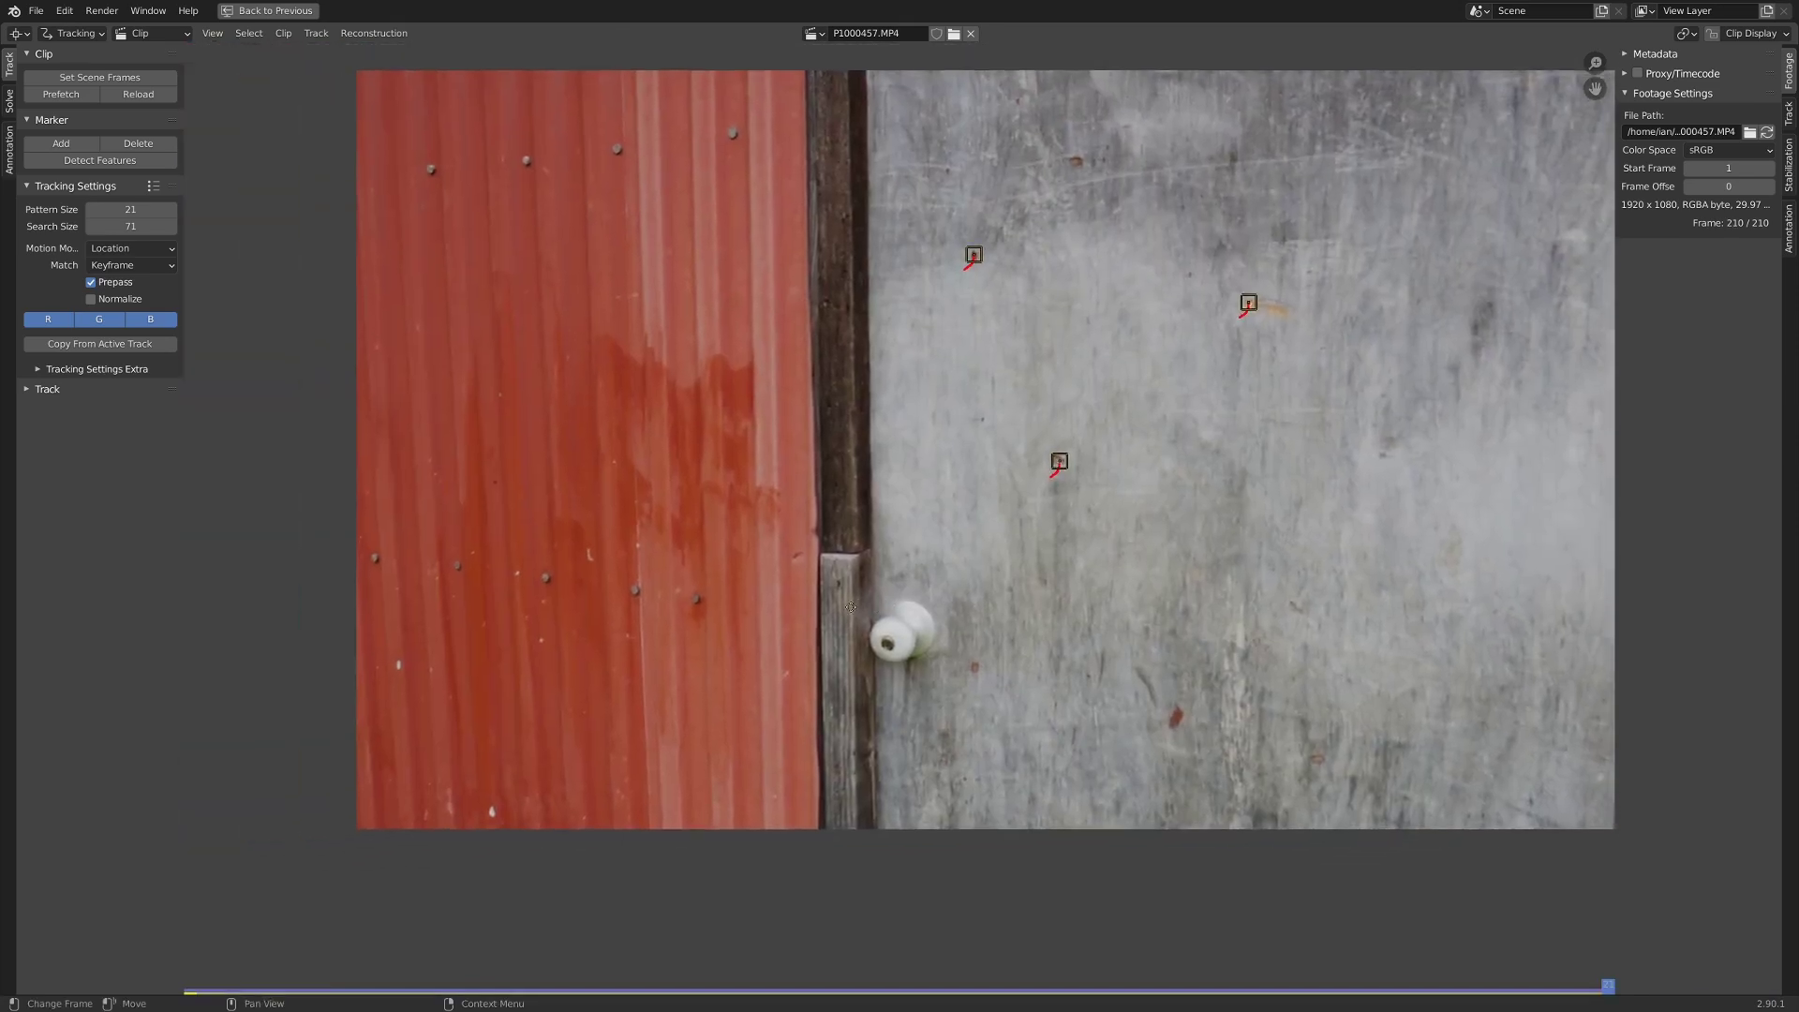
Add and track markers on the red panel beside the wooden post's joint and on the small speck high on the grey wall.
scroll(759, 595, up, 2)
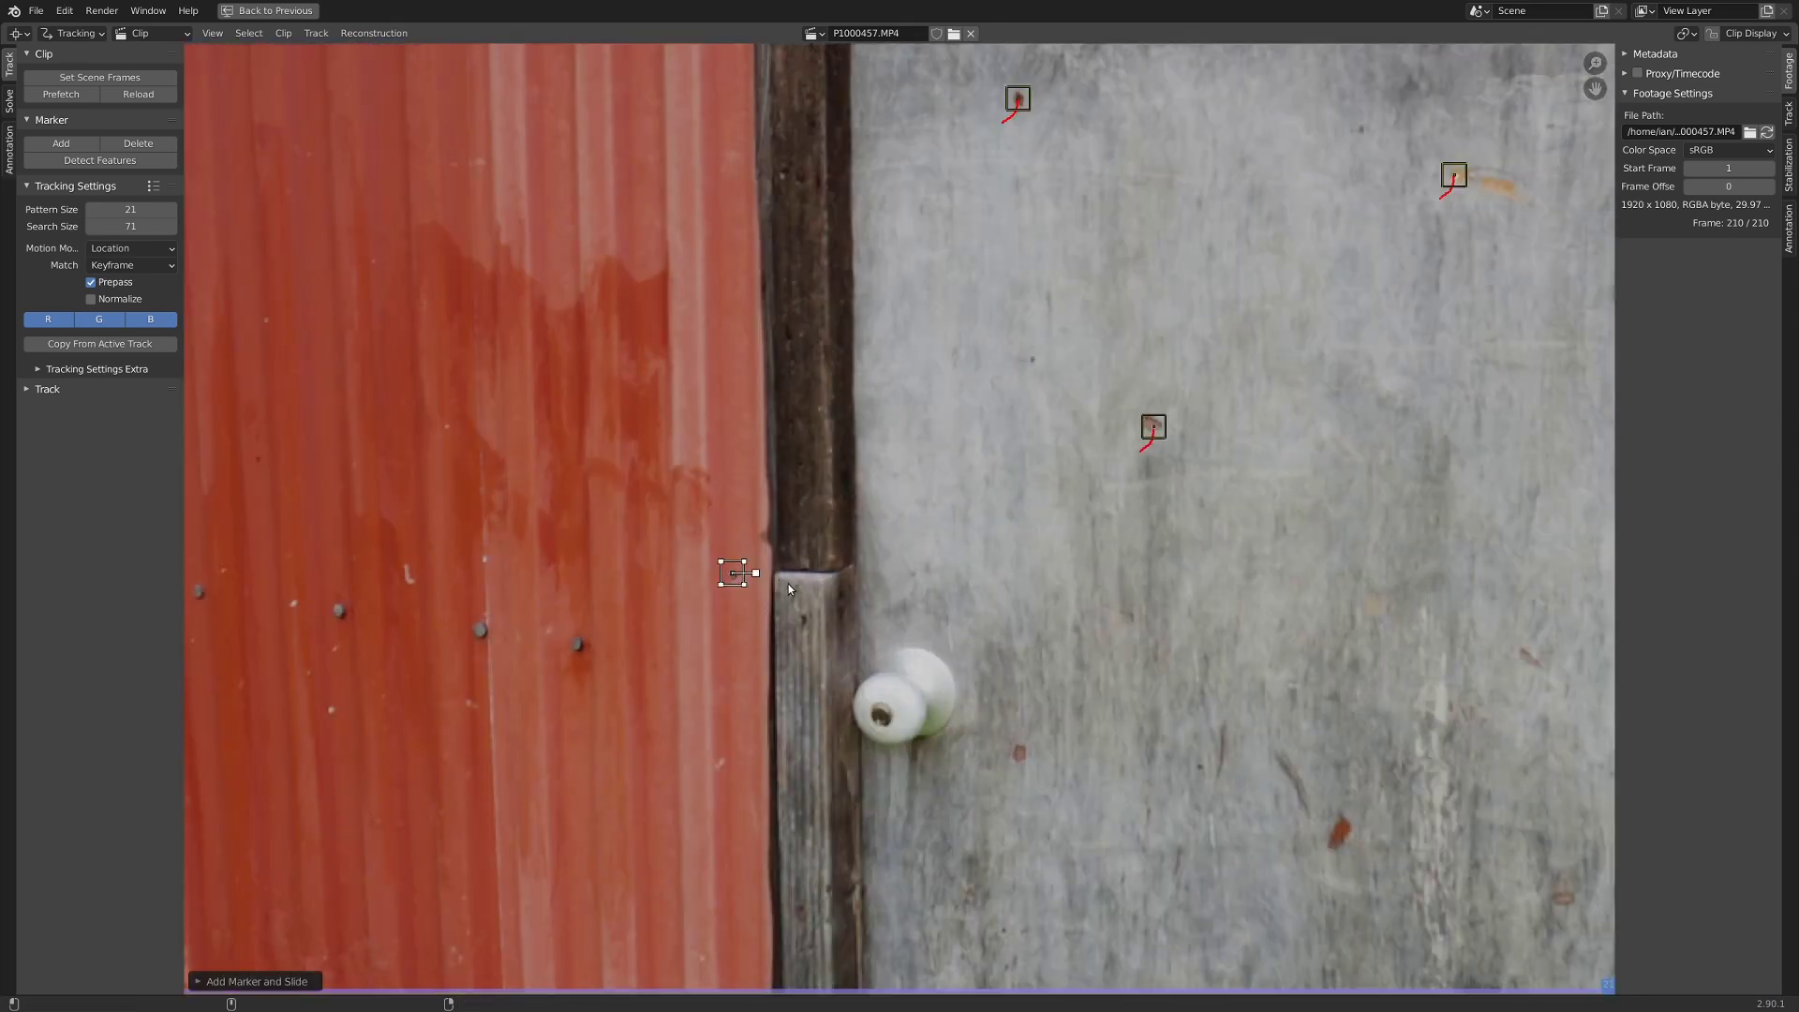
key(shift+Left)
scroll(784, 584, down, 5)
scroll(817, 625, up, 5)
key(shift+Right)
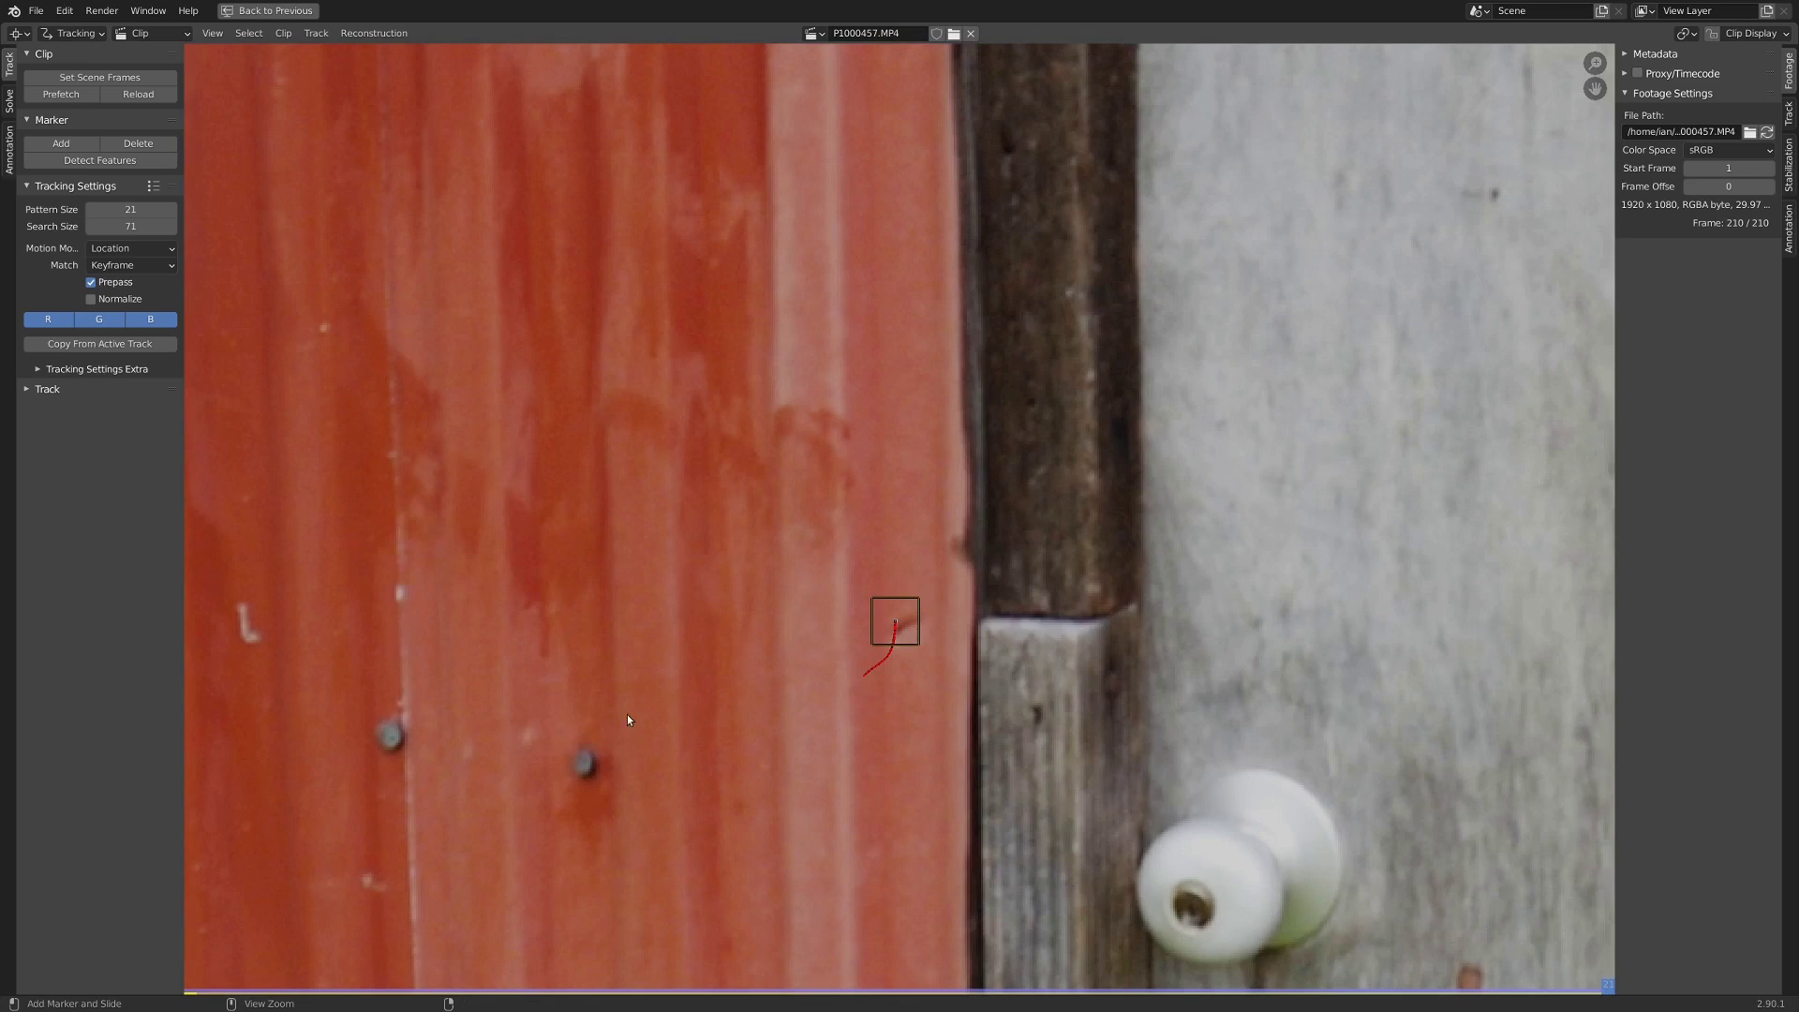
Add a marker on the red panel's lower-row screw nearest the wooden post and track it backwards to frame 100.
ctrl+click(594, 772)
key(shift+Left)
scroll(674, 750, down, 4)
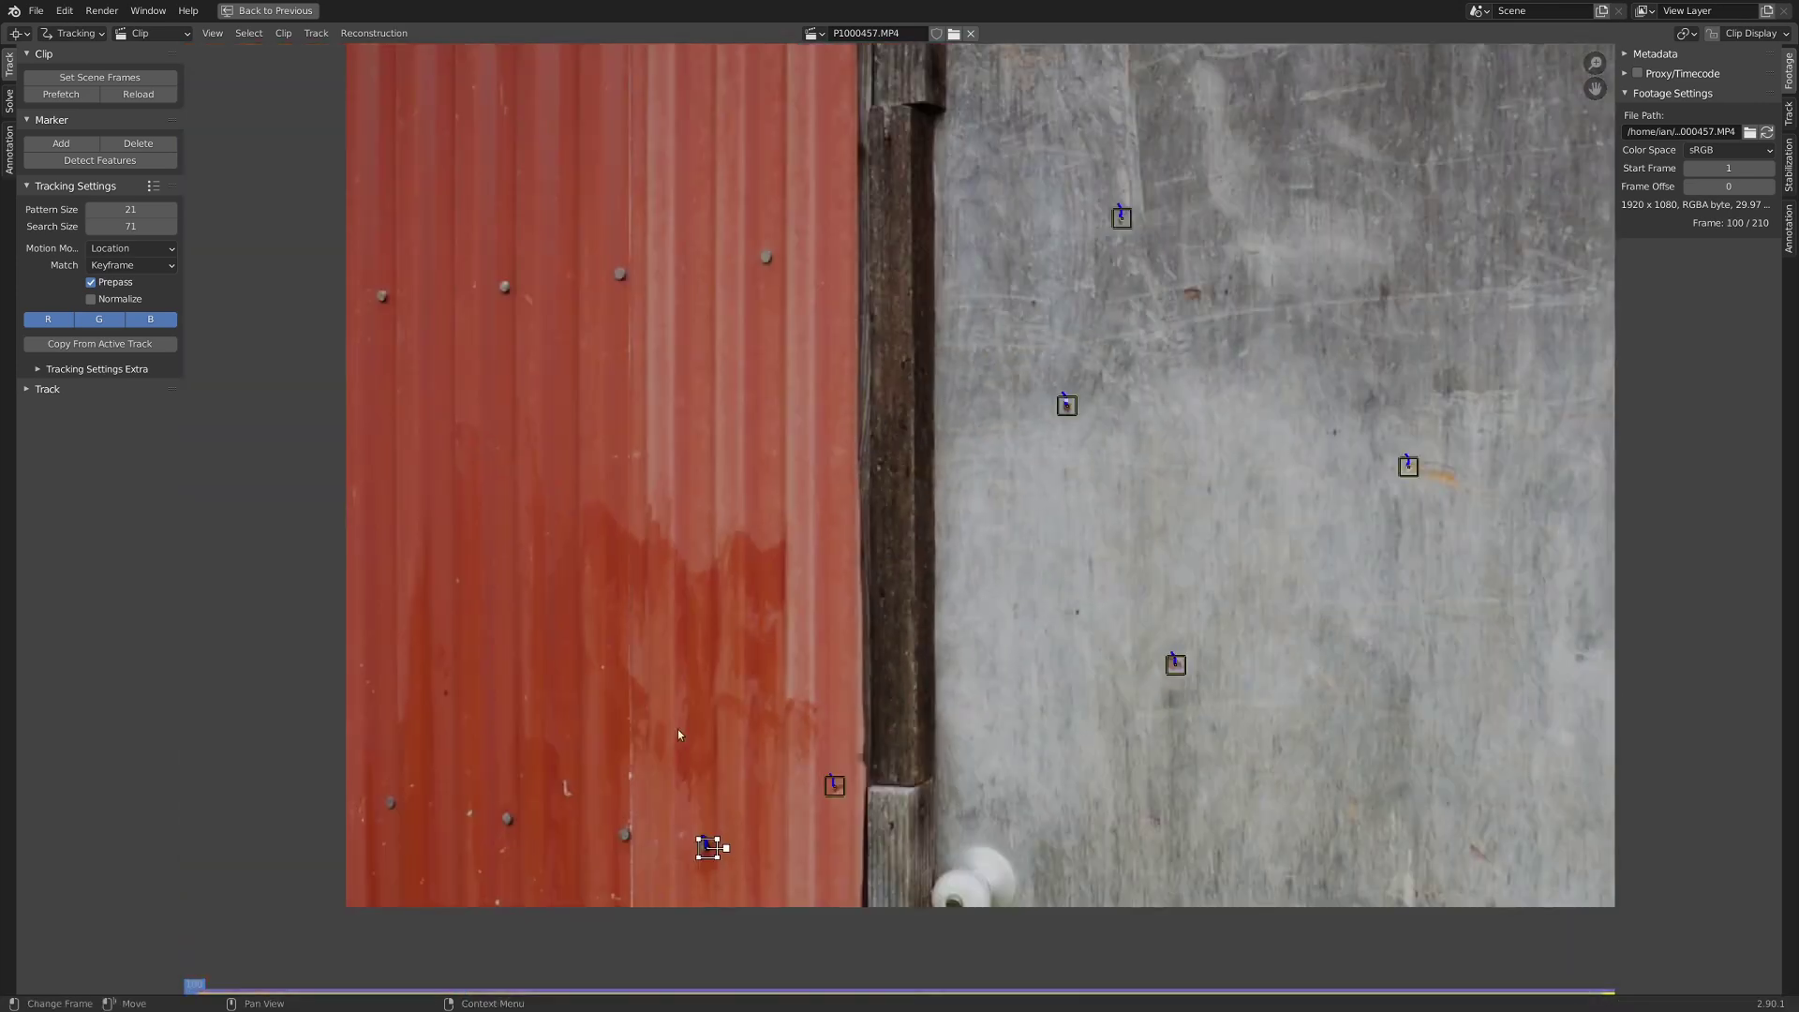
Add a marker on the red panel's upper-row screw nearest the wooden post and track it forwards to frame 210.
scroll(730, 608, down, 1)
middle_drag(730, 608, 618, 680)
scroll(898, 511, down, 3)
scroll(1004, 404, up, 3)
key(shift+Right)
Select all tracks, solve the camera motion with Tripod enabled, and restore the full editor layout.
key(a)
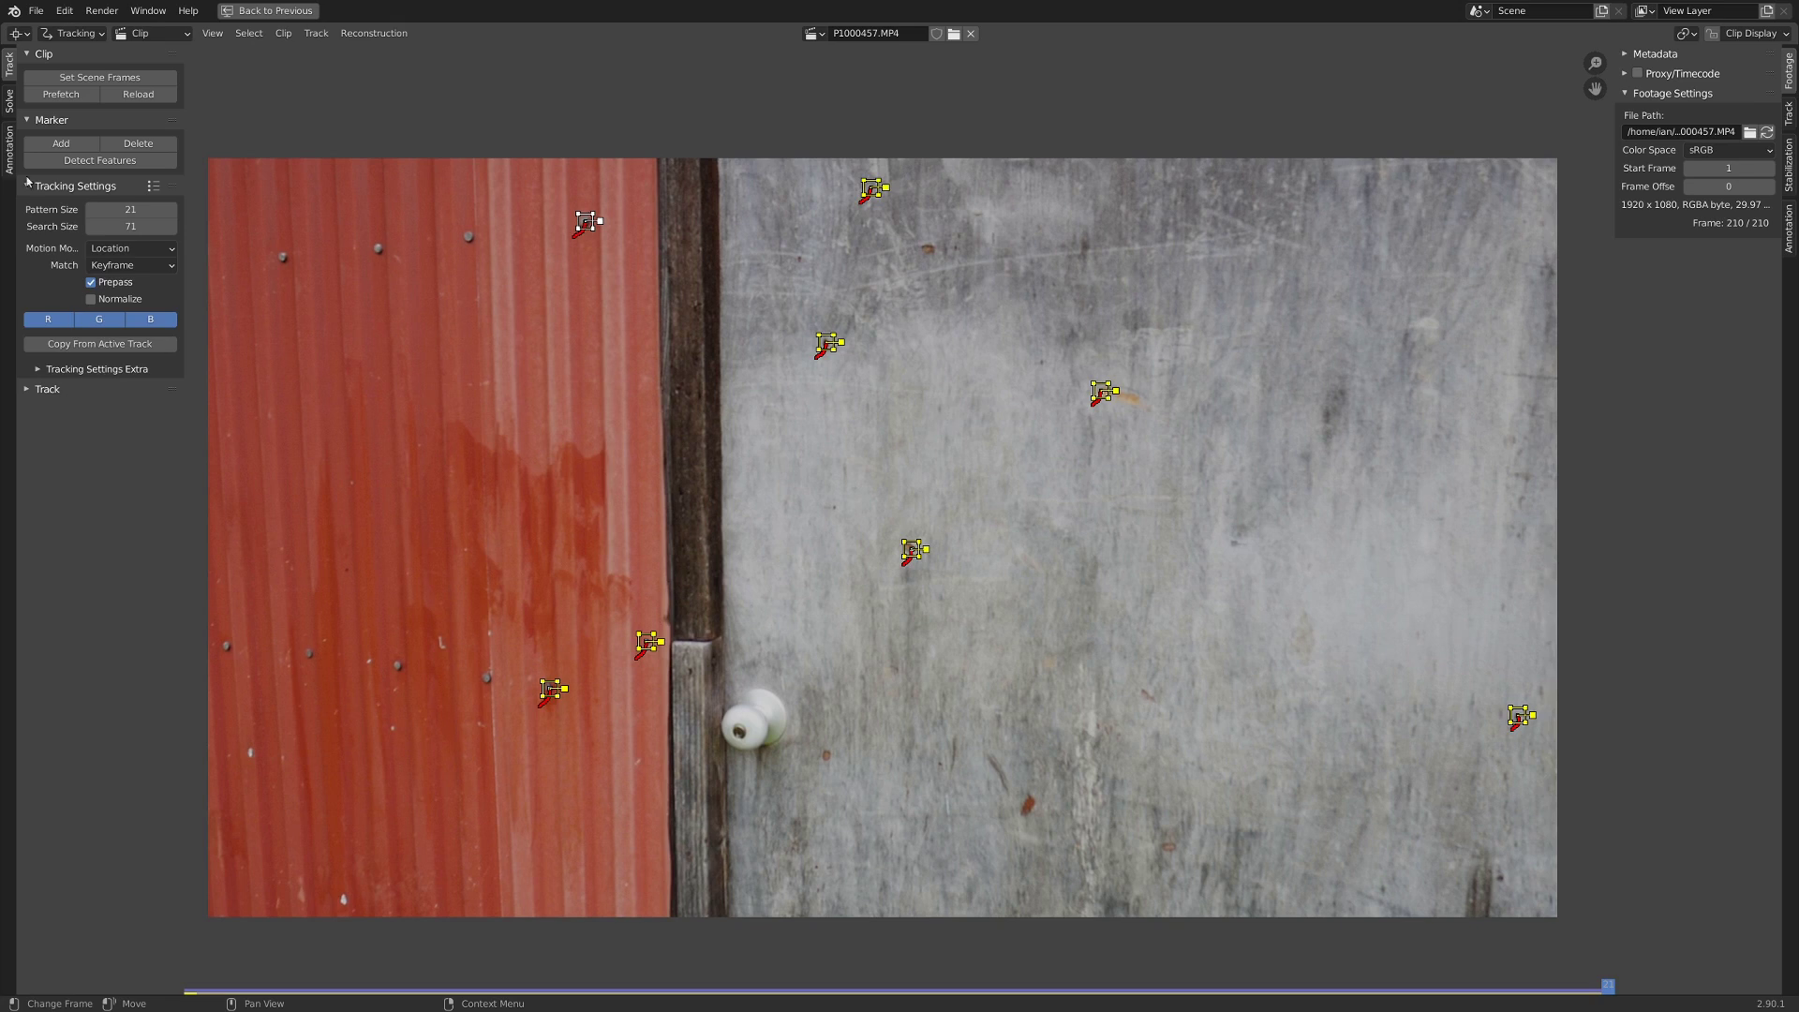
click(9, 99)
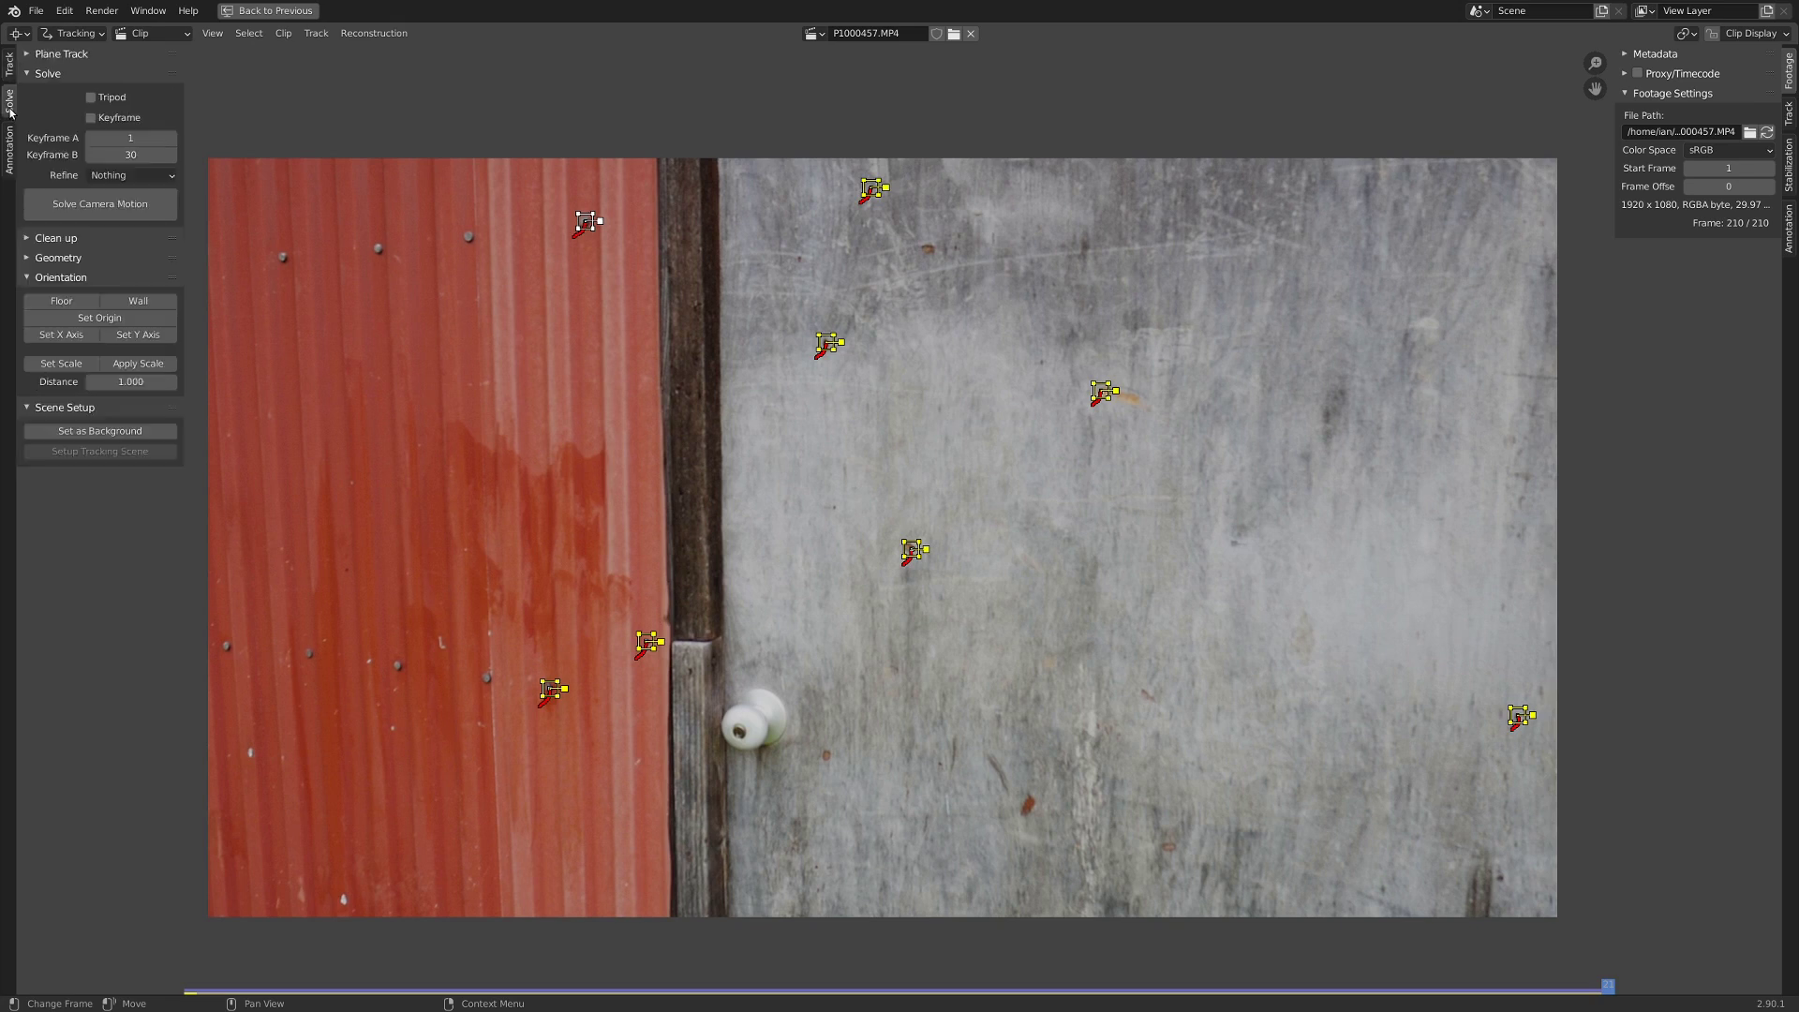
click(91, 98)
click(101, 206)
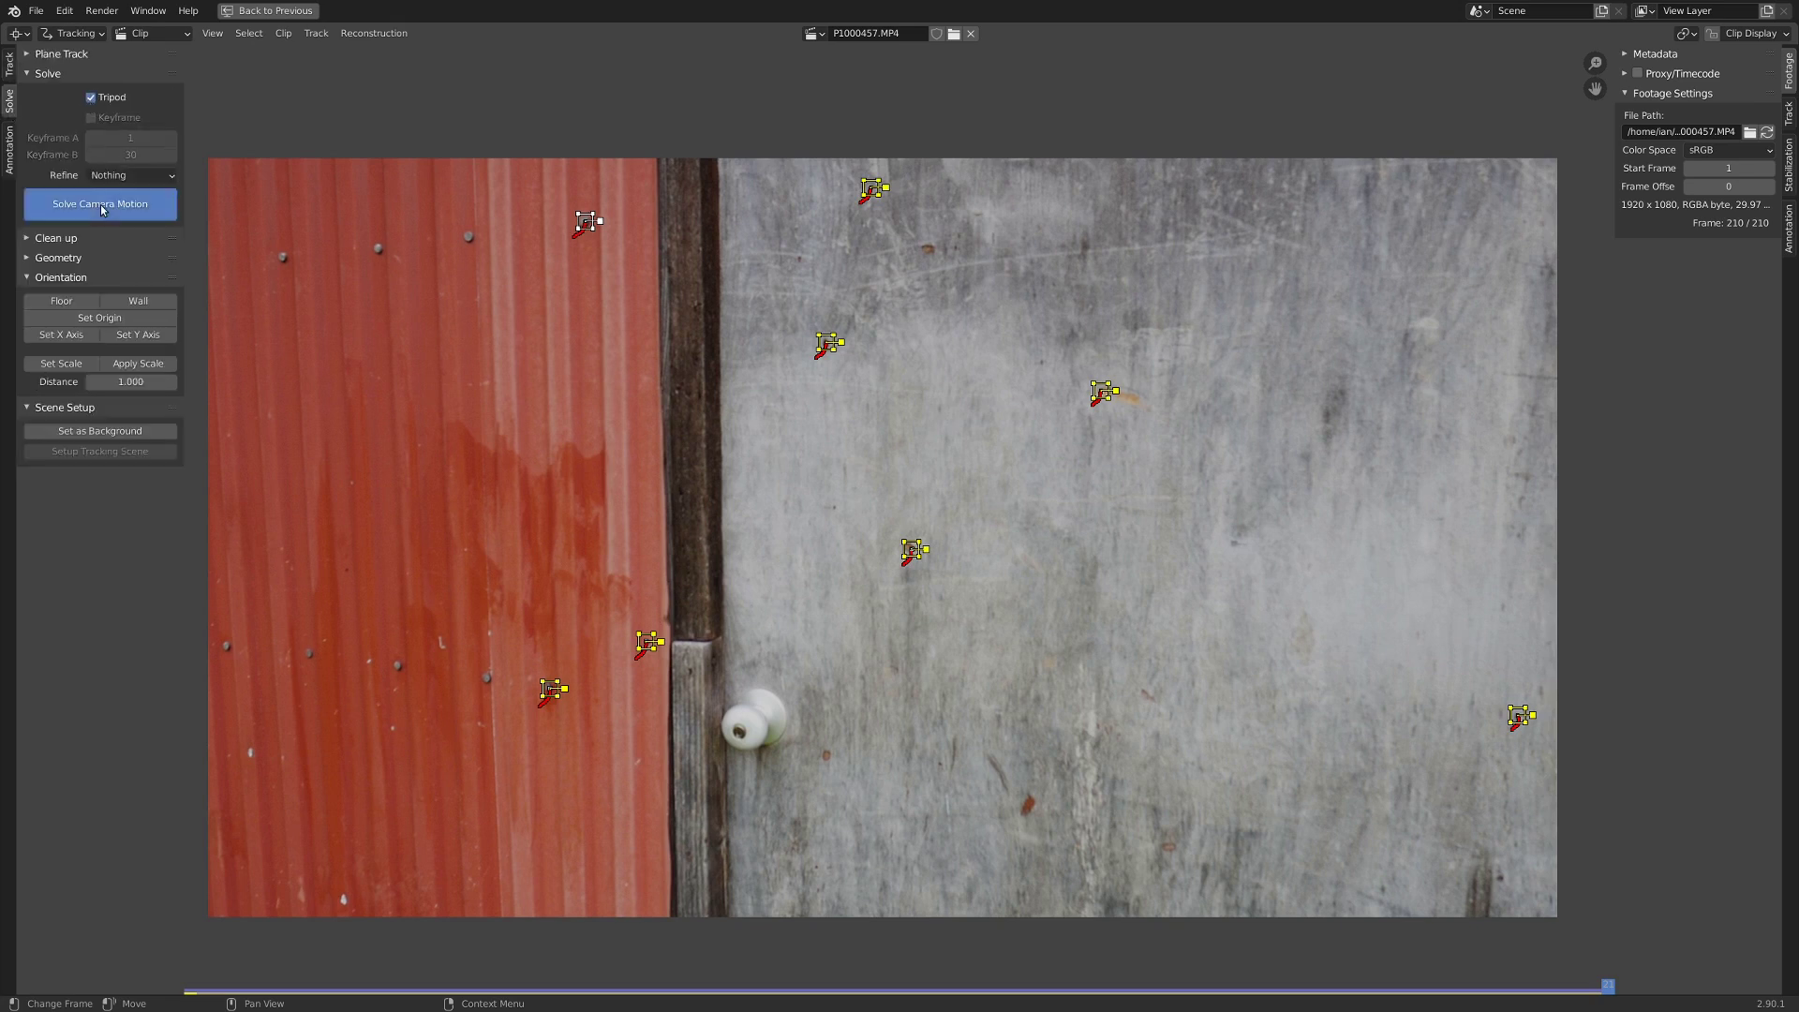
key(ctrl+space)
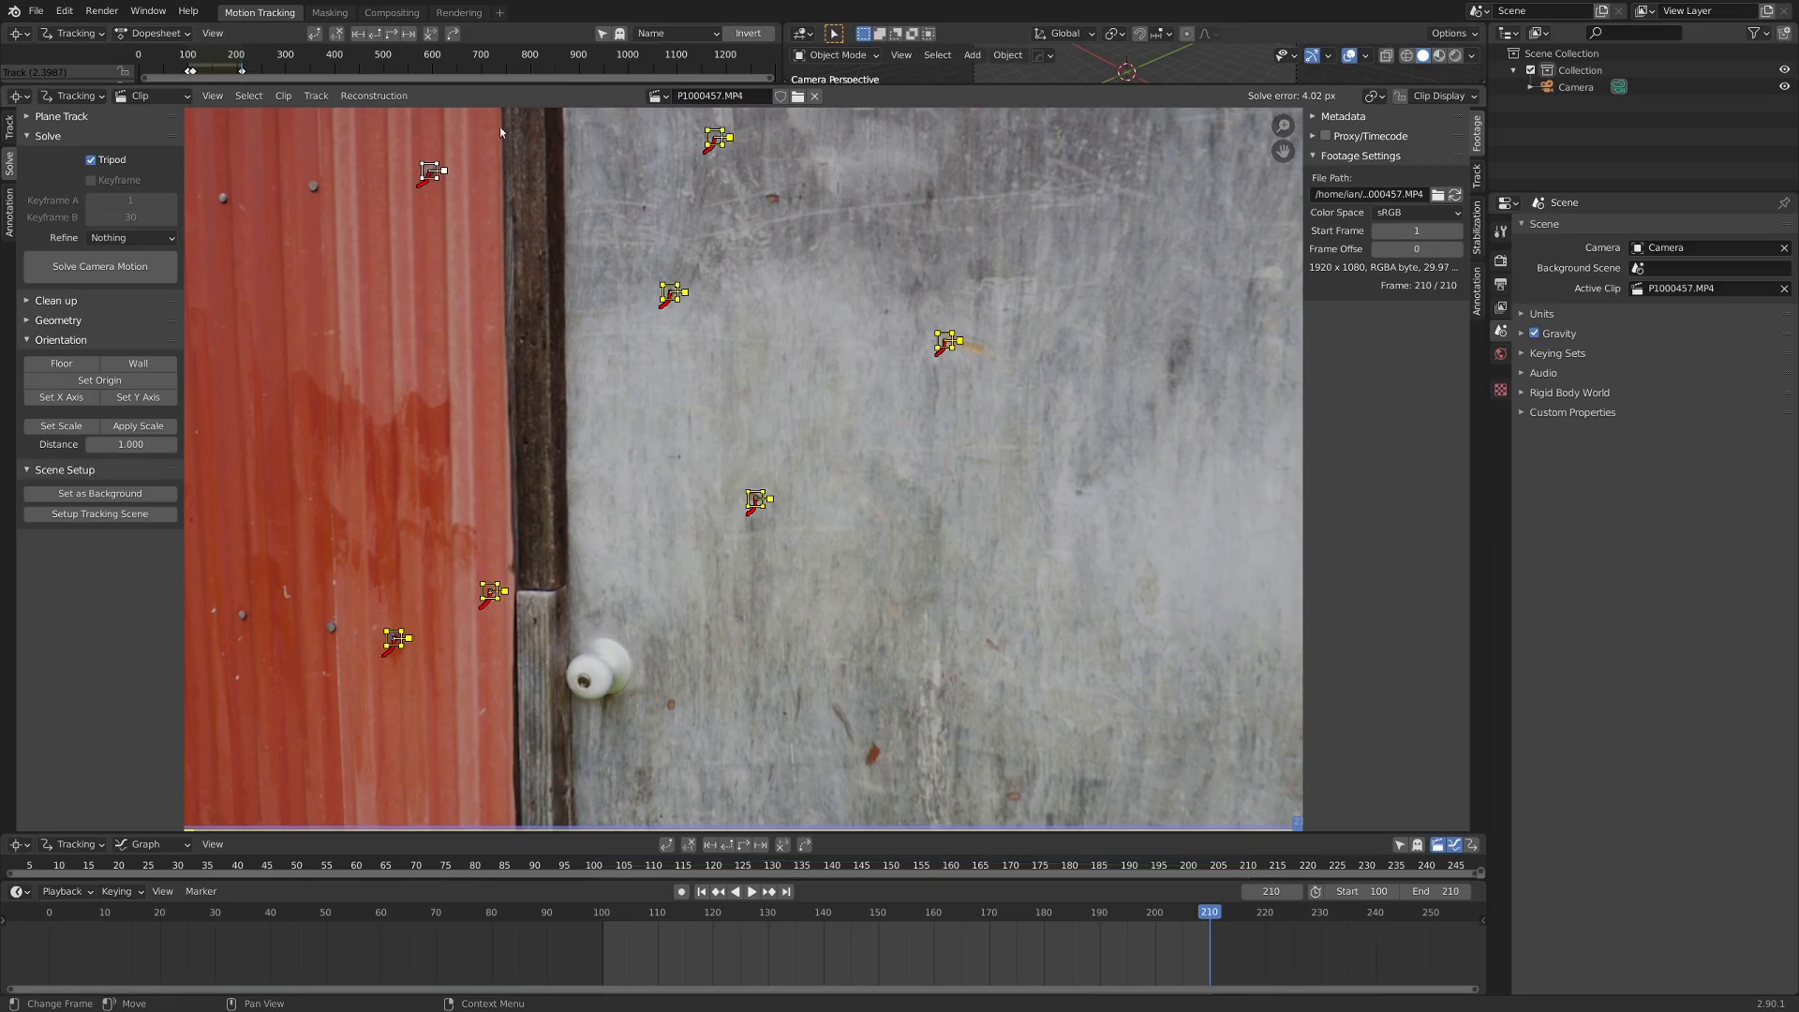
Add a General Layout workspace to the project.
click(501, 14)
mouse_move(469, 41)
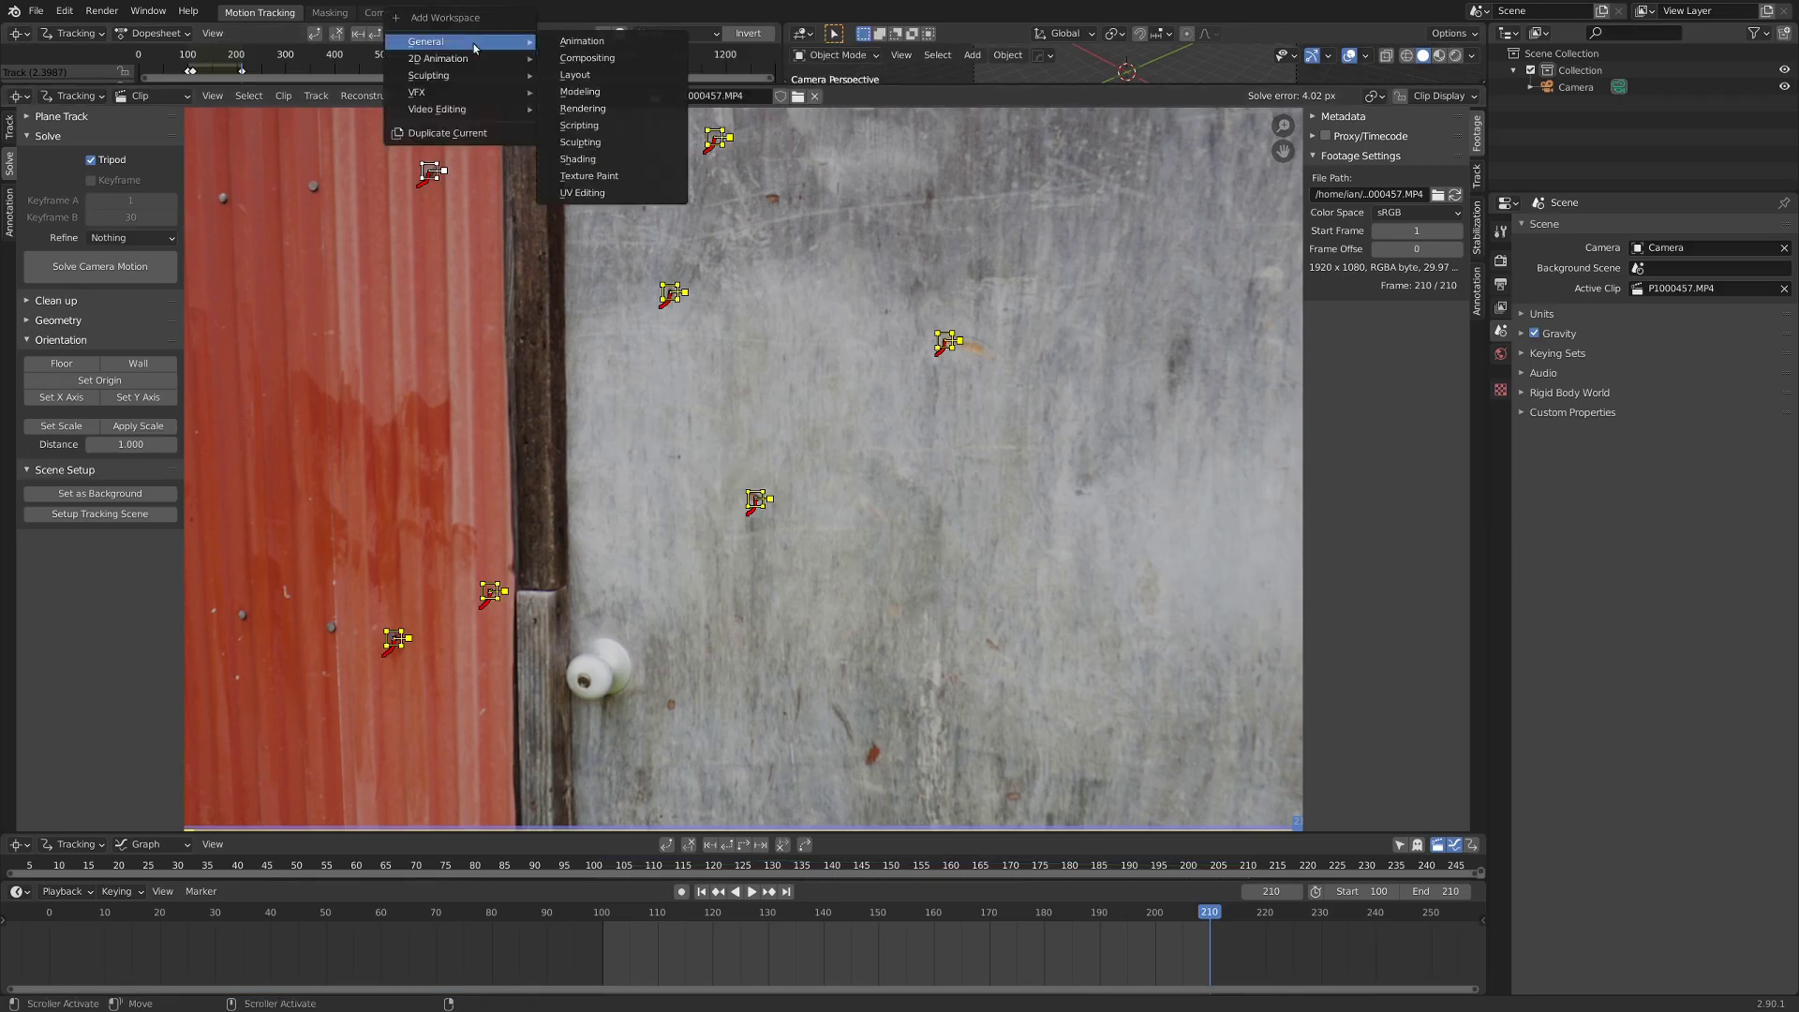
click(610, 75)
Align the camera to the front orthographic view.
click(427, 403)
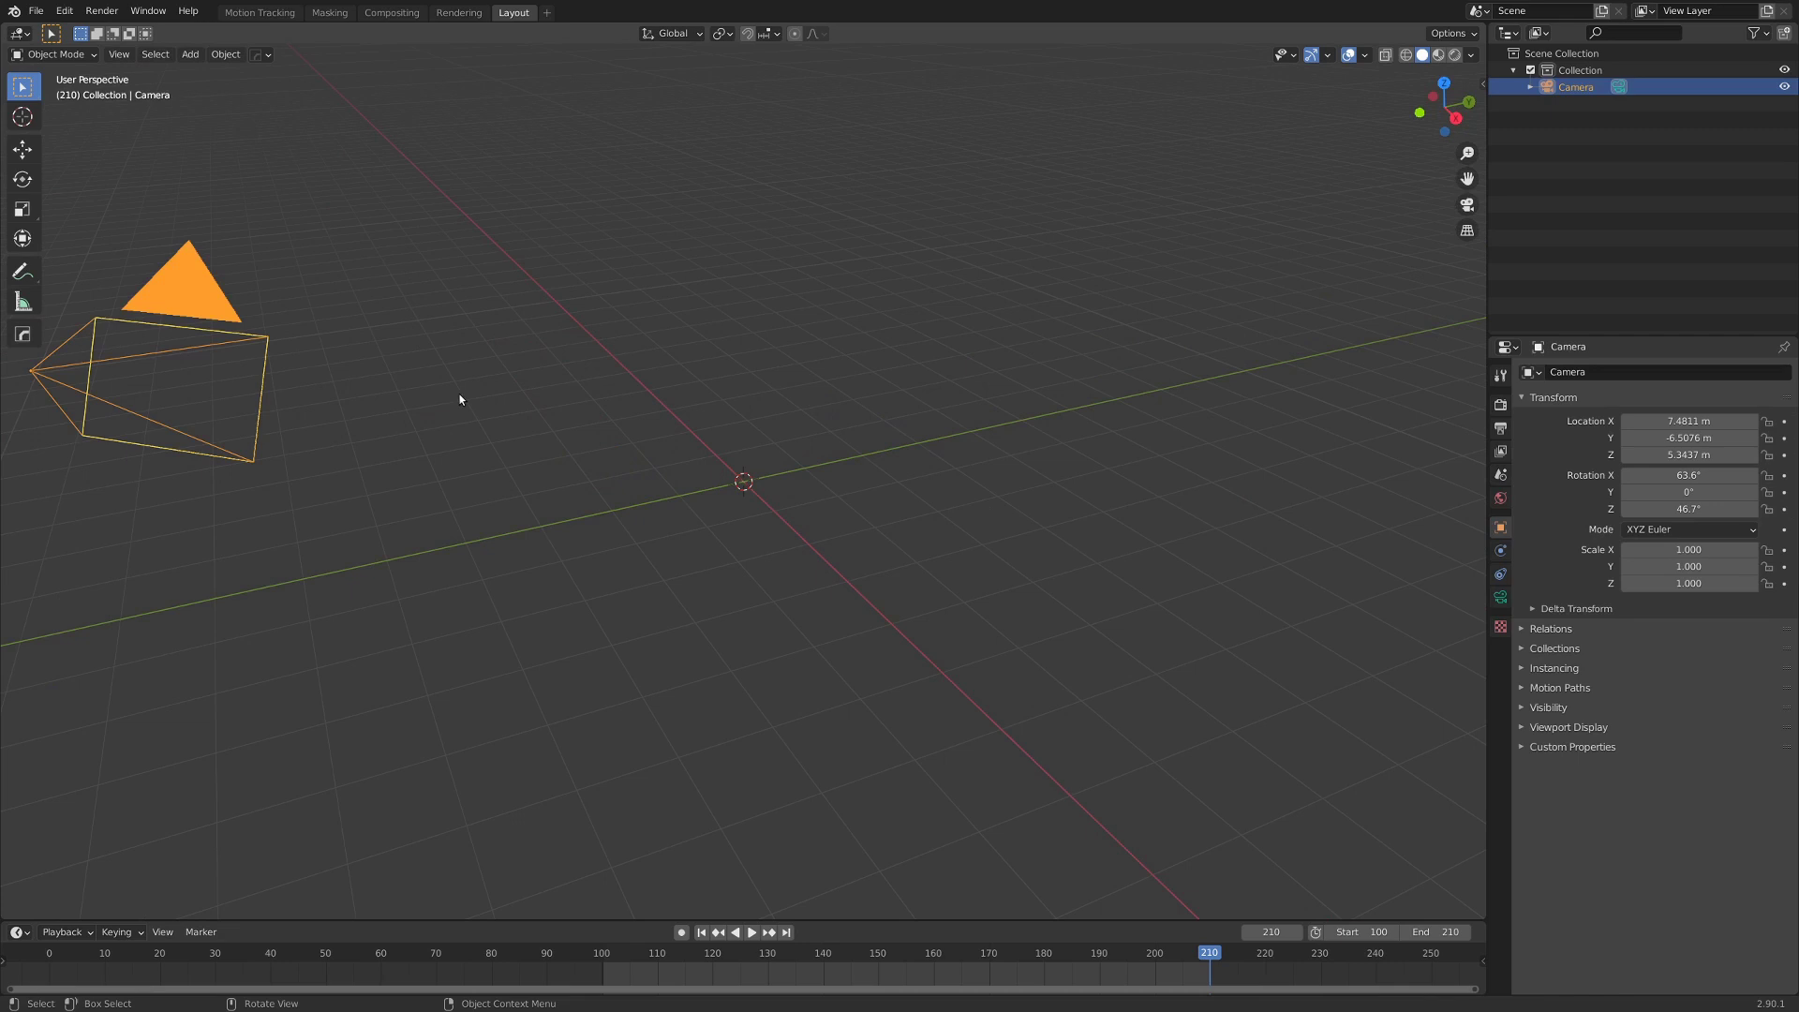
middle_drag(266, 381, 437, 377)
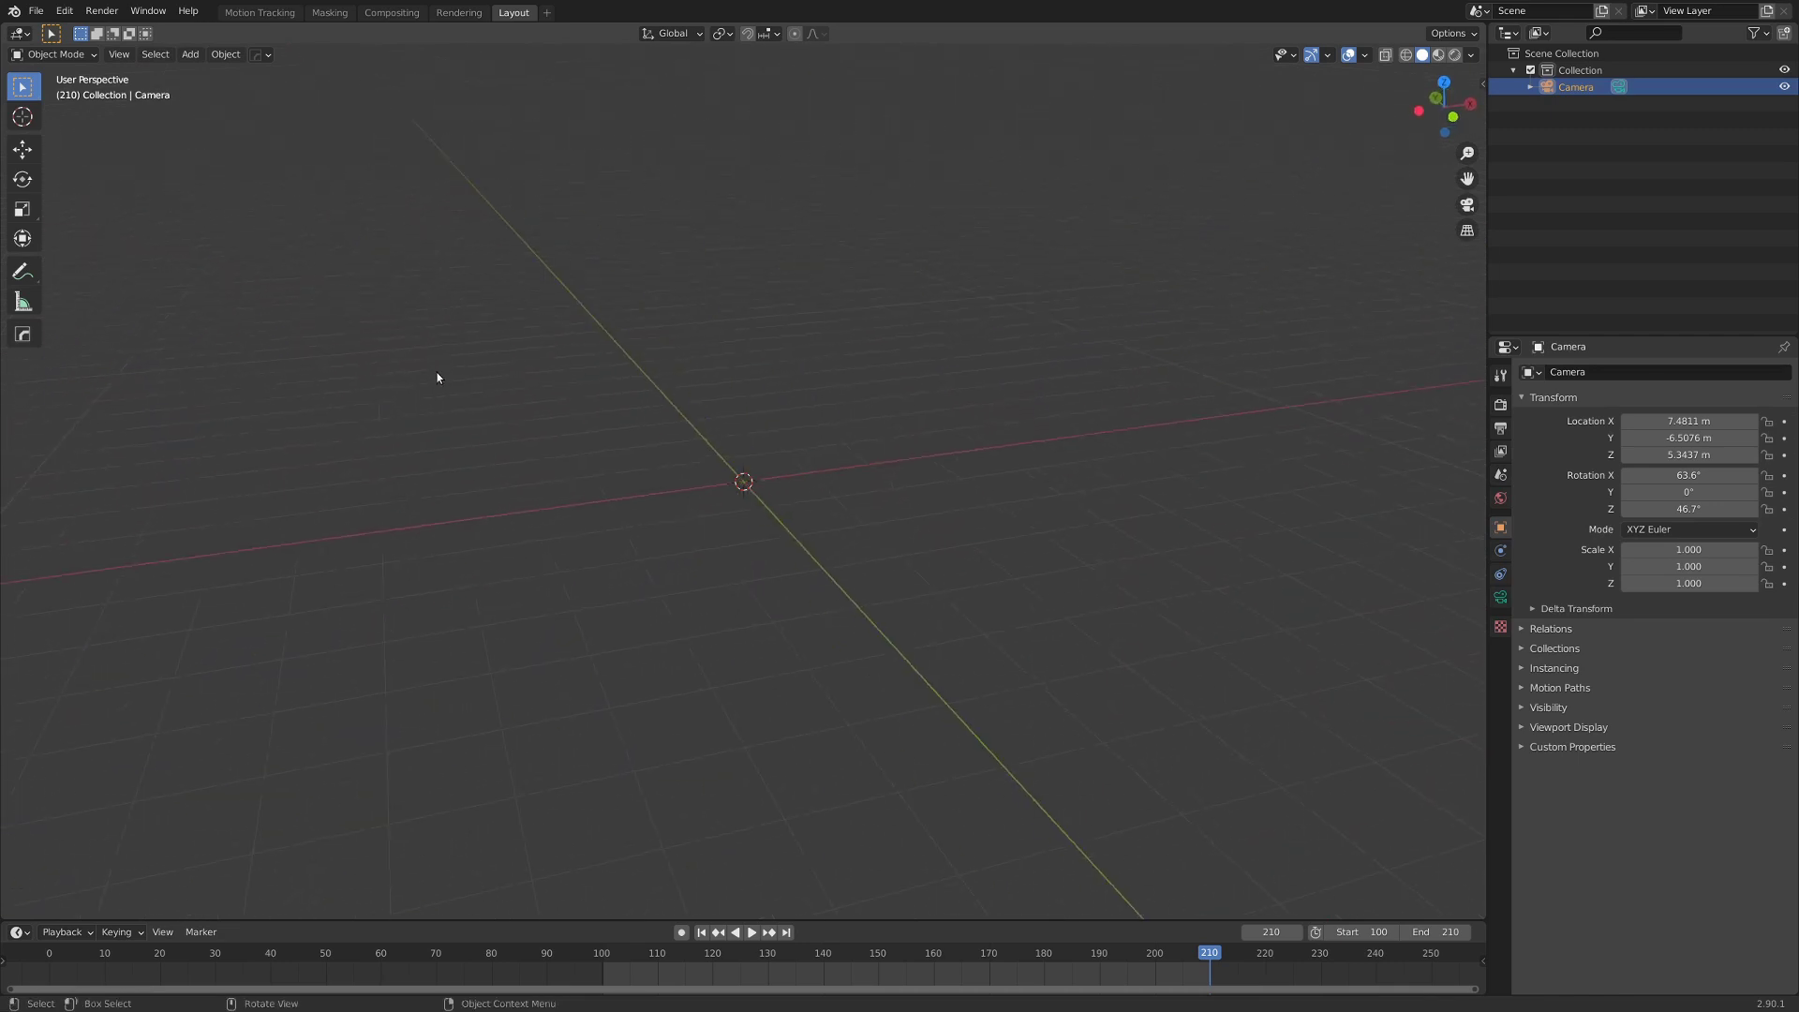
key(KP_1)
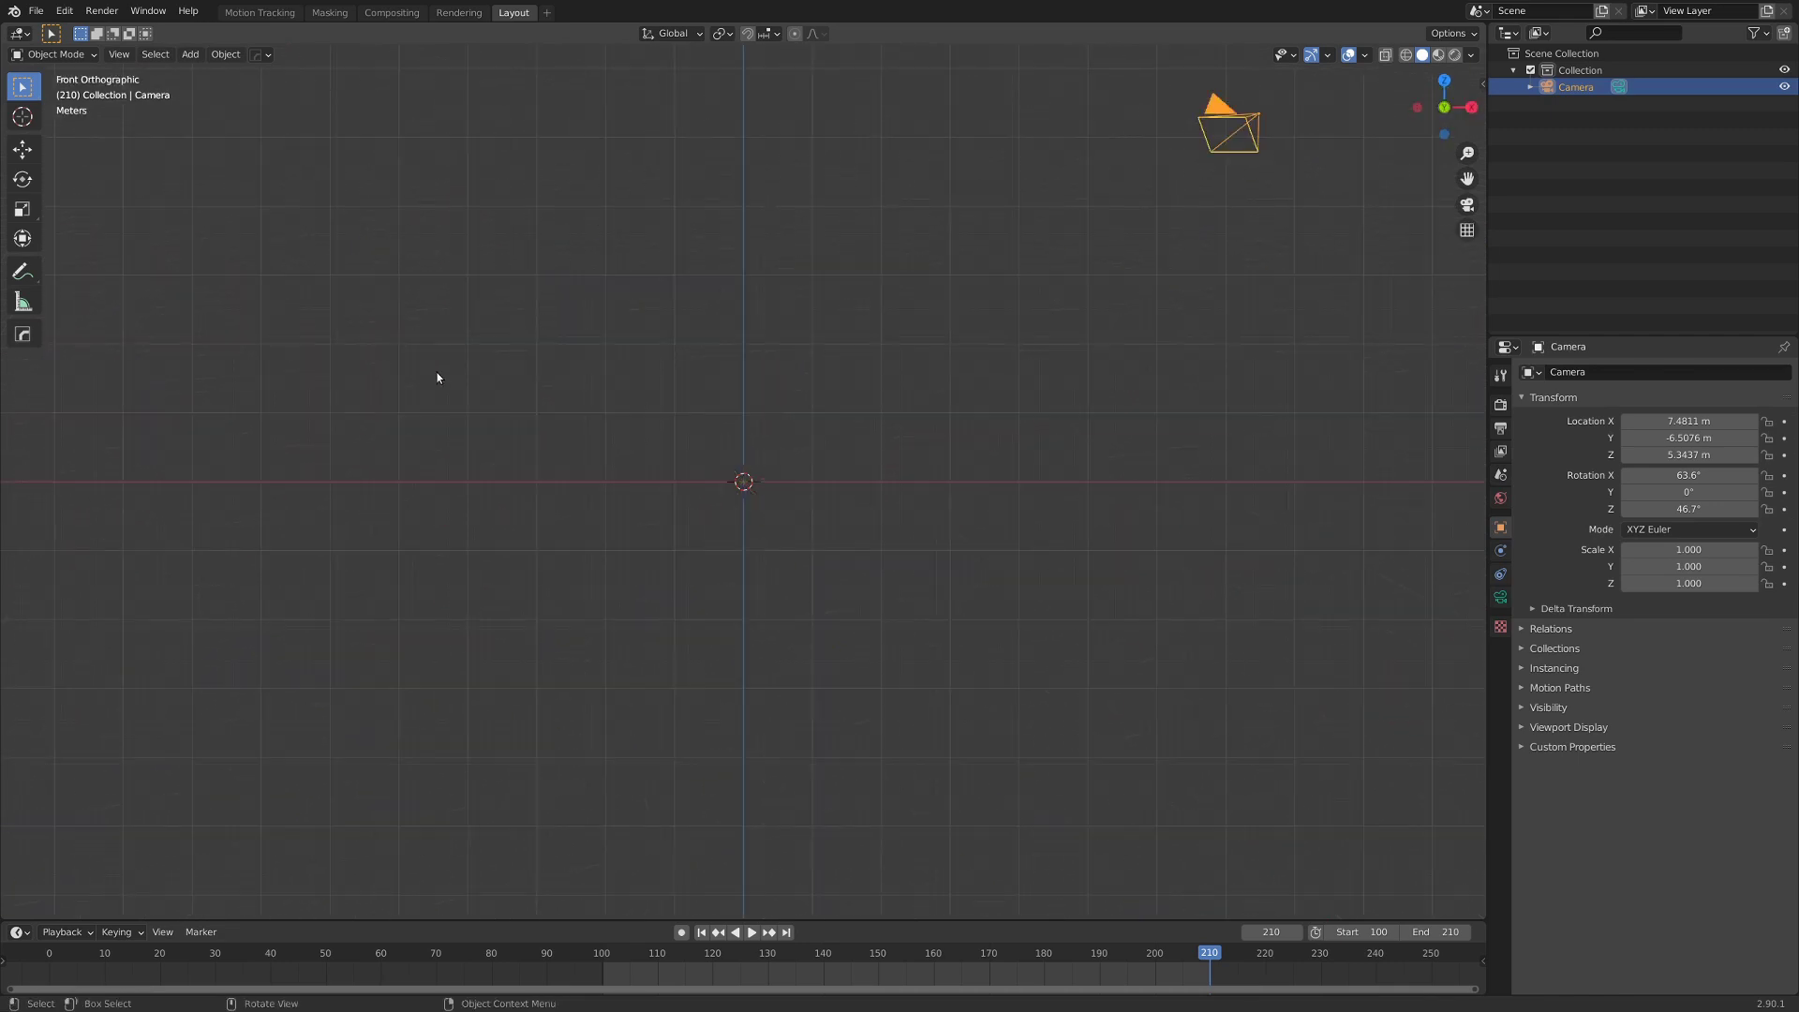
key(ctrl)
key(ctrl+alt+KP_0)
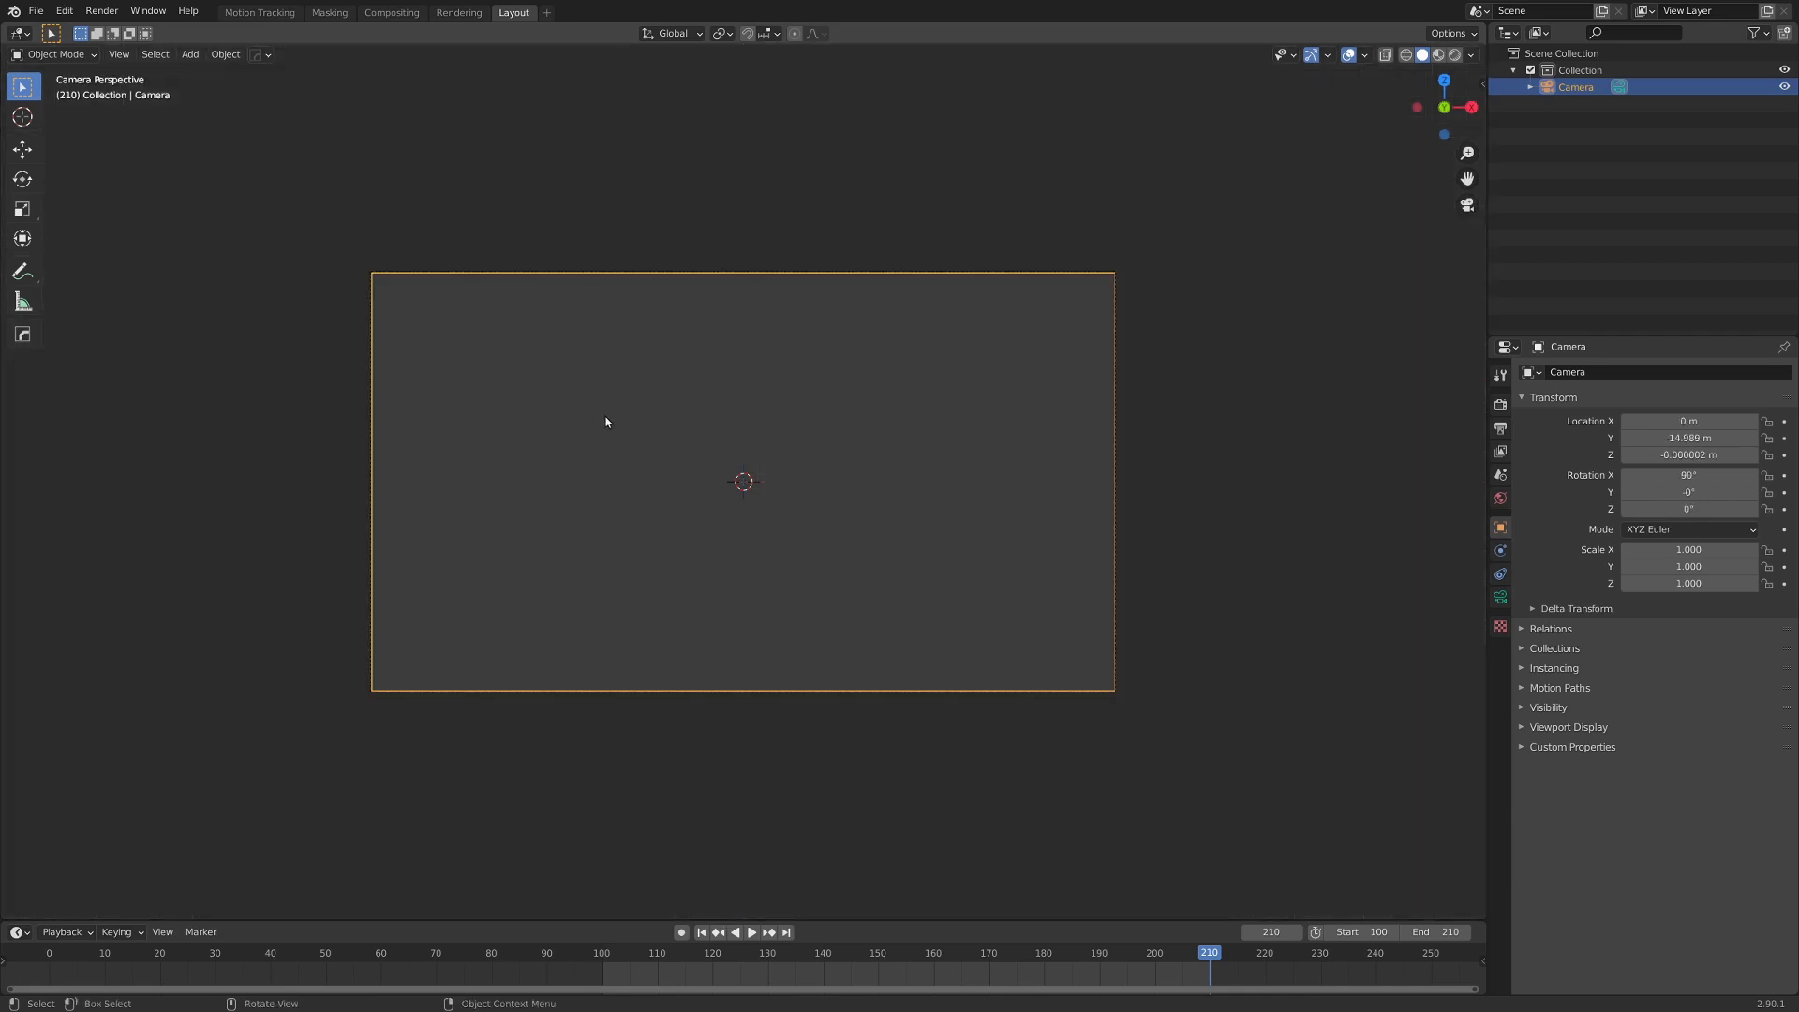
Raise the camera along the global Z axis to about 0.69 m.
key(g)
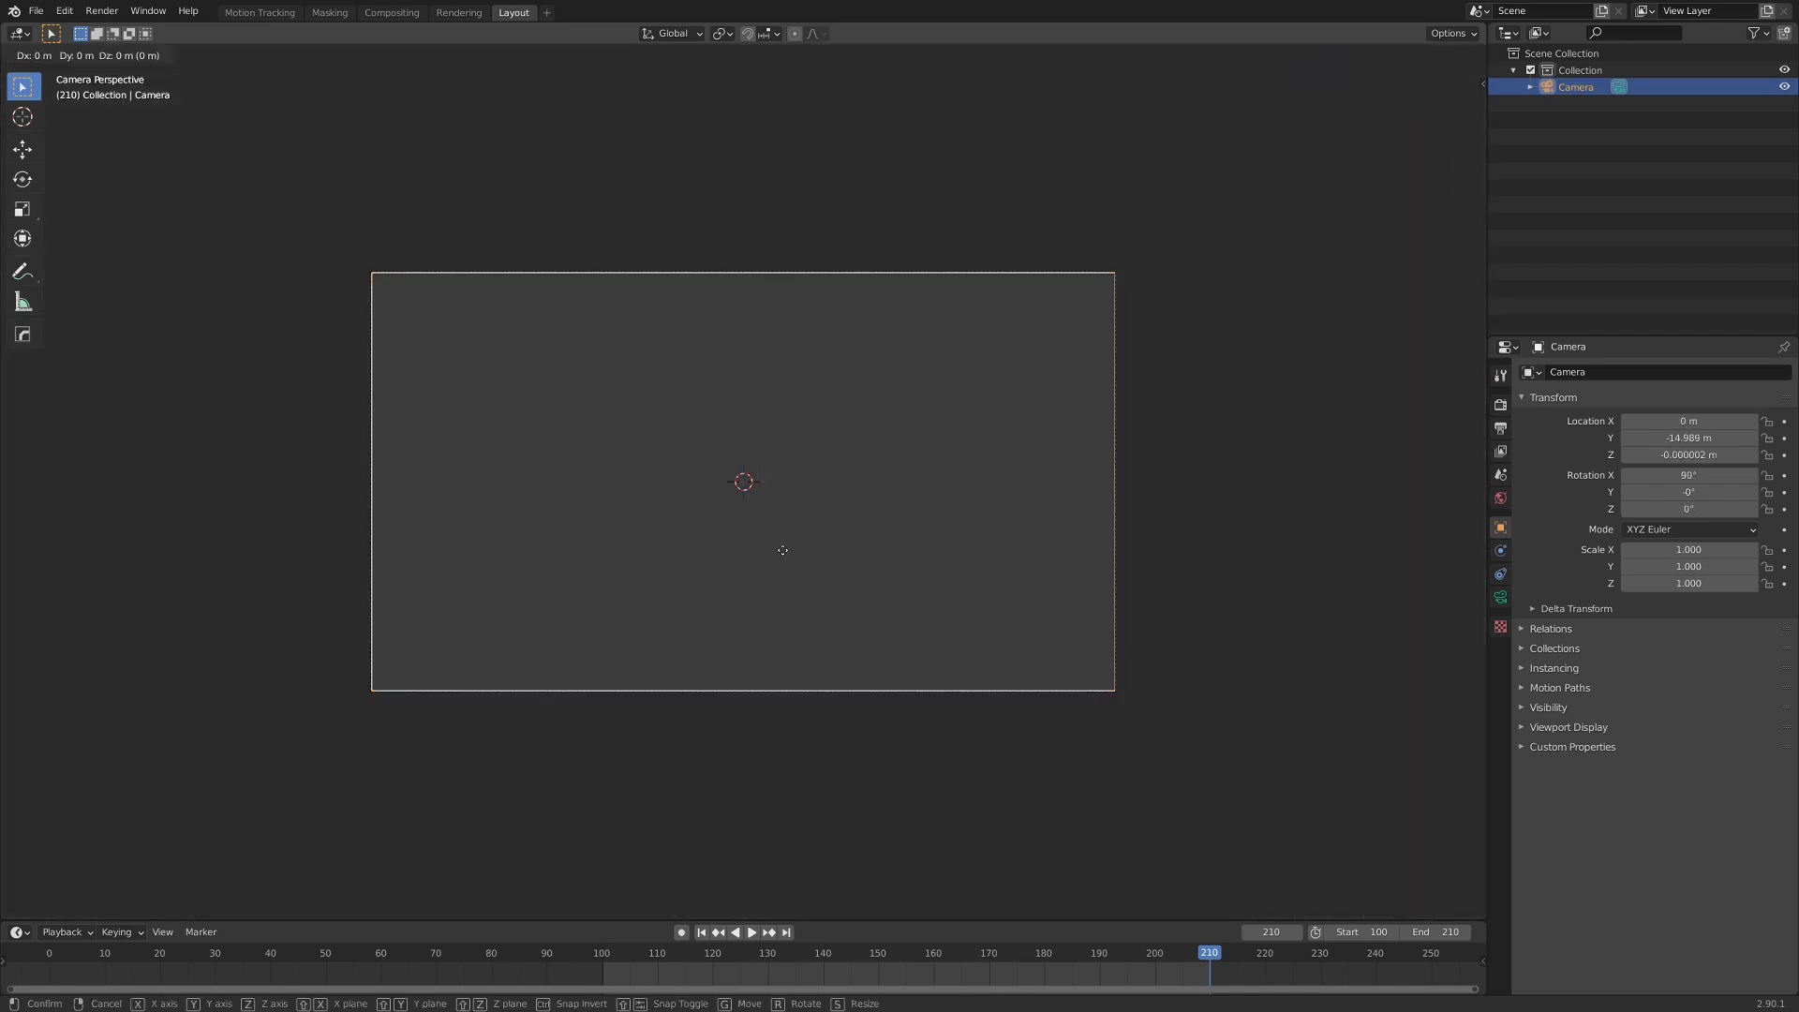
key(z)
click(506, 638)
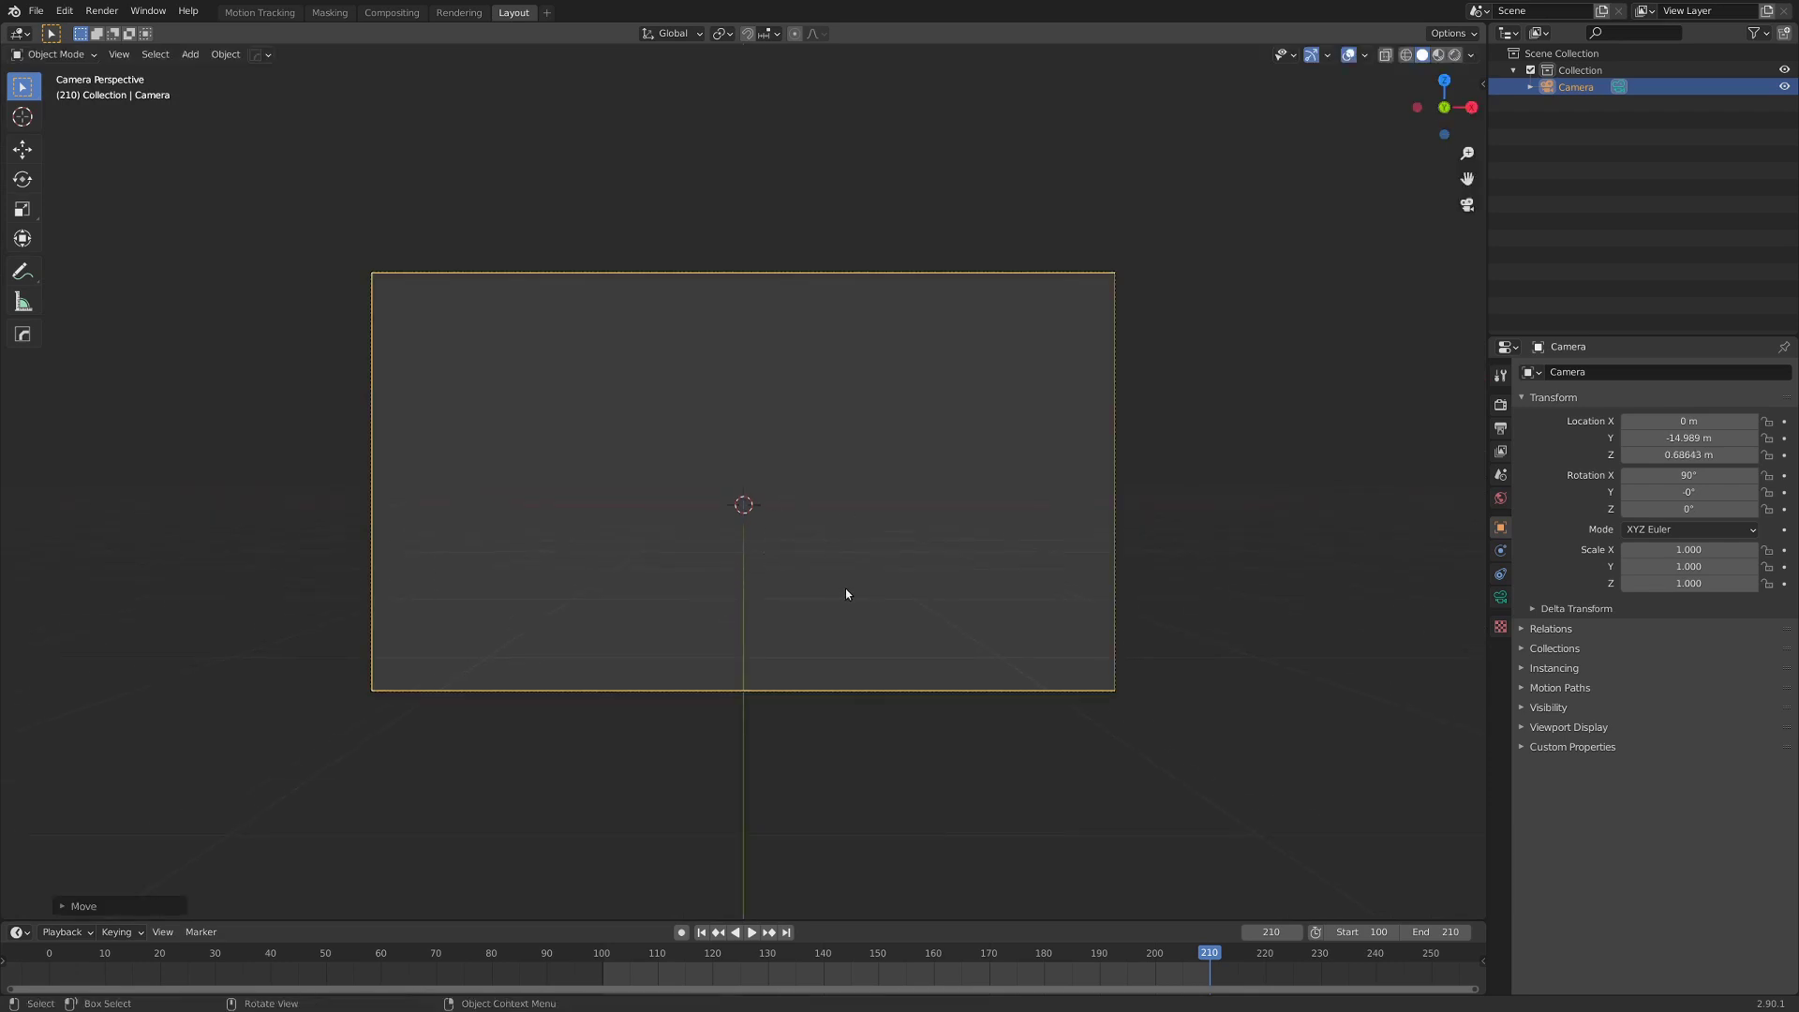
Move the camera forward along its local Z axis to about -4.26 m in Y.
key(g)
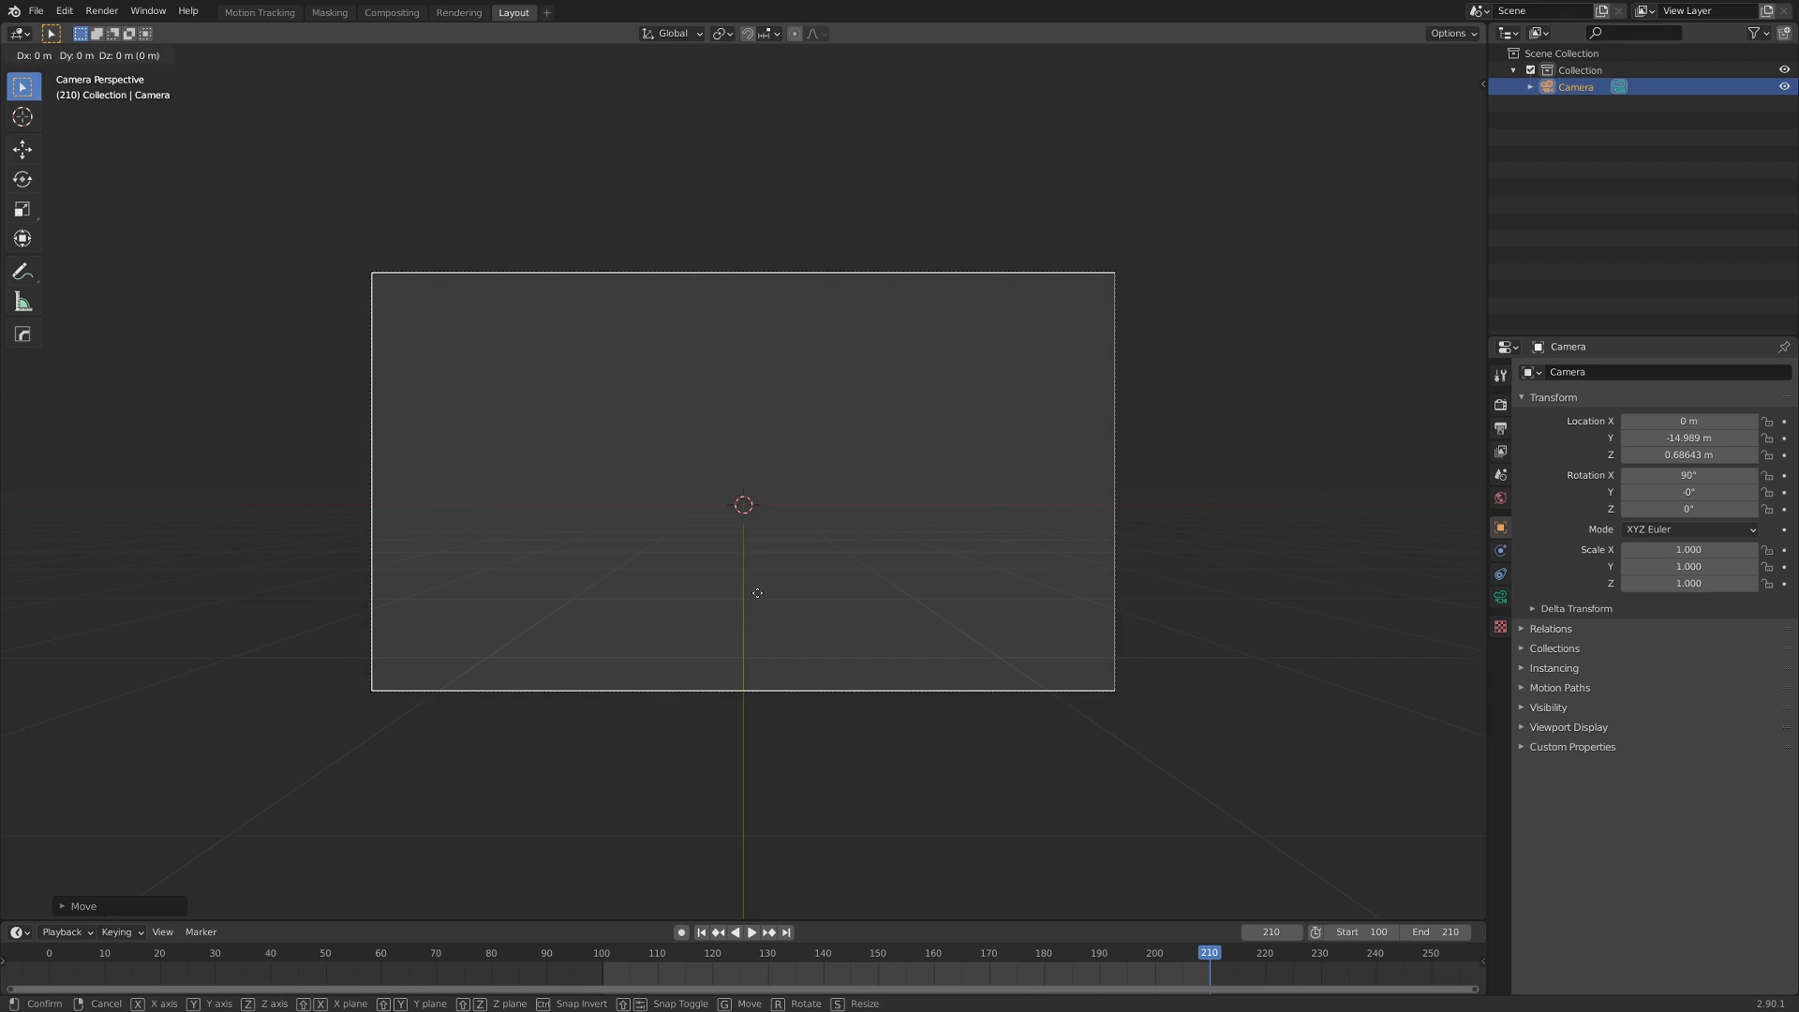
key(z)
key(z)
click(798, 569)
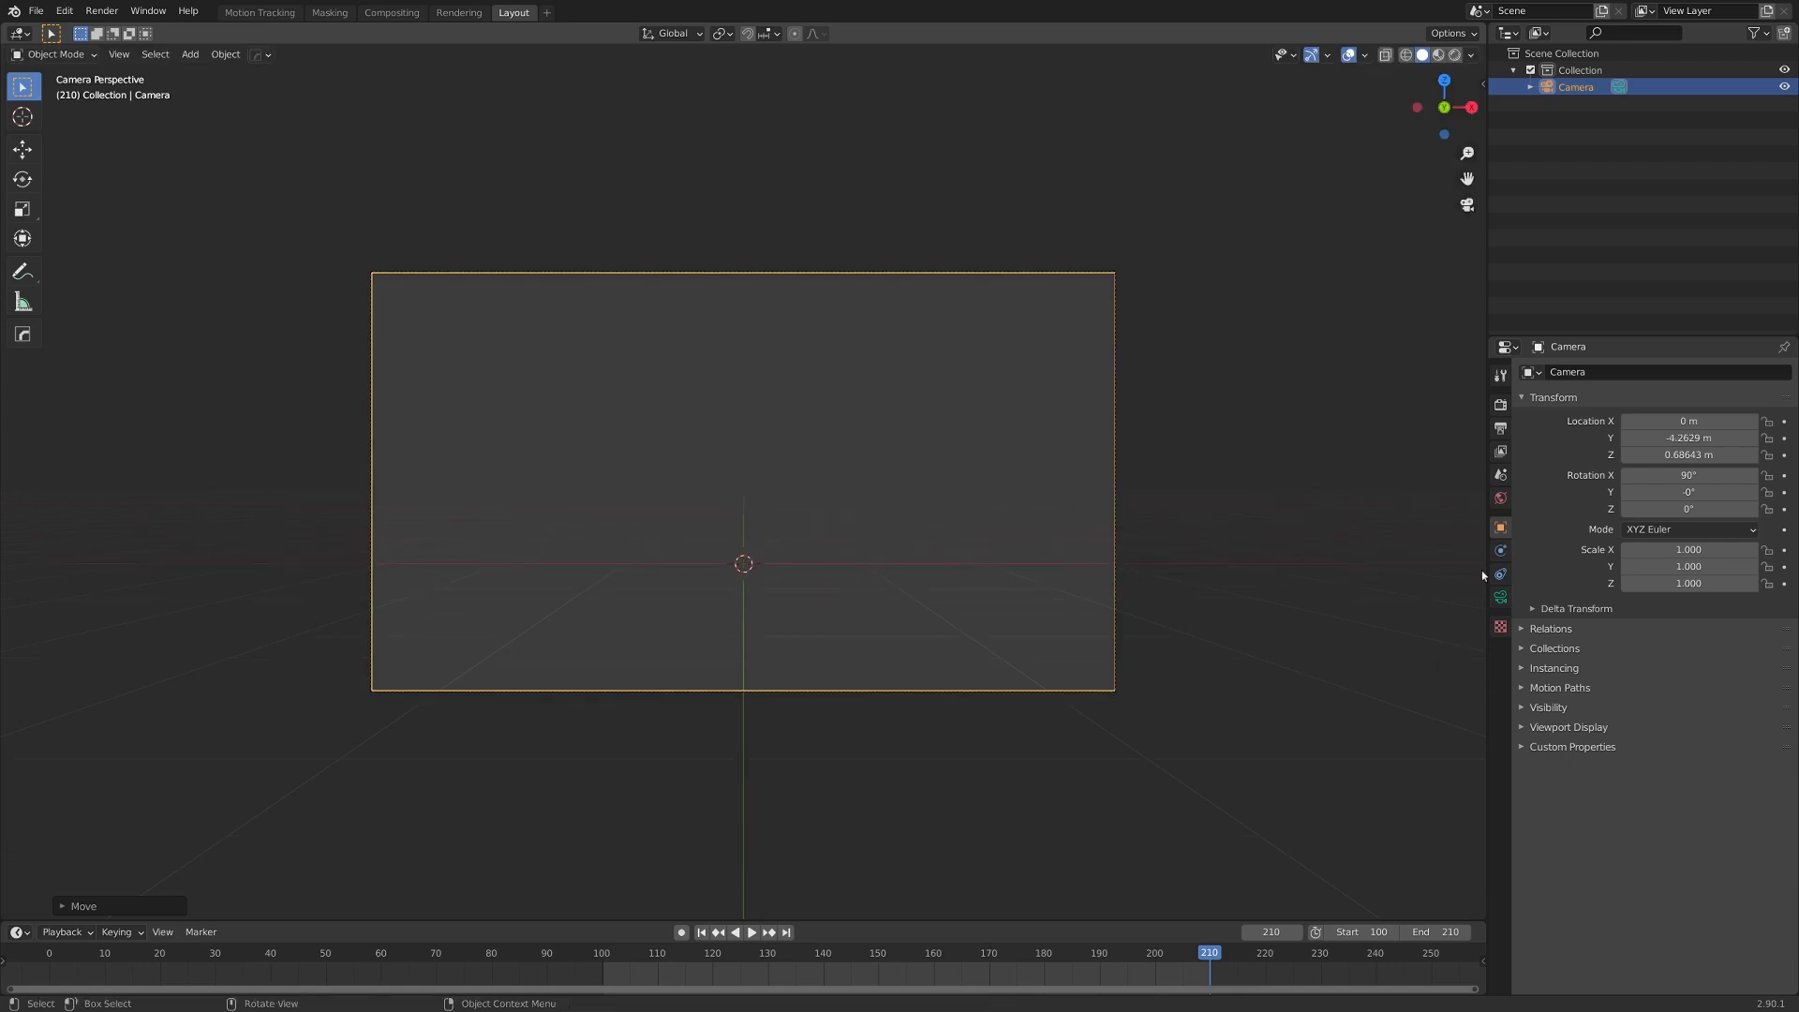
Set the camera's focal length to 22.3 mm.
click(1501, 598)
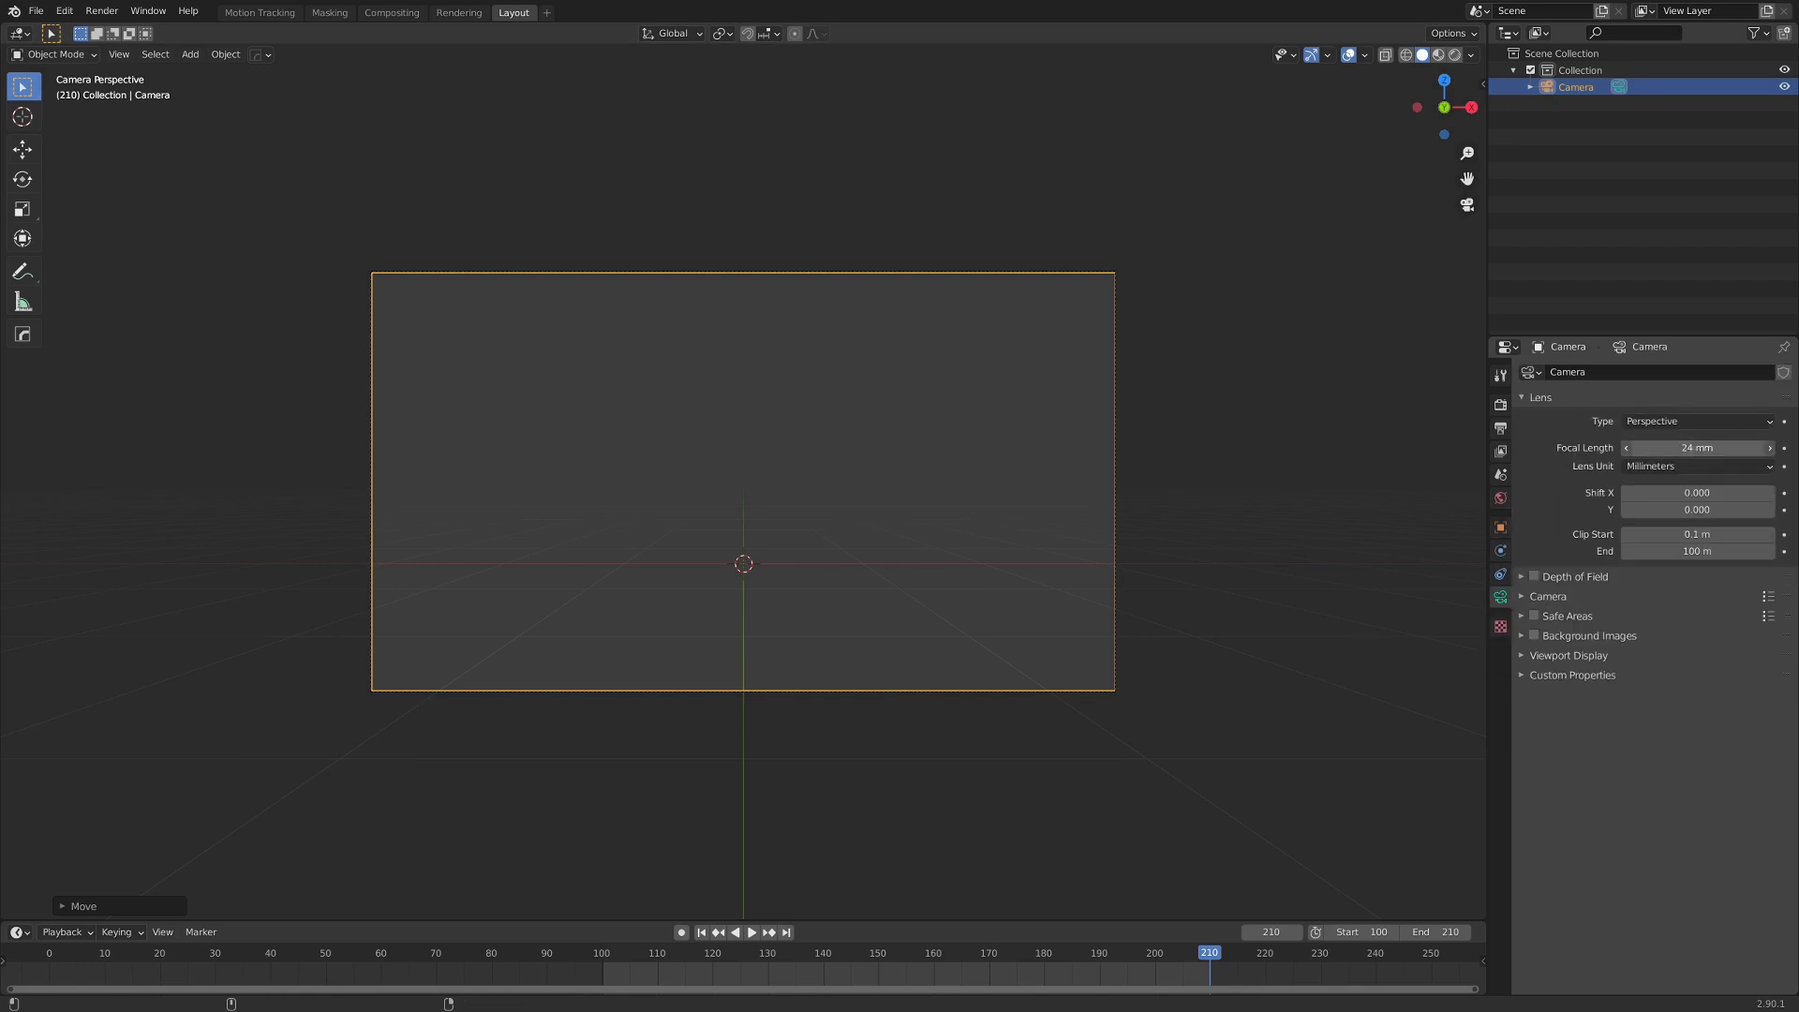
drag(1697, 448, 1667, 448)
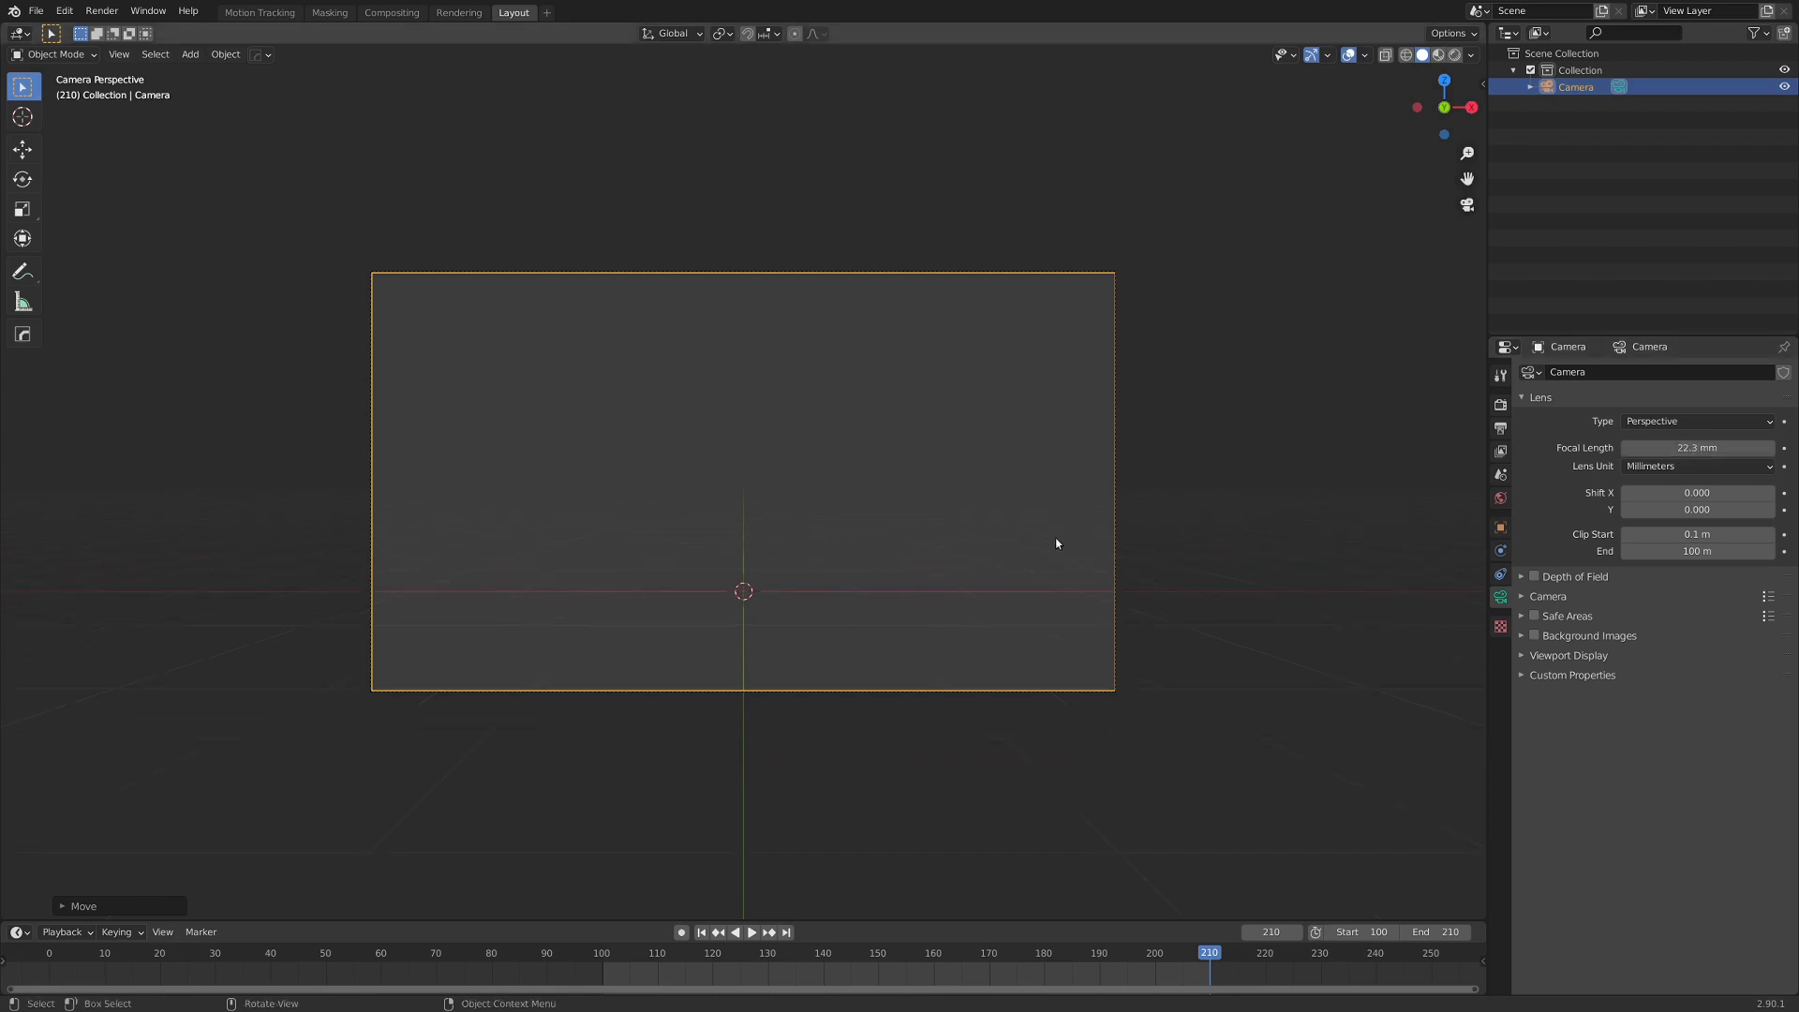
Add a mesh plane at the world origin and scale it up as the floor.
key(shift+a)
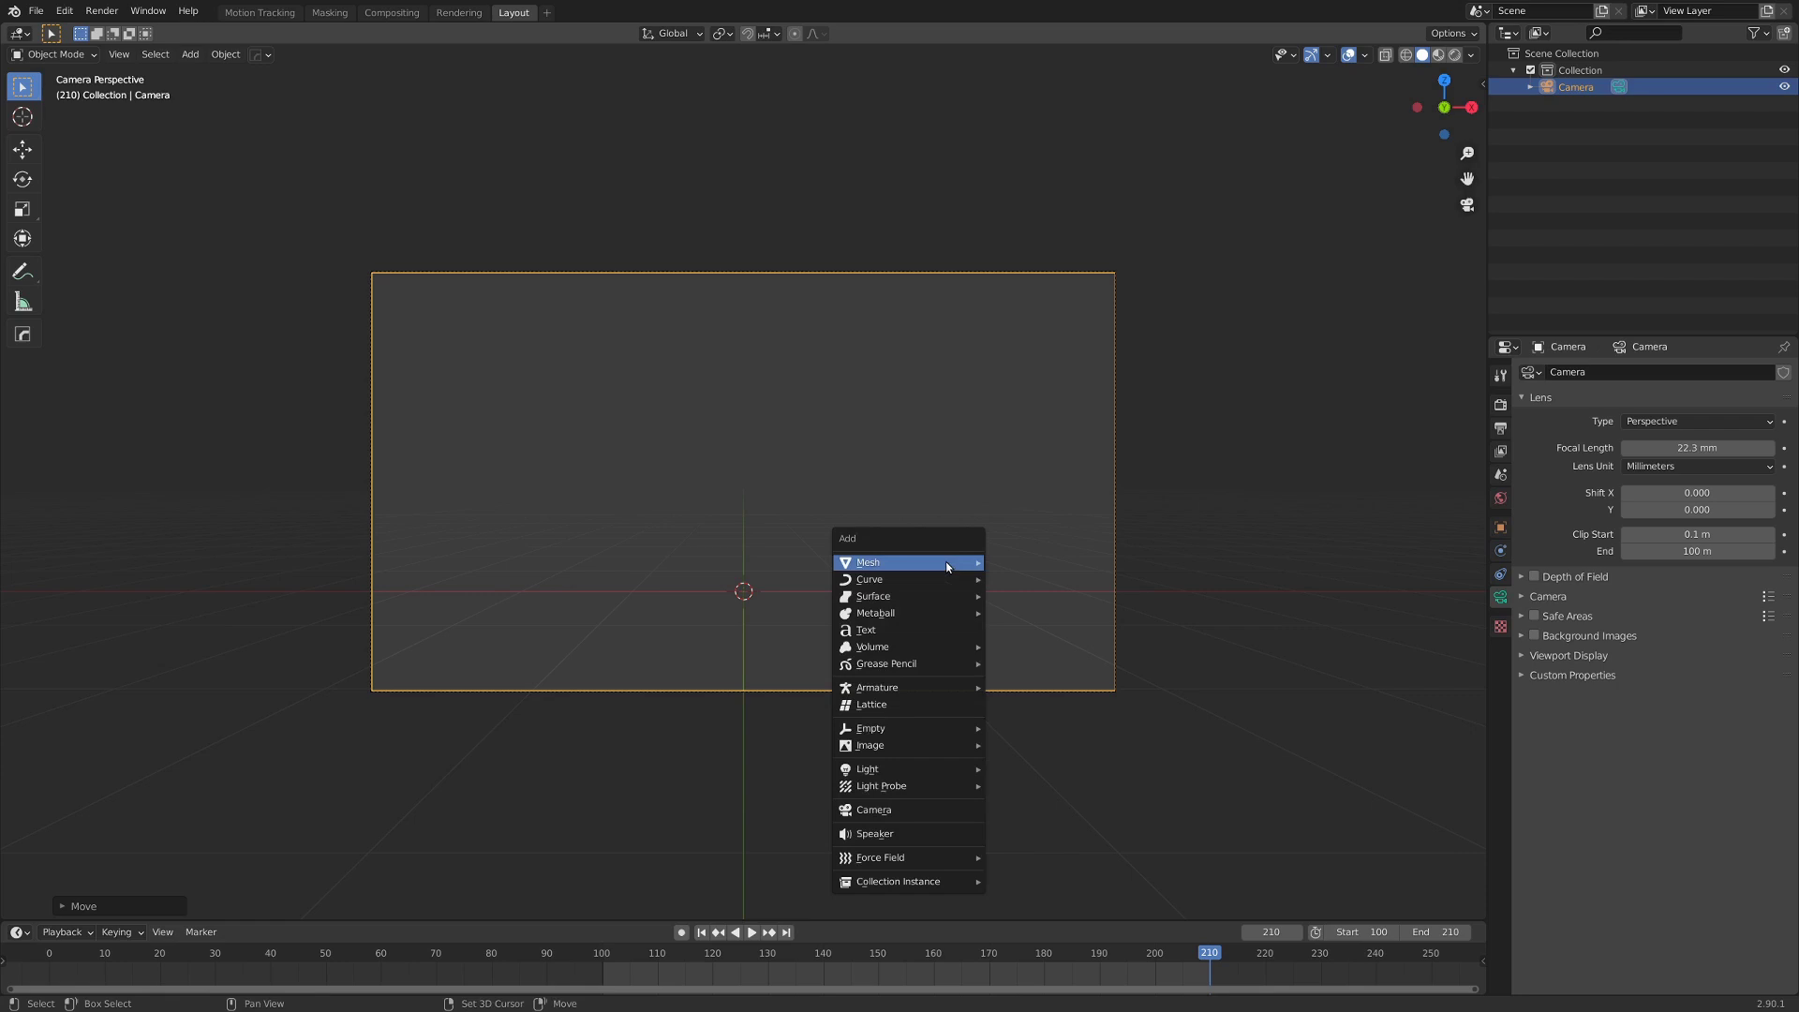
mouse_move(946, 562)
click(1020, 564)
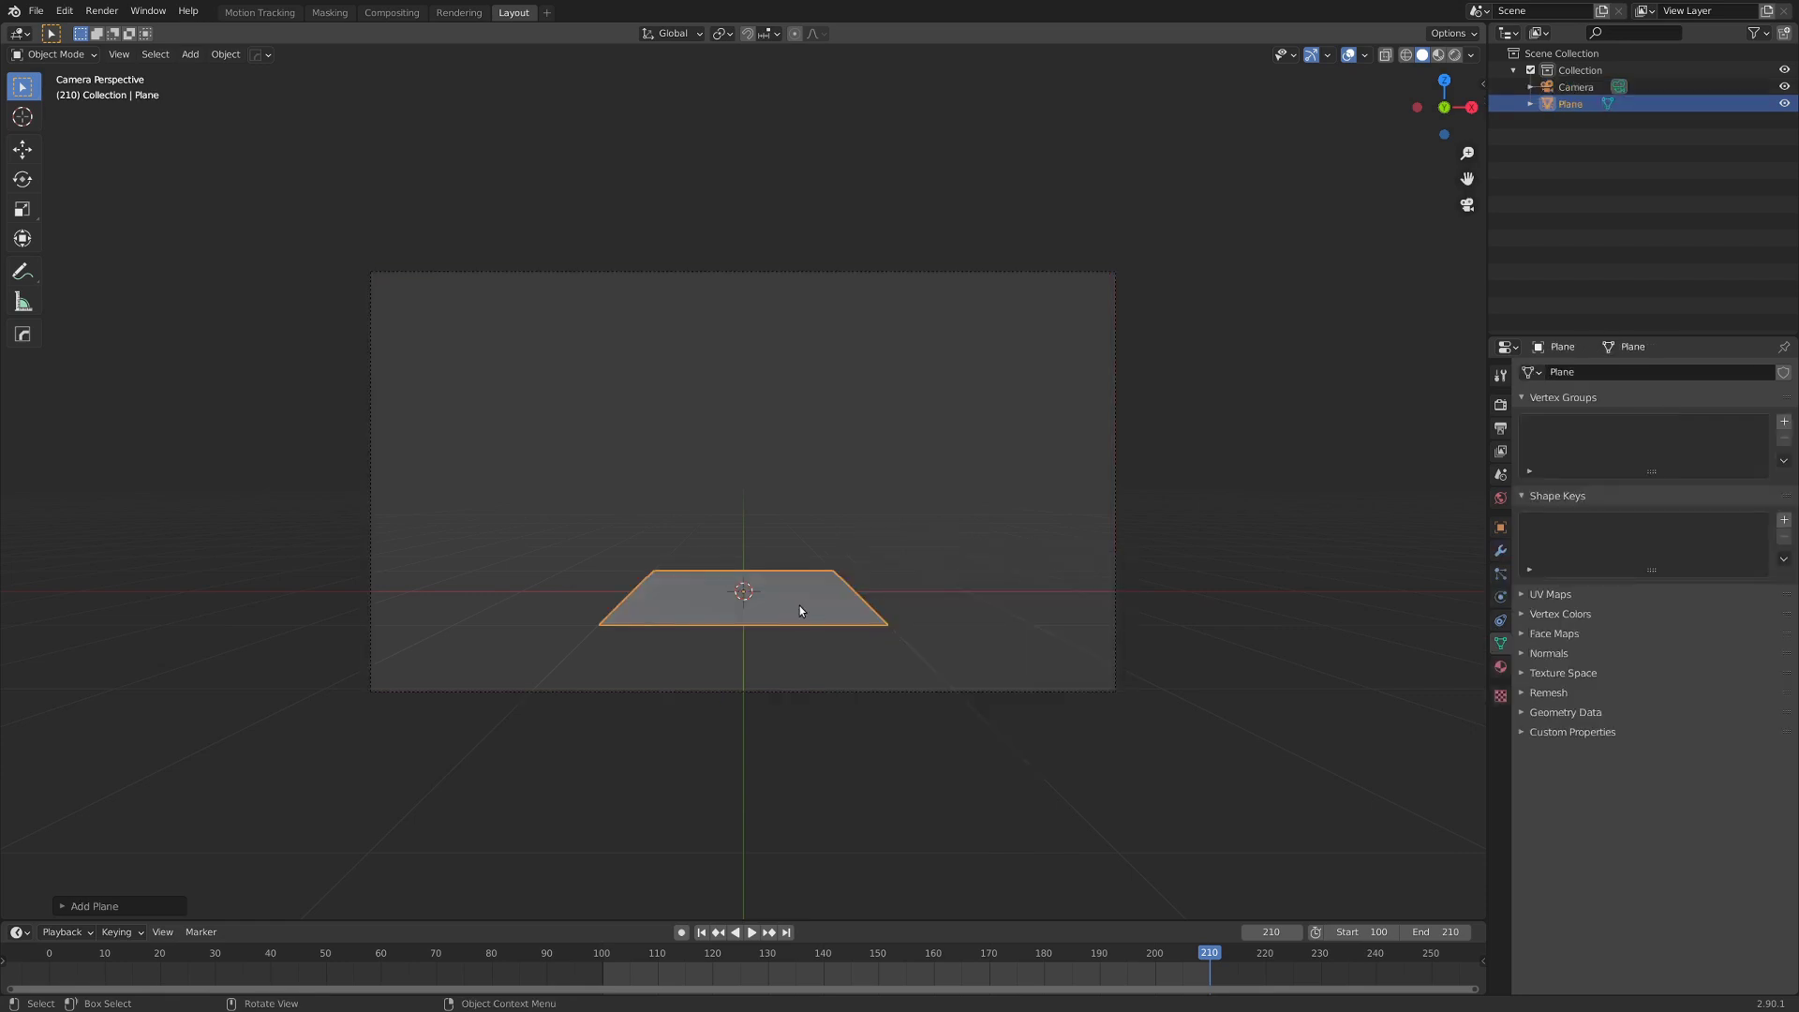
key(s)
click(952, 647)
In Edit Mode, move the floor plane's back edge about 3 m away from the camera along the global Y axis.
middle_drag(952, 646, 238, 740)
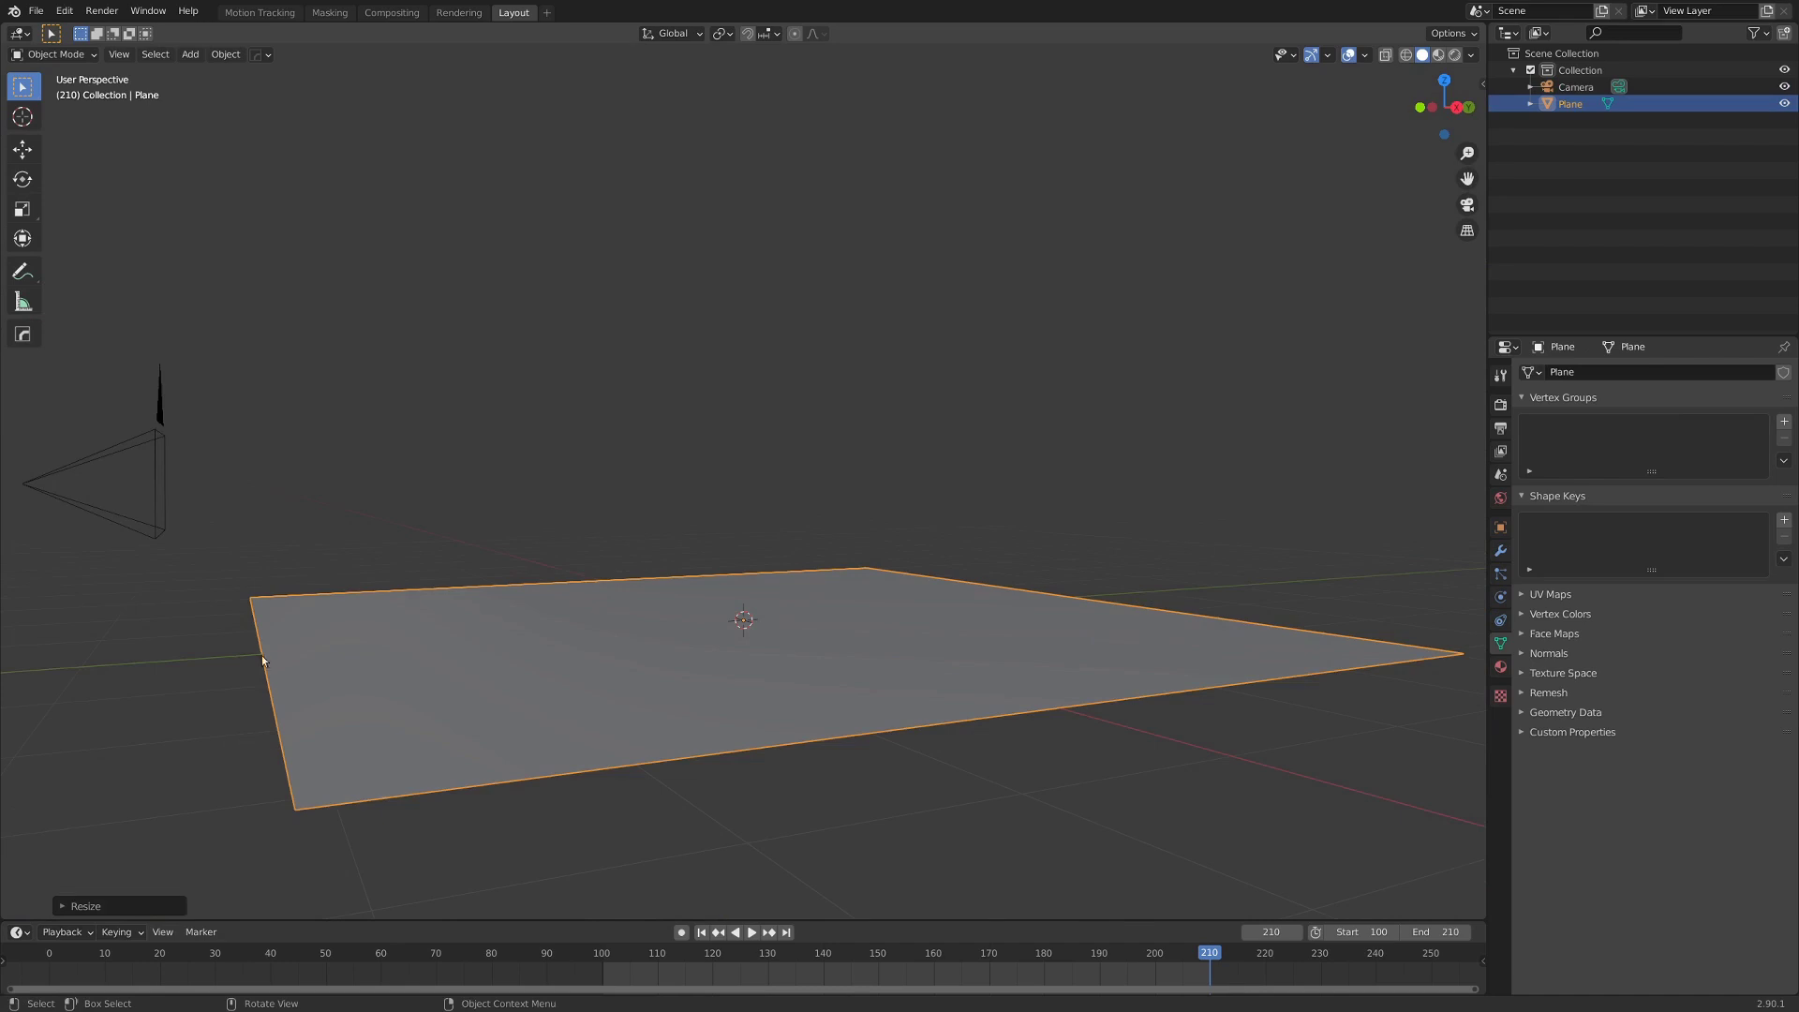
middle_drag(262, 672, 531, 635)
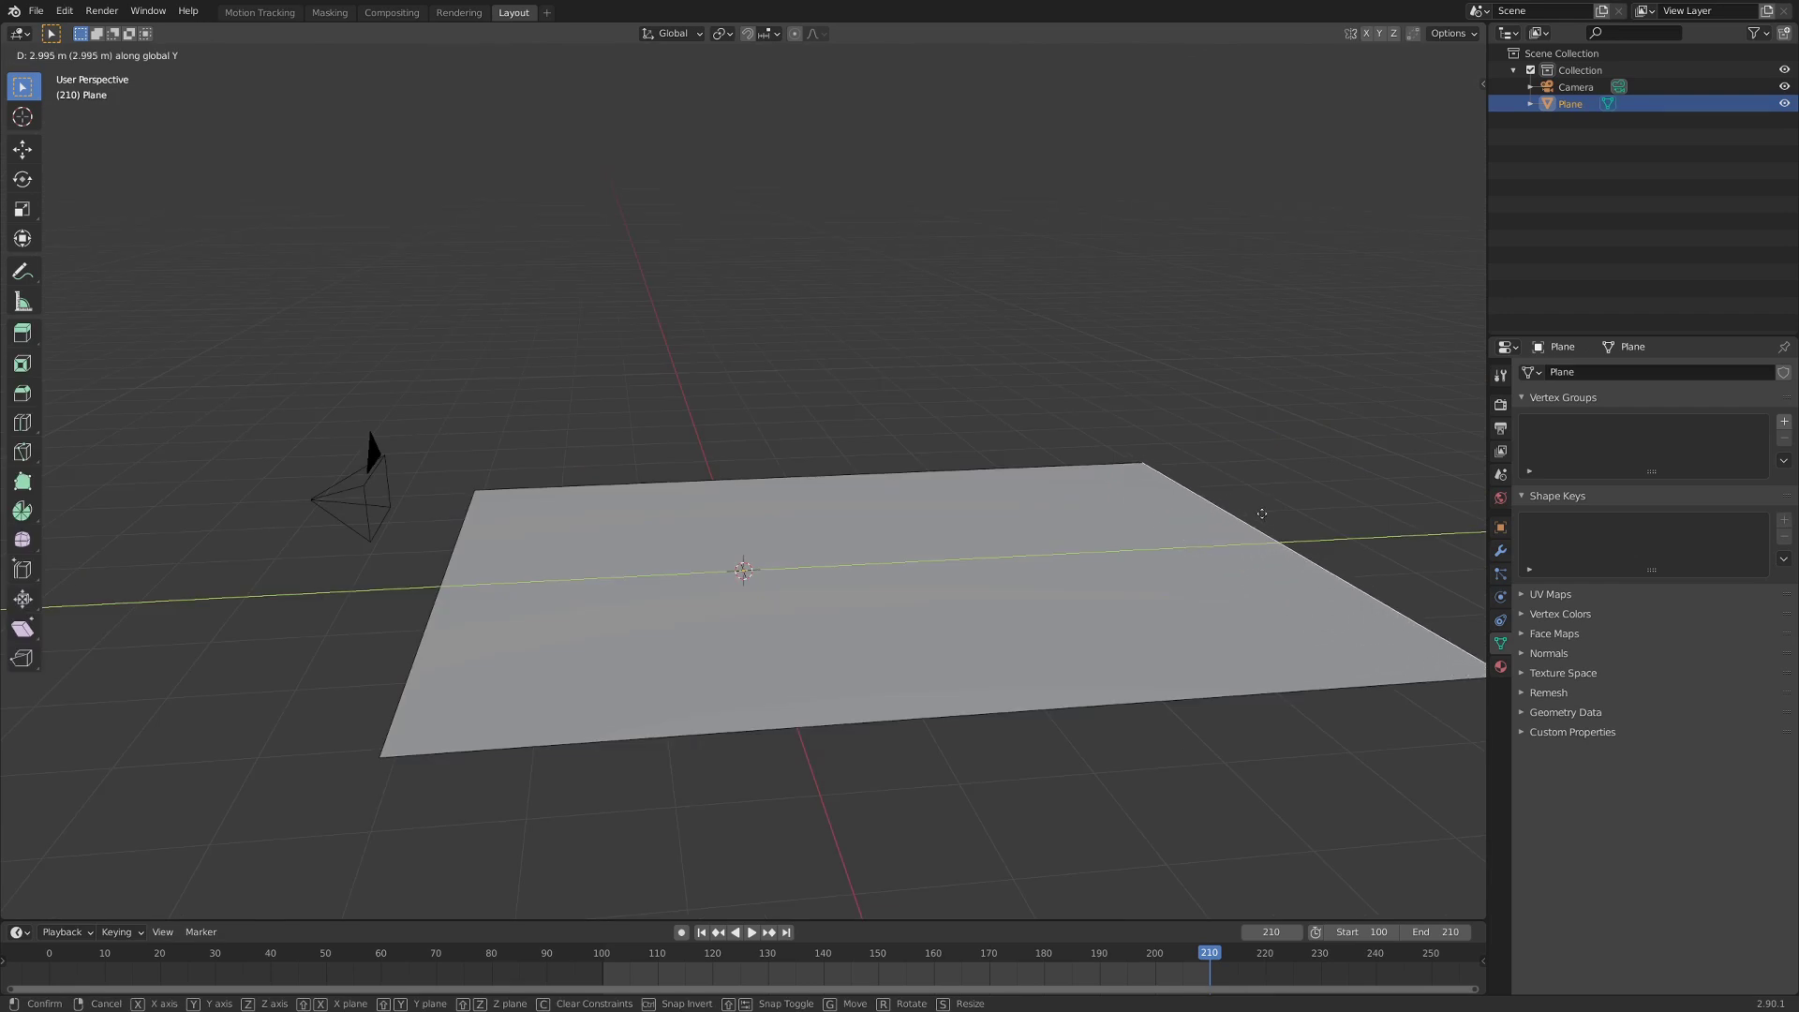
click(1262, 513)
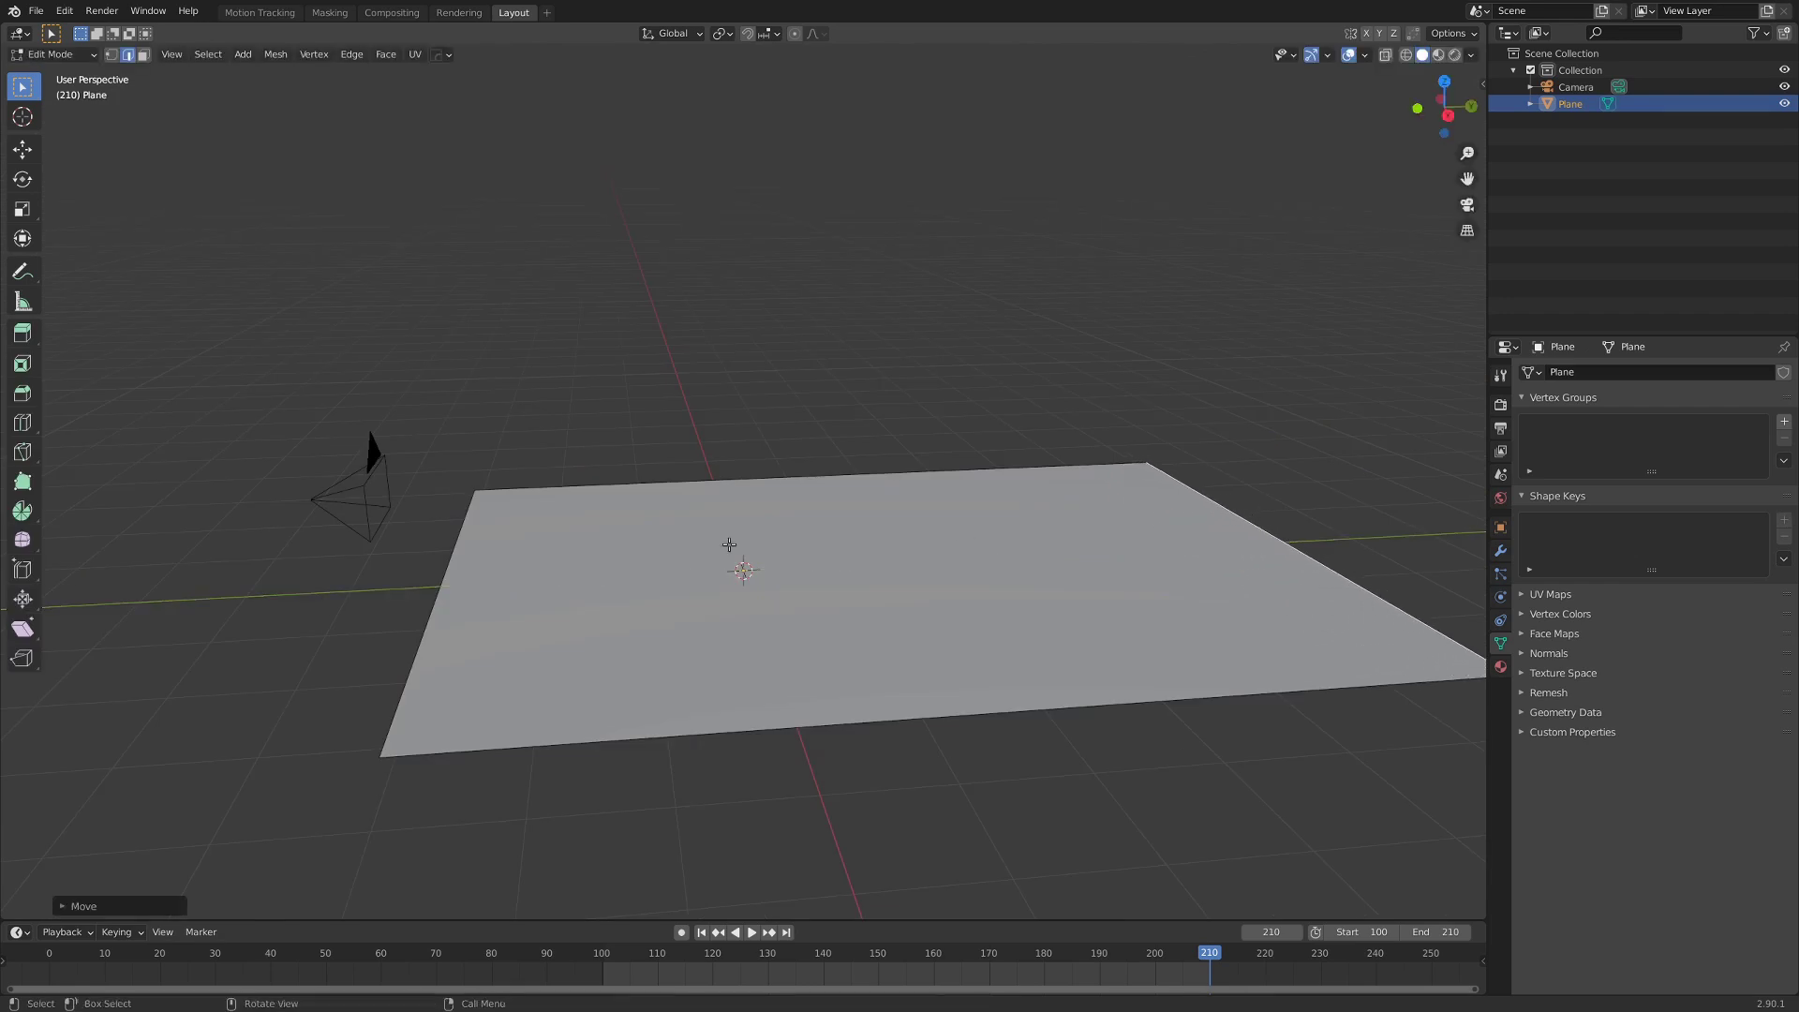
middle_drag(507, 548, 582, 574)
middle_drag(555, 497, 611, 535)
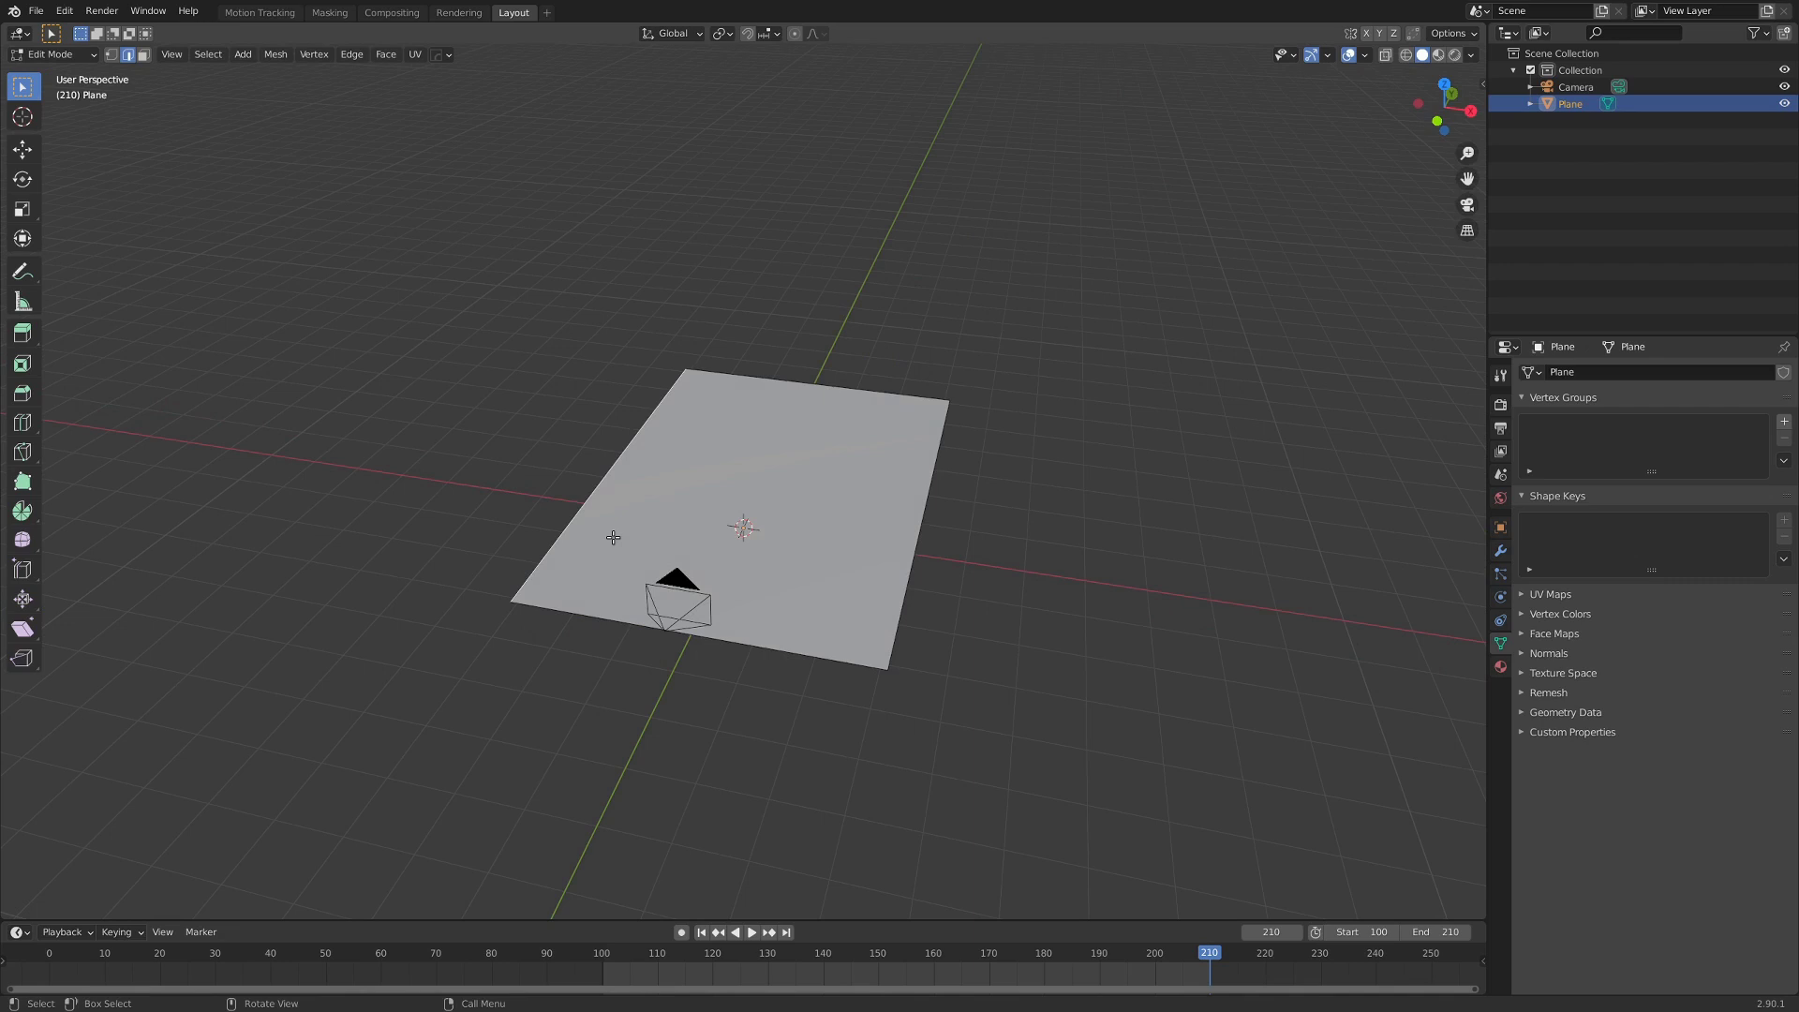
key(g)
key(y)
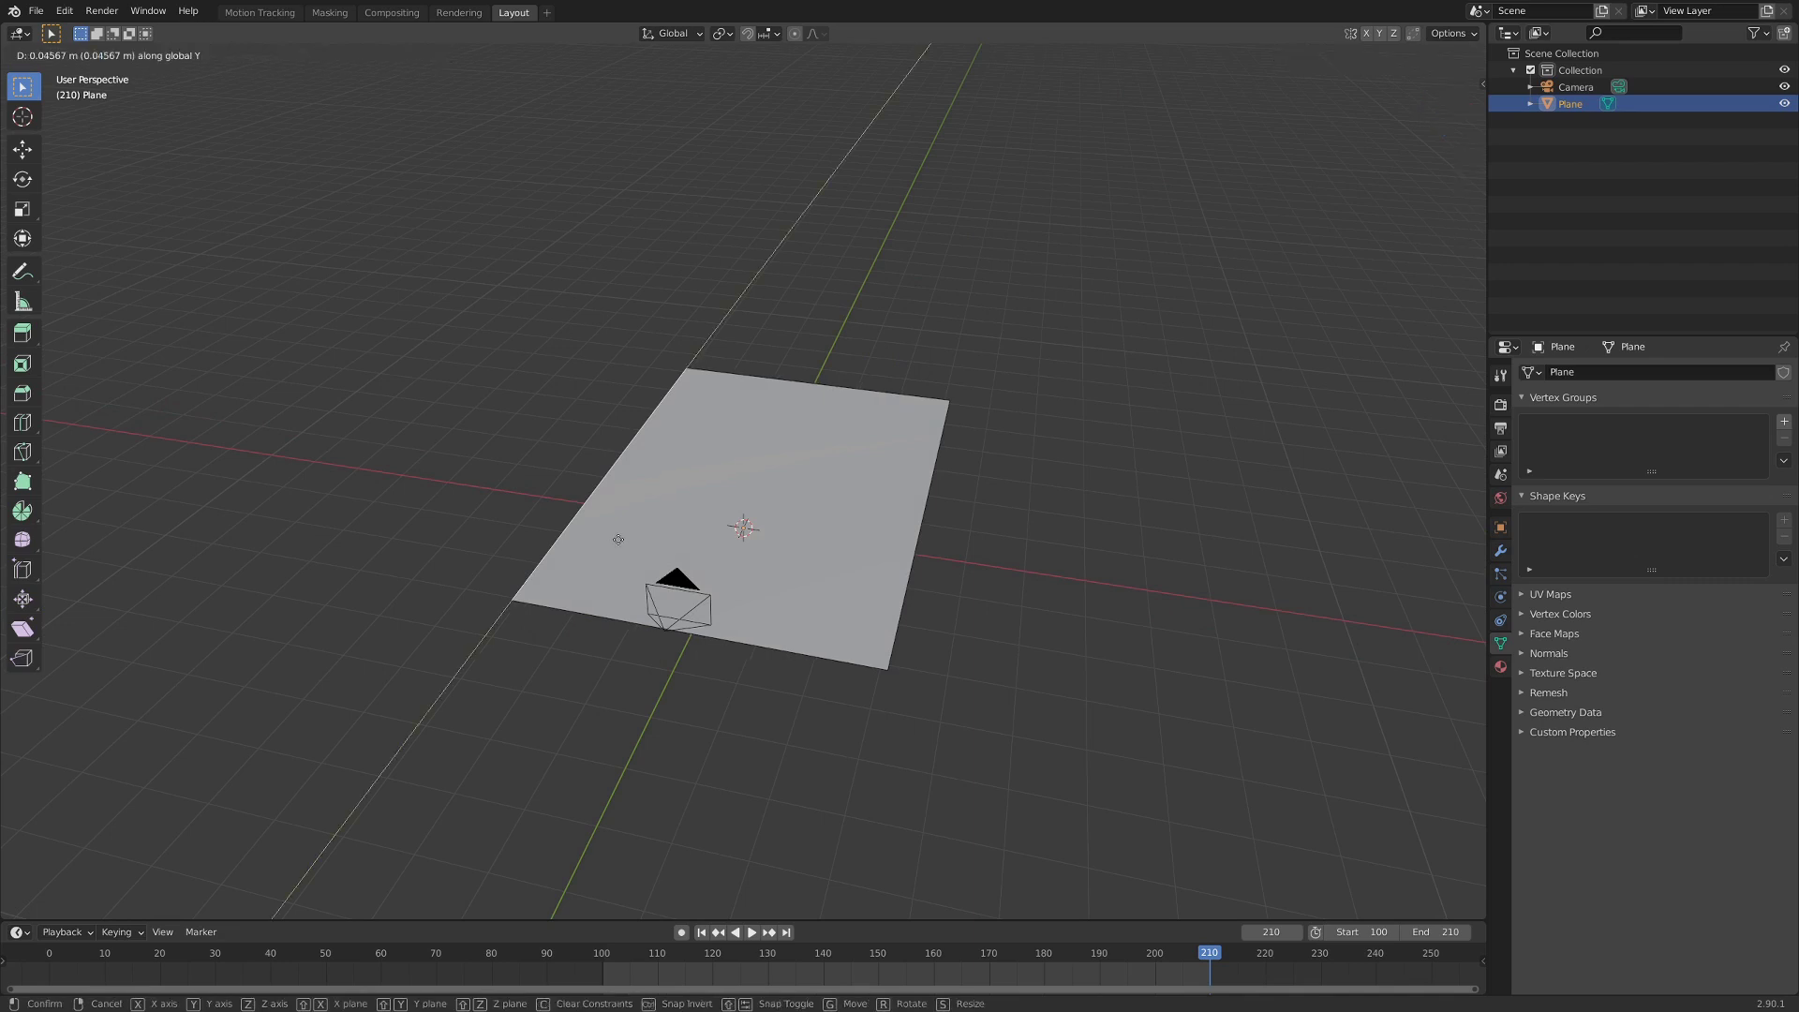
right_click(618, 540)
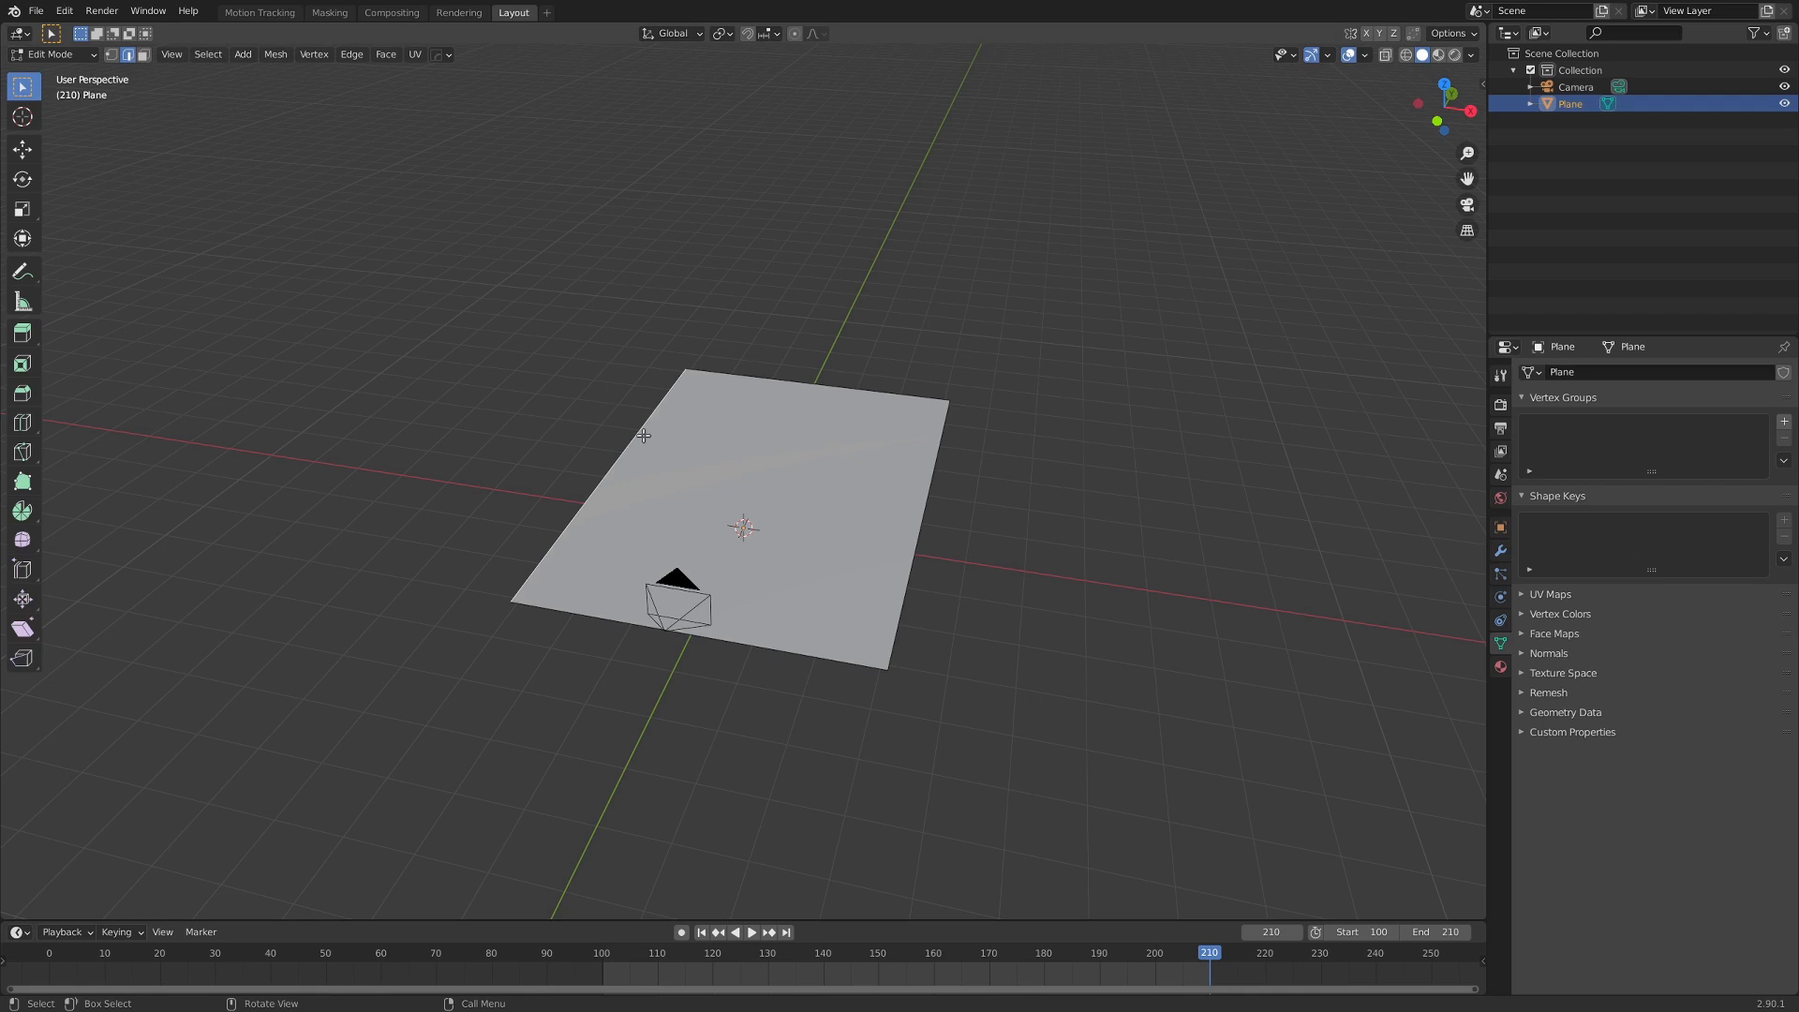
Move the floor plane's left edge outward about 5.36 m along the negative global X axis.
key(g)
key(x)
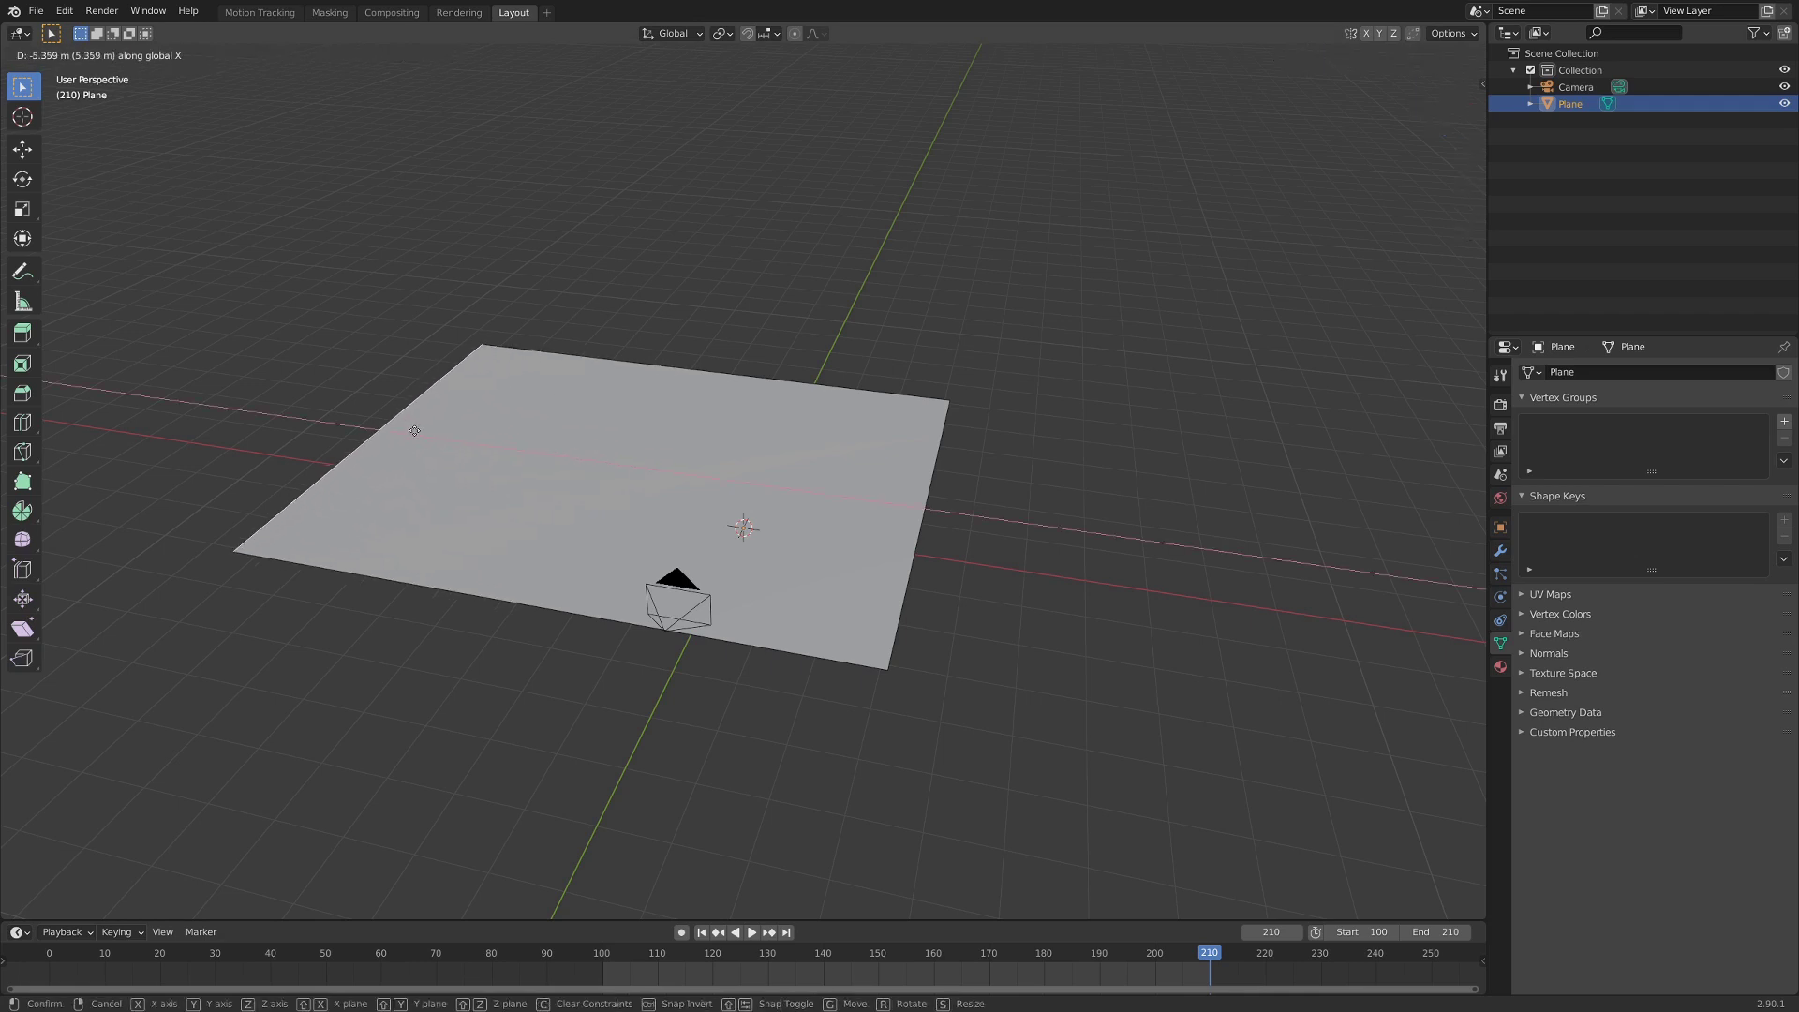
click(413, 429)
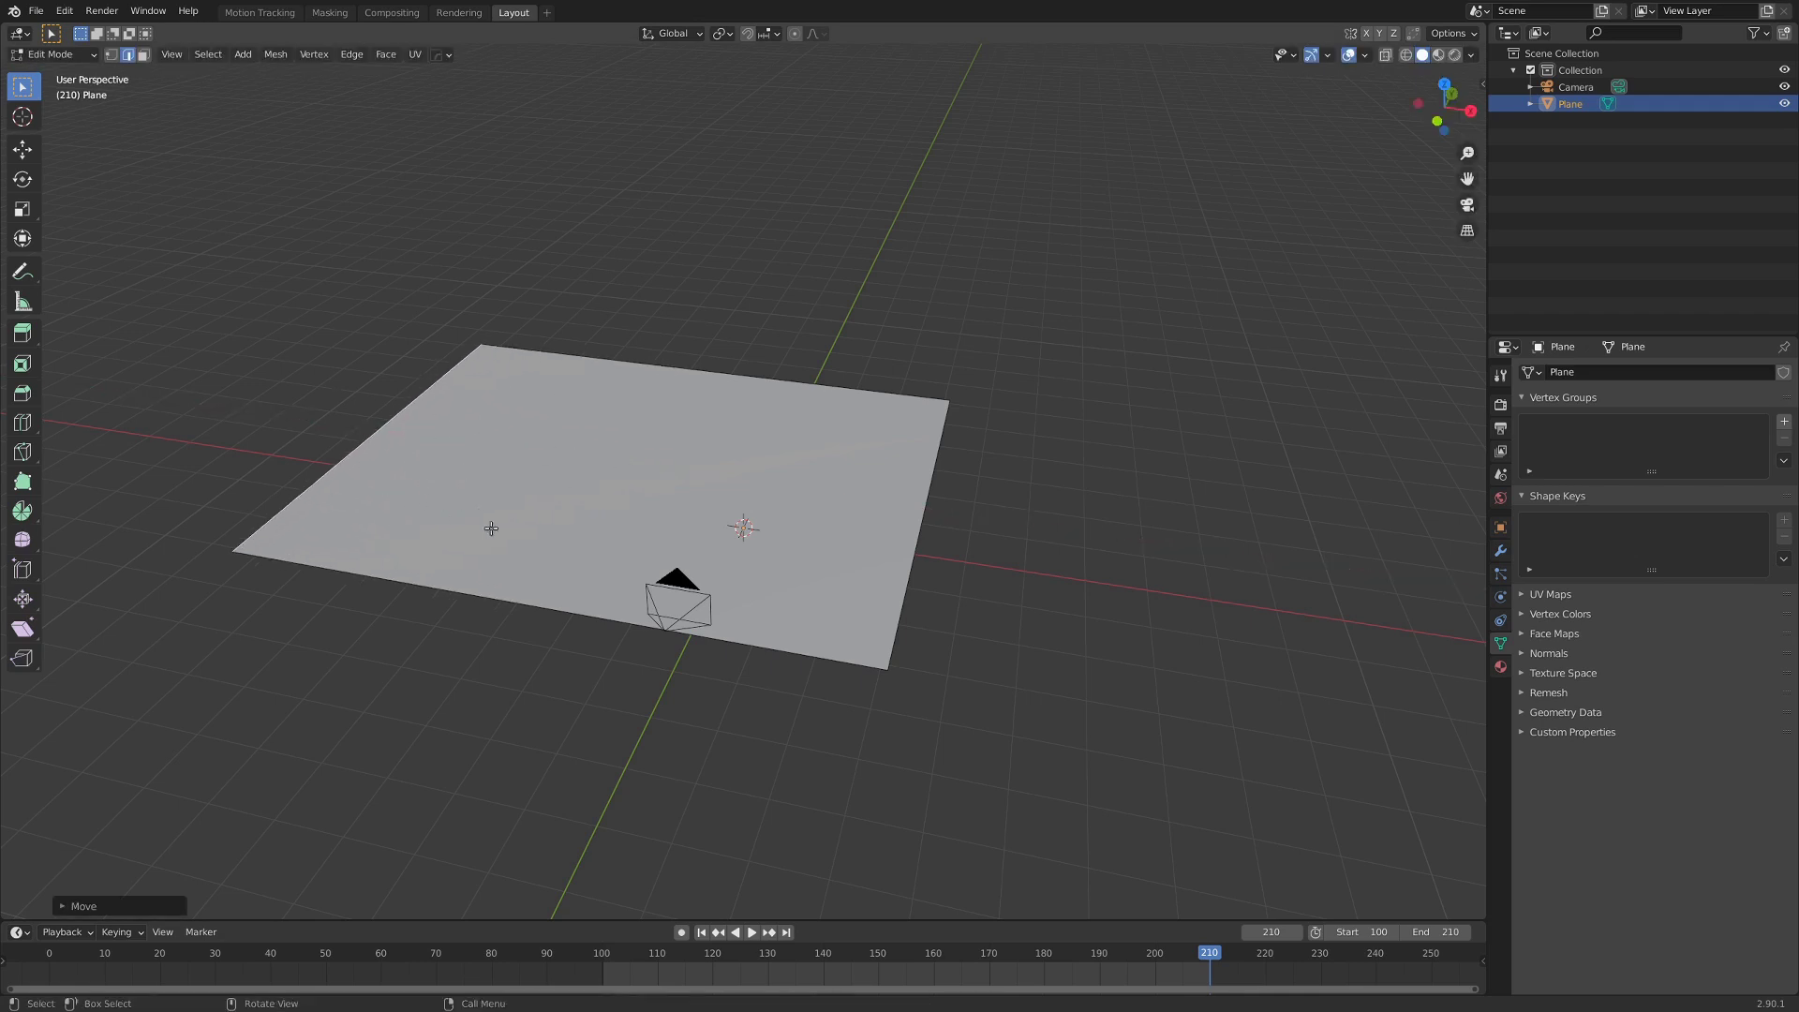
Add nine evenly spaced loop cuts running from the front to the back of the floor plane.
middle_drag(508, 549, 830, 531)
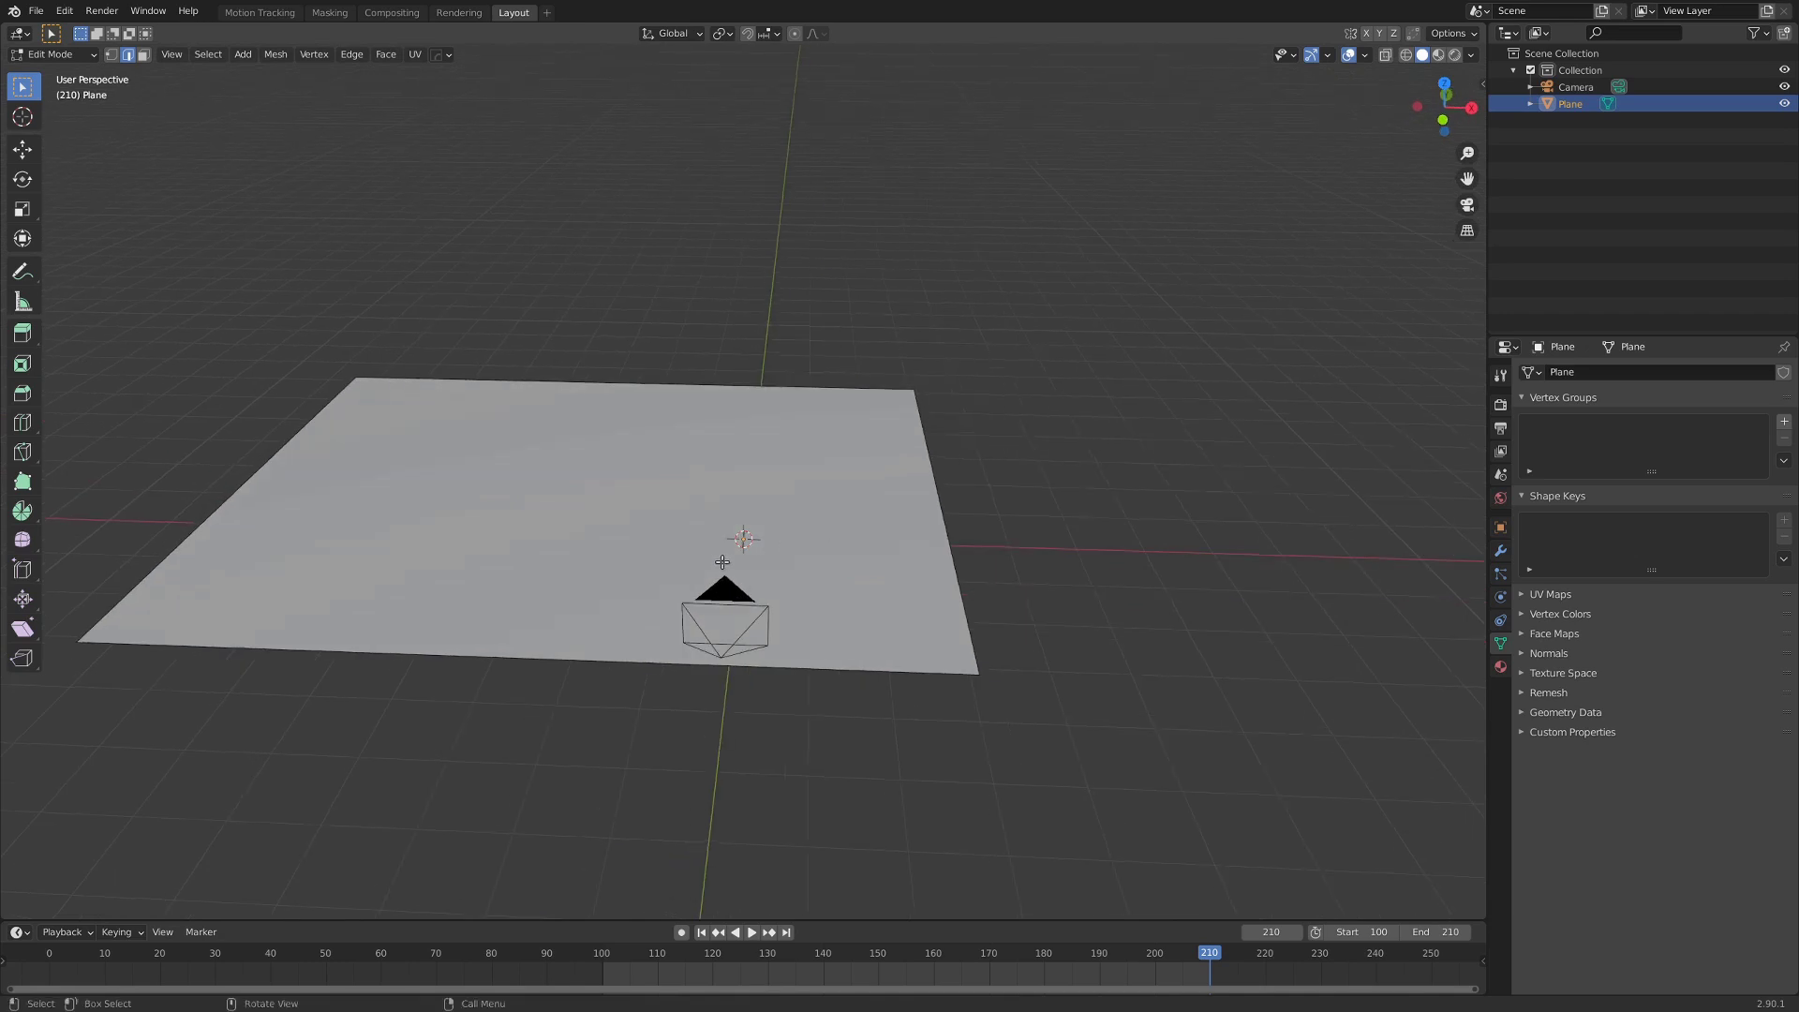
key(ctrl+r)
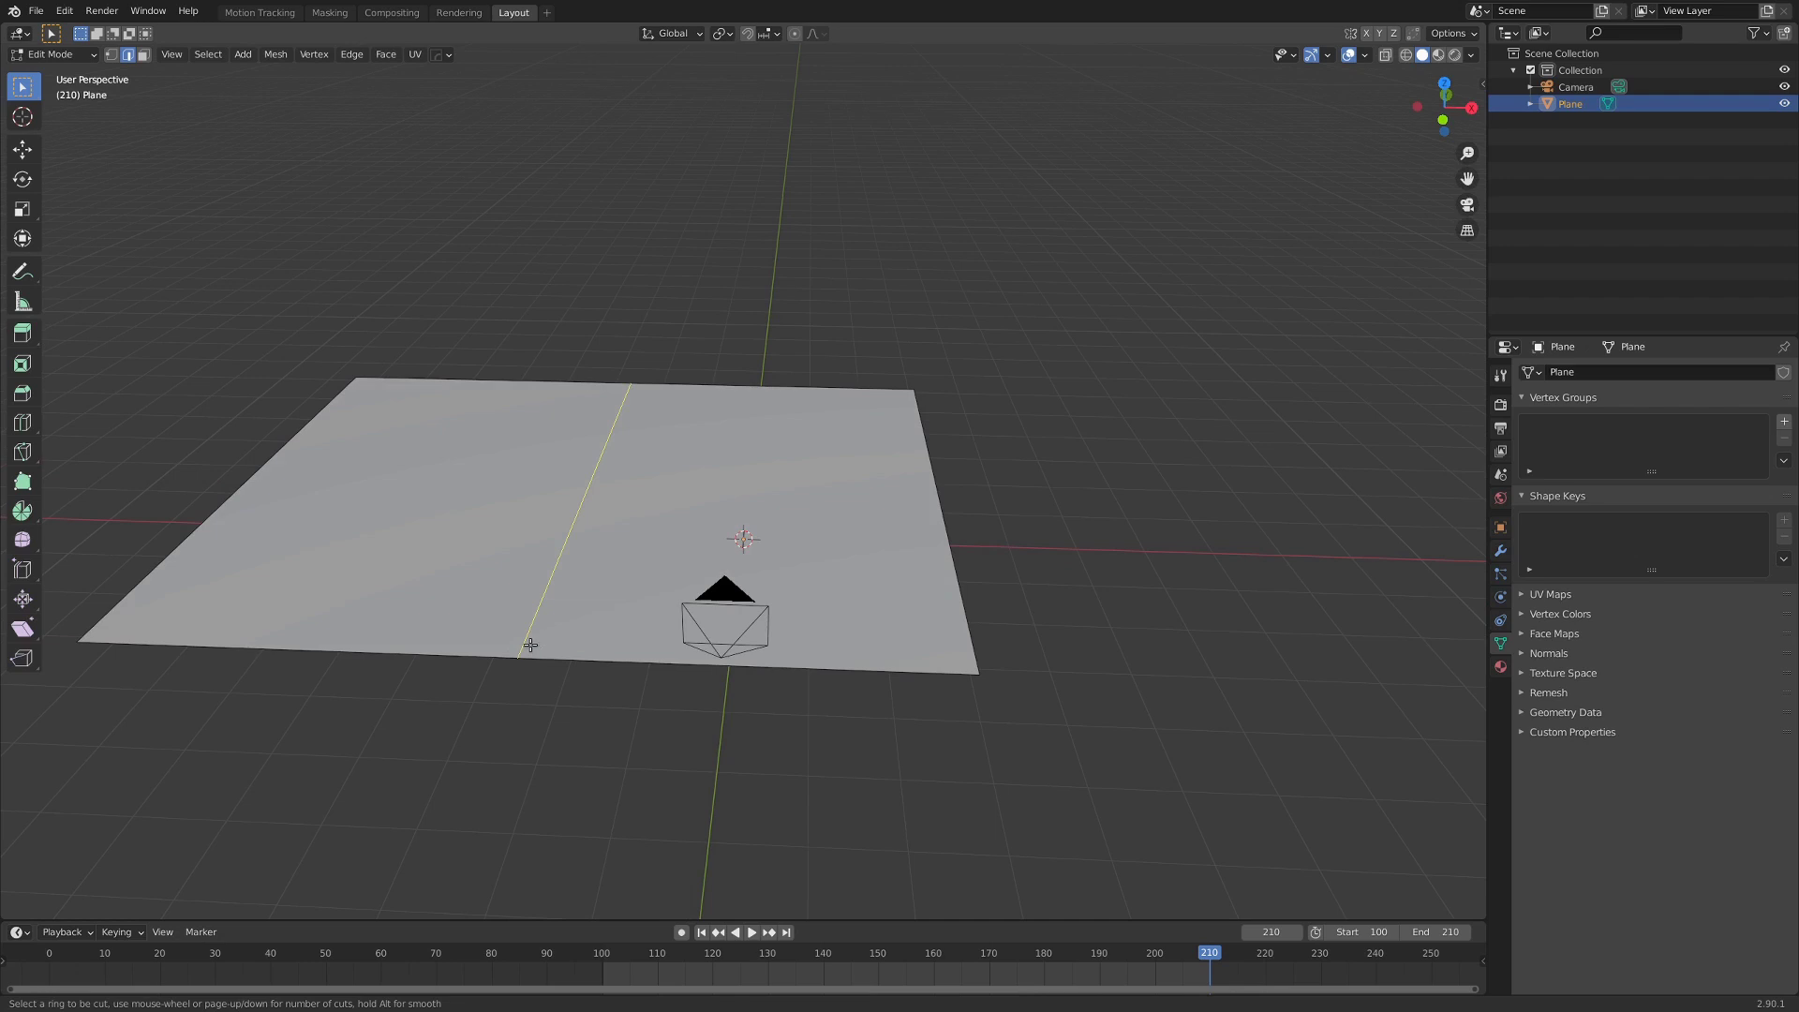
scroll(531, 645, up, 10)
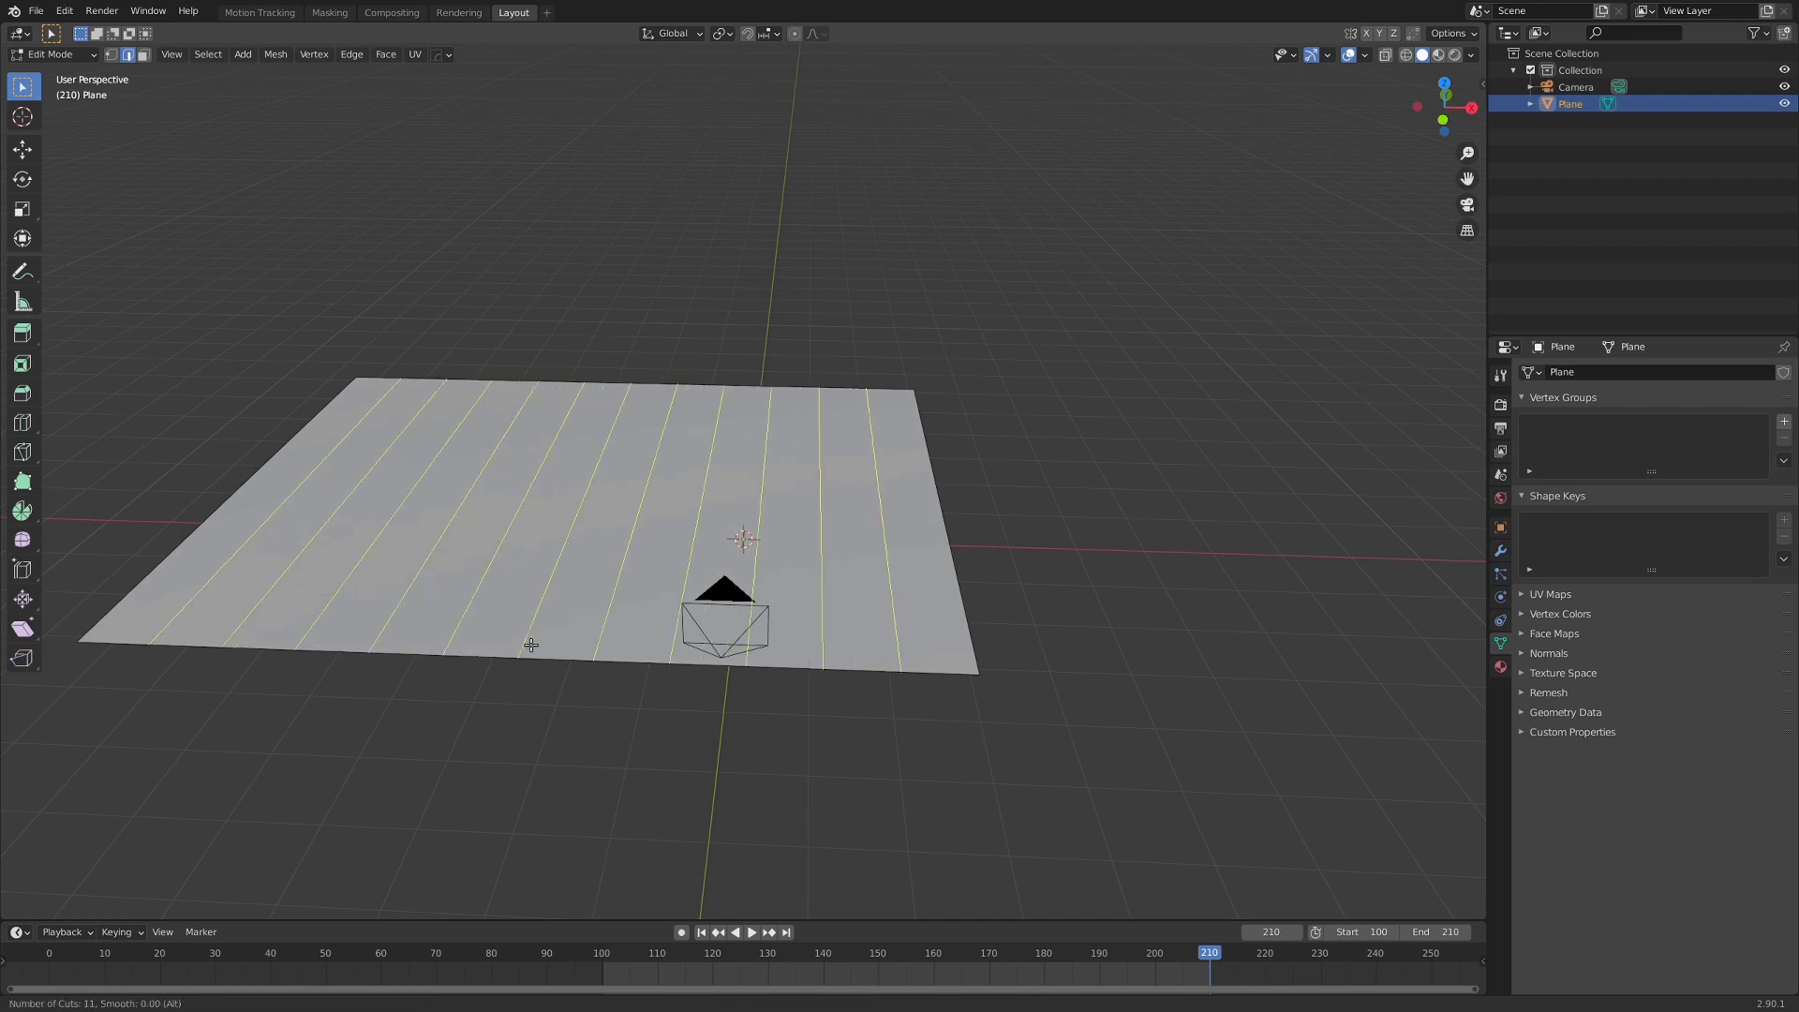
click(532, 645)
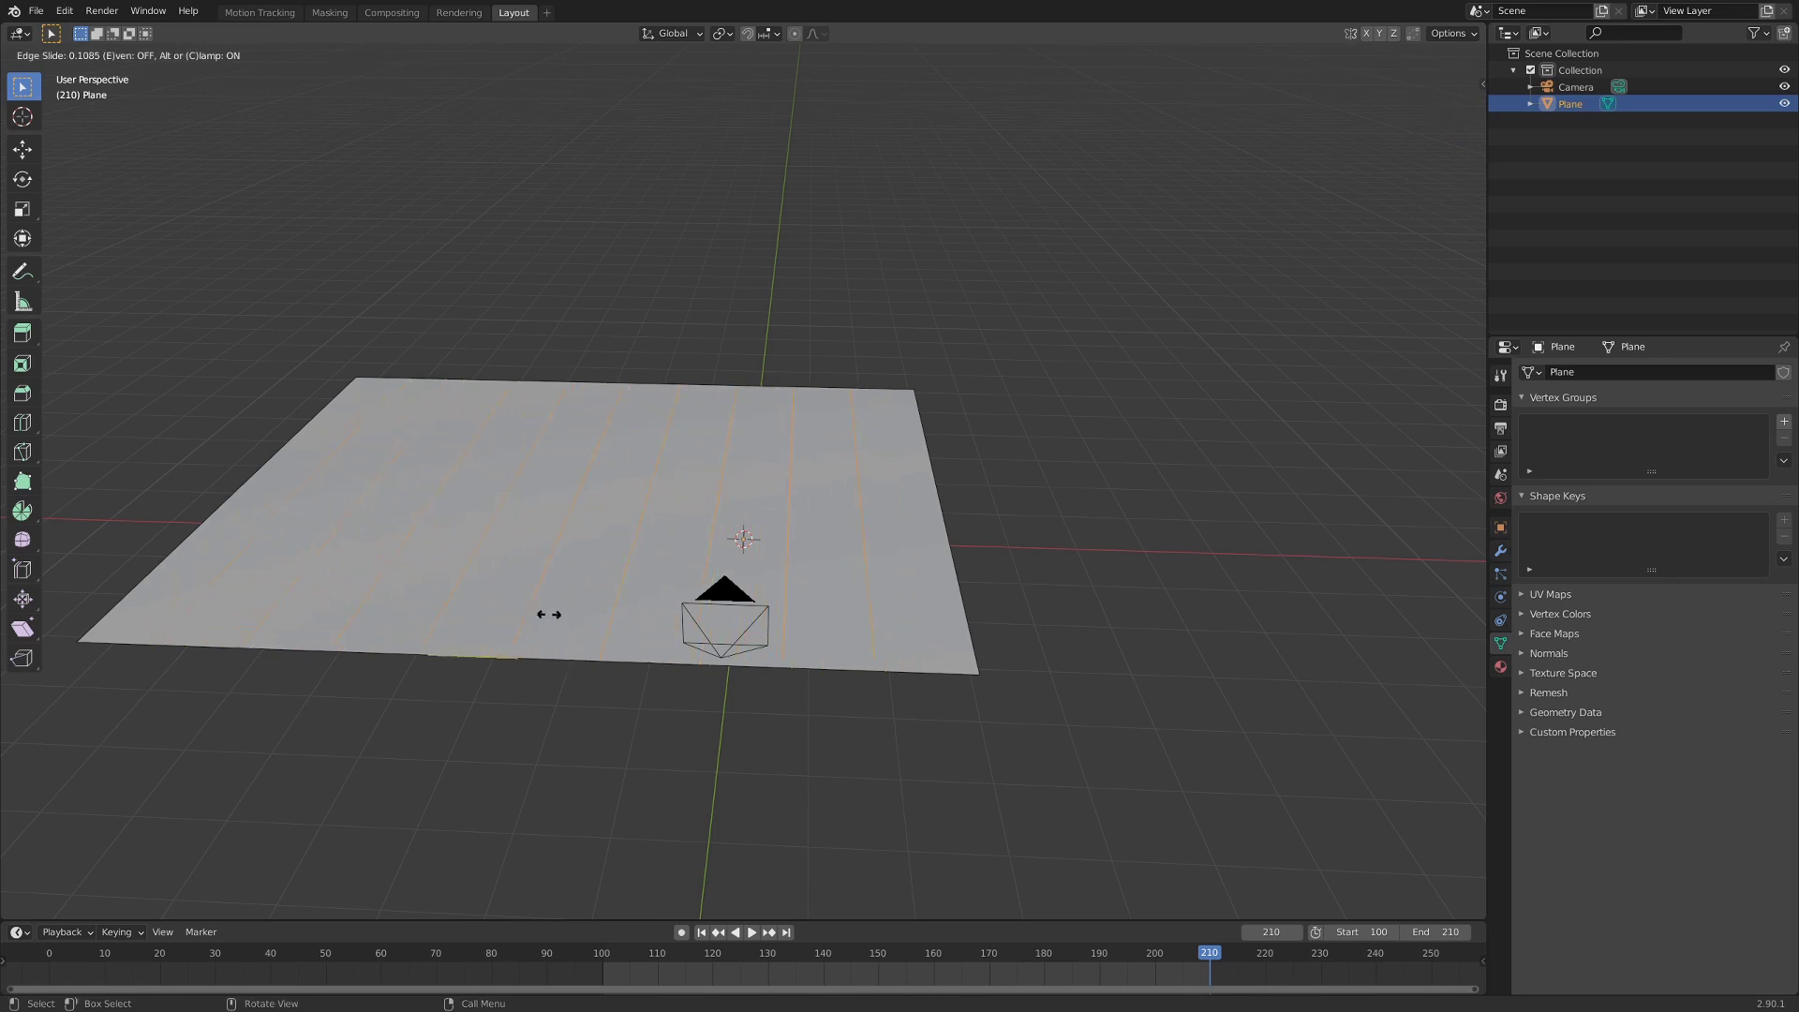
click(547, 615)
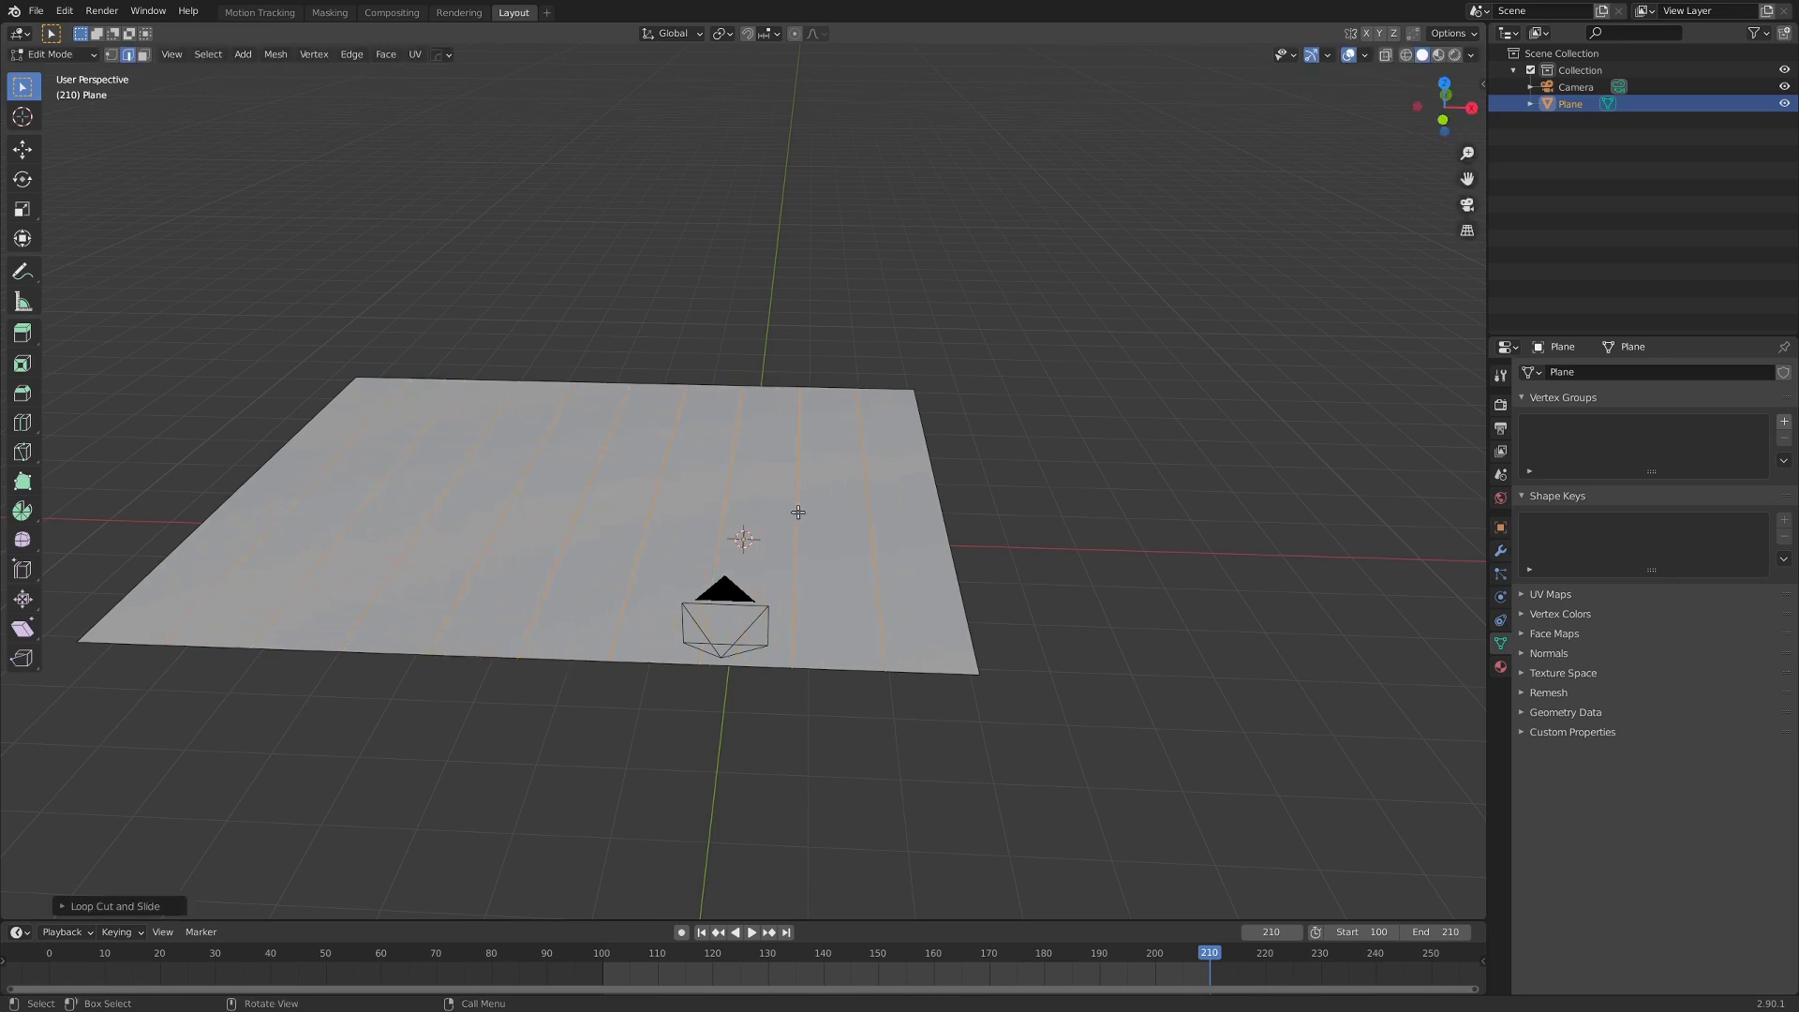
Add six evenly spaced loop cuts running from the left to the right side of the floor plane.
key(ctrl+r)
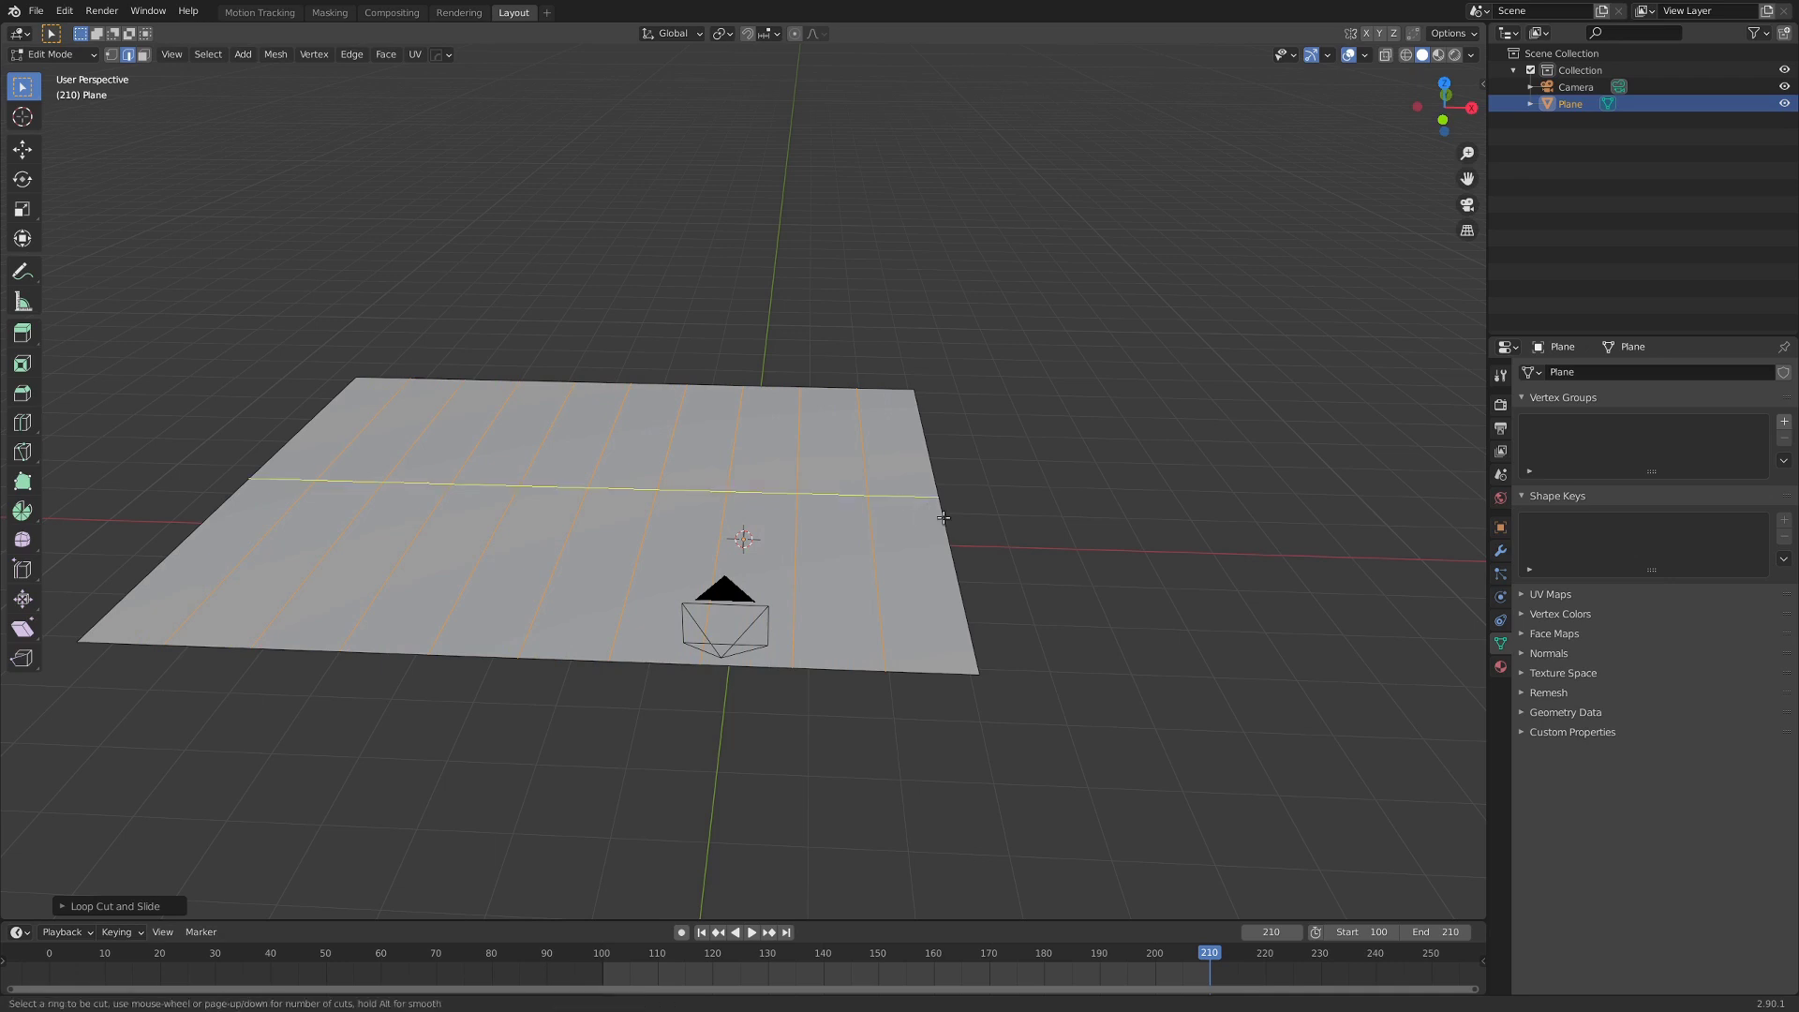
scroll(943, 517, up, 2)
scroll(944, 517, up, 3)
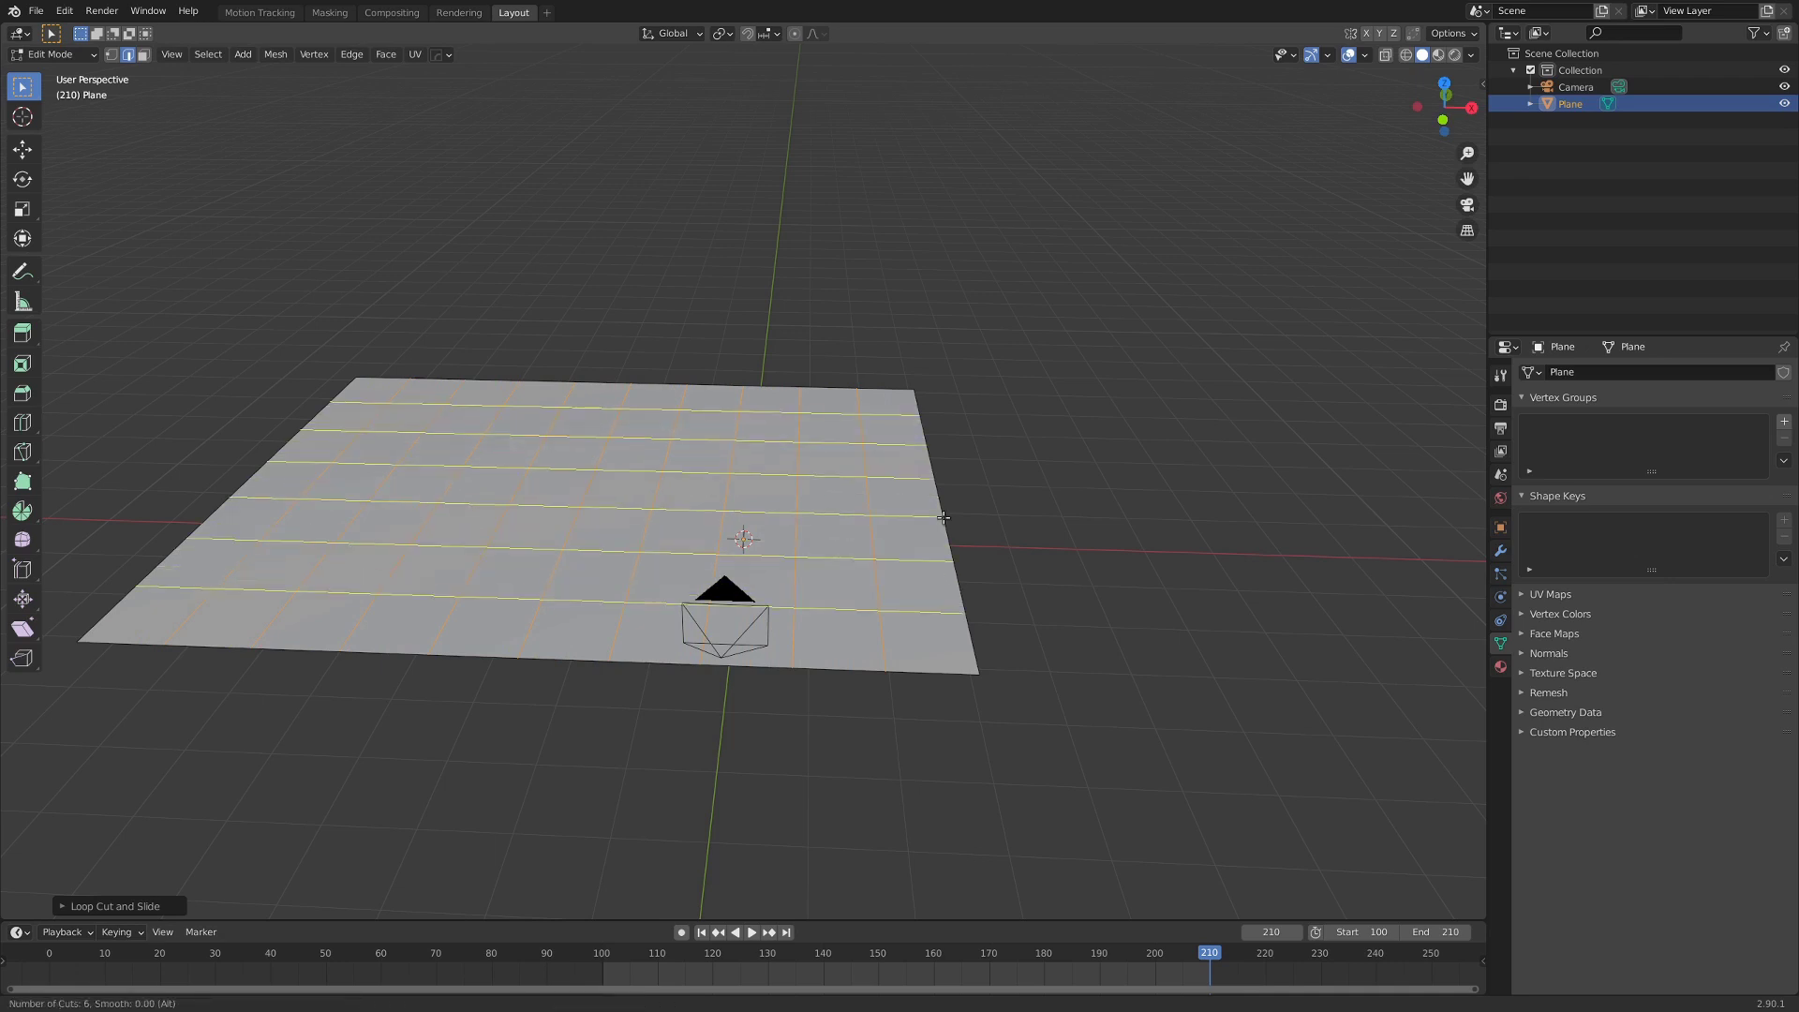
click(943, 517)
right_click(955, 521)
Extrude the floor's complete back and right boundary edges upward along the global Z axis to form two walls.
middle_drag(955, 523, 988, 582)
middle_drag(734, 578, 735, 475)
click(736, 321)
alt+click(739, 368)
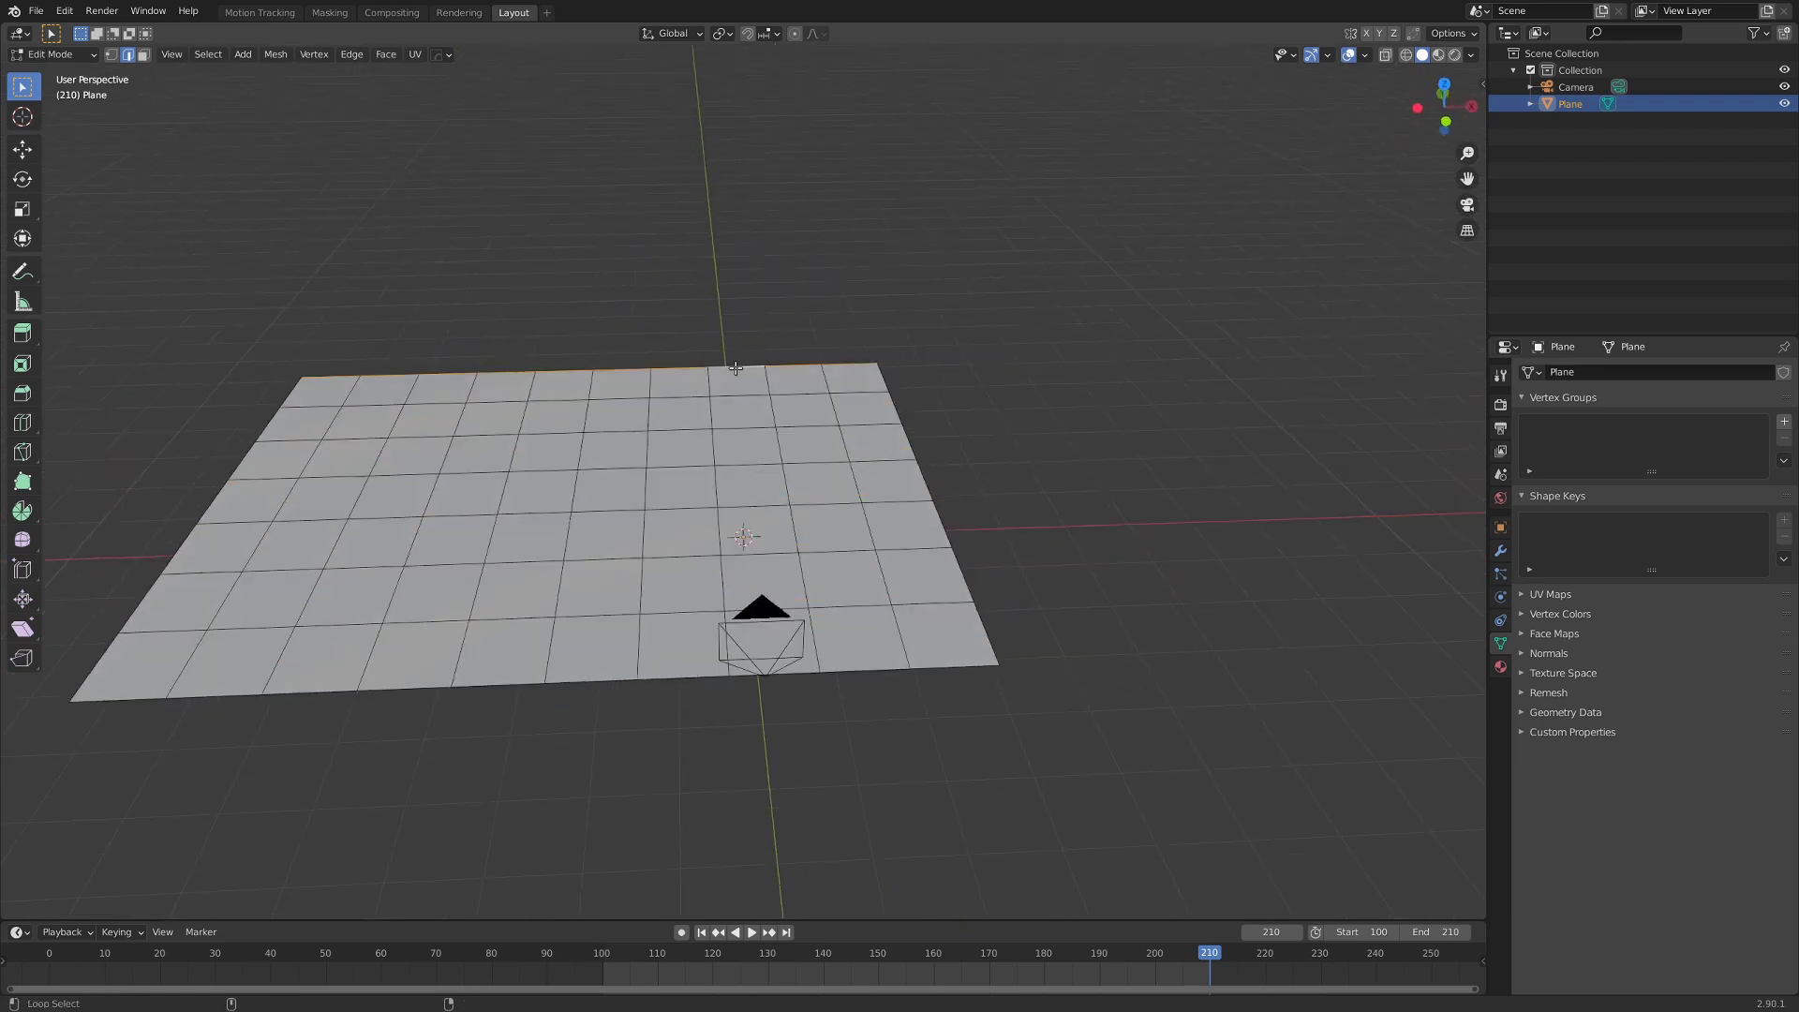
alt+shift+click(897, 412)
middle_drag(827, 462, 864, 541)
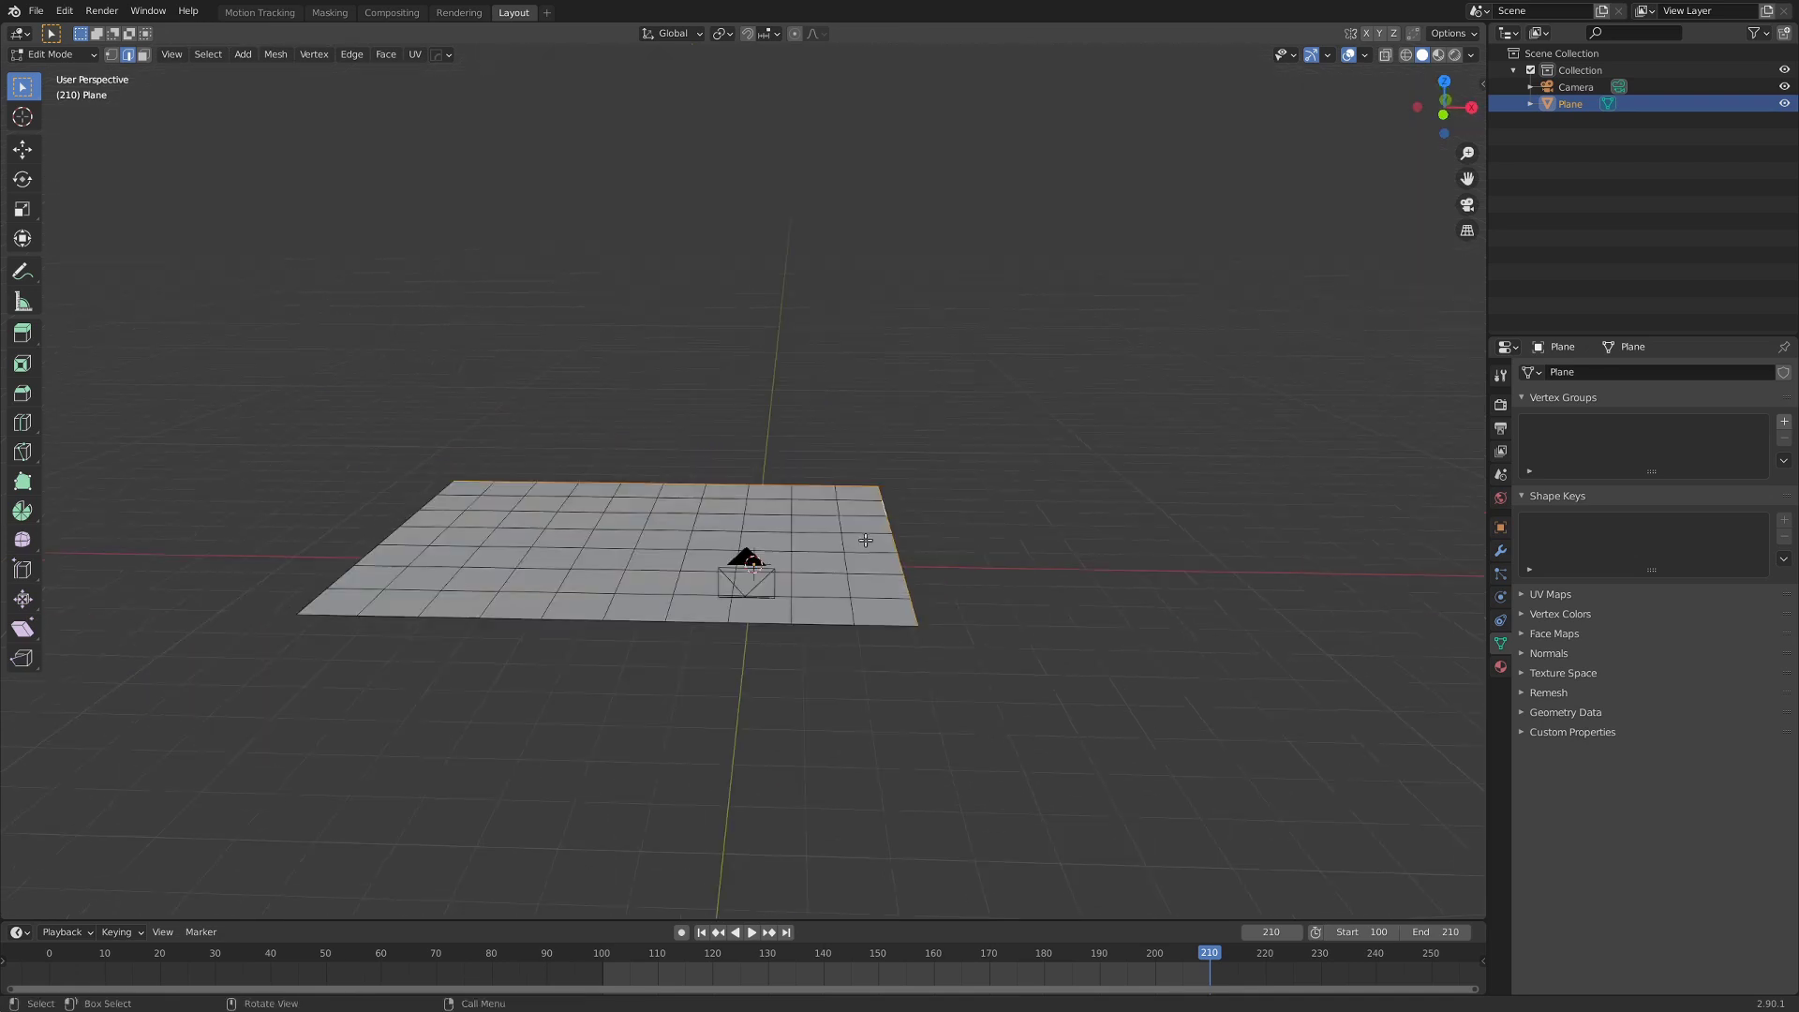
key(e)
key(z)
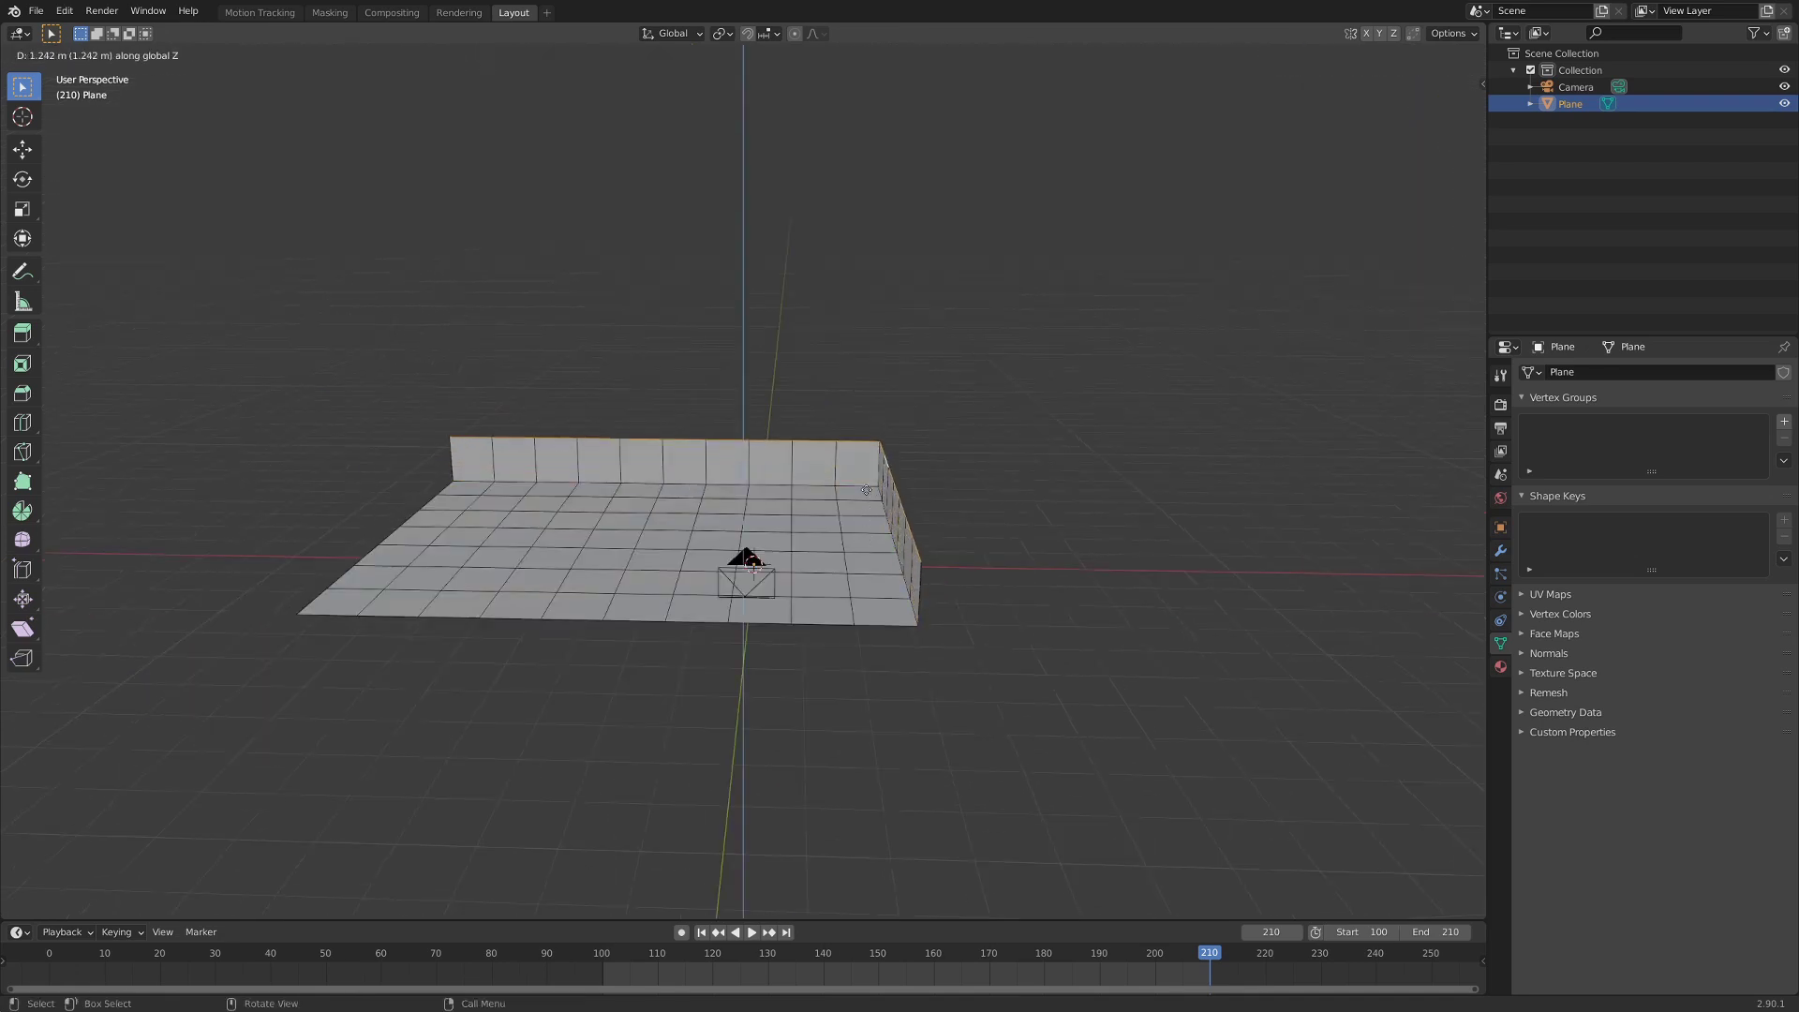
click(864, 401)
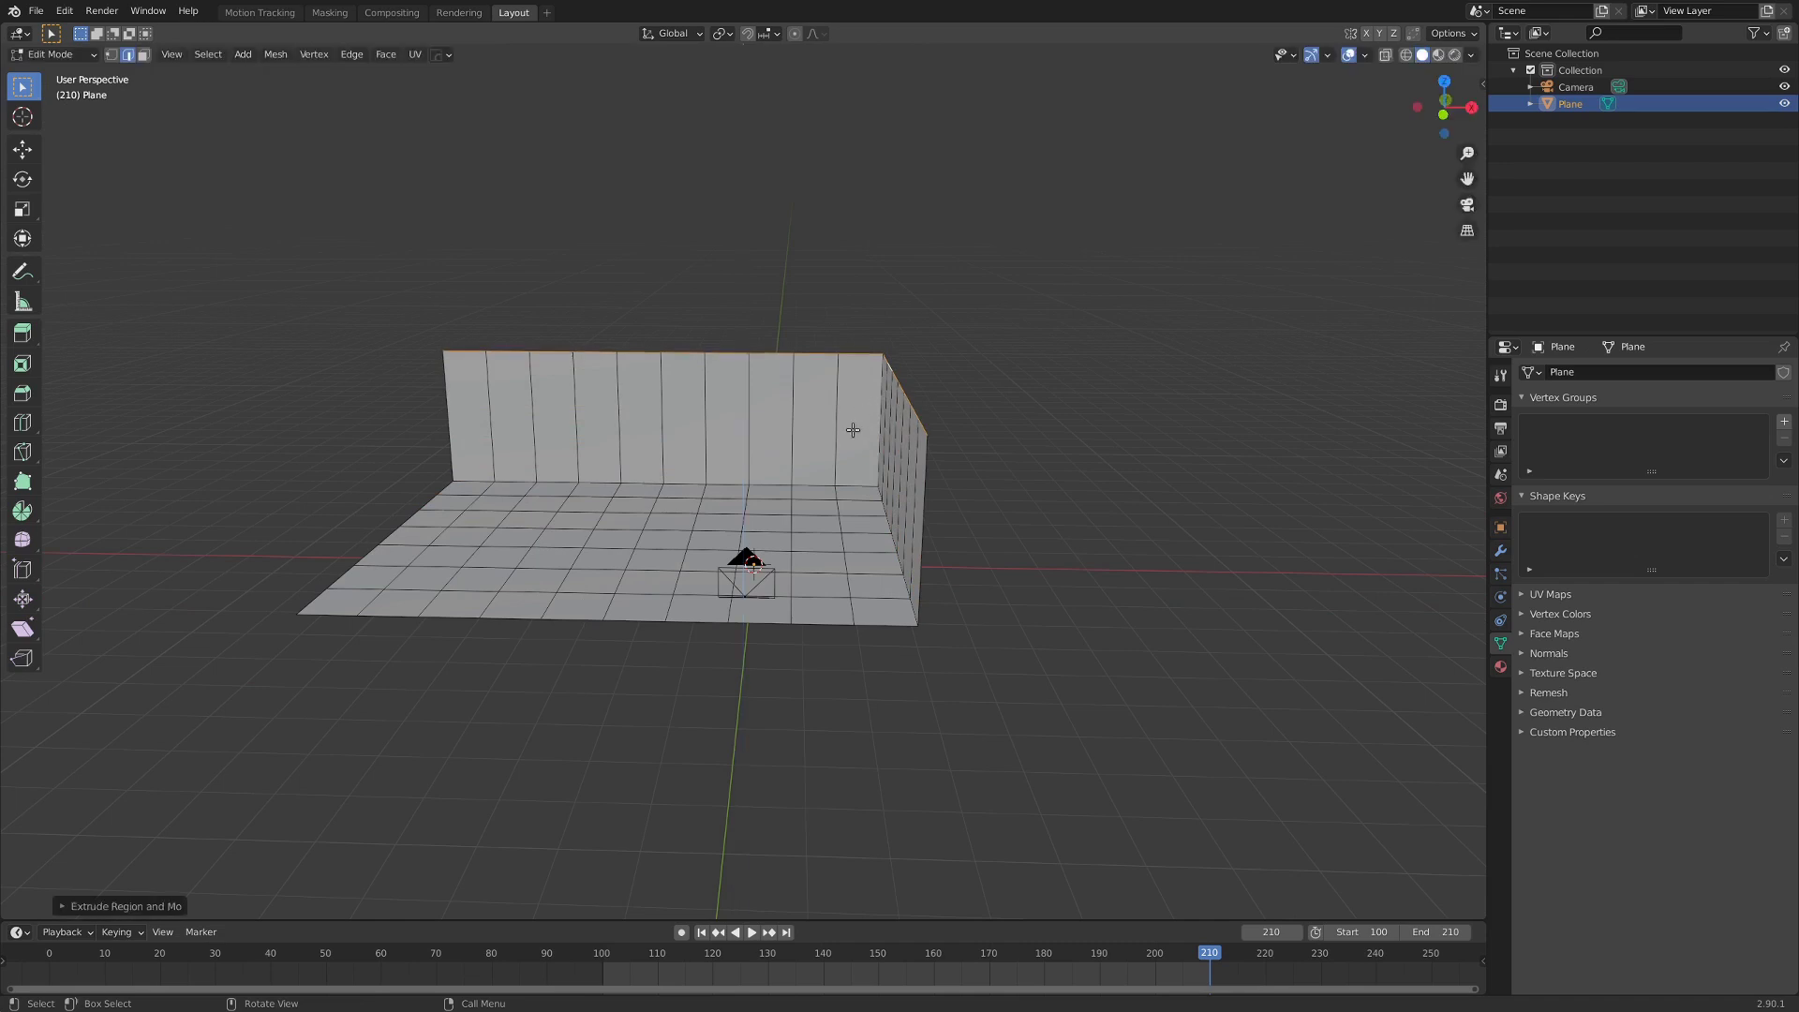
Add three evenly spaced horizontal loop cuts around both walls and deselect everything.
key(KP_0)
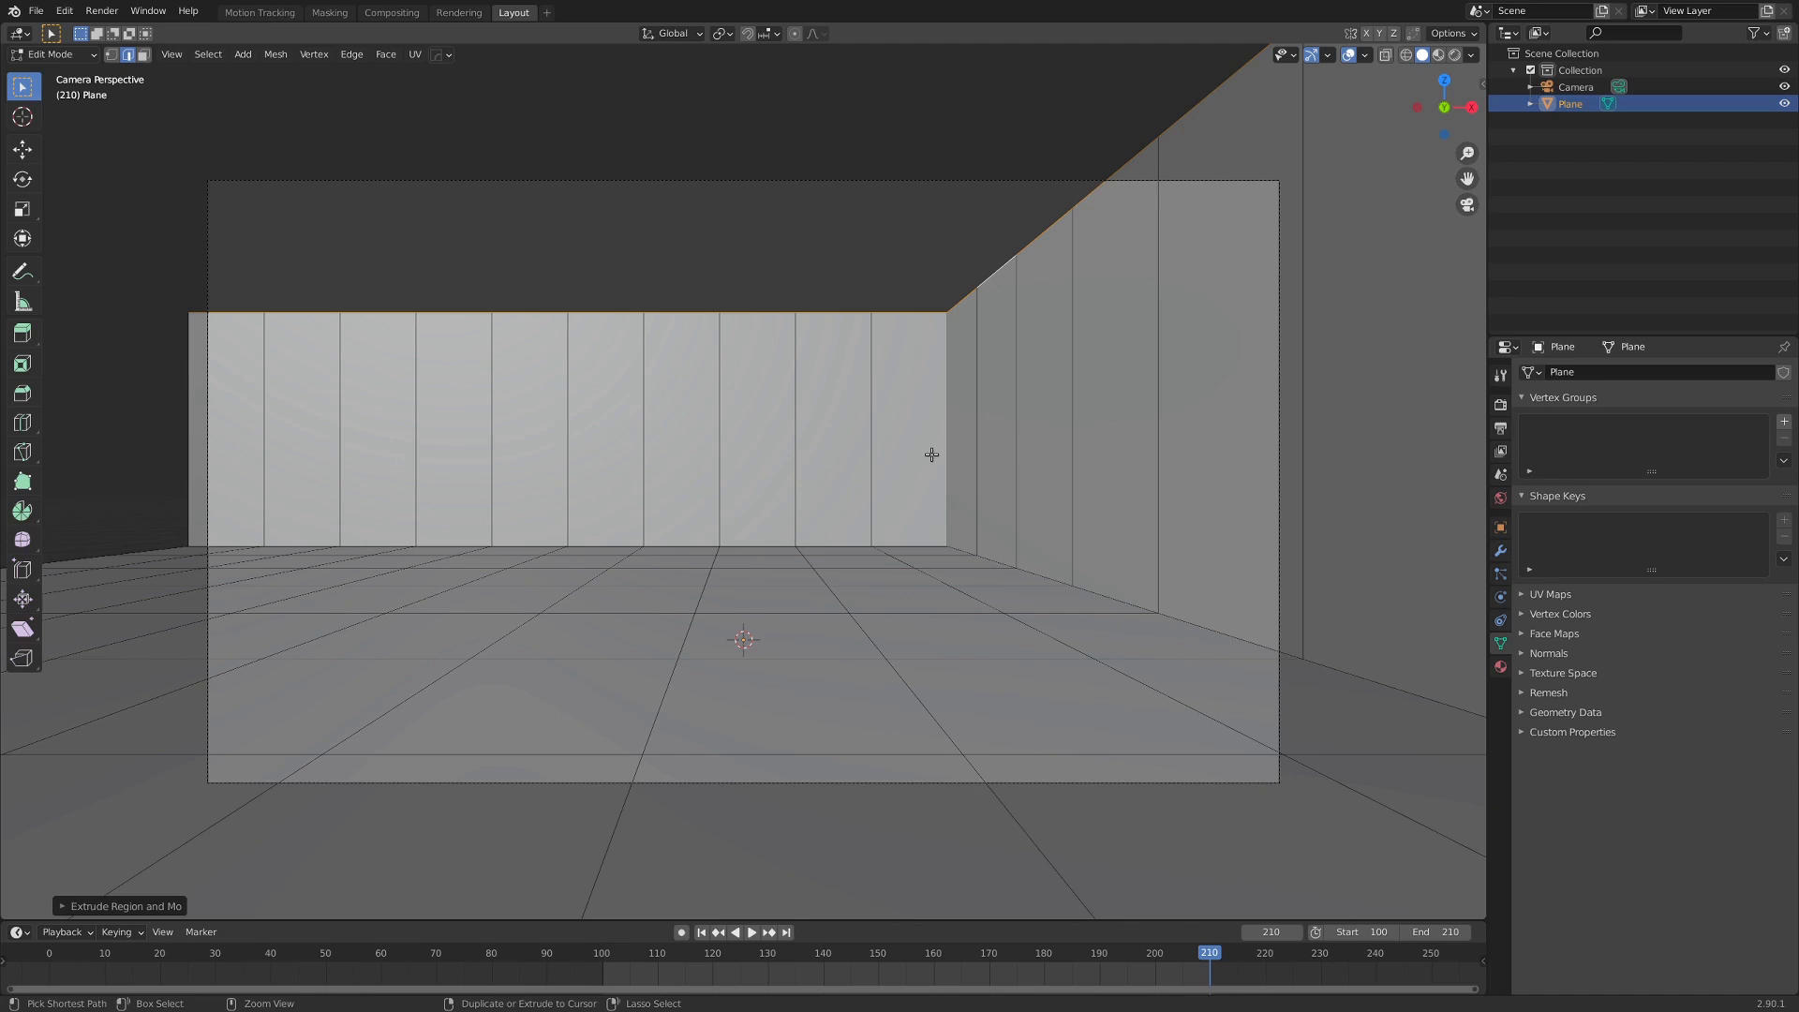
key(ctrl+r)
scroll(931, 454, up, 2)
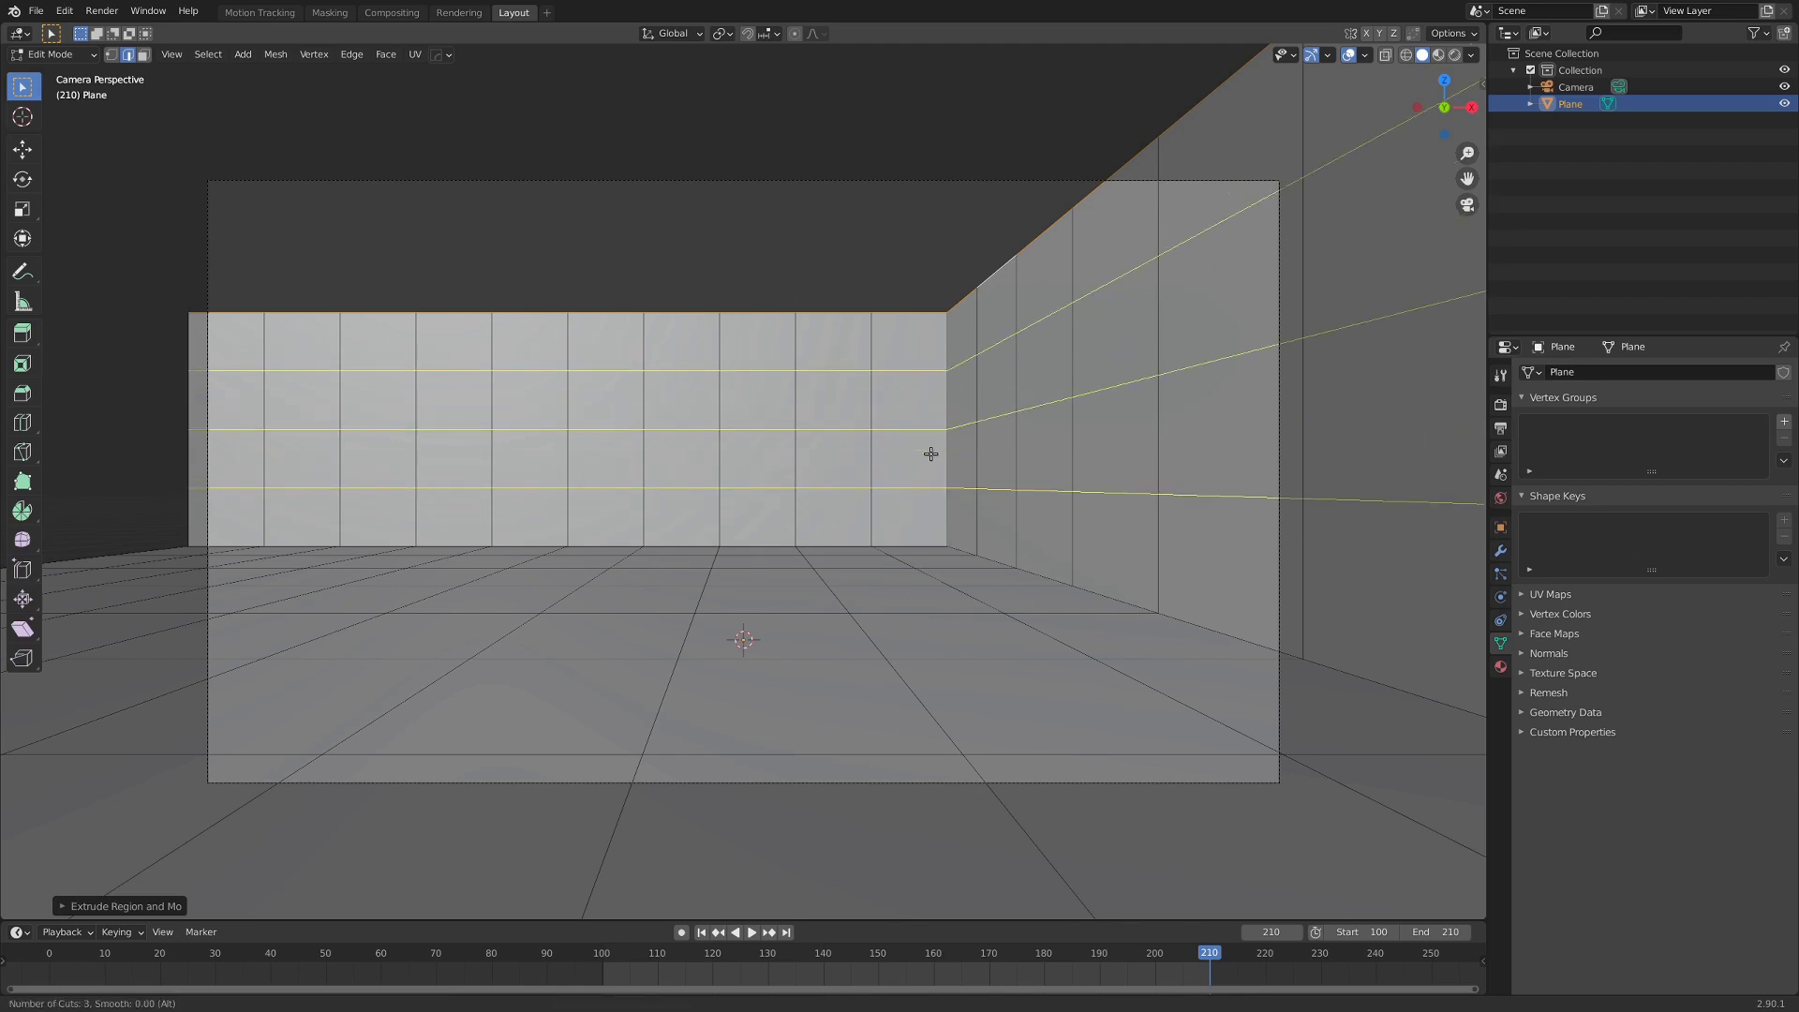
click(931, 453)
right_click(932, 450)
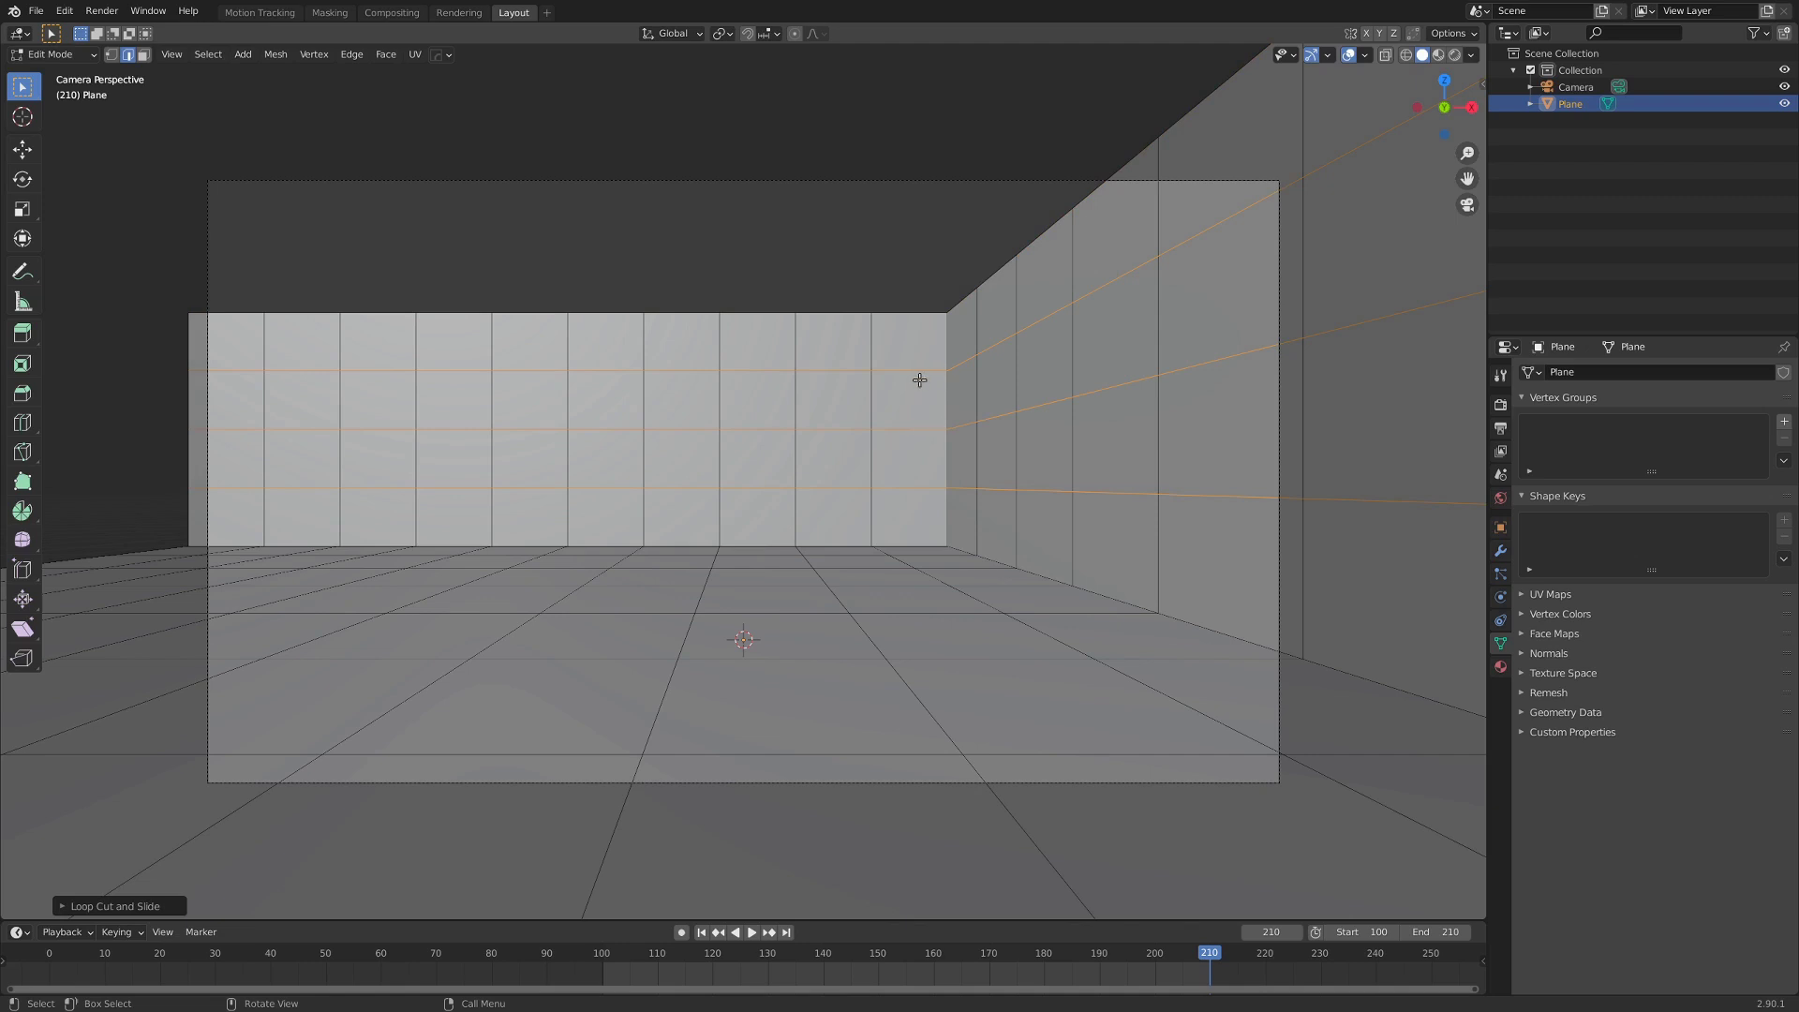
key(alt+a)
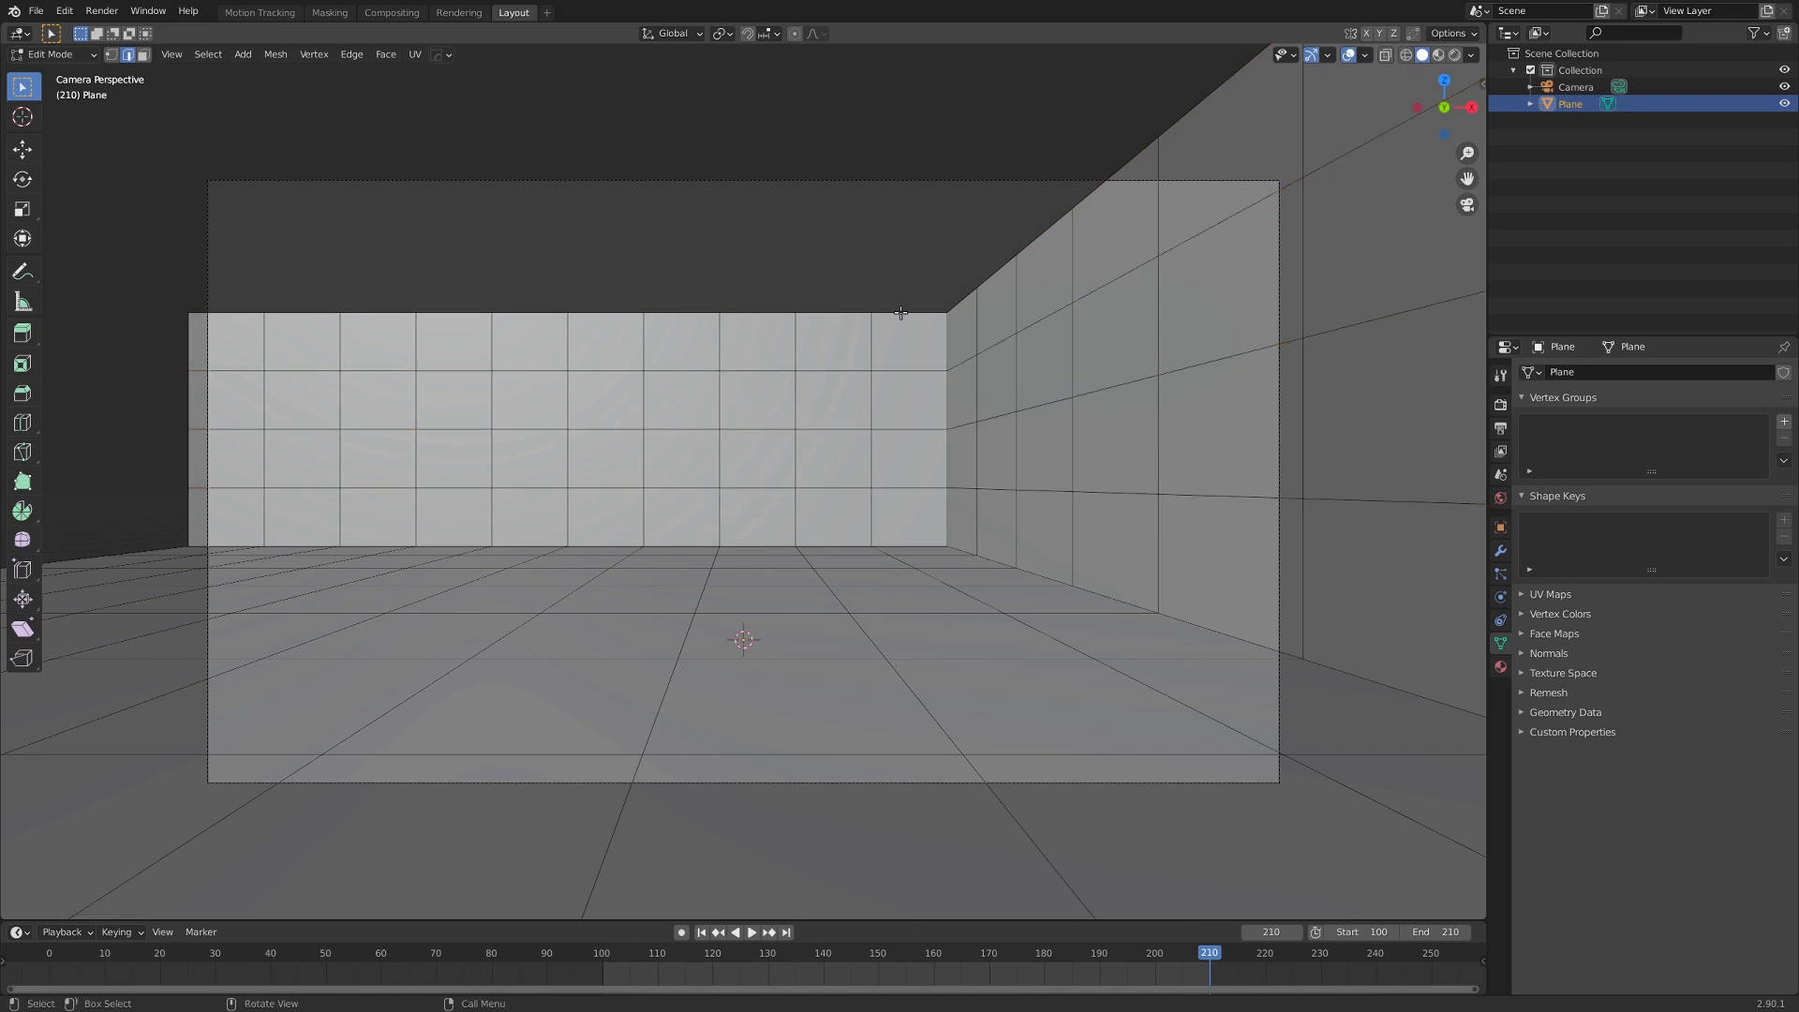
Extrude the back wall's top edge with global X locked, about 6 m toward the camera and 3 m up, as a sloped ceiling.
key(KP_0)
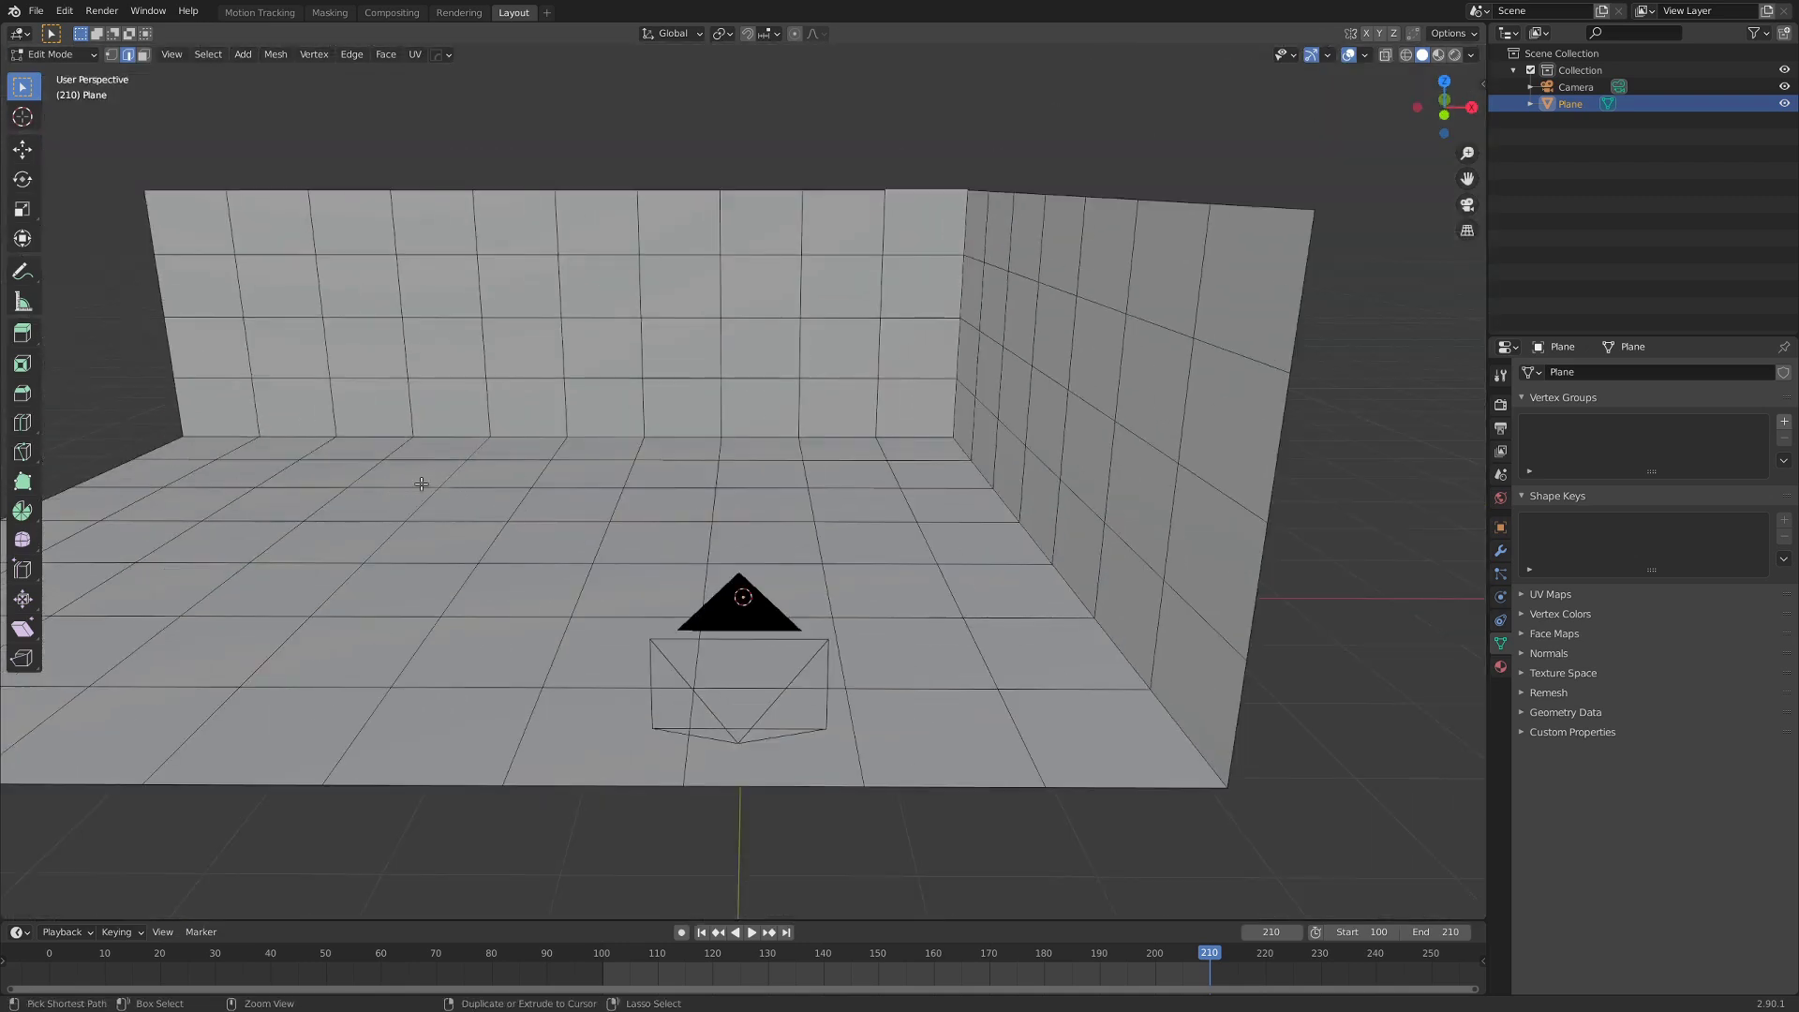
ctrl+click(454, 473)
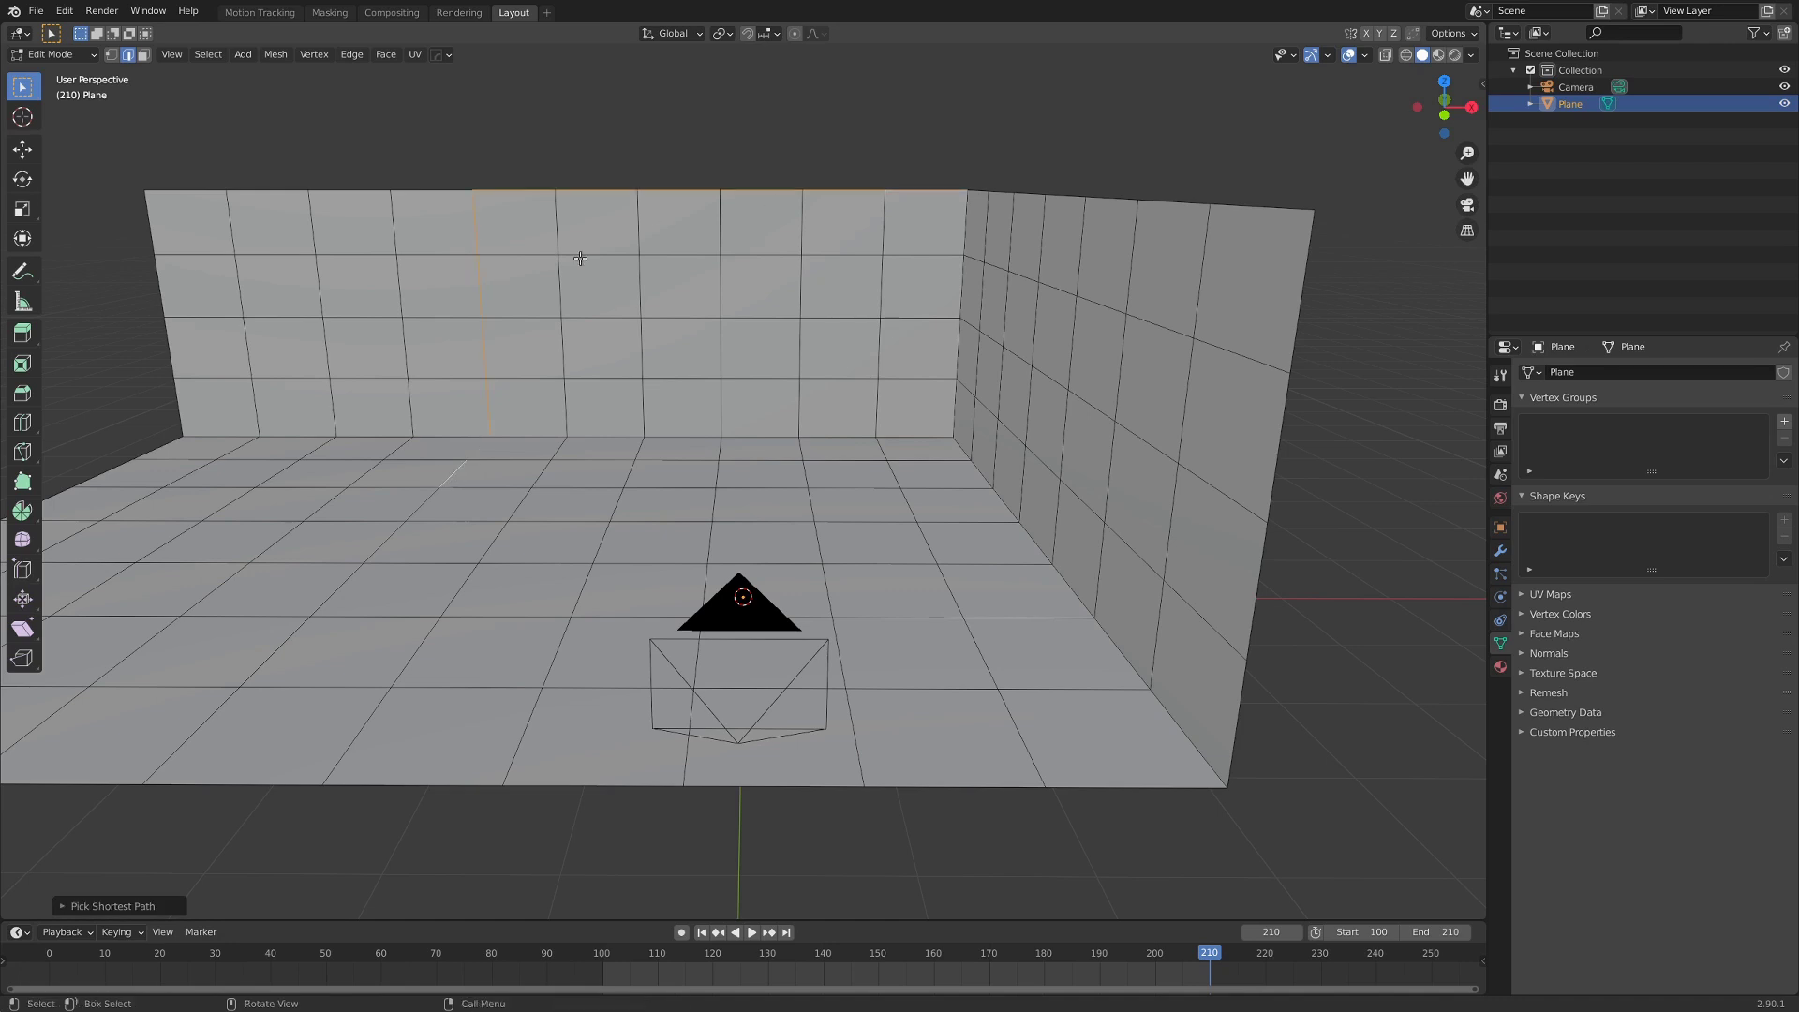
click(886, 192)
ctrl+click(190, 190)
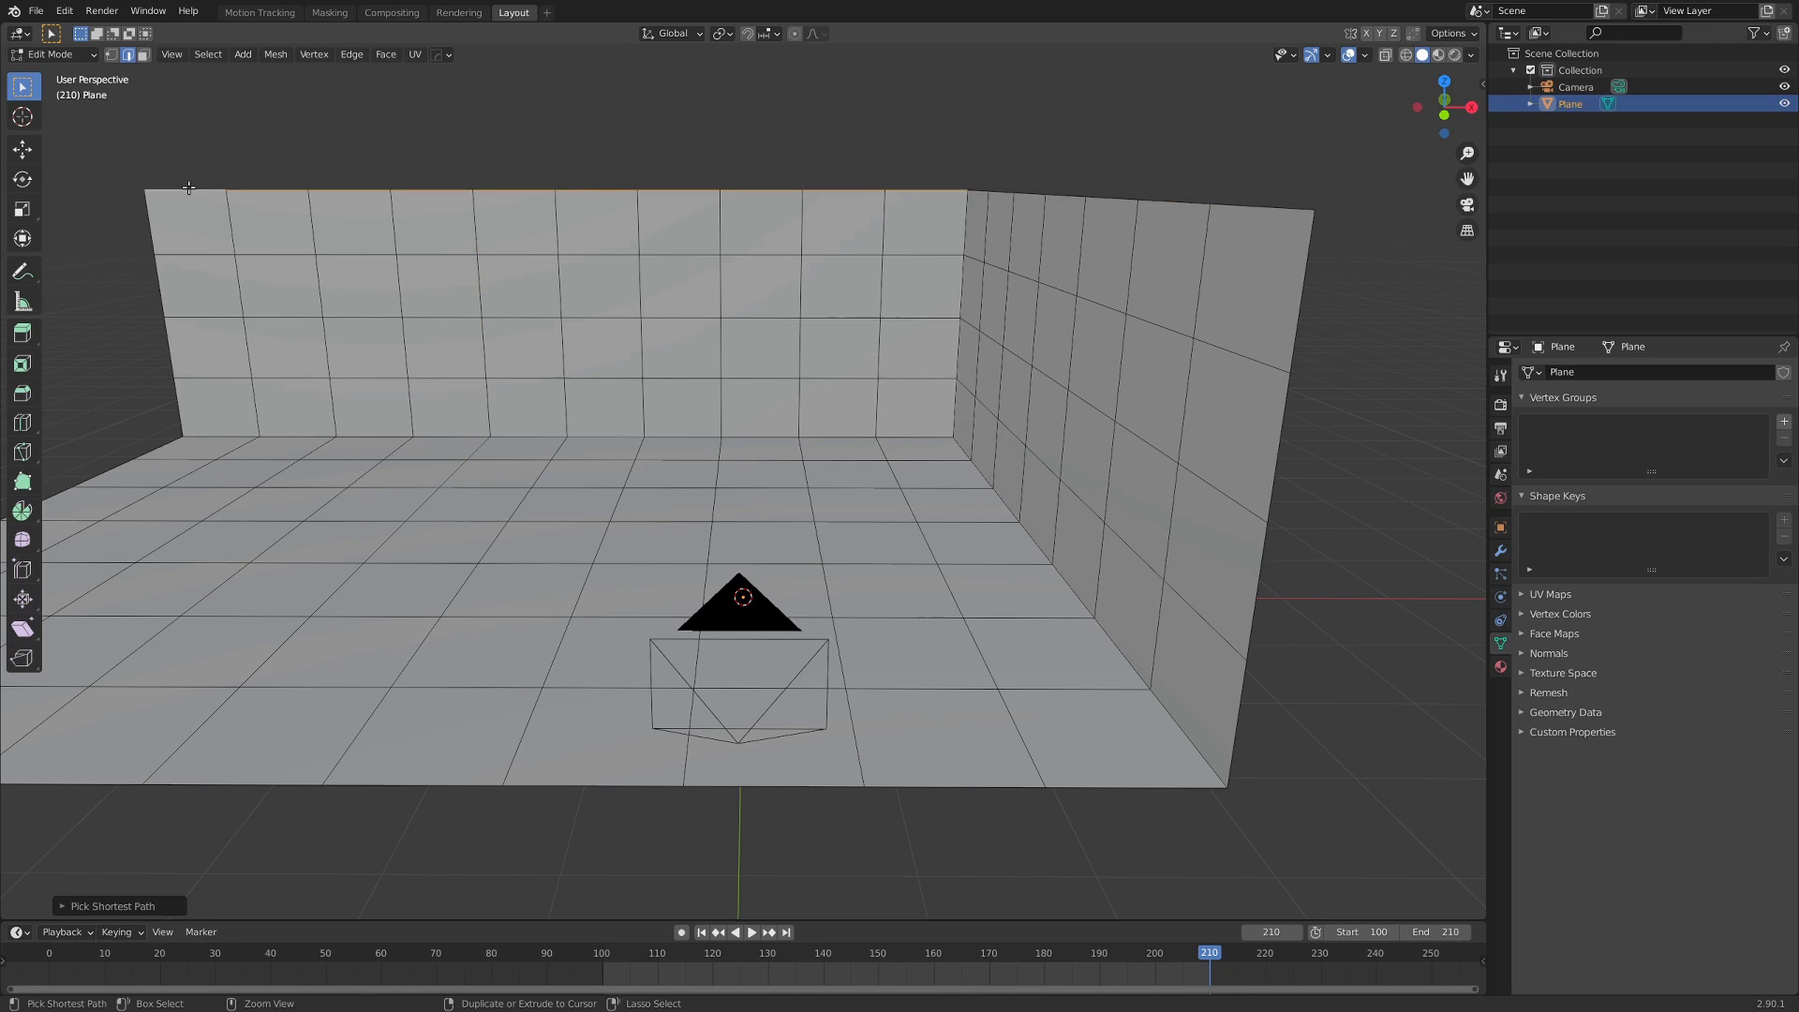
scroll(190, 188, down, 6)
middle_drag(271, 189, 482, 187)
middle_drag(482, 294, 497, 286)
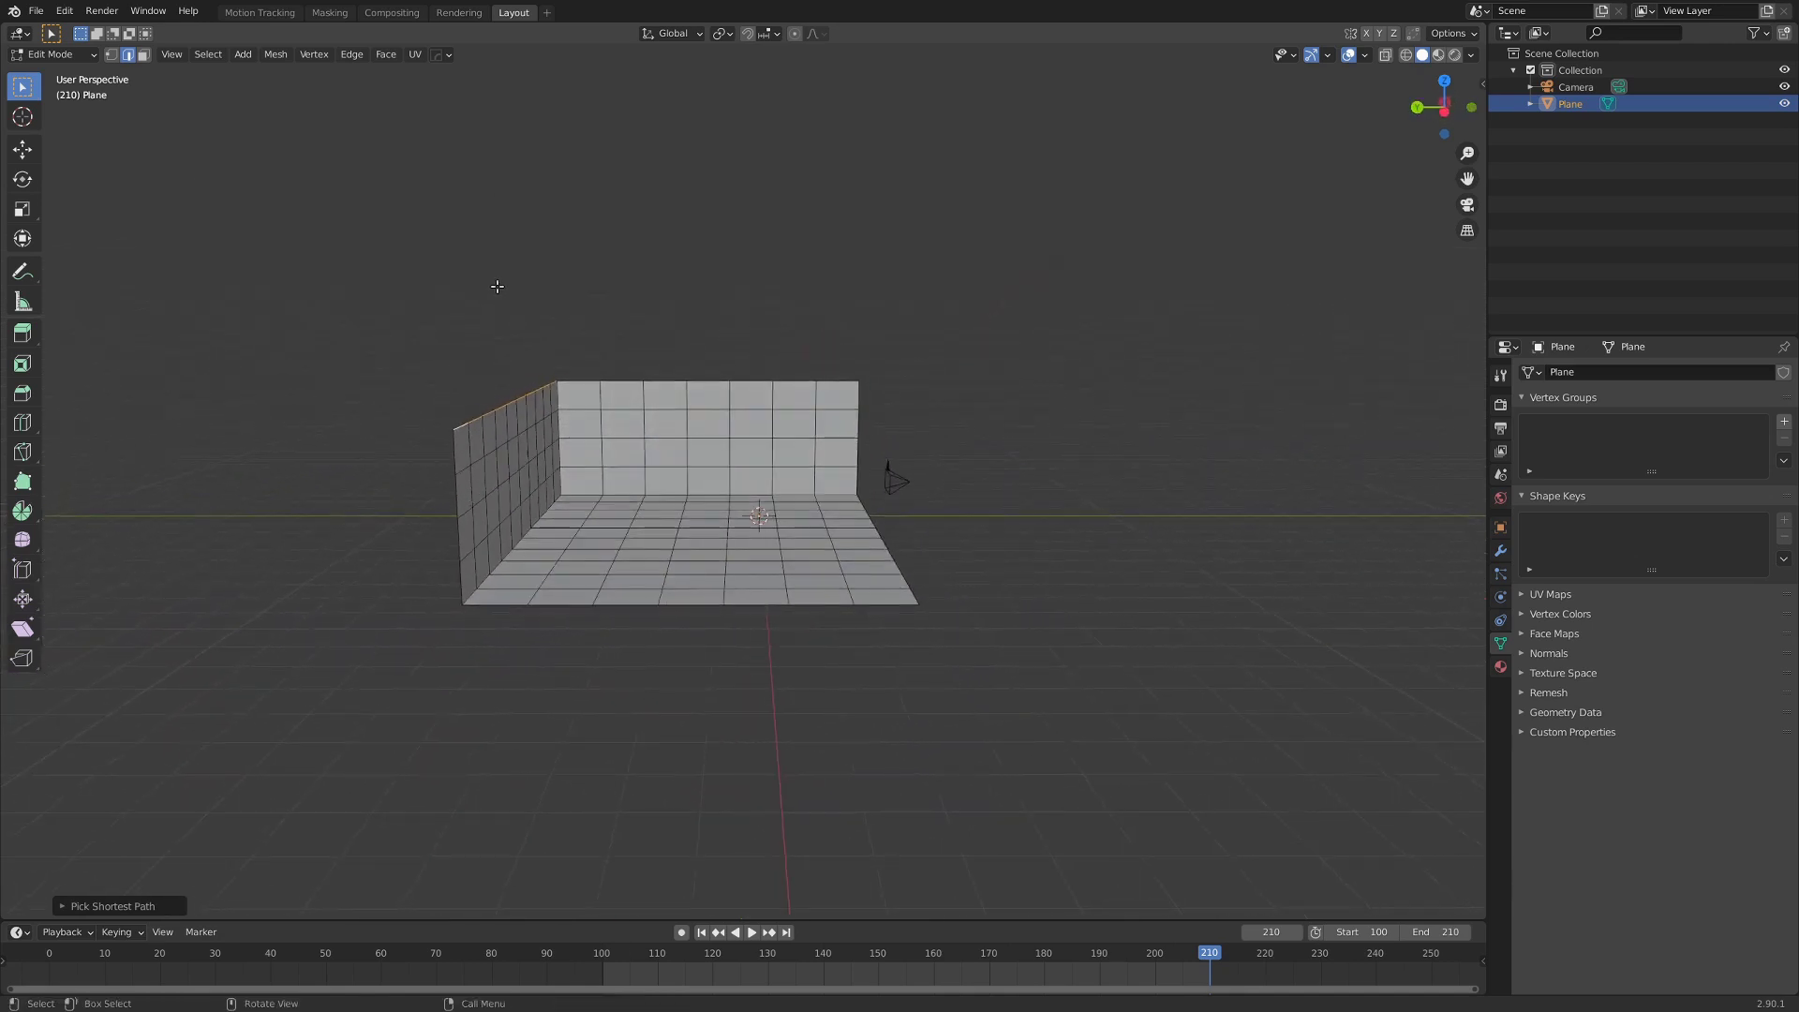
key(g)
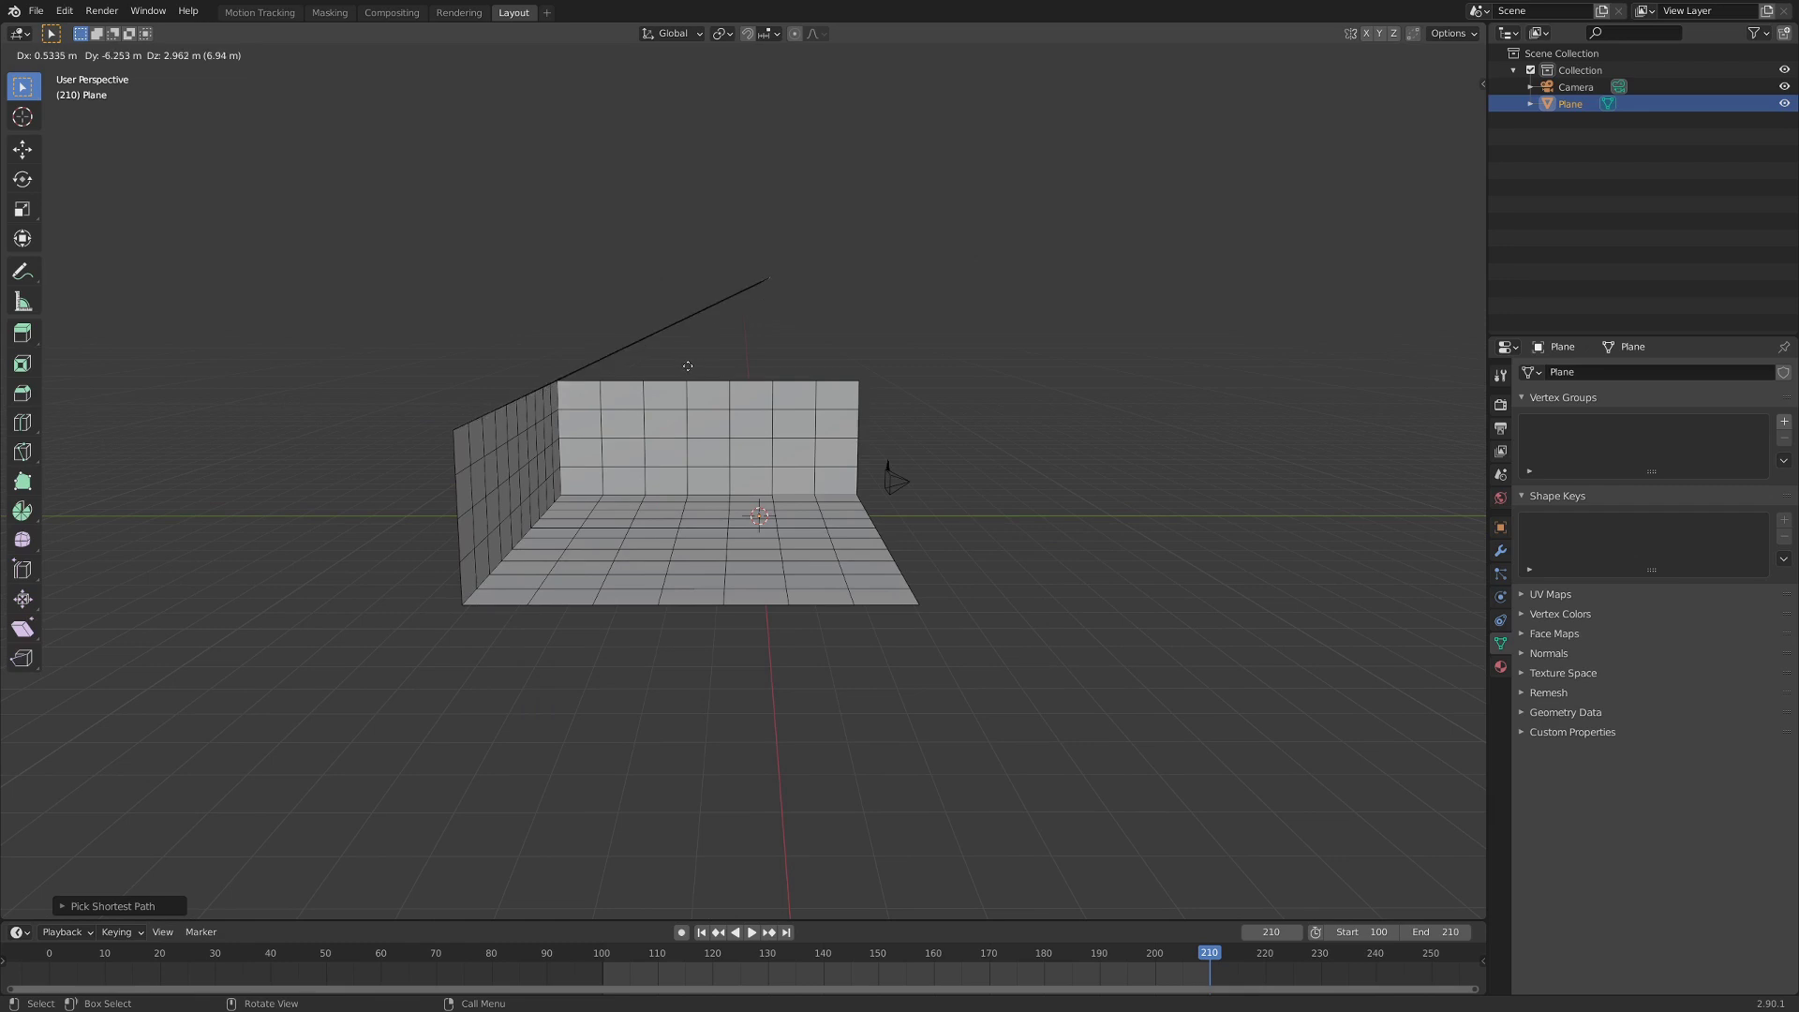
key(shift+x)
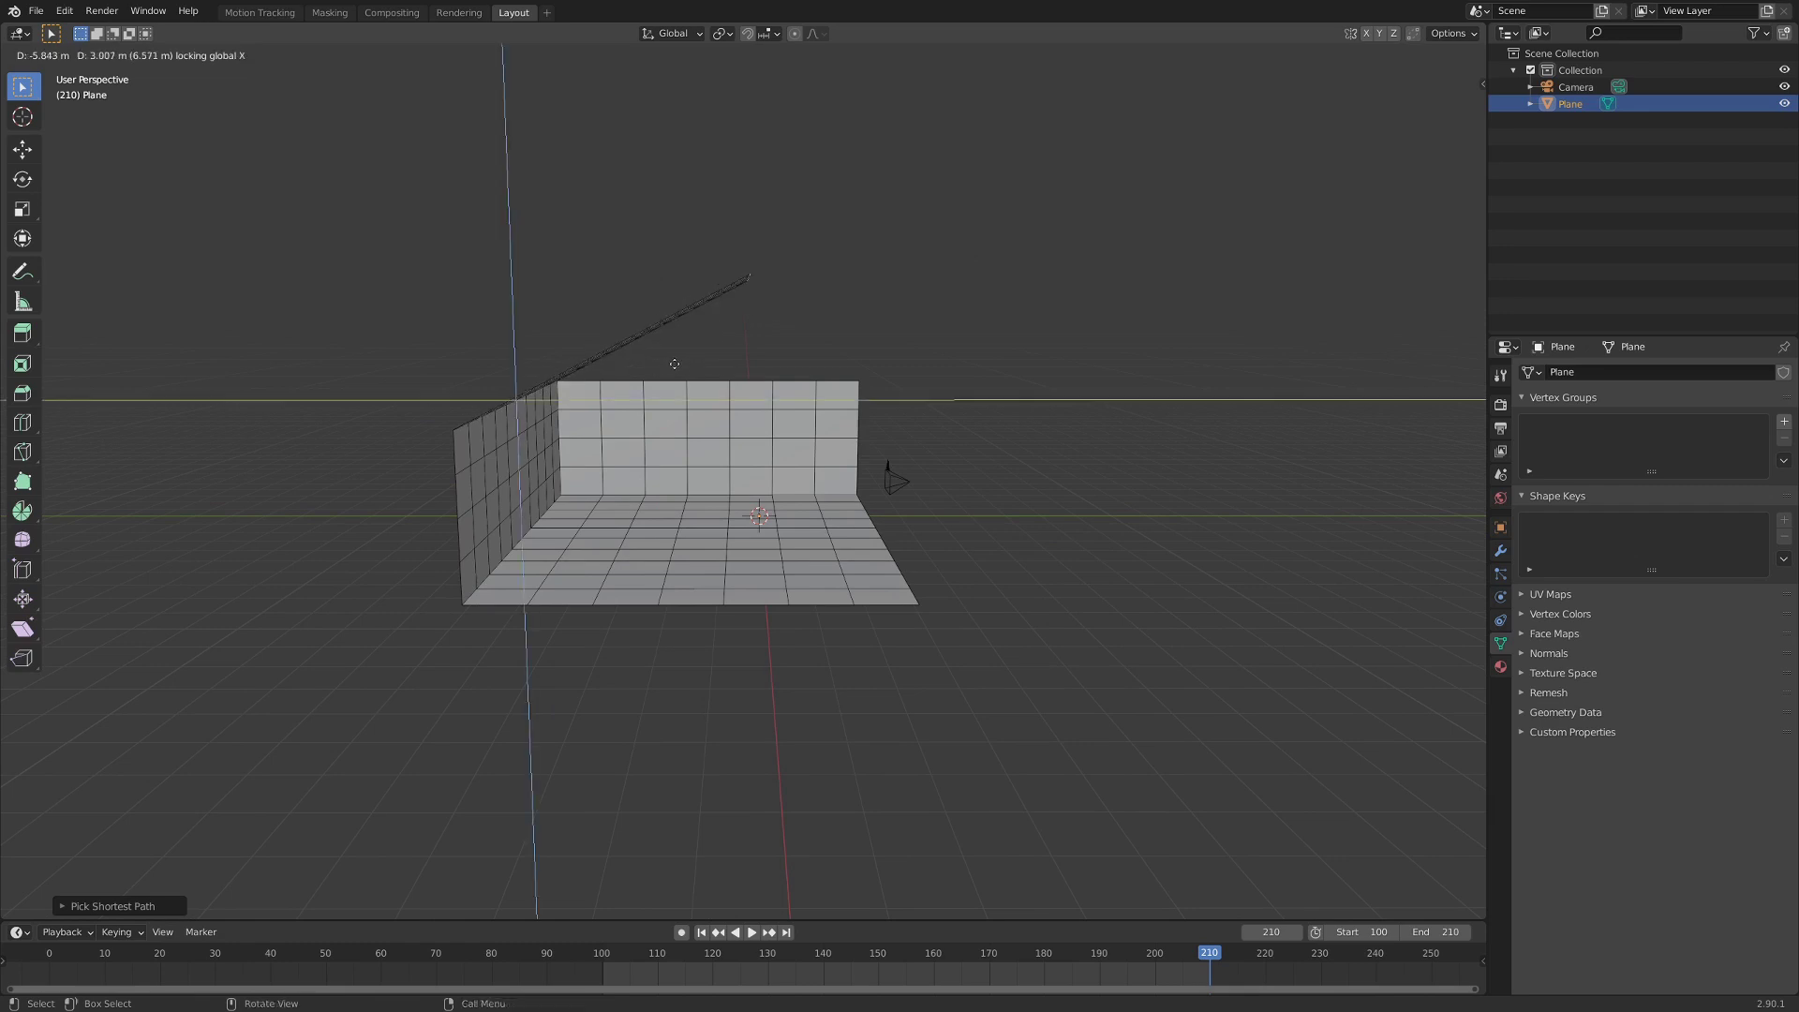
click(686, 368)
Add four evenly spaced loop cuts across the sloped ceiling's length, return to Object Mode and look through the camera.
middle_drag(818, 292, 380, 370)
scroll(988, 385, up, 2)
key(ctrl+r)
scroll(988, 385, up, 6)
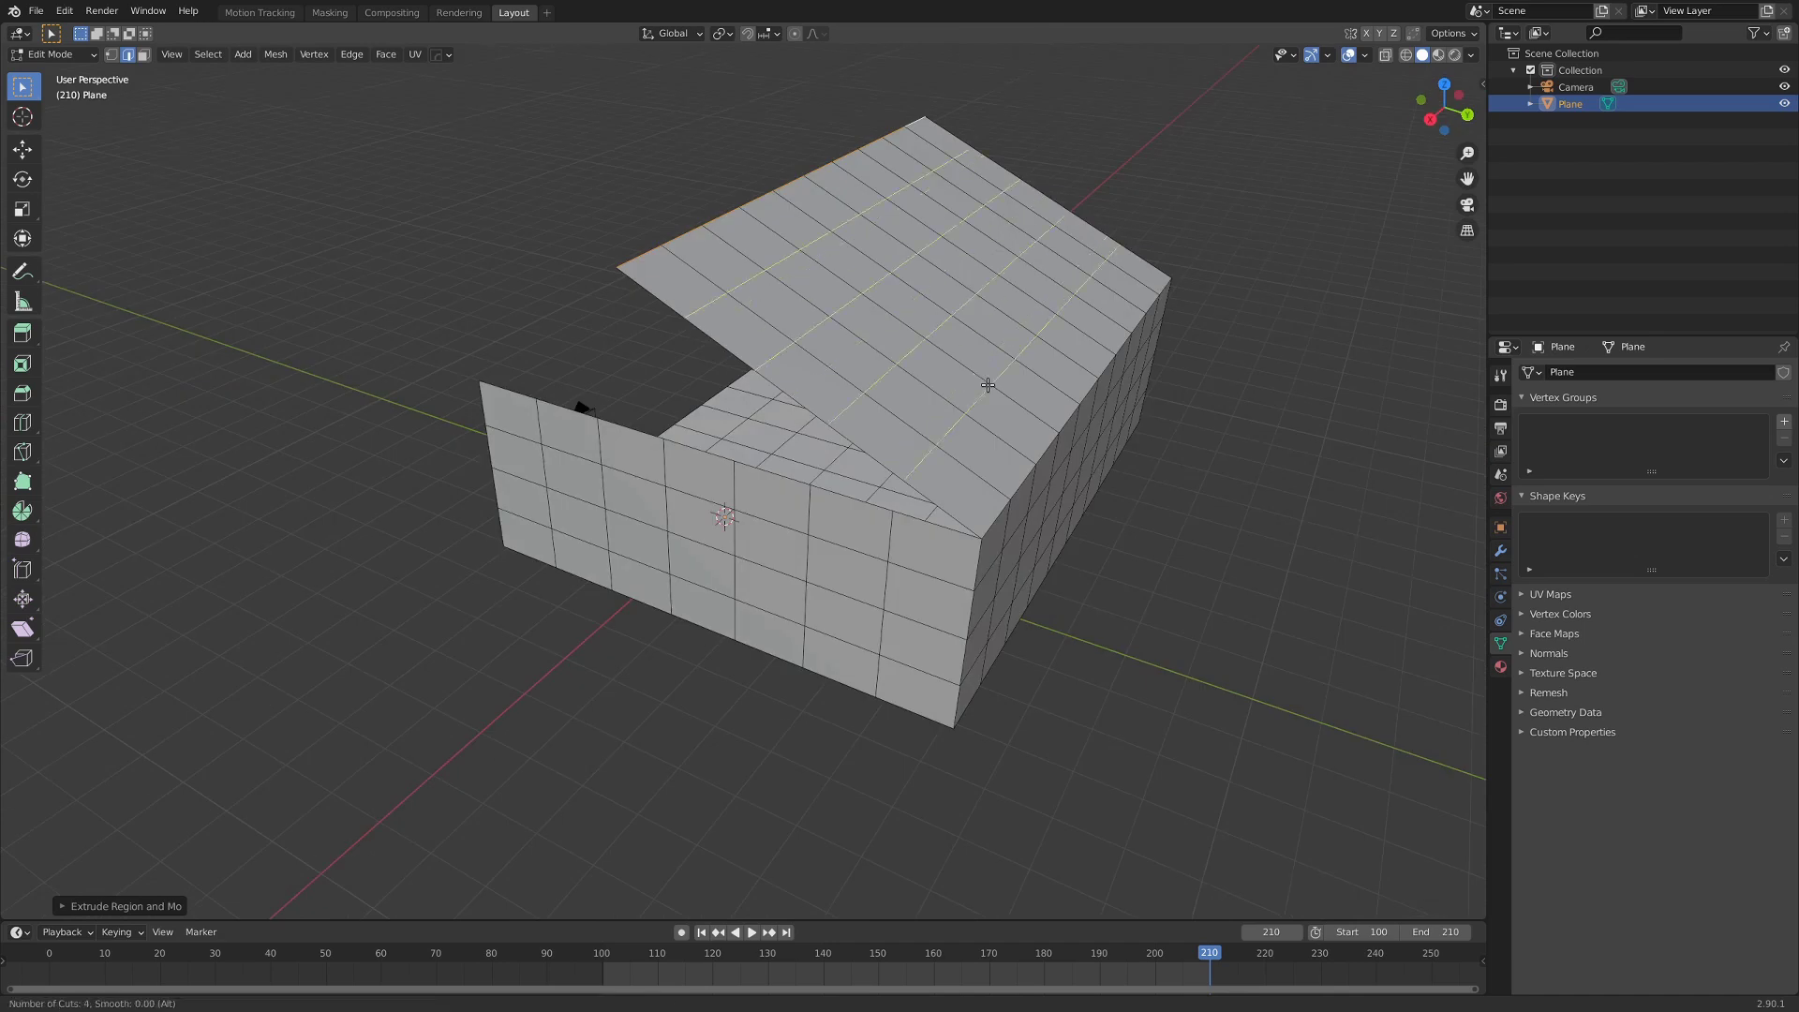
click(987, 385)
right_click(987, 385)
key(Tab)
key(KP_0)
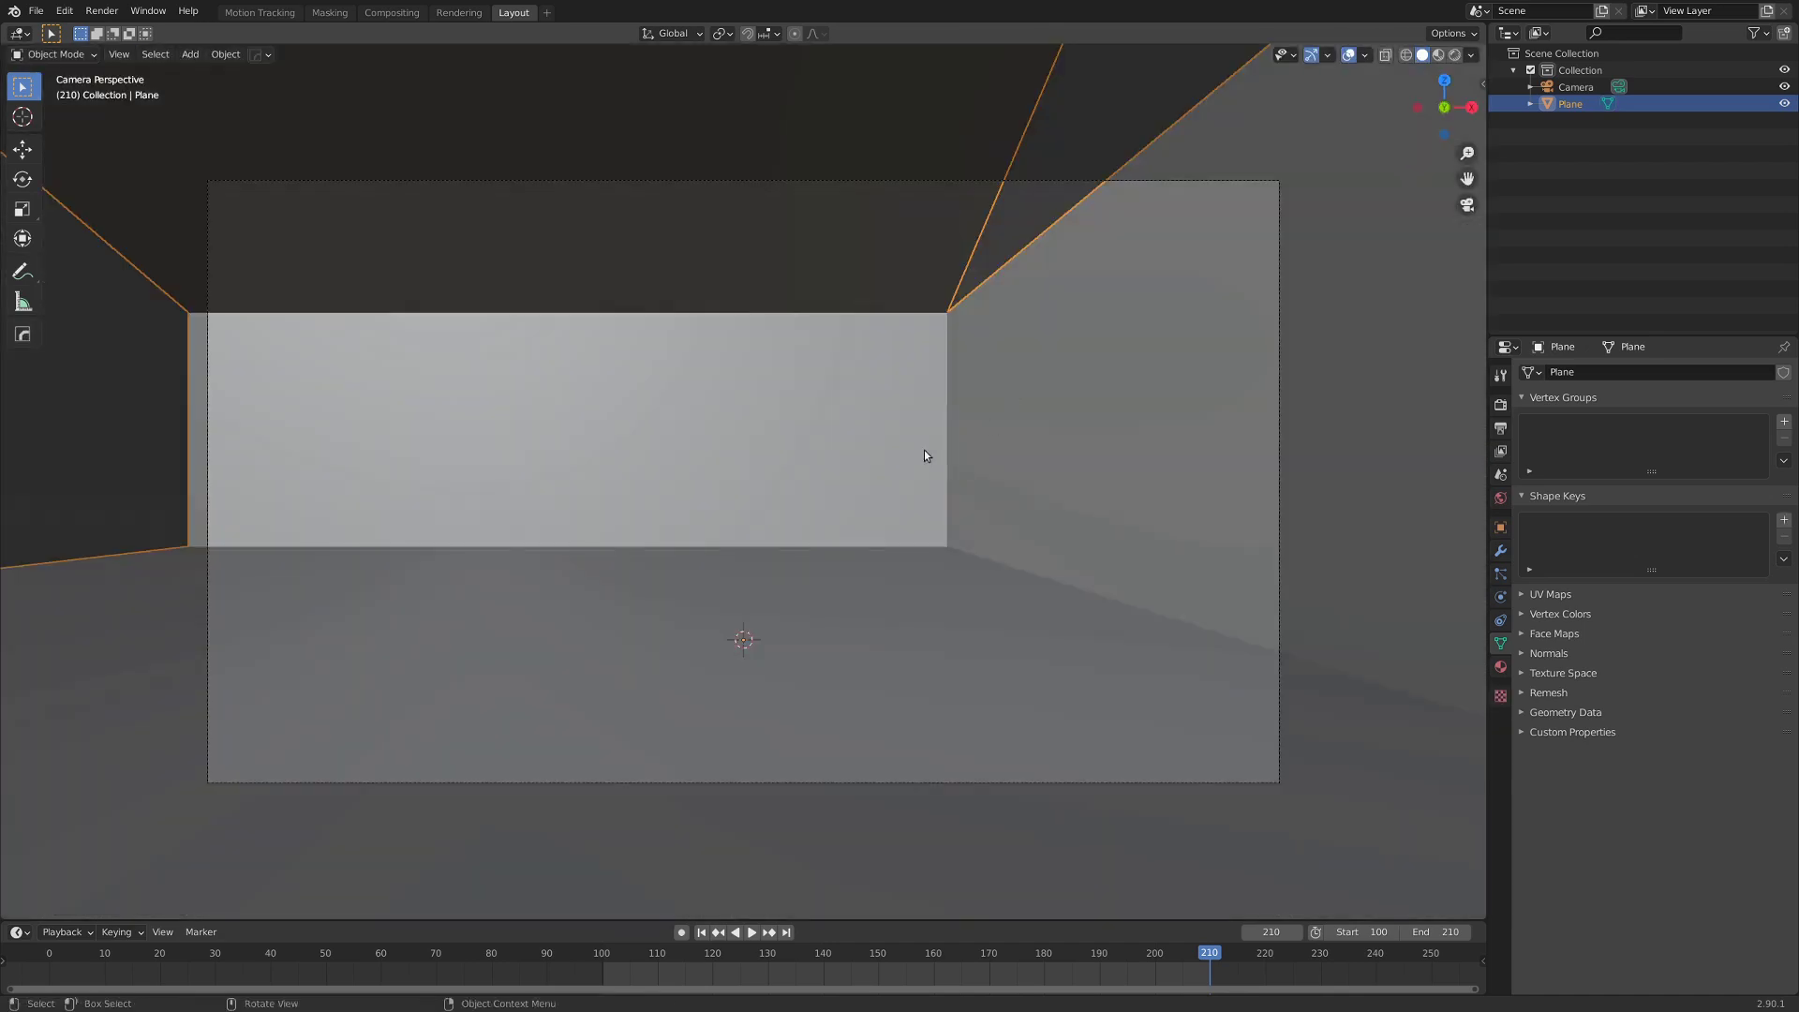
Add a Wireframe modifier to the room mesh, return to the camera view and set its thickness to 0.0063 m.
middle_drag(817, 471, 691, 397)
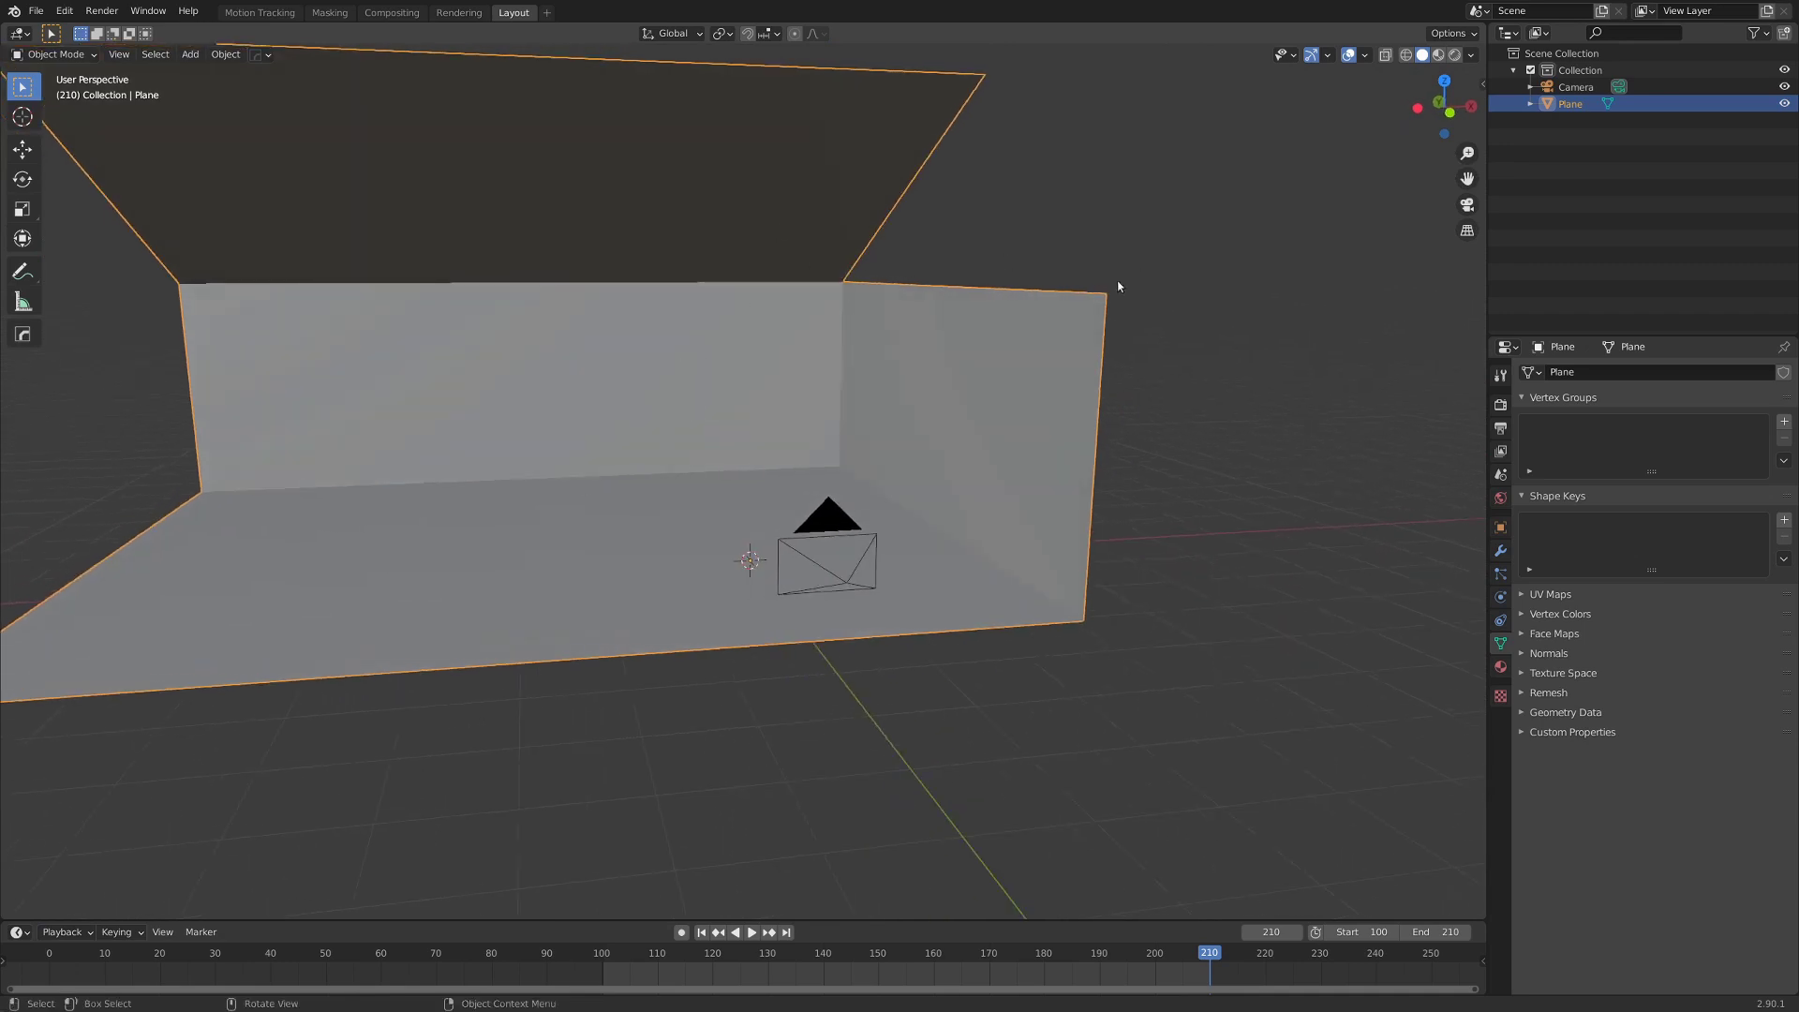
click(1500, 549)
click(1581, 370)
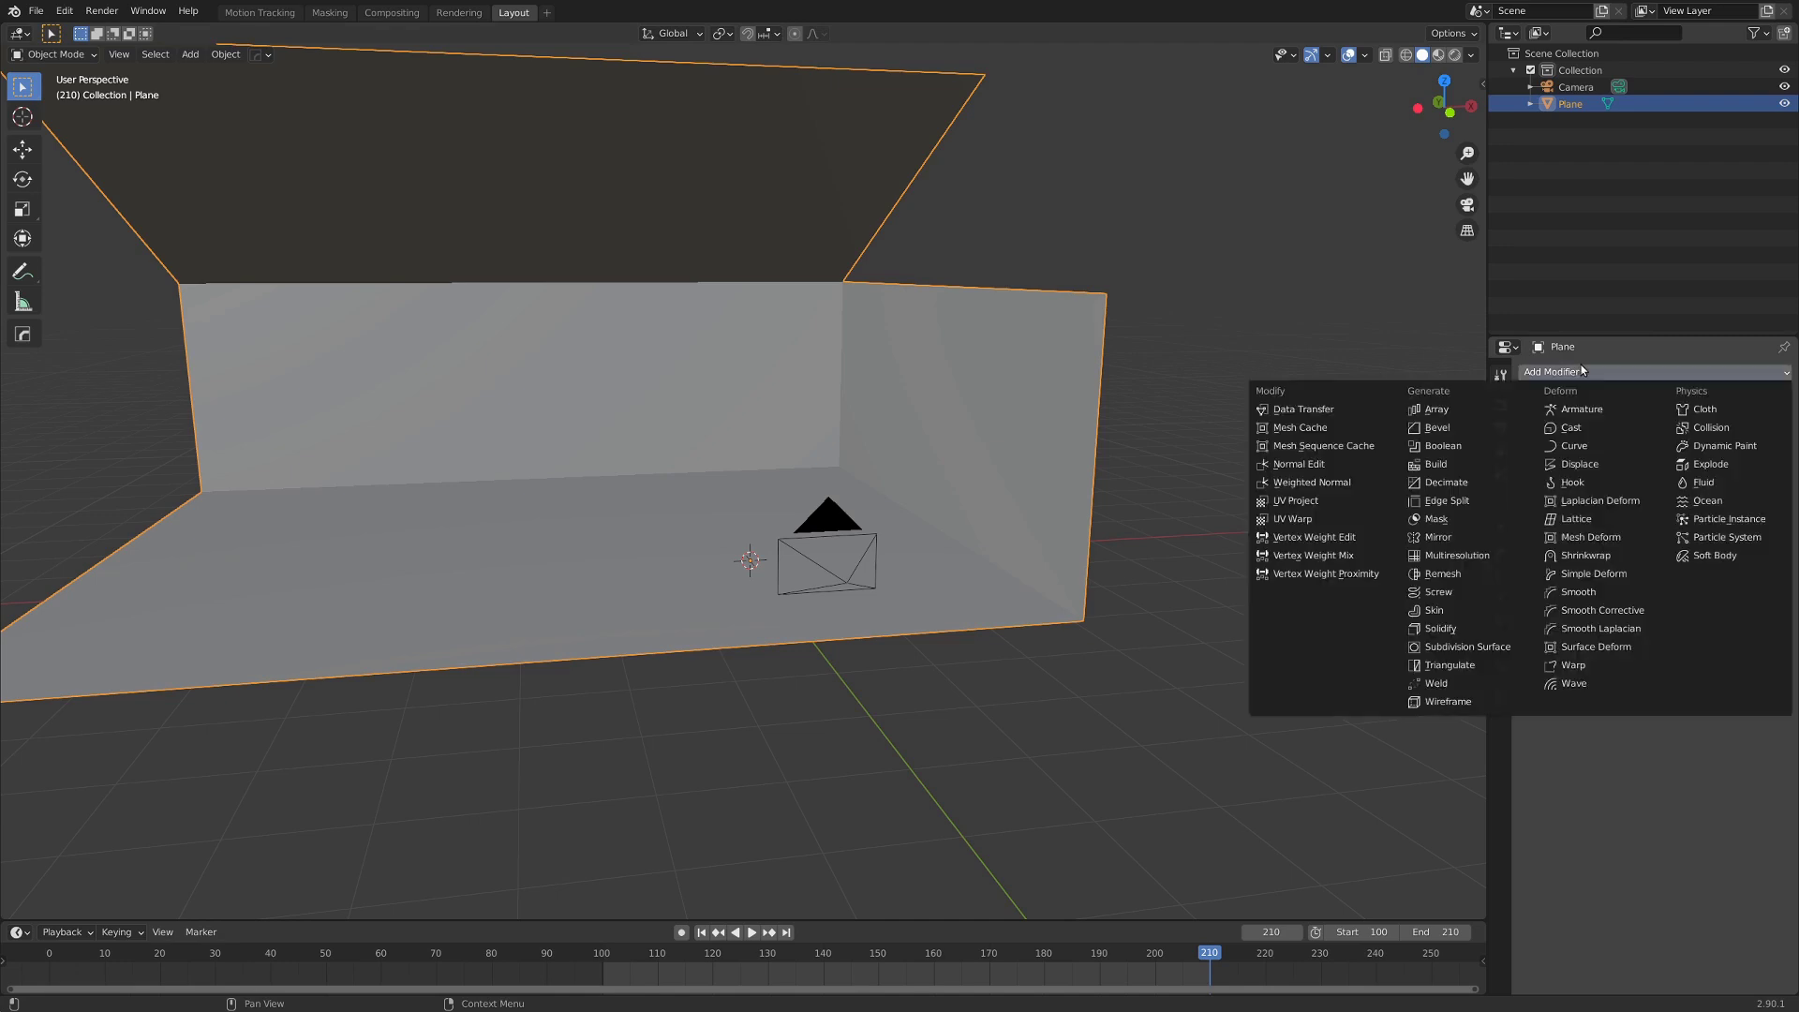
click(1447, 702)
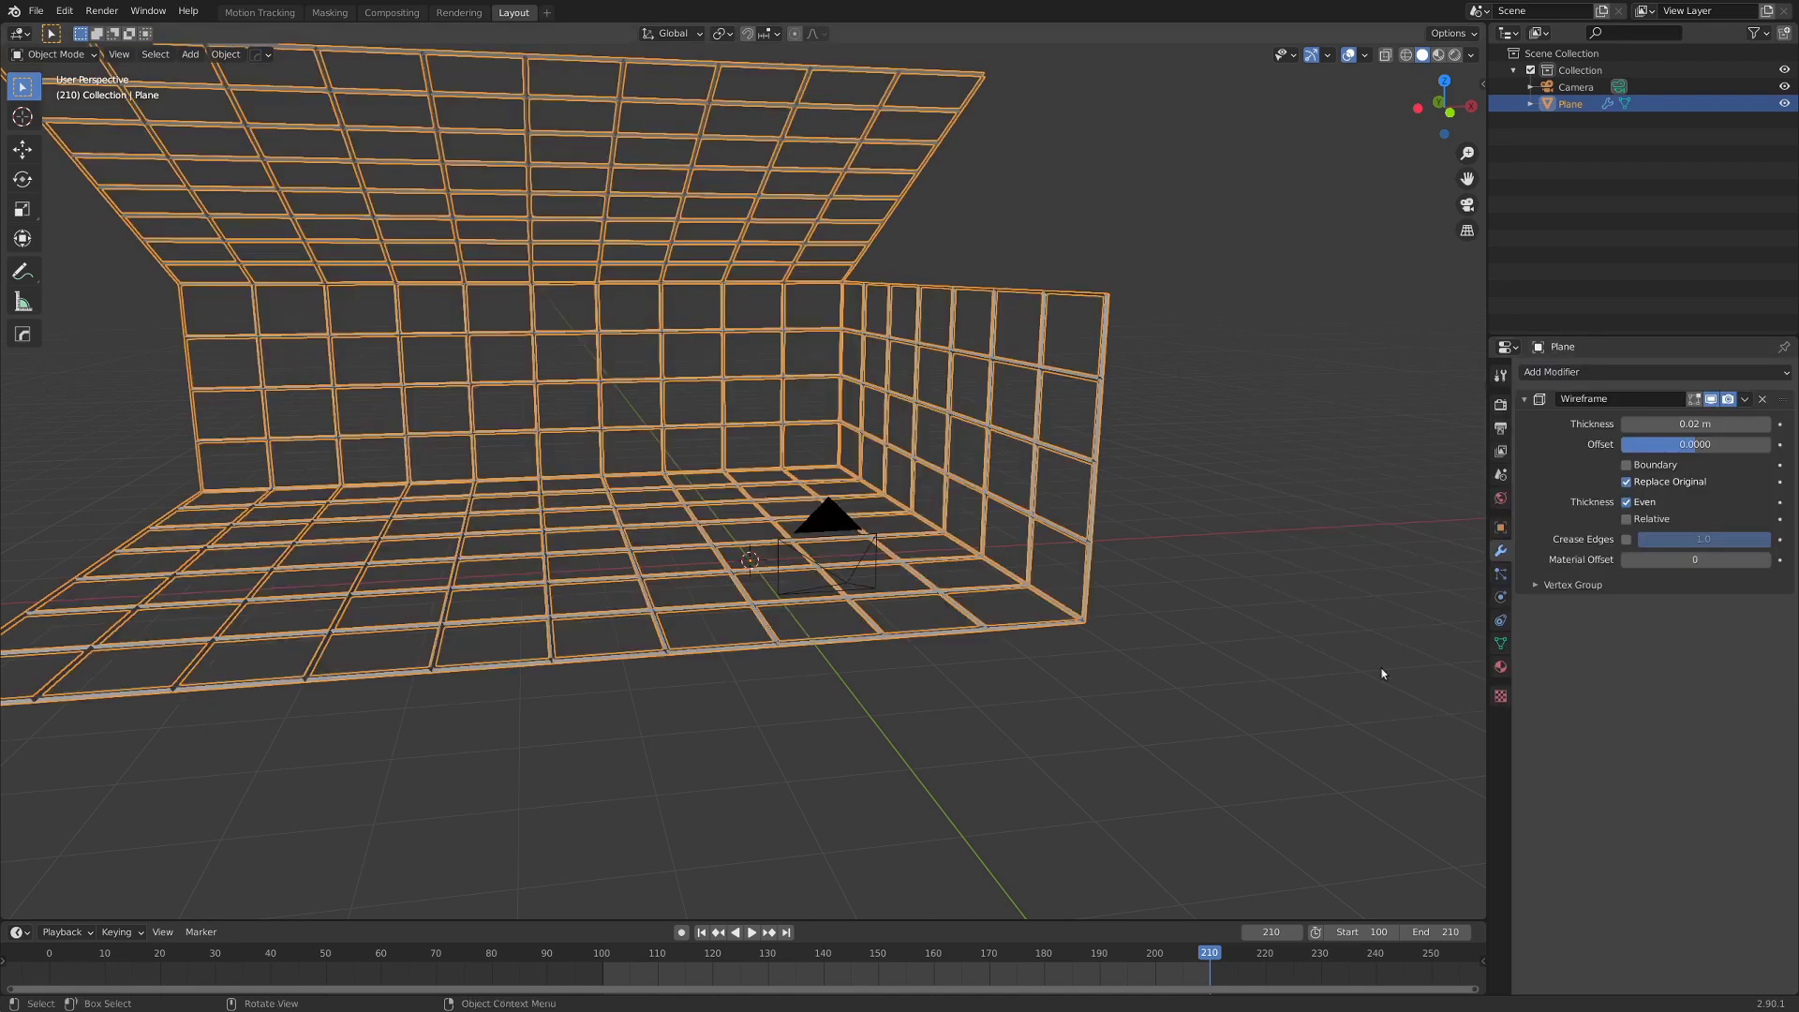
key(KP_0)
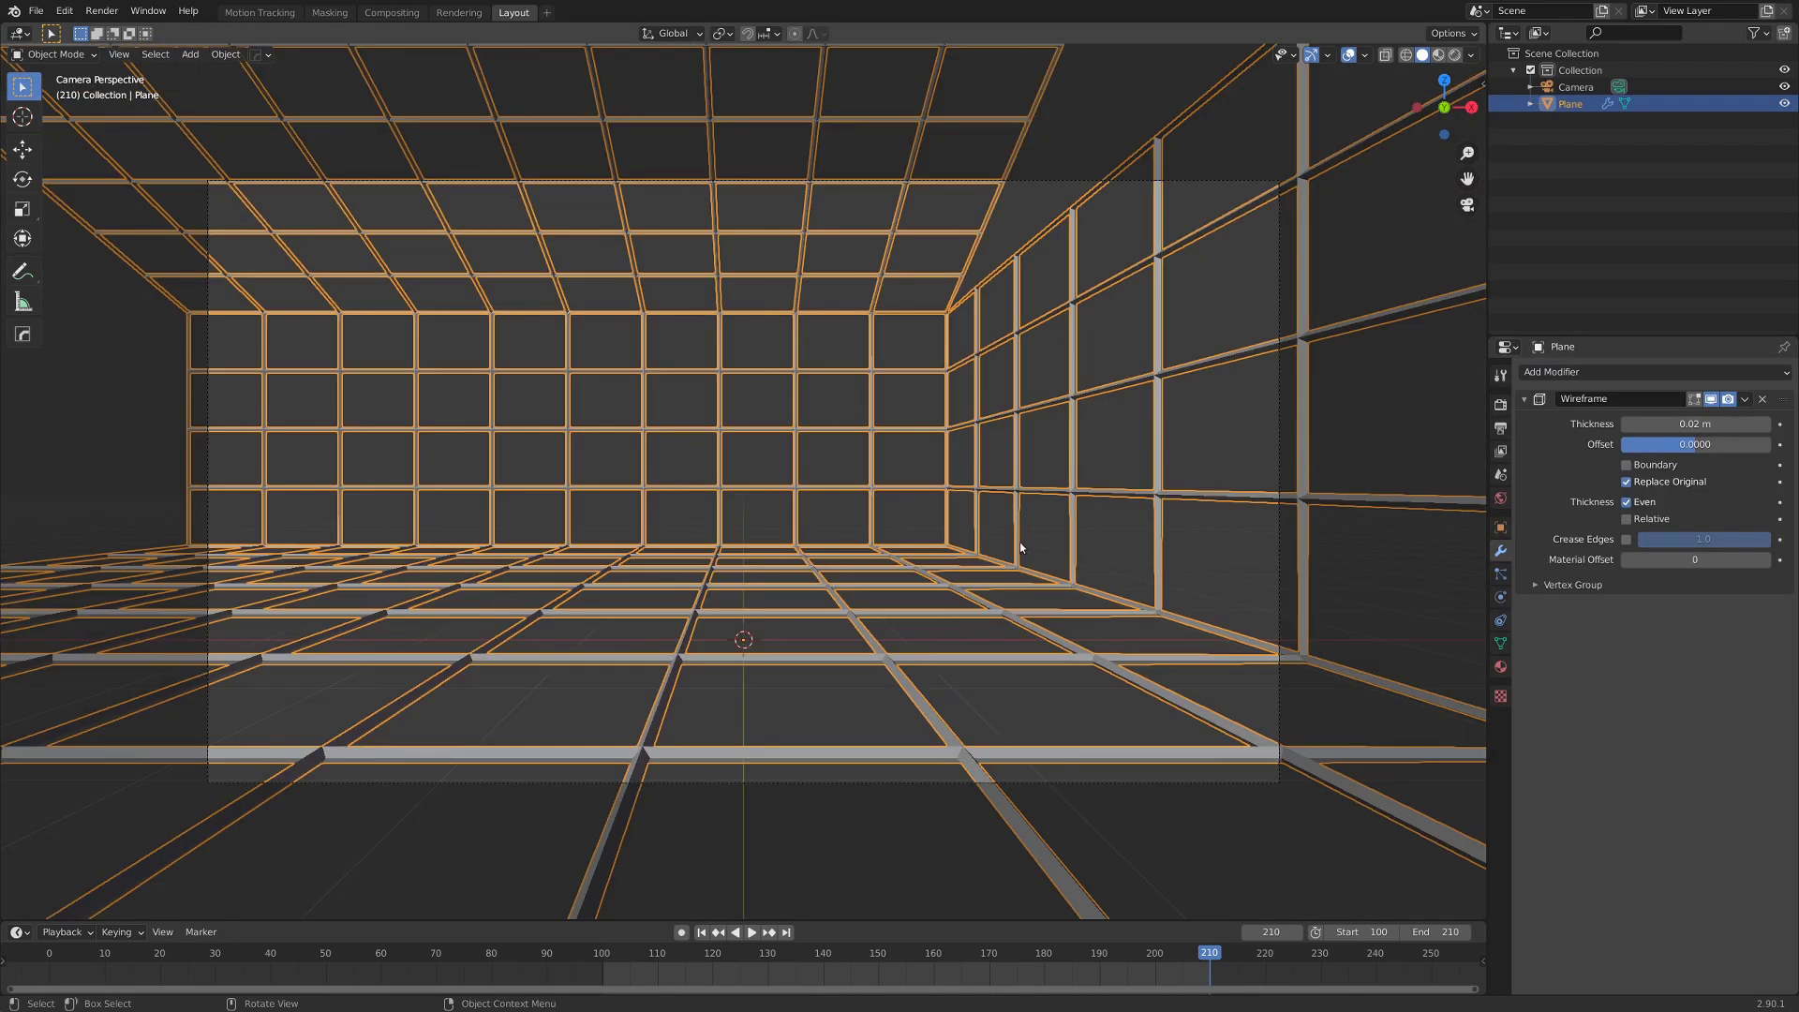
drag(1626, 423, 1572, 424)
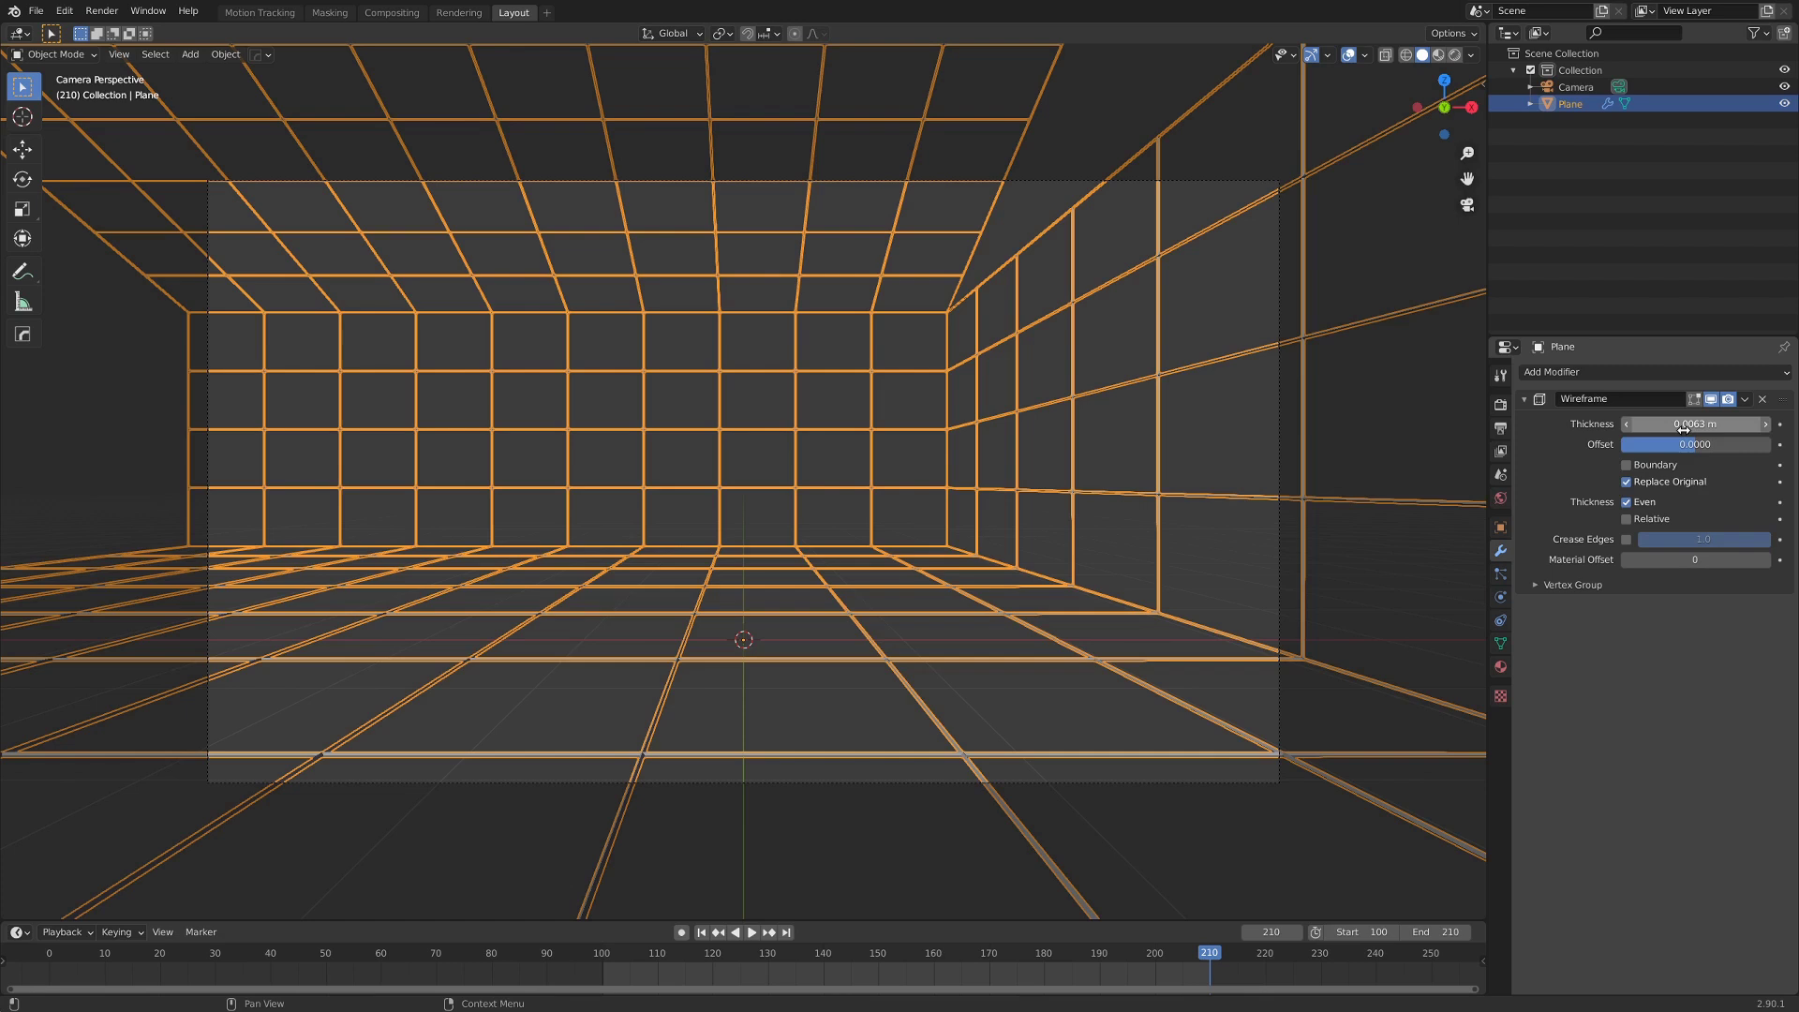
Switch the viewport to rendered shading and set the world background color to black.
click(866, 597)
key(z)
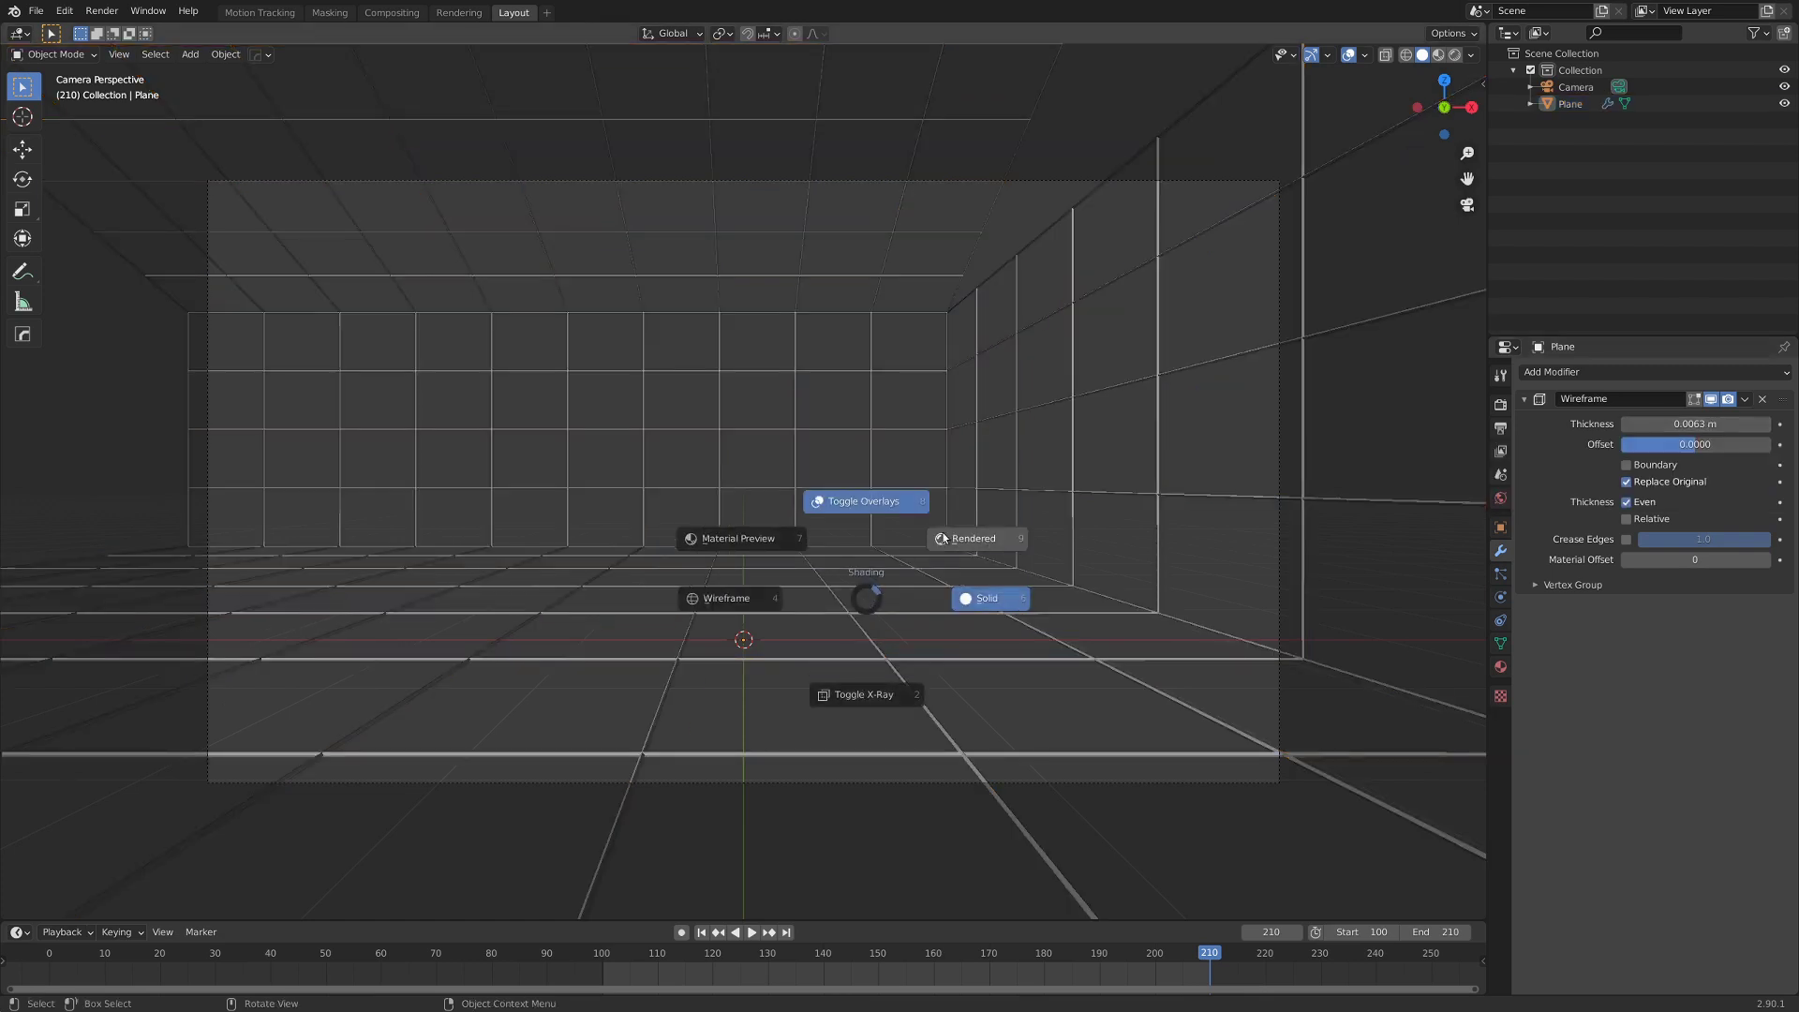
click(977, 536)
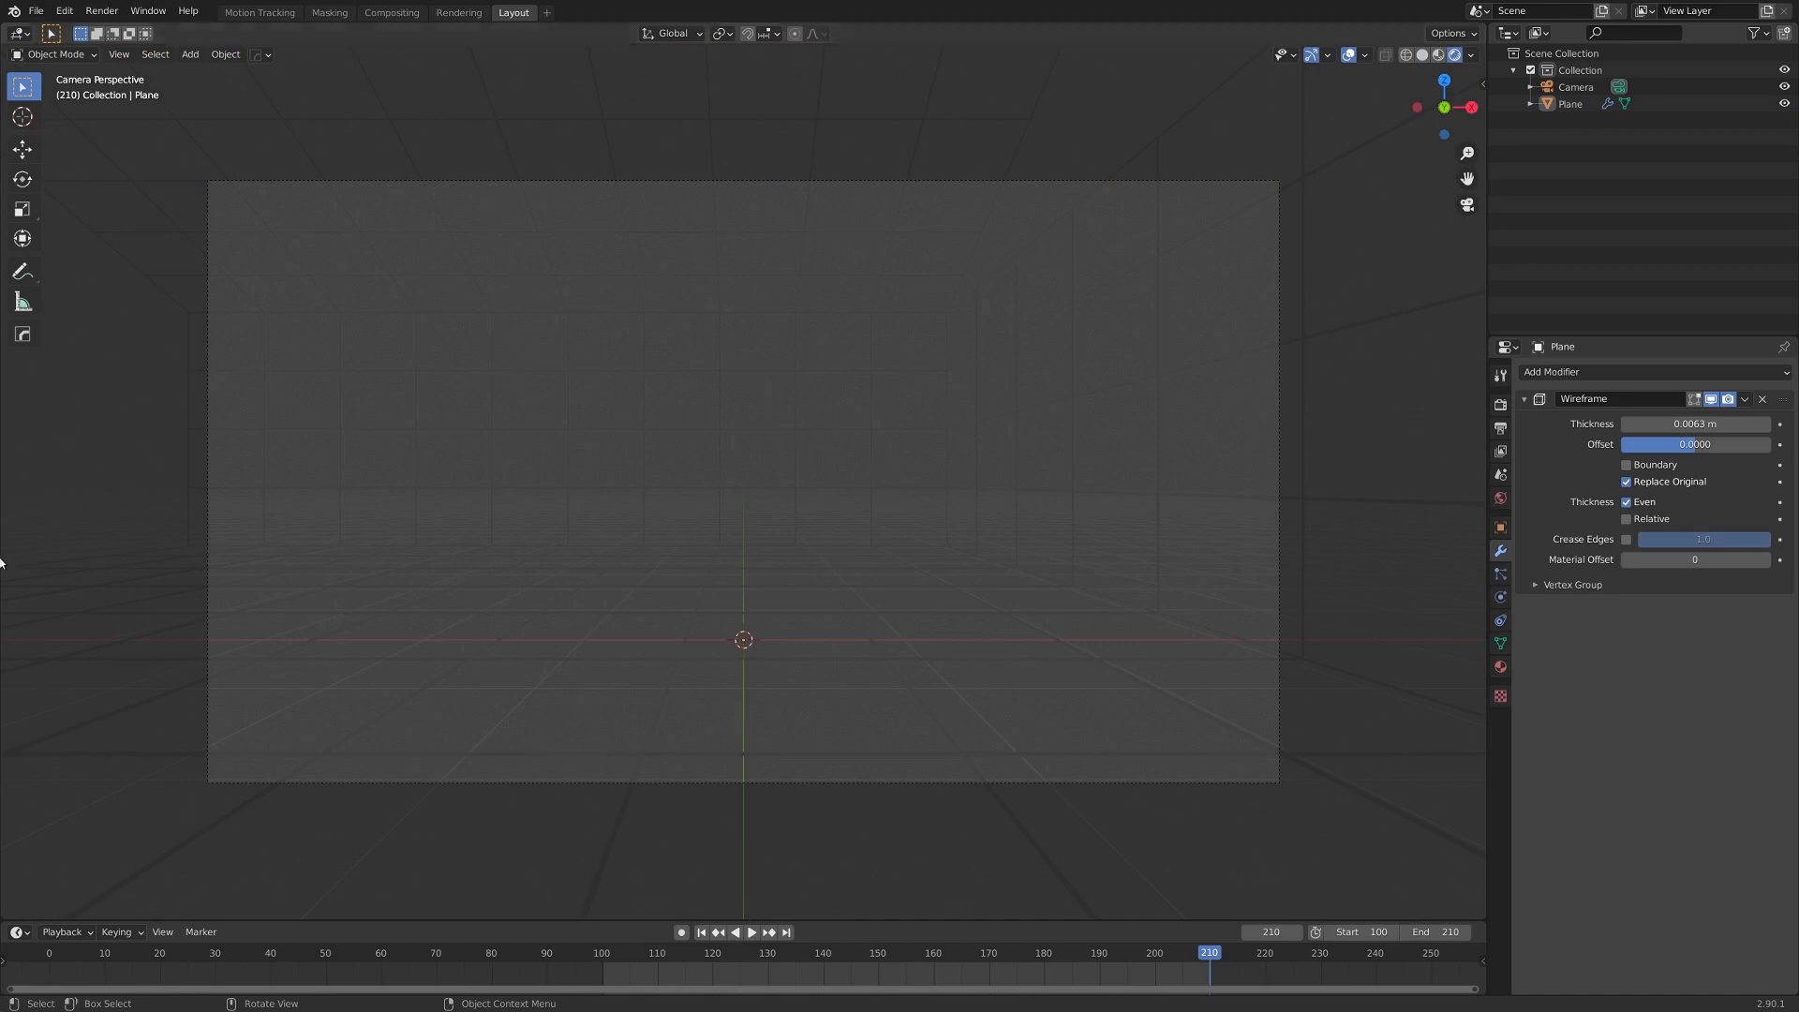
click(716, 424)
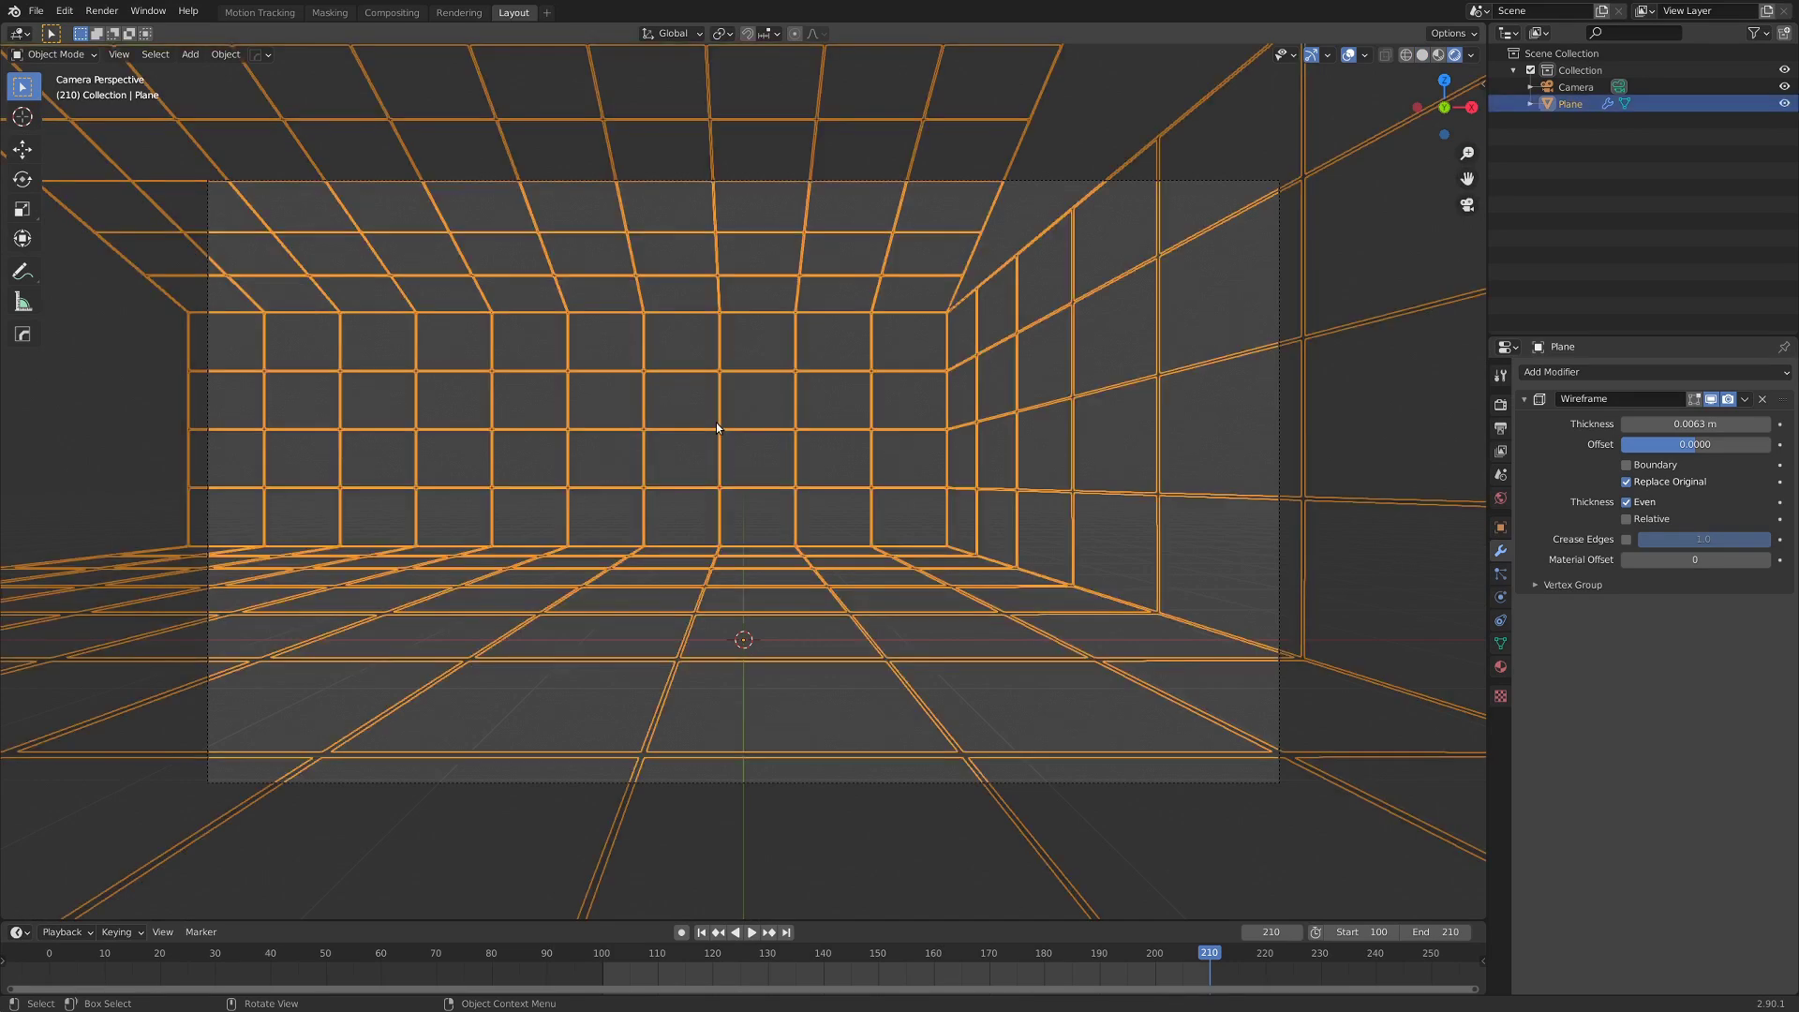
click(1500, 498)
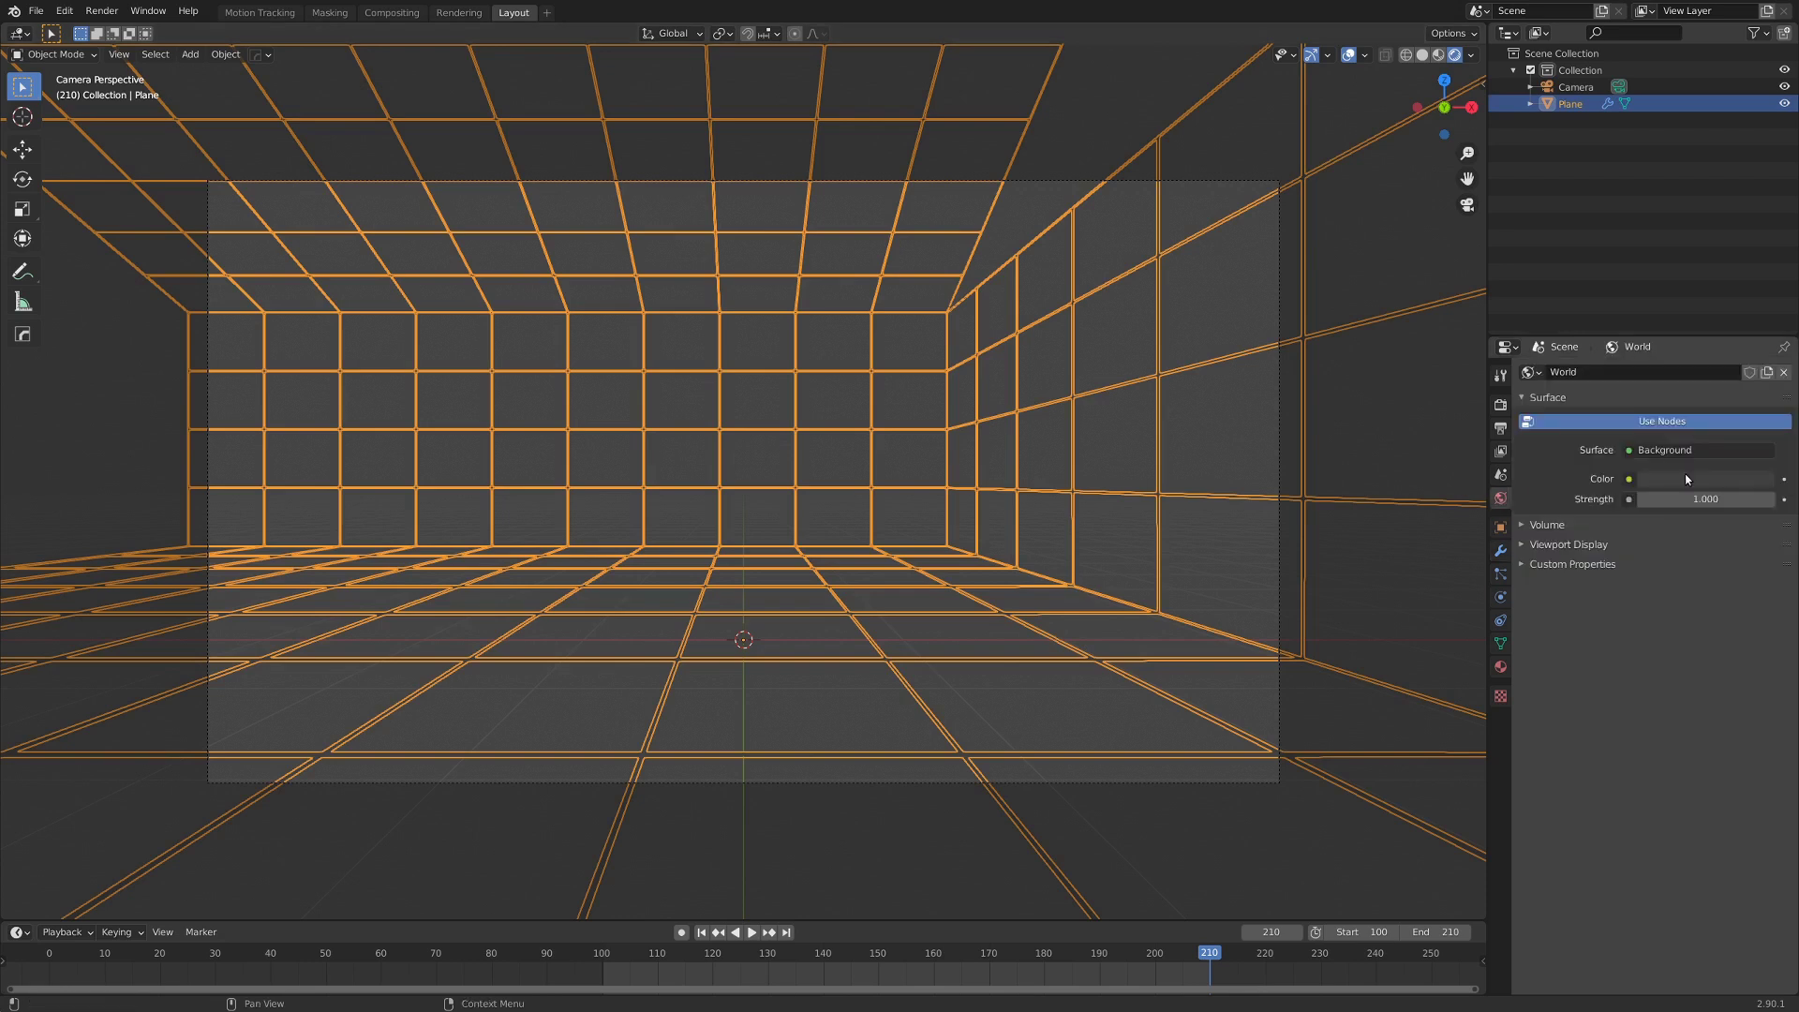
click(1691, 478)
drag(1763, 345, 1758, 368)
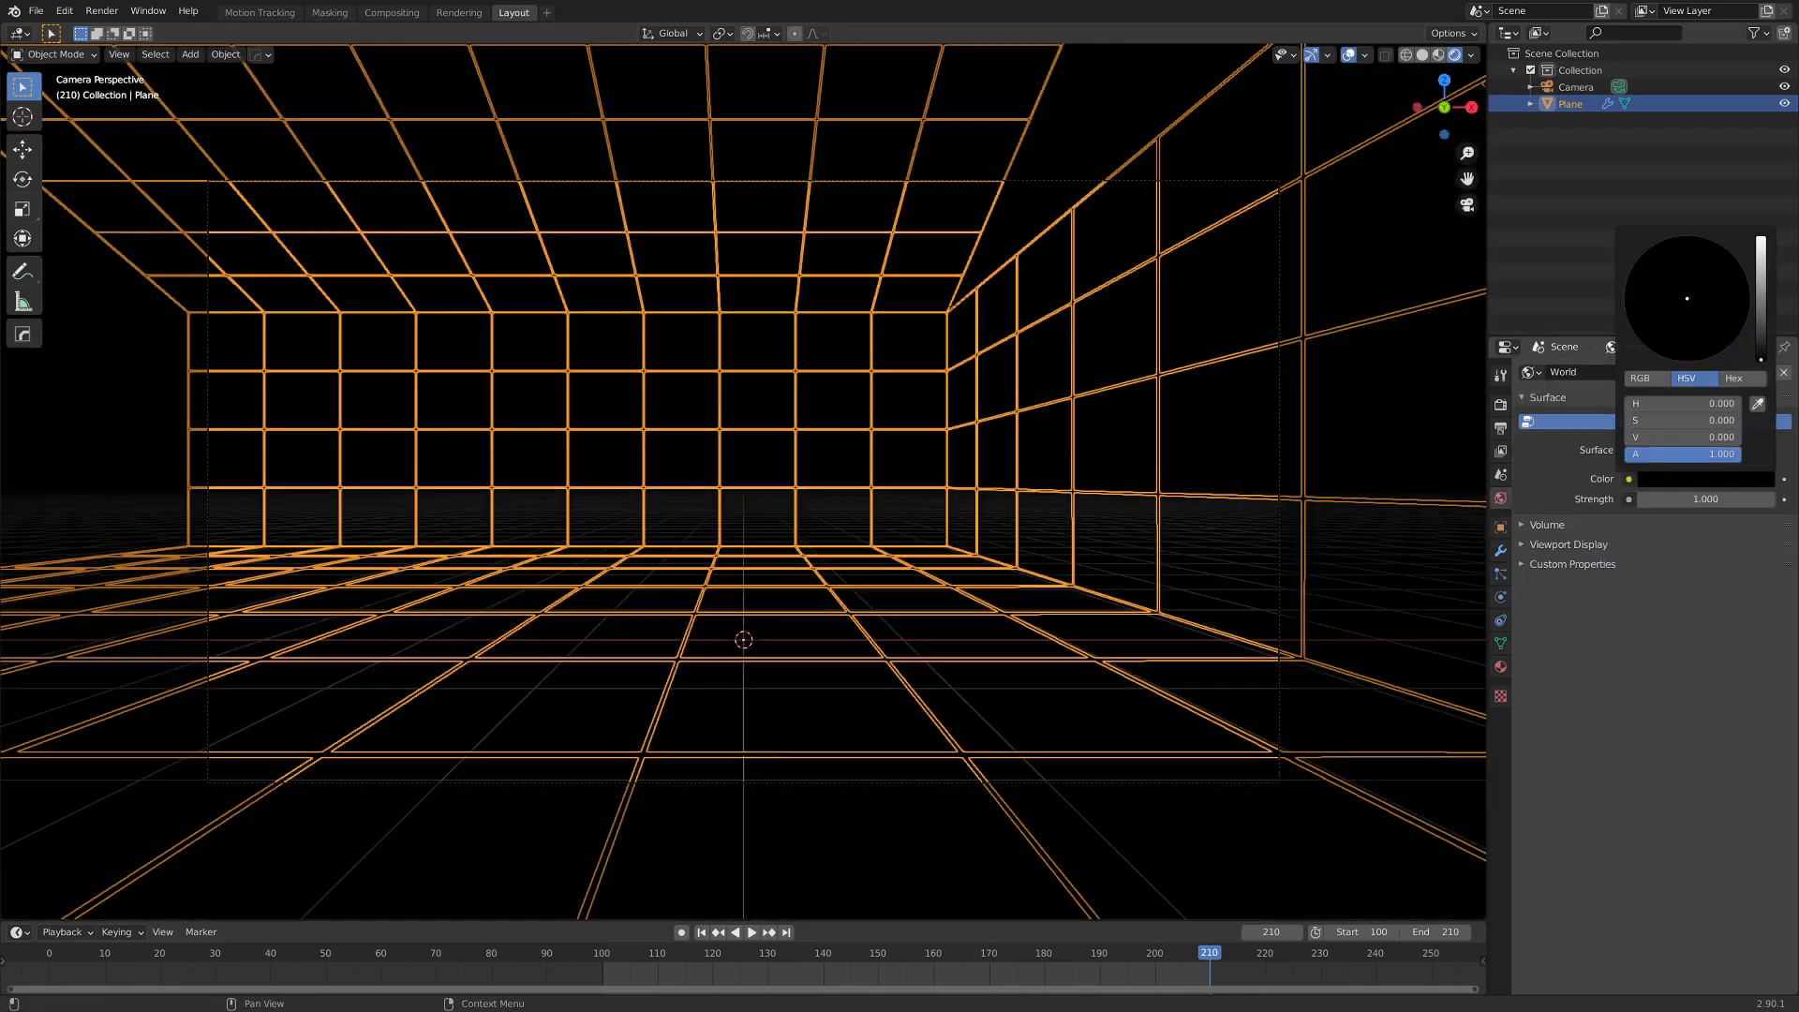
click(677, 597)
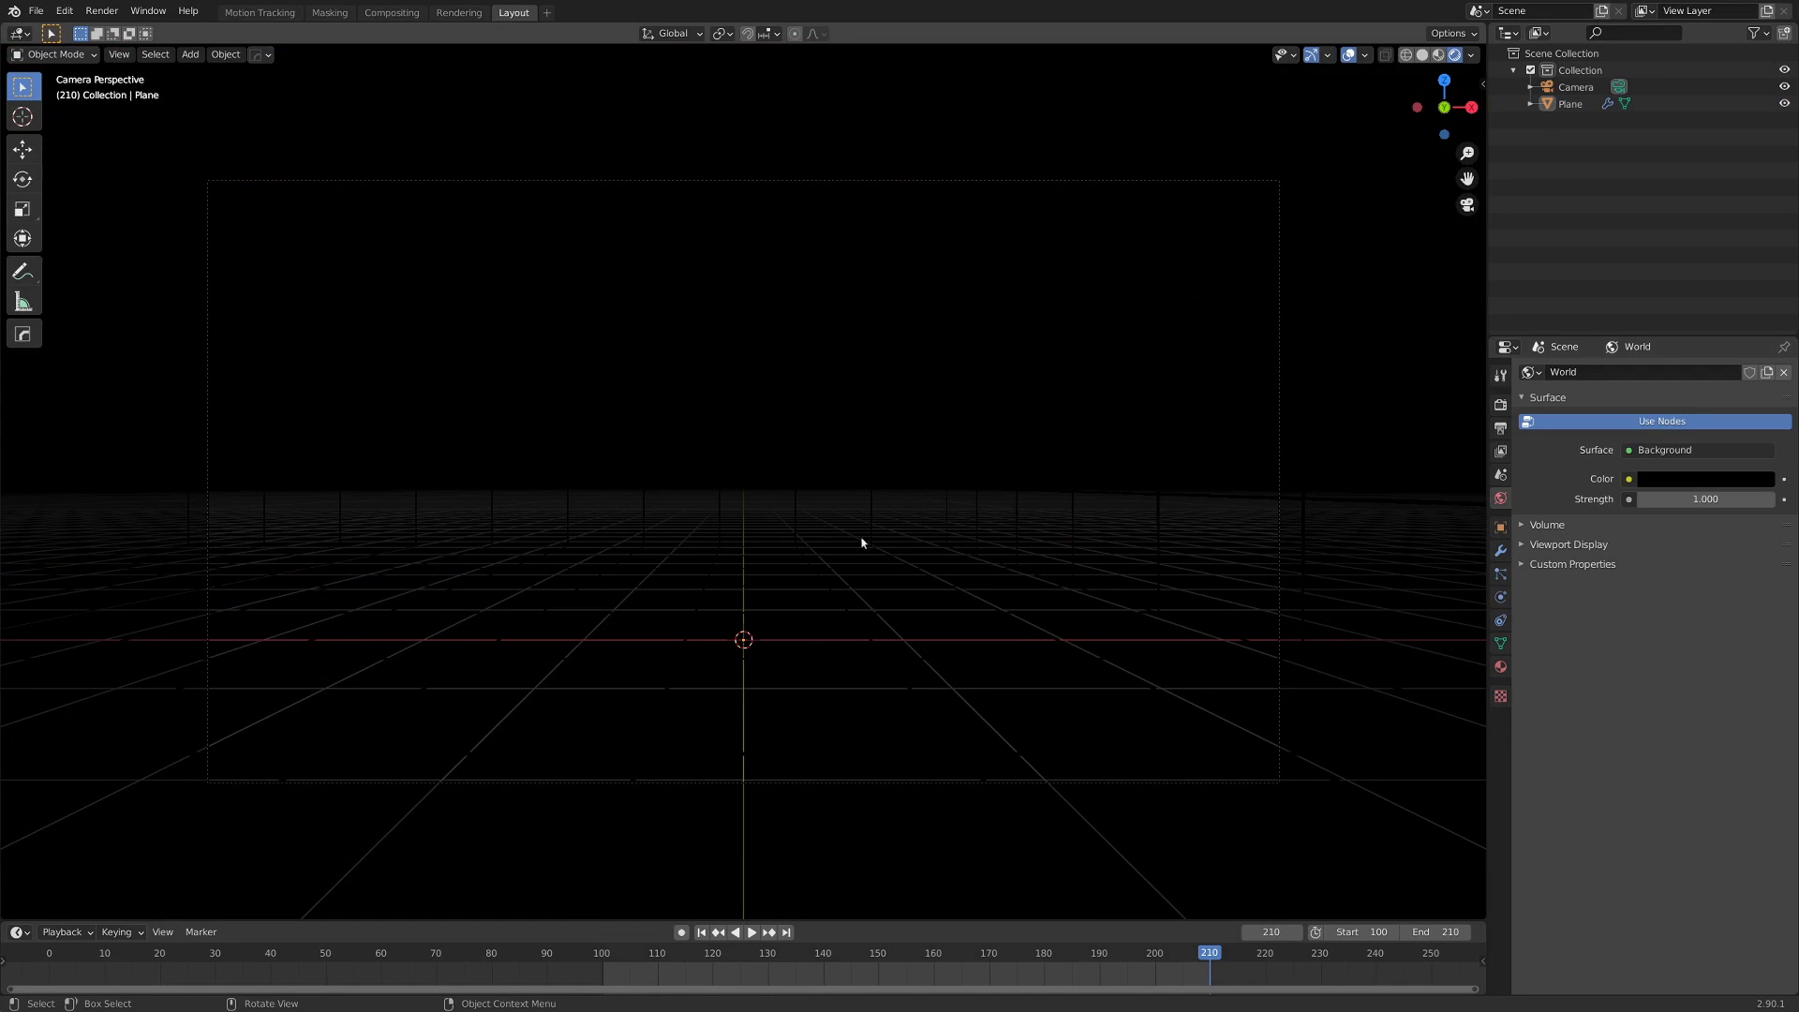
Select the wireframe room, add a Shading workspace and create a new material for the room.
click(848, 570)
click(546, 12)
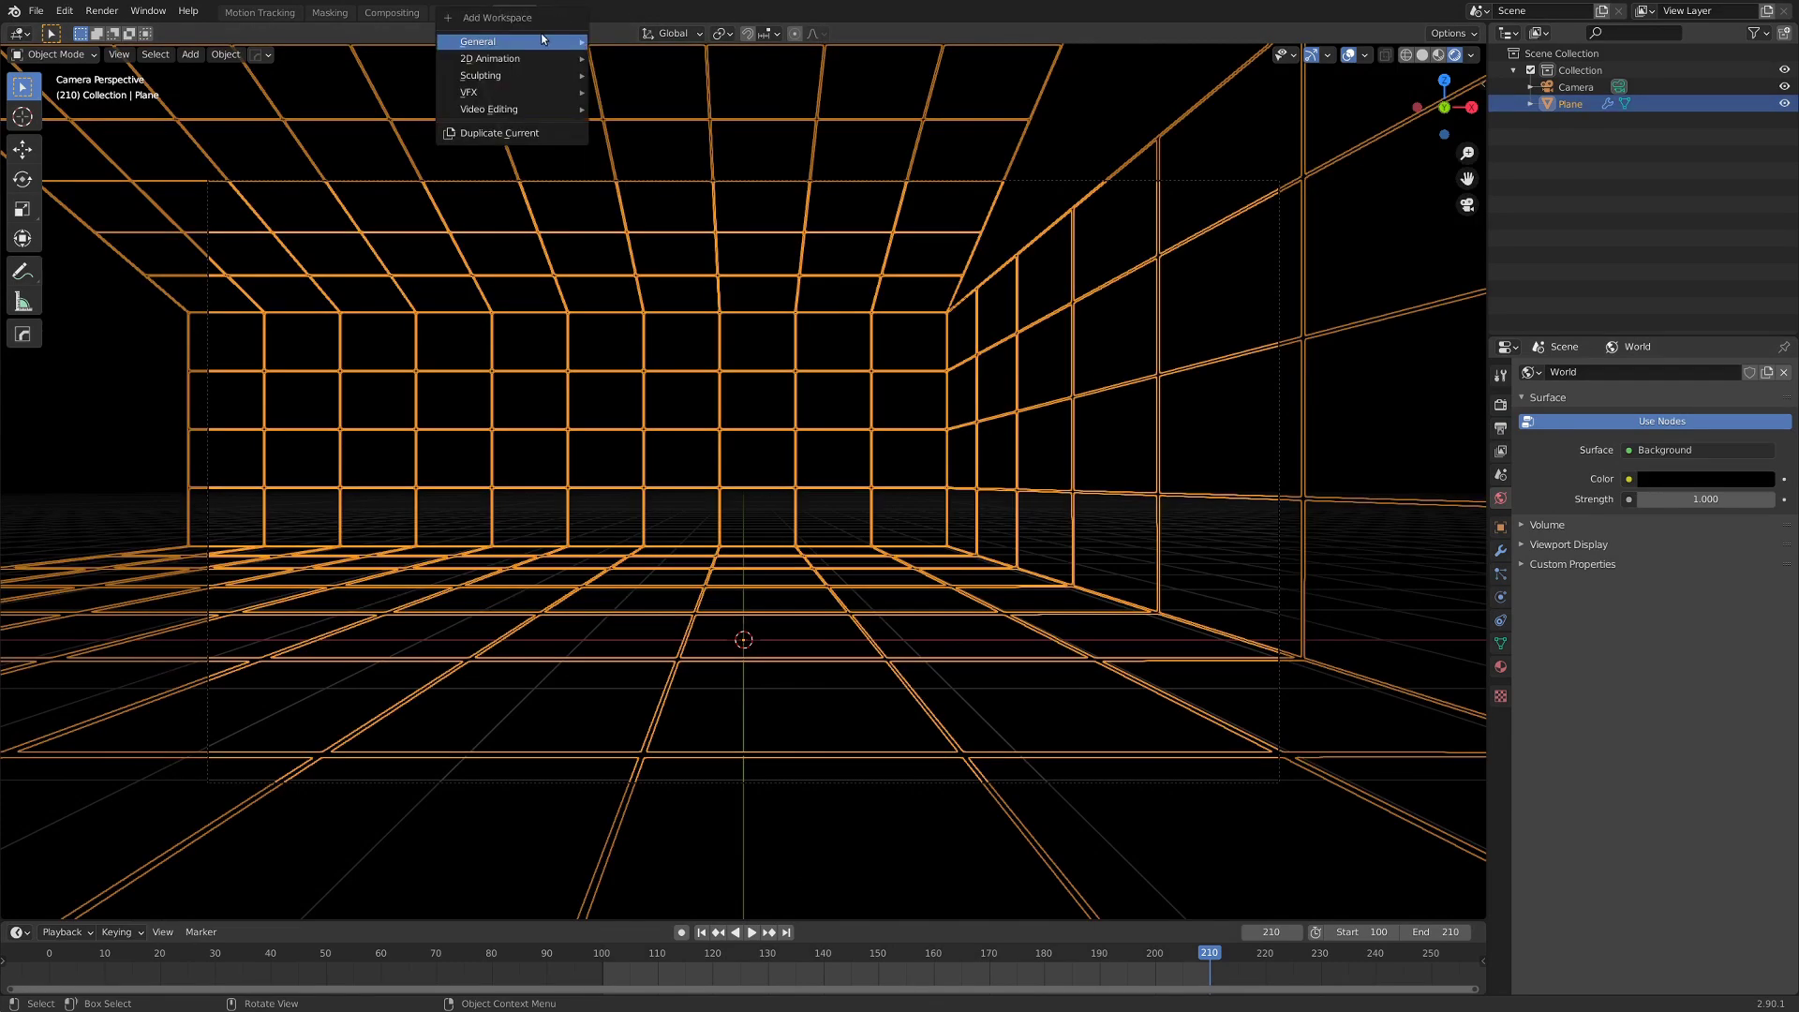
mouse_move(542, 40)
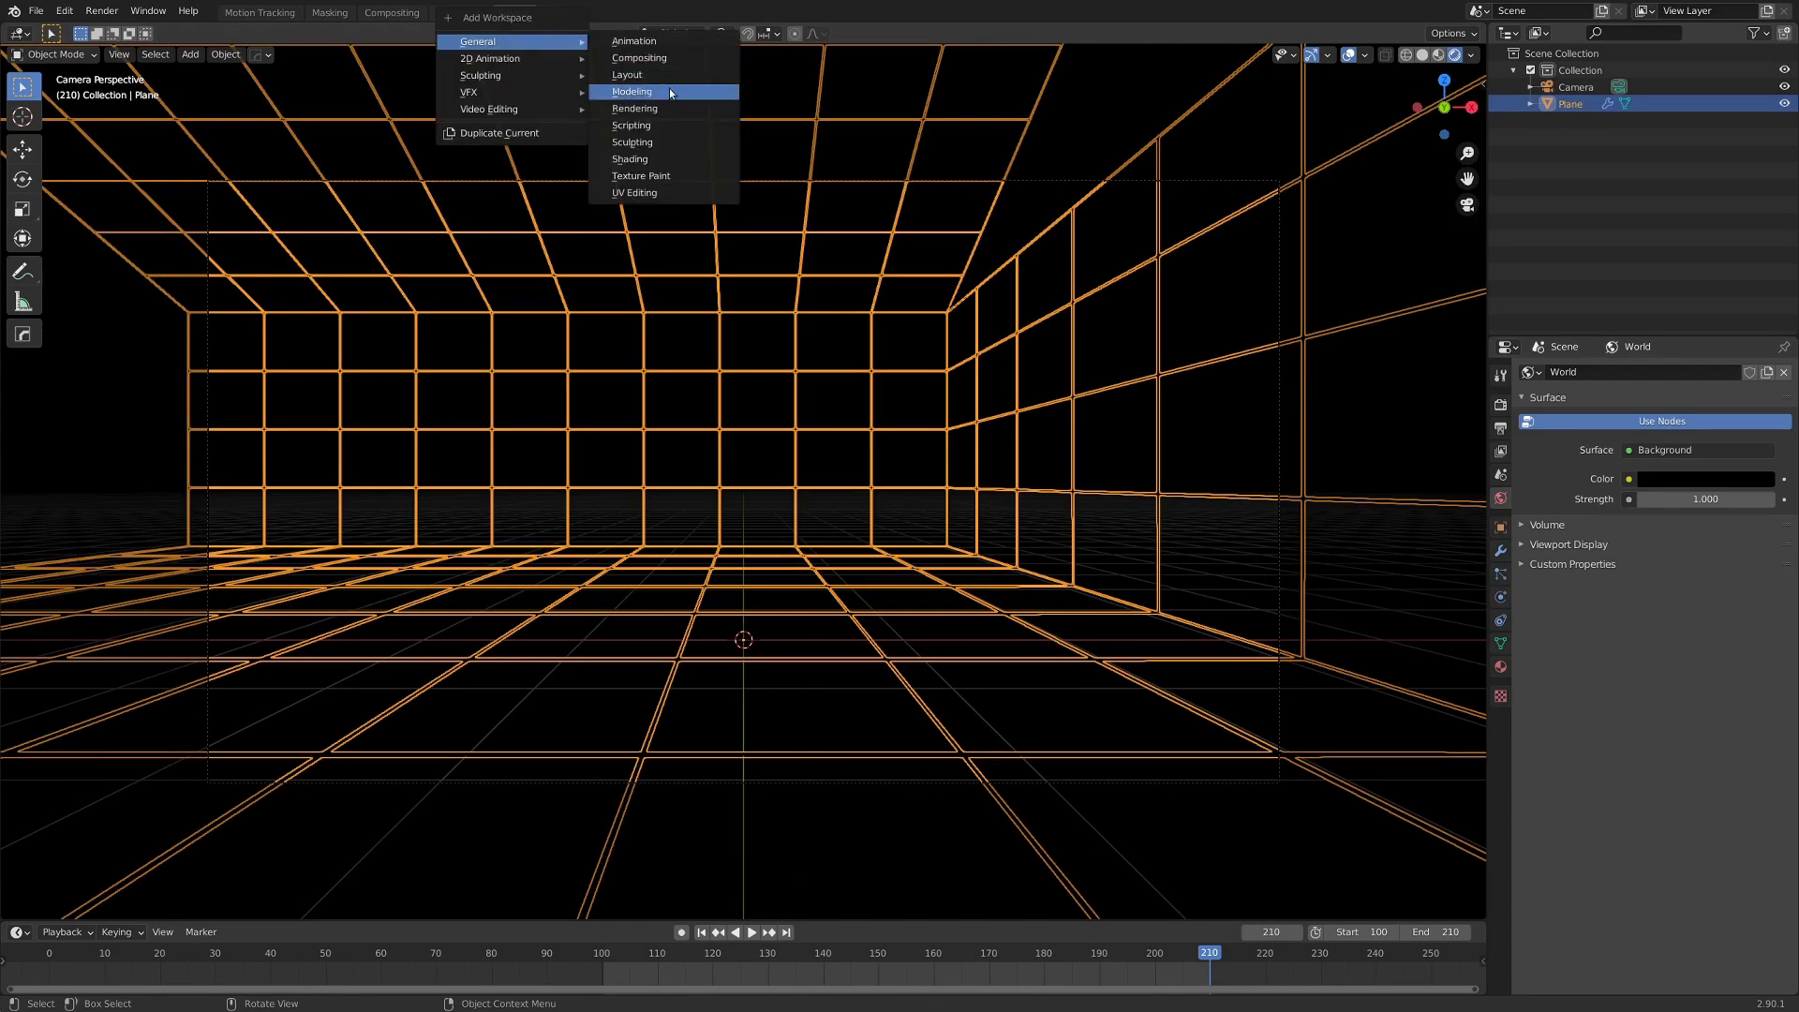
click(667, 157)
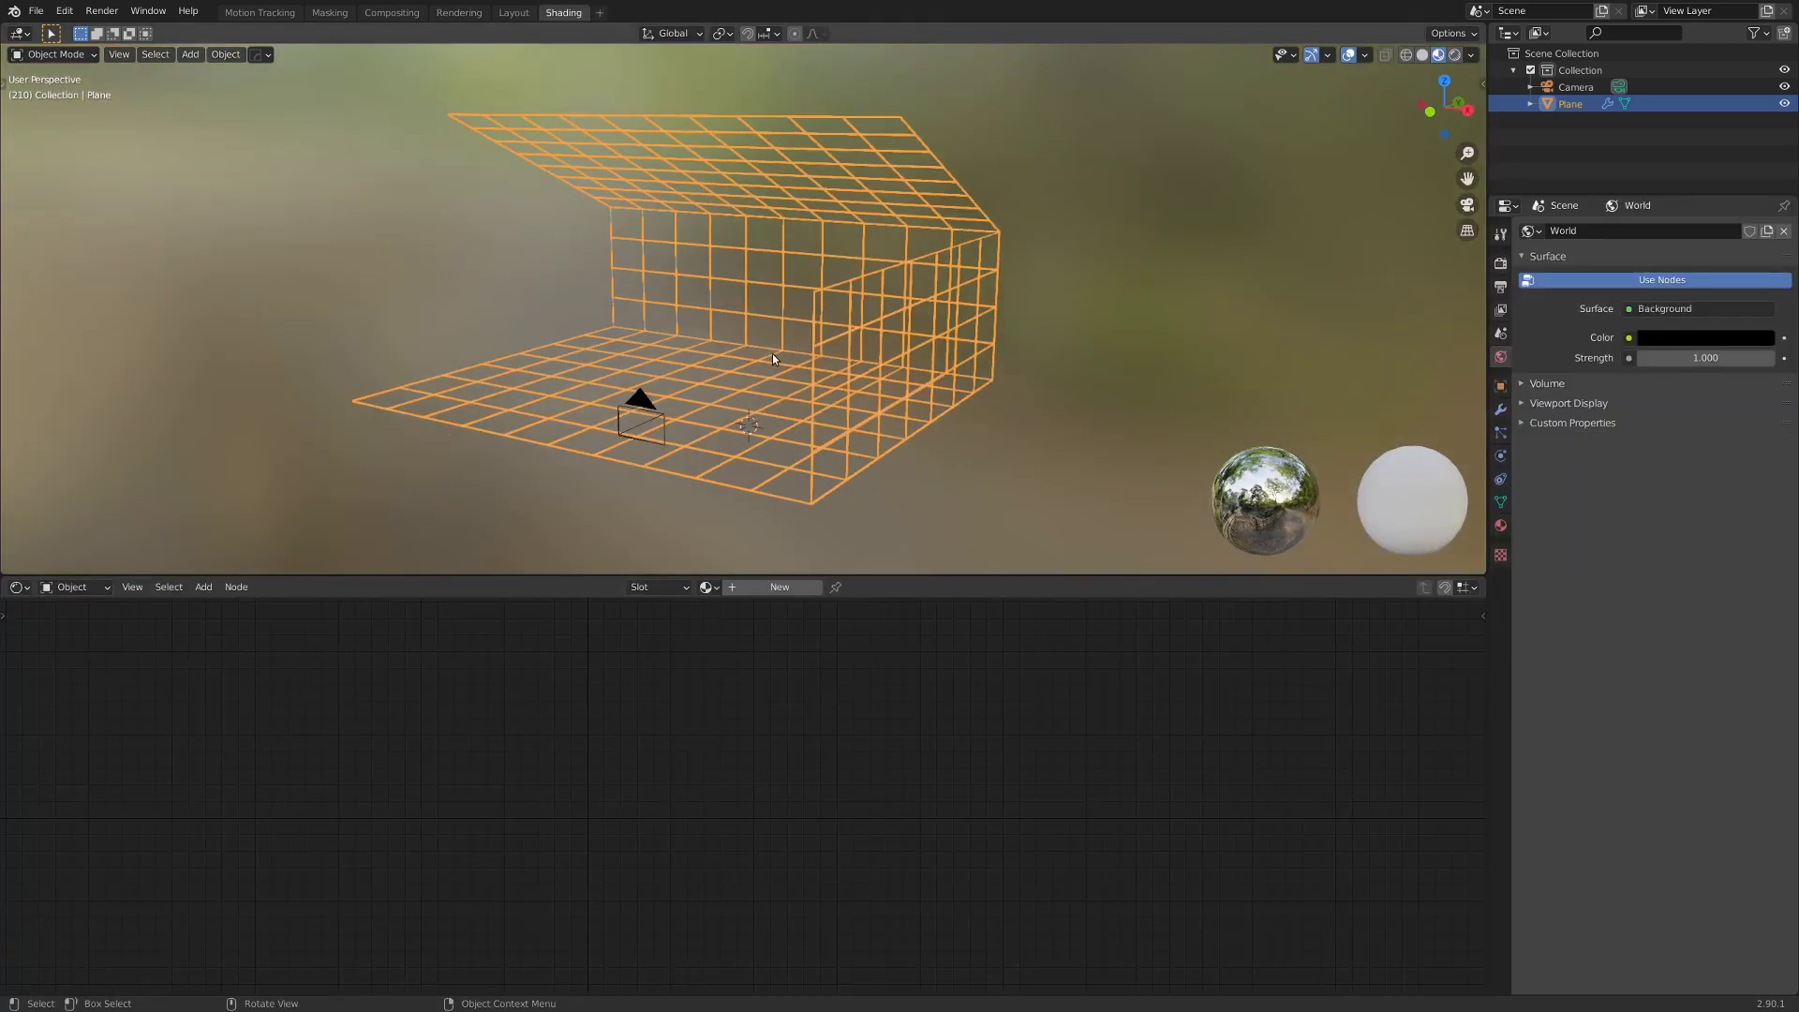
click(770, 587)
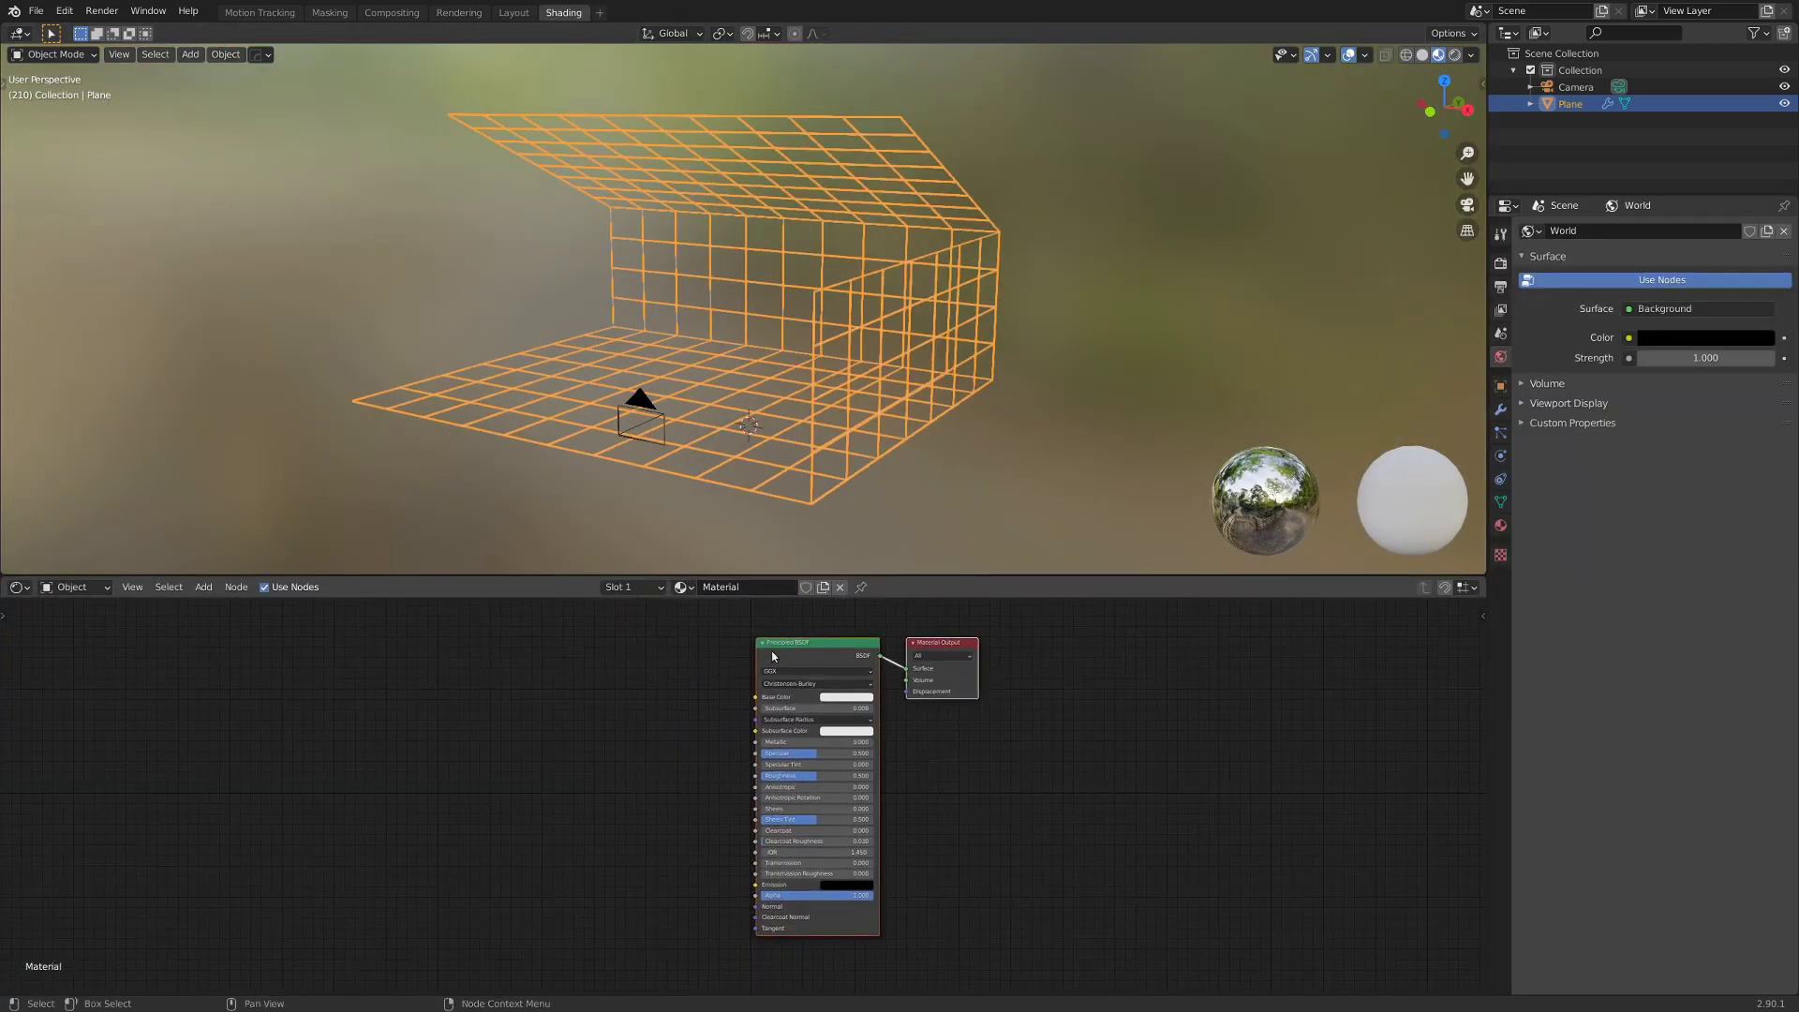
Delete the material's Principled BSDF node and add an Emission shader in its place.
drag(810, 656, 743, 662)
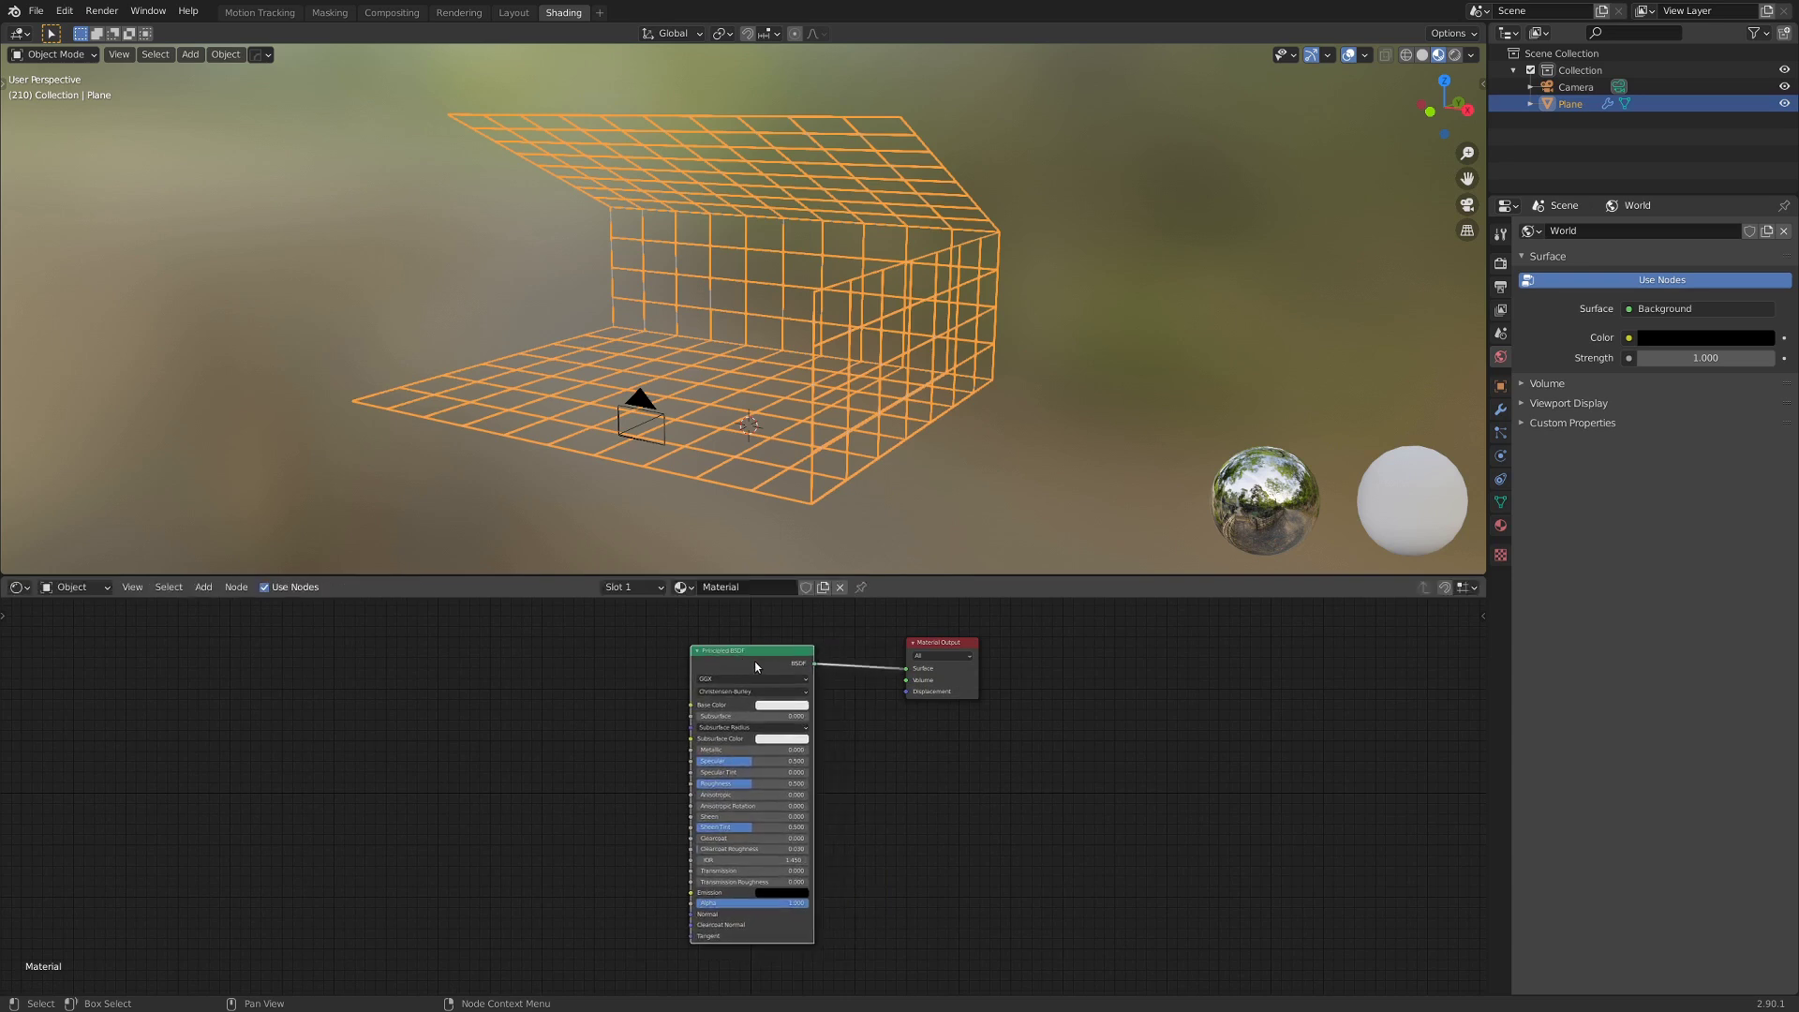
key(Delete)
middle_drag(580, 710, 651, 740)
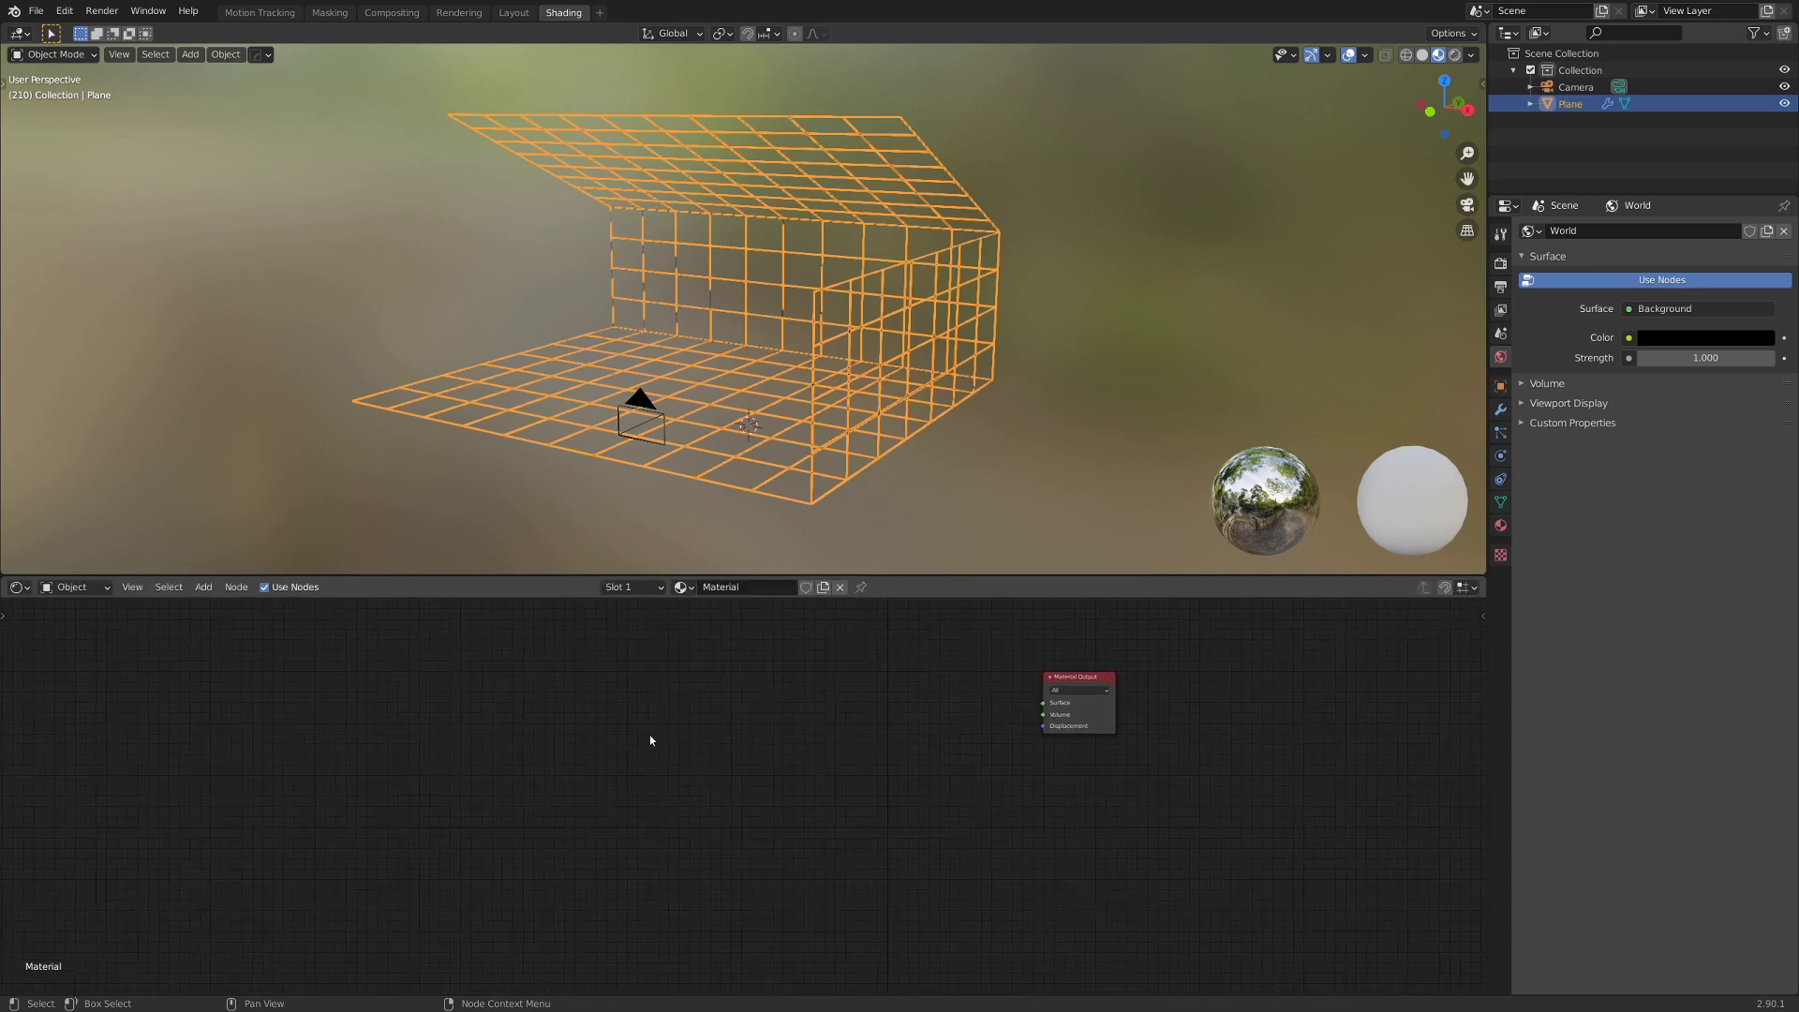
key(shift+a)
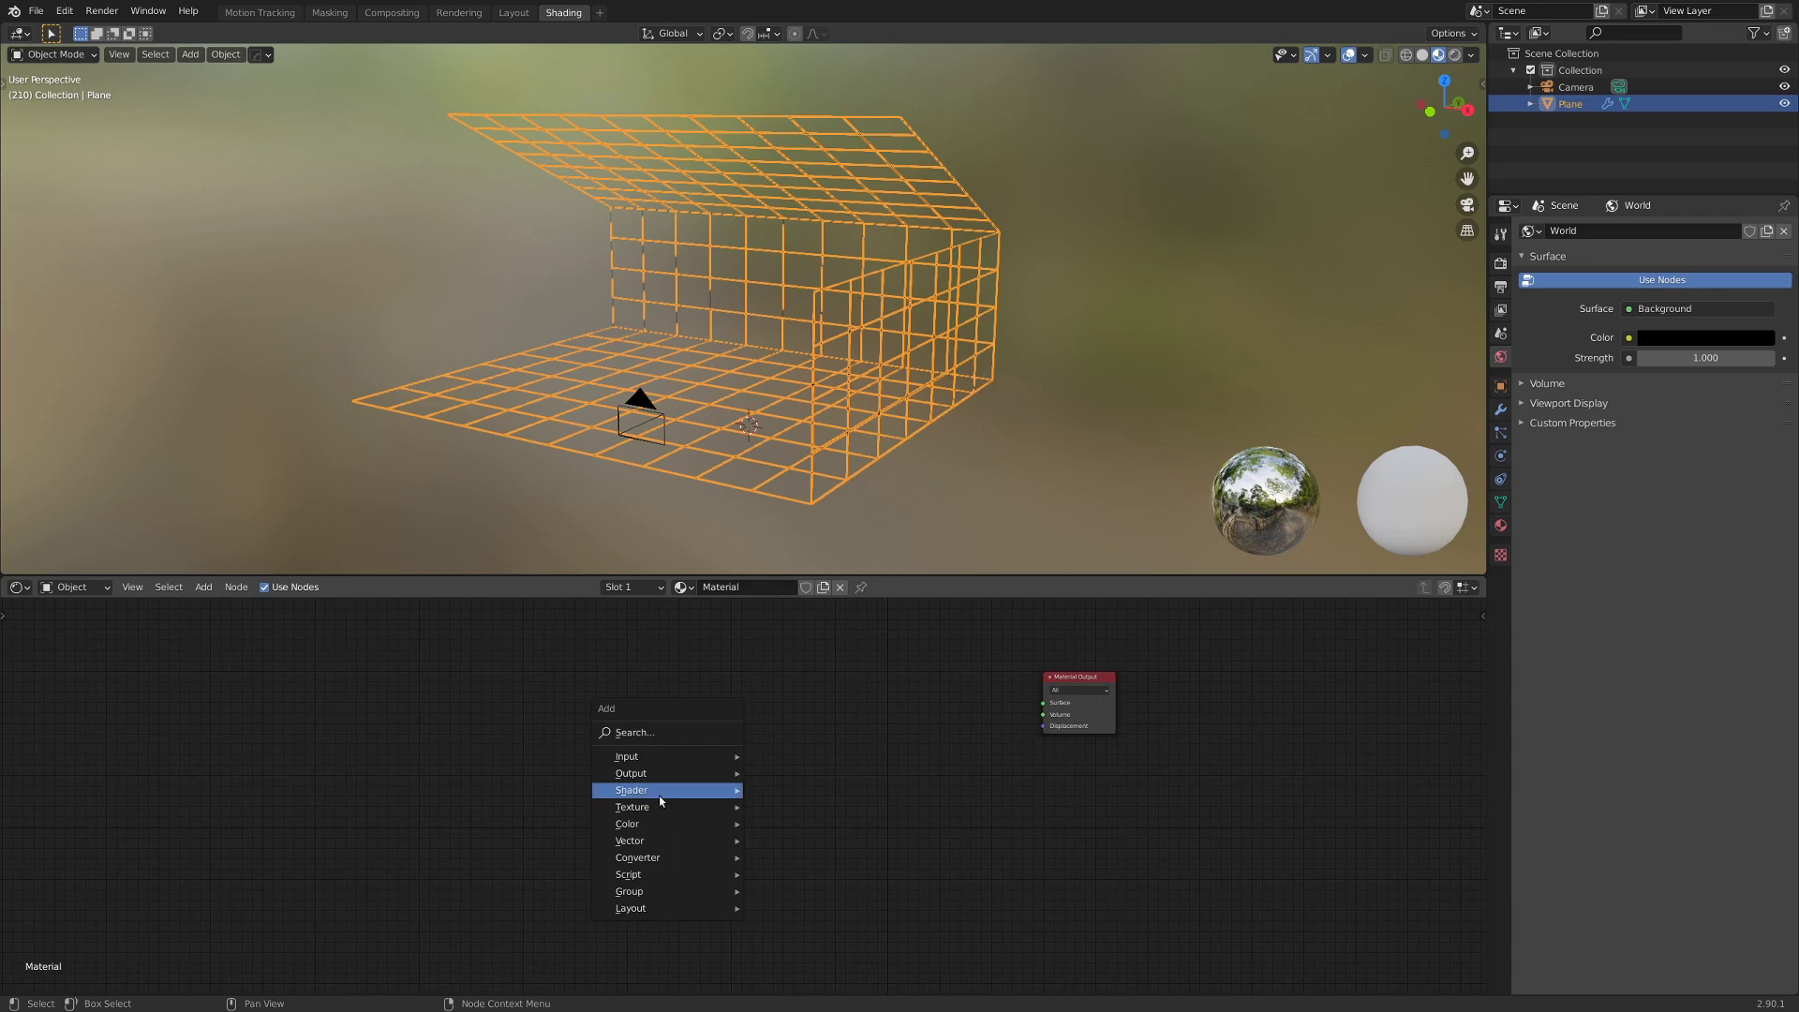
mouse_move(647, 790)
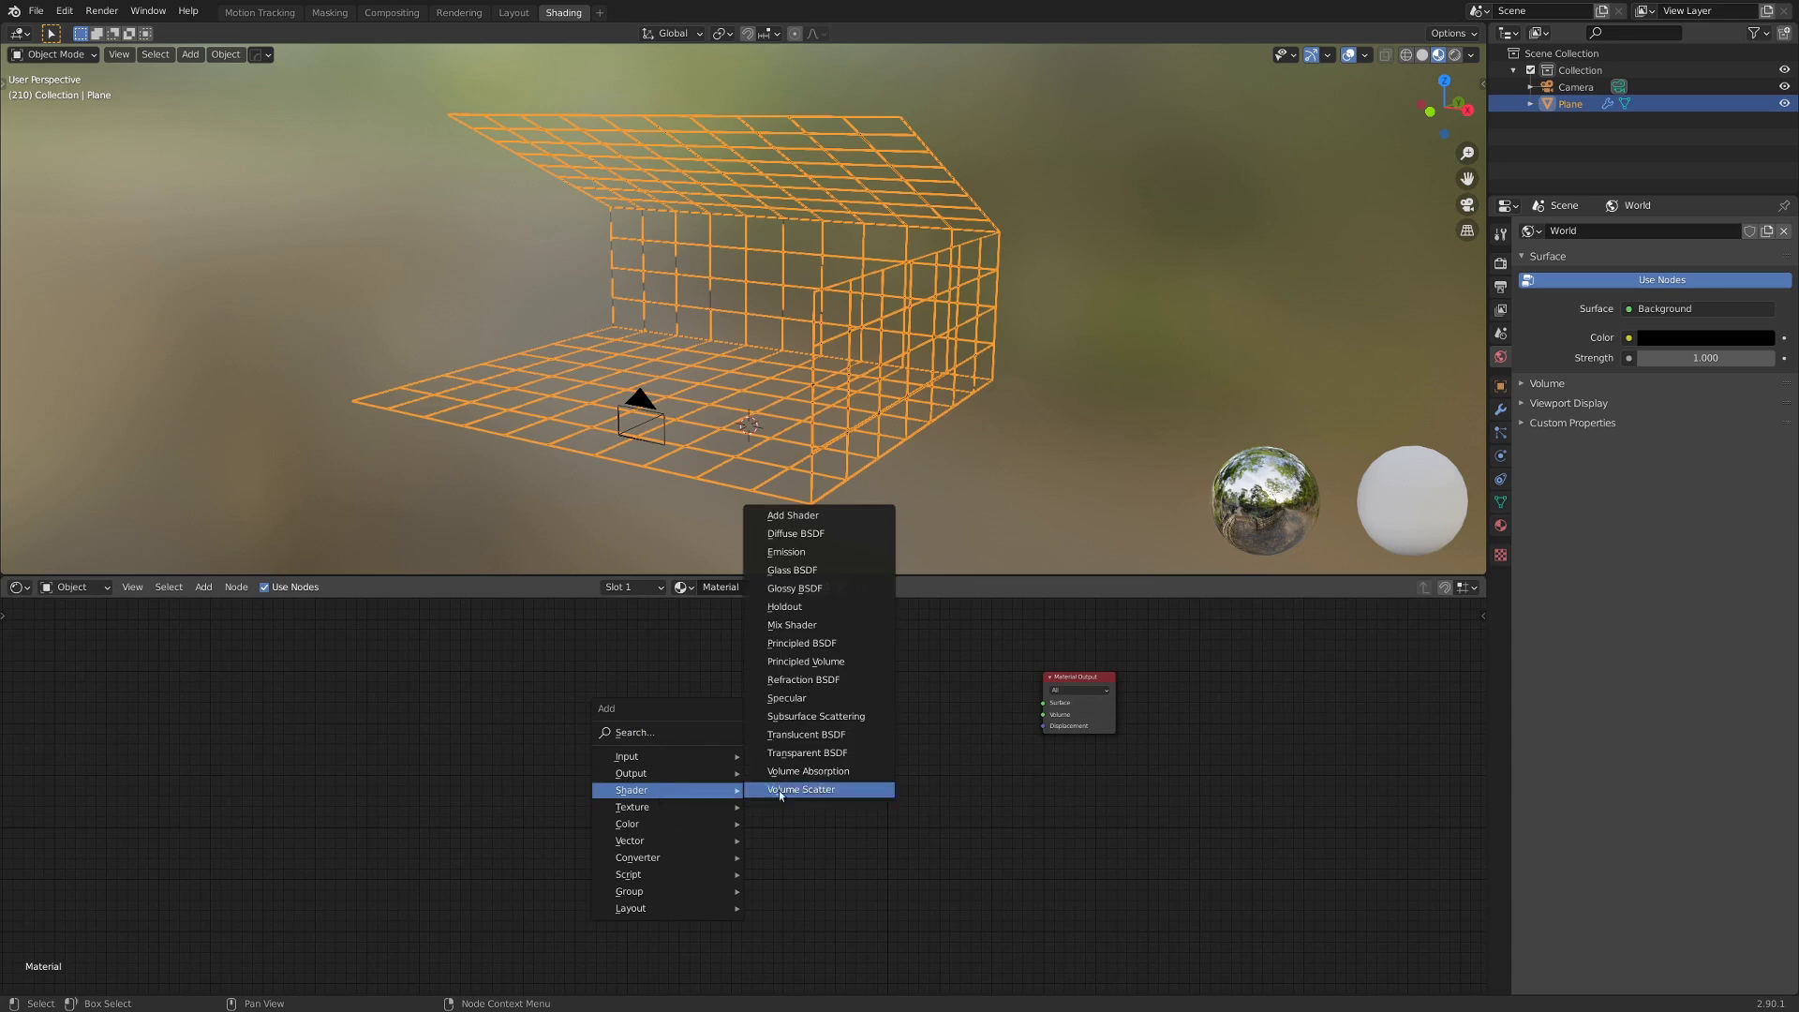
click(812, 553)
click(714, 757)
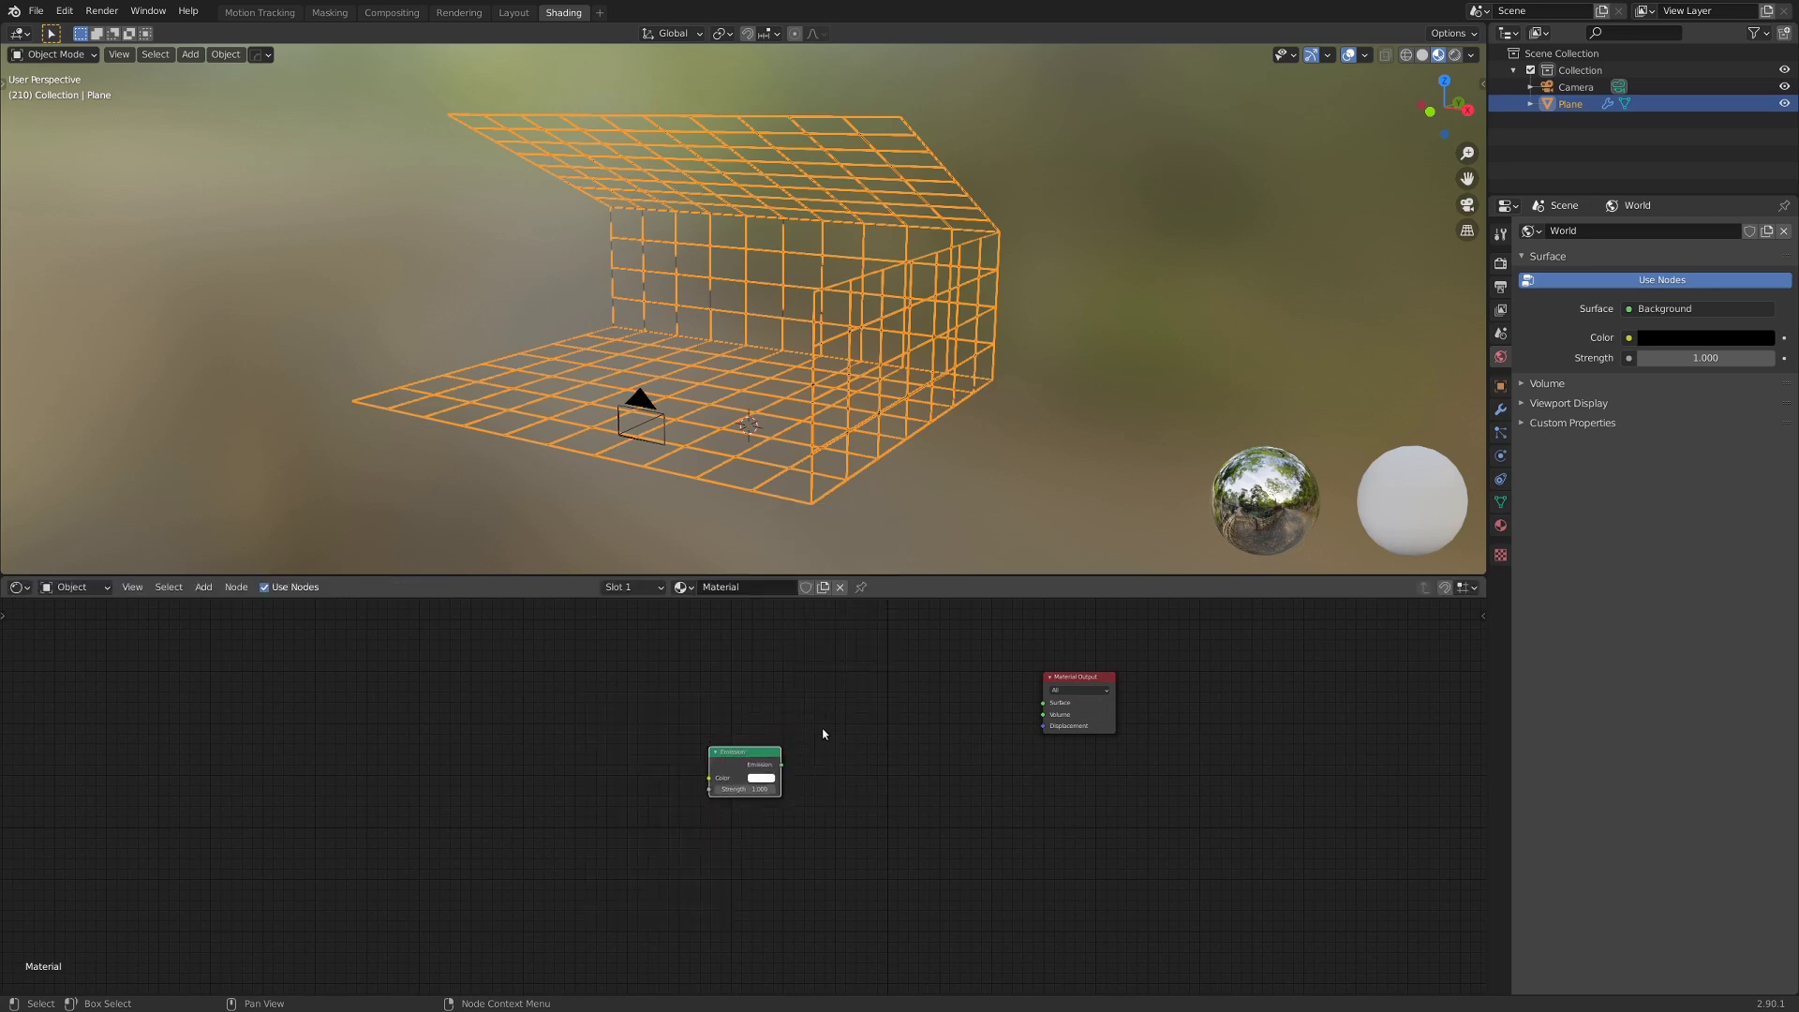
Add a Transparent BSDF node directly above the Emission node.
key(shift+a)
mouse_move(825, 730)
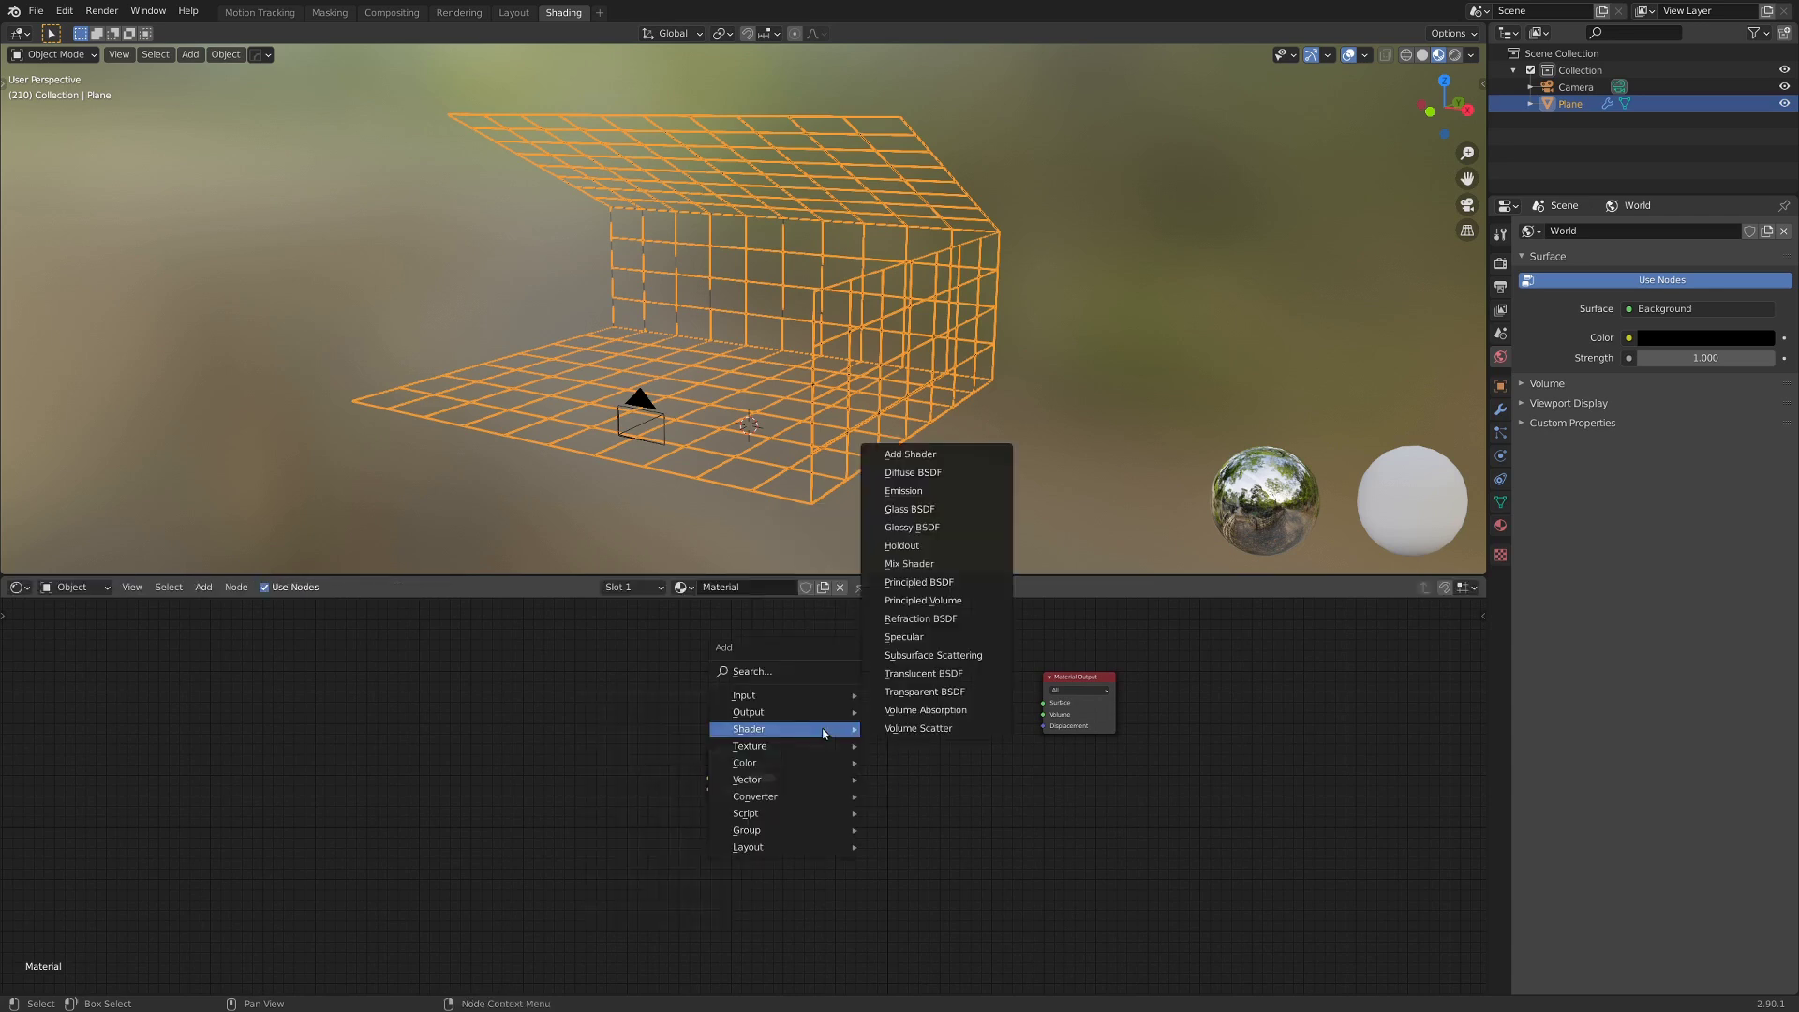
click(947, 691)
click(722, 693)
scroll(717, 825, up, 2)
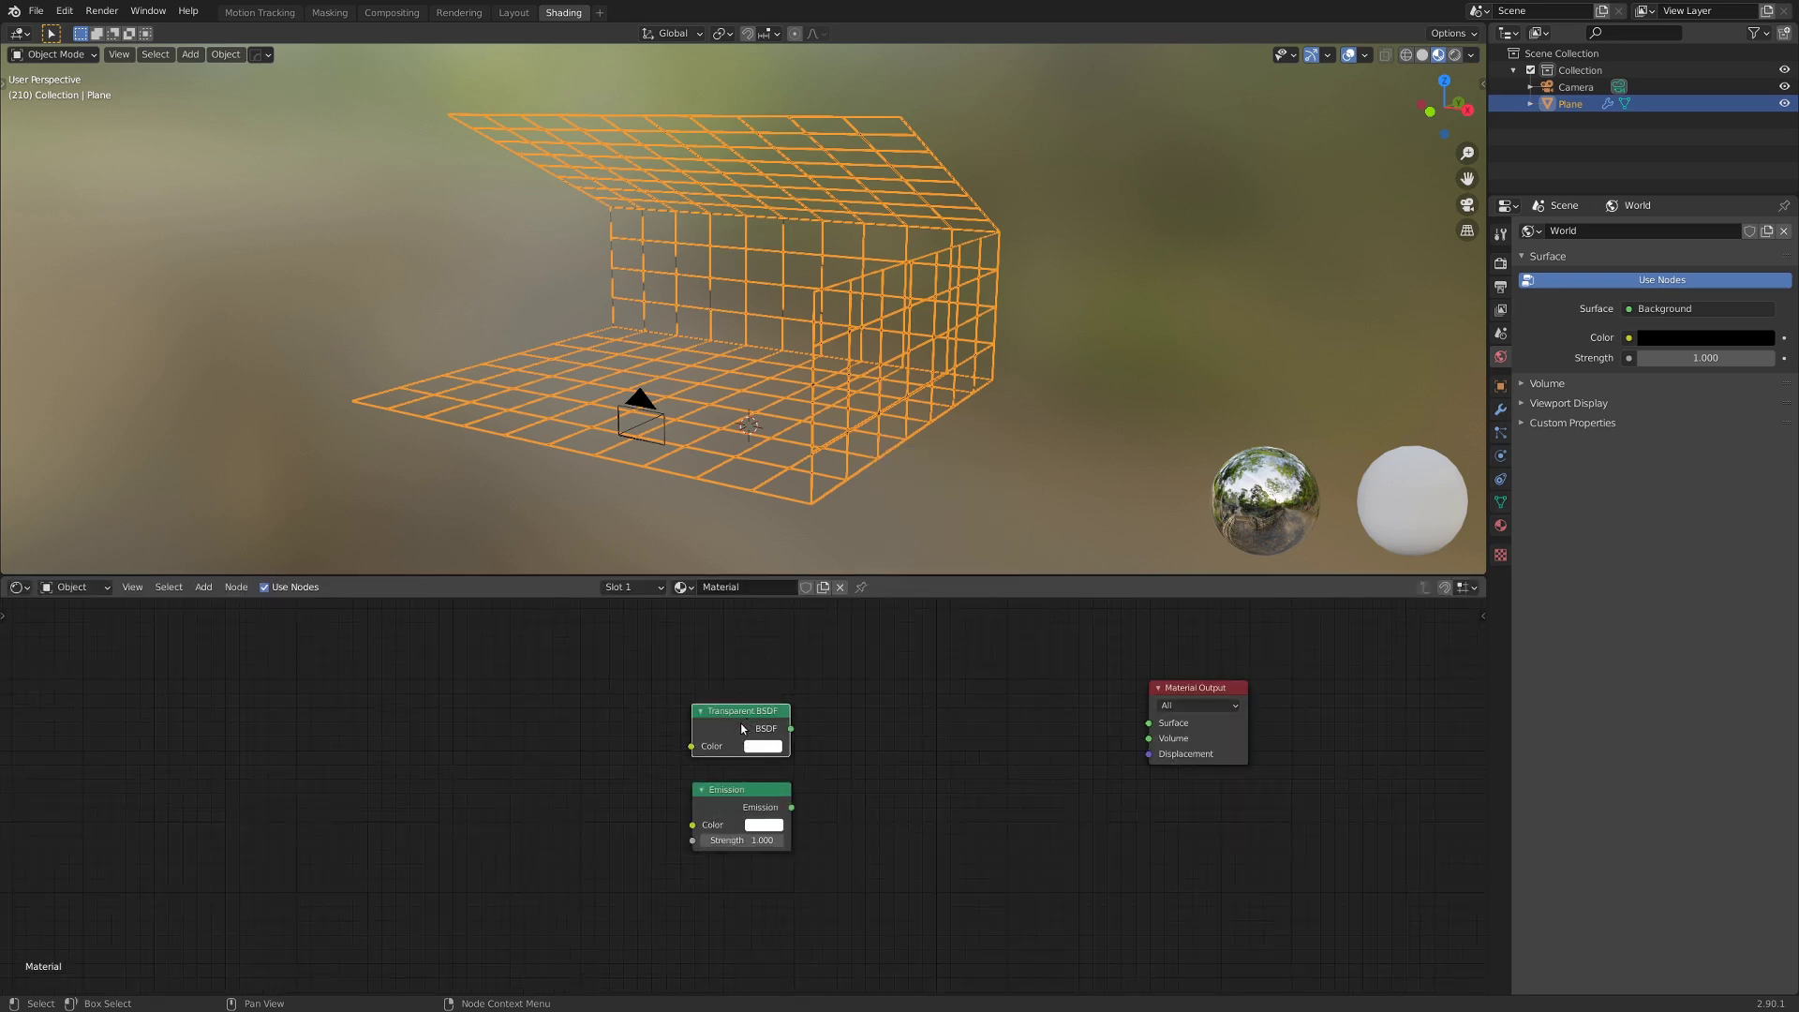
Blend the Transparent BSDF and Emission with a Mix Shader and connect it to the Material Output's Surface.
ctrl+shift+right_drag(739, 719, 751, 832)
drag(915, 765, 931, 711)
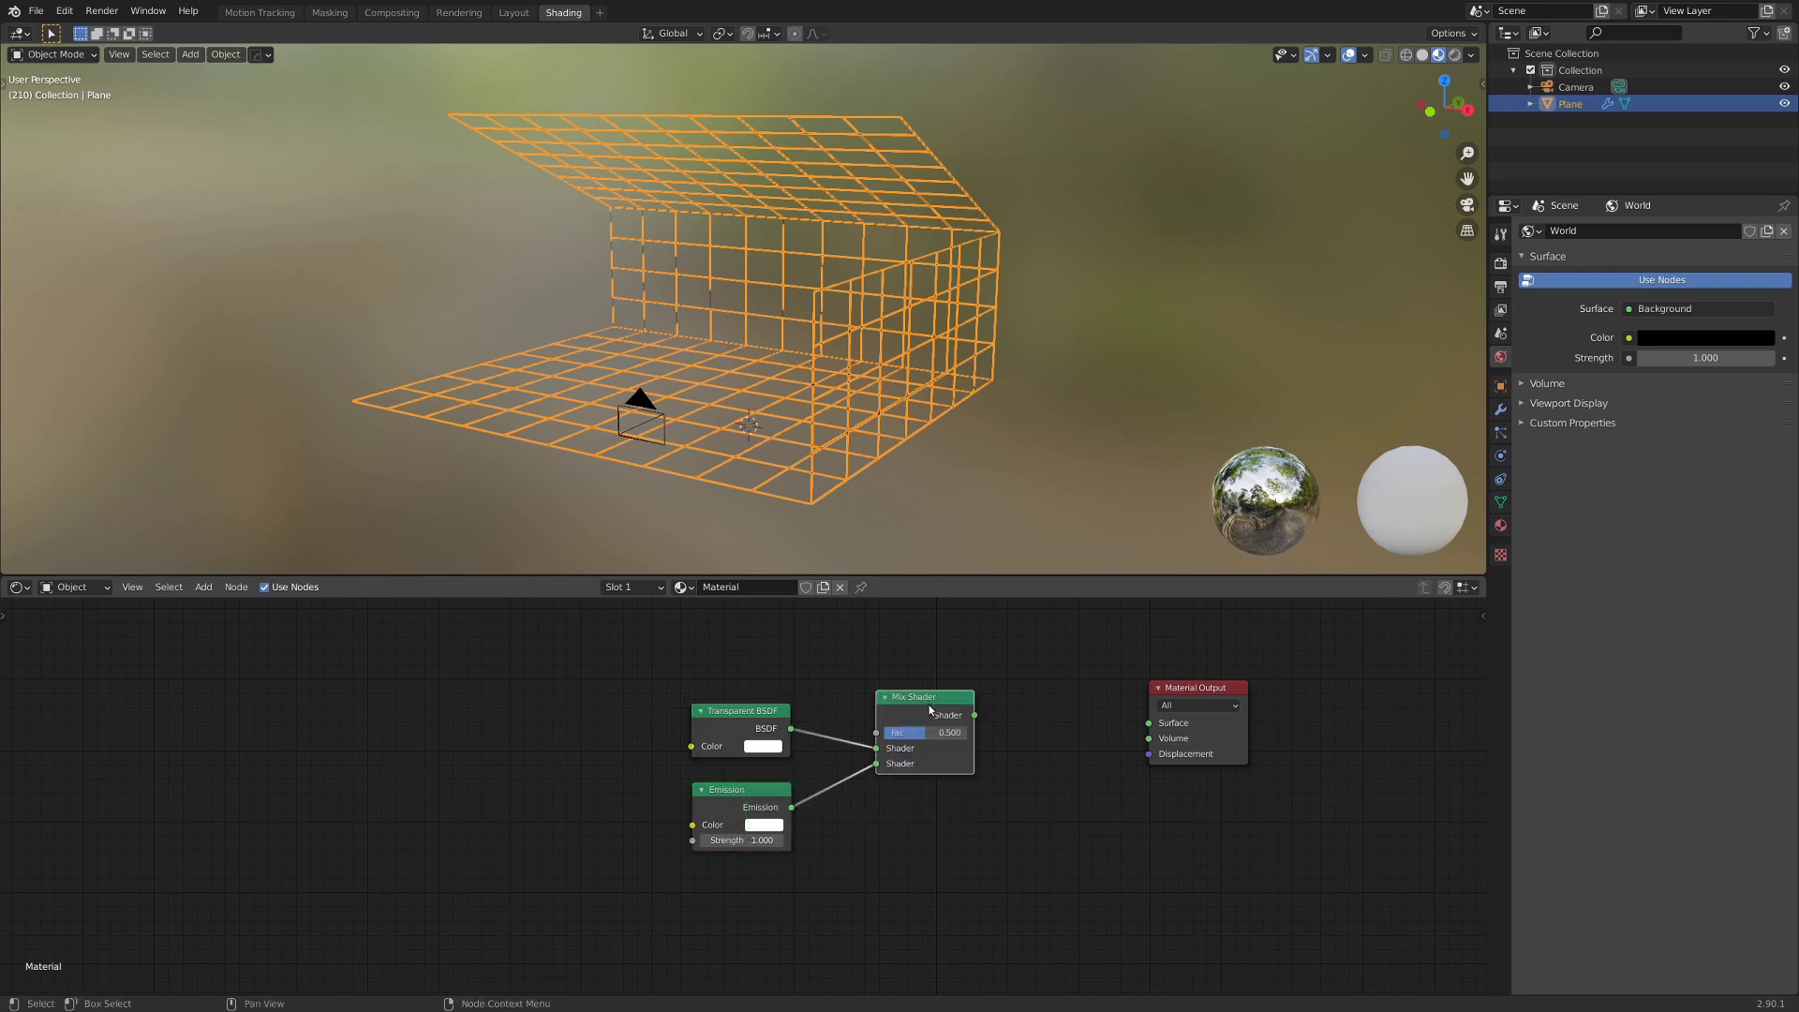
ctrl+shift+click(938, 764)
drag(583, 678, 684, 726)
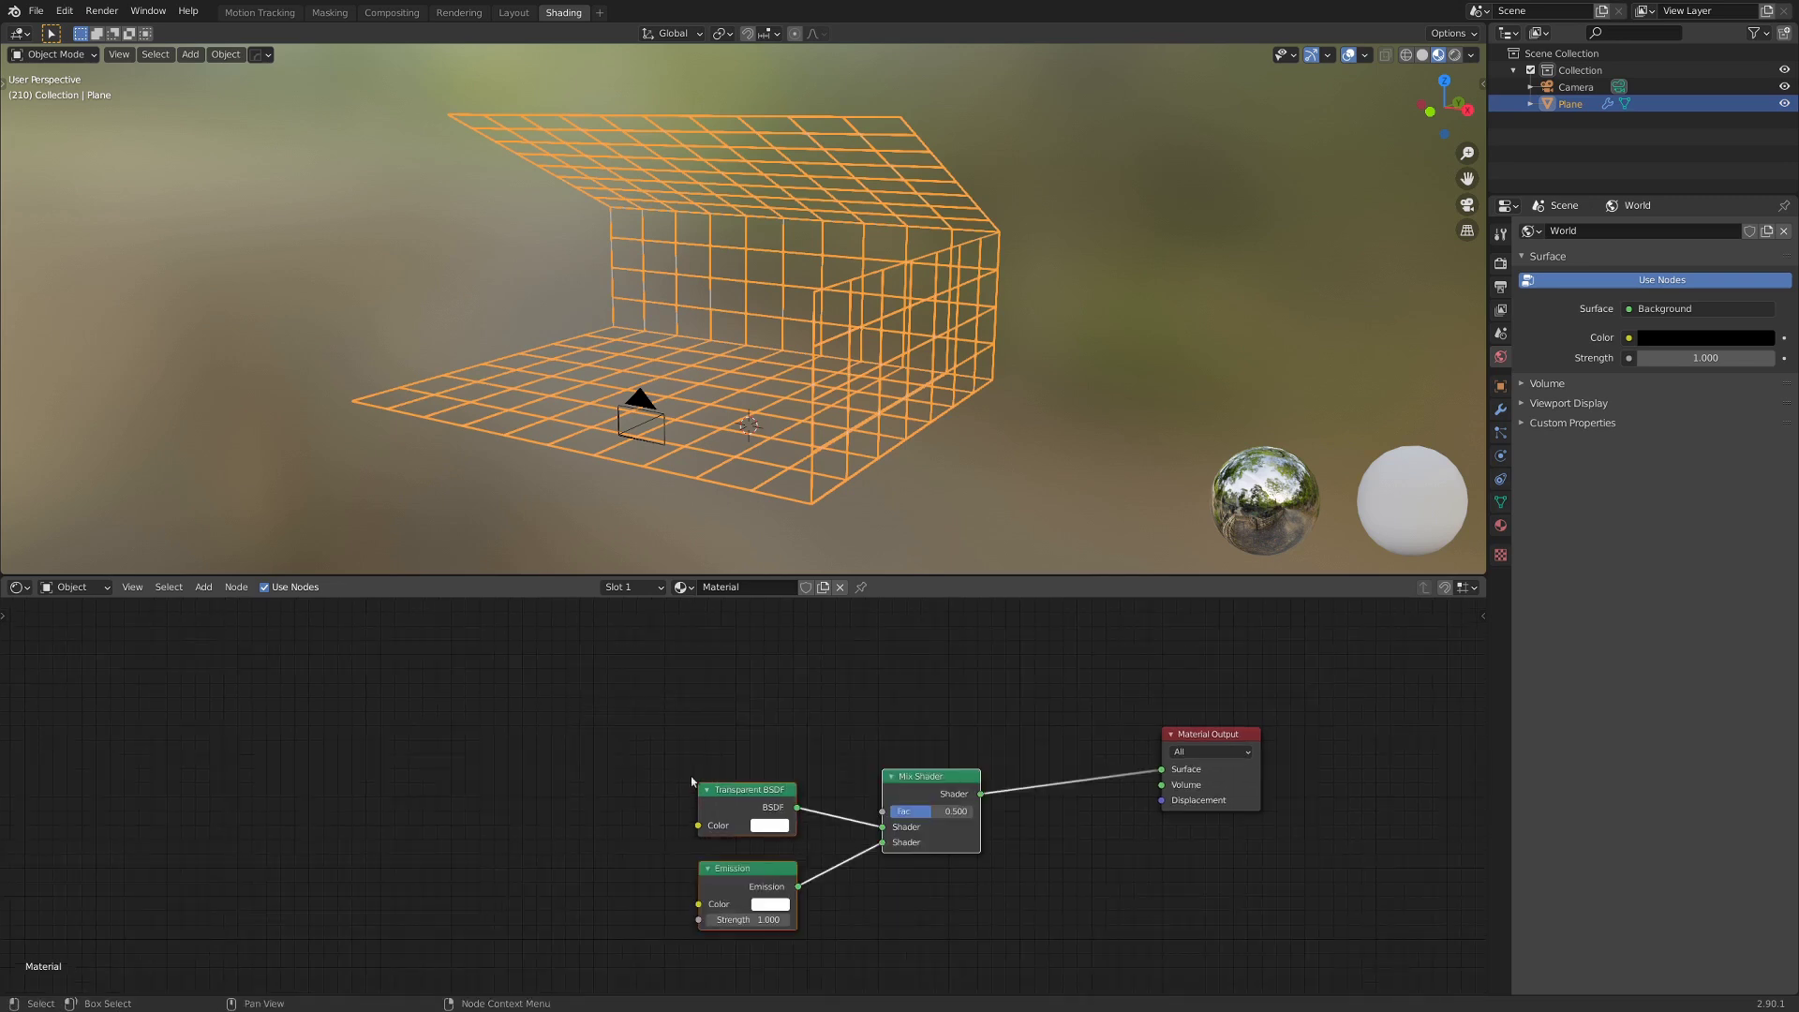
middle_drag(656, 776, 758, 808)
click(667, 729)
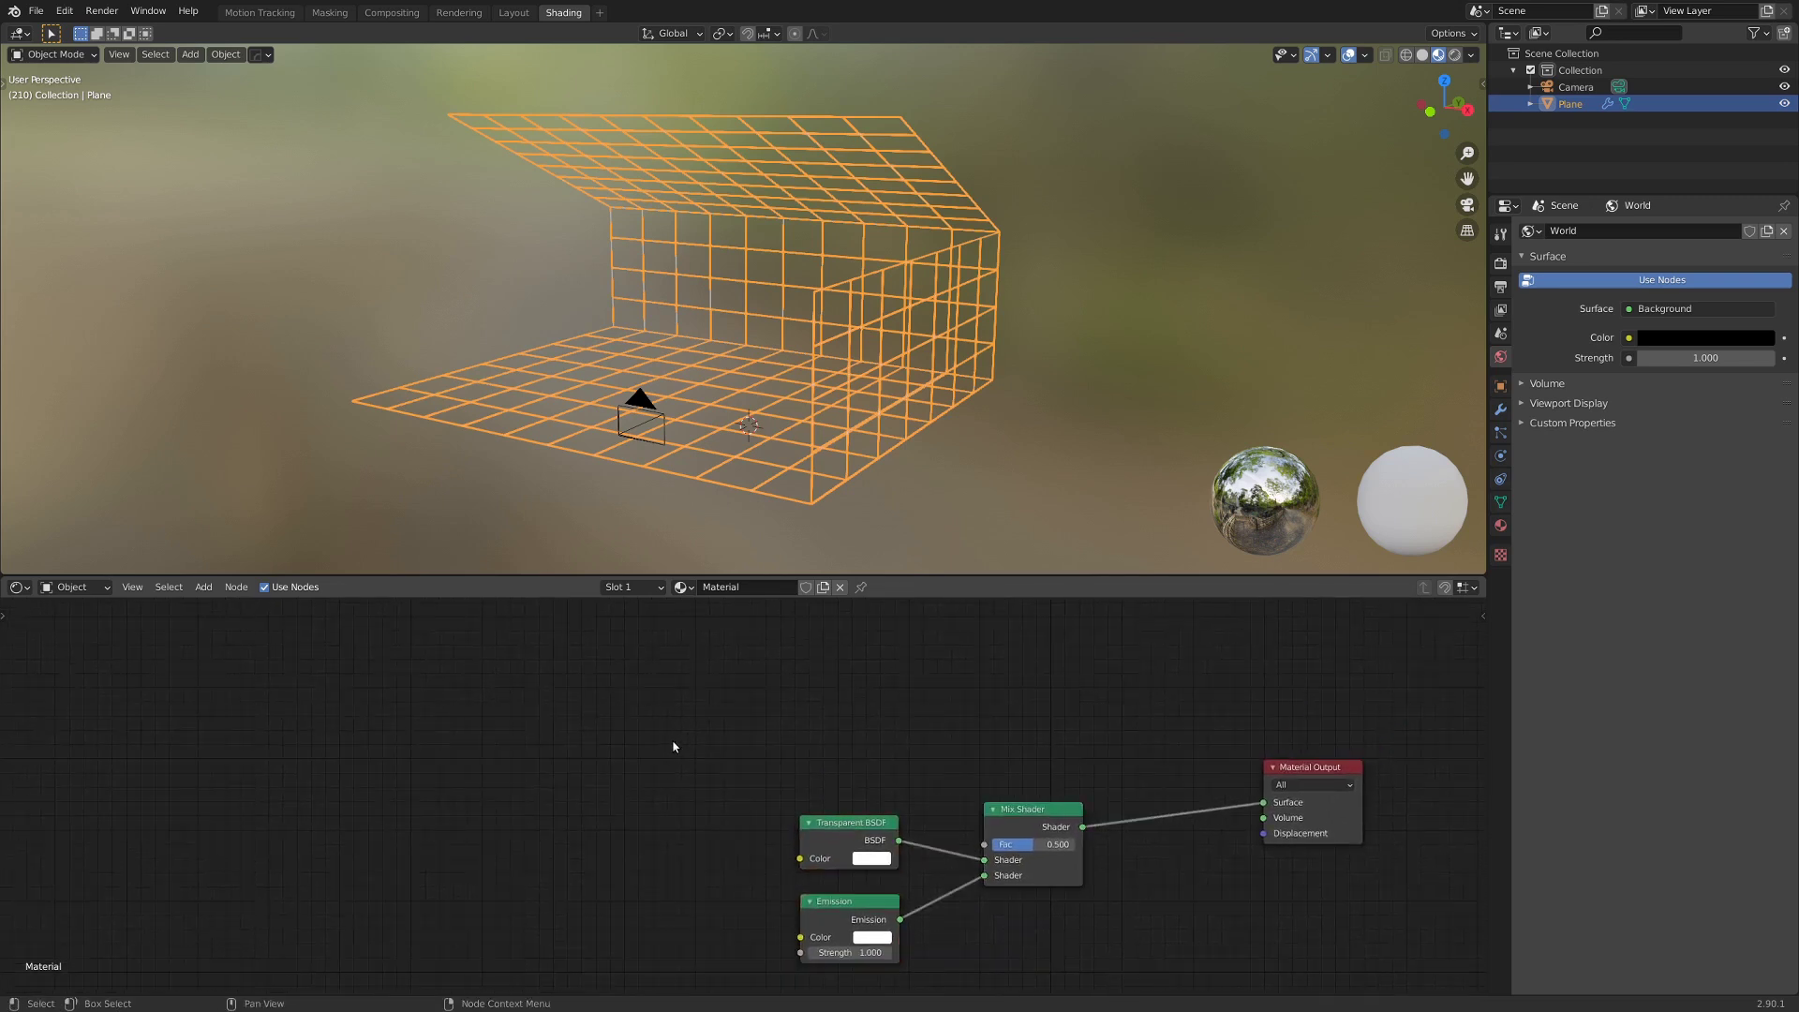
Add Texture Coordinate and Mapping nodes without an Image Texture, and feed the Generated coordinates into the Mapping vector.
click(830, 827)
key(ctrl+t)
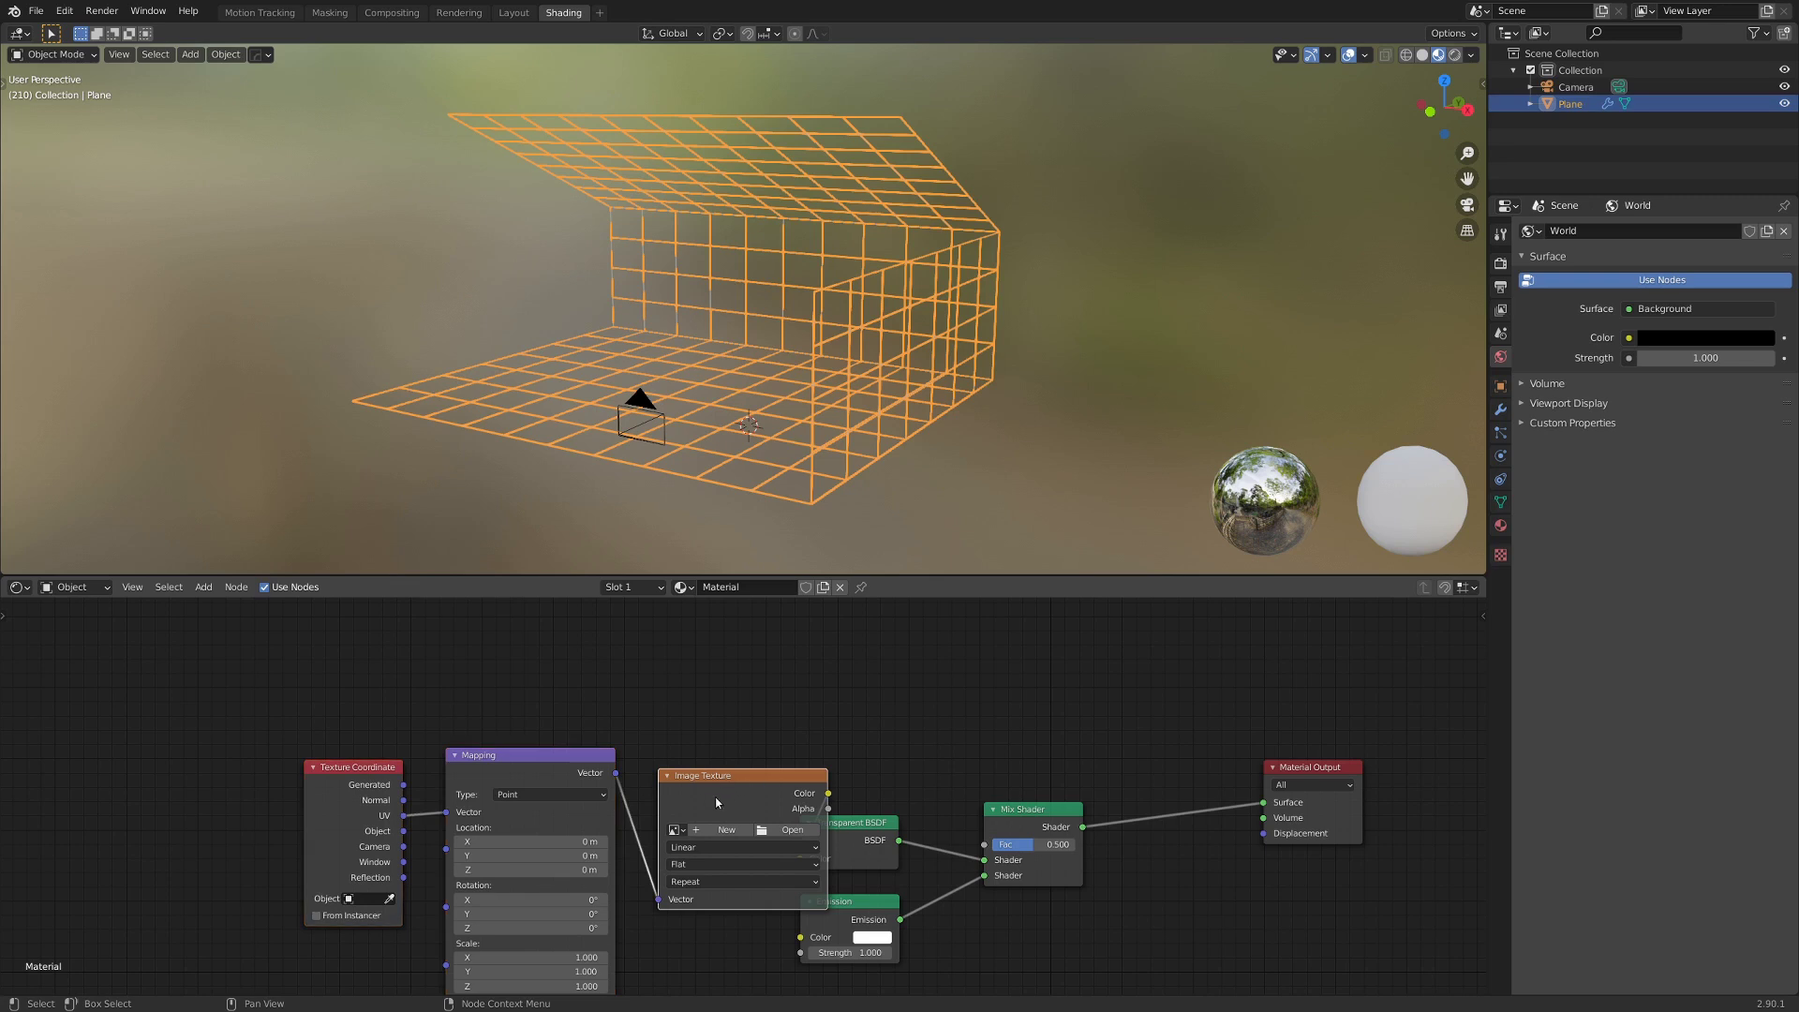
key(x)
drag(200, 783, 525, 862)
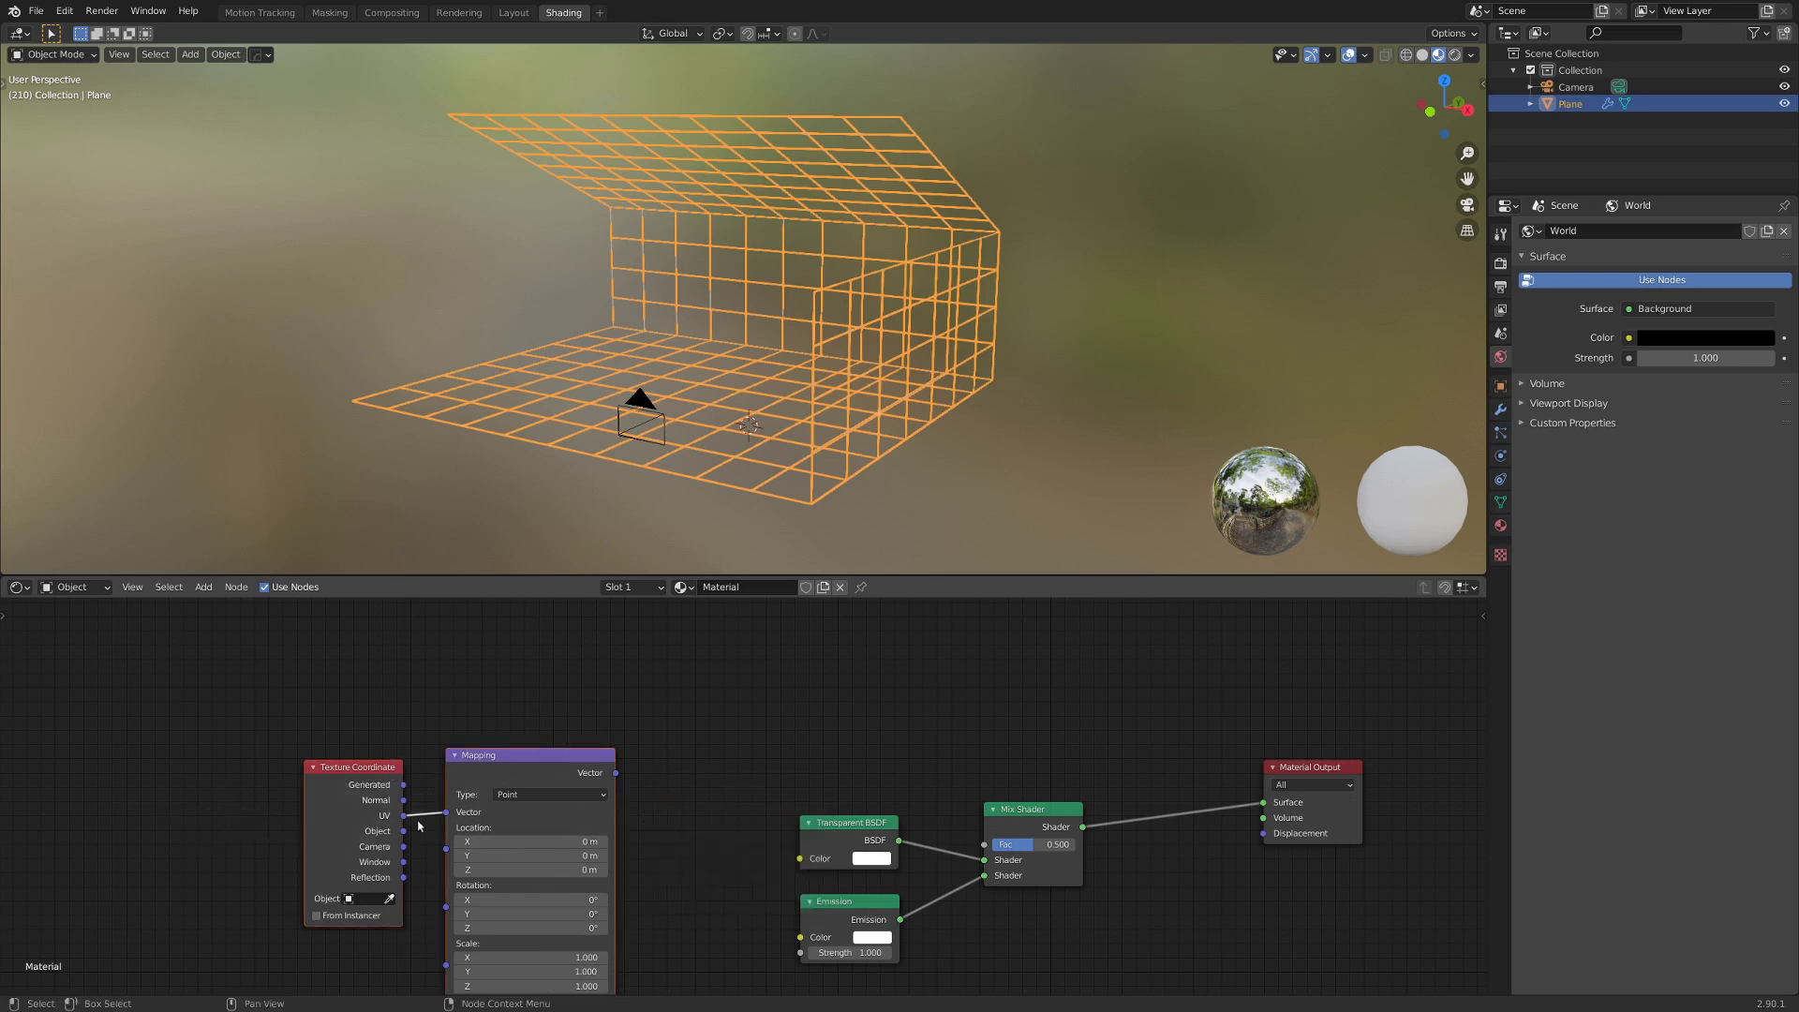
key(g)
click(456, 730)
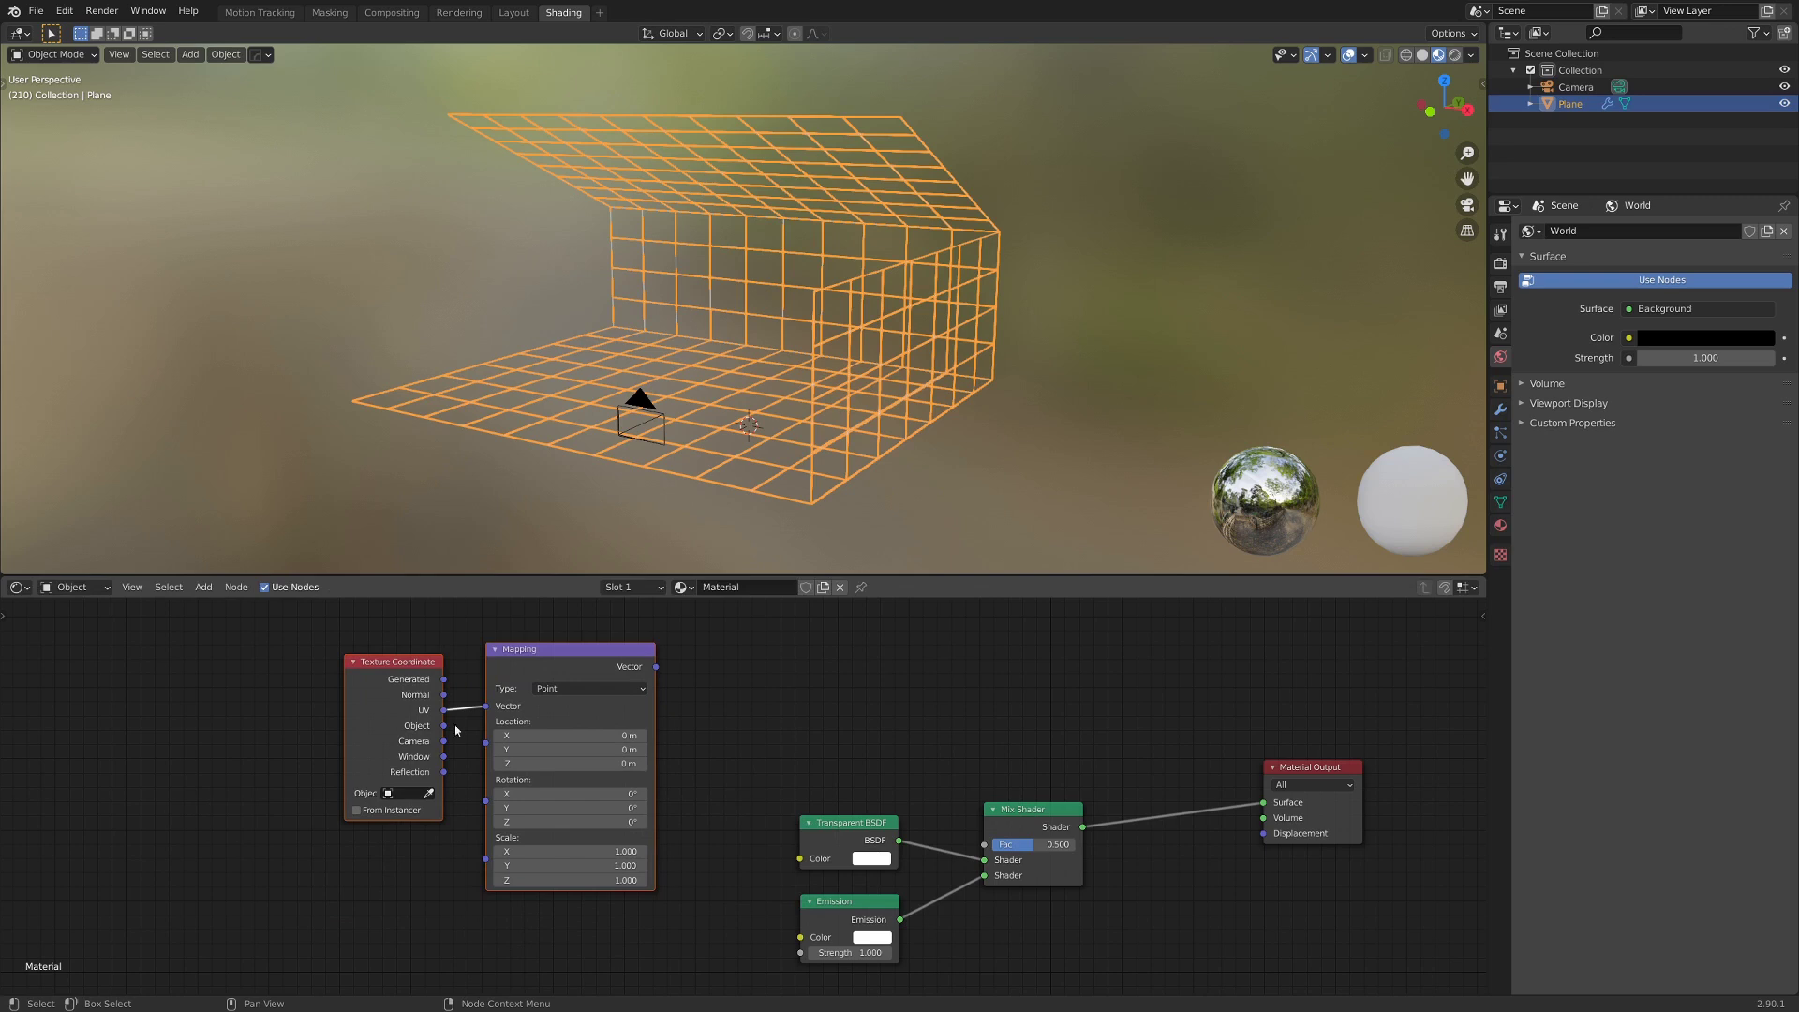
drag(445, 680, 531, 693)
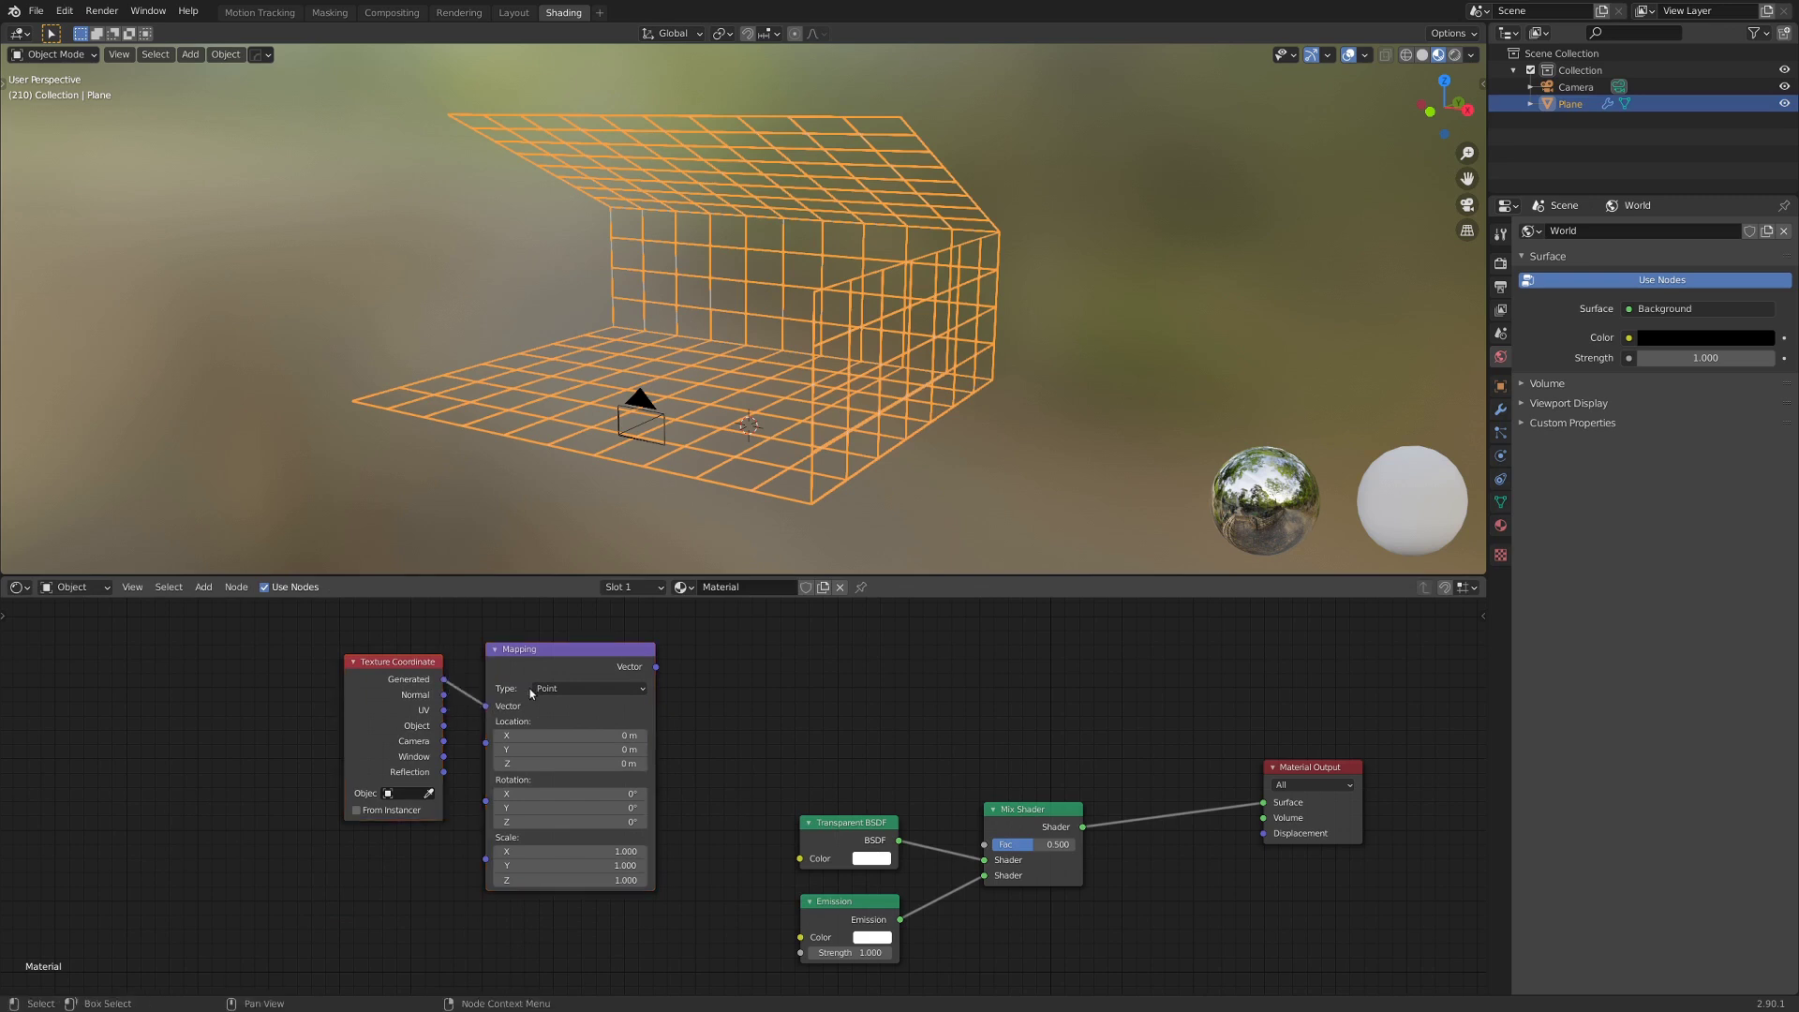
scroll(685, 681, up, 1)
Add a Separate XYZ node beside the Mapping node and connect the Mapping vector output to it.
key(shift+a)
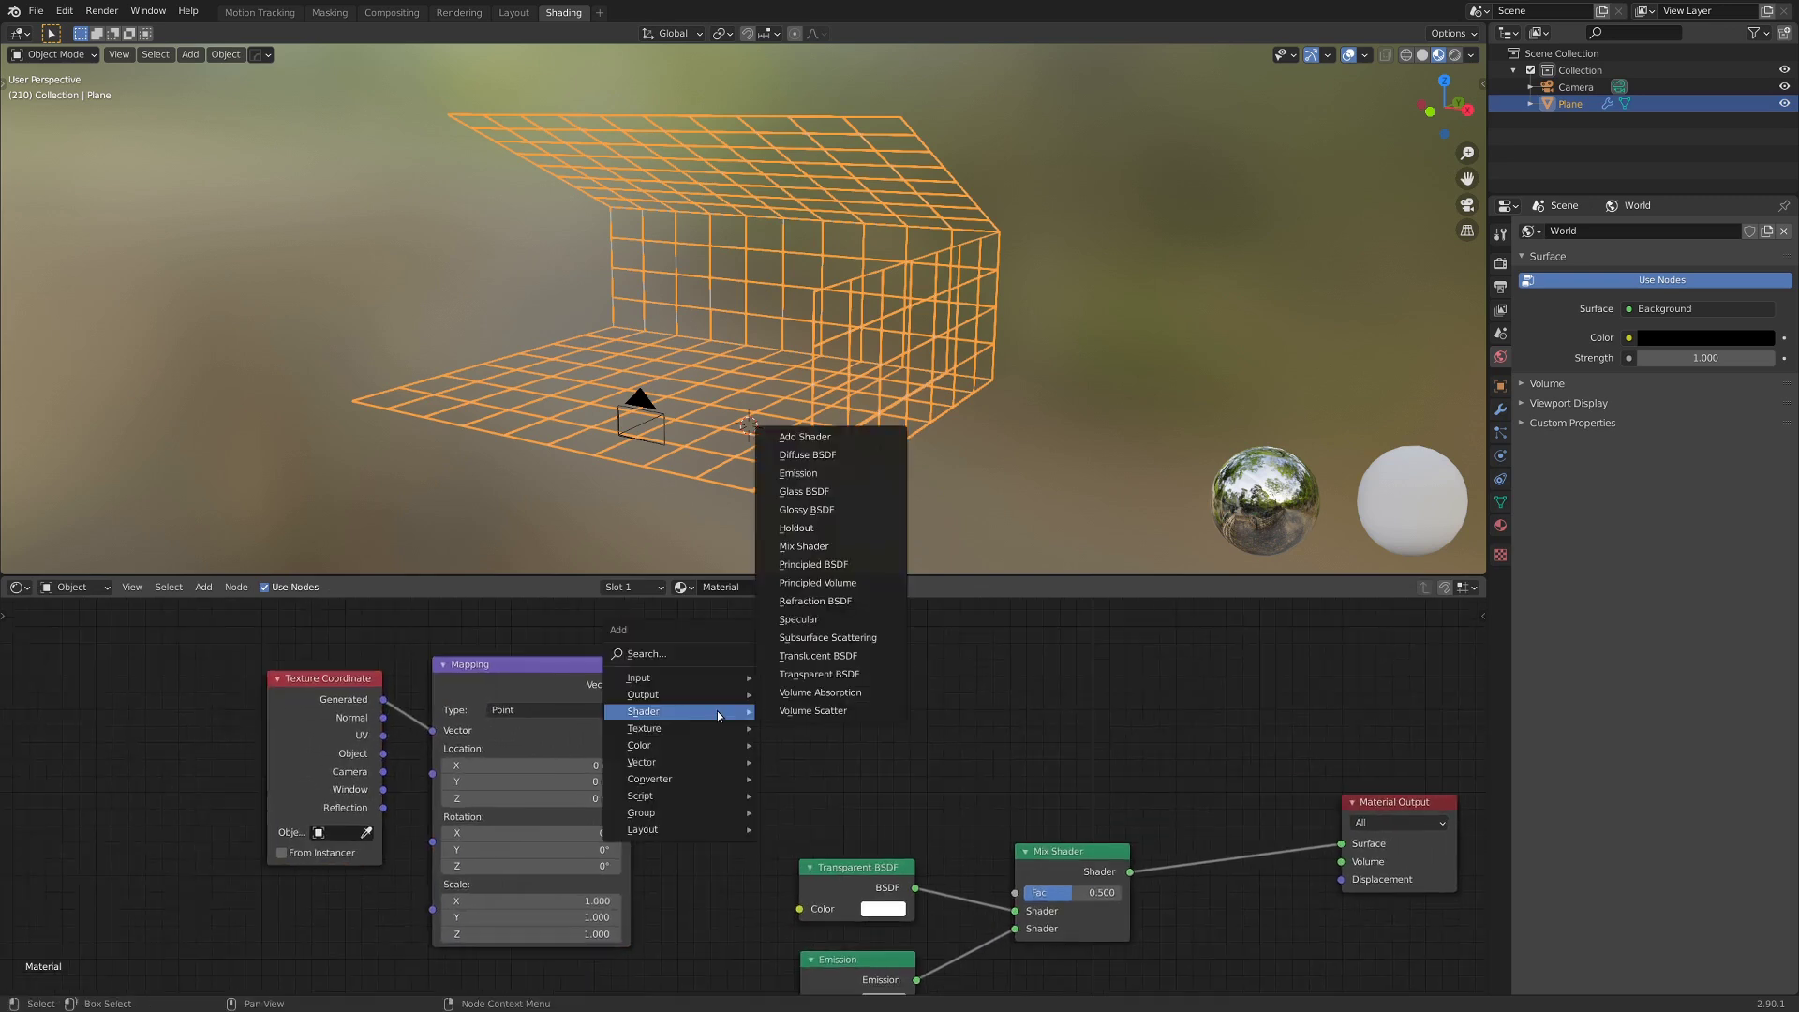
mouse_move(656, 778)
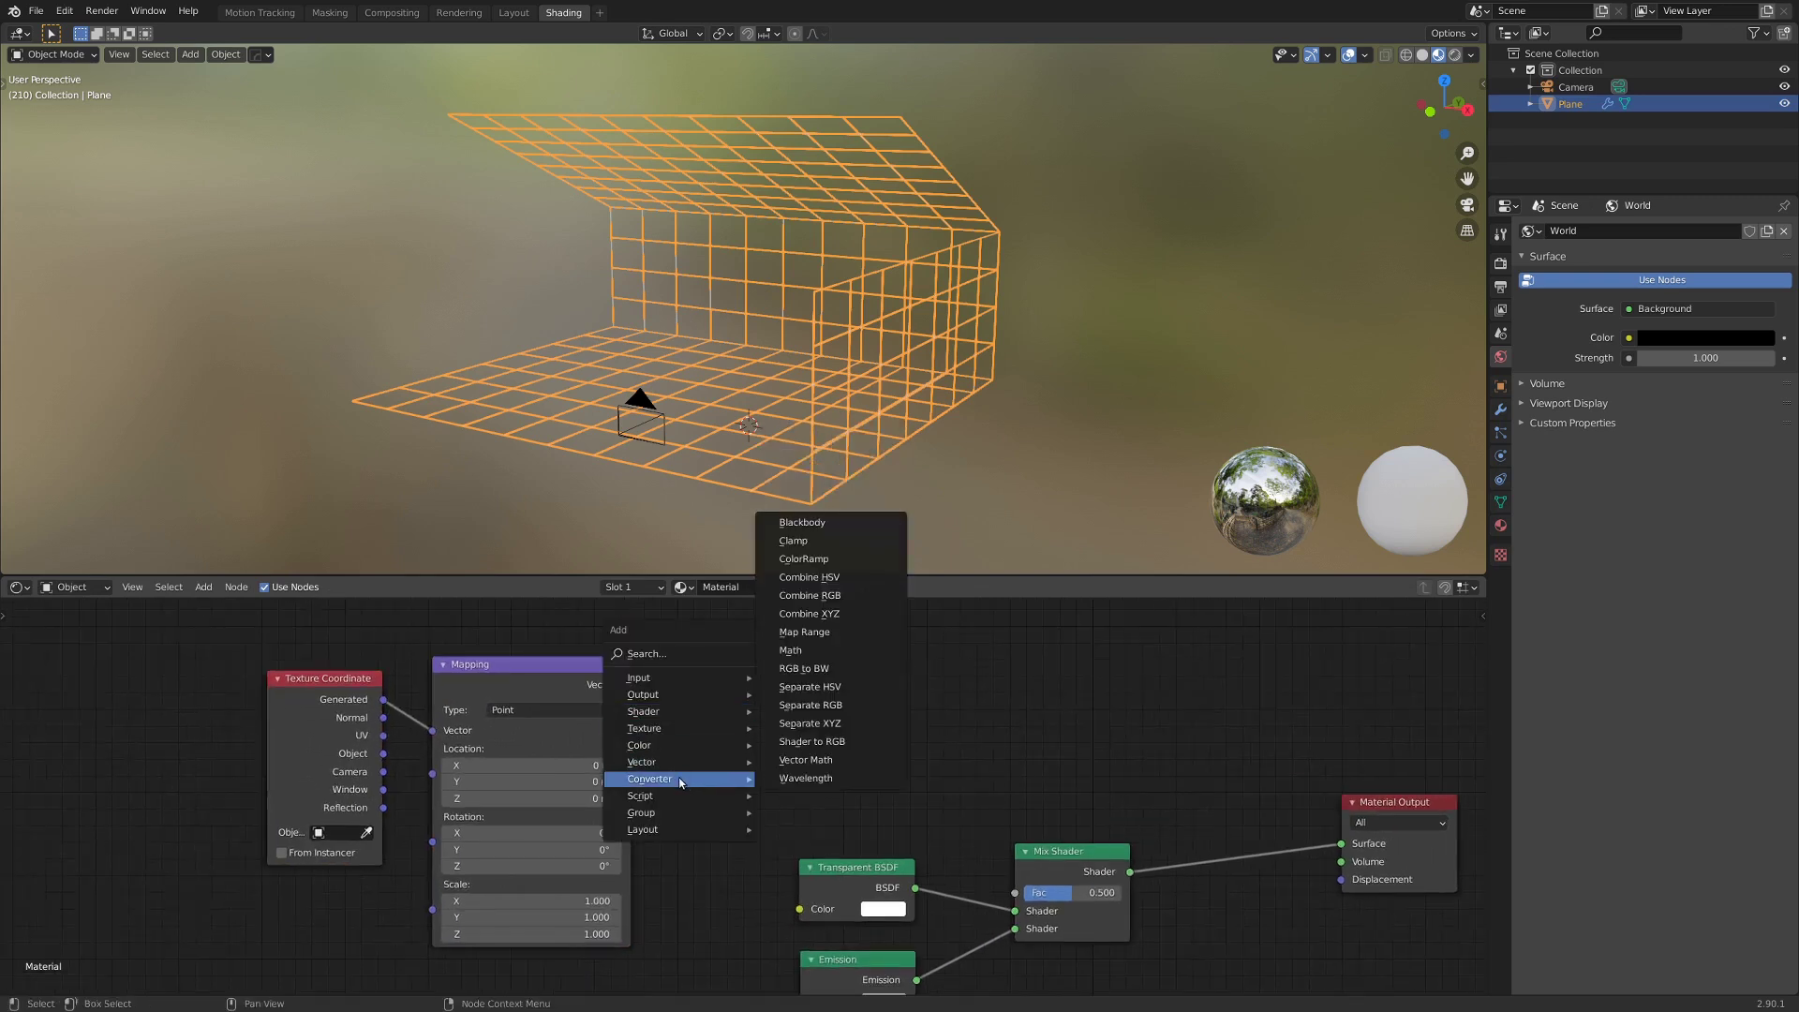
click(872, 724)
click(773, 670)
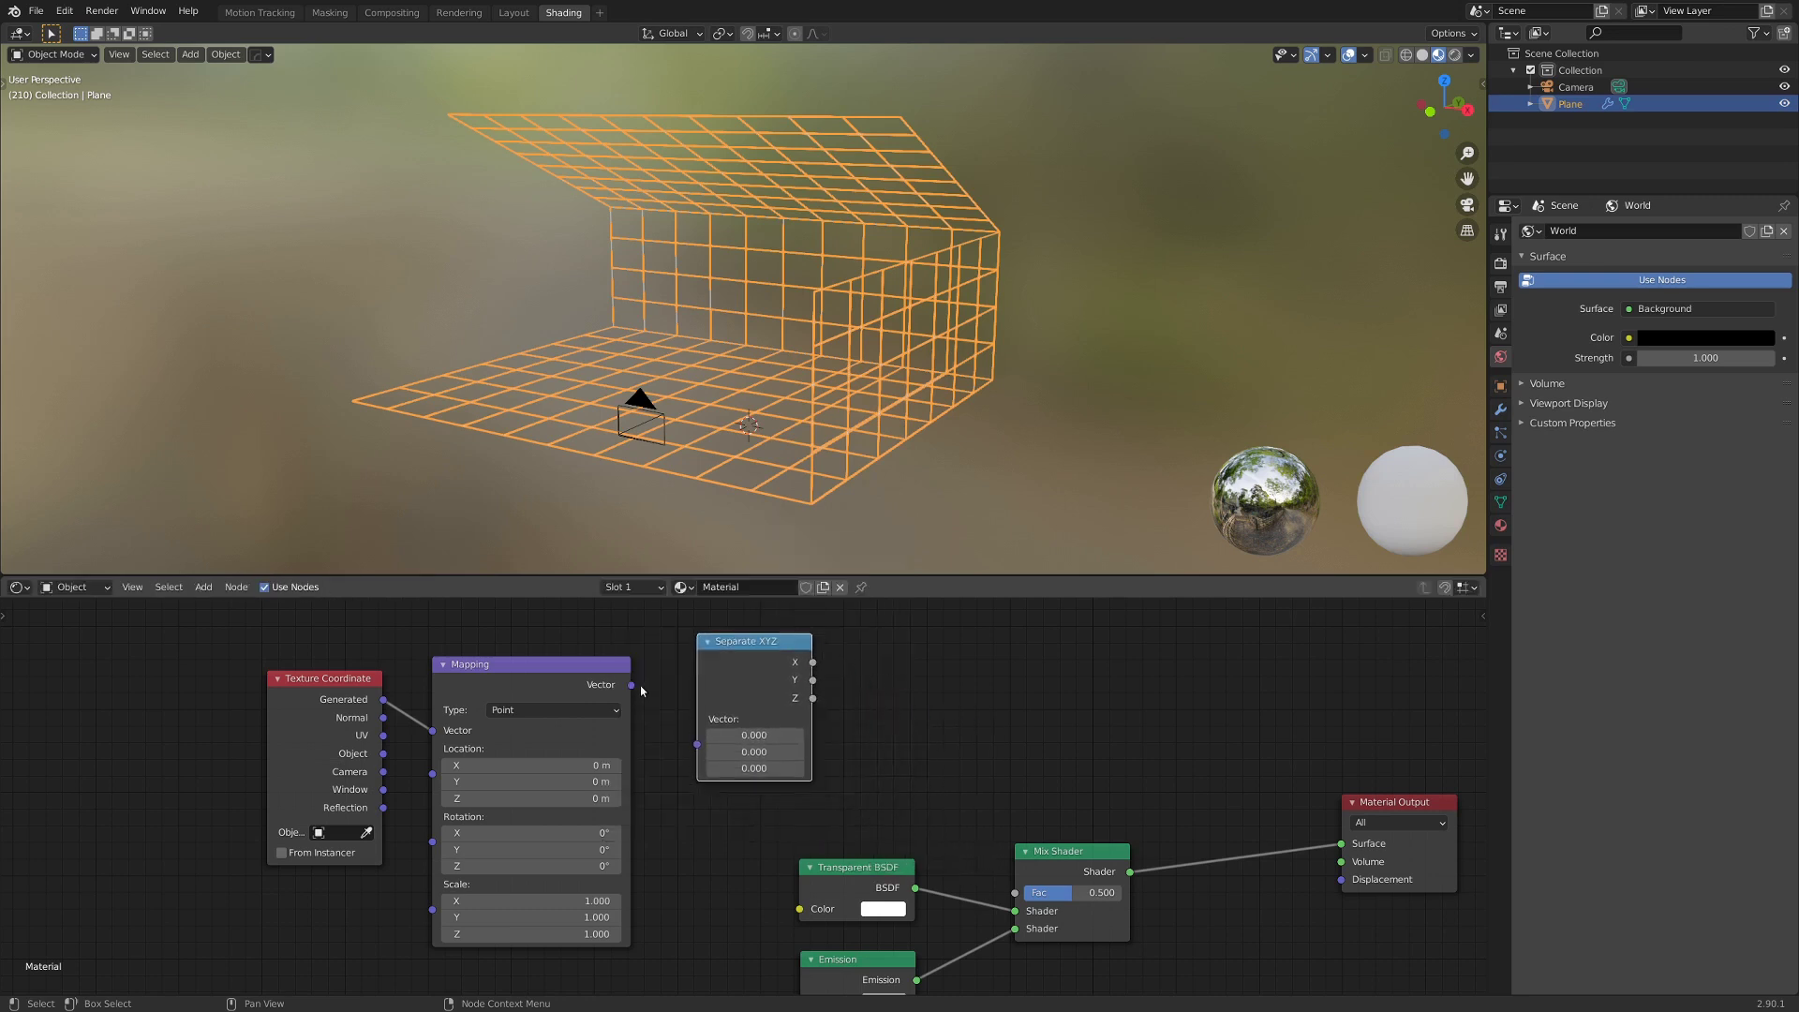
drag(632, 685, 699, 744)
mouse_move(789, 696)
mouse_down()
mouse_move(764, 714)
mouse_move(785, 708)
mouse_up()
middle_drag(795, 704, 768, 686)
scroll(768, 686, down, 1)
drag(768, 685, 759, 692)
click(759, 691)
Examine the wireframe room's orientation from the side and return to the camera view.
middle_drag(750, 365, 614, 318)
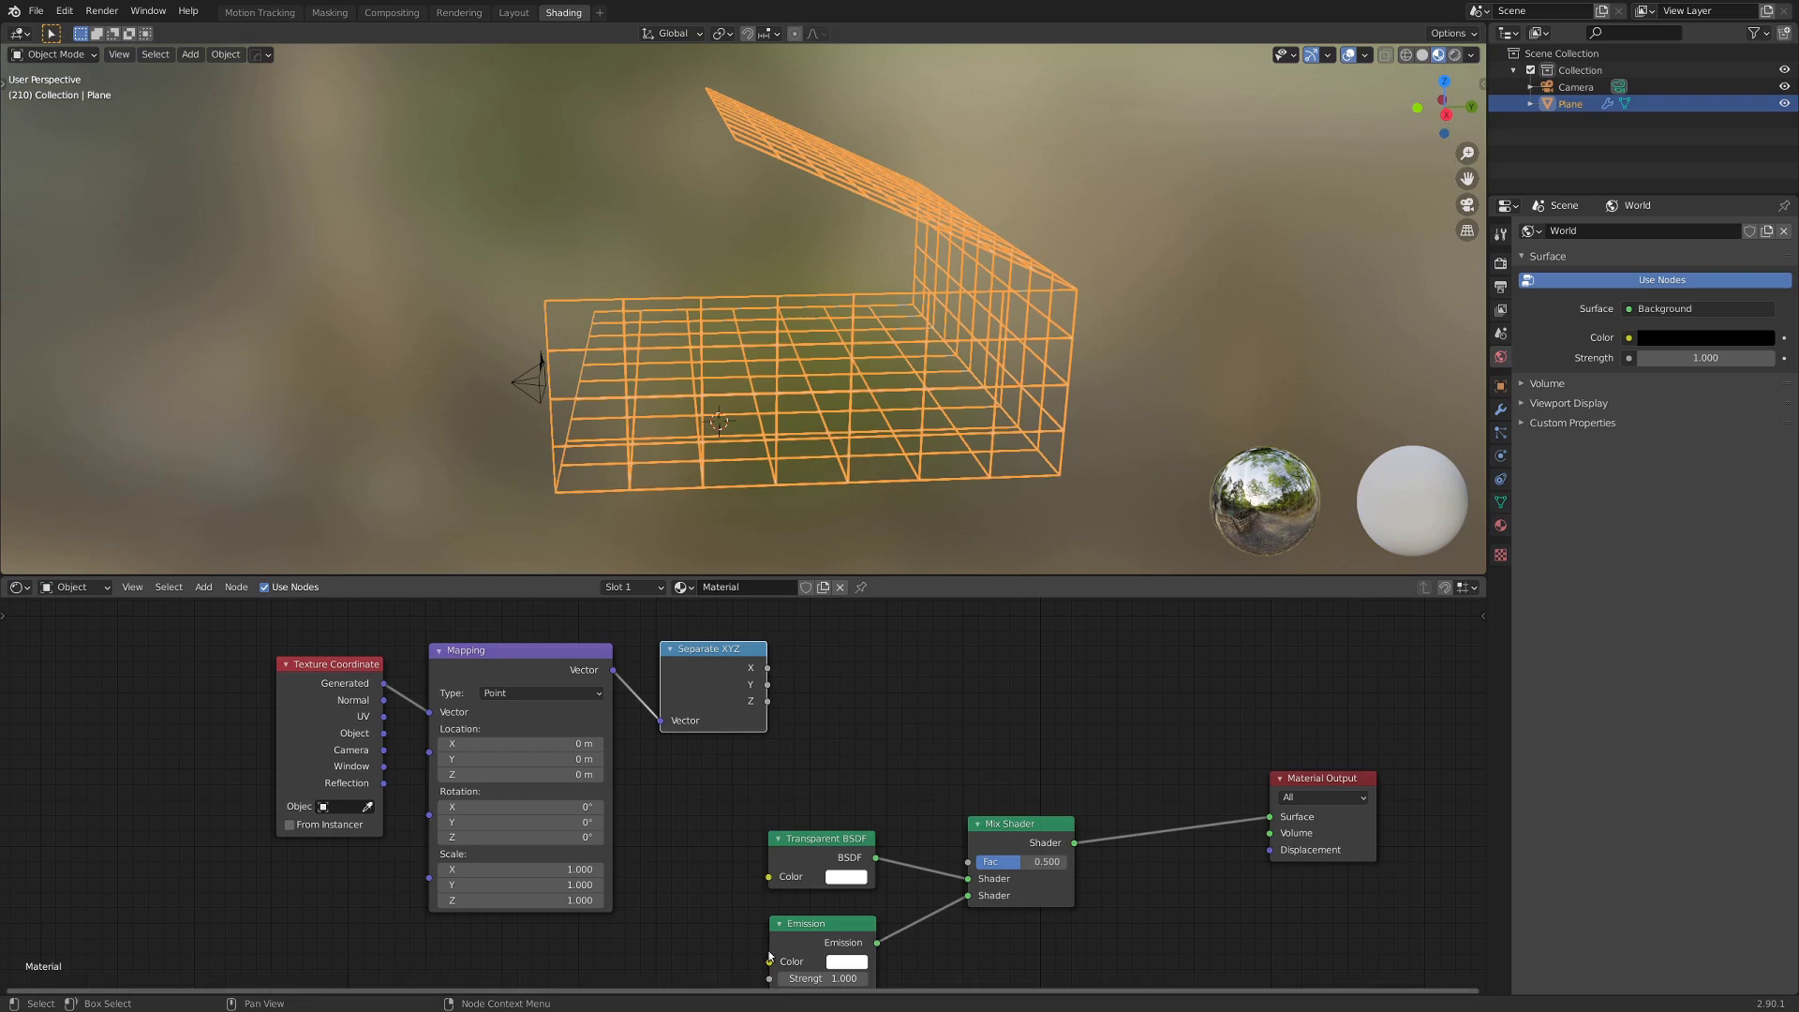
middle_drag(821, 912, 828, 895)
middle_drag(975, 365, 1017, 350)
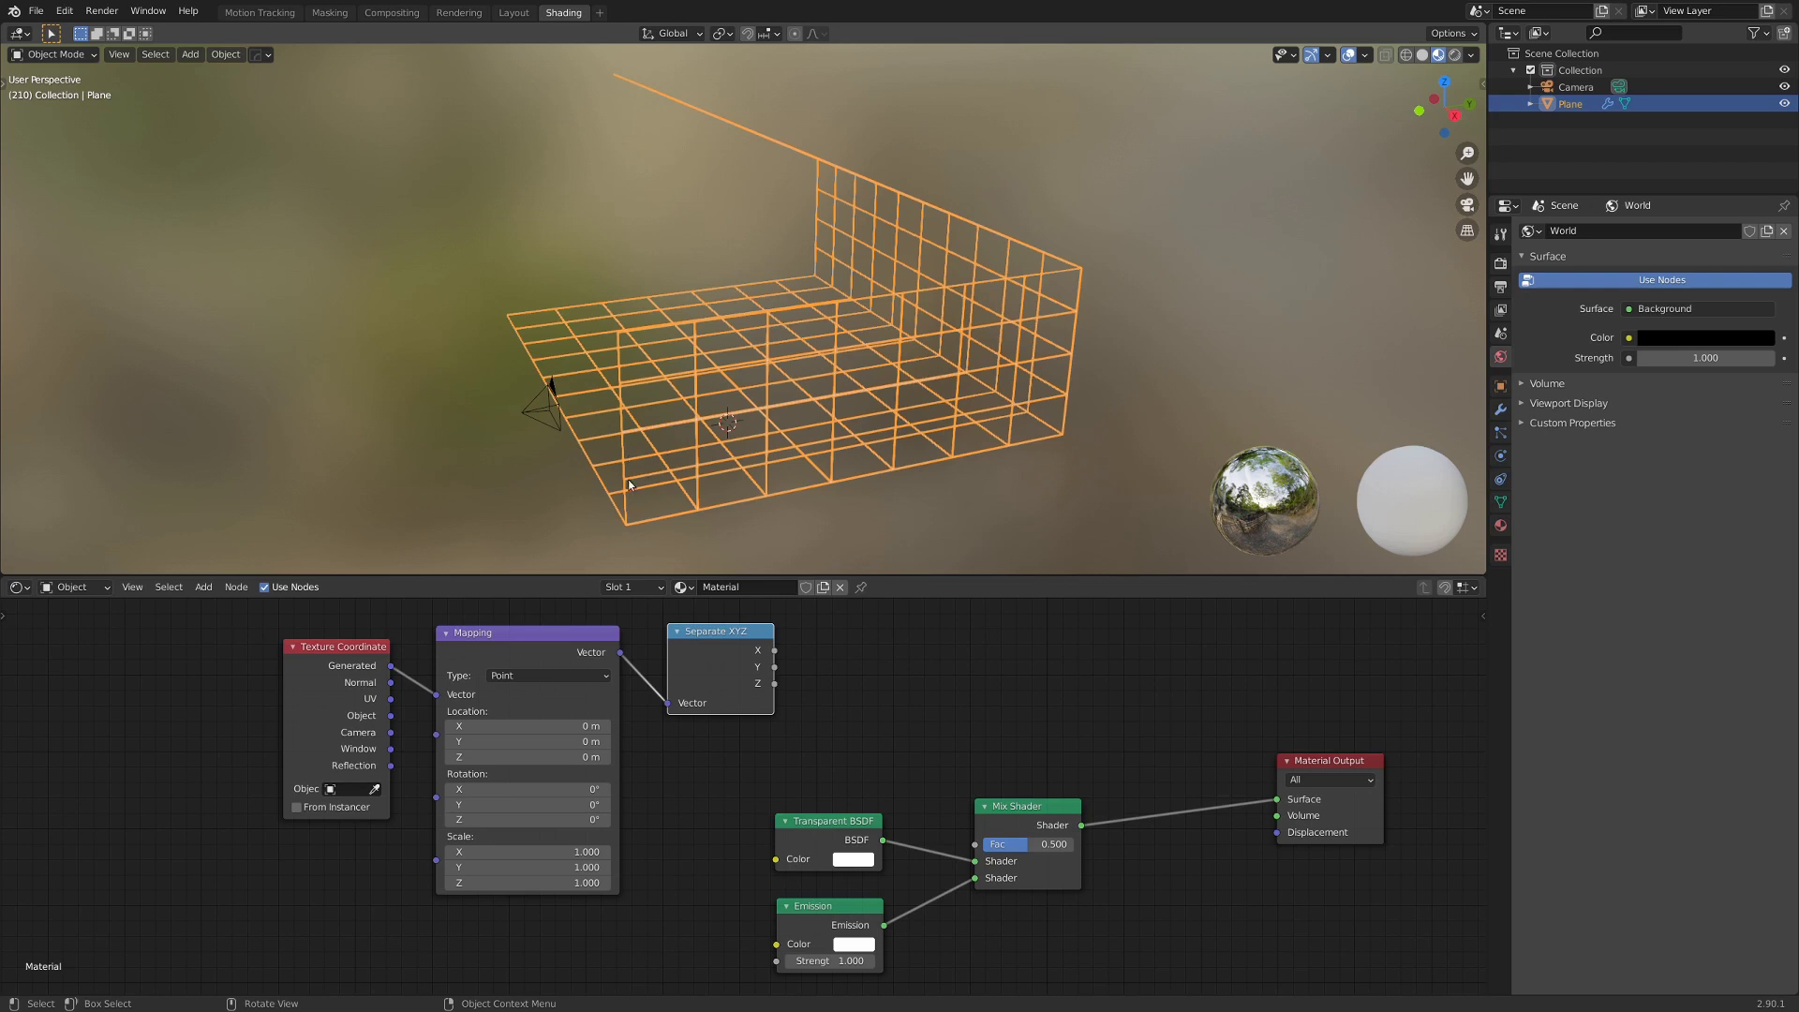
key(KP_0)
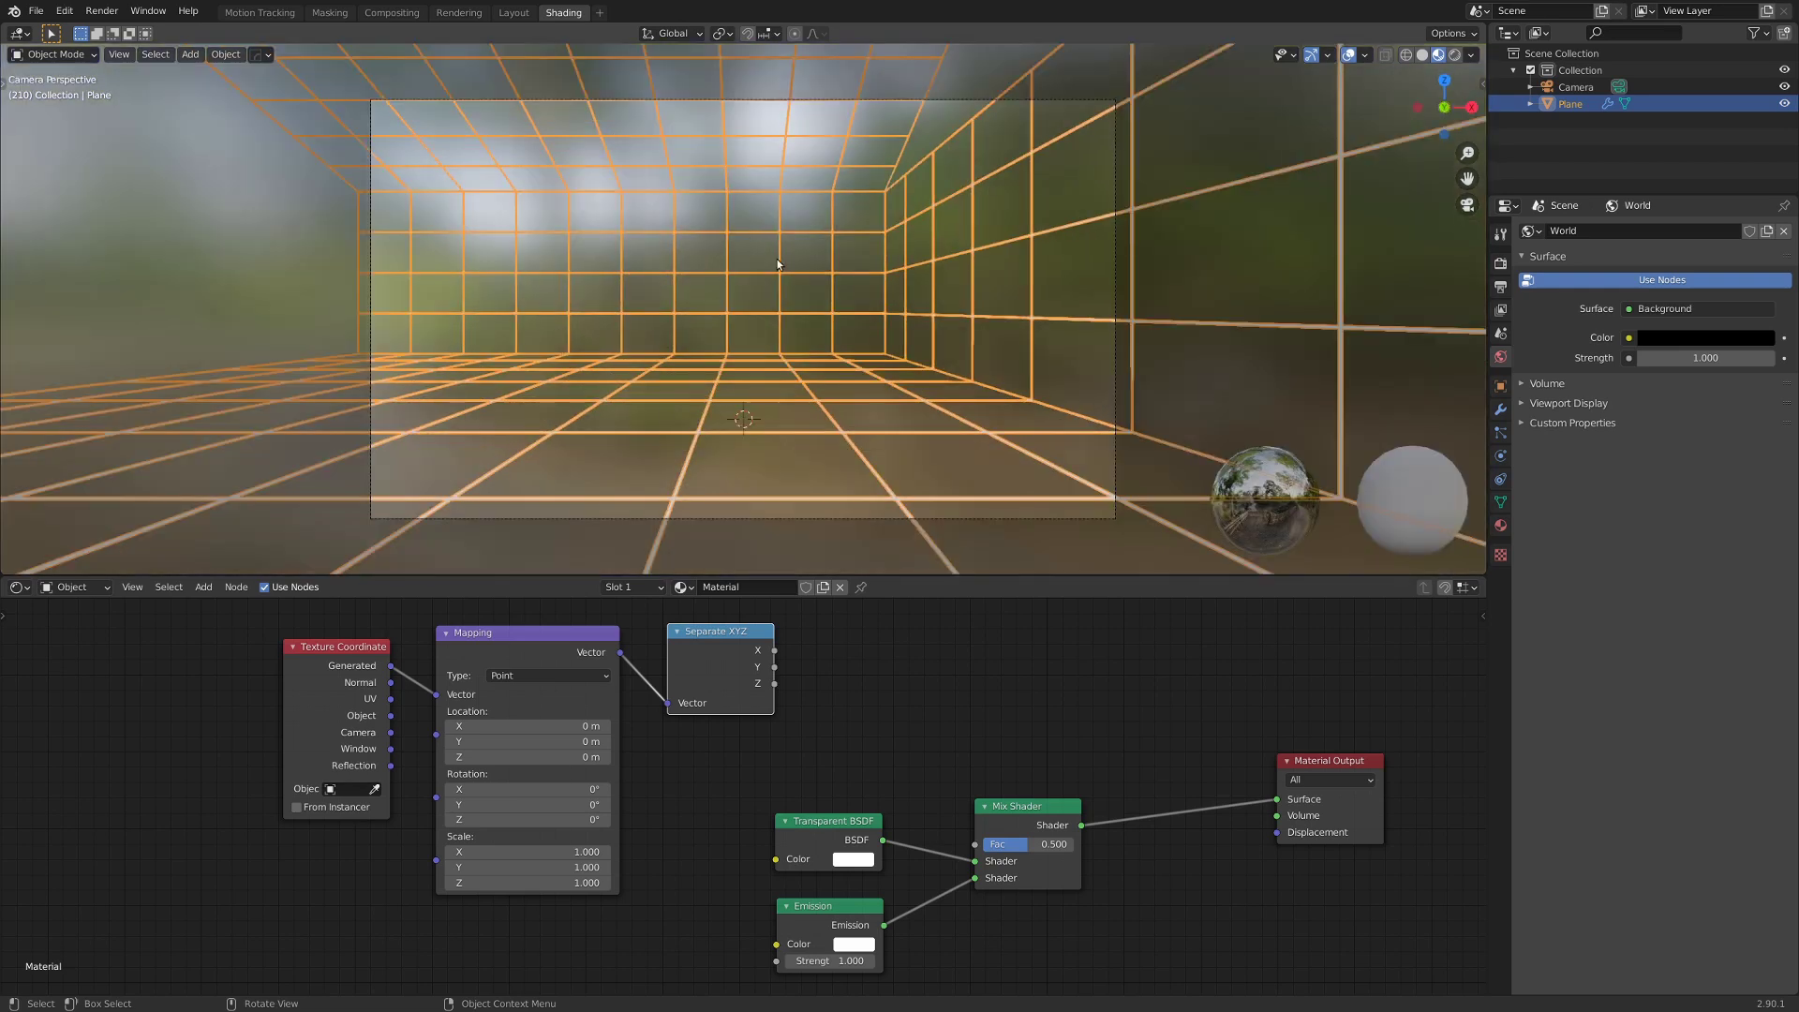
Switch the viewport to rendered shading and preview the Separate XYZ node's X and Y outputs on the room, ending on Y.
key(z)
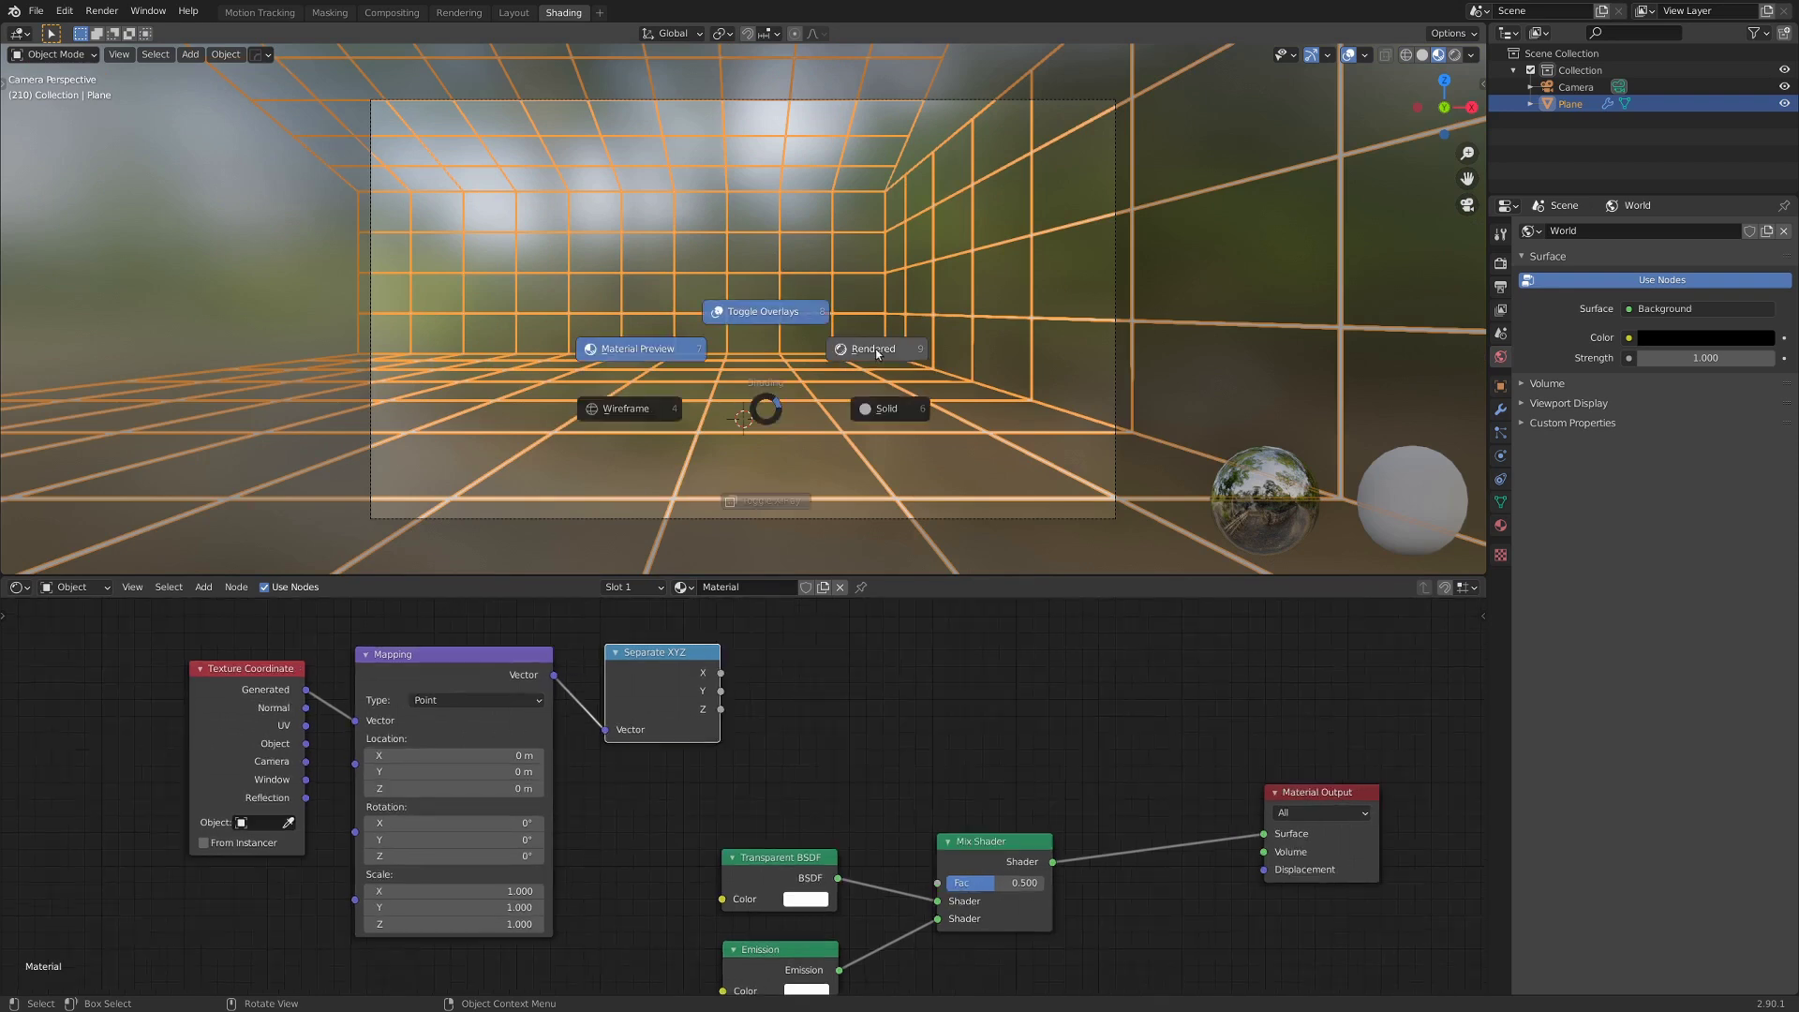
click(877, 352)
ctrl+shift+click(678, 671)
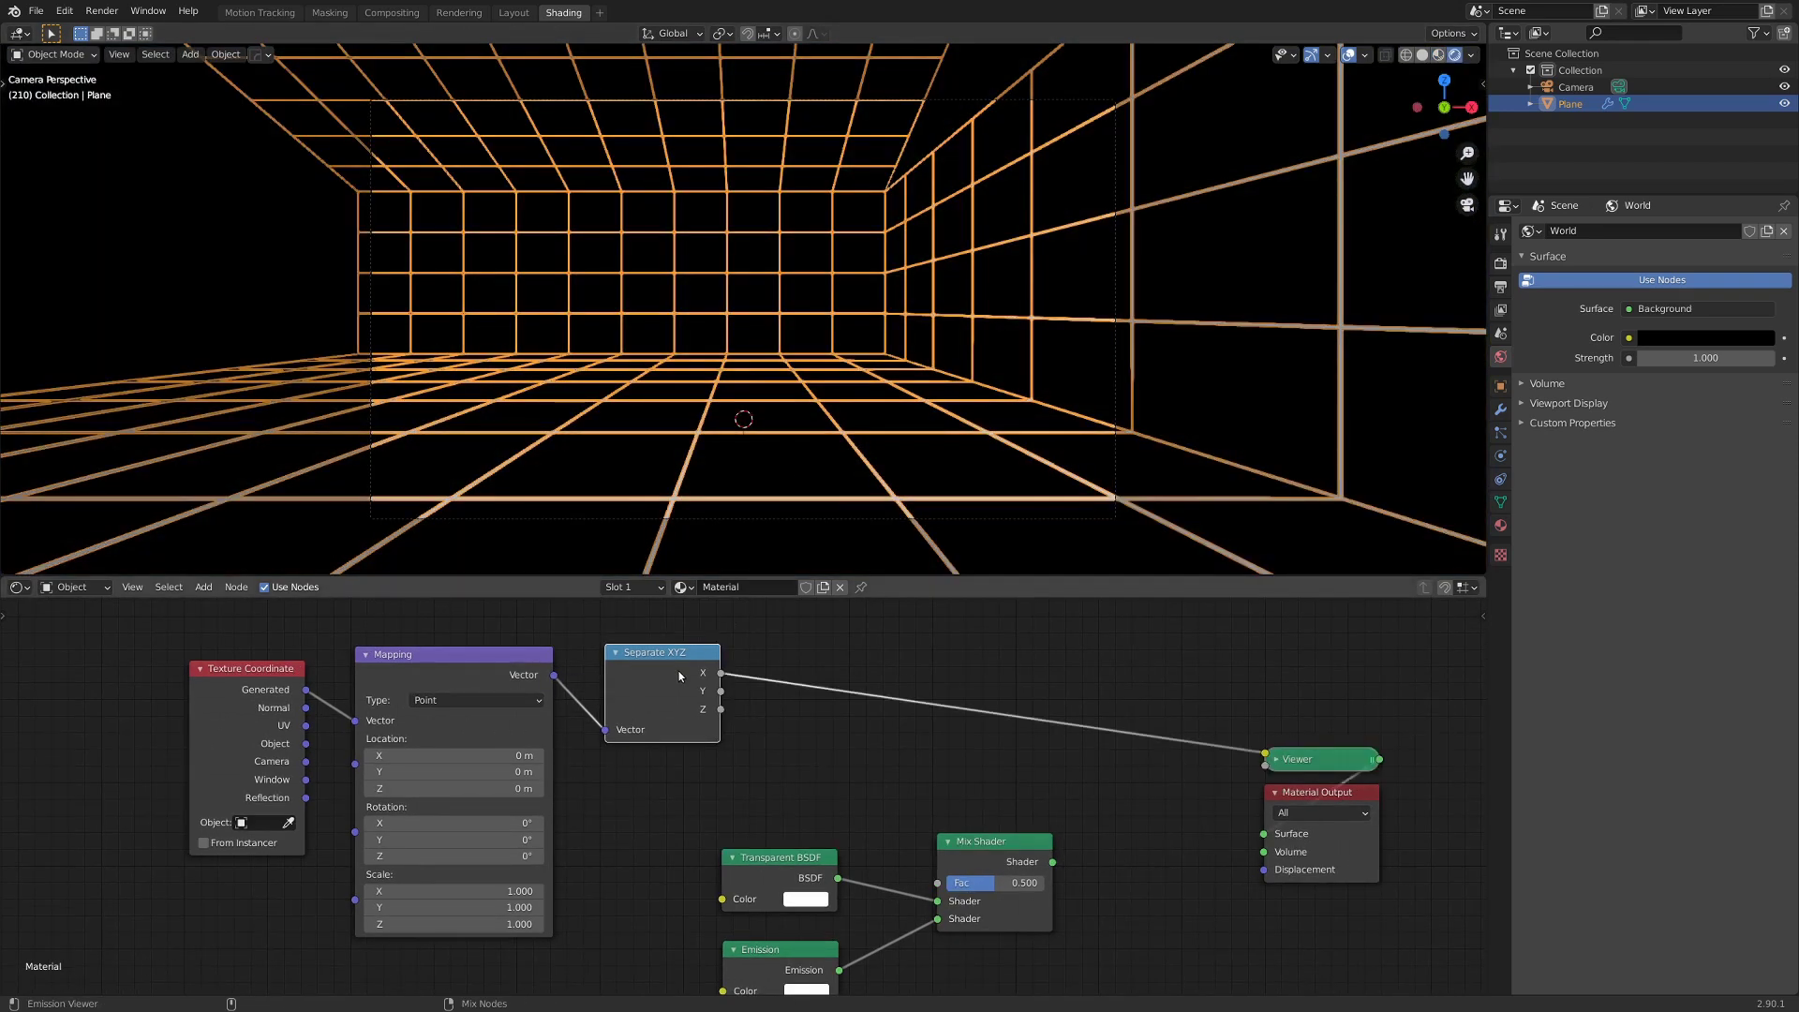
key(alt+a)
key(KP_0)
ctrl+shift+click(673, 694)
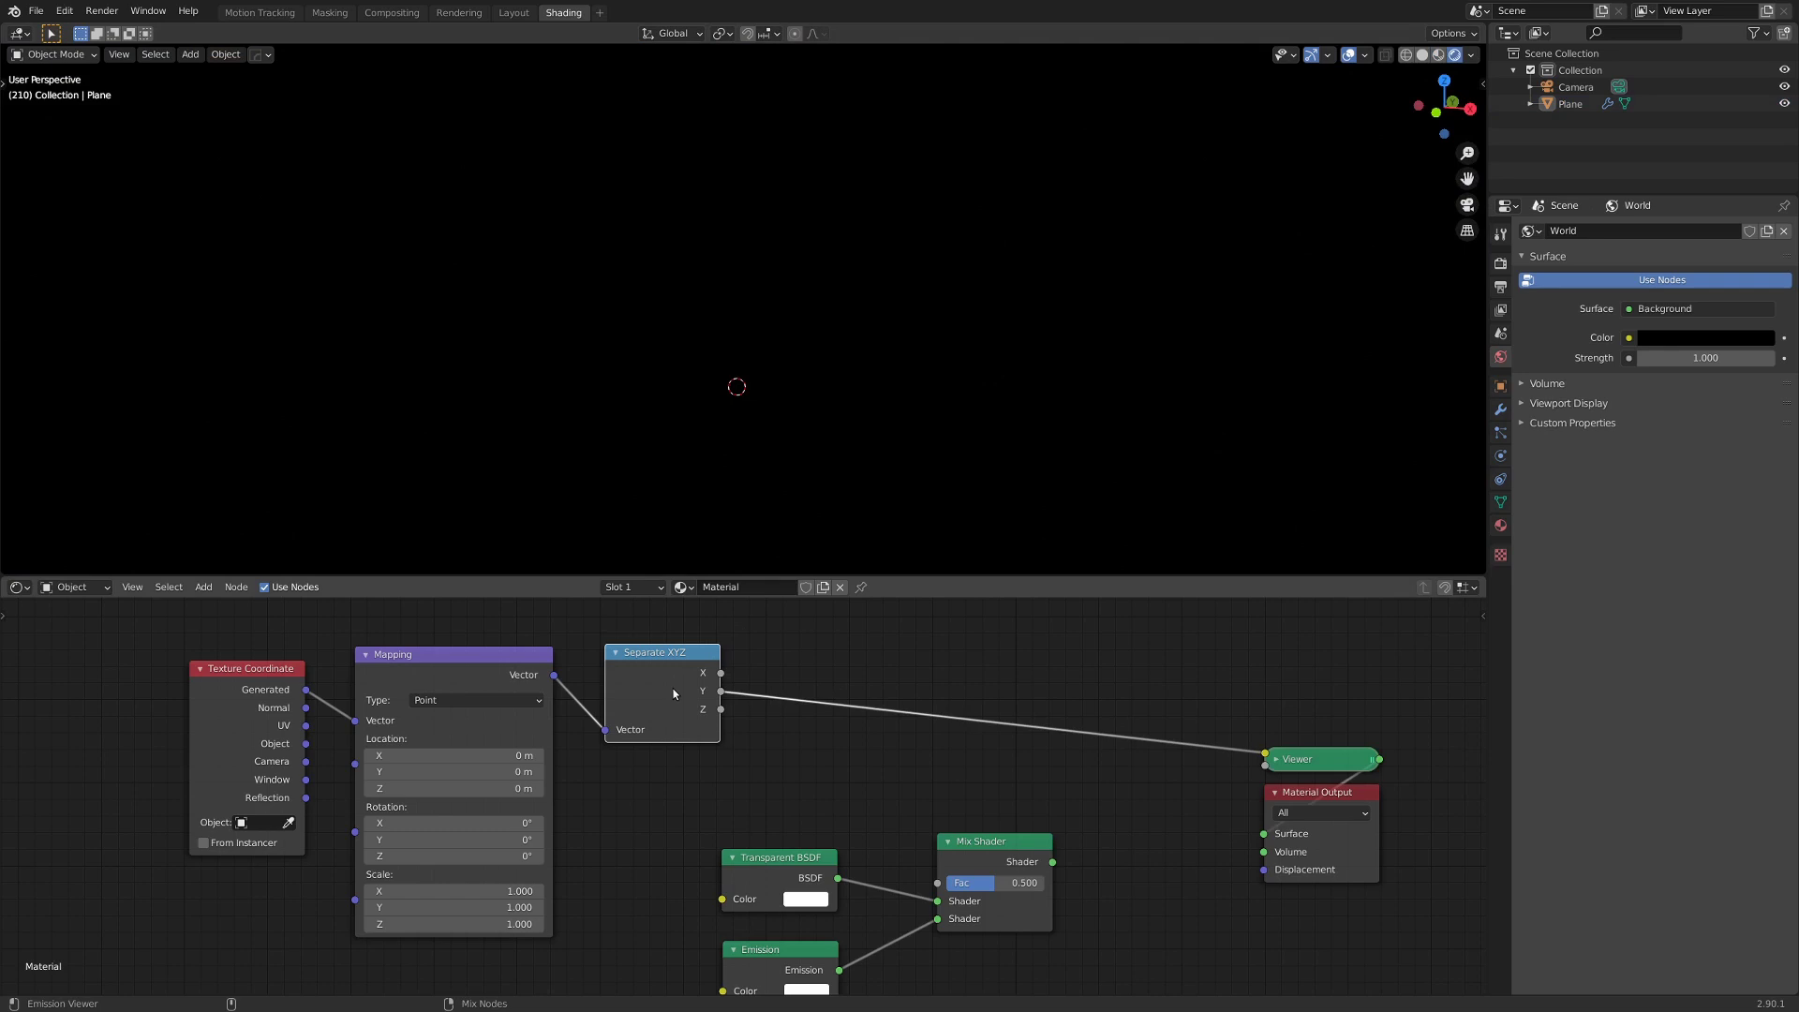
ctrl+shift+click(678, 684)
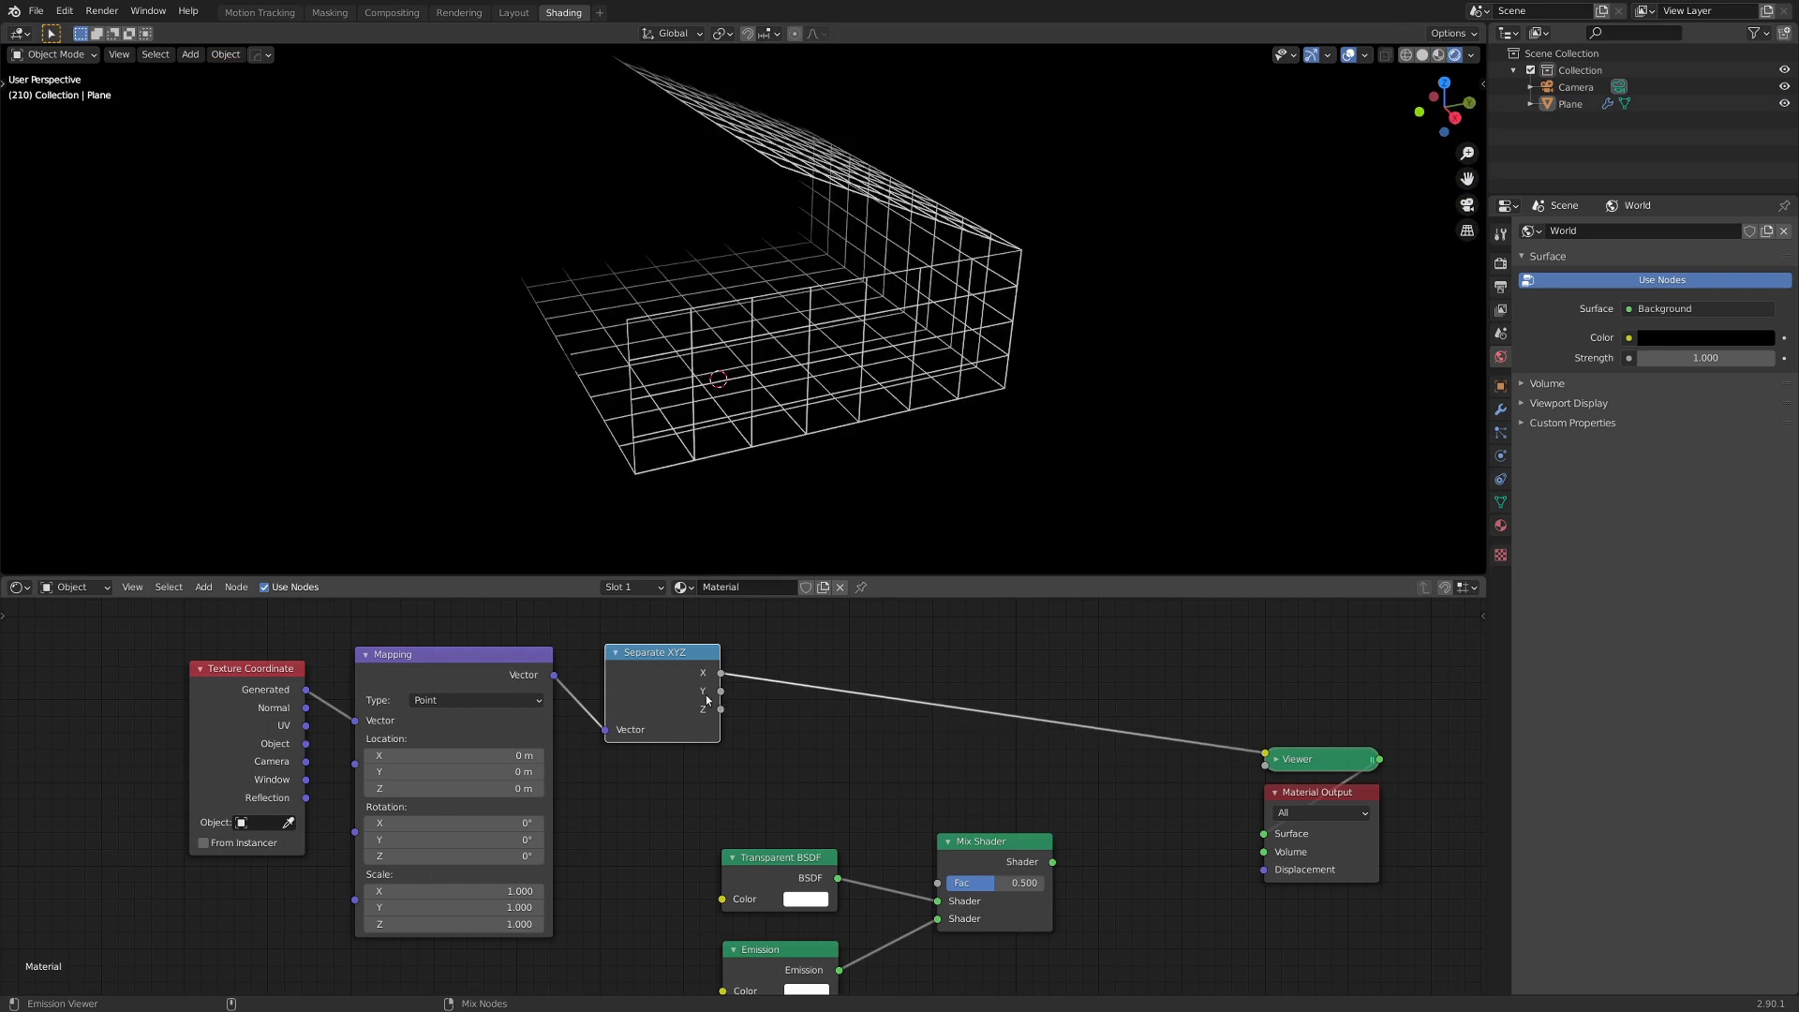
ctrl+shift+click(707, 699)
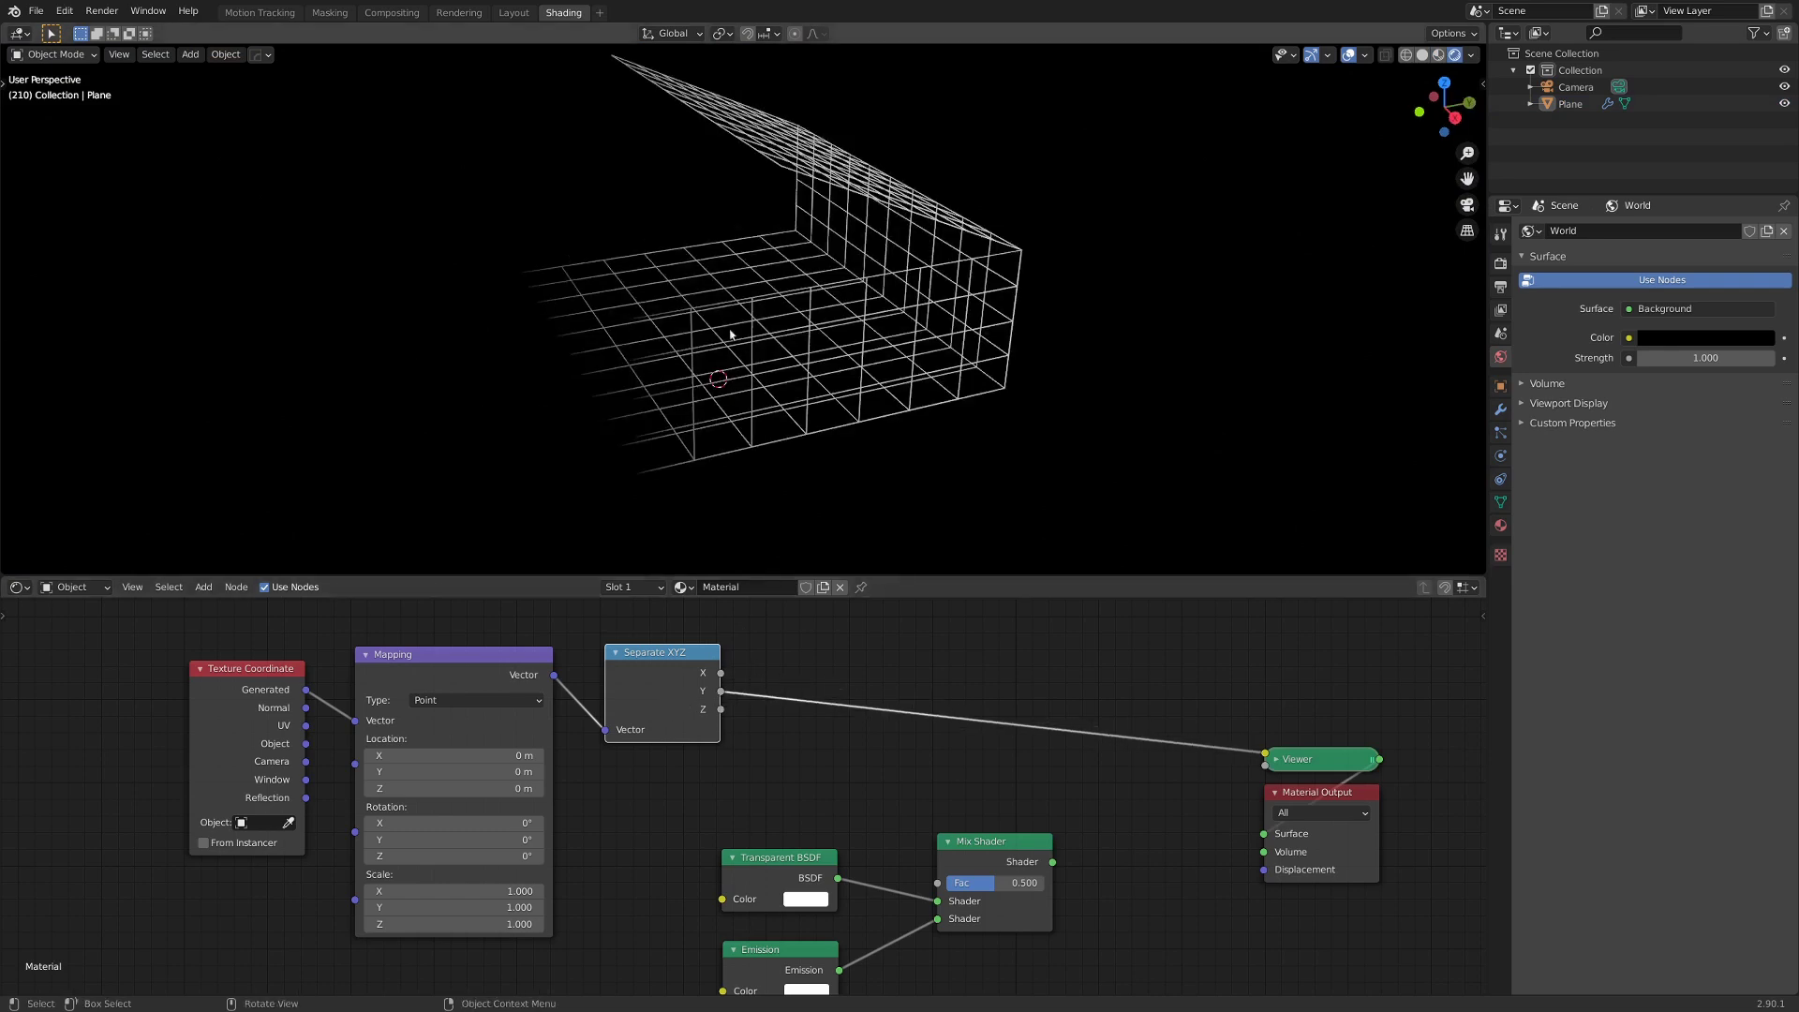
middle_drag(735, 337, 692, 350)
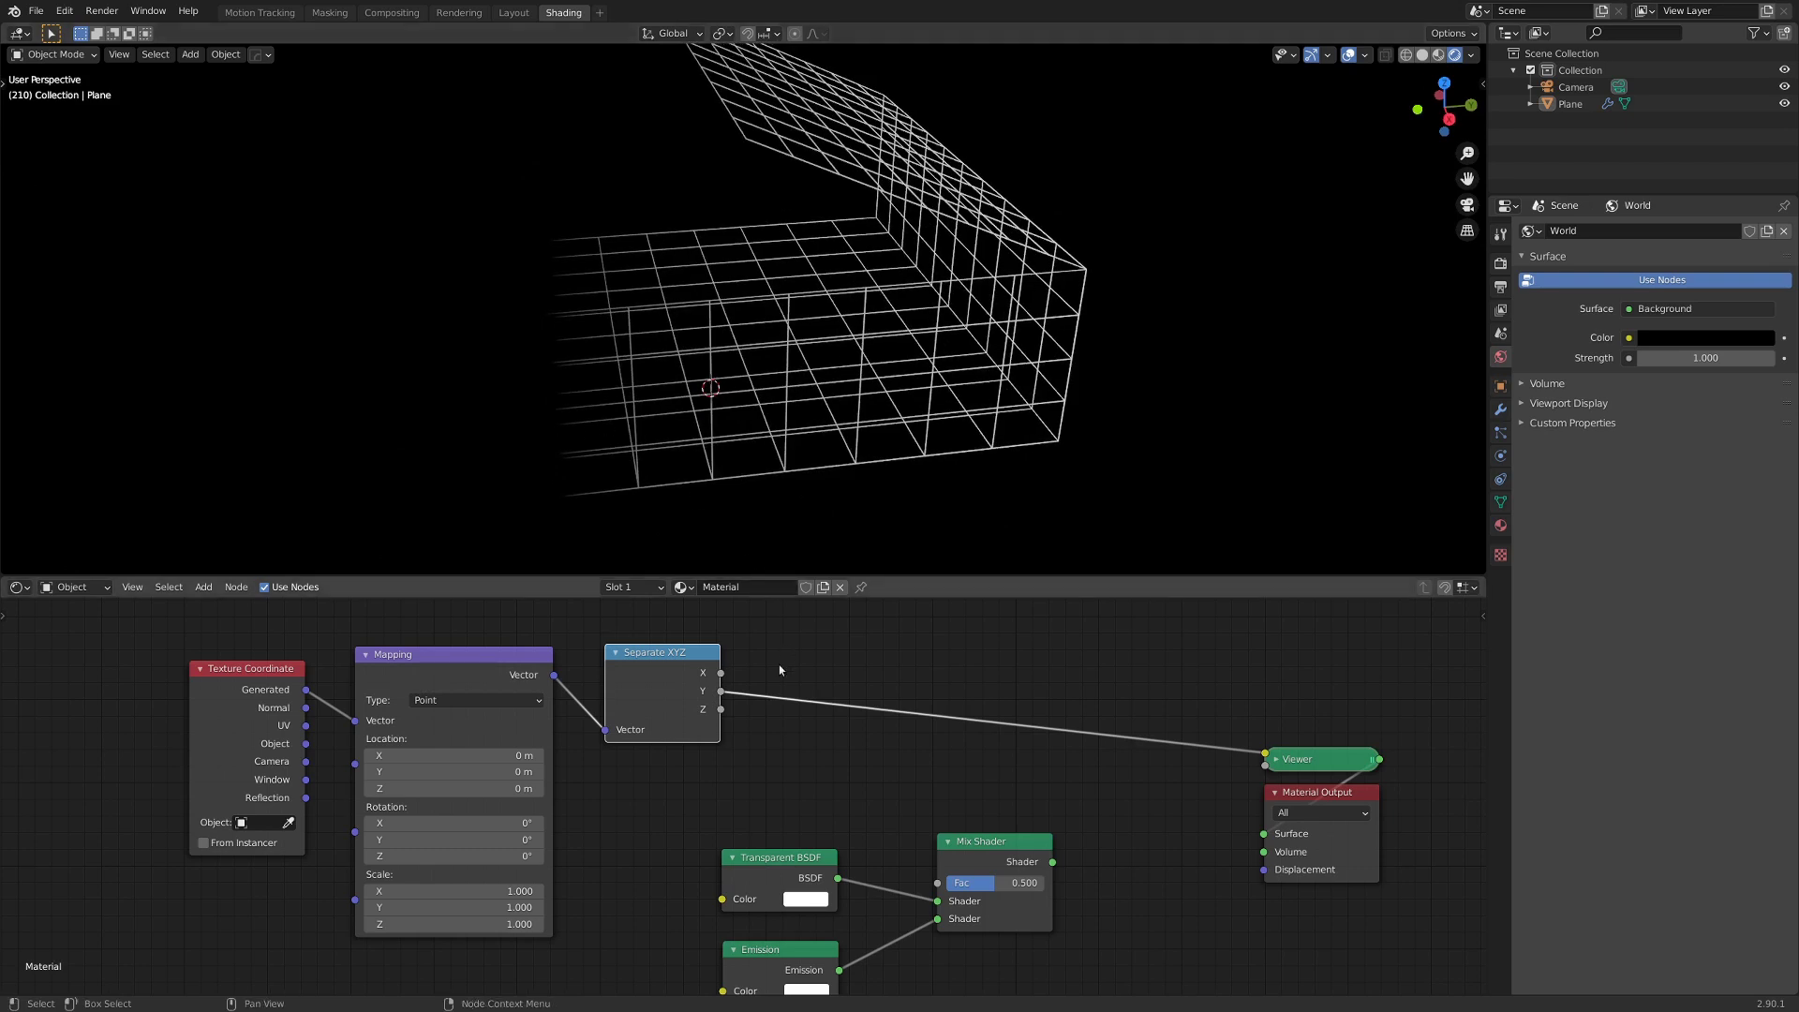
Reverse and stretch the depth gradient by setting the Mapping node's Y location to 0.29 m and Y scale to -0.270.
mouse_move(454, 771)
shift+mouse_down()
mouse_move(478, 771)
mouse_move(234, 771)
mouse_move(440, 771)
shift+mouse_up()
click(367, 907)
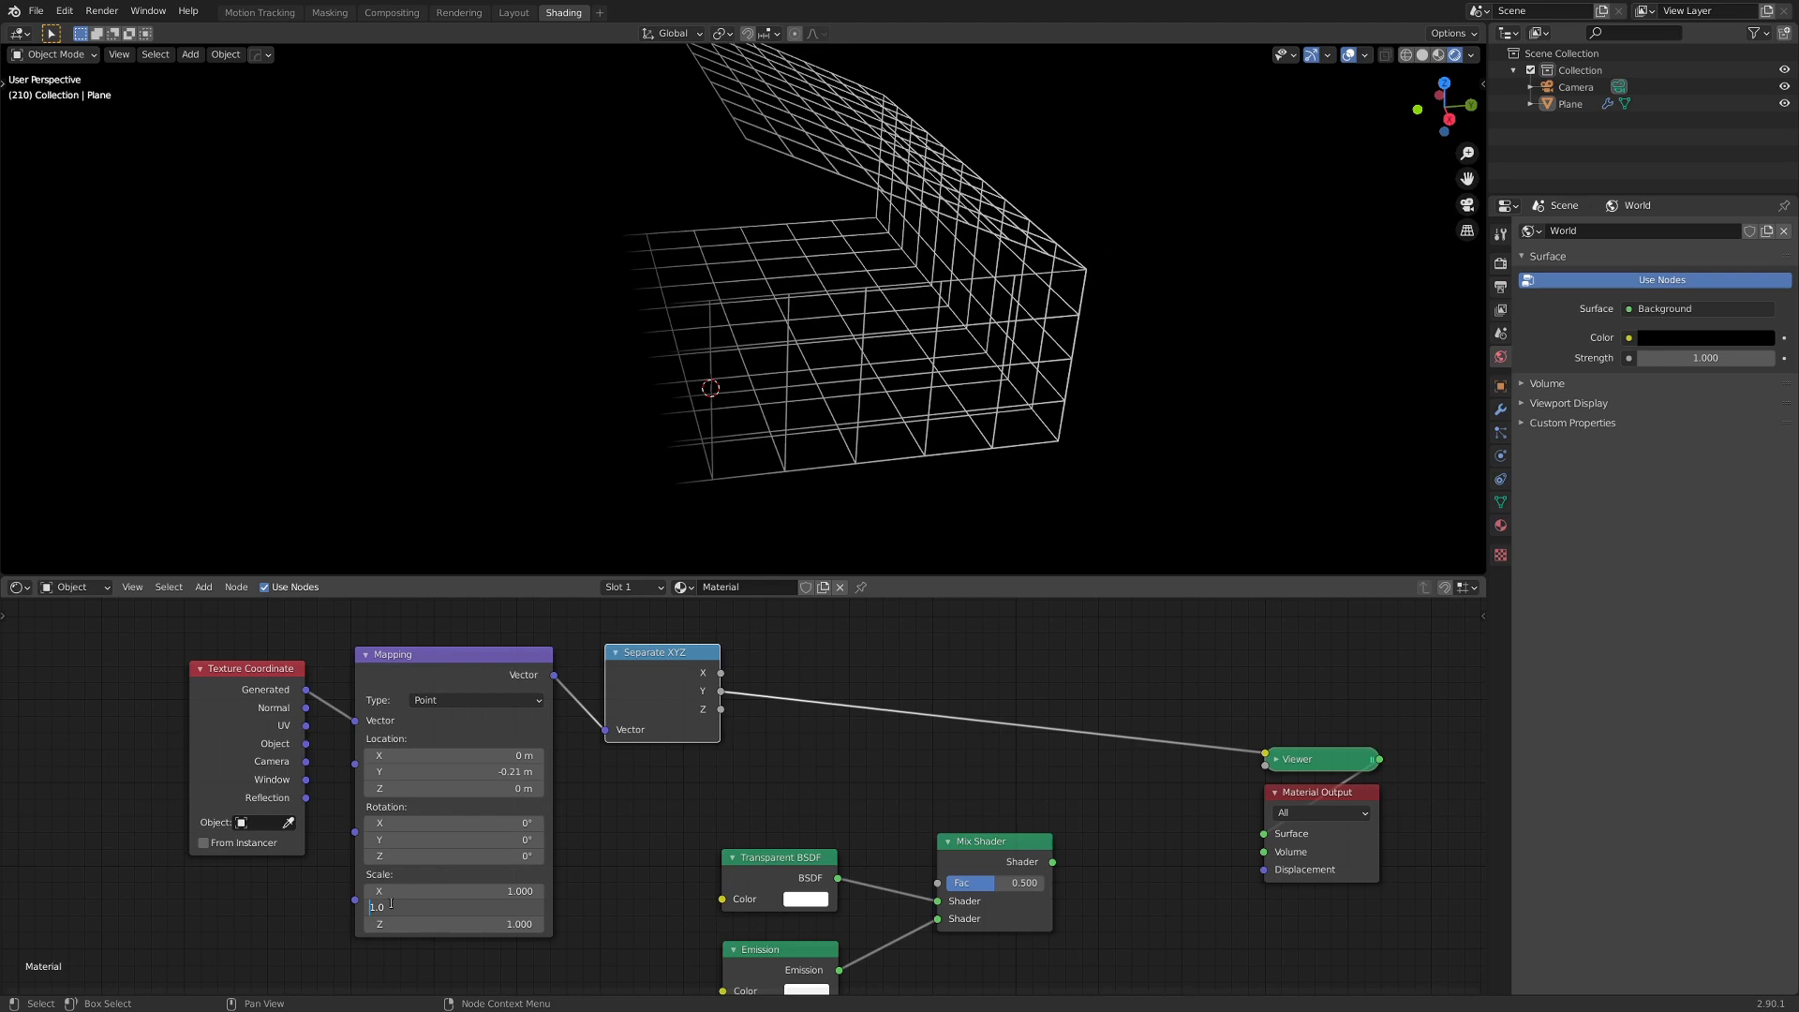
text(-)
key(Return)
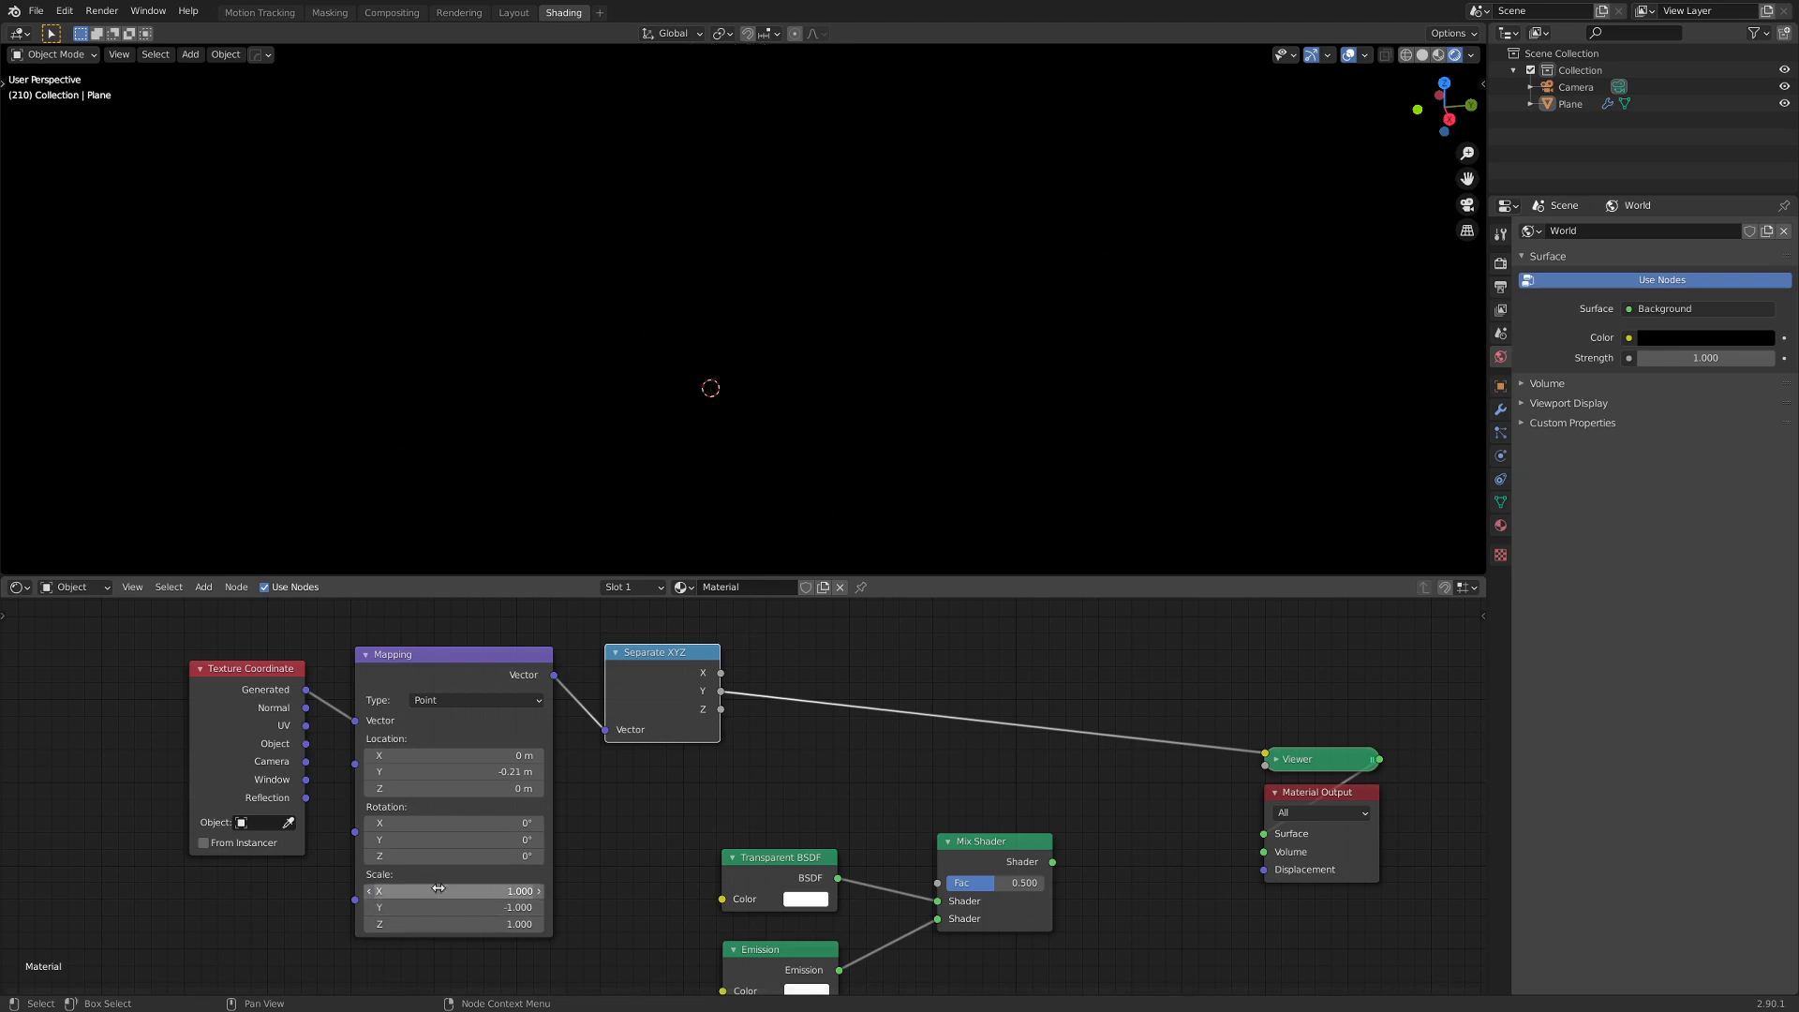
drag(467, 772, 505, 771)
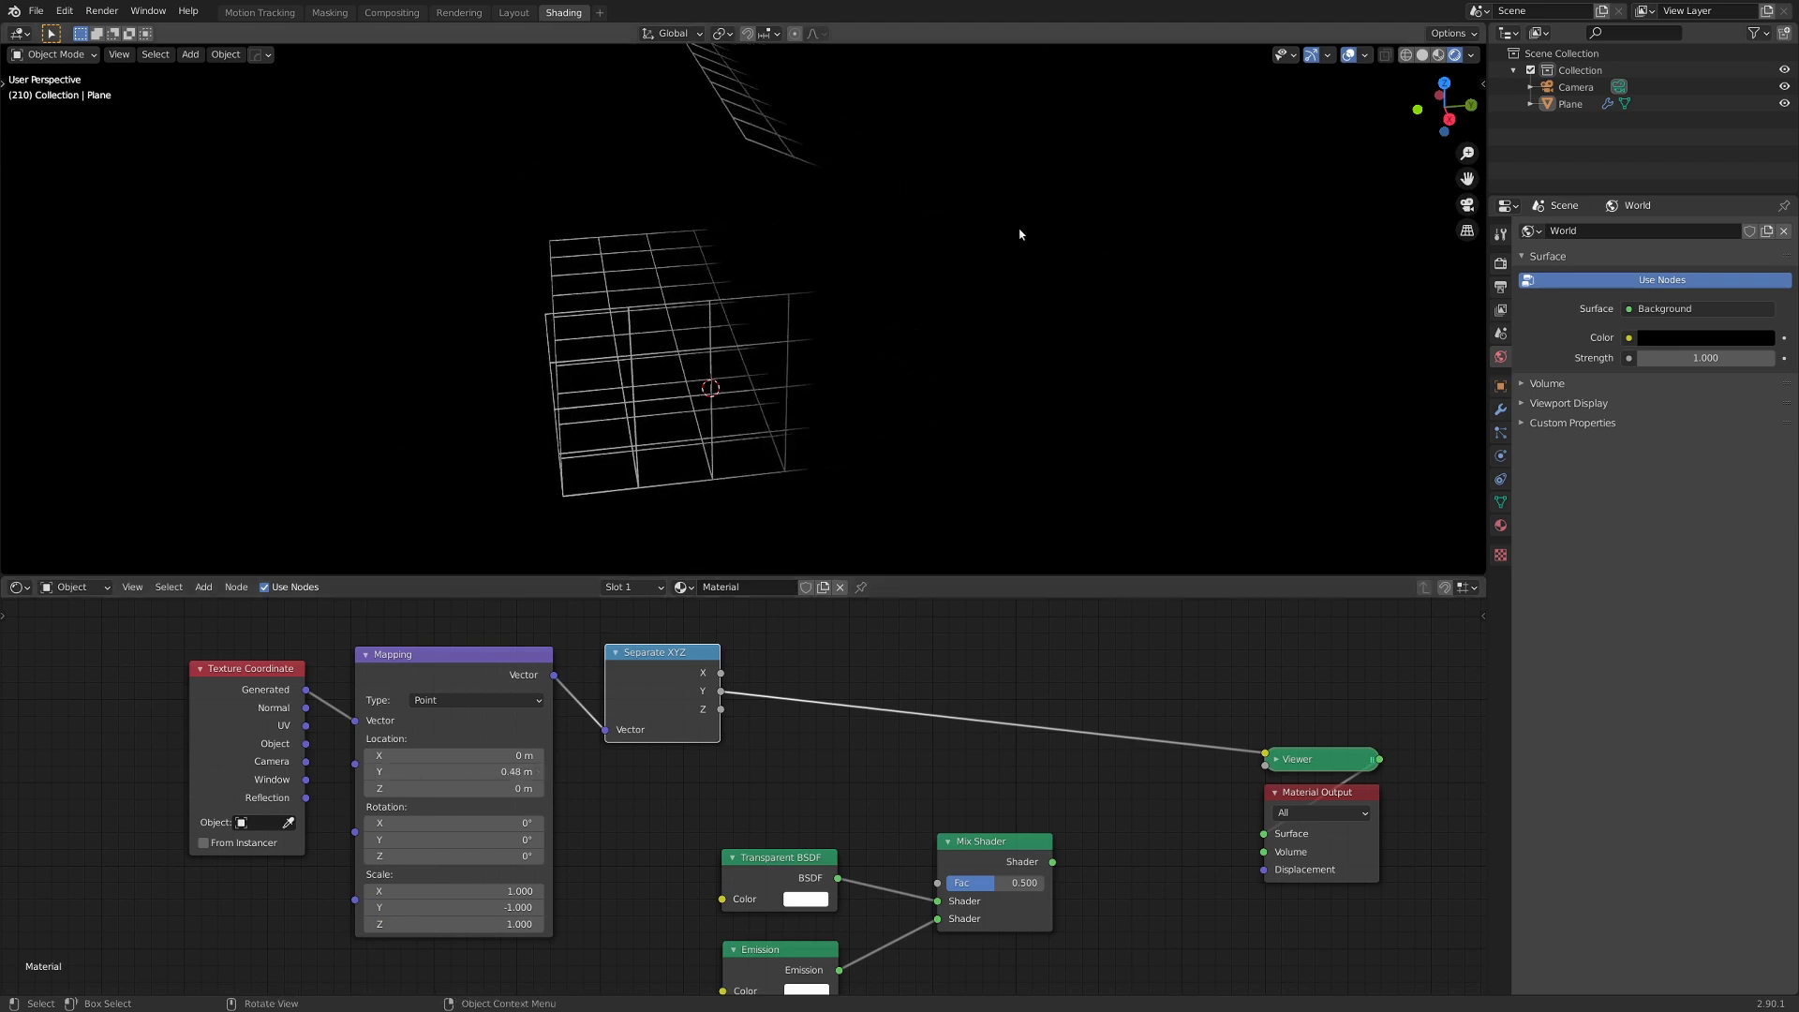
drag(457, 907, 543, 907)
shift+drag(498, 771, 469, 771)
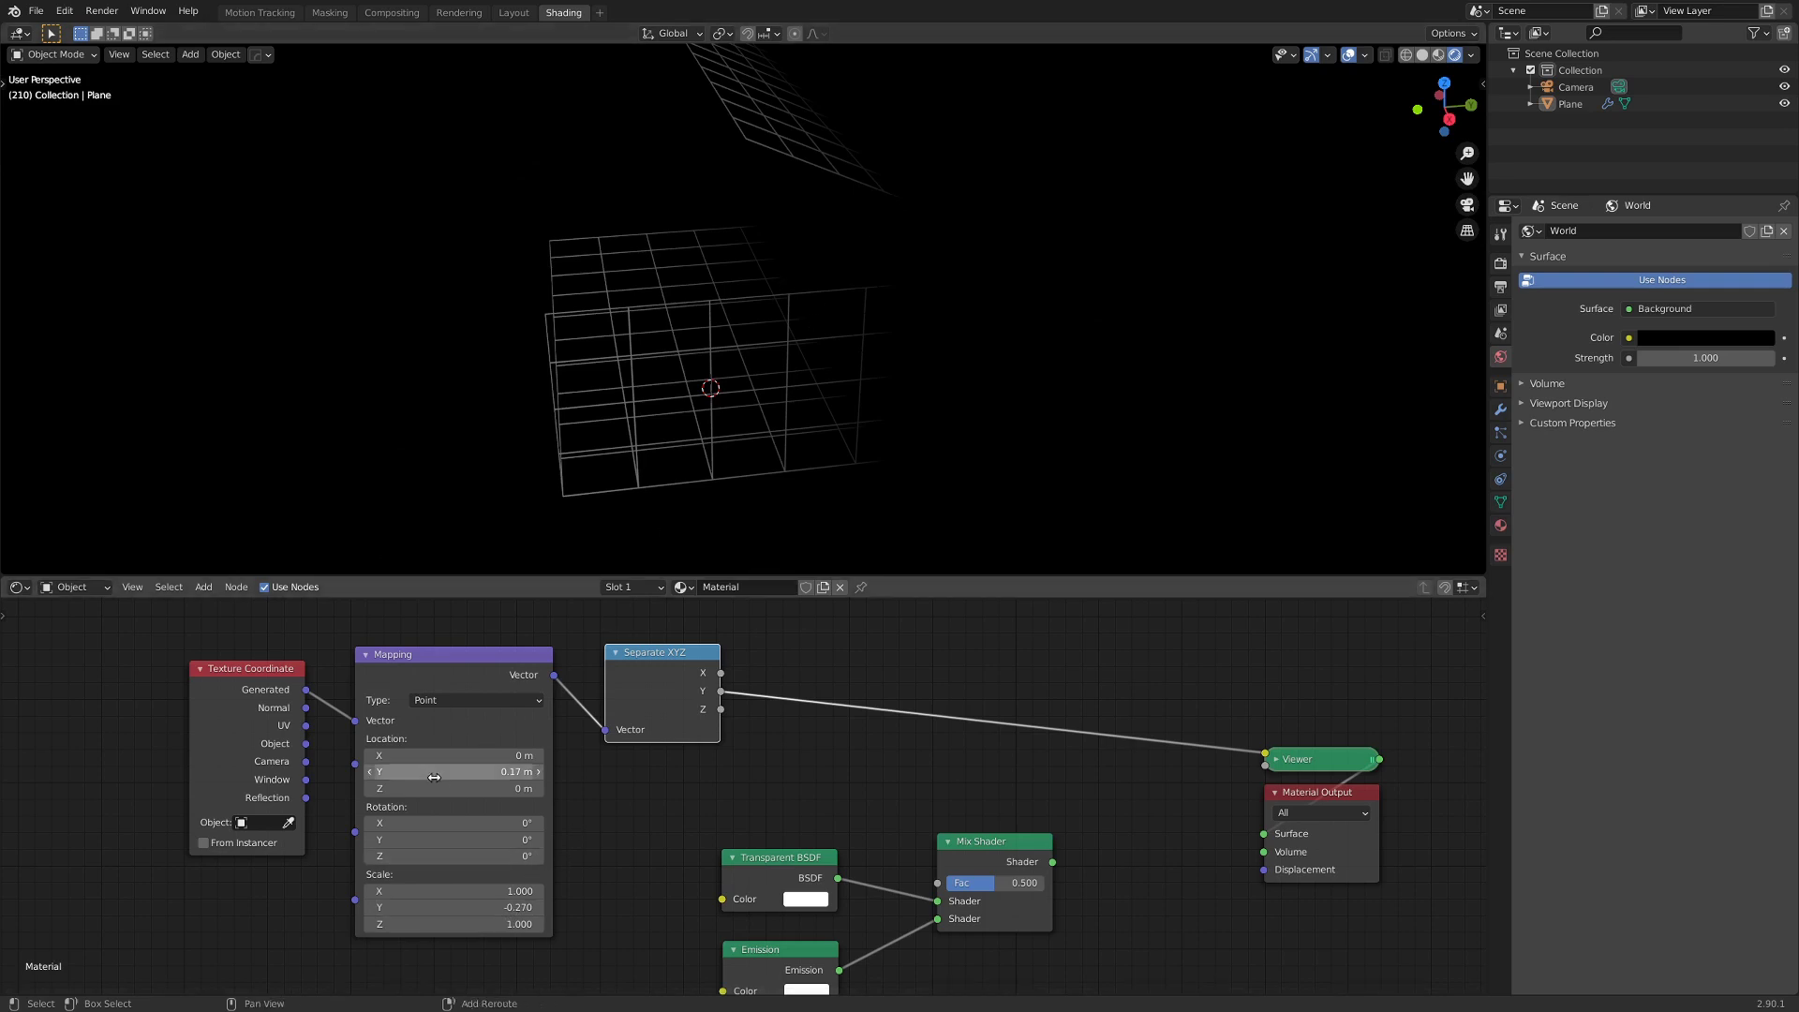
drag(434, 771, 456, 771)
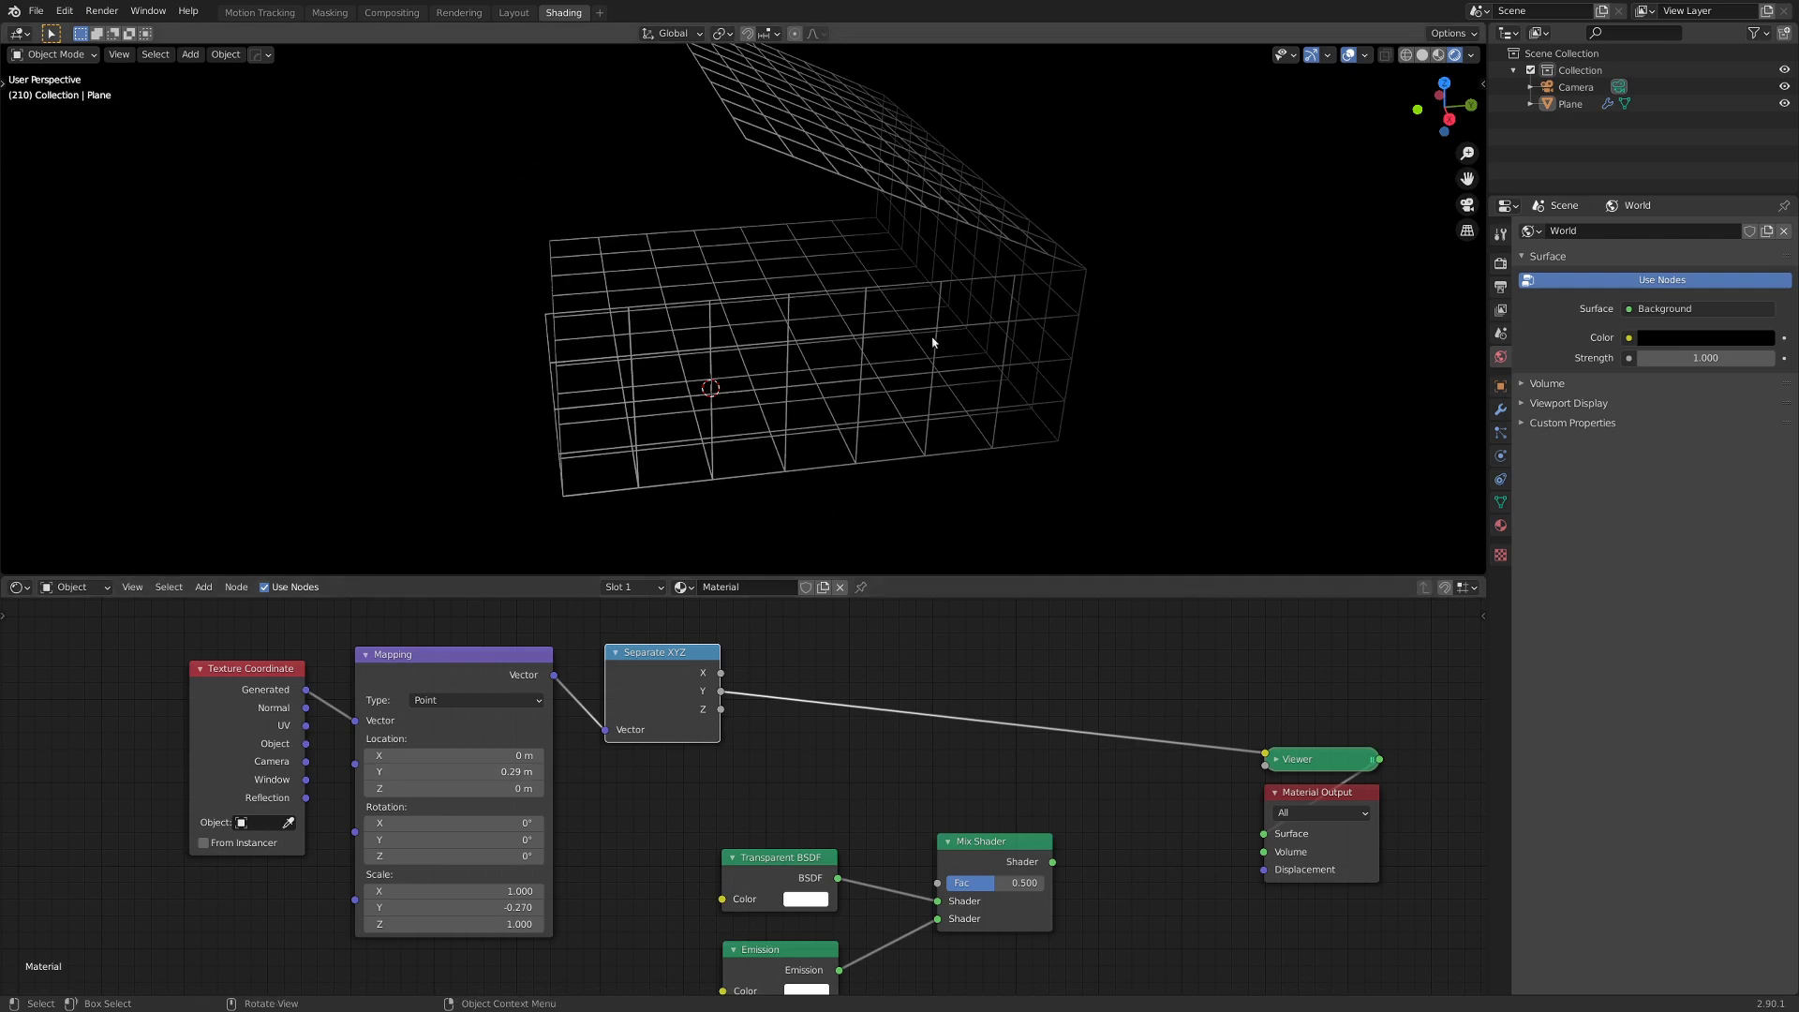
key(KP_0)
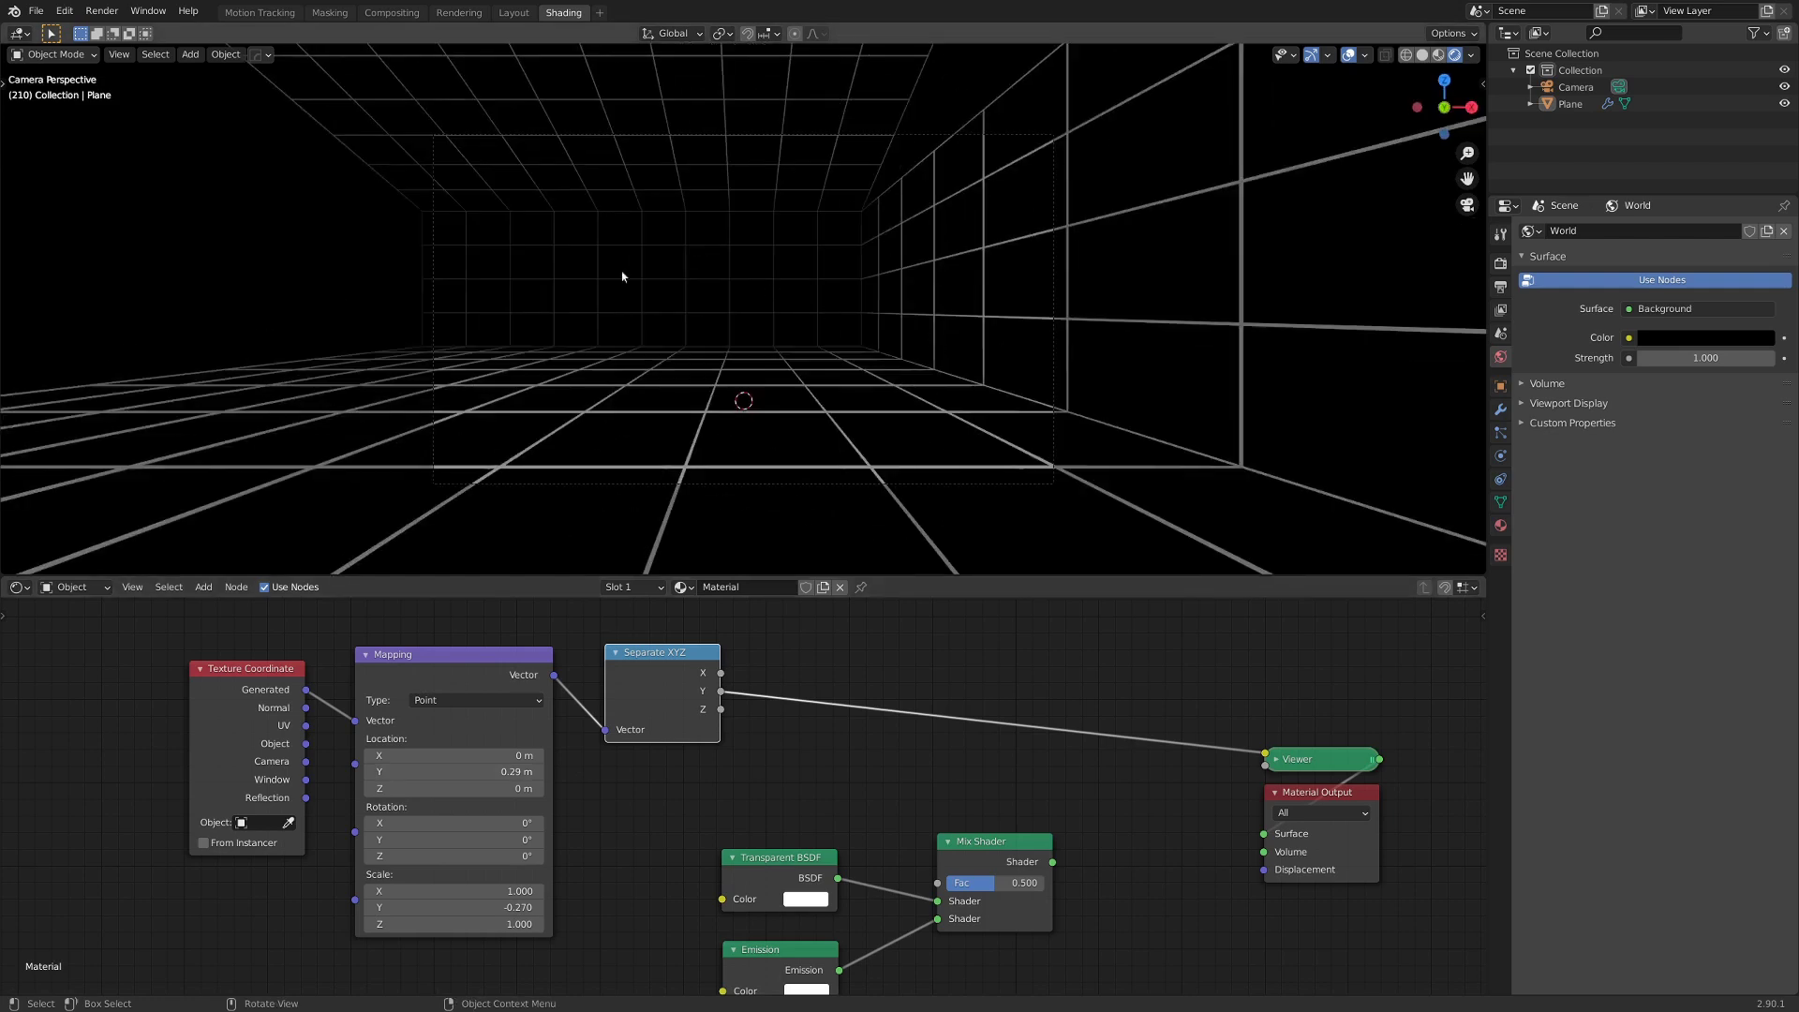
scroll(647, 275, up, 3)
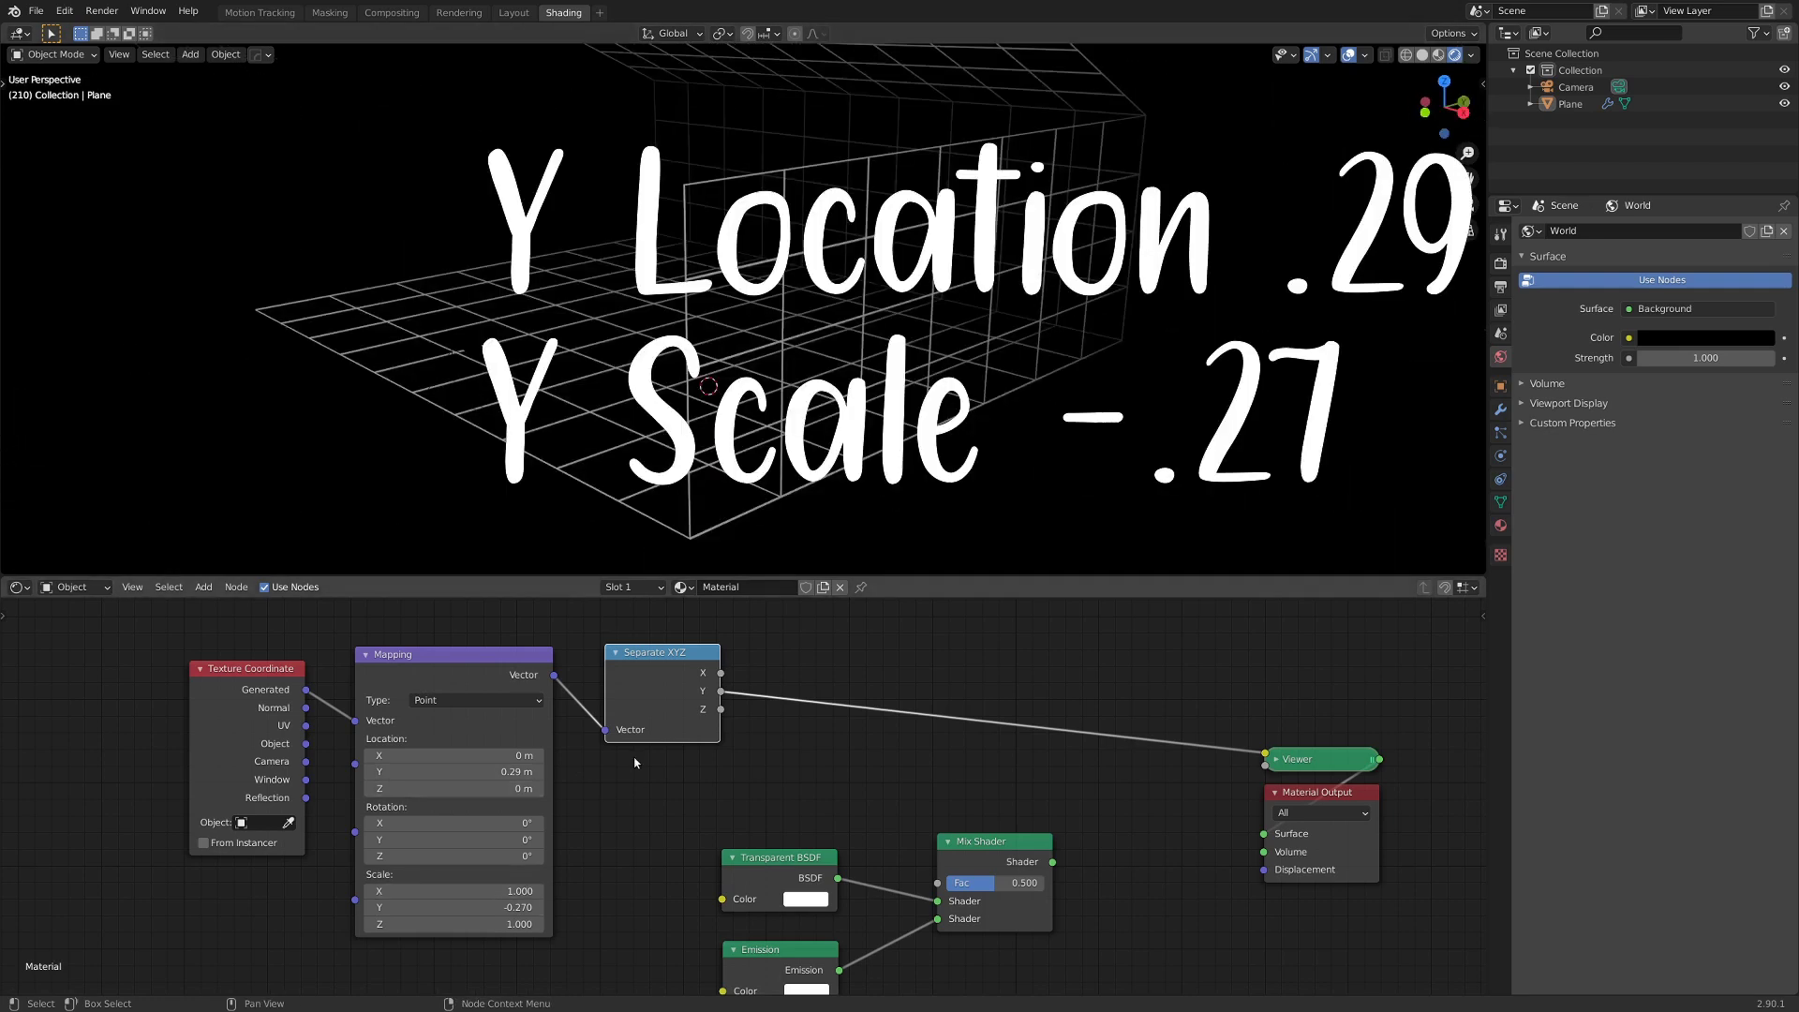
Route the Separate XYZ's Y output through a new ColorRamp into the Mix Shader's Fac input.
drag(720, 691, 1022, 875)
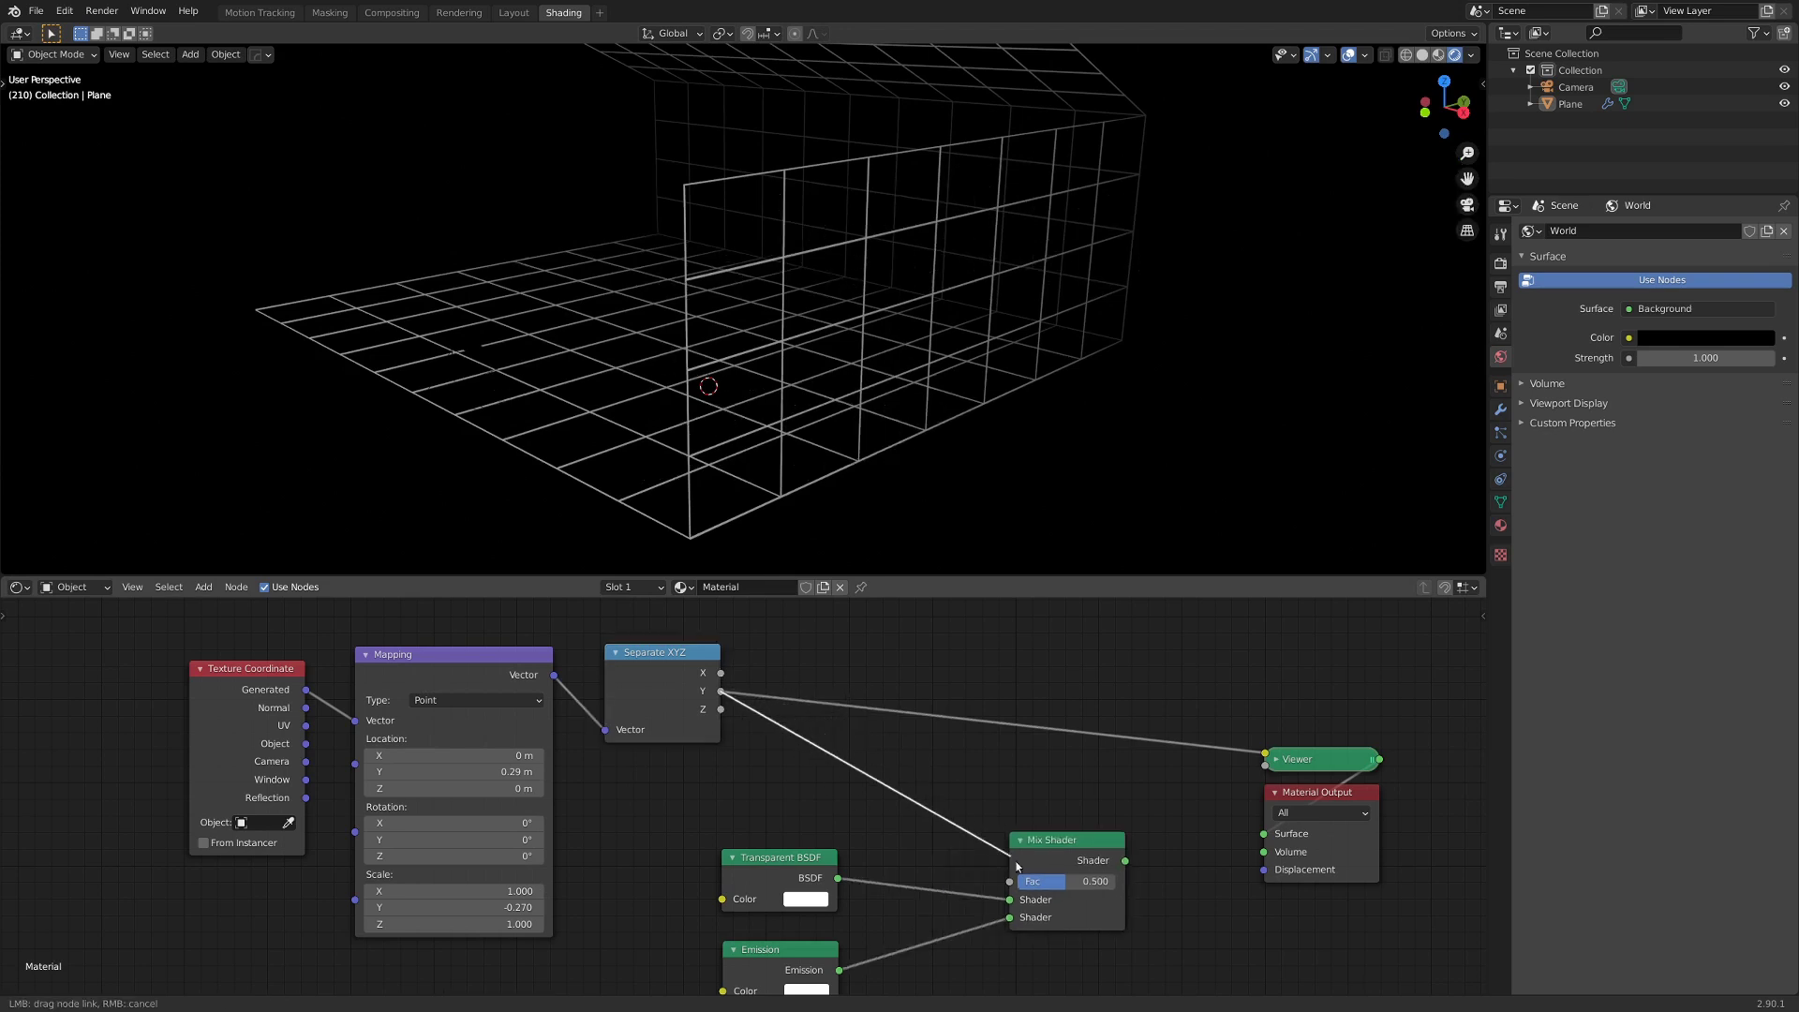
key(shift+a)
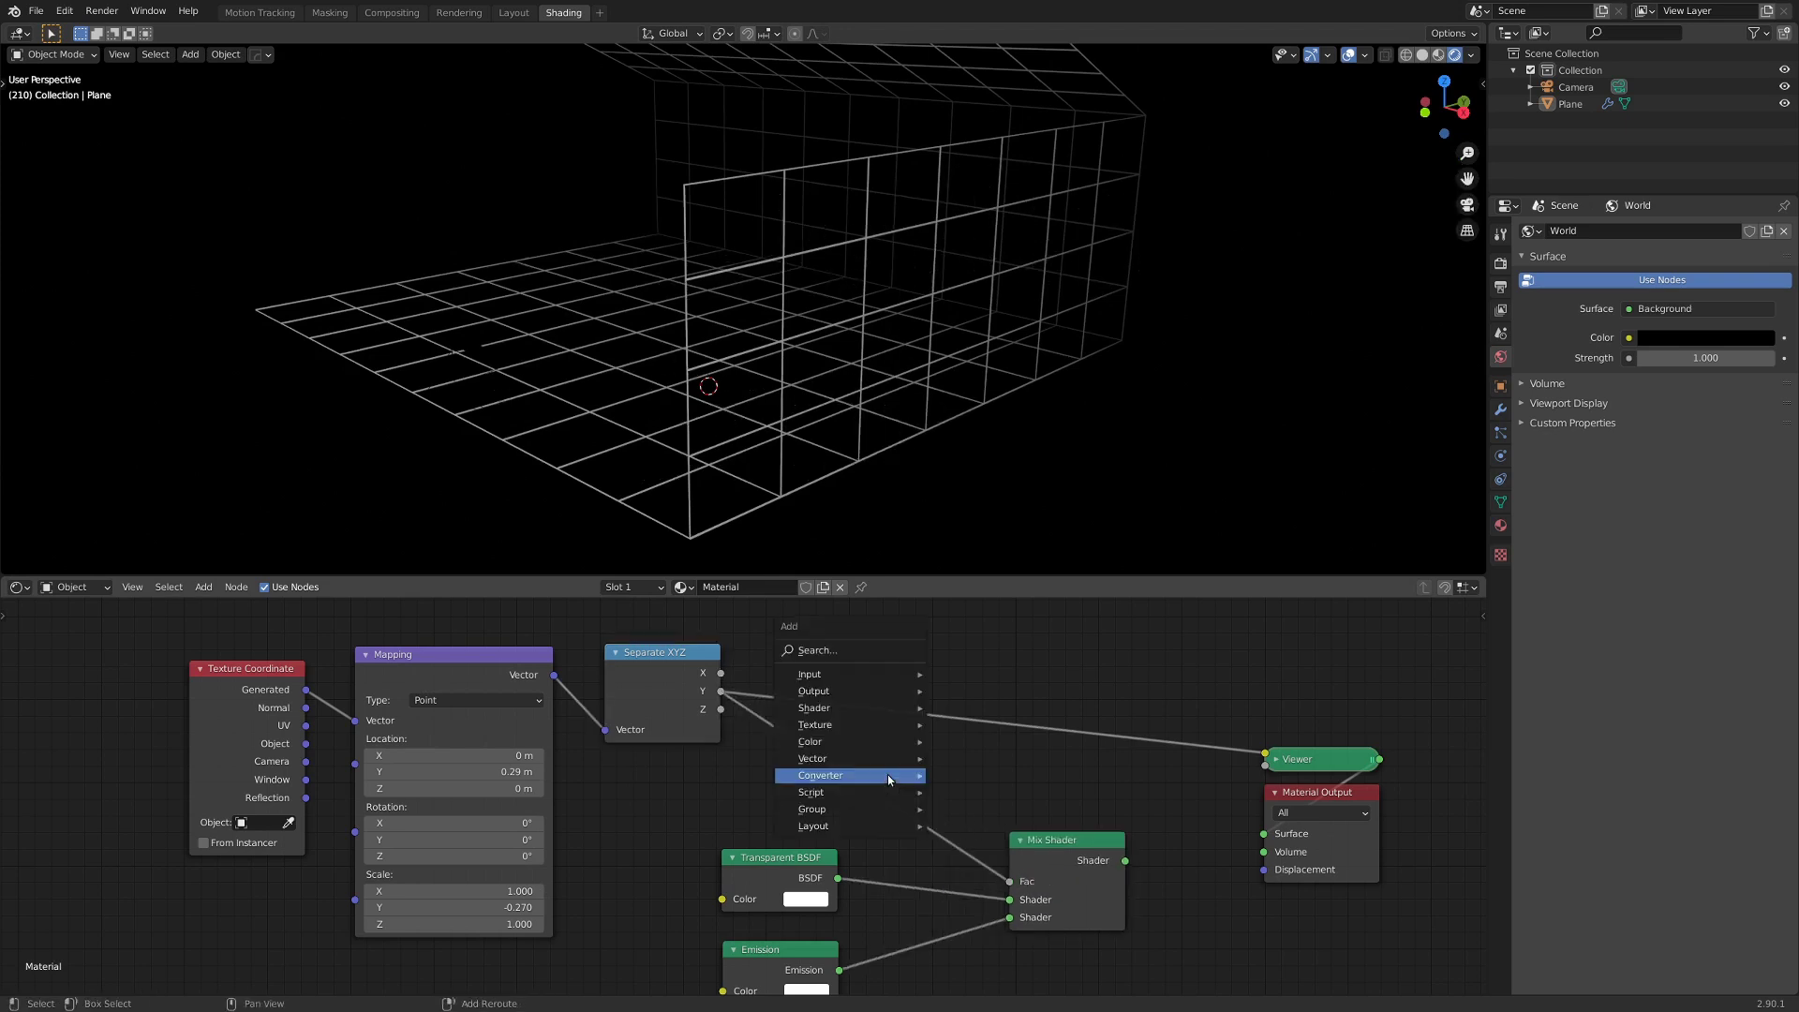
mouse_move(887, 774)
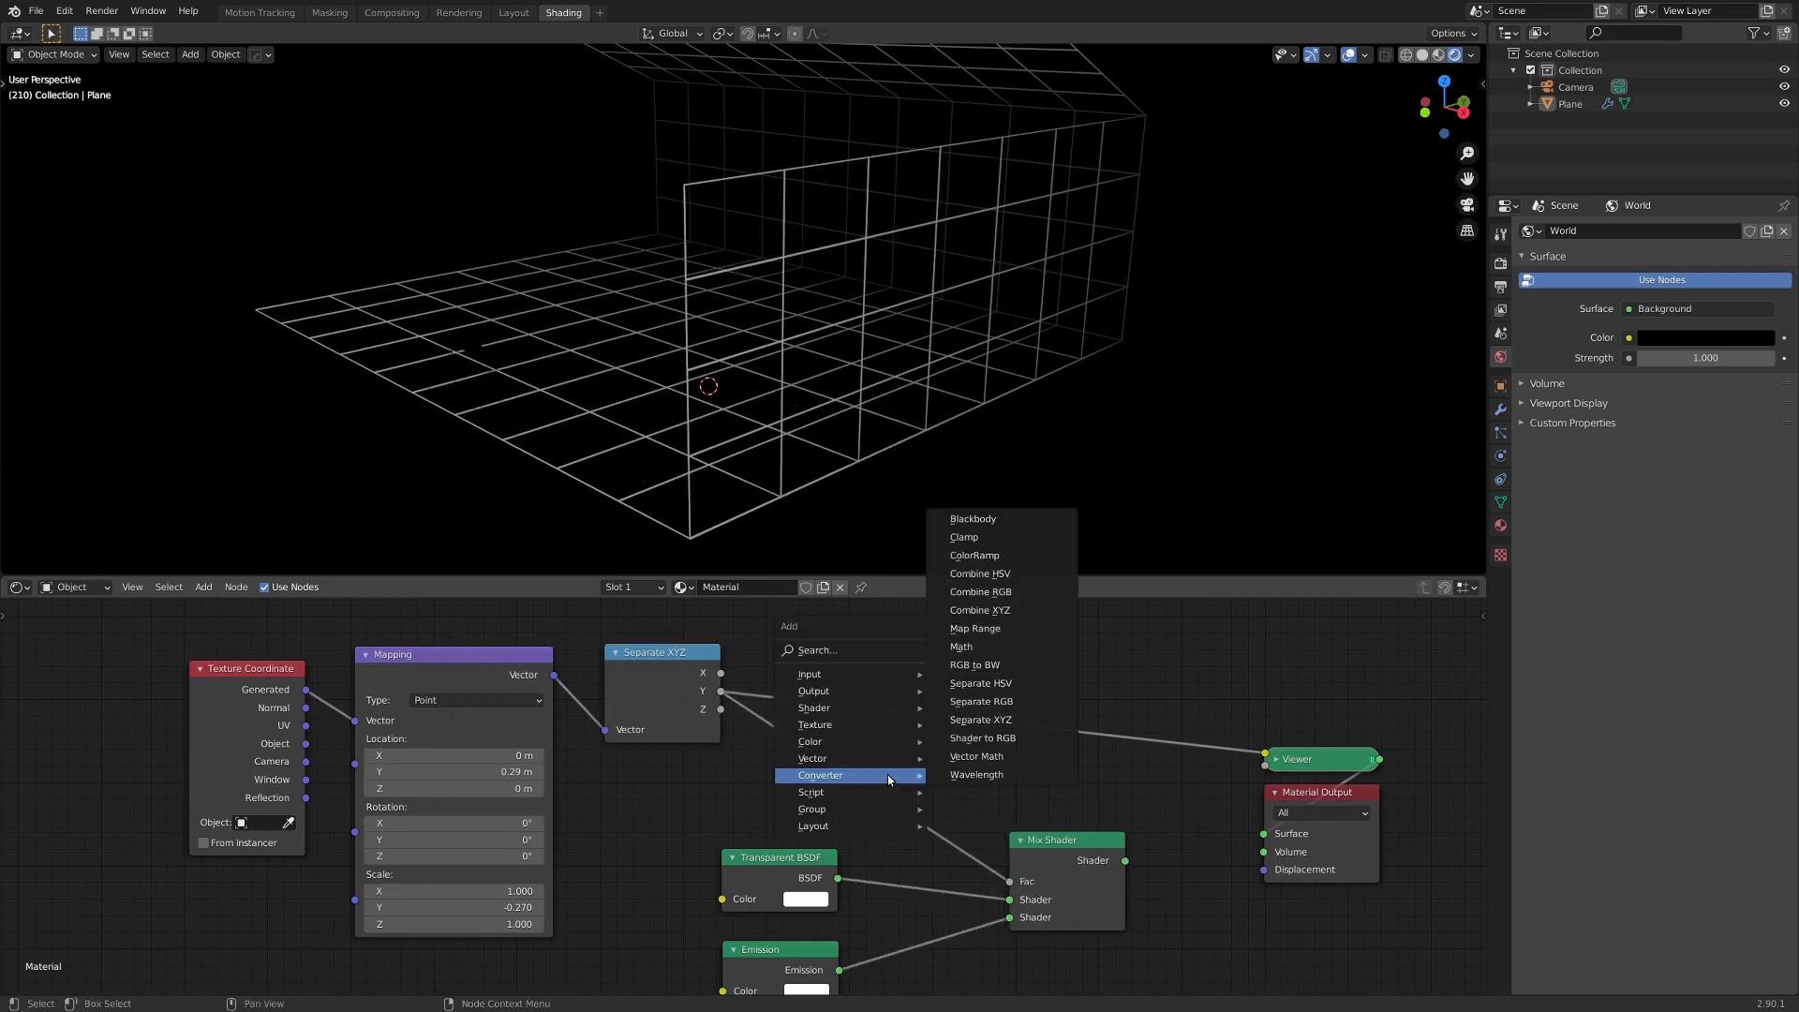
click(1008, 560)
click(787, 680)
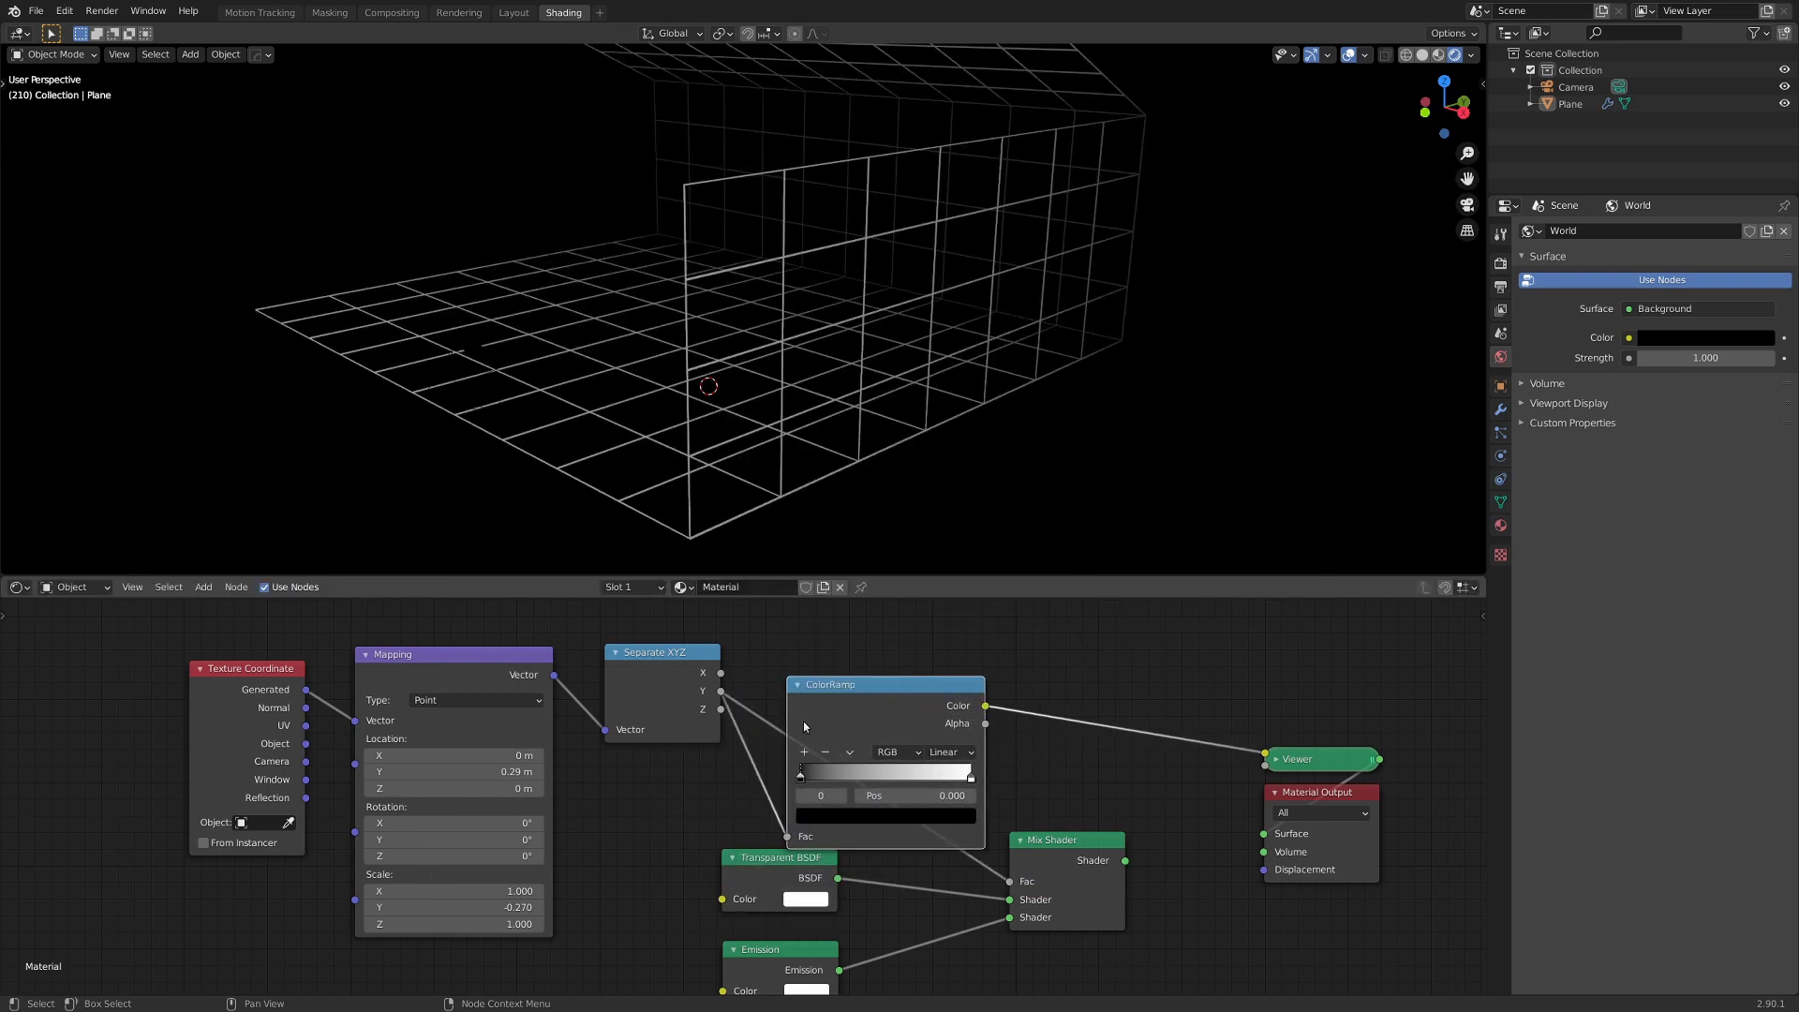
drag(871, 713, 847, 687)
ctrl+shift+click(847, 687)
ctrl+shift+click(847, 687)
drag(777, 754, 774, 752)
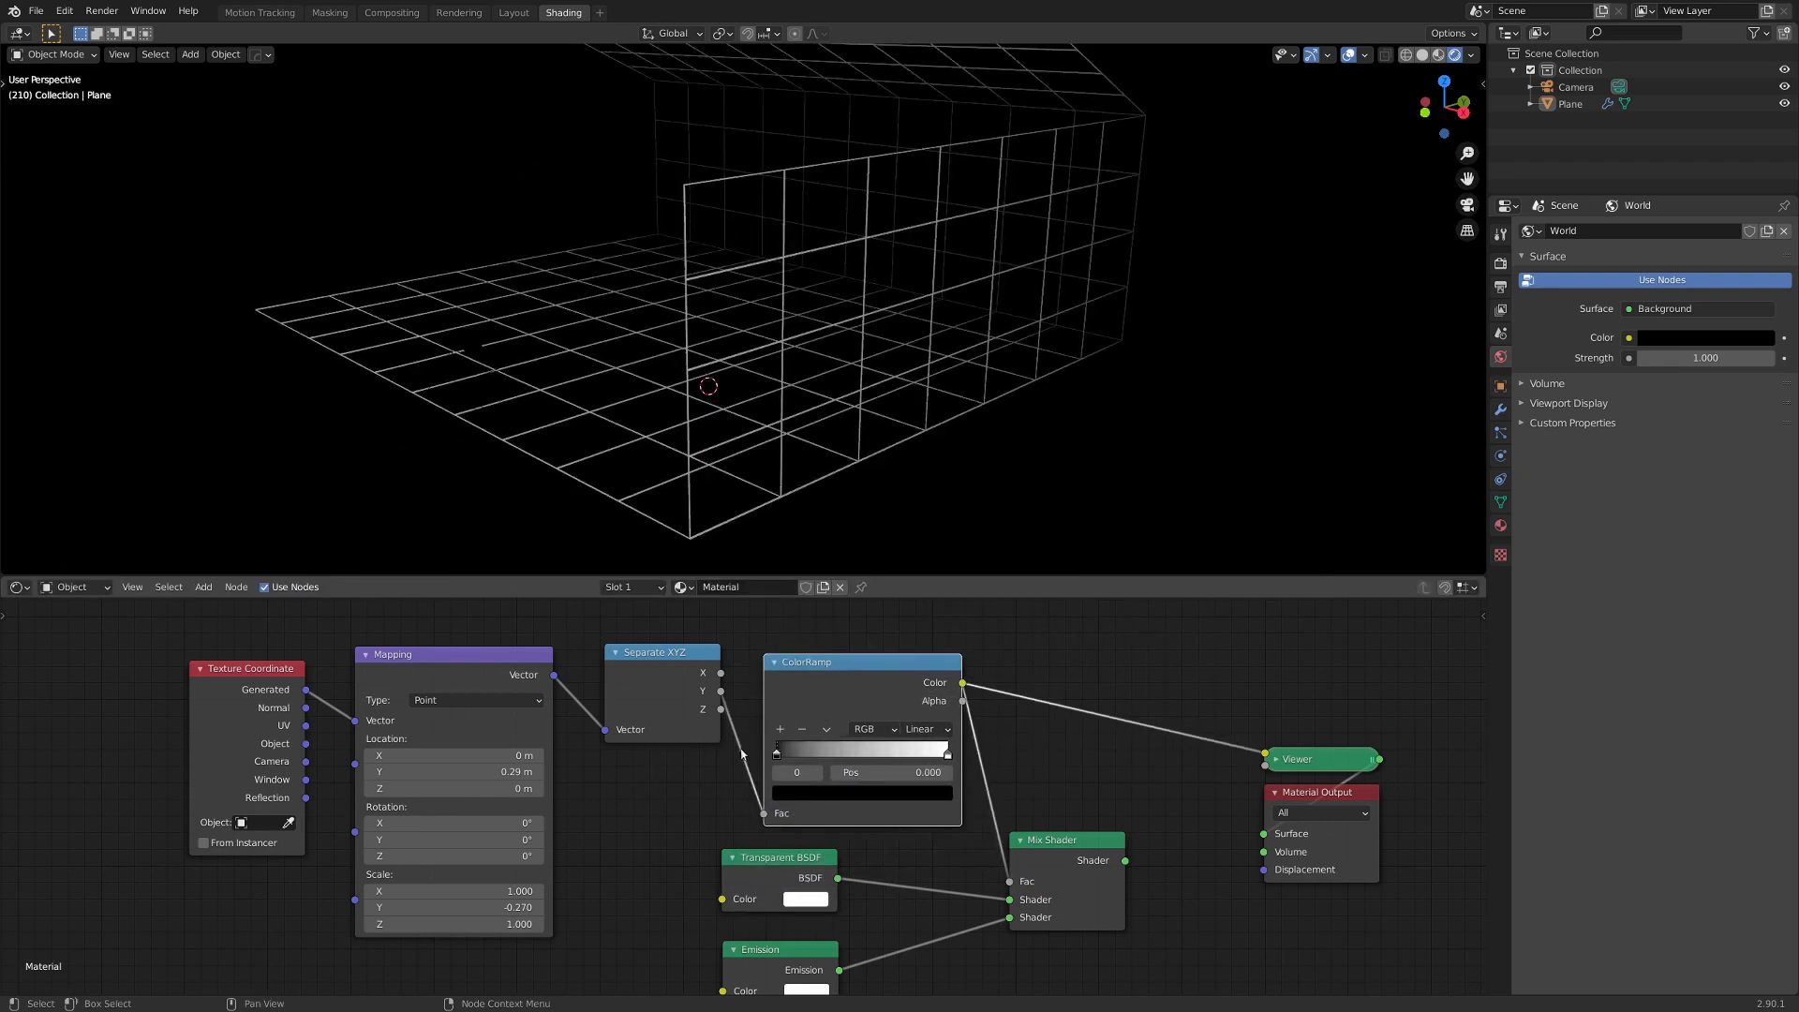
mouse_move(948, 752)
mouse_down()
mouse_move(875, 761)
mouse_move(948, 756)
mouse_up()
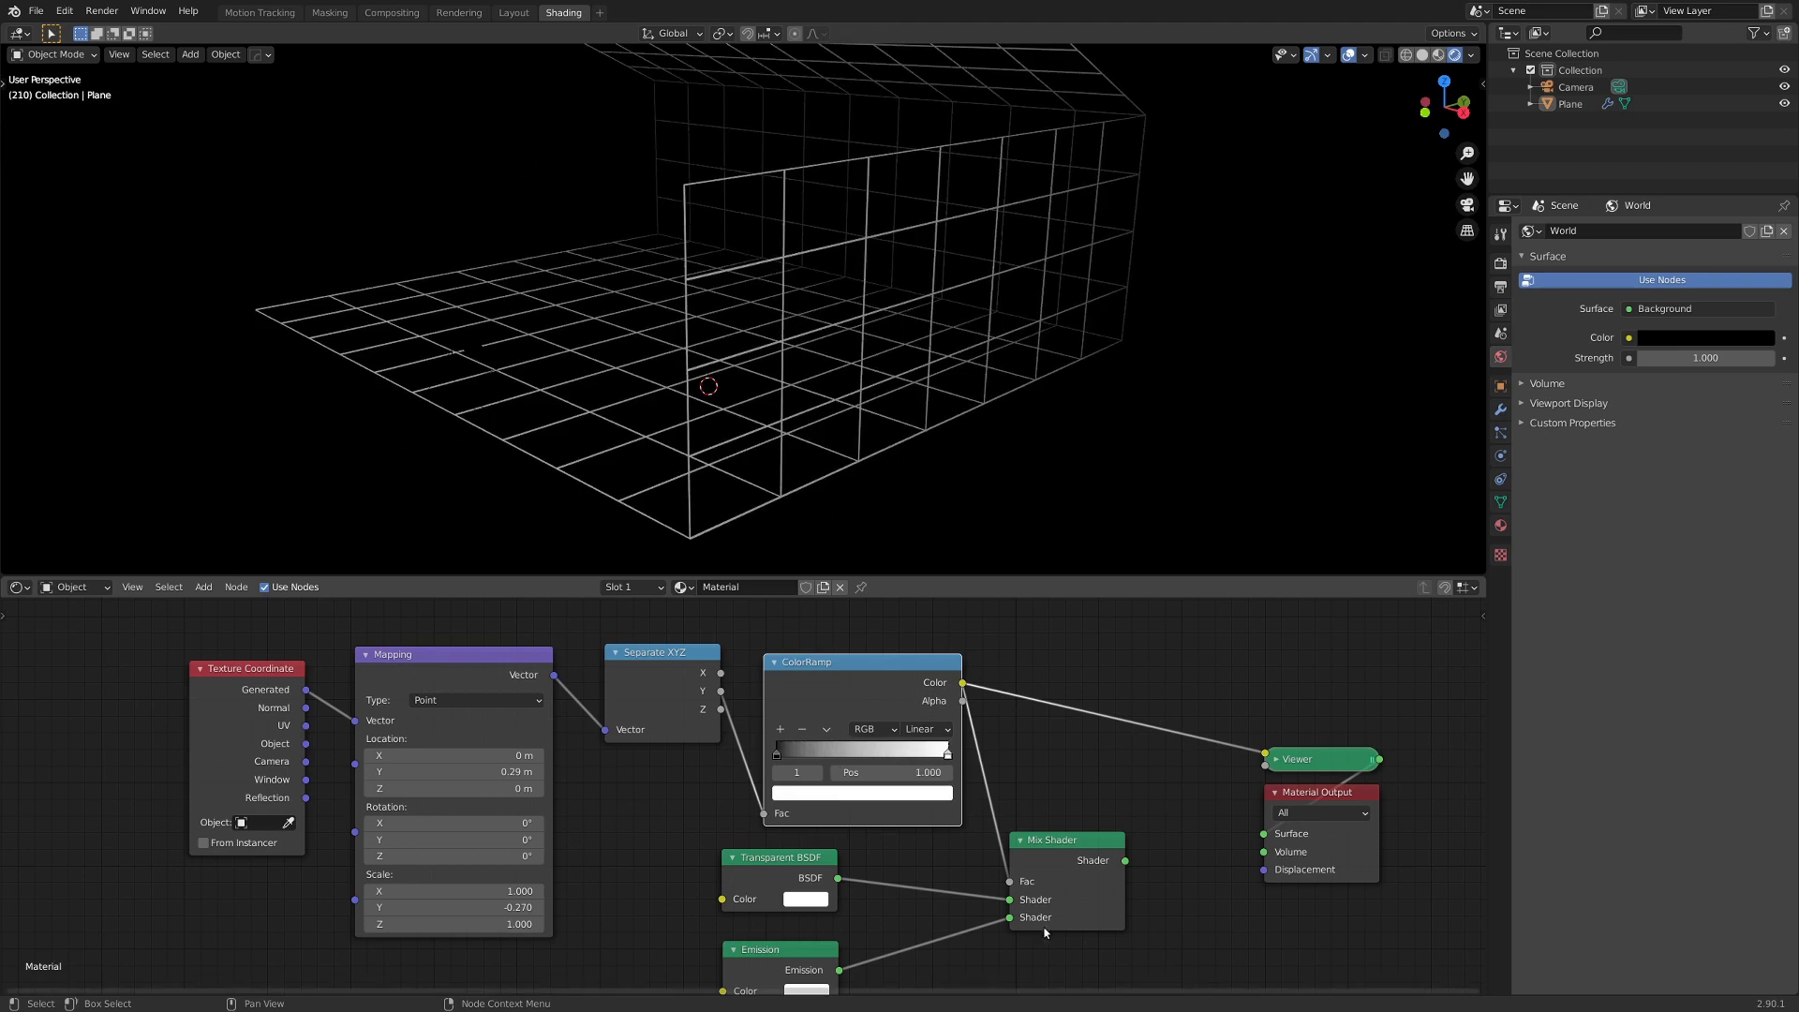
Reconnect the Mix Shader to the Material Output's Surface in place of the viewer, and move the Transparent BSDF clear of the ColorRamp.
drag(1095, 861, 1125, 820)
ctrl+shift+click(1094, 829)
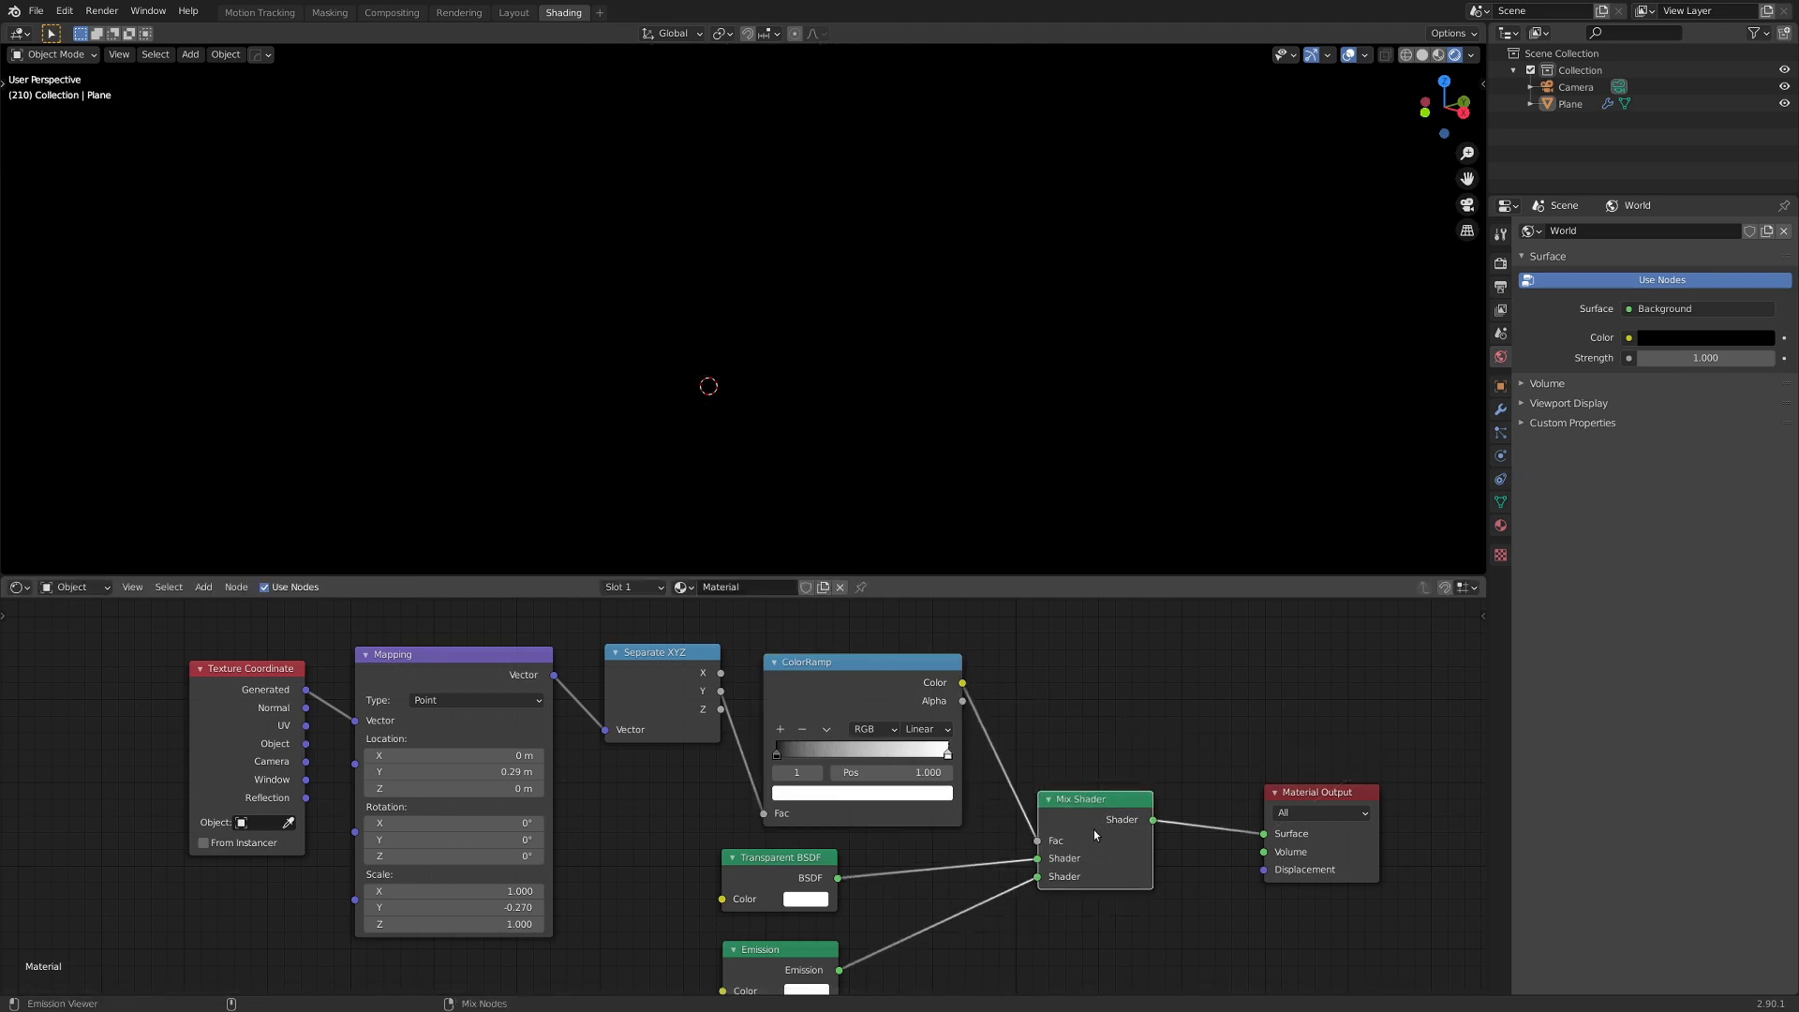
middle_drag(993, 403, 836, 303)
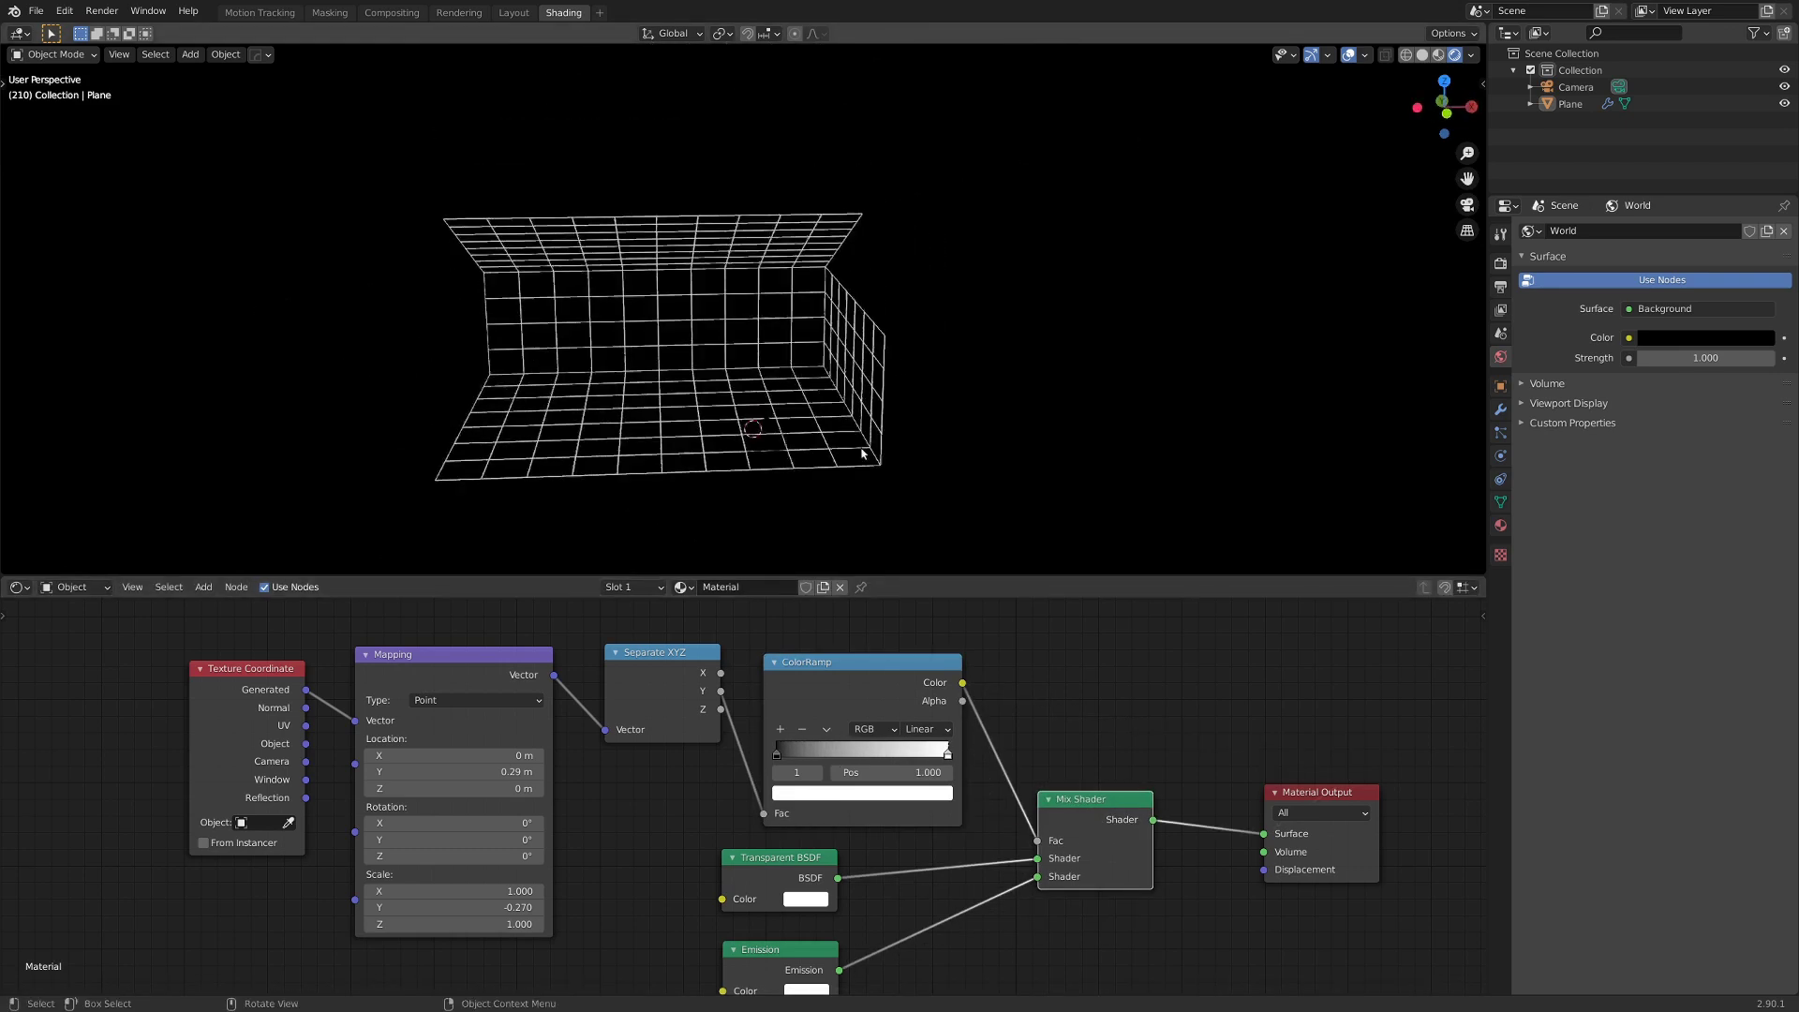
middle_drag(900, 354, 817, 314)
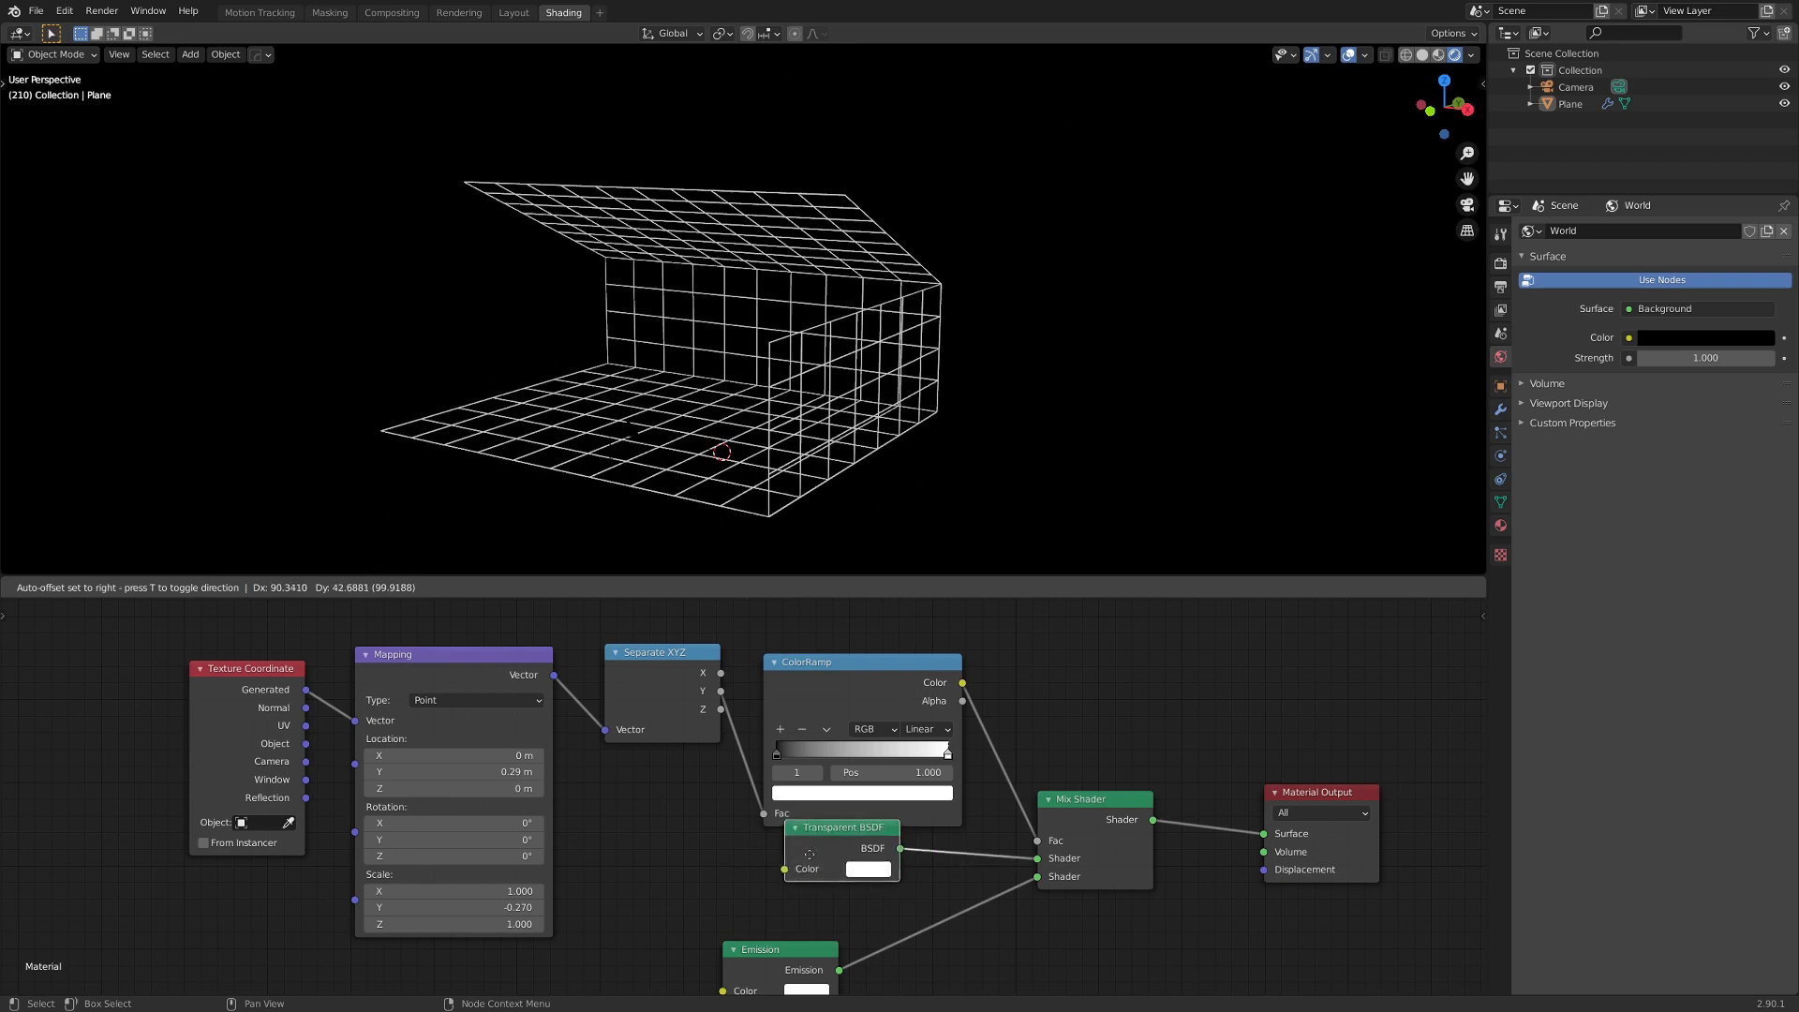
drag(810, 854, 746, 896)
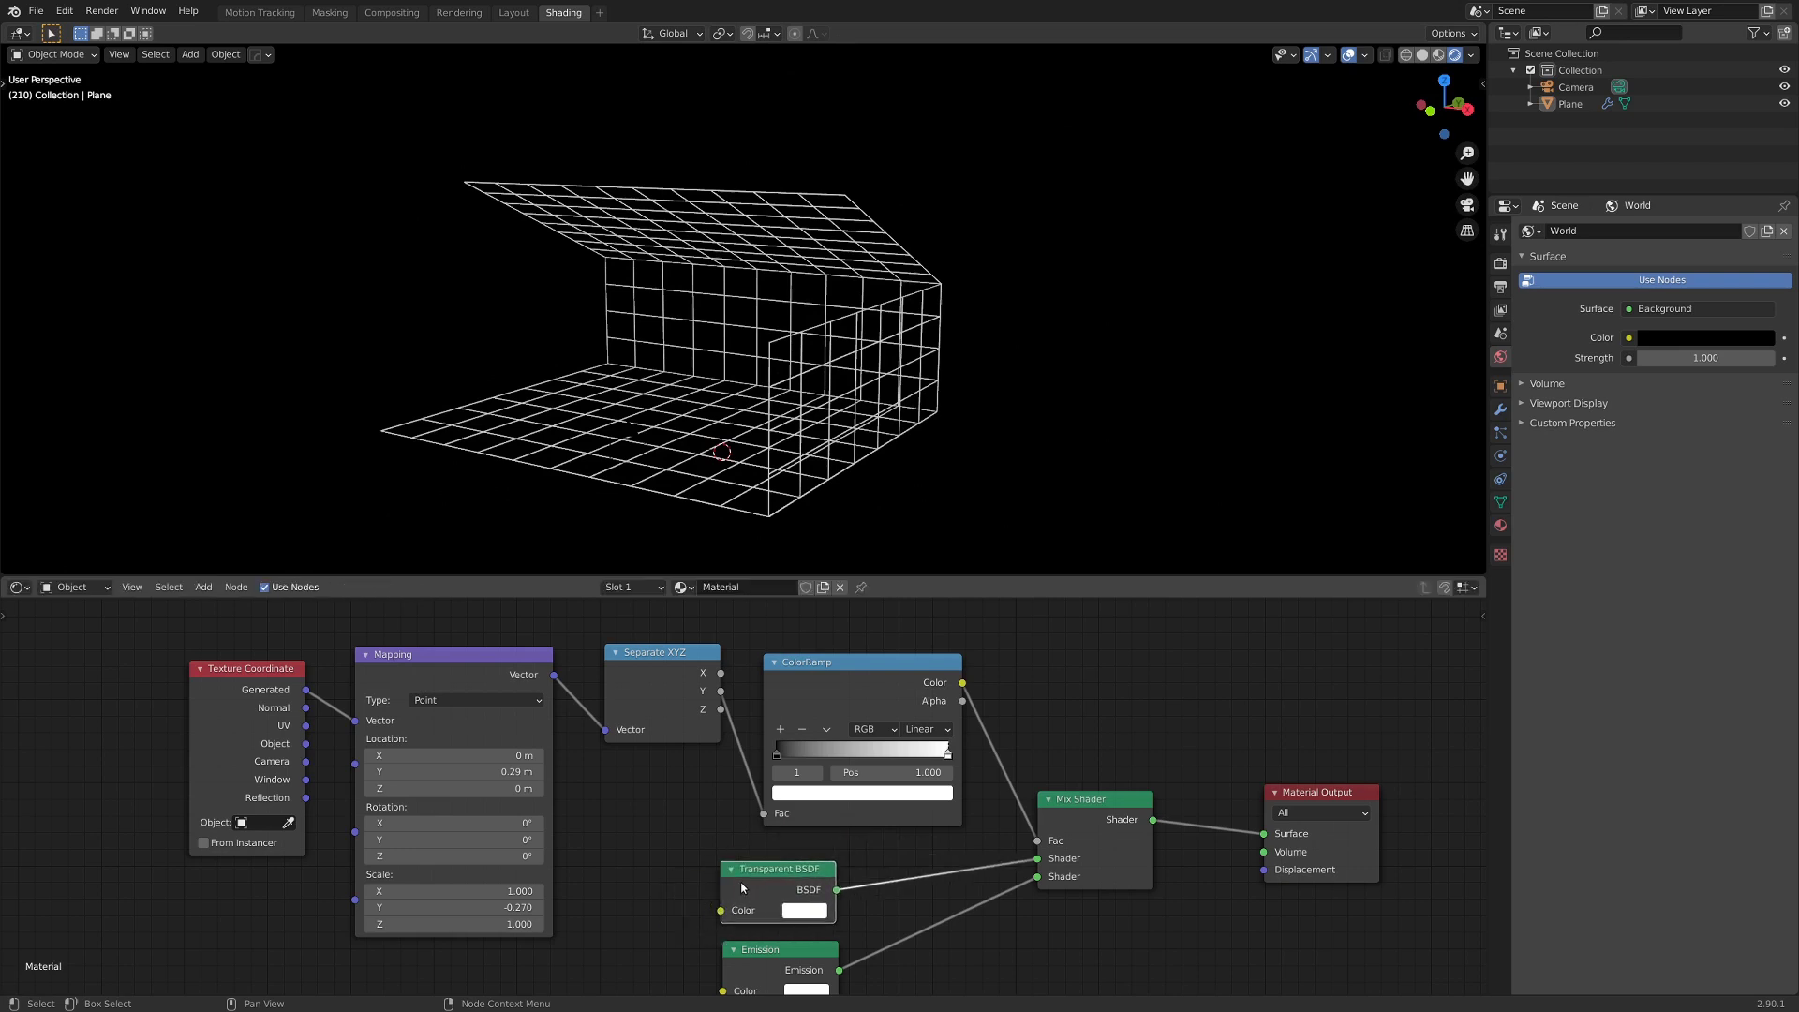
Set the material's blend mode to Alpha Blend and check the grid's fade from the camera view.
click(1499, 527)
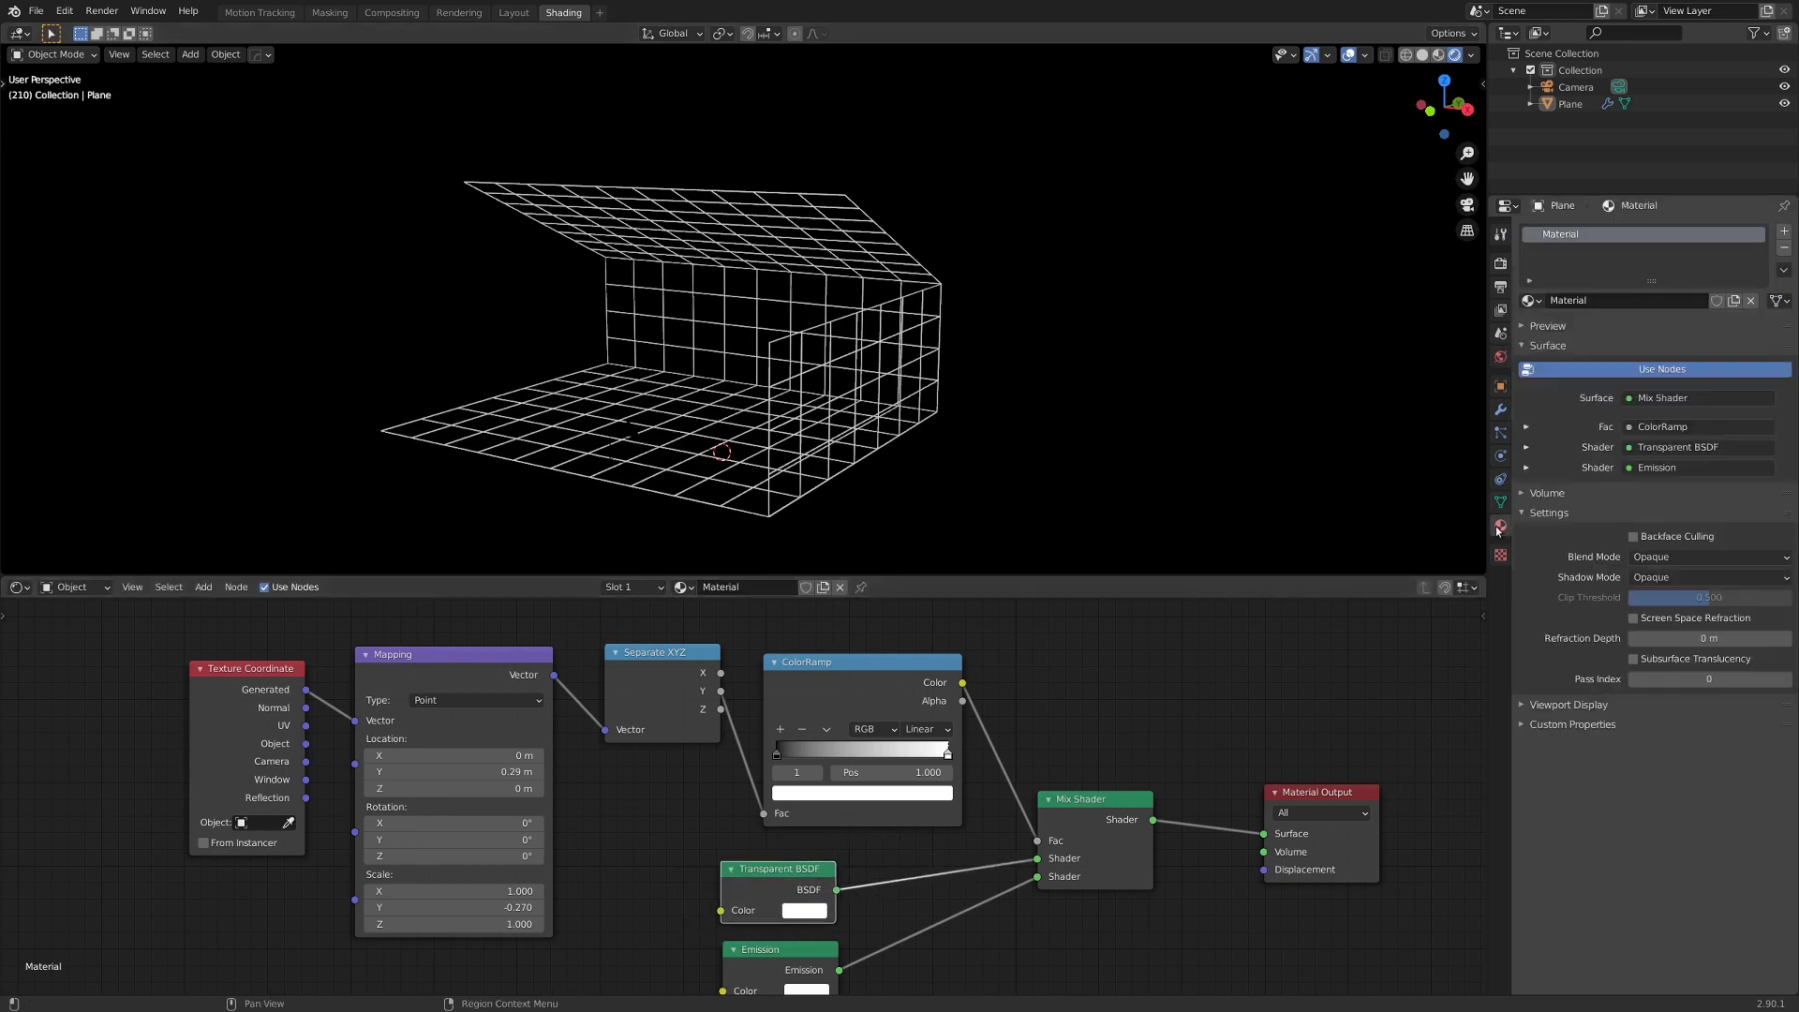
click(1657, 555)
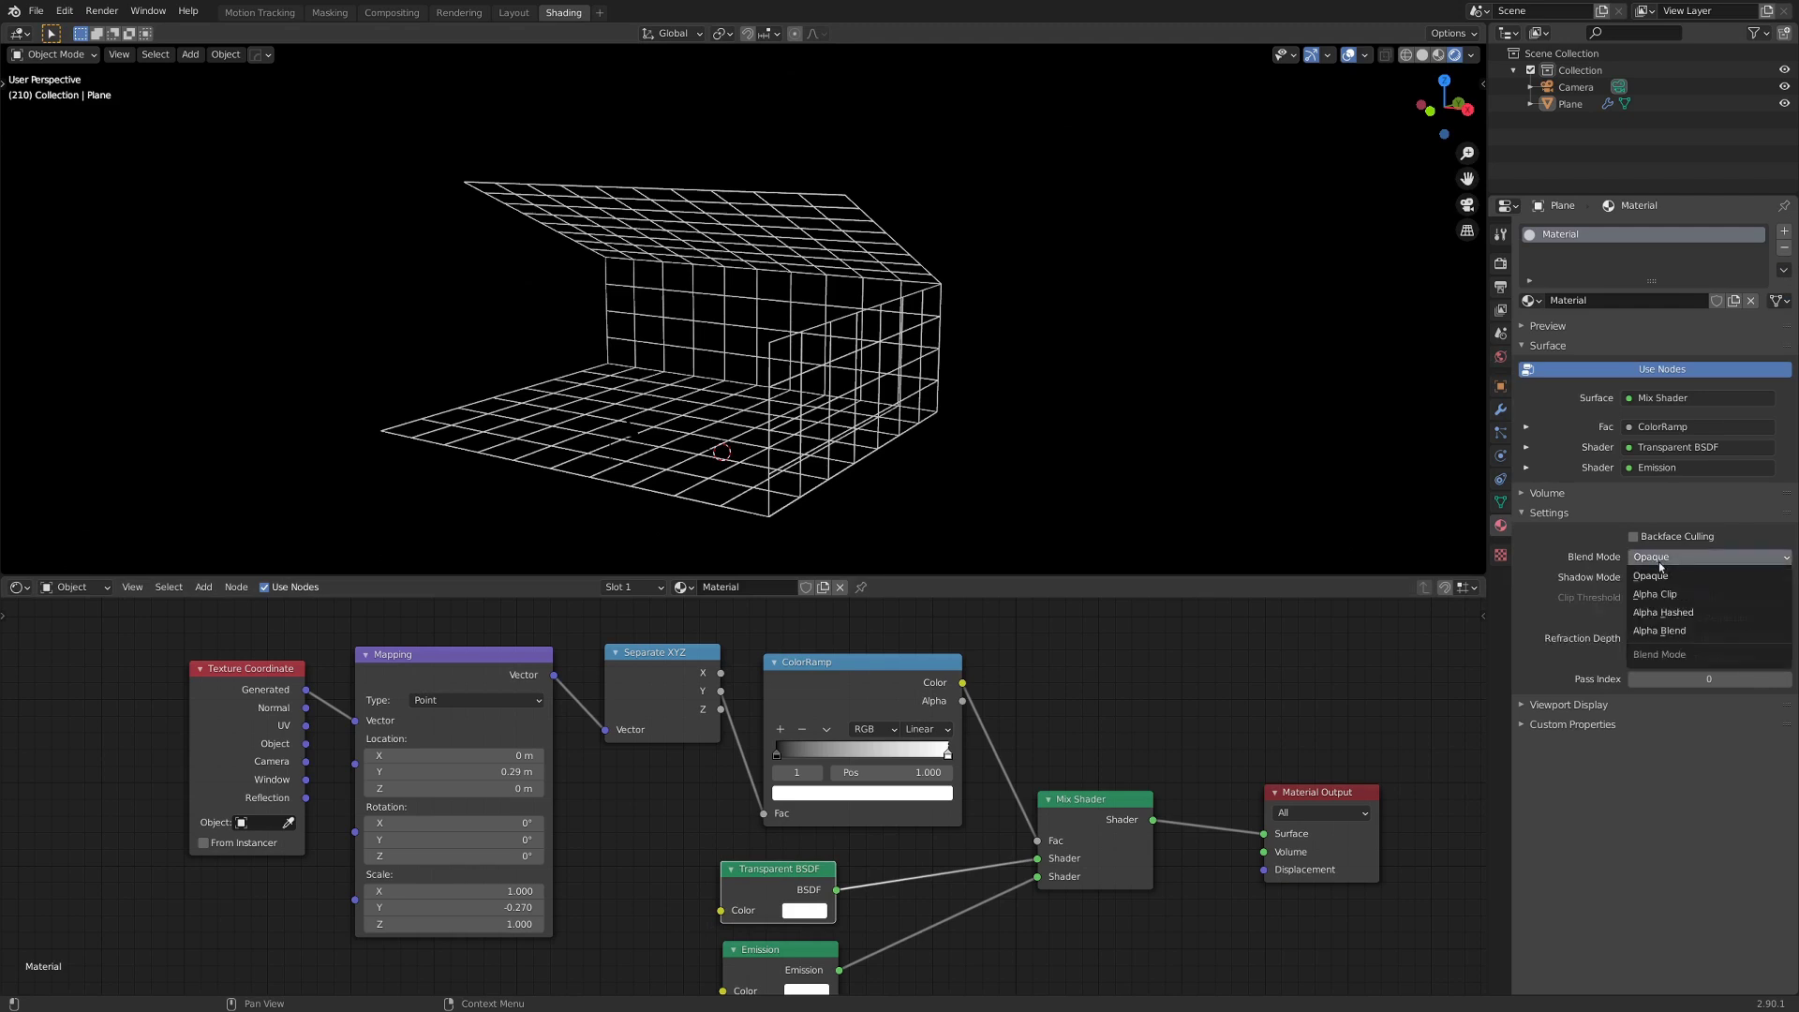
click(1664, 631)
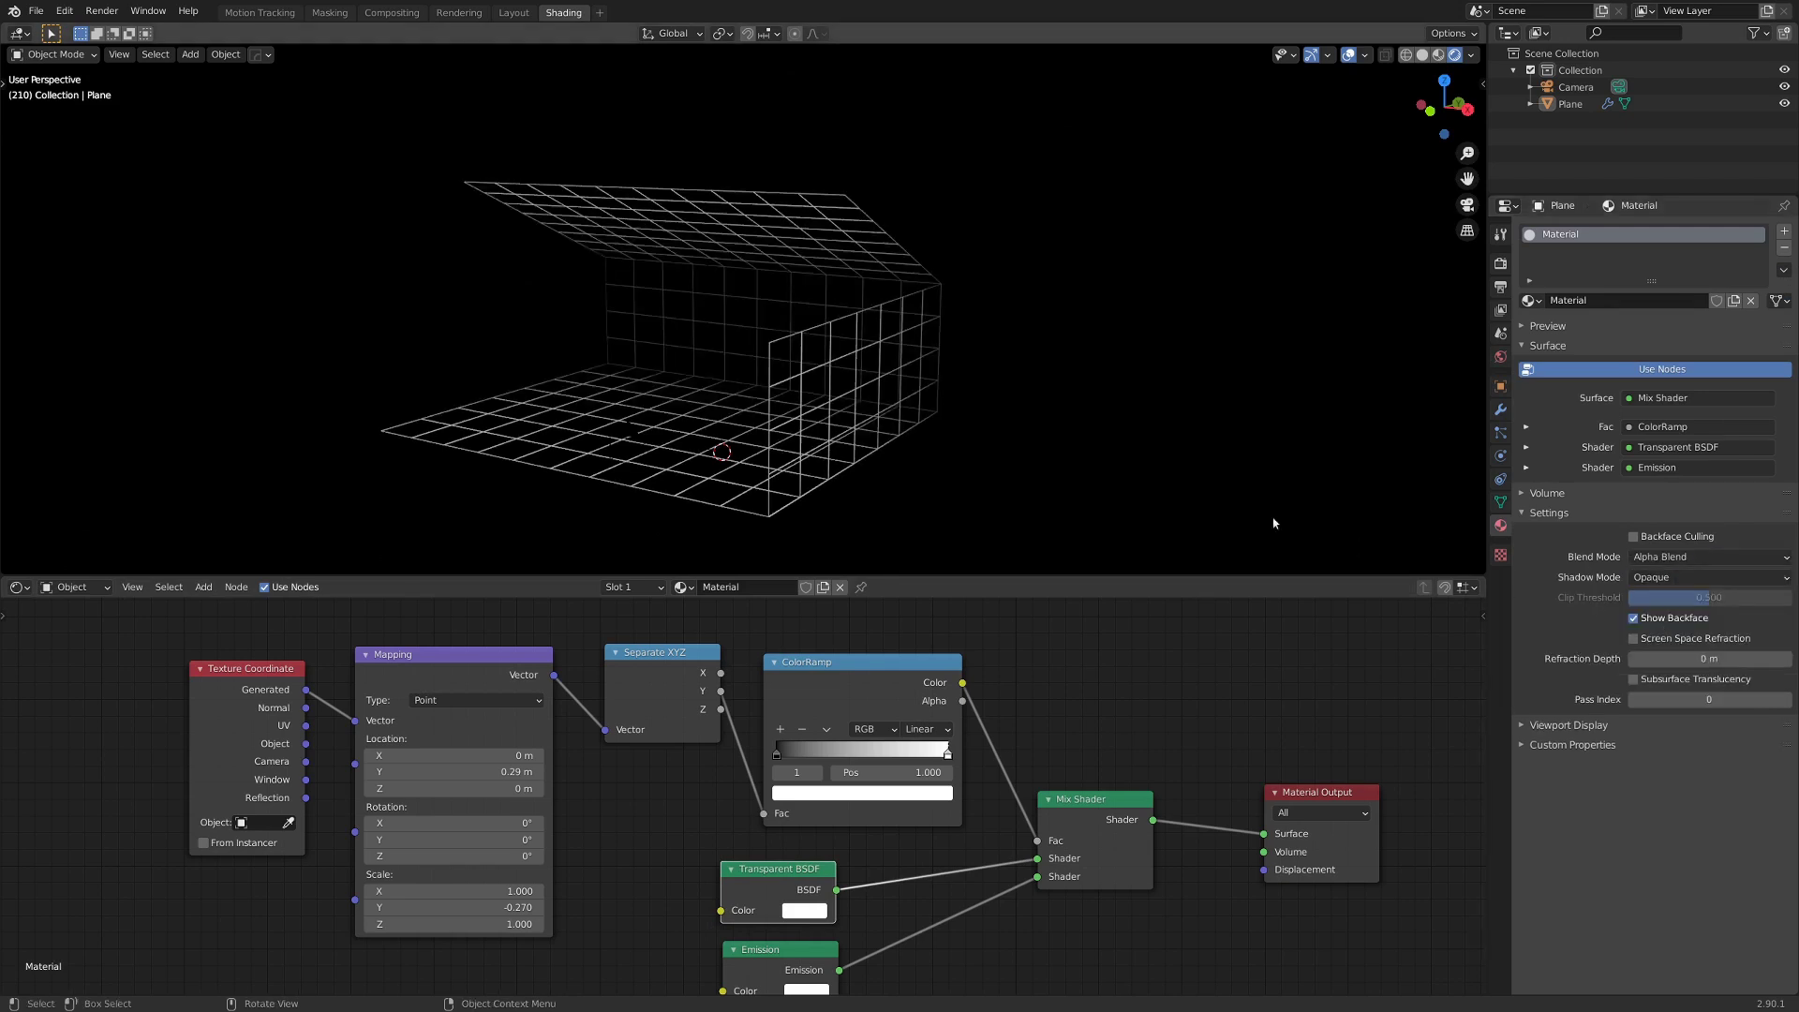
middle_drag(1277, 514, 928, 297)
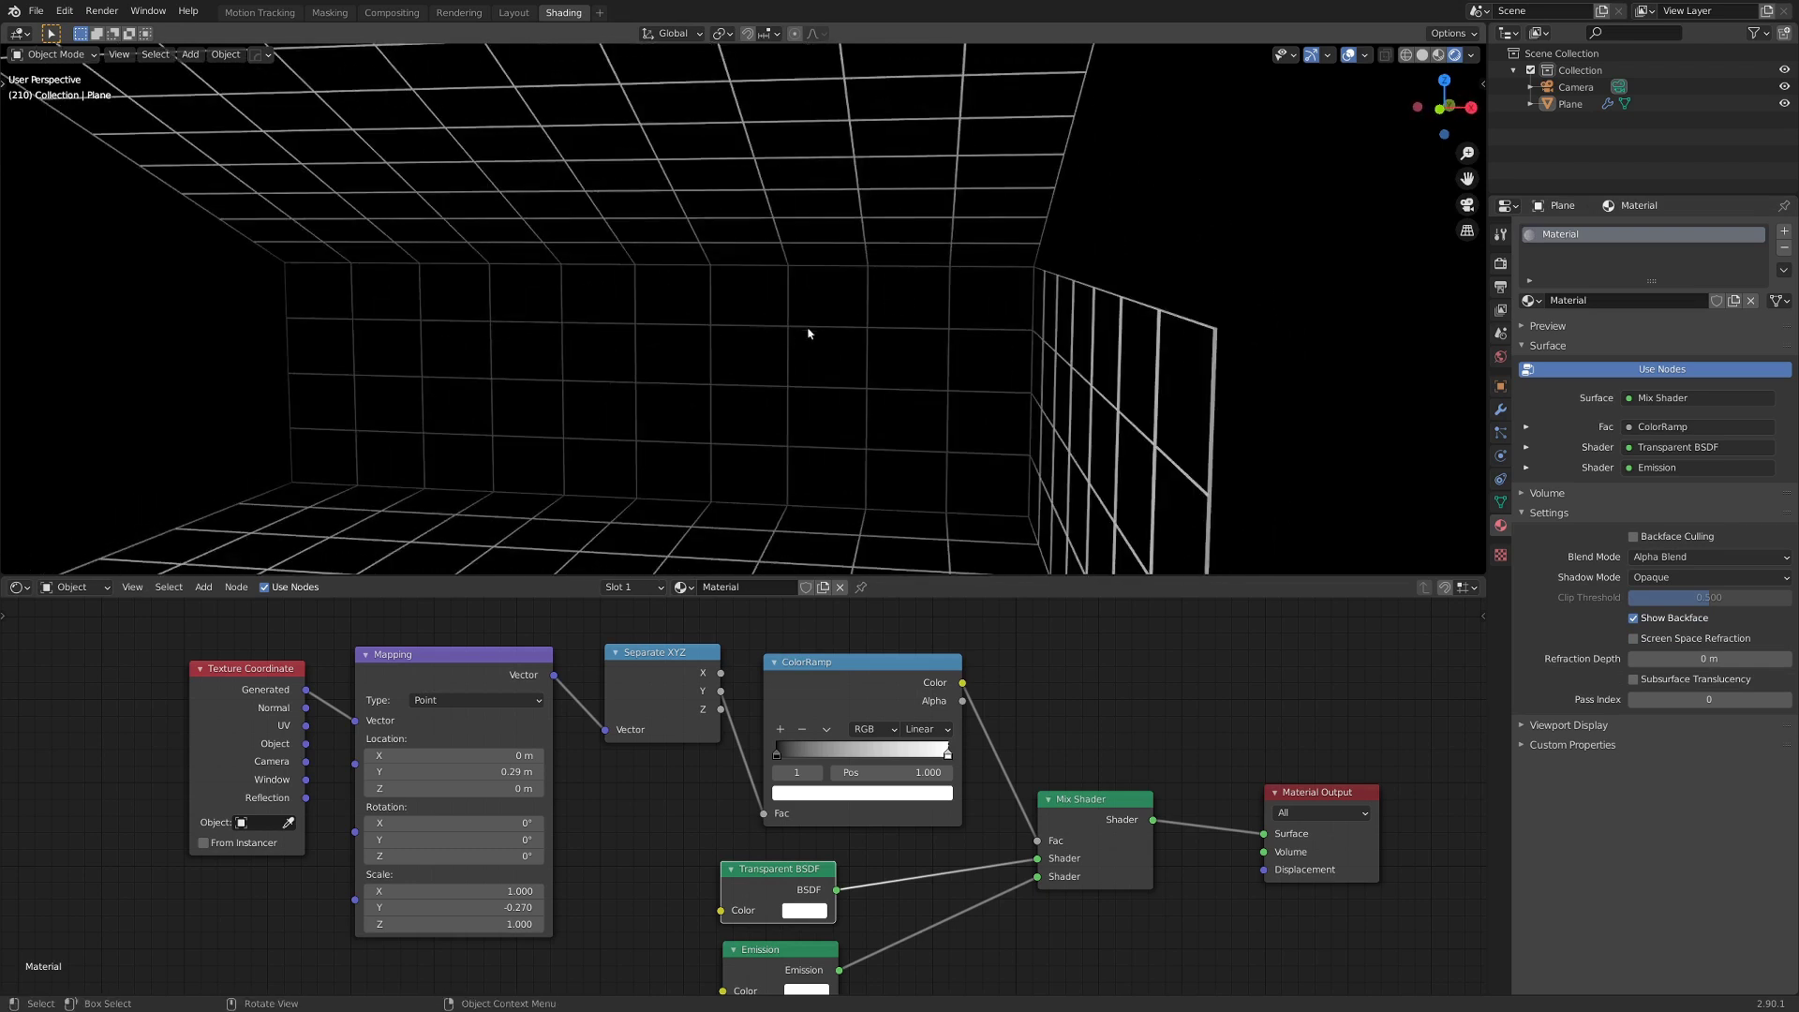
scroll(783, 346, down, 4)
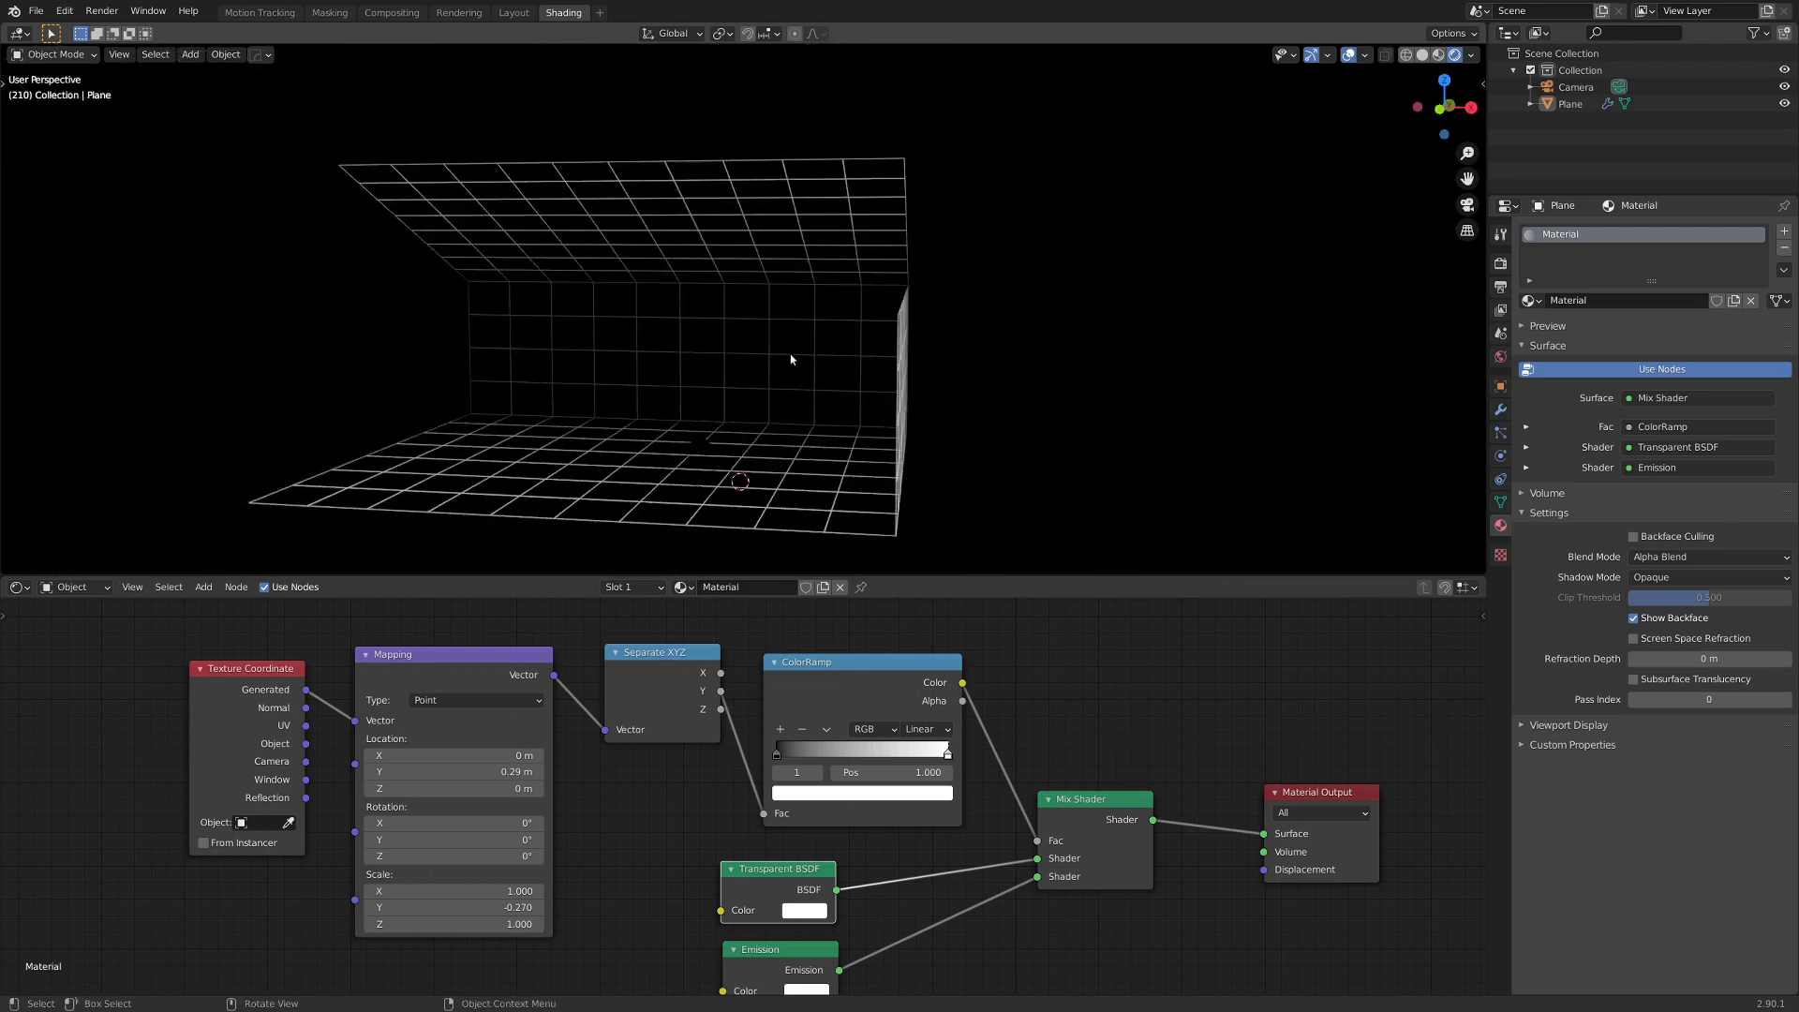
key(KP_0)
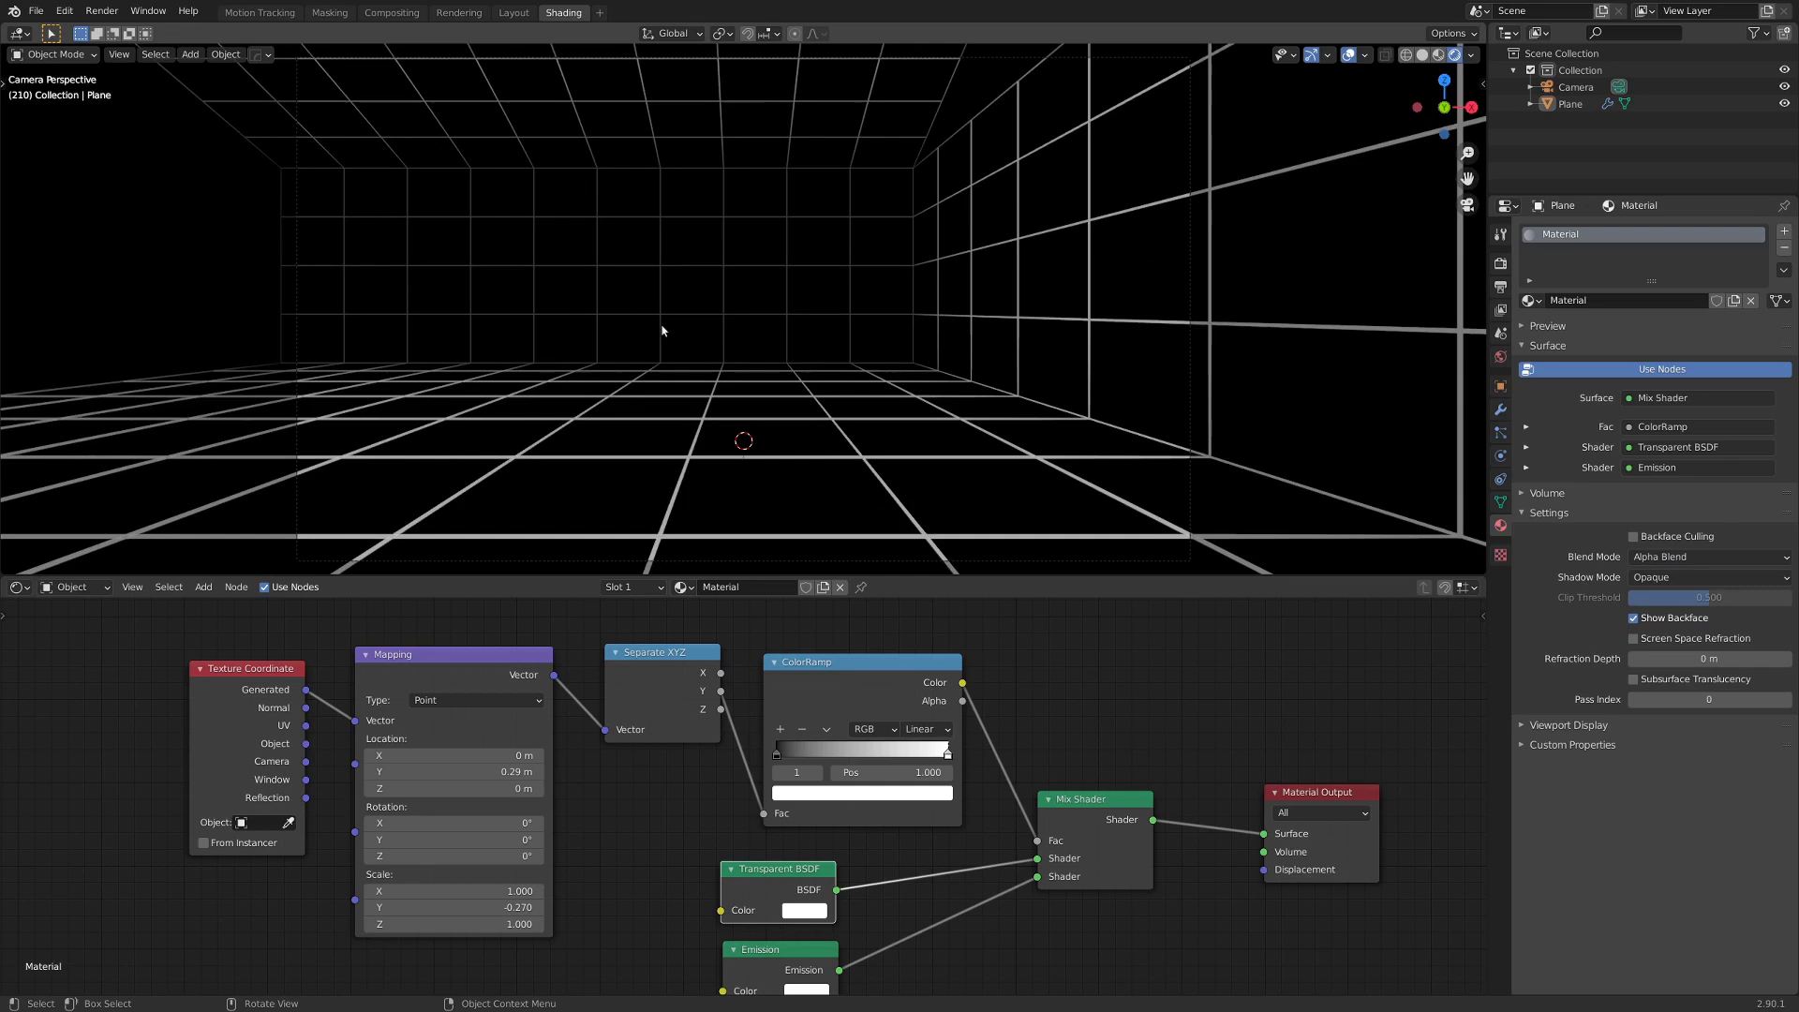
scroll(662, 331, down, 2)
Set the Emission strength to 7.900 and its color to a bright blue.
middle_drag(711, 774, 664, 628)
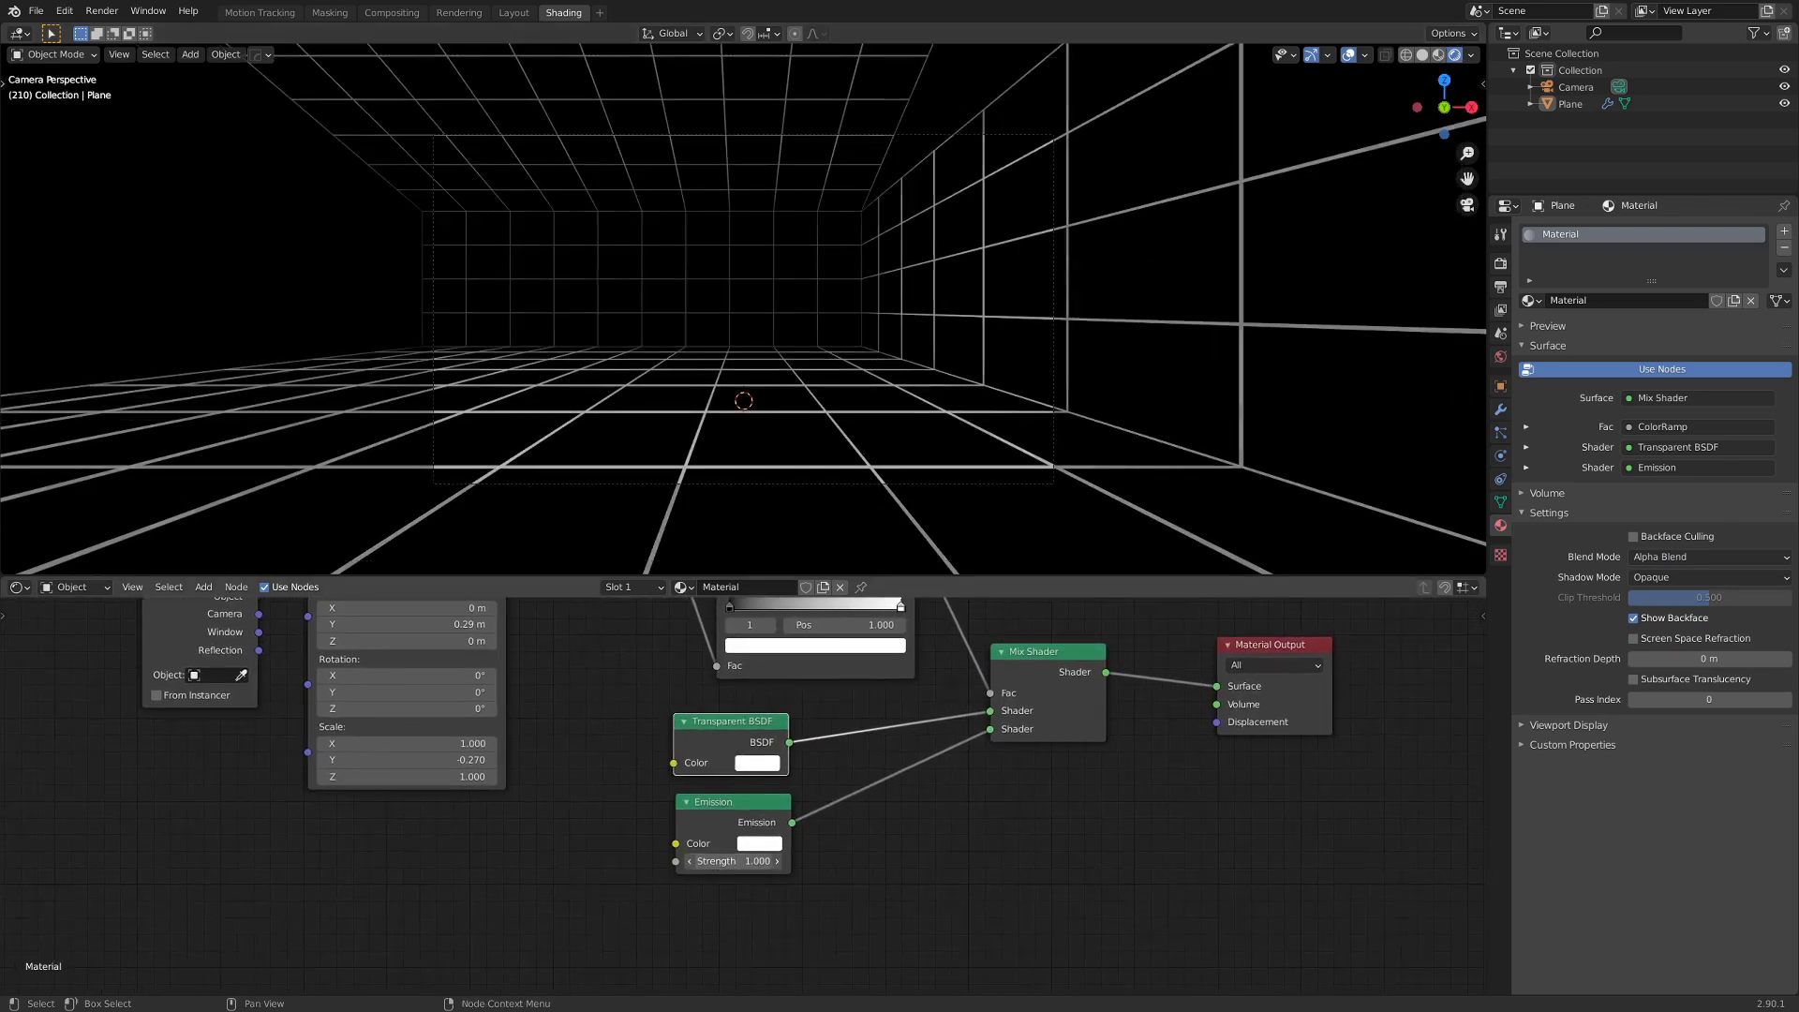
drag(731, 861, 805, 861)
click(759, 843)
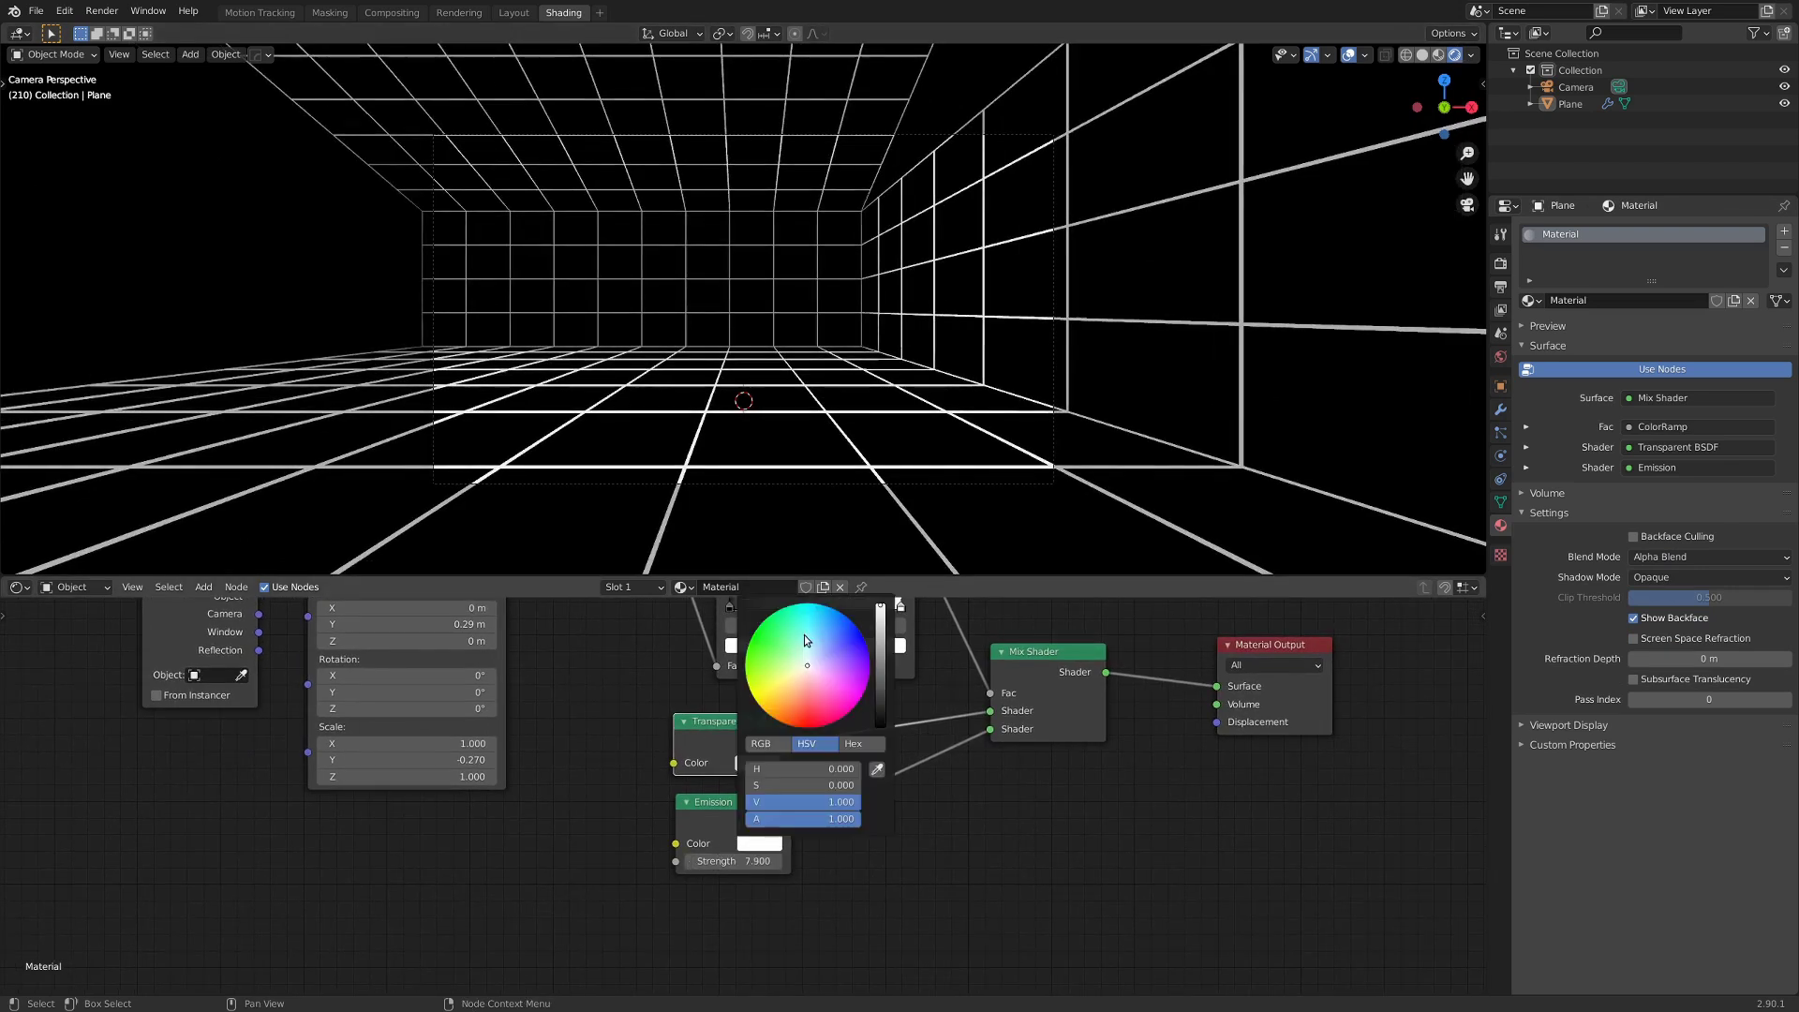
drag(805, 640, 829, 616)
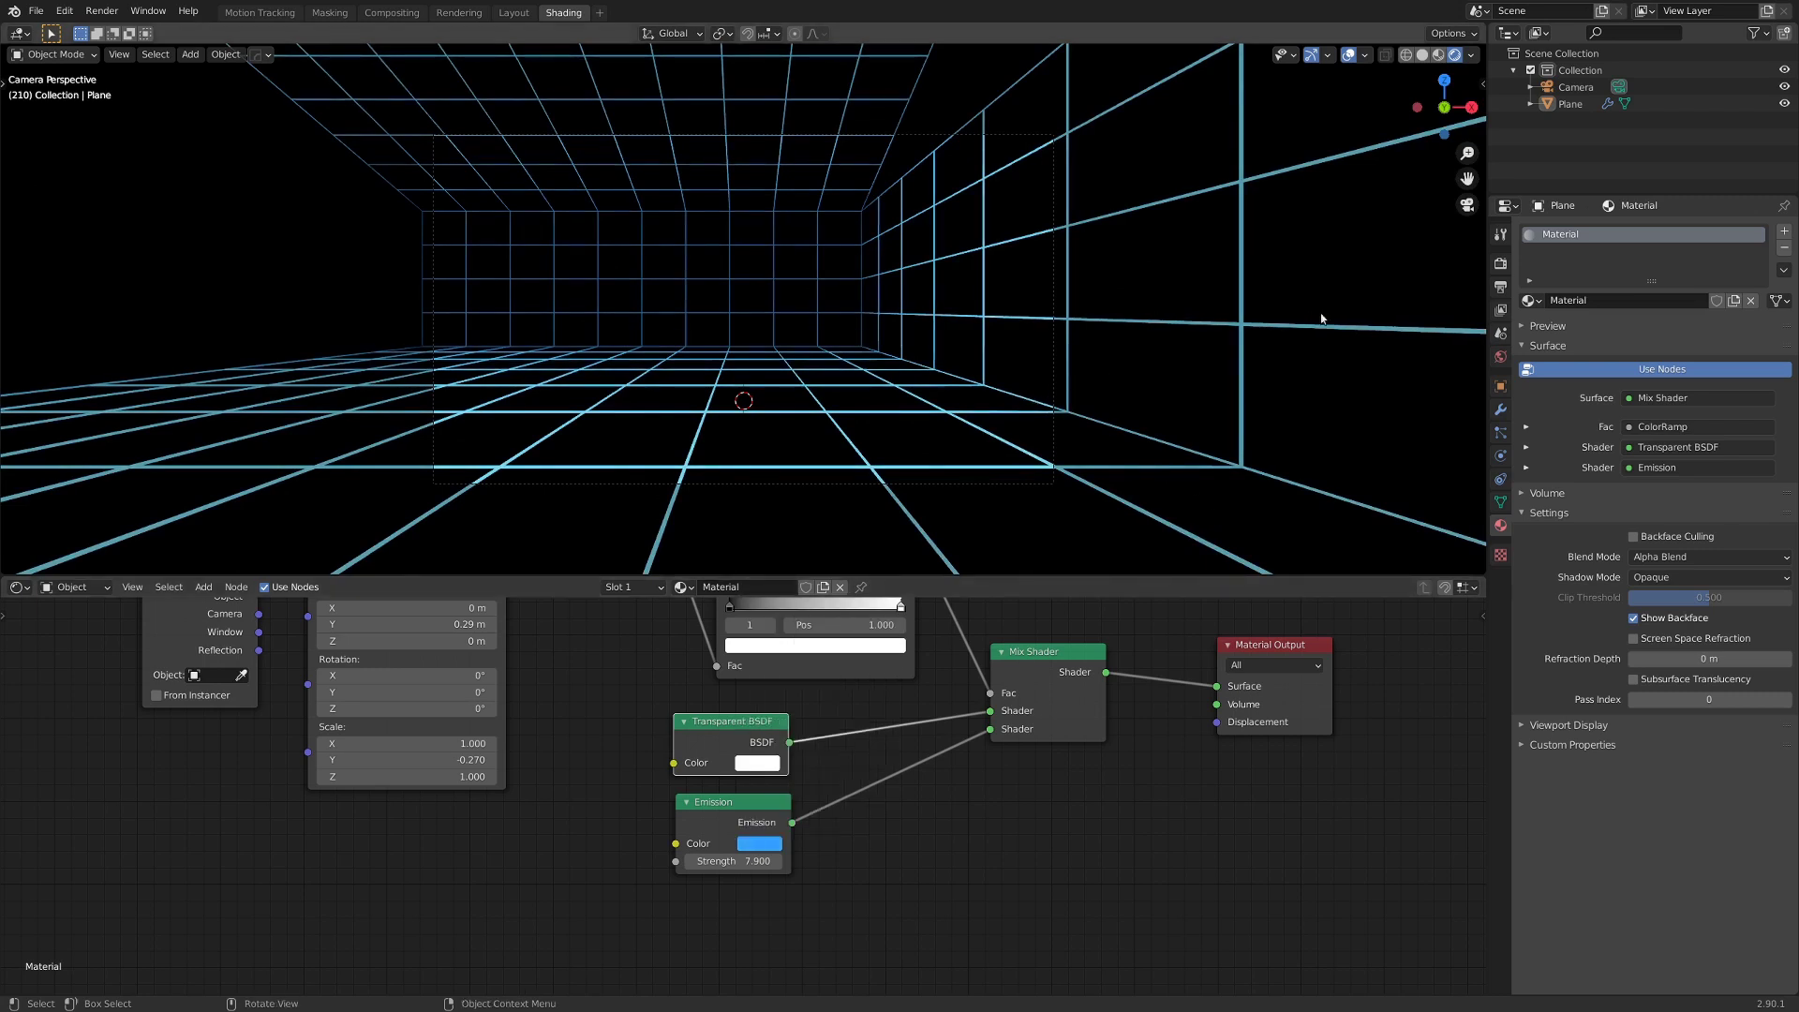
Enable Bloom in the Eevee render settings and inspect the glowing grid in the camera view.
click(1500, 264)
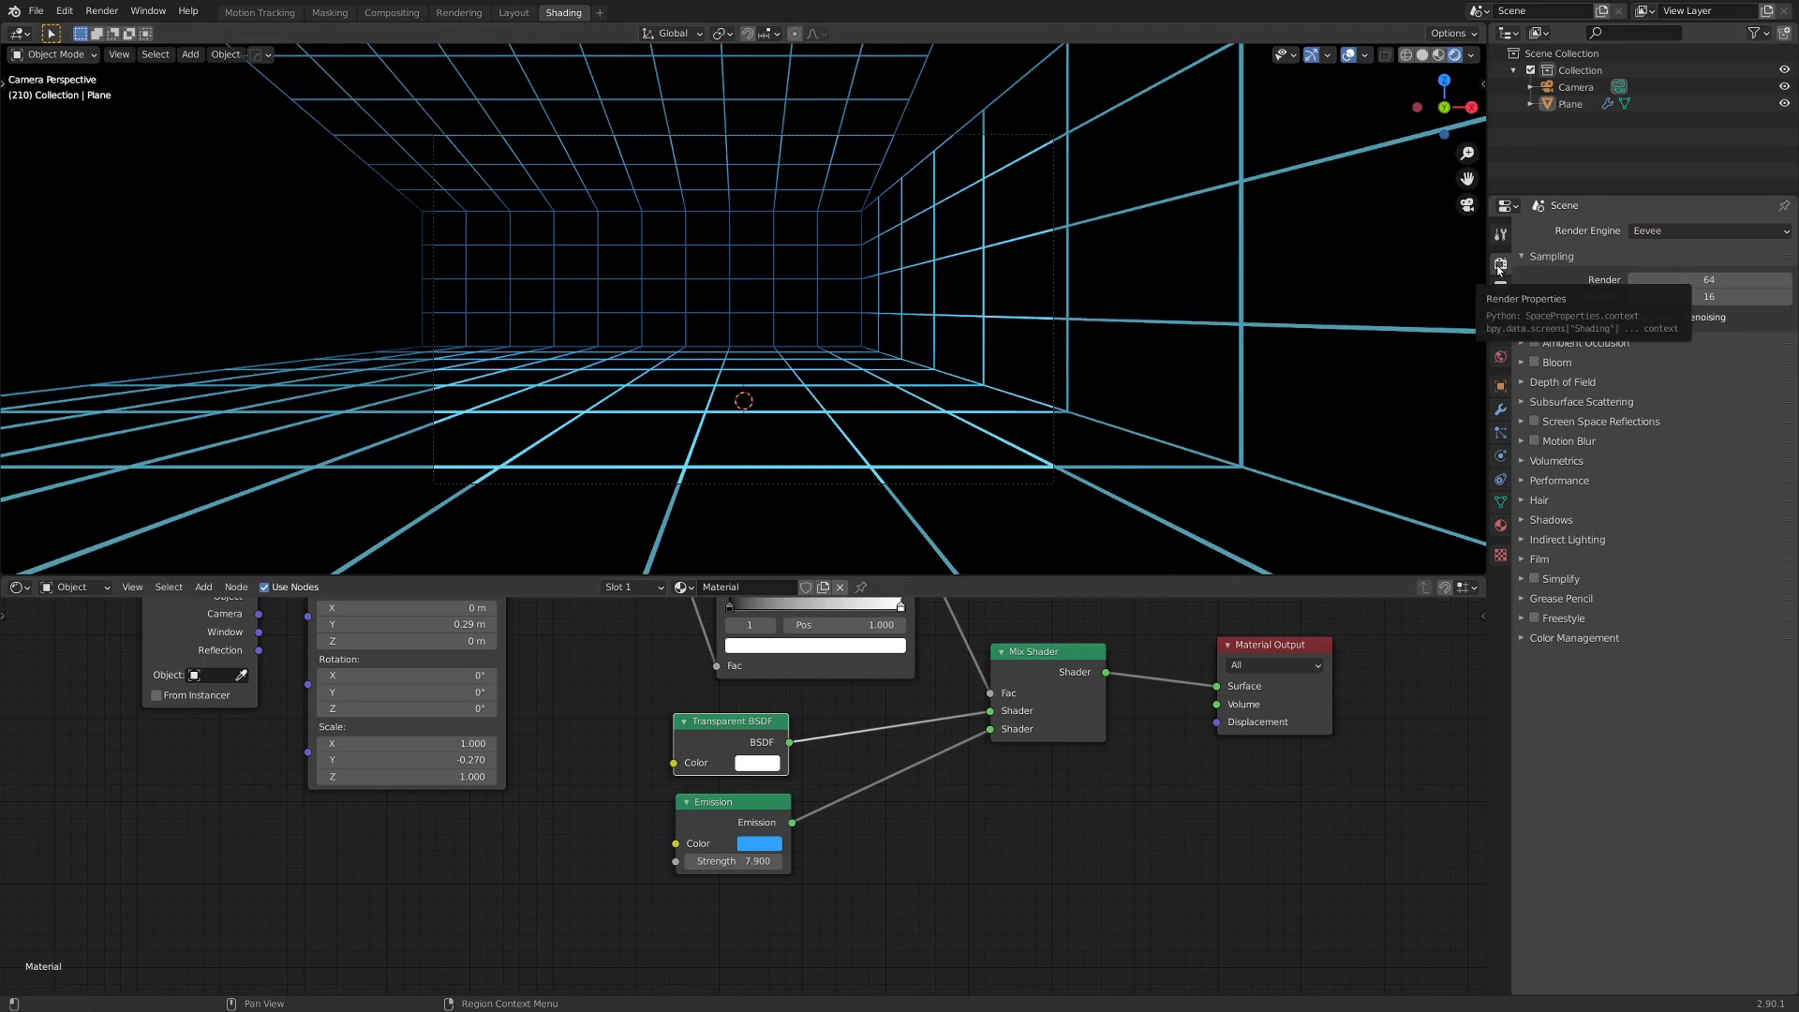
click(1533, 363)
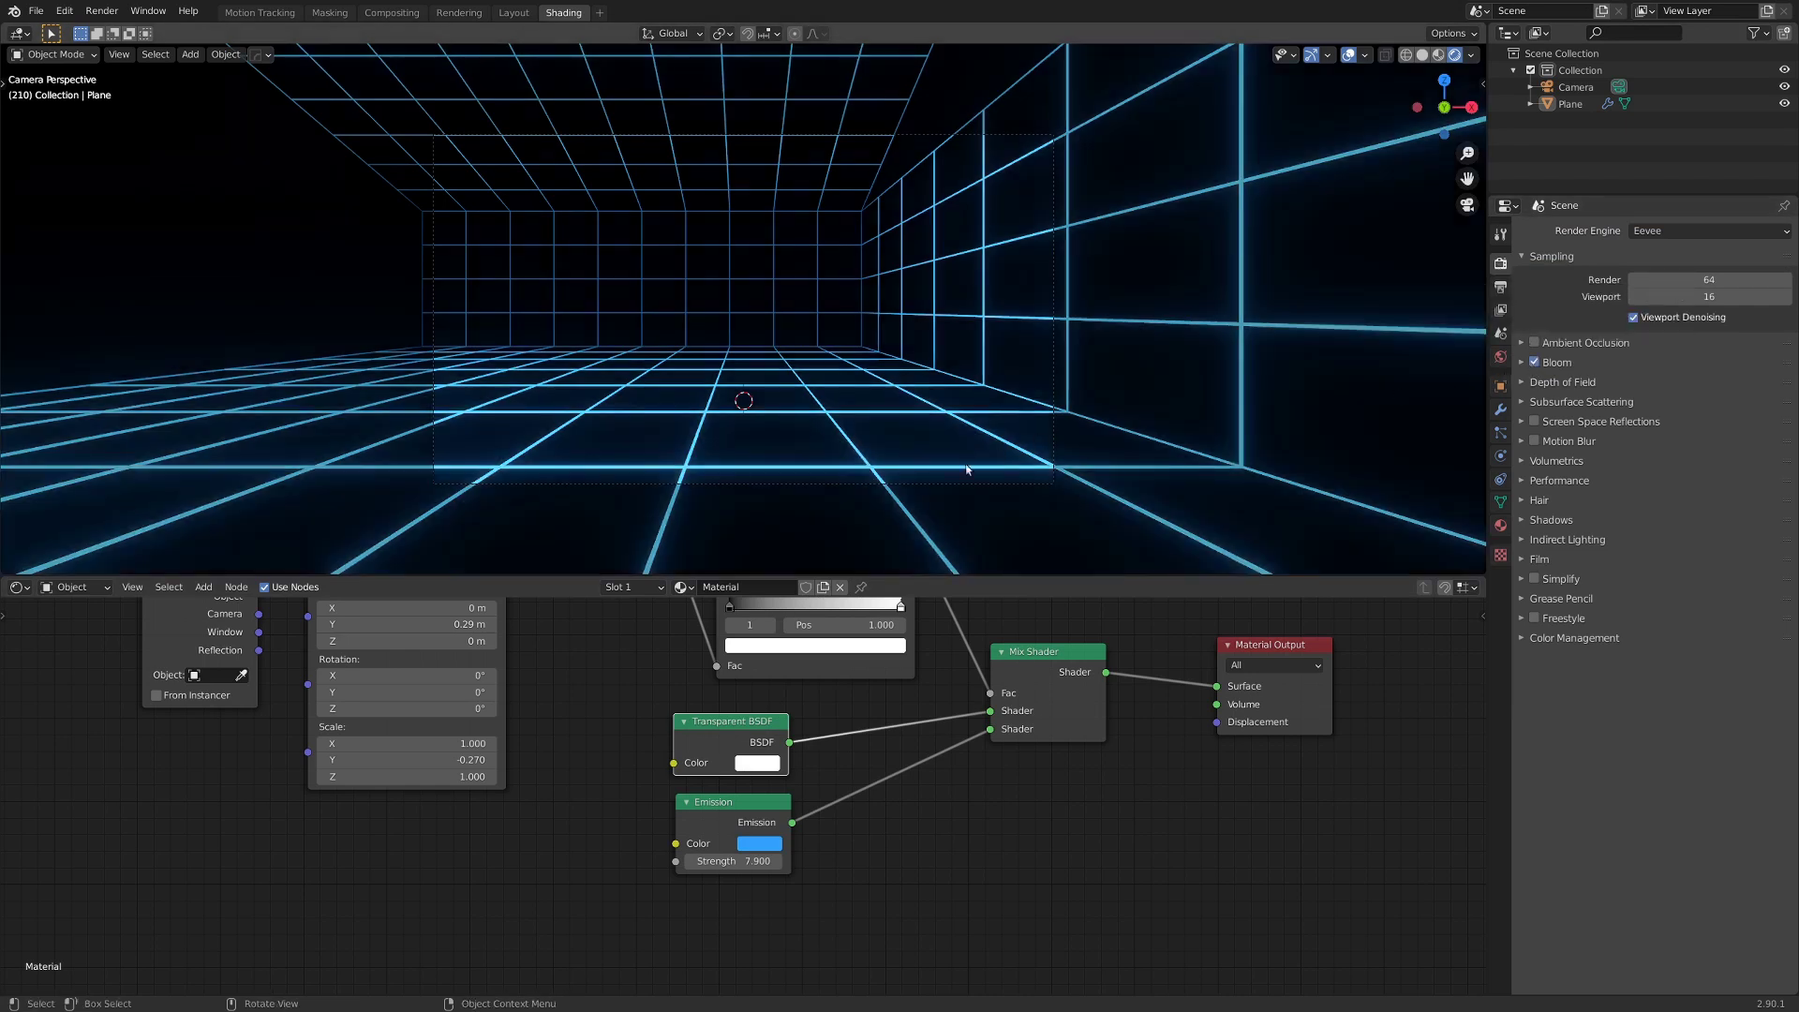
scroll(765, 464, up, 3)
scroll(679, 474, down, 2)
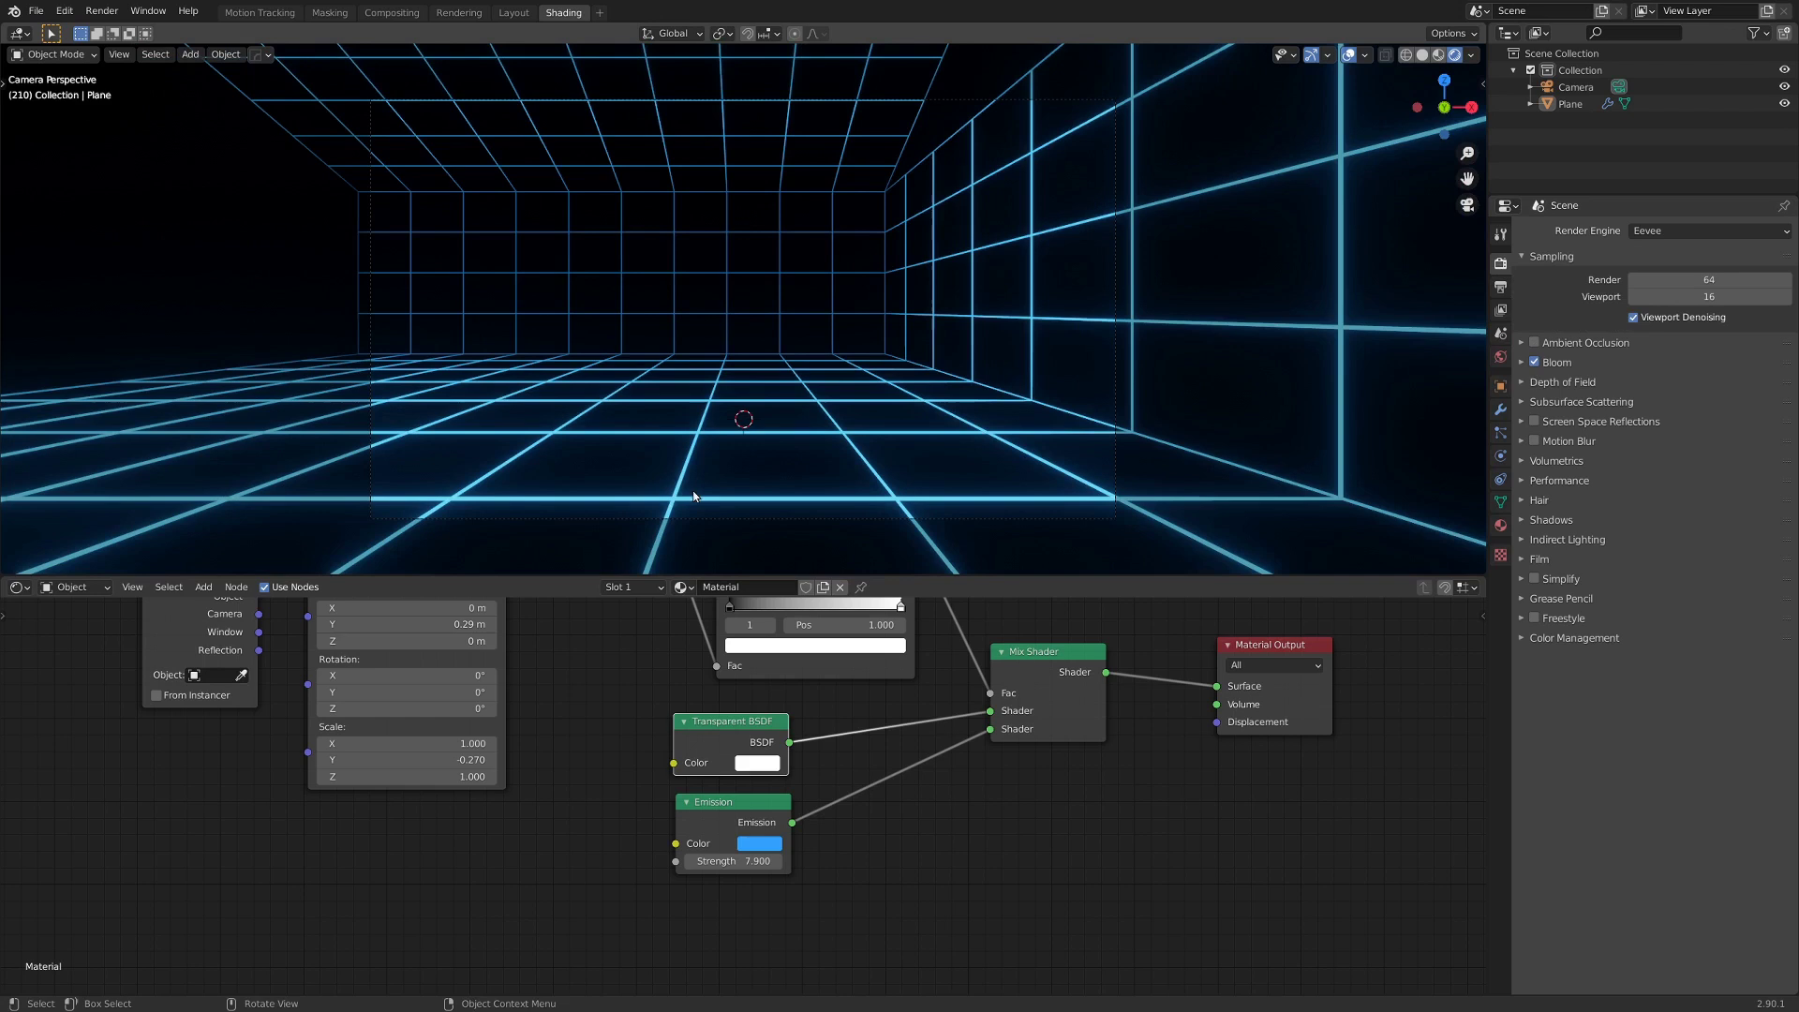
Set the scene's color management View Transform to Standard.
shift+middle_drag(700, 488, 707, 454)
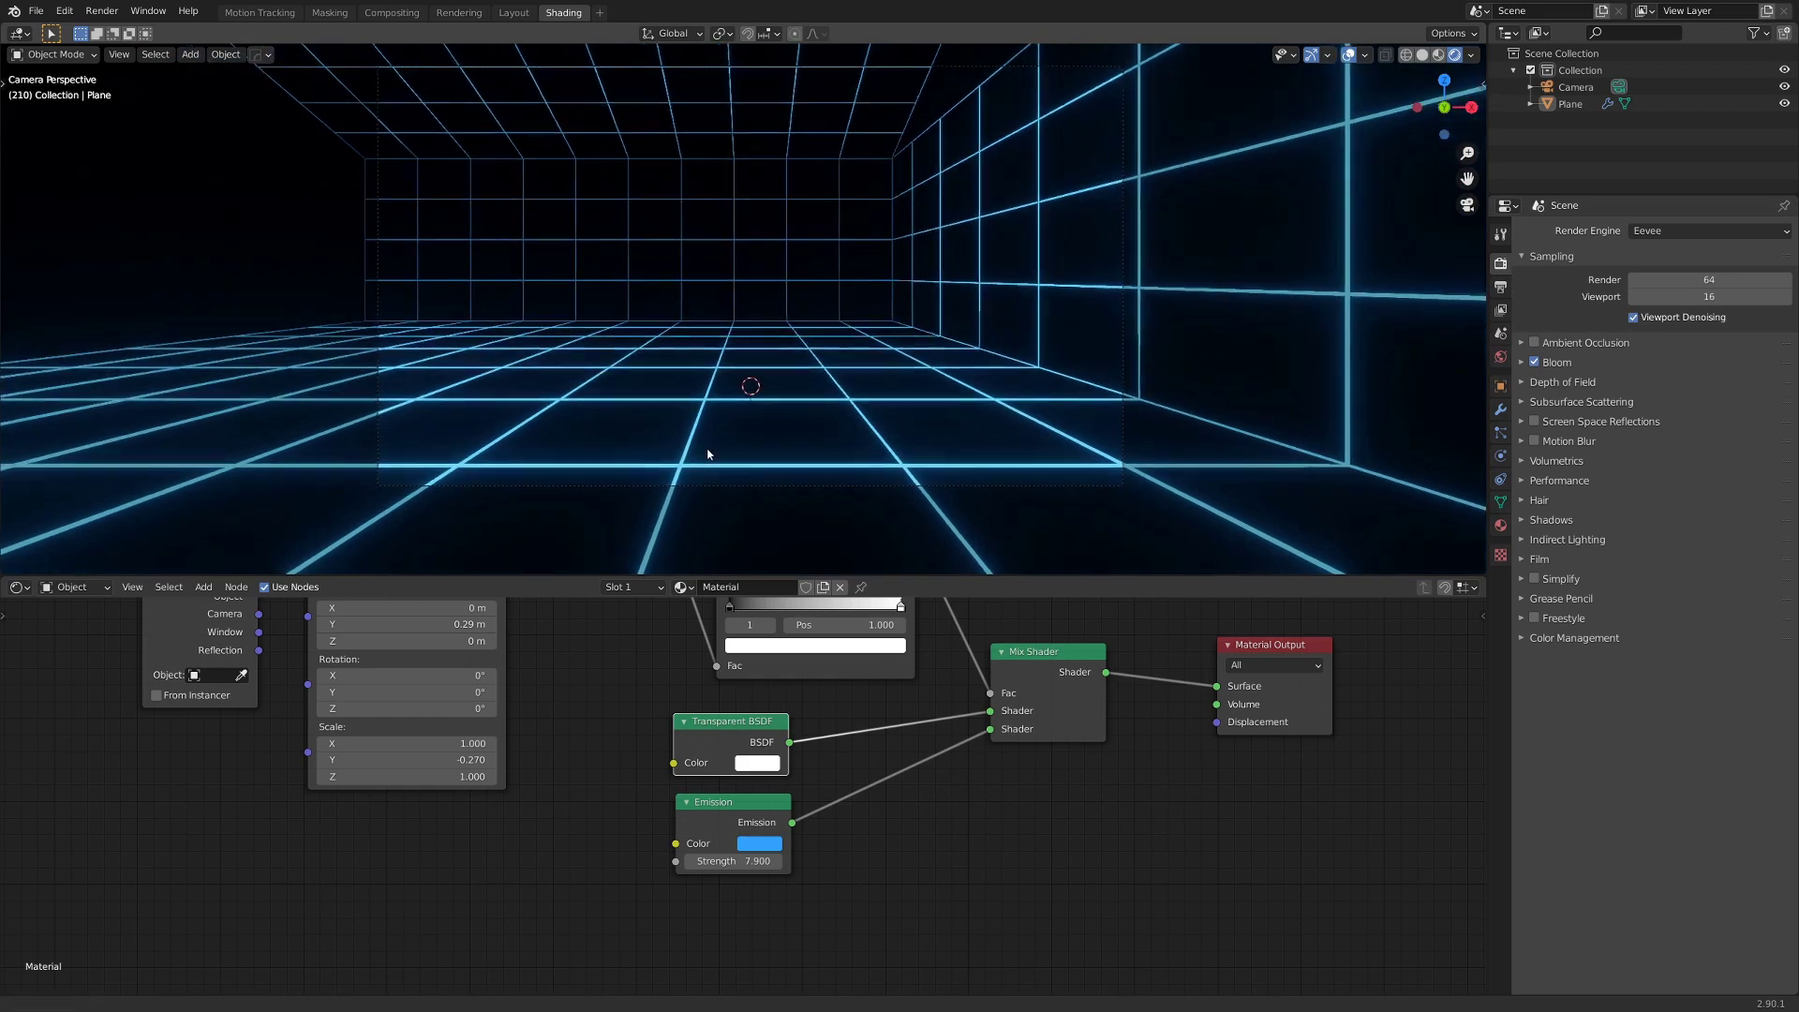
click(1526, 638)
click(1661, 680)
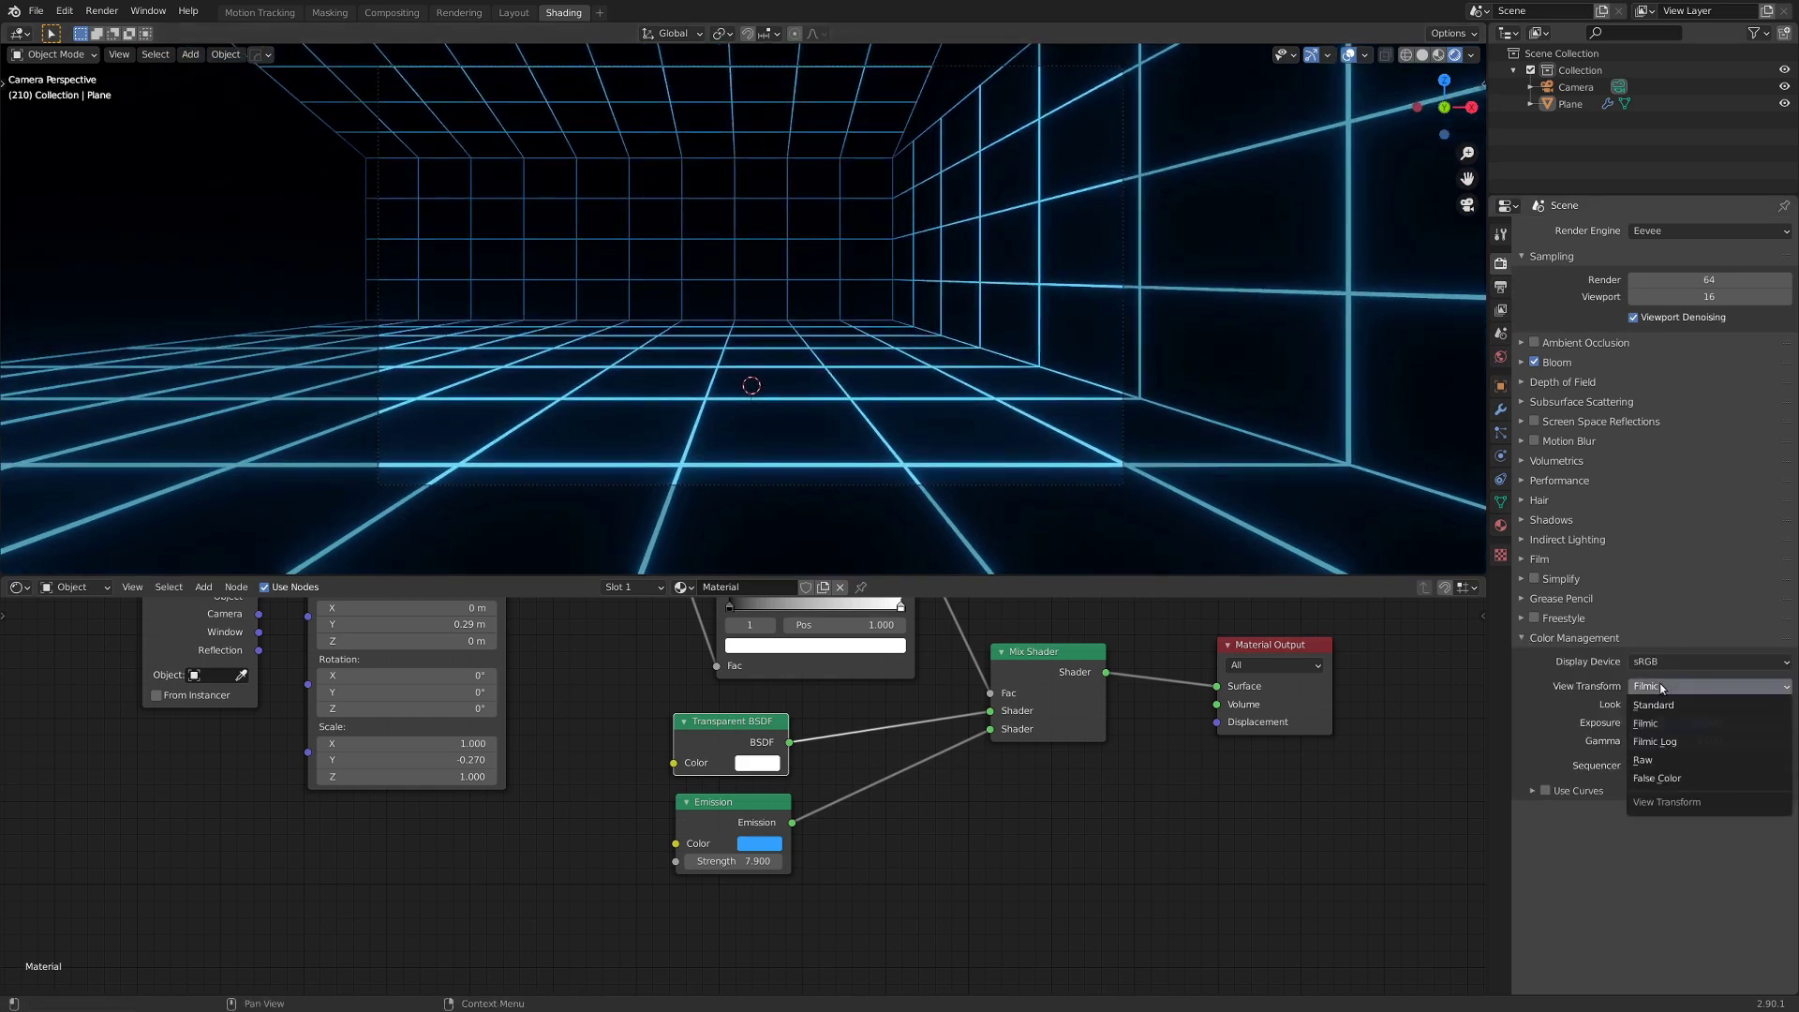
click(1667, 702)
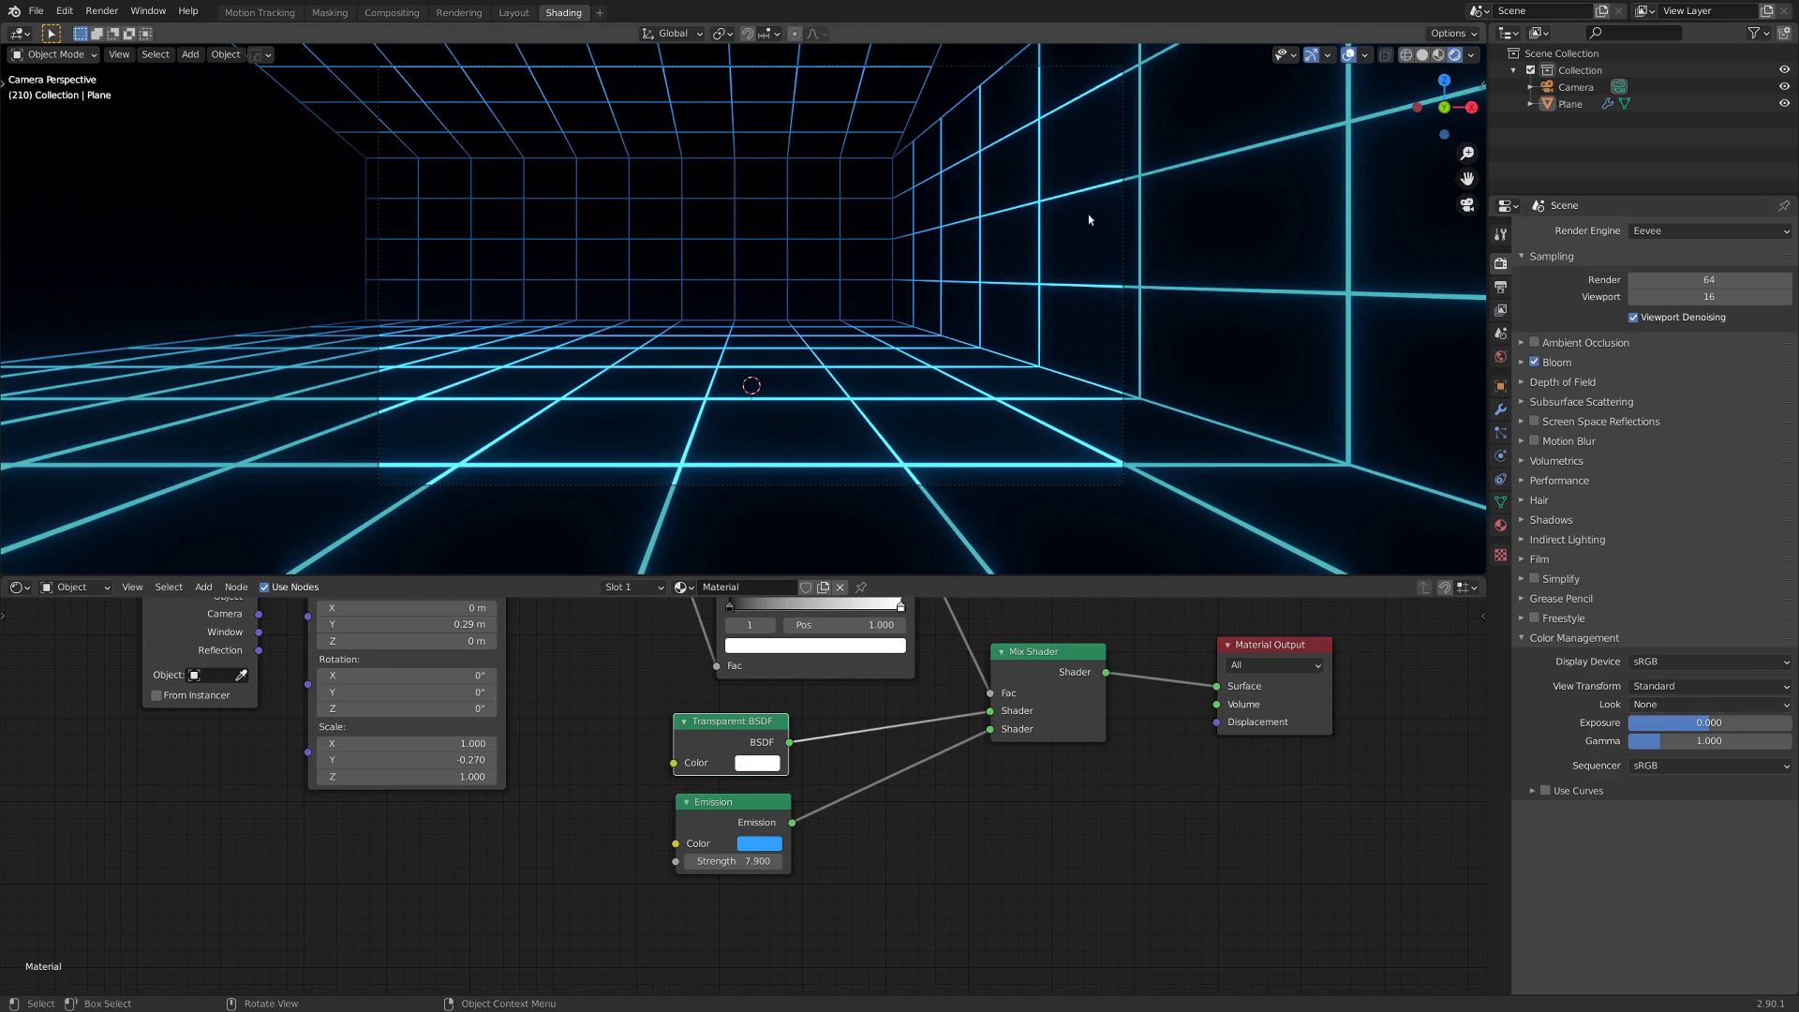
Select the camera and, in the Layout workspace, add movie clip P1000457.MP4 as its background image.
click(1123, 242)
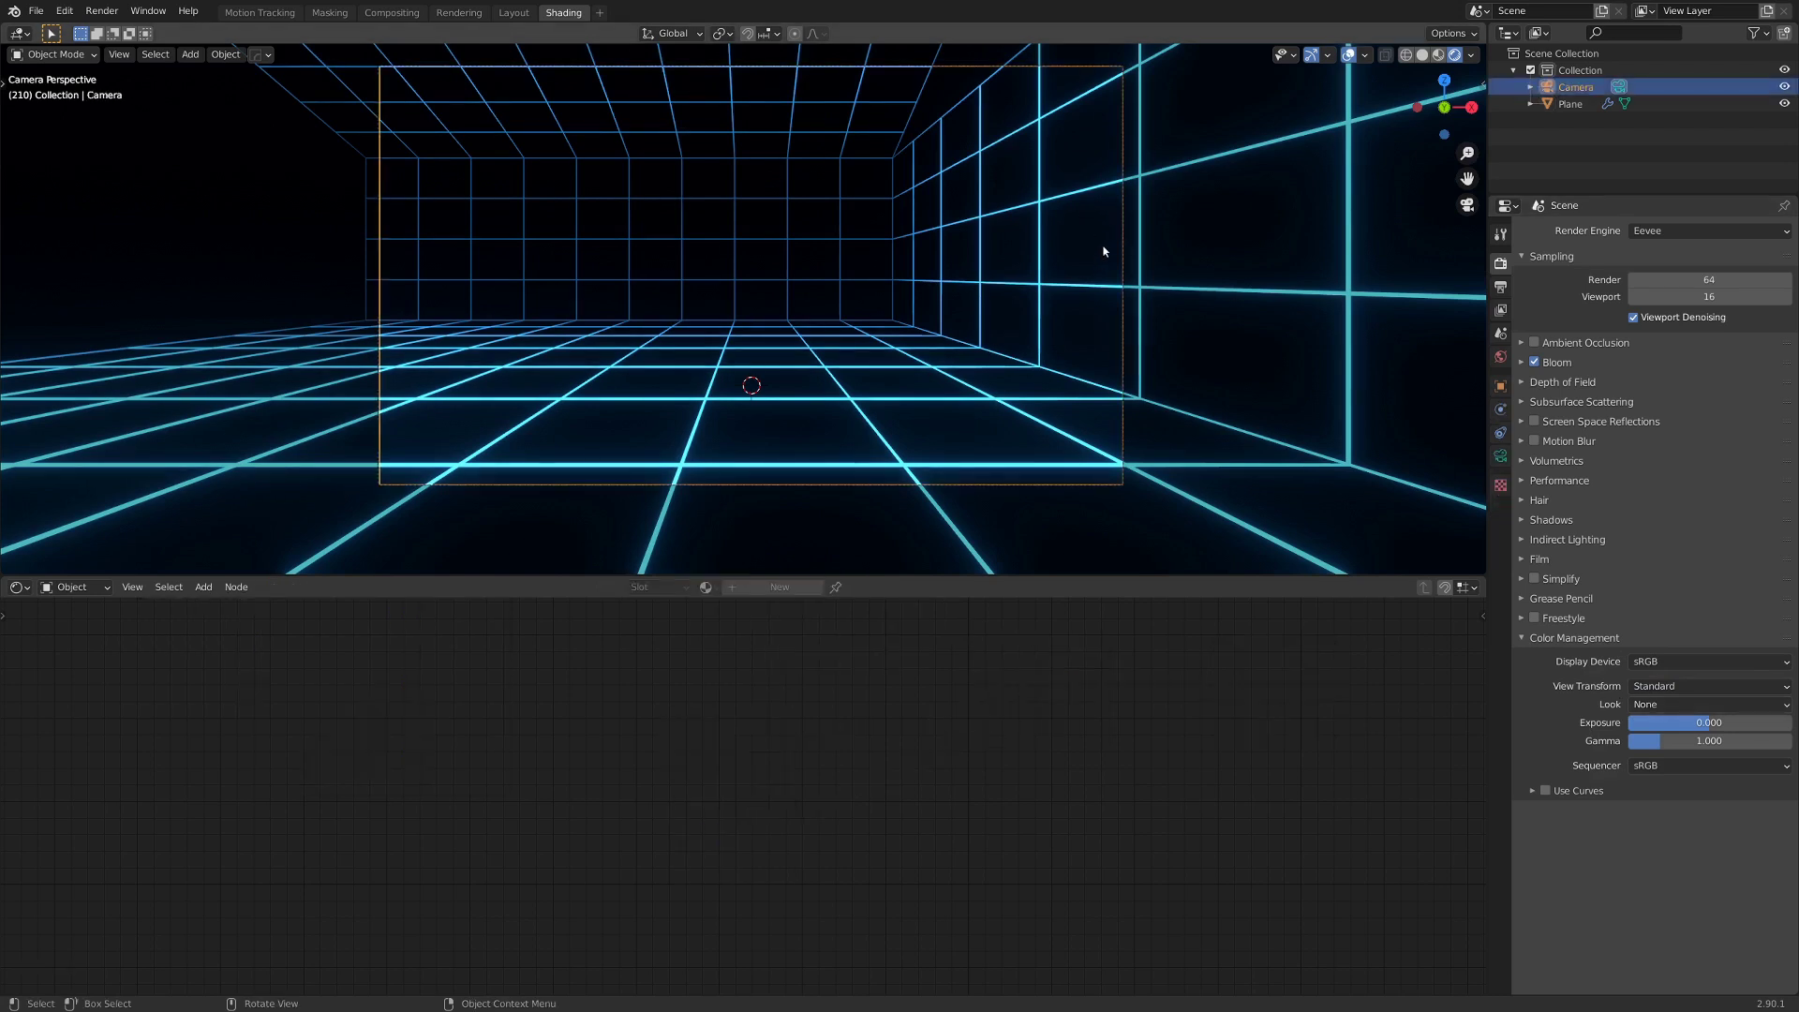
scroll(1092, 253, down, 5)
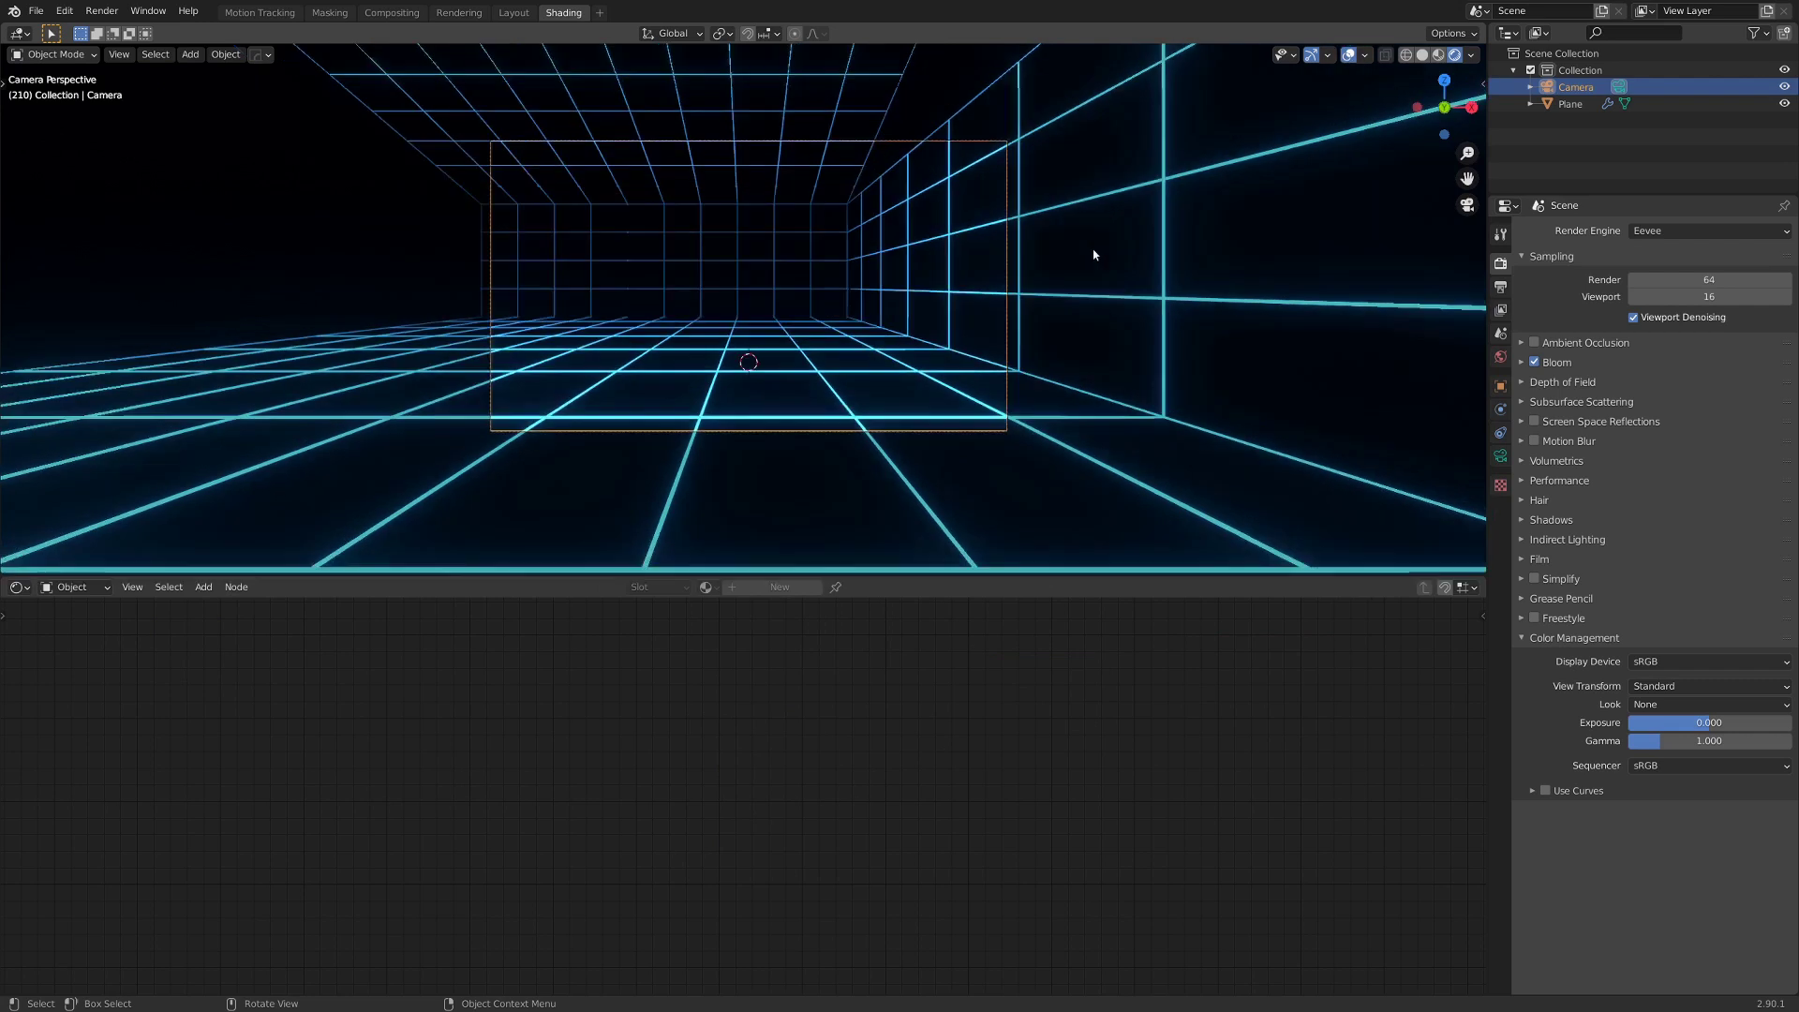
click(513, 12)
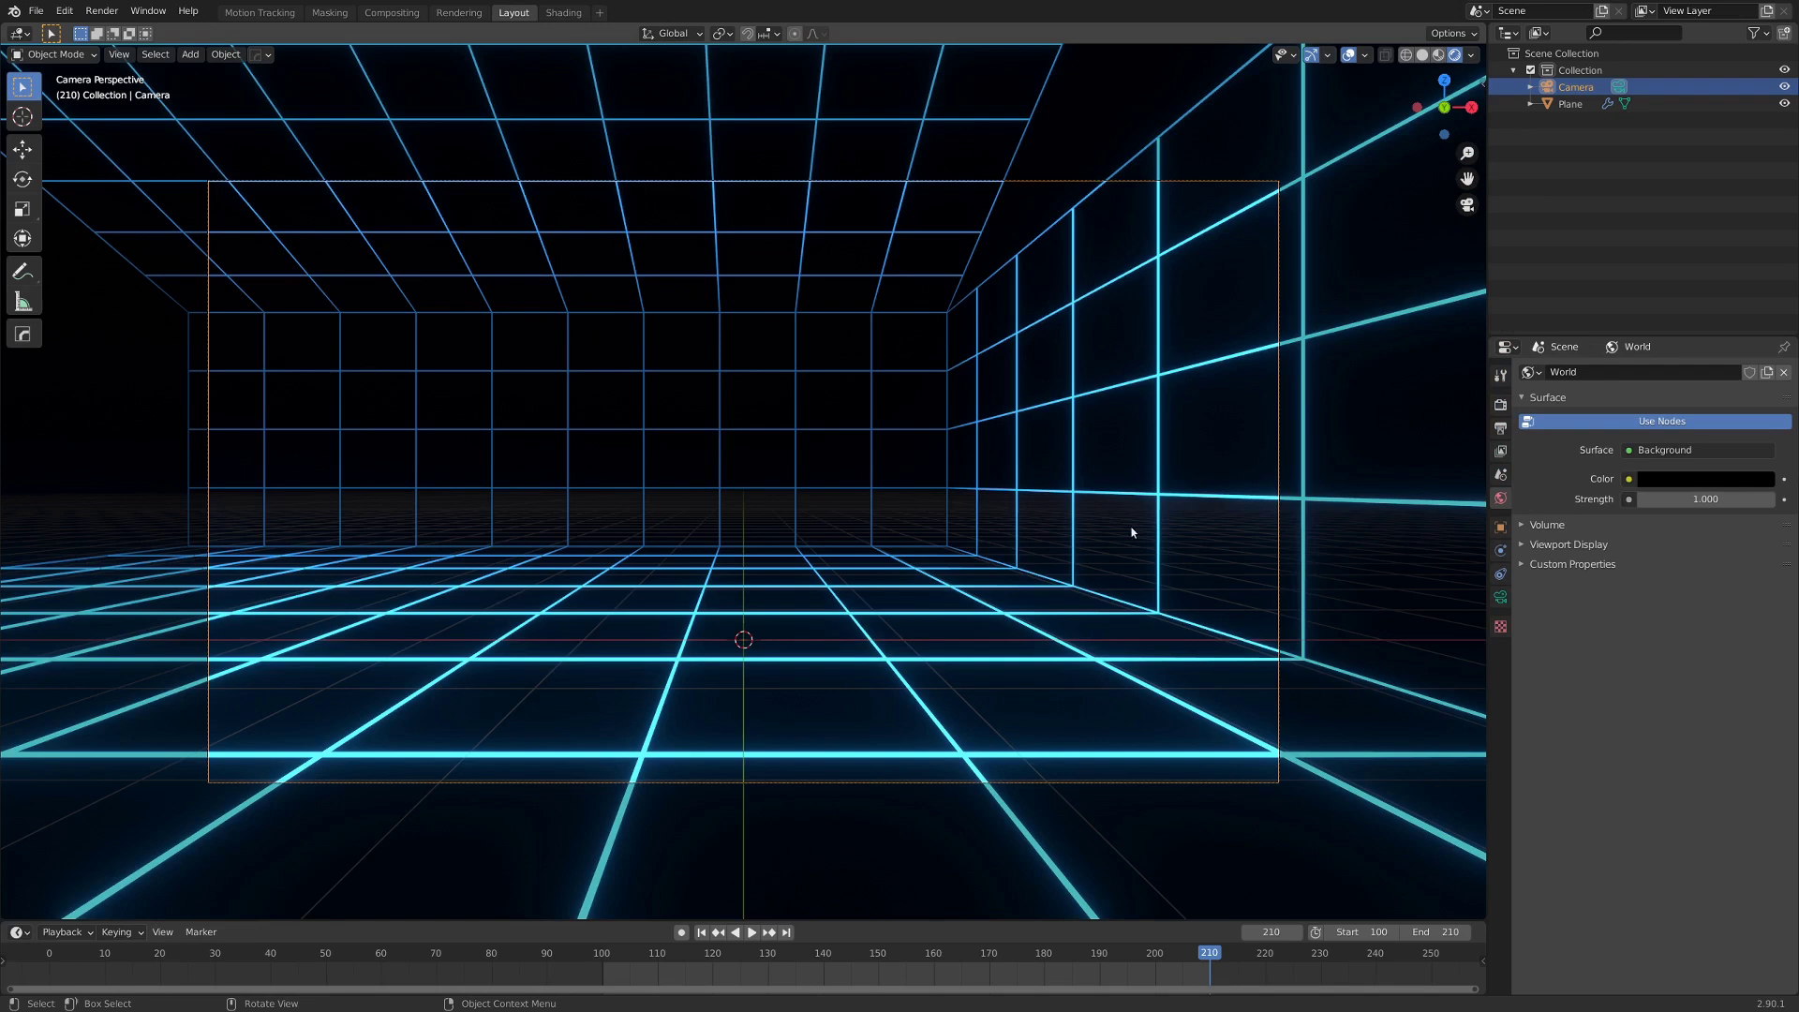
click(1498, 599)
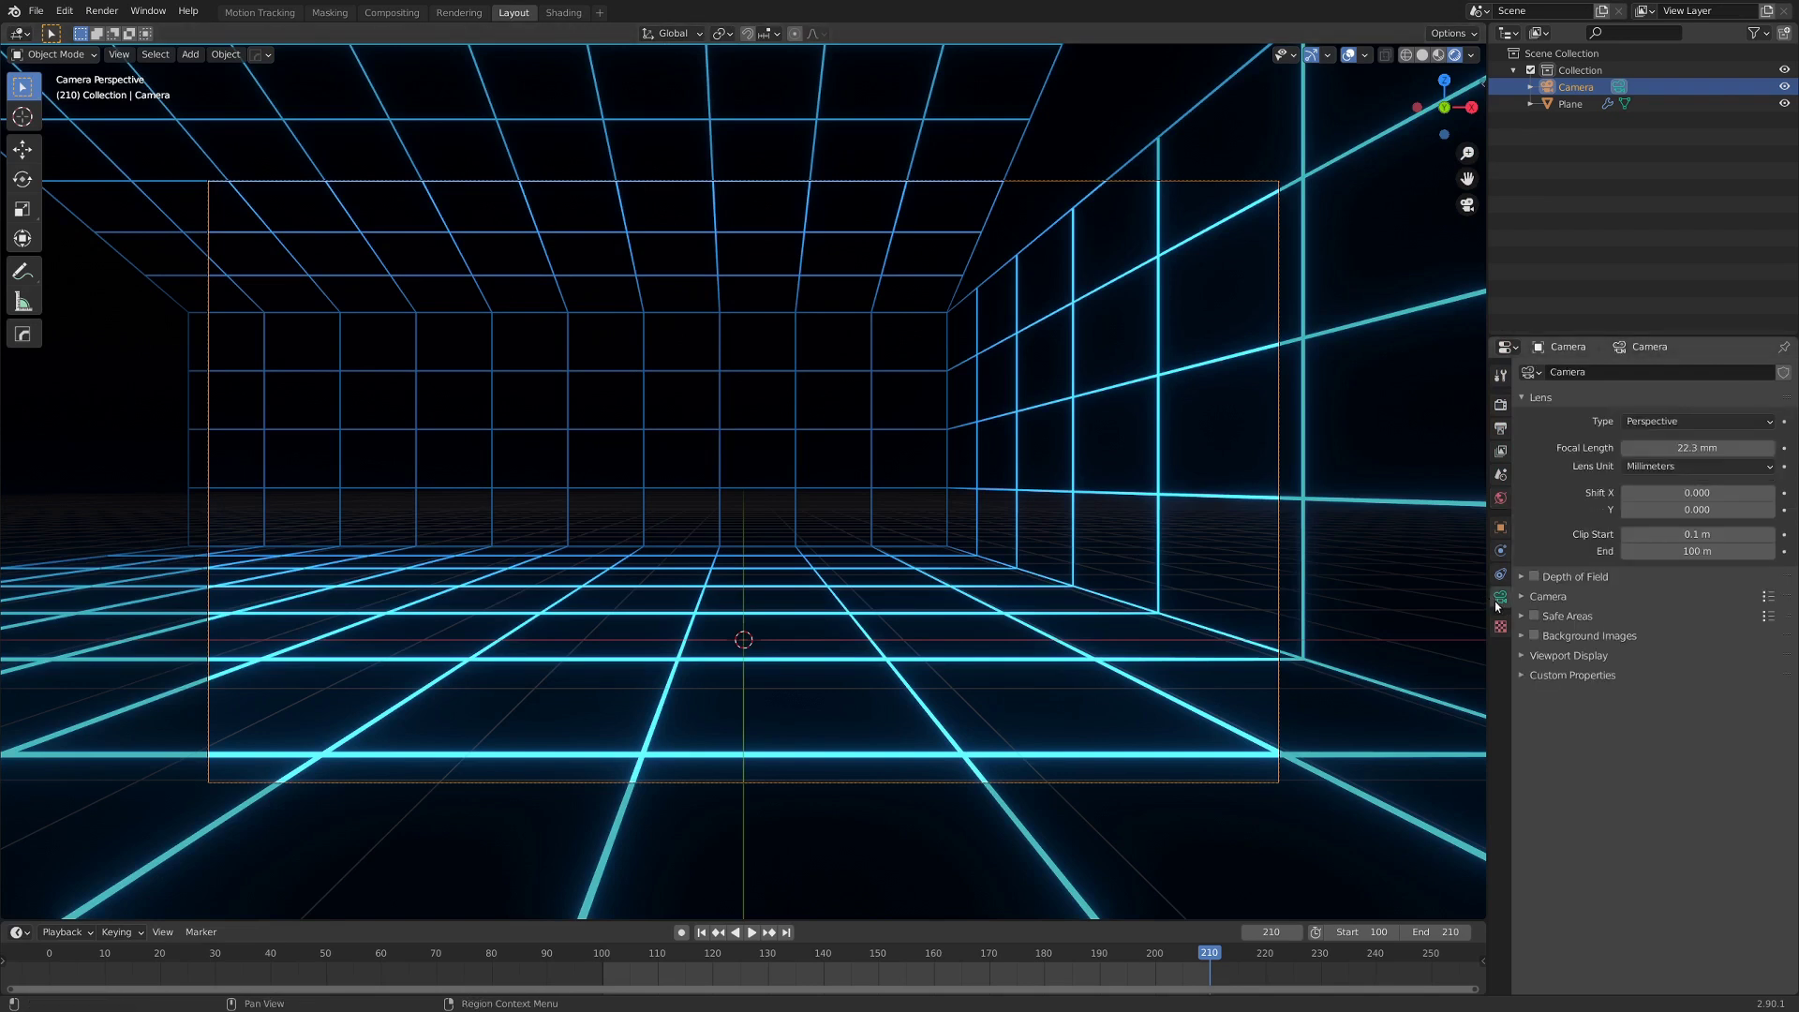
click(1525, 639)
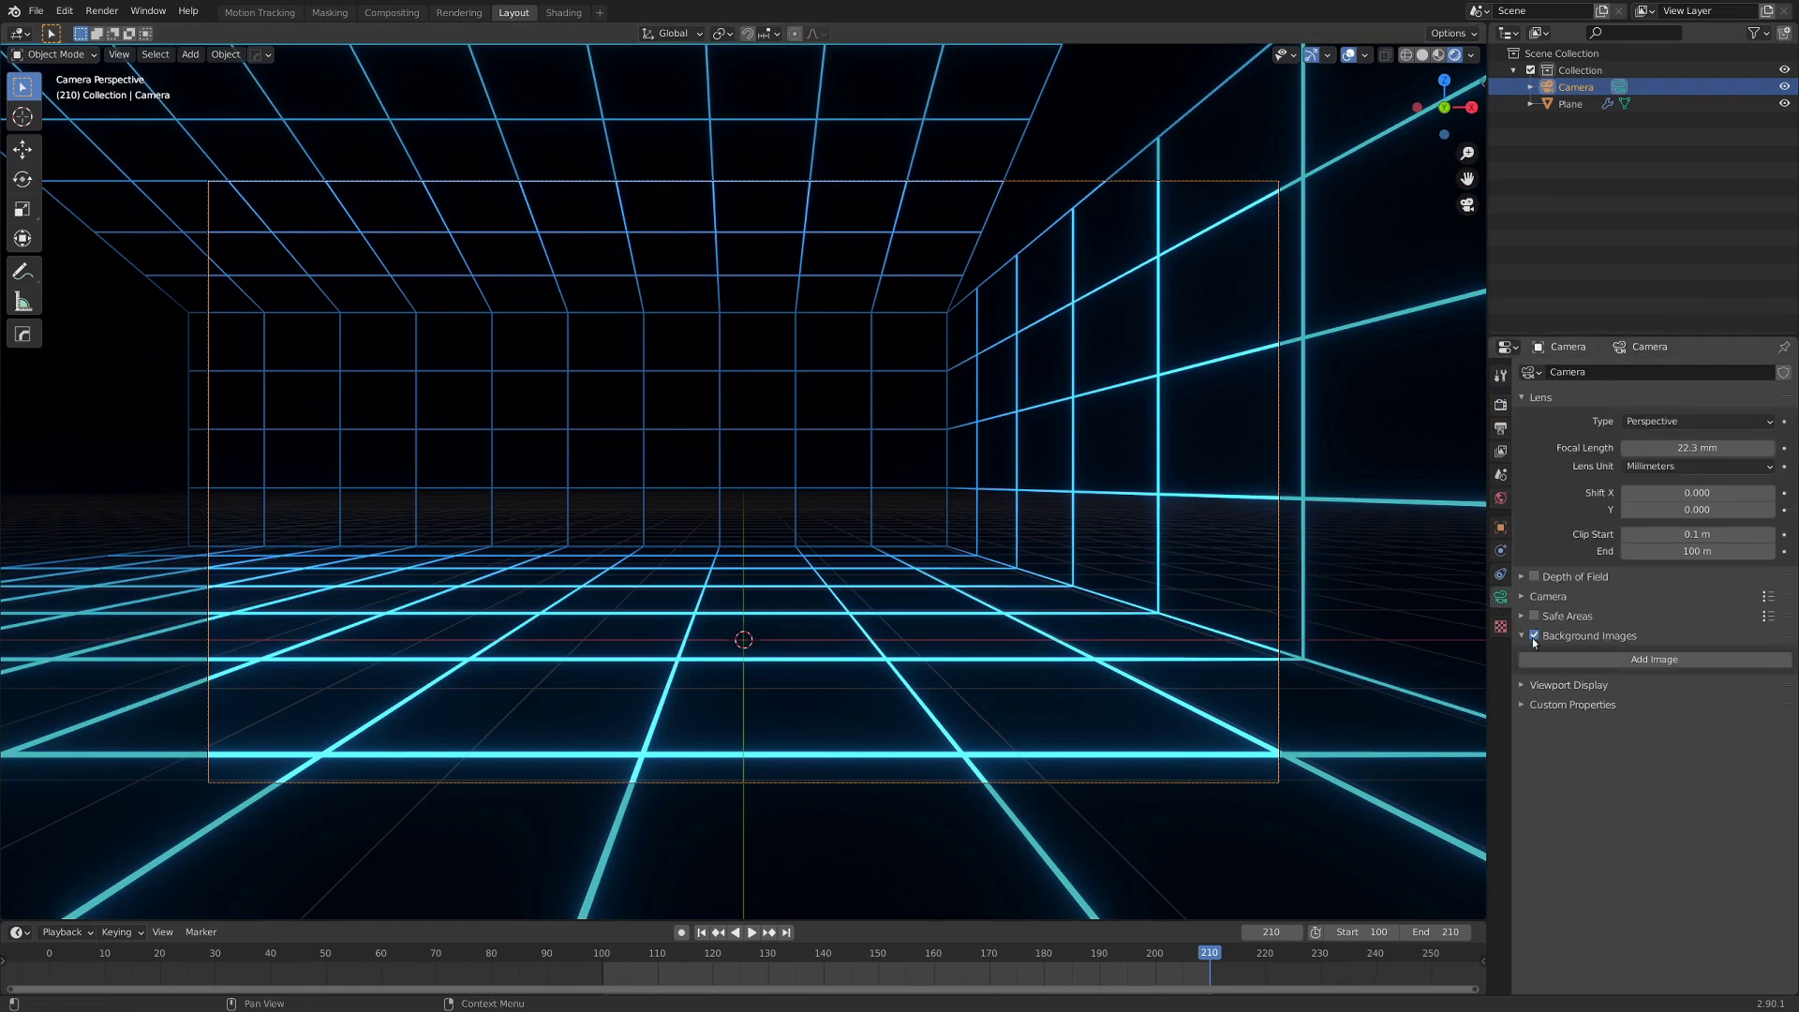
click(1662, 664)
click(1739, 710)
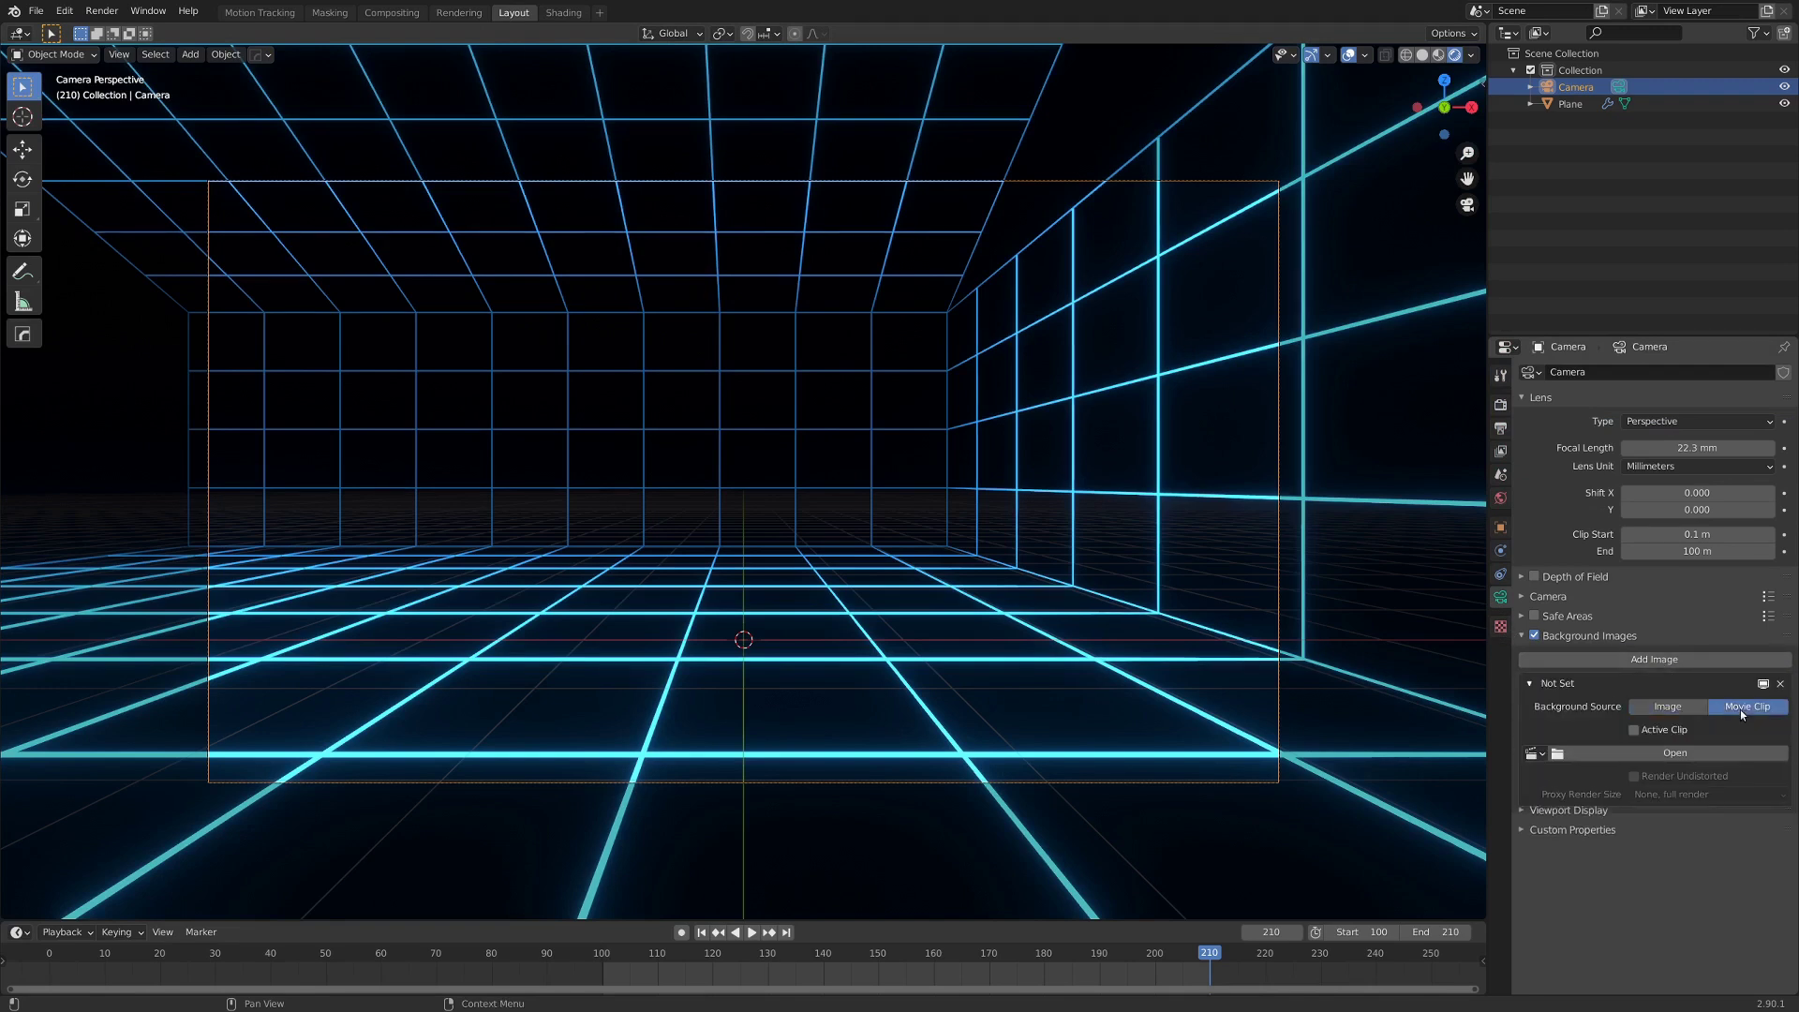
click(1533, 754)
click(1536, 785)
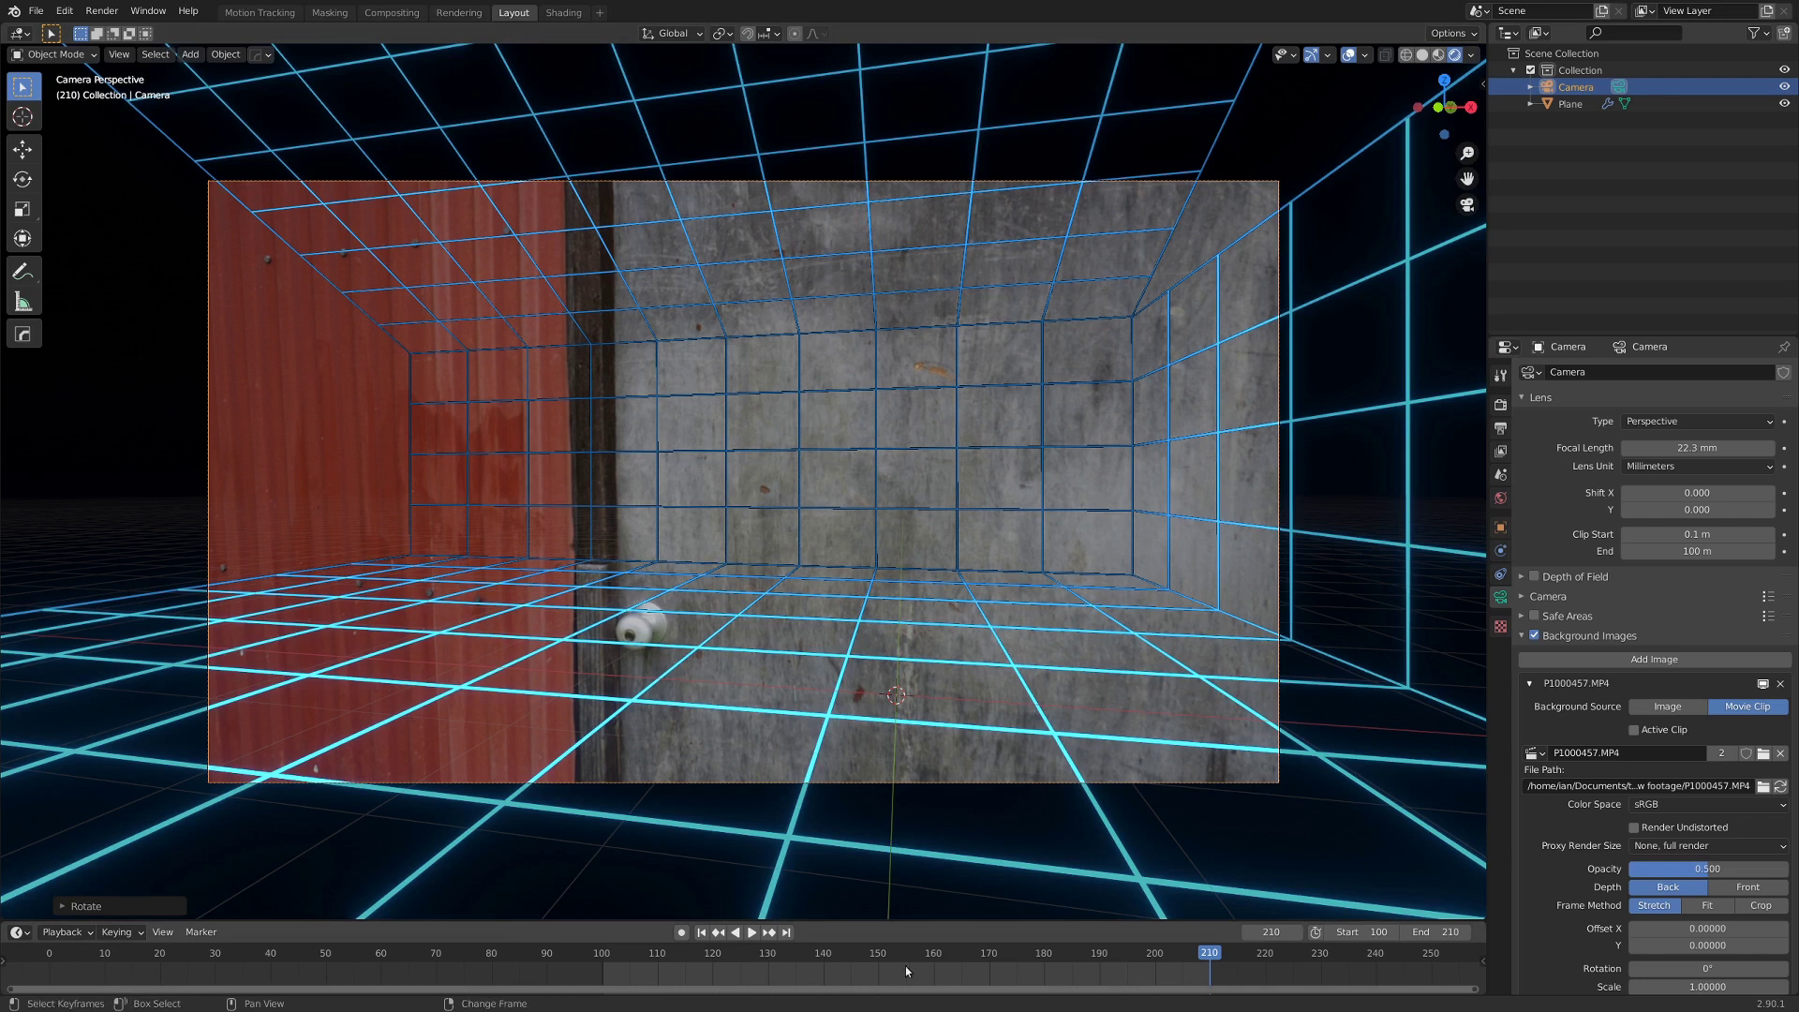
Play the footage behind the grid from the camera view and go to frame 209.
key(space)
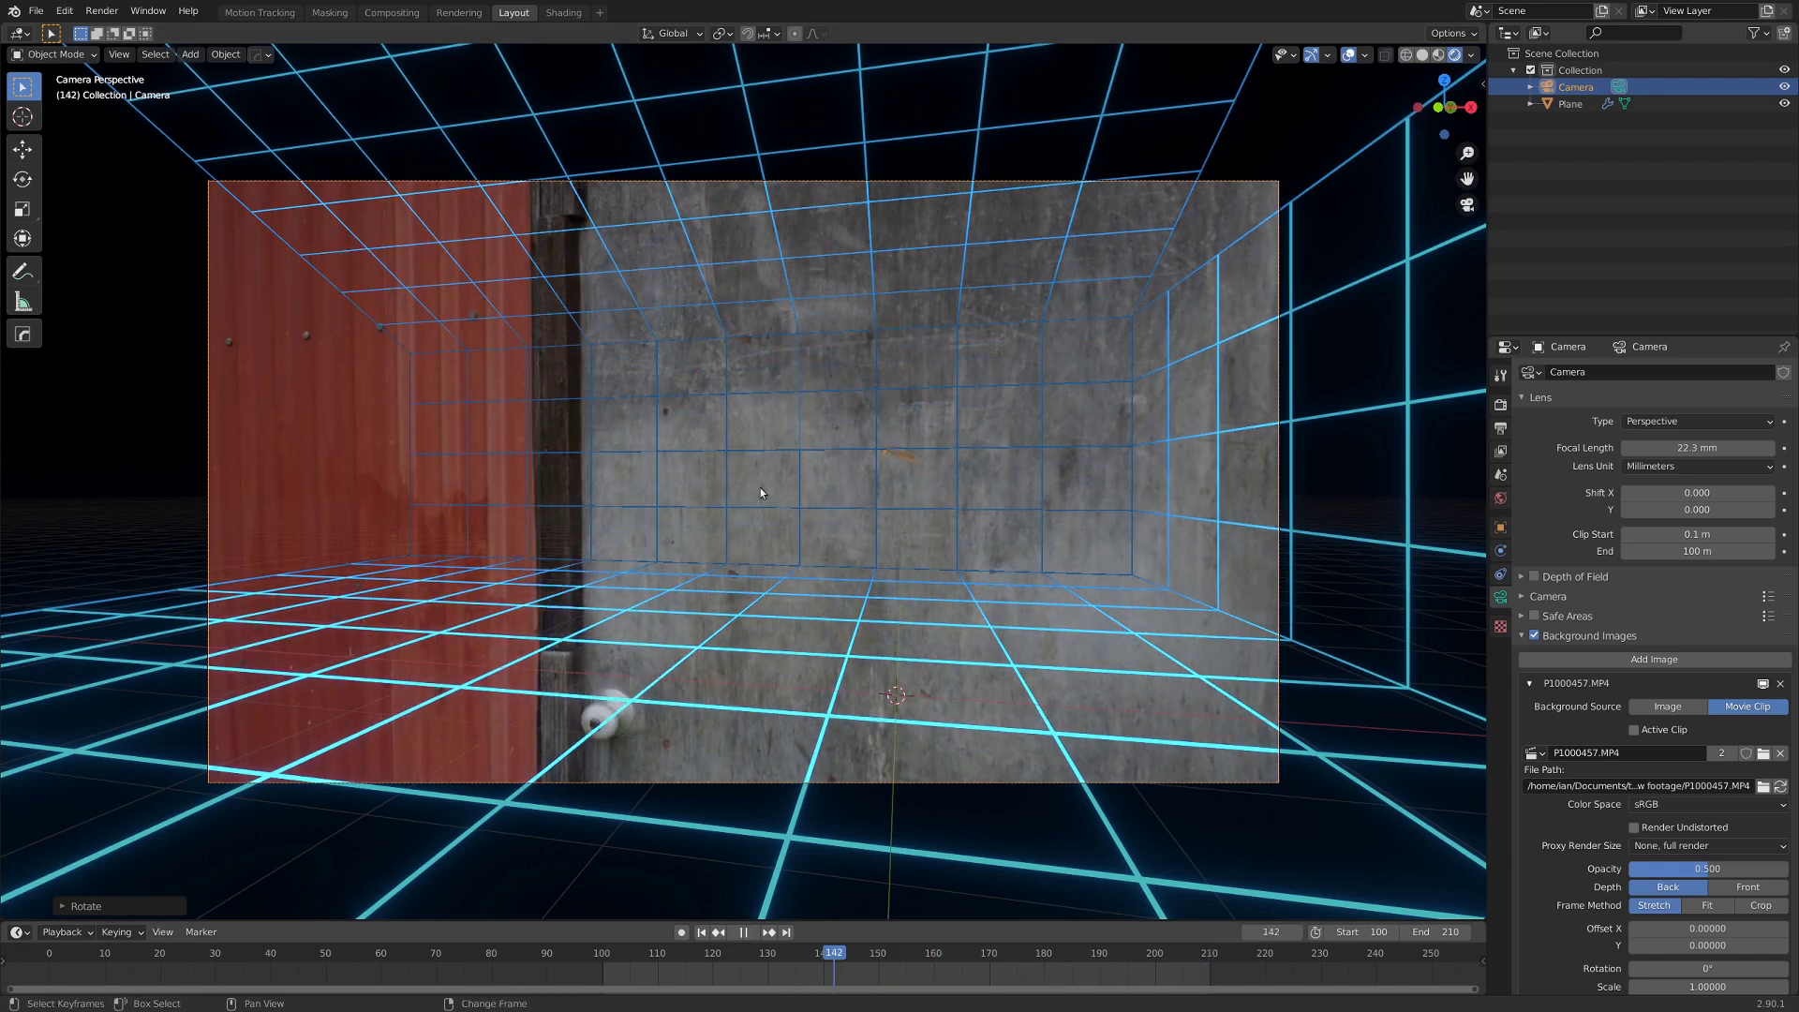
key(space)
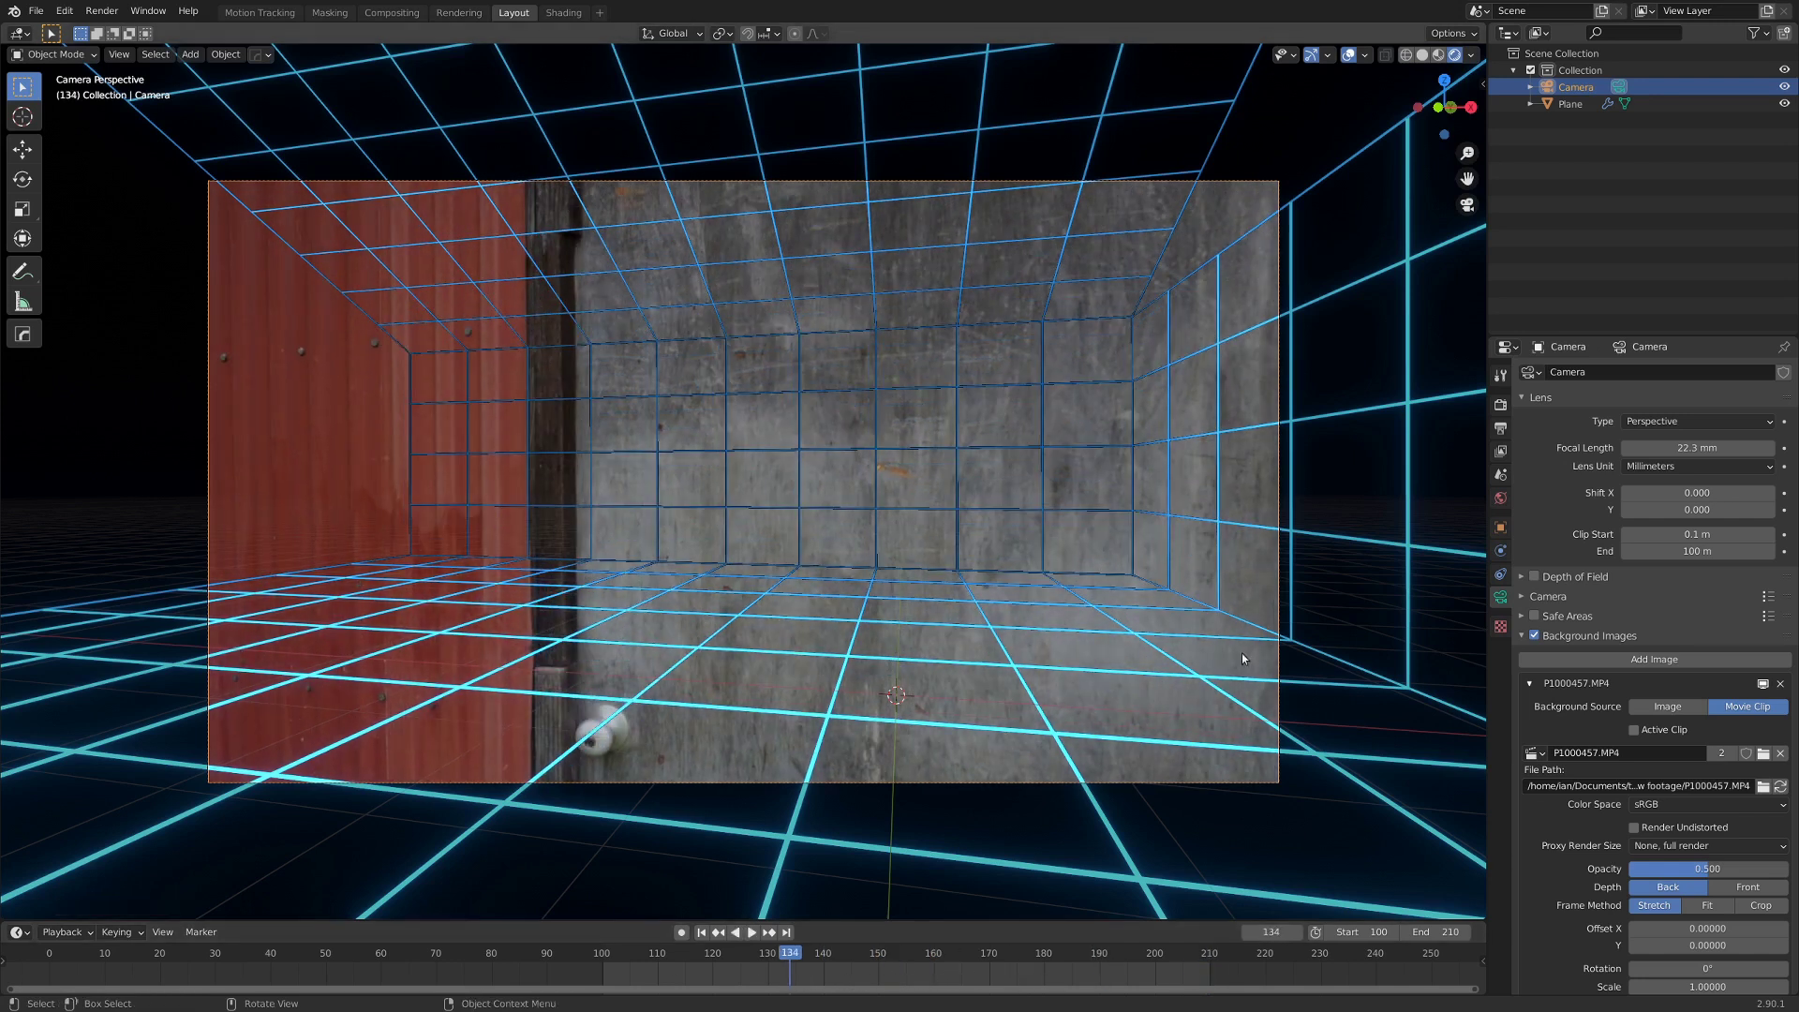
right_click(1205, 979)
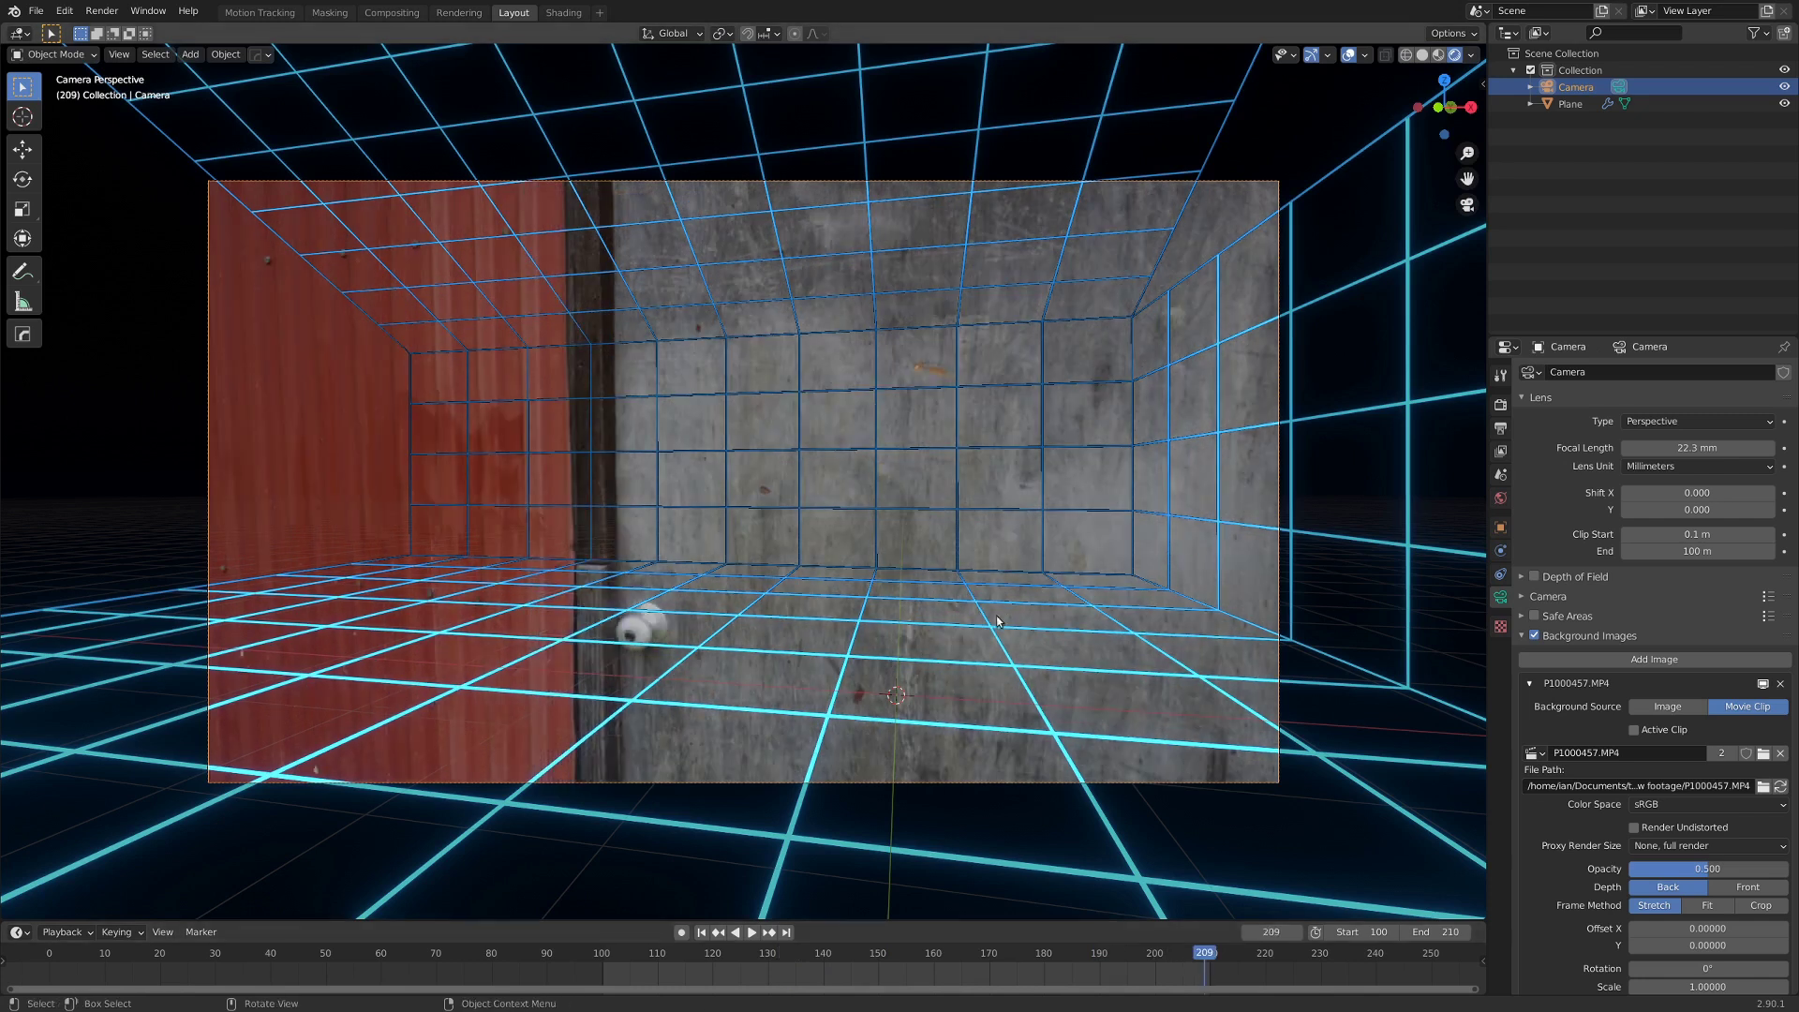
Add a Camera Solver constraint to the camera, using the active clip.
click(1499, 576)
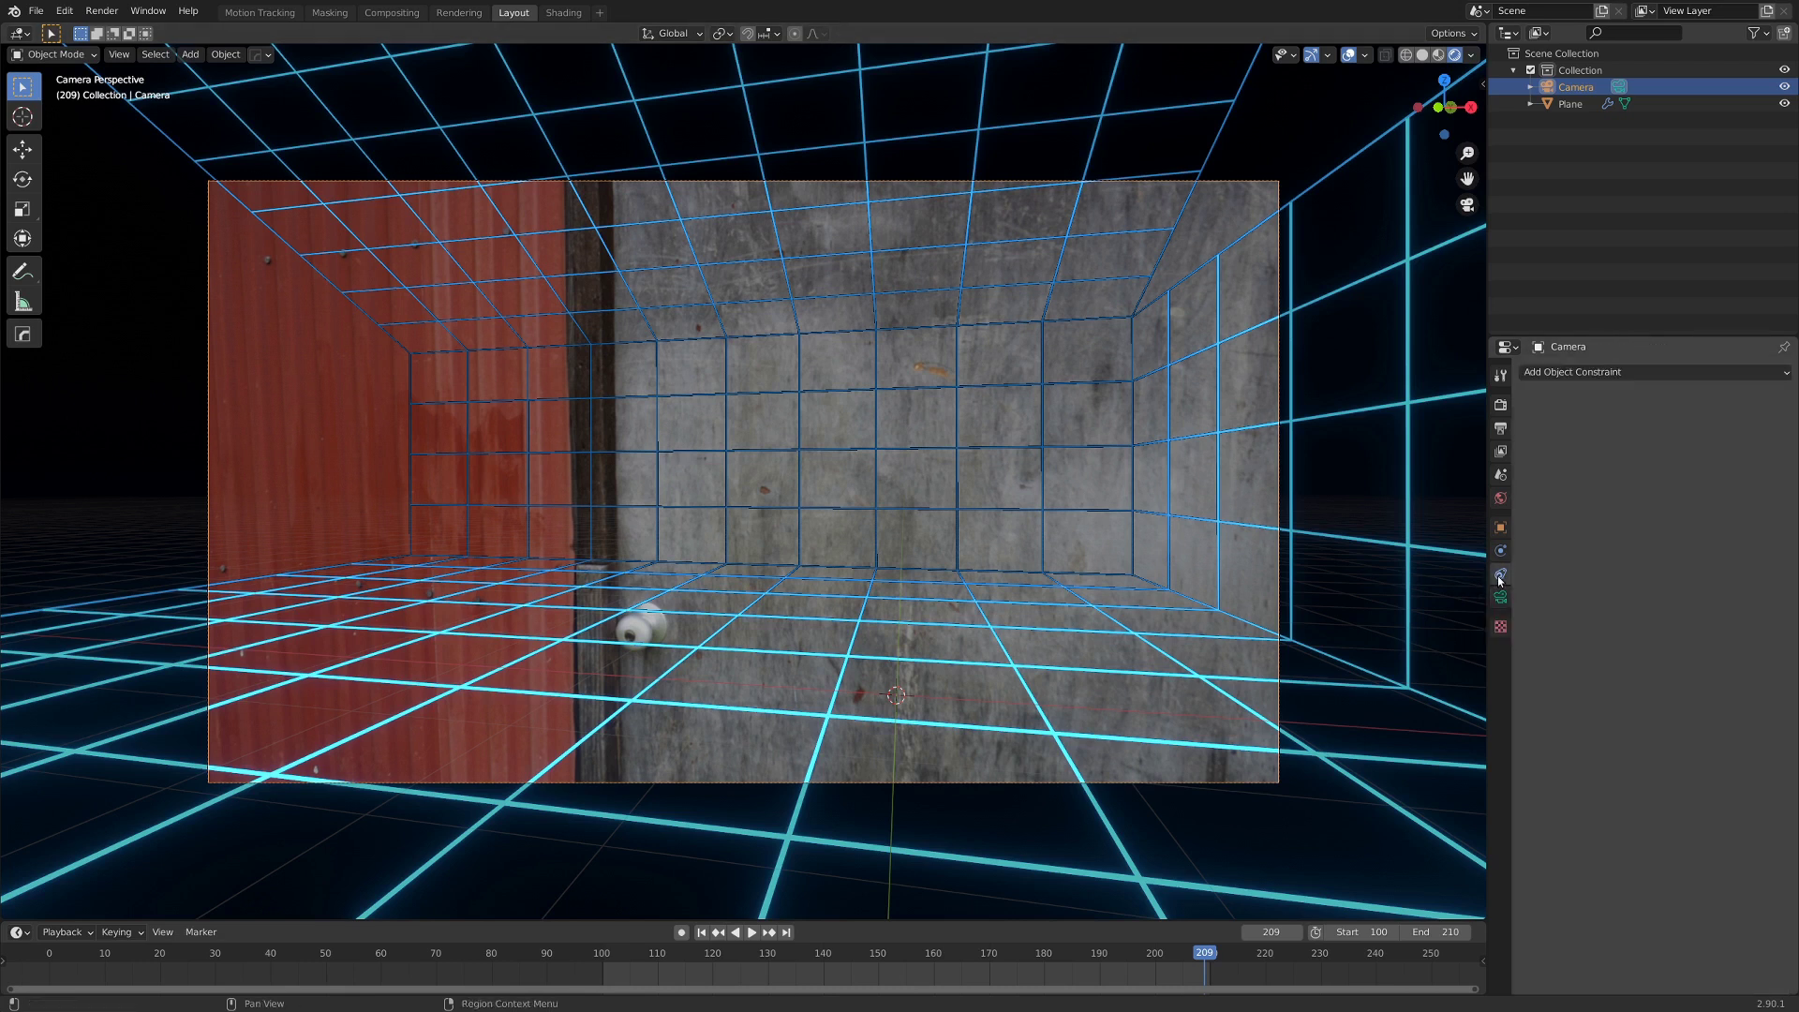
click(1570, 375)
click(1391, 409)
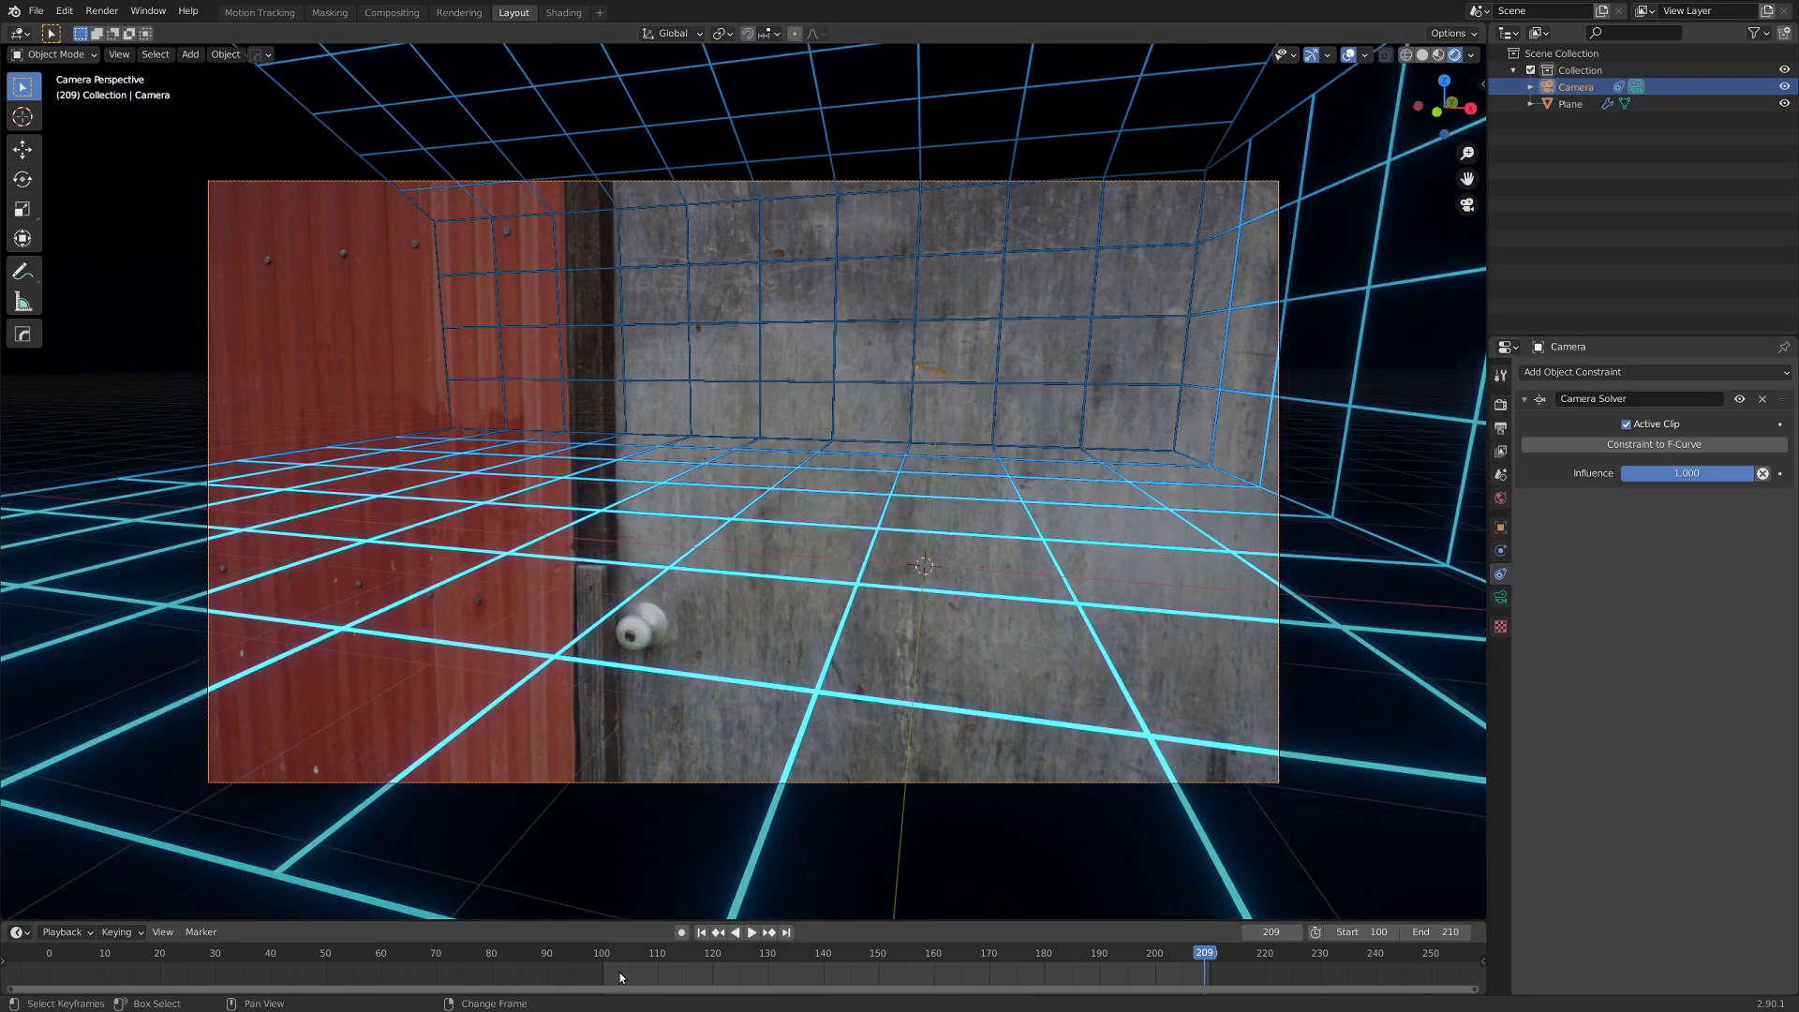
Play and scrub the animation to check the tracked camera motion, returning to frame 100.
key(space)
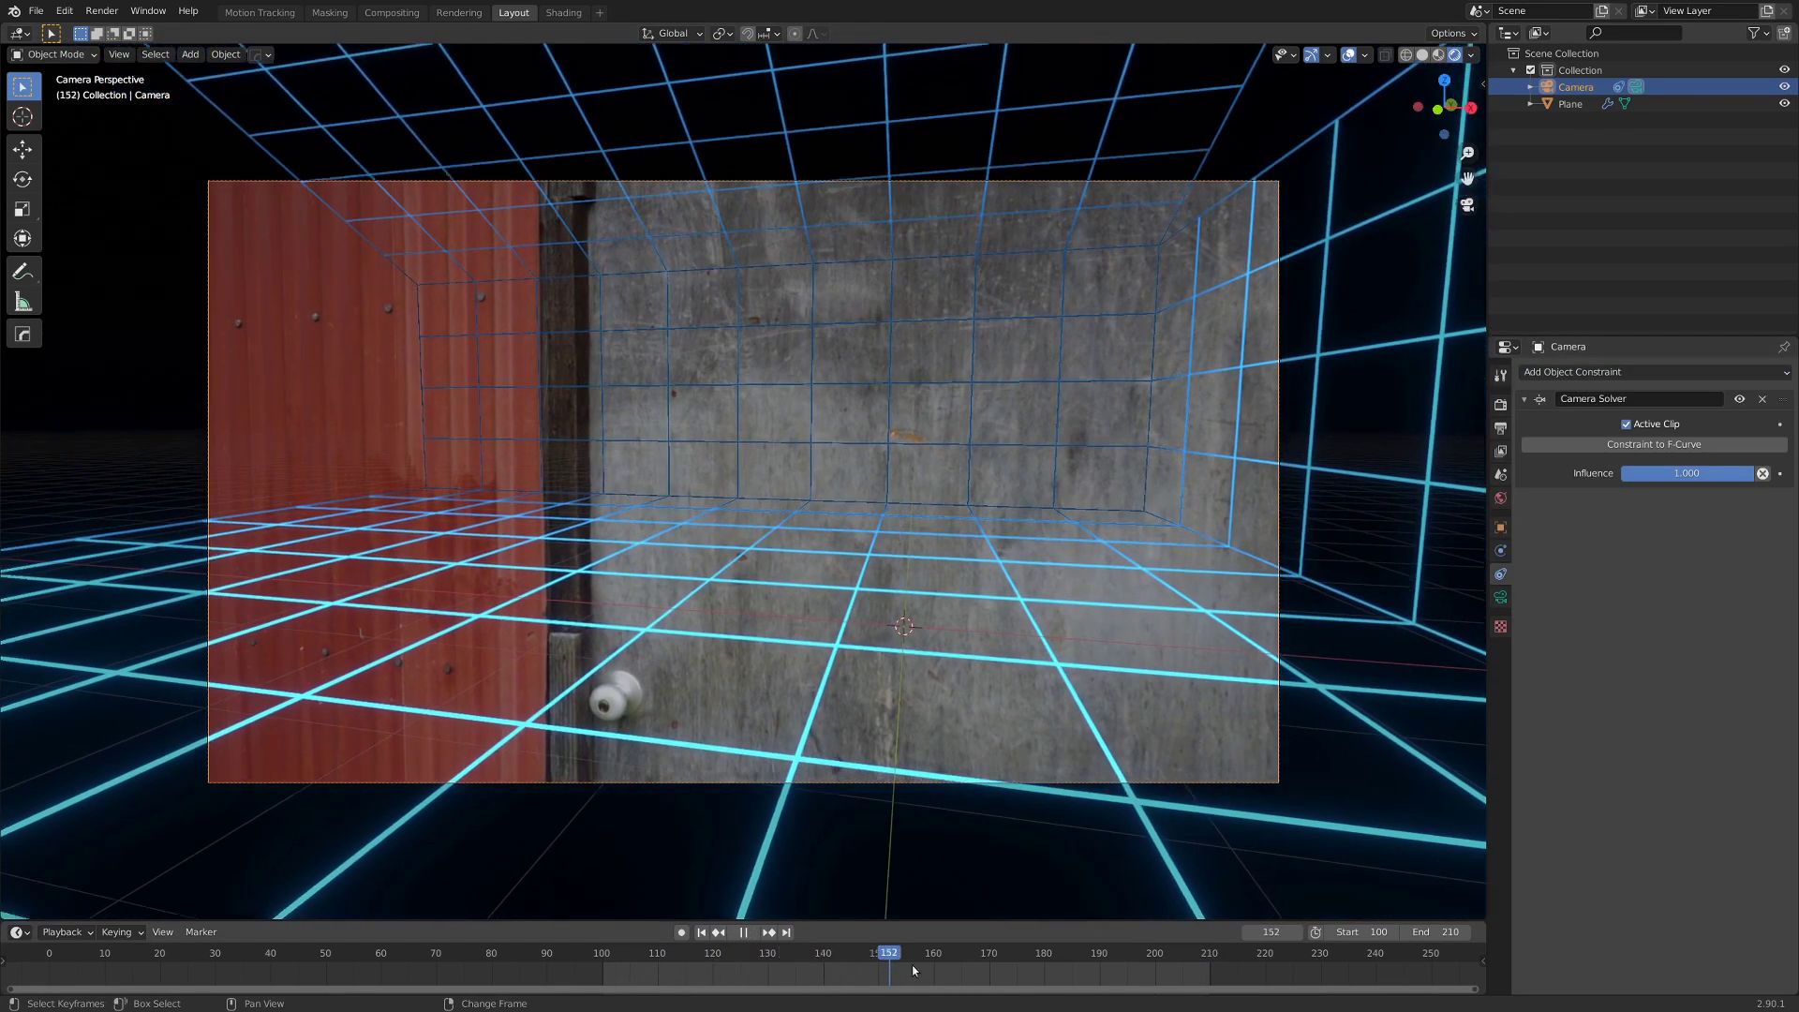
shift+right_drag(993, 979, 852, 983)
drag(854, 983, 603, 974)
key(space)
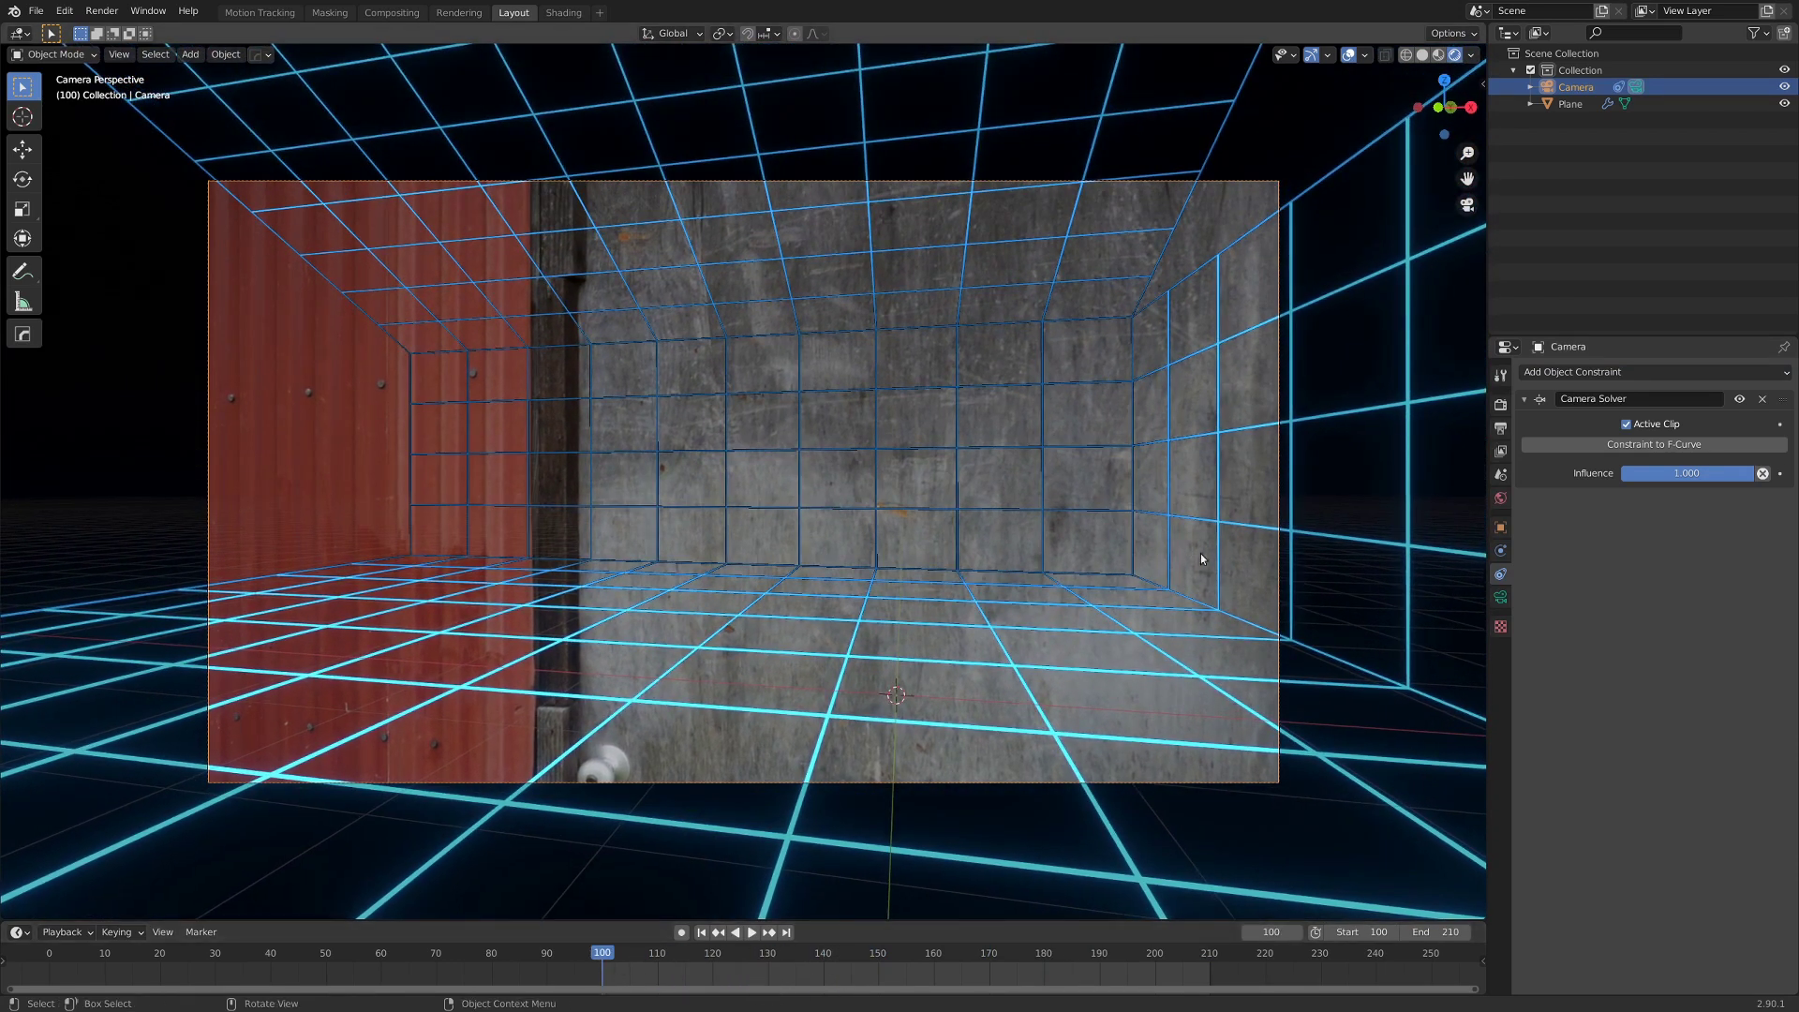
Rotate the camera slightly and check how the grid follows the footage by playing and scrubbing to frame 117.
key(r)
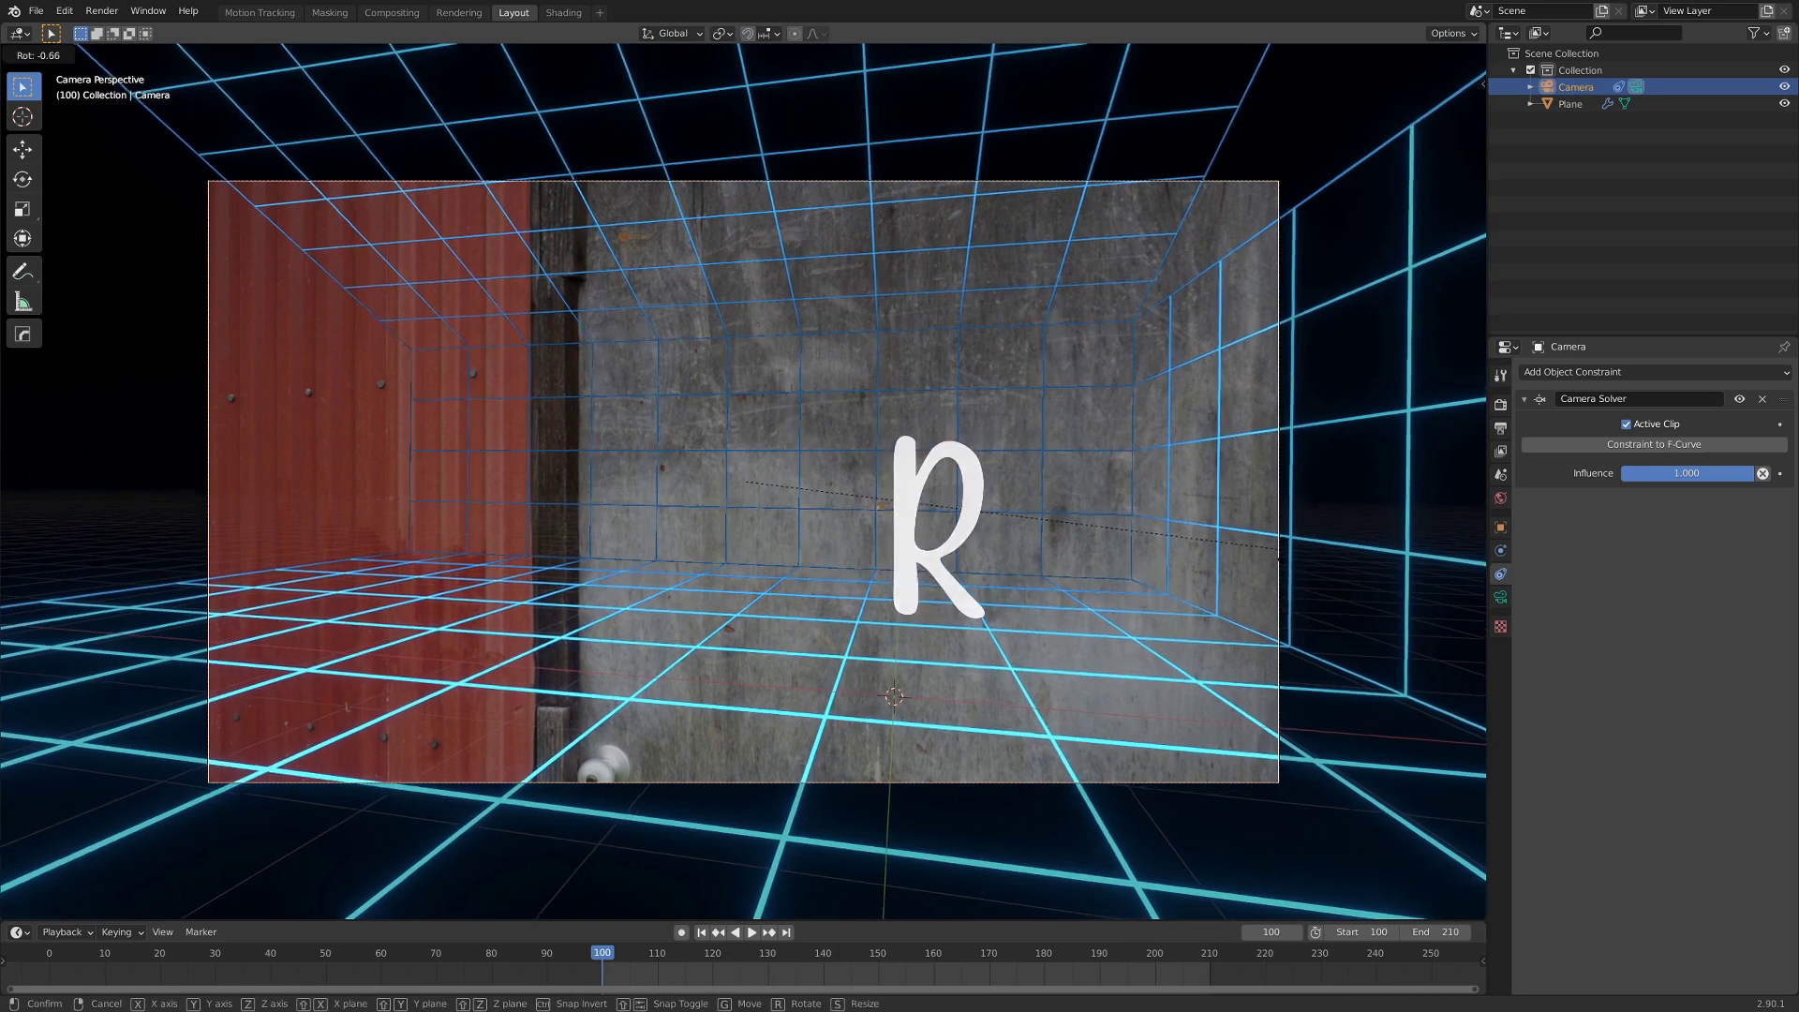
click(1270, 547)
key(space)
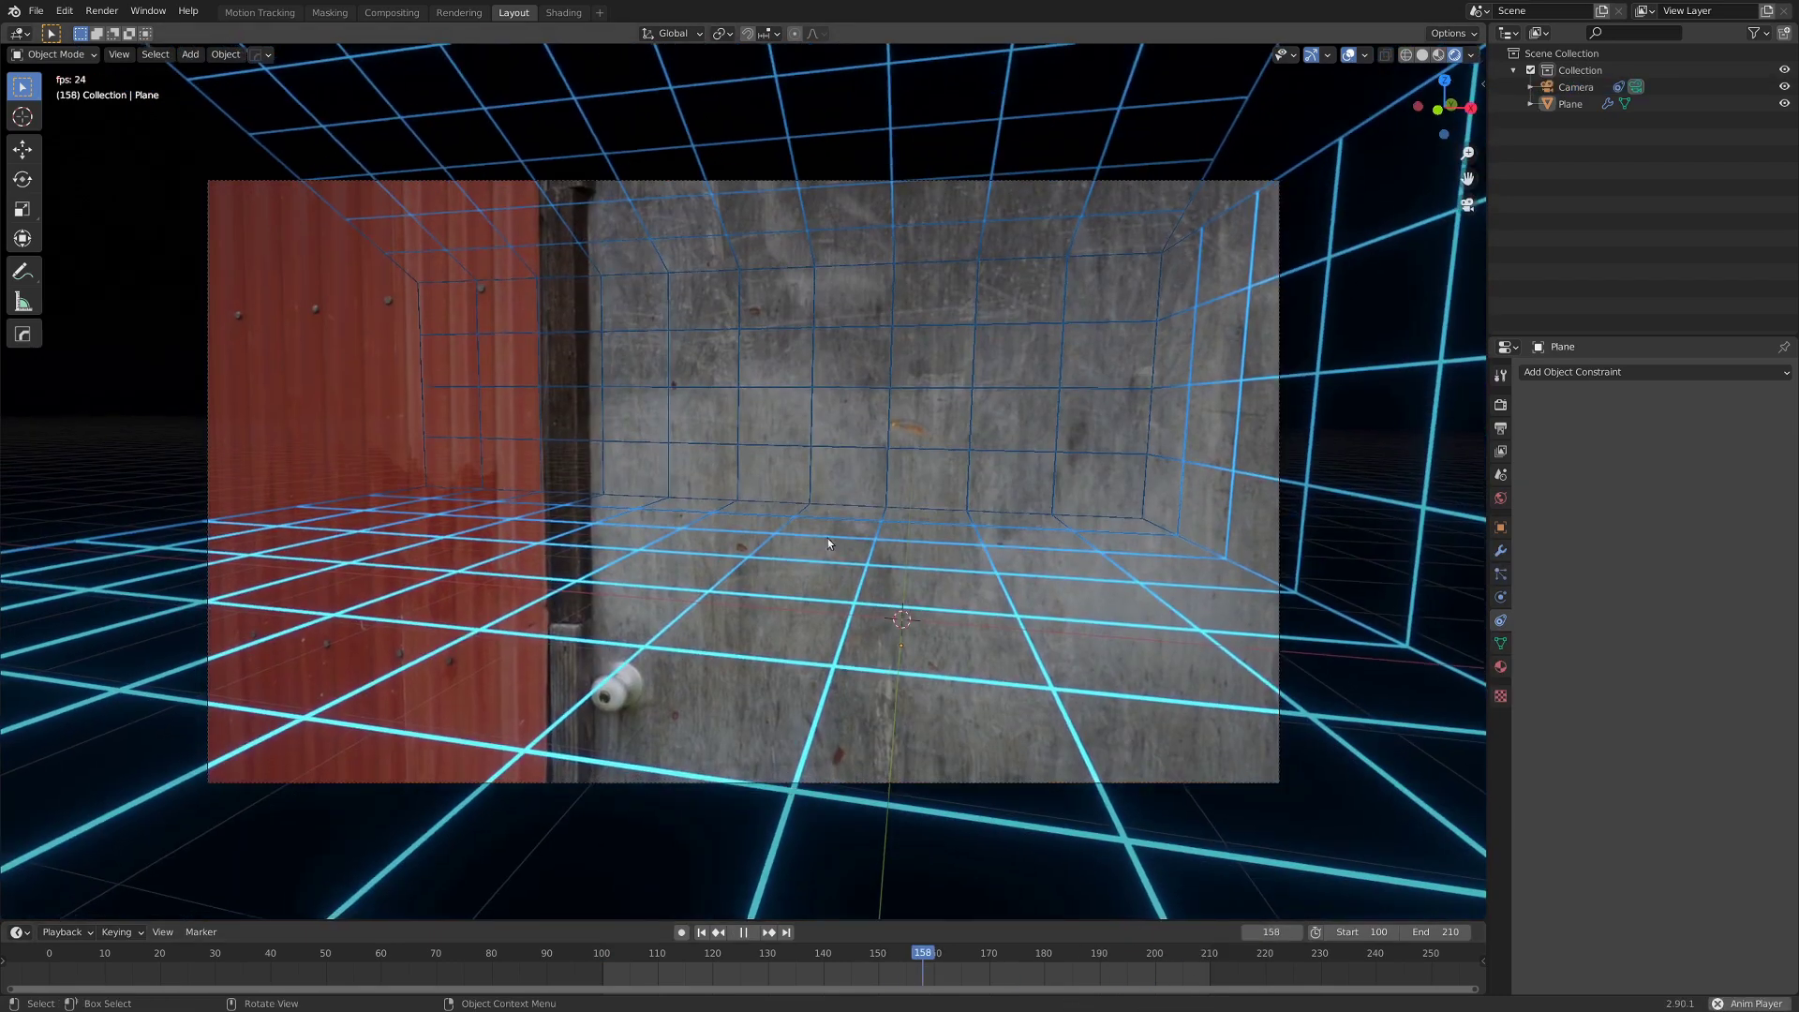
mouse_move(863, 446)
middle_down()
mouse_move(884, 428)
mouse_move(868, 423)
middle_up()
key(KP_0)
shift+right_drag(937, 952, 1211, 915)
drag(1212, 920, 695, 953)
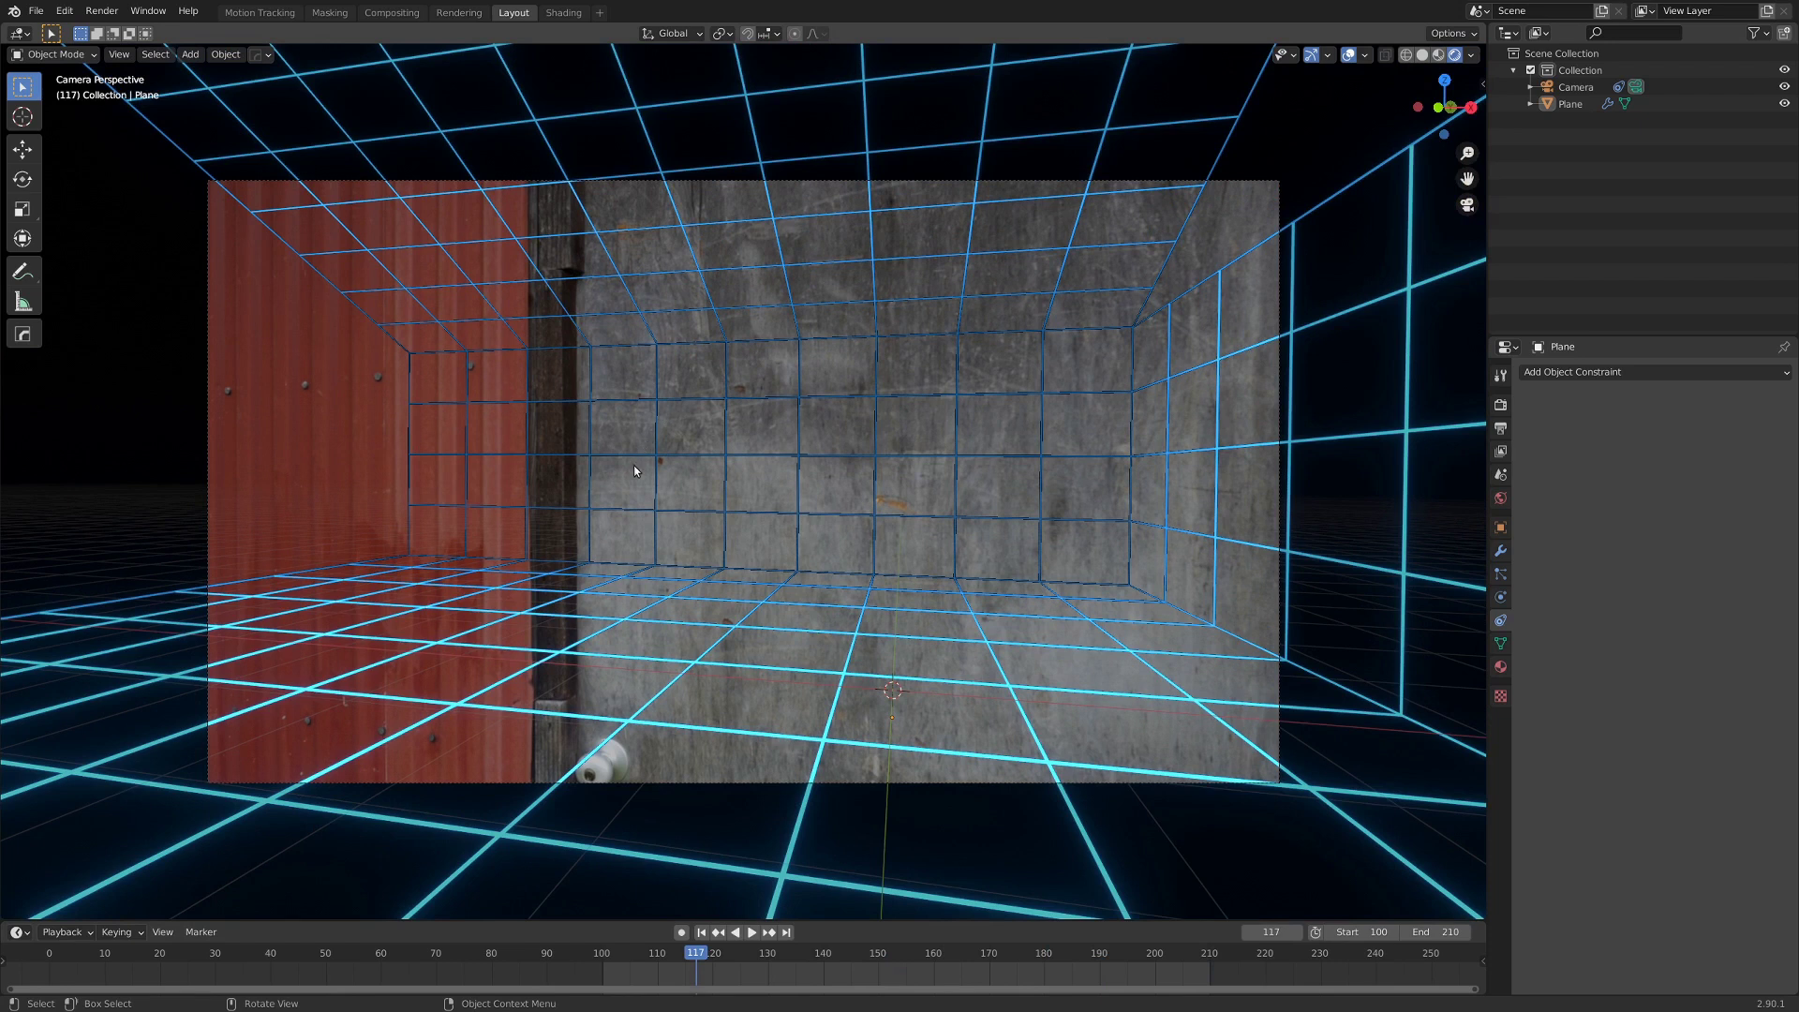
Paste the copied SWAT_armature character into the scene, position it full-length on the grid floor in front of the red wall, and deselect it.
key(ctrl+v)
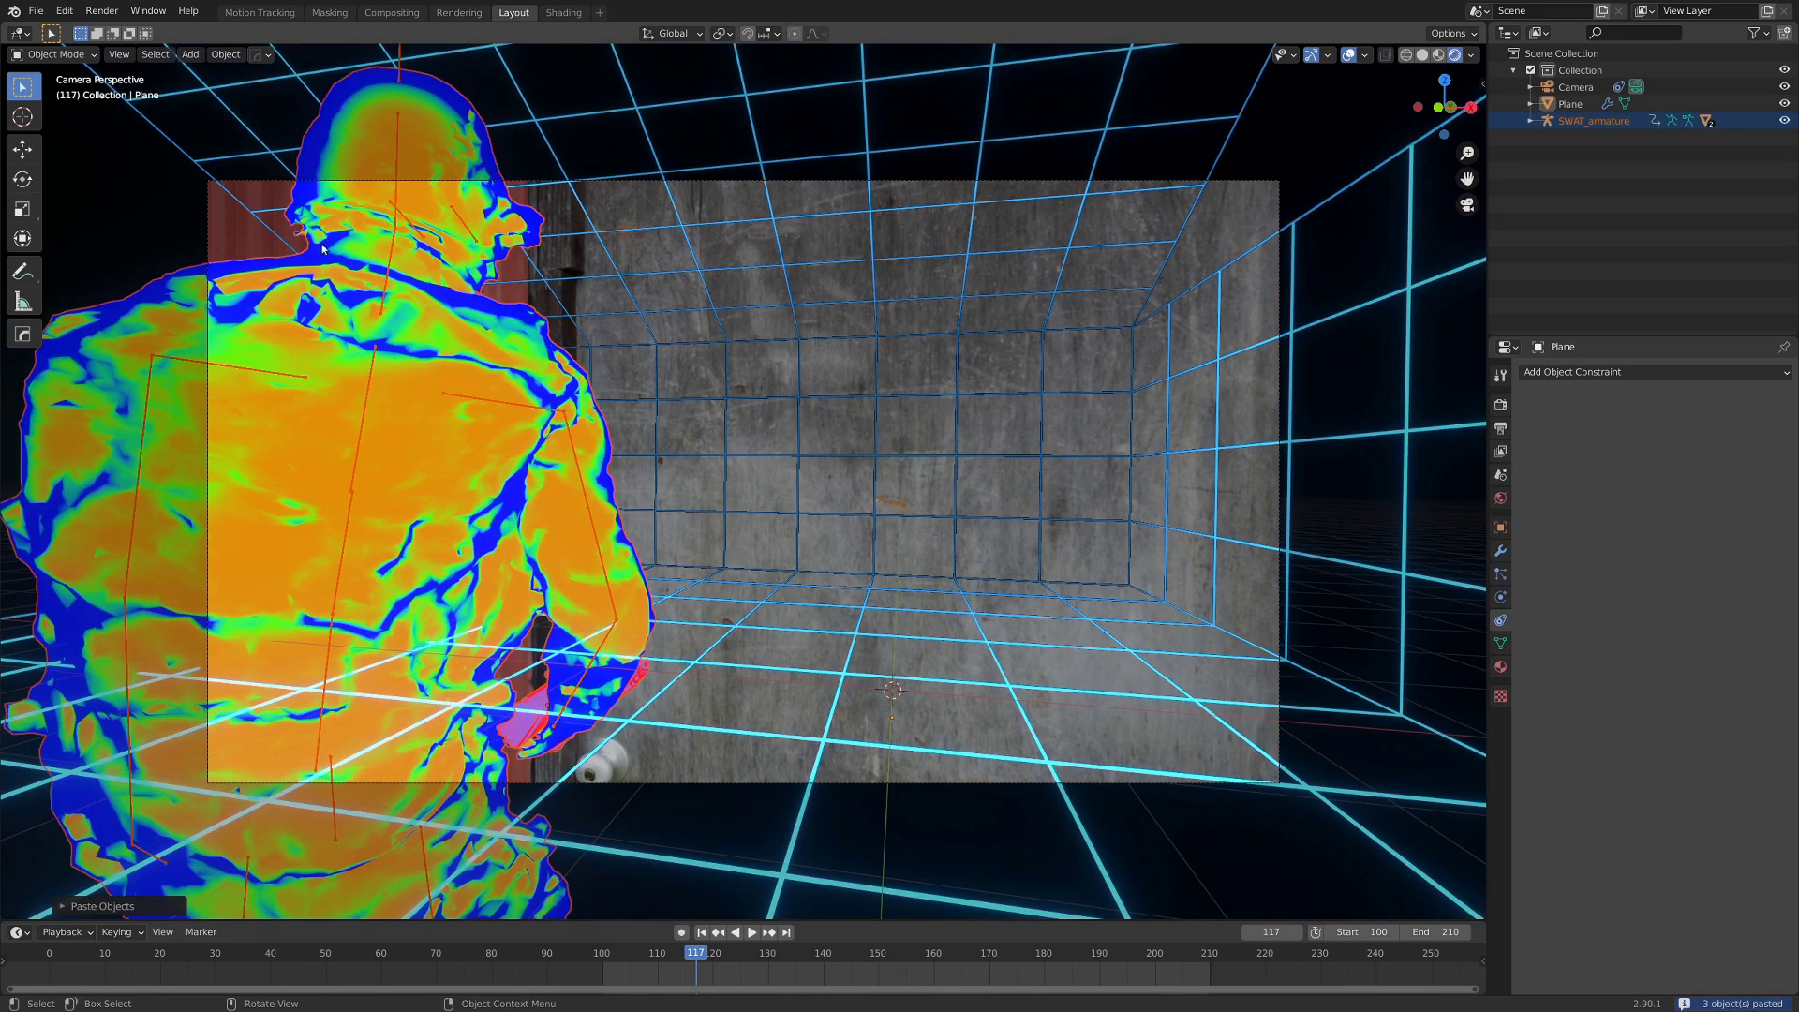
click(394, 237)
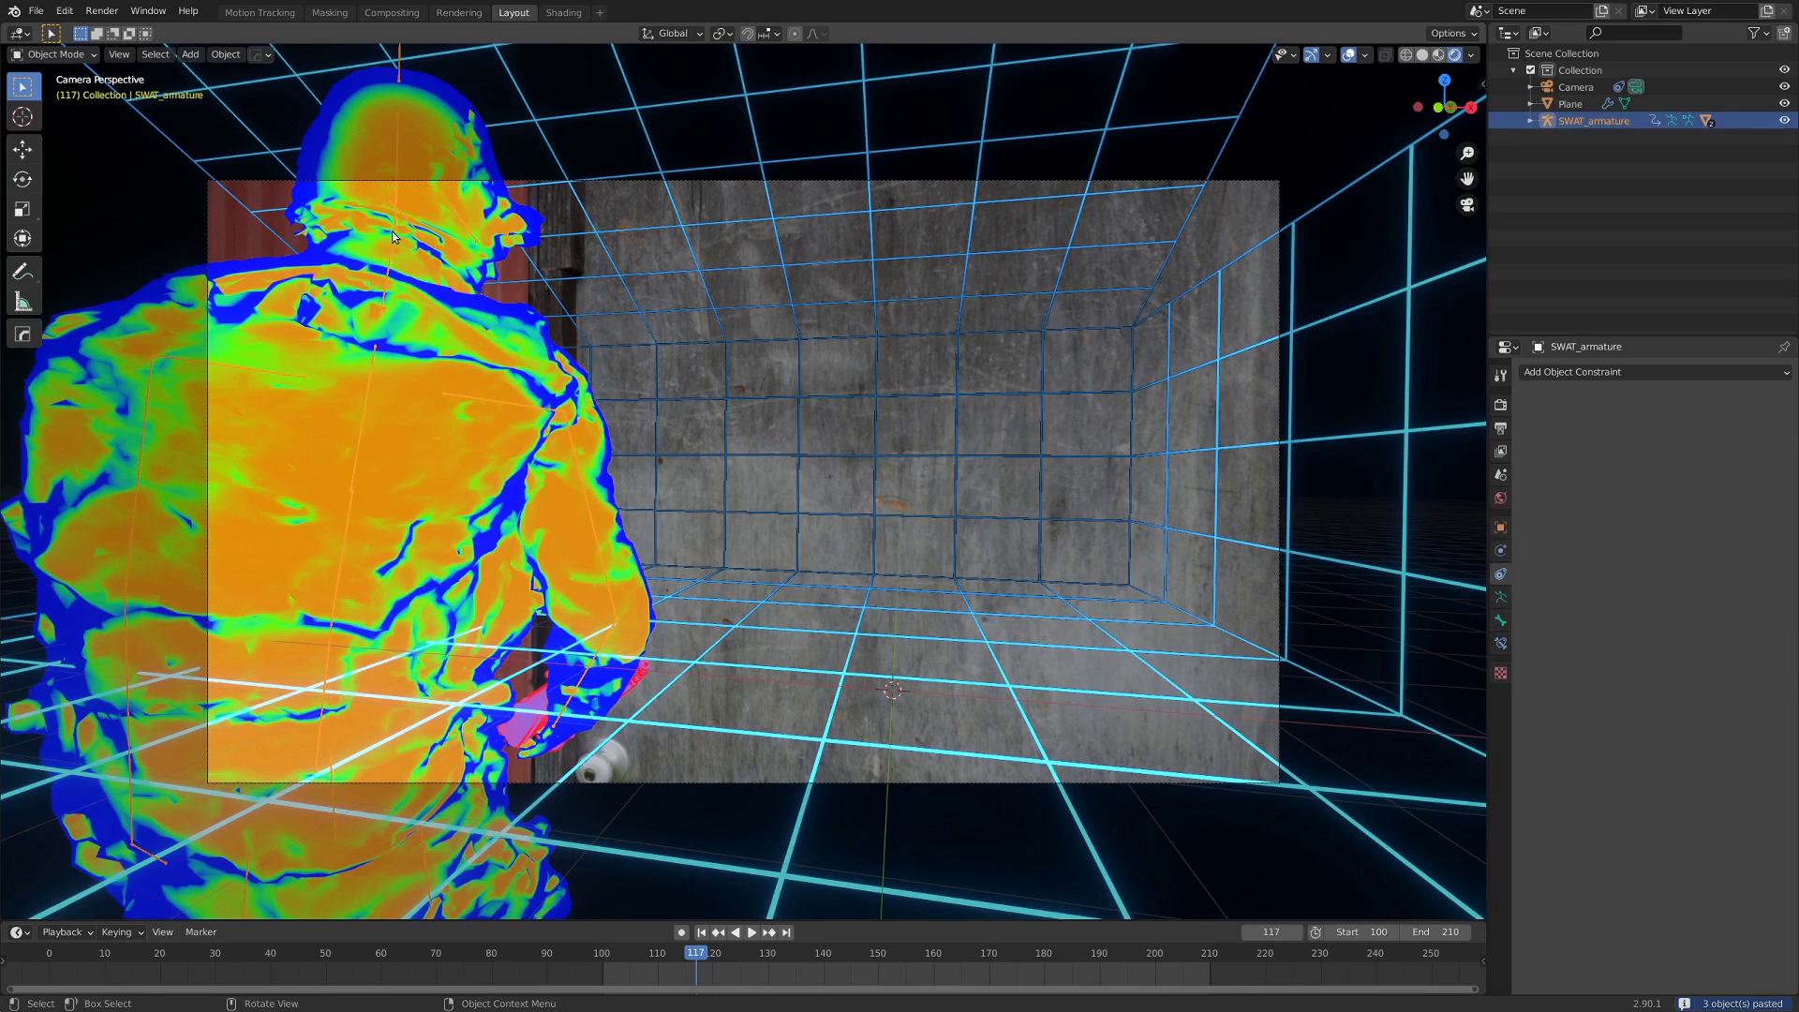
middle_drag(586, 492, 786, 526)
scroll(815, 519, up, 3)
key(KP_0)
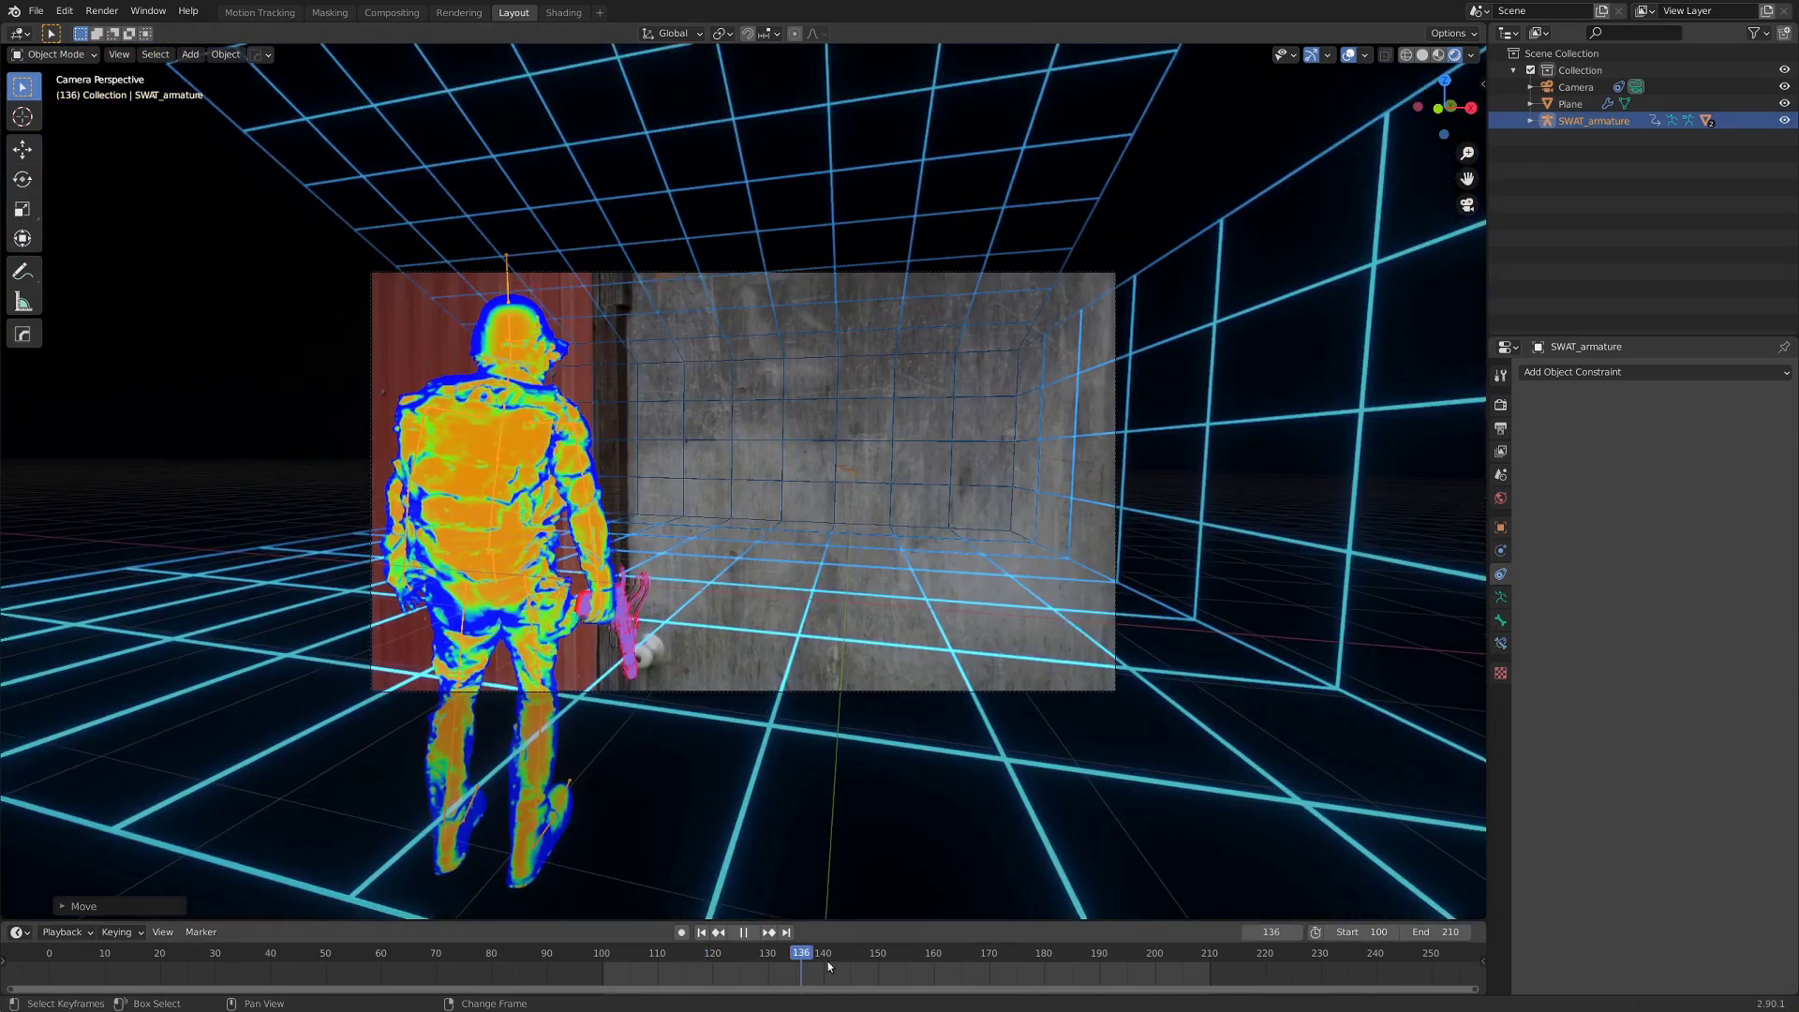
key(alt+a)
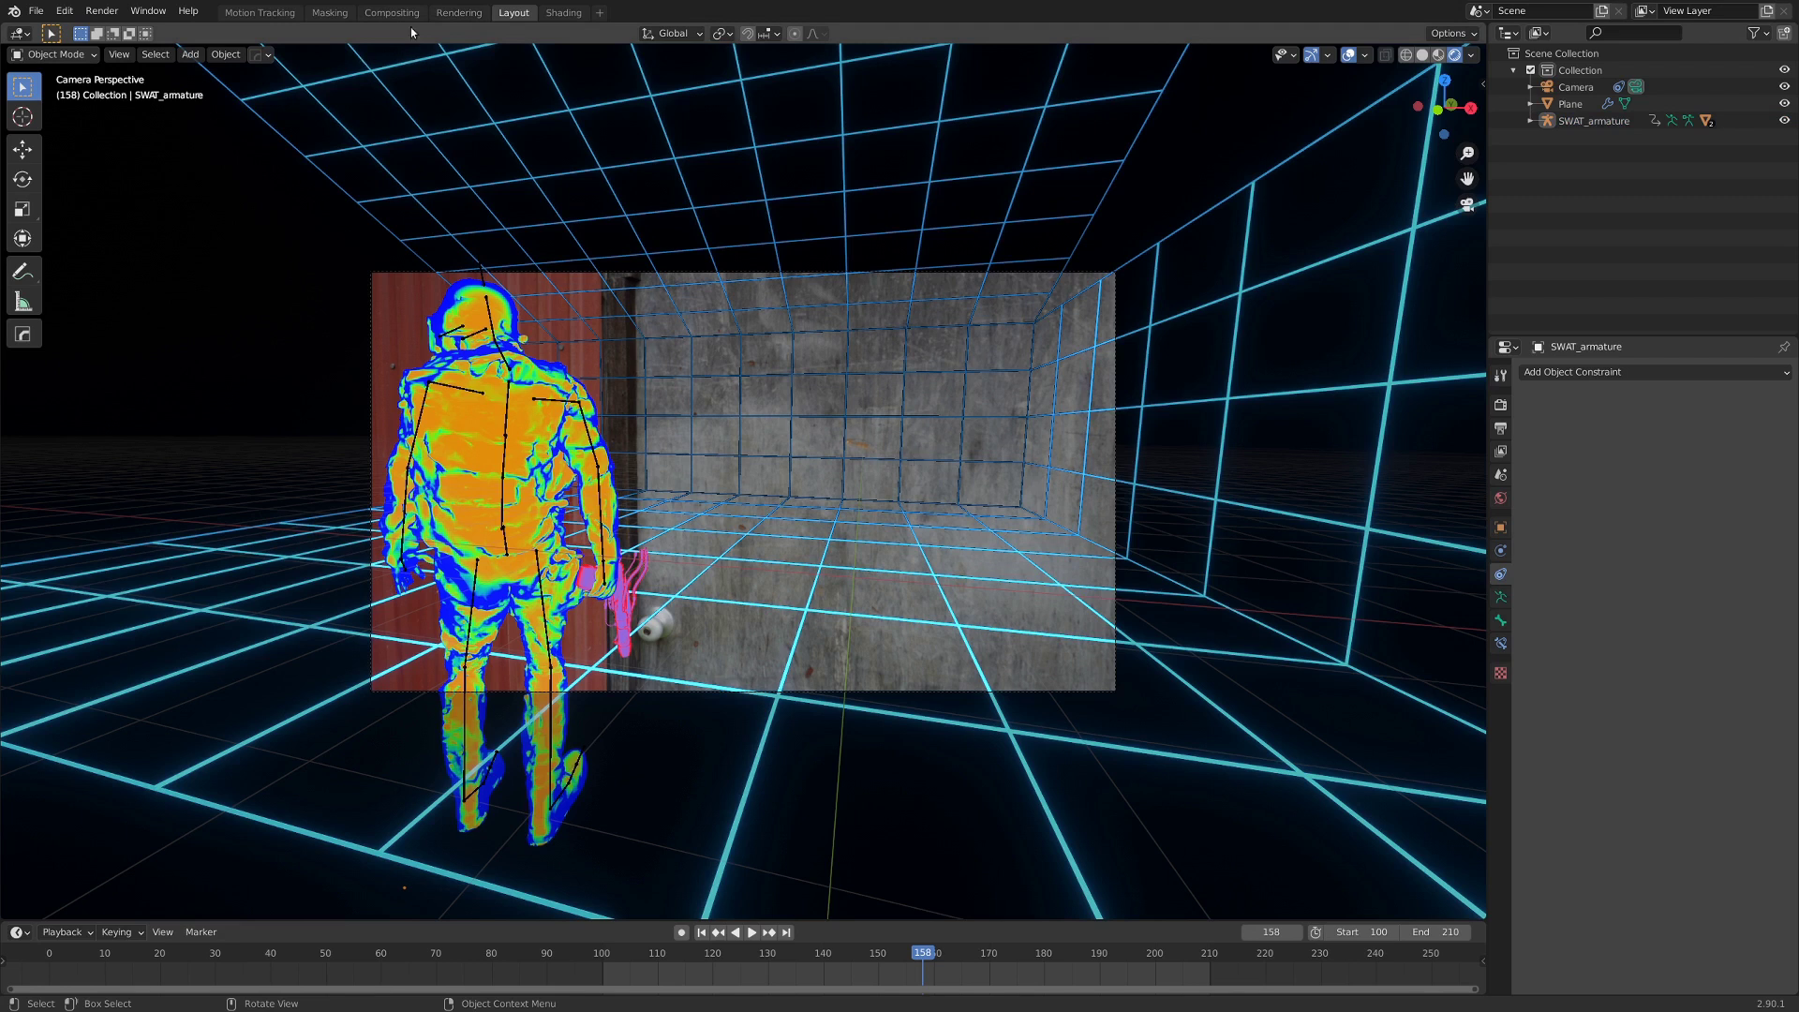
Enable Use Nodes in the Compositing workspace, and replace the Dope Sheet area with a larger node editor and an enlarged timeline.
click(392, 12)
click(184, 33)
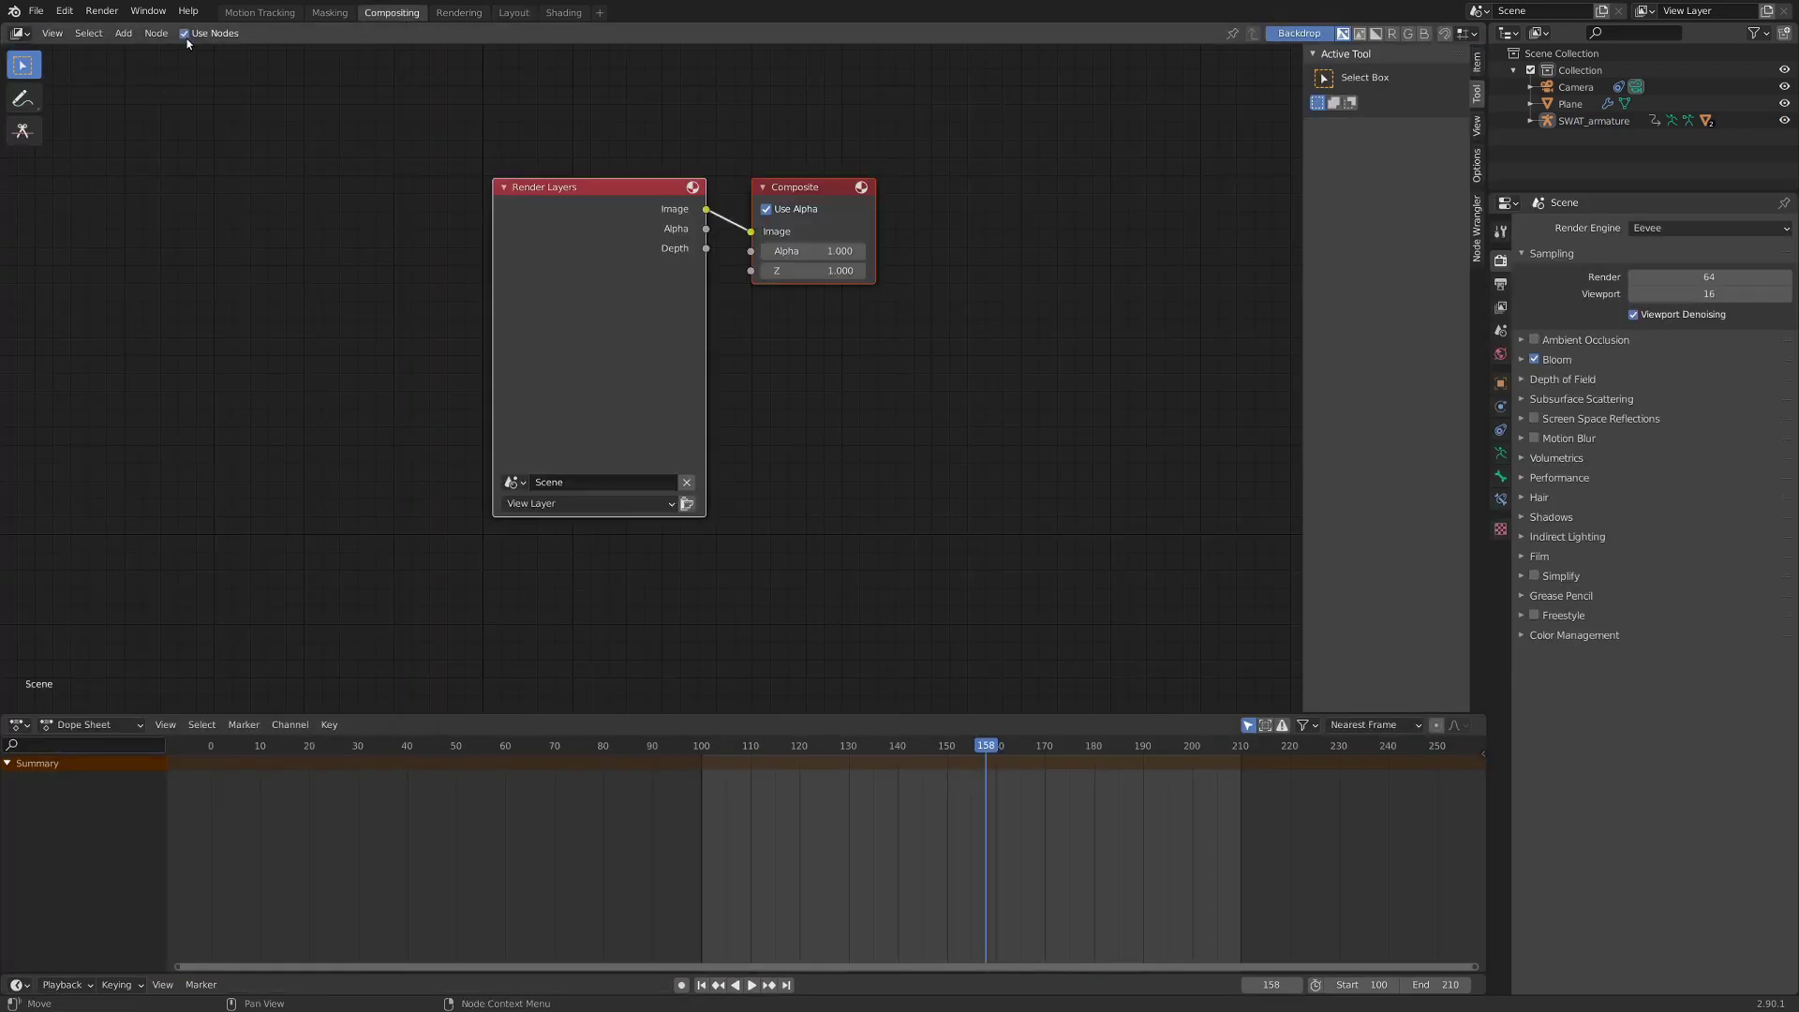
drag(1481, 711, 1391, 749)
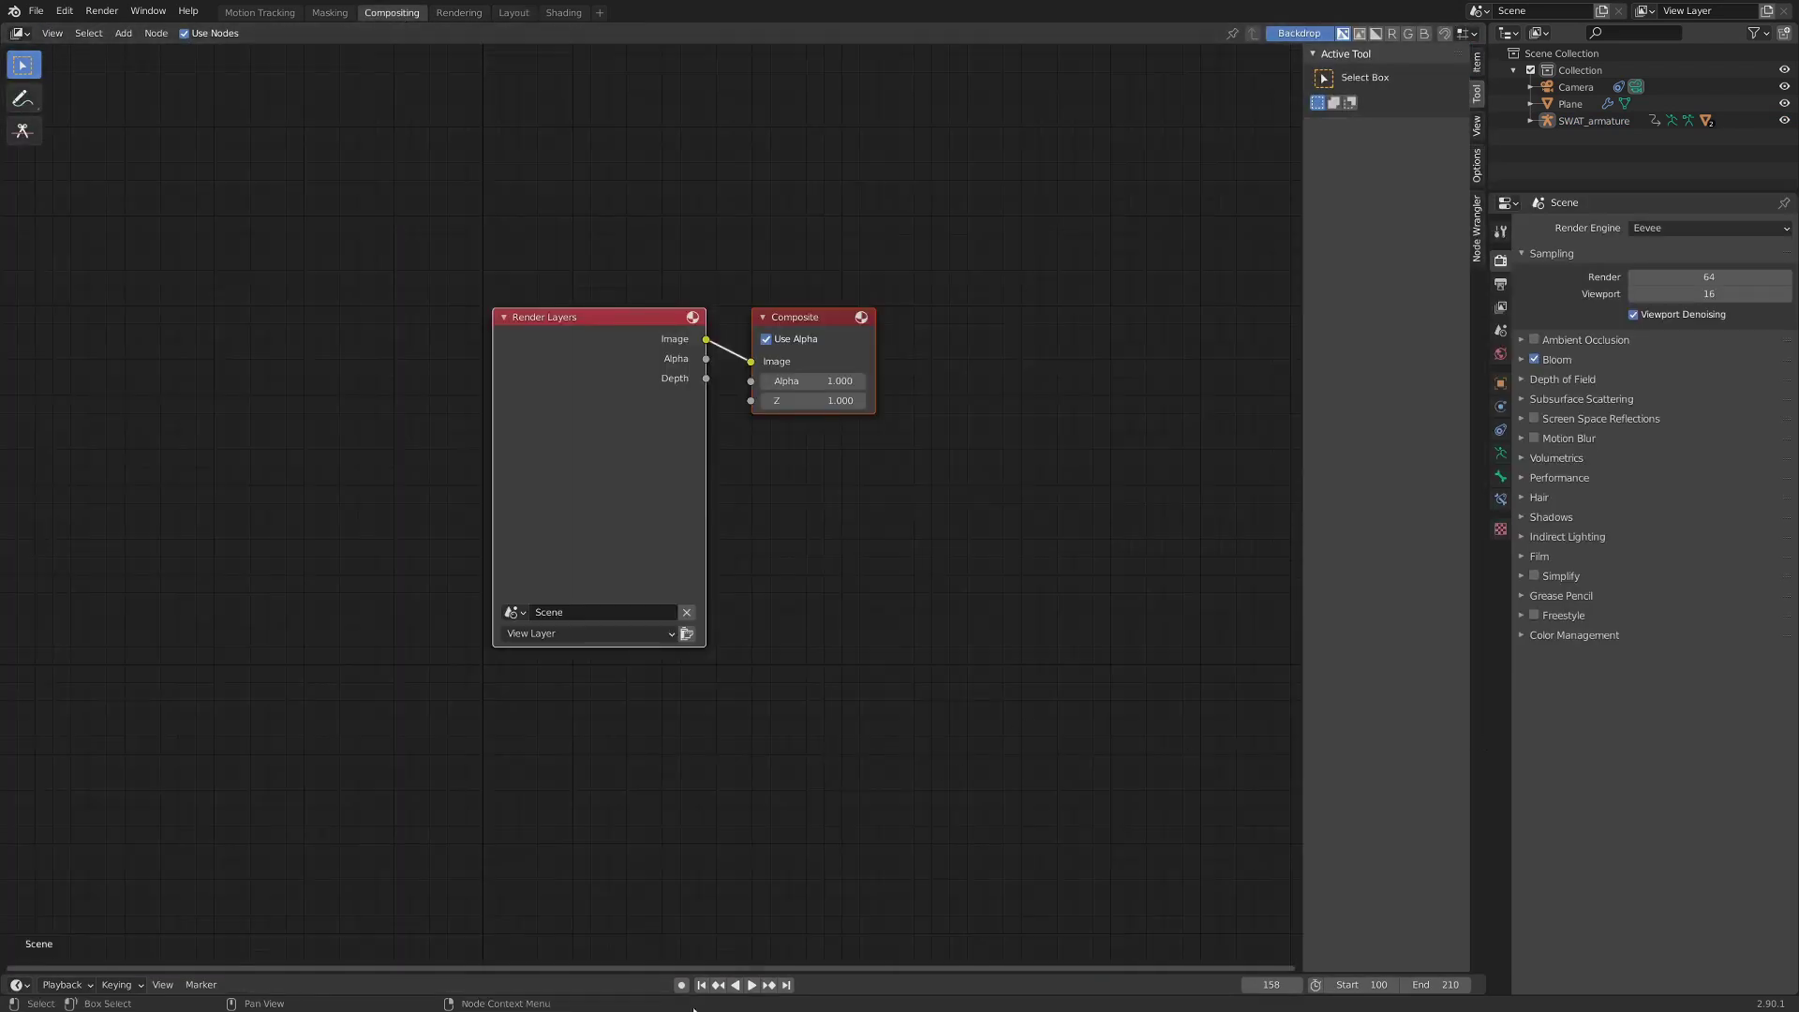
drag(881, 971, 867, 890)
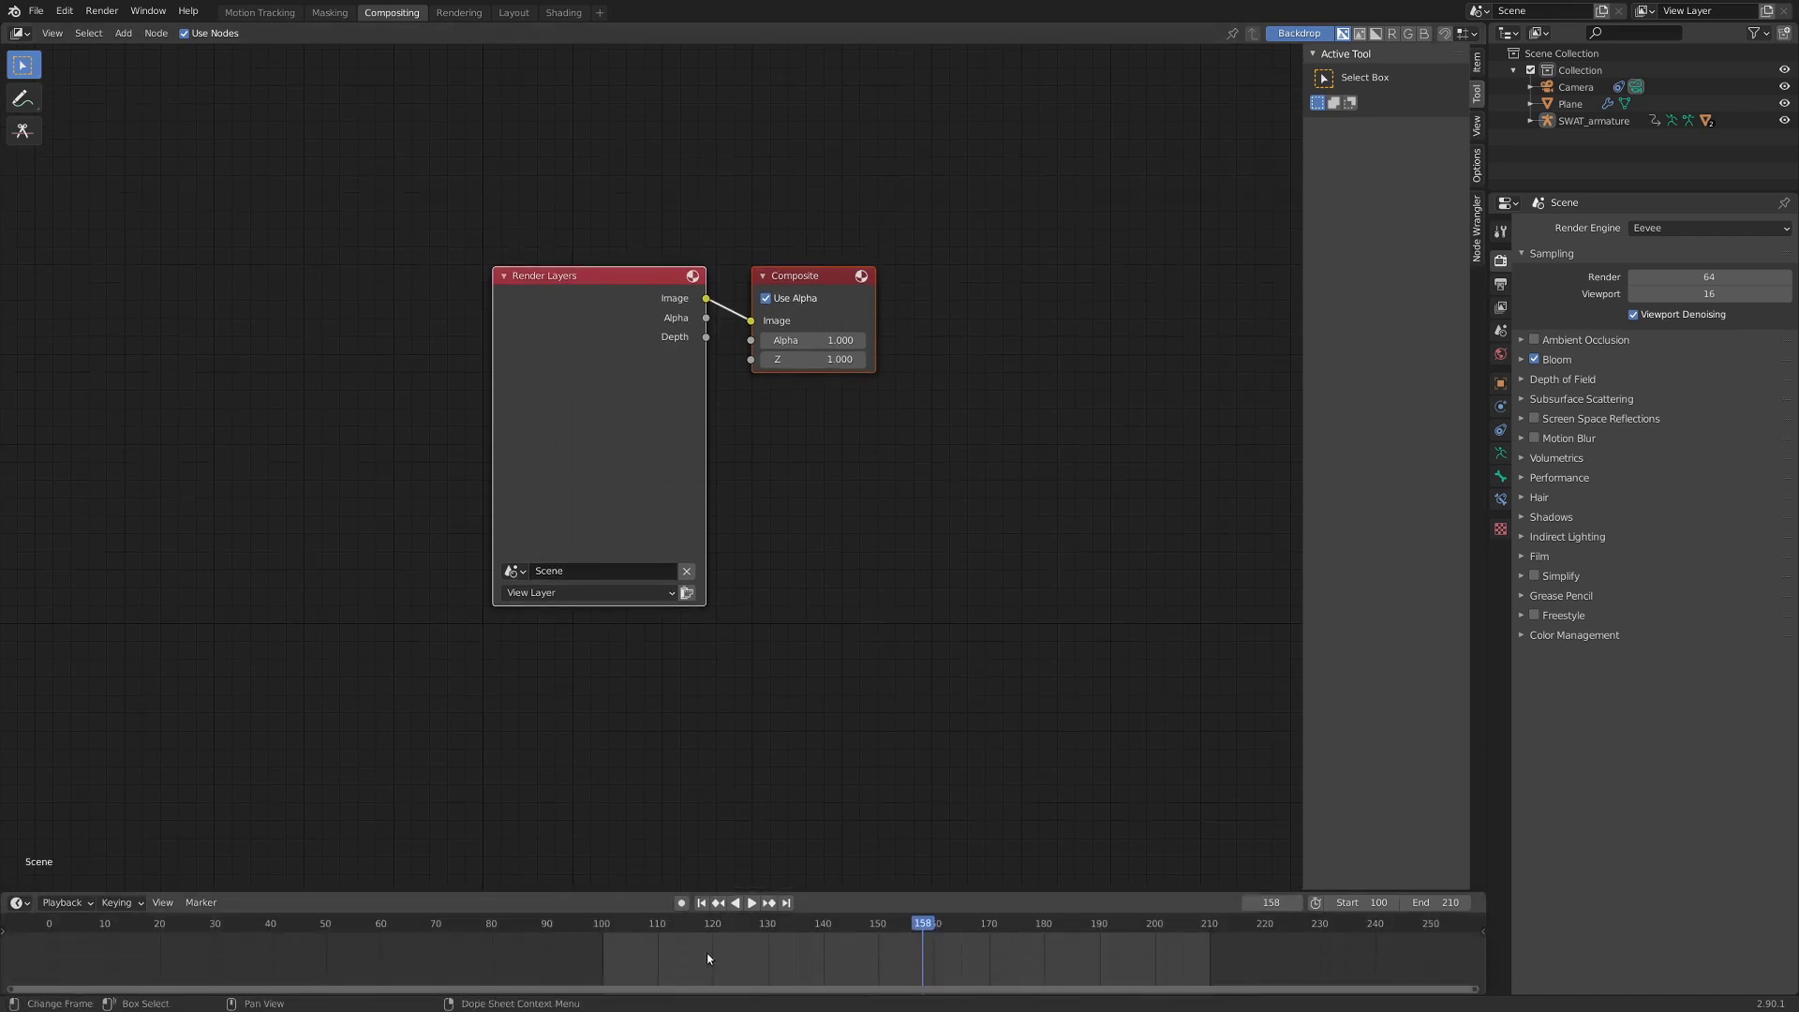
Spread the Render Layers and Composite nodes far apart, and attach a Viewer node to the Render Layers image, placed below Composite.
middle_drag(583, 374, 716, 384)
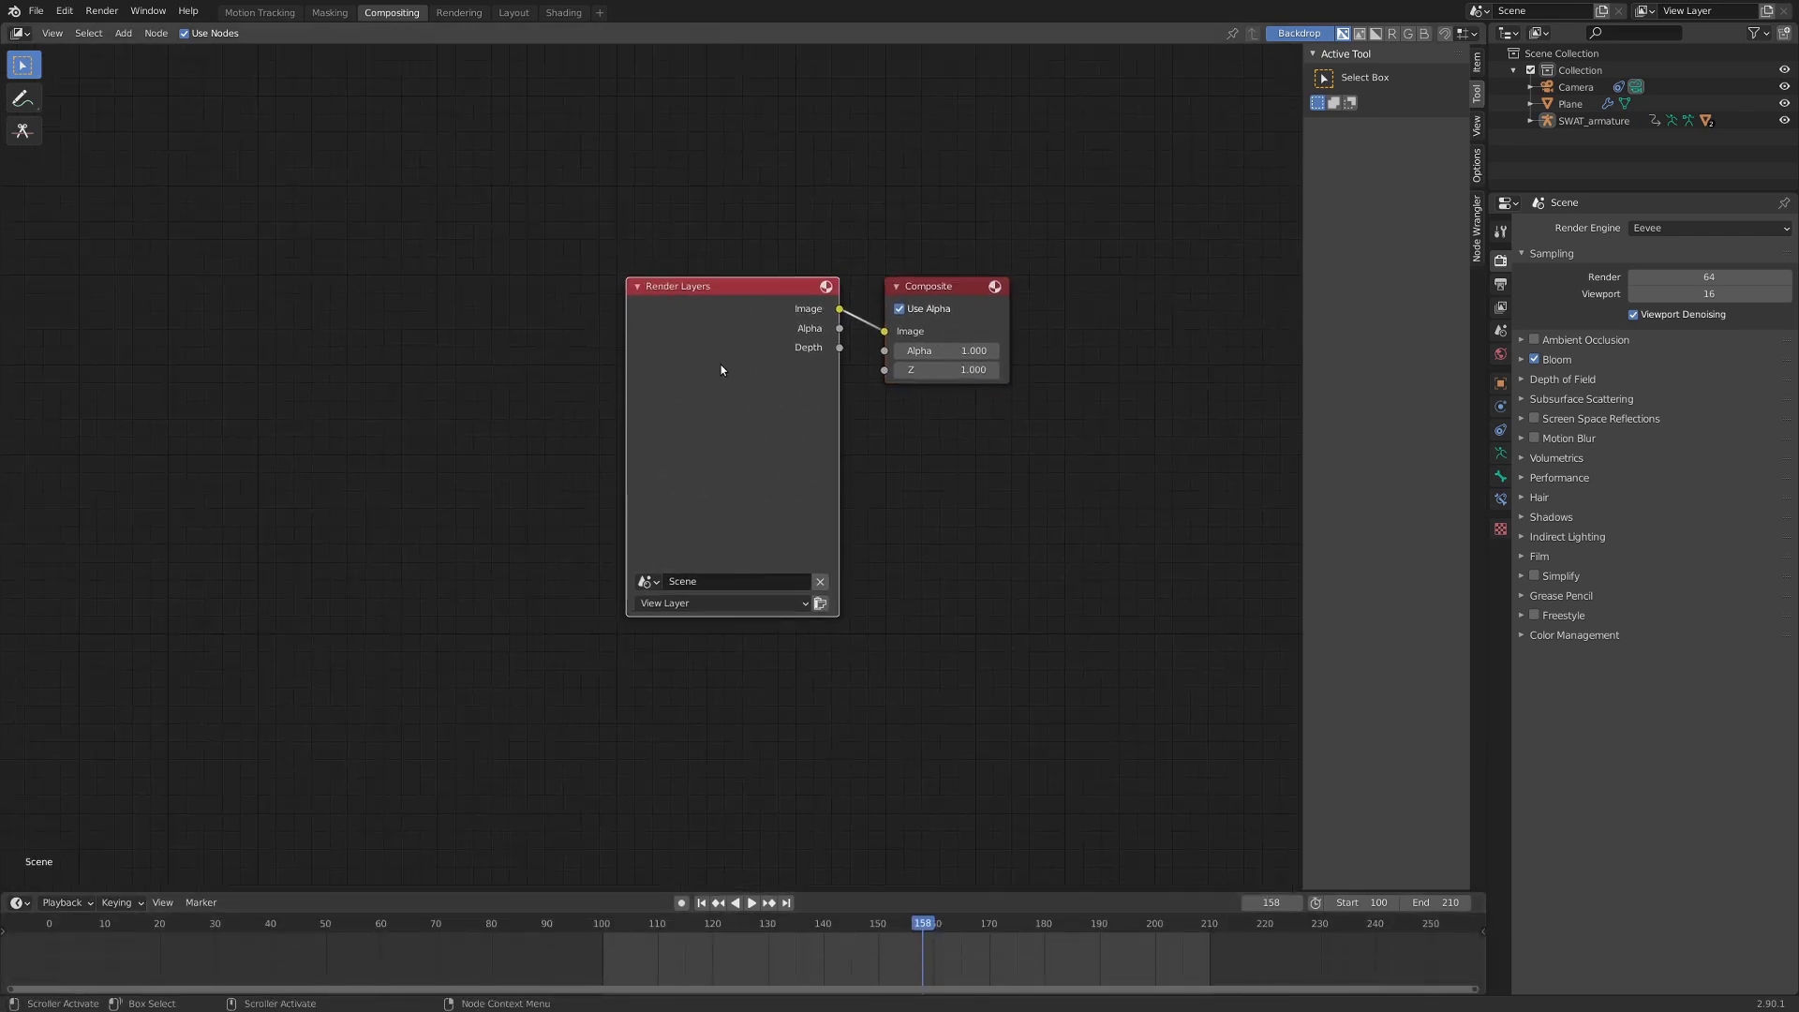
drag(721, 369, 207, 400)
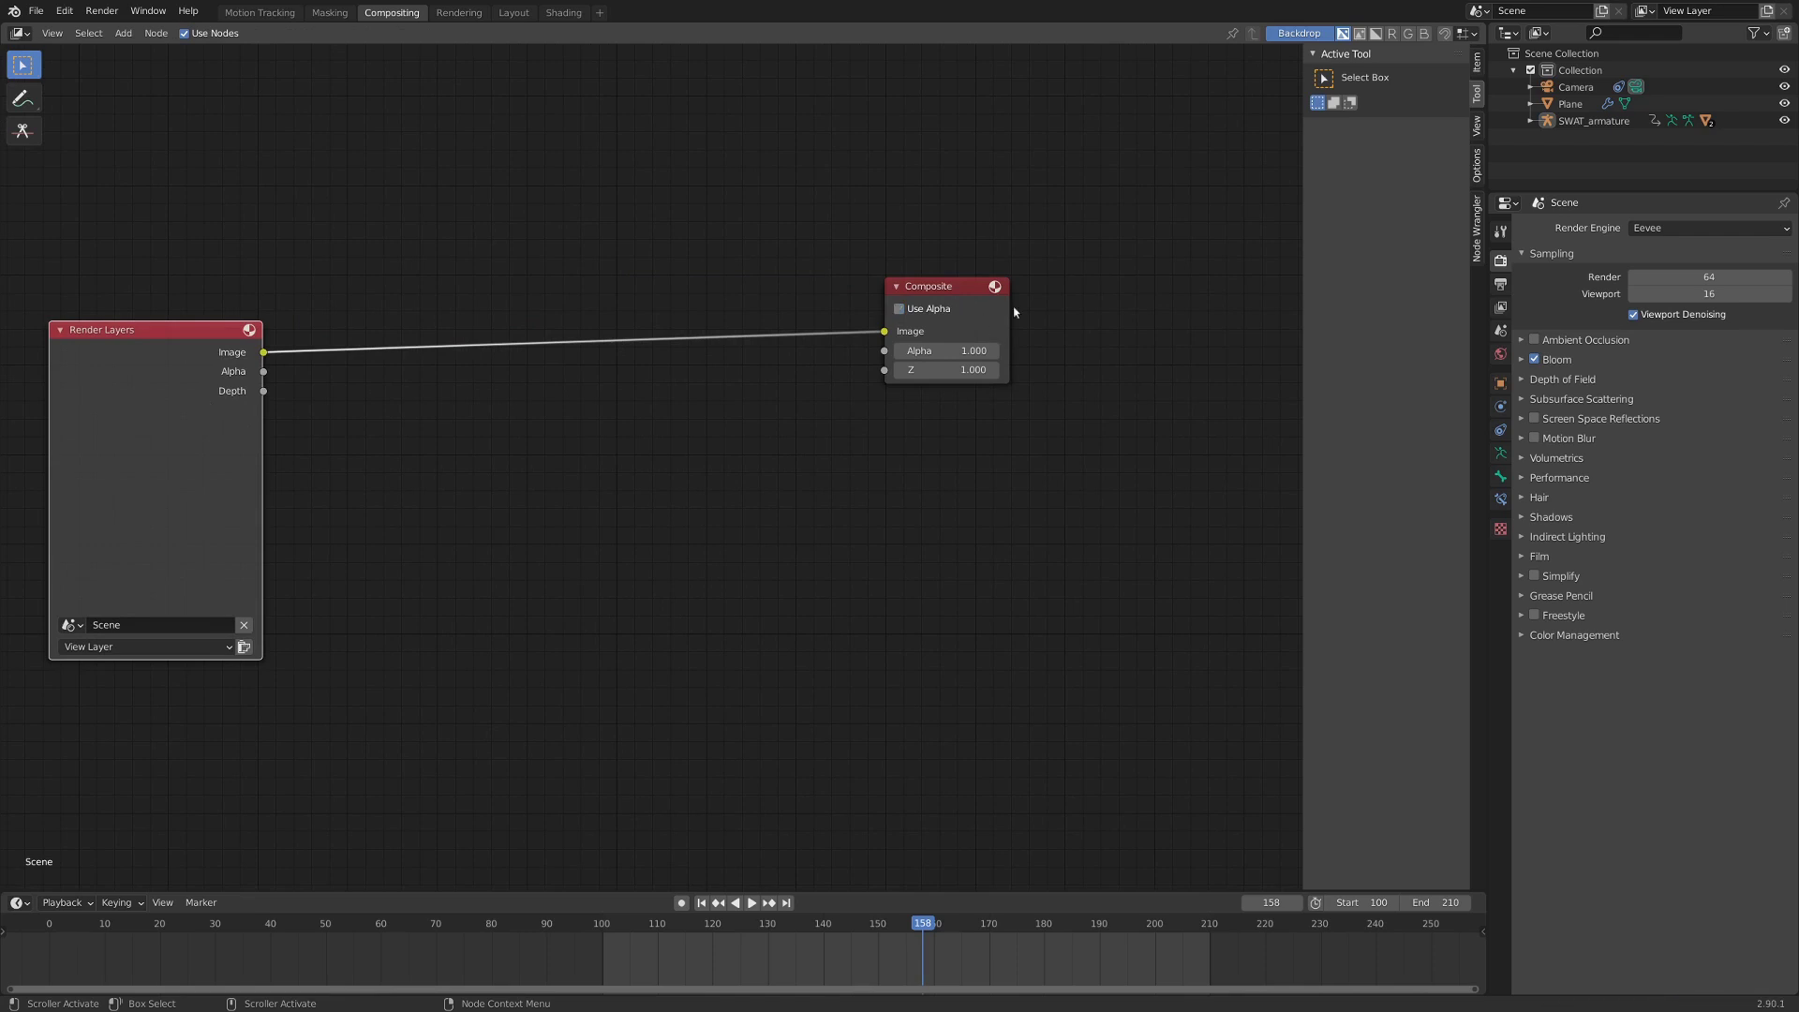
click(961, 312)
drag(937, 286, 1099, 290)
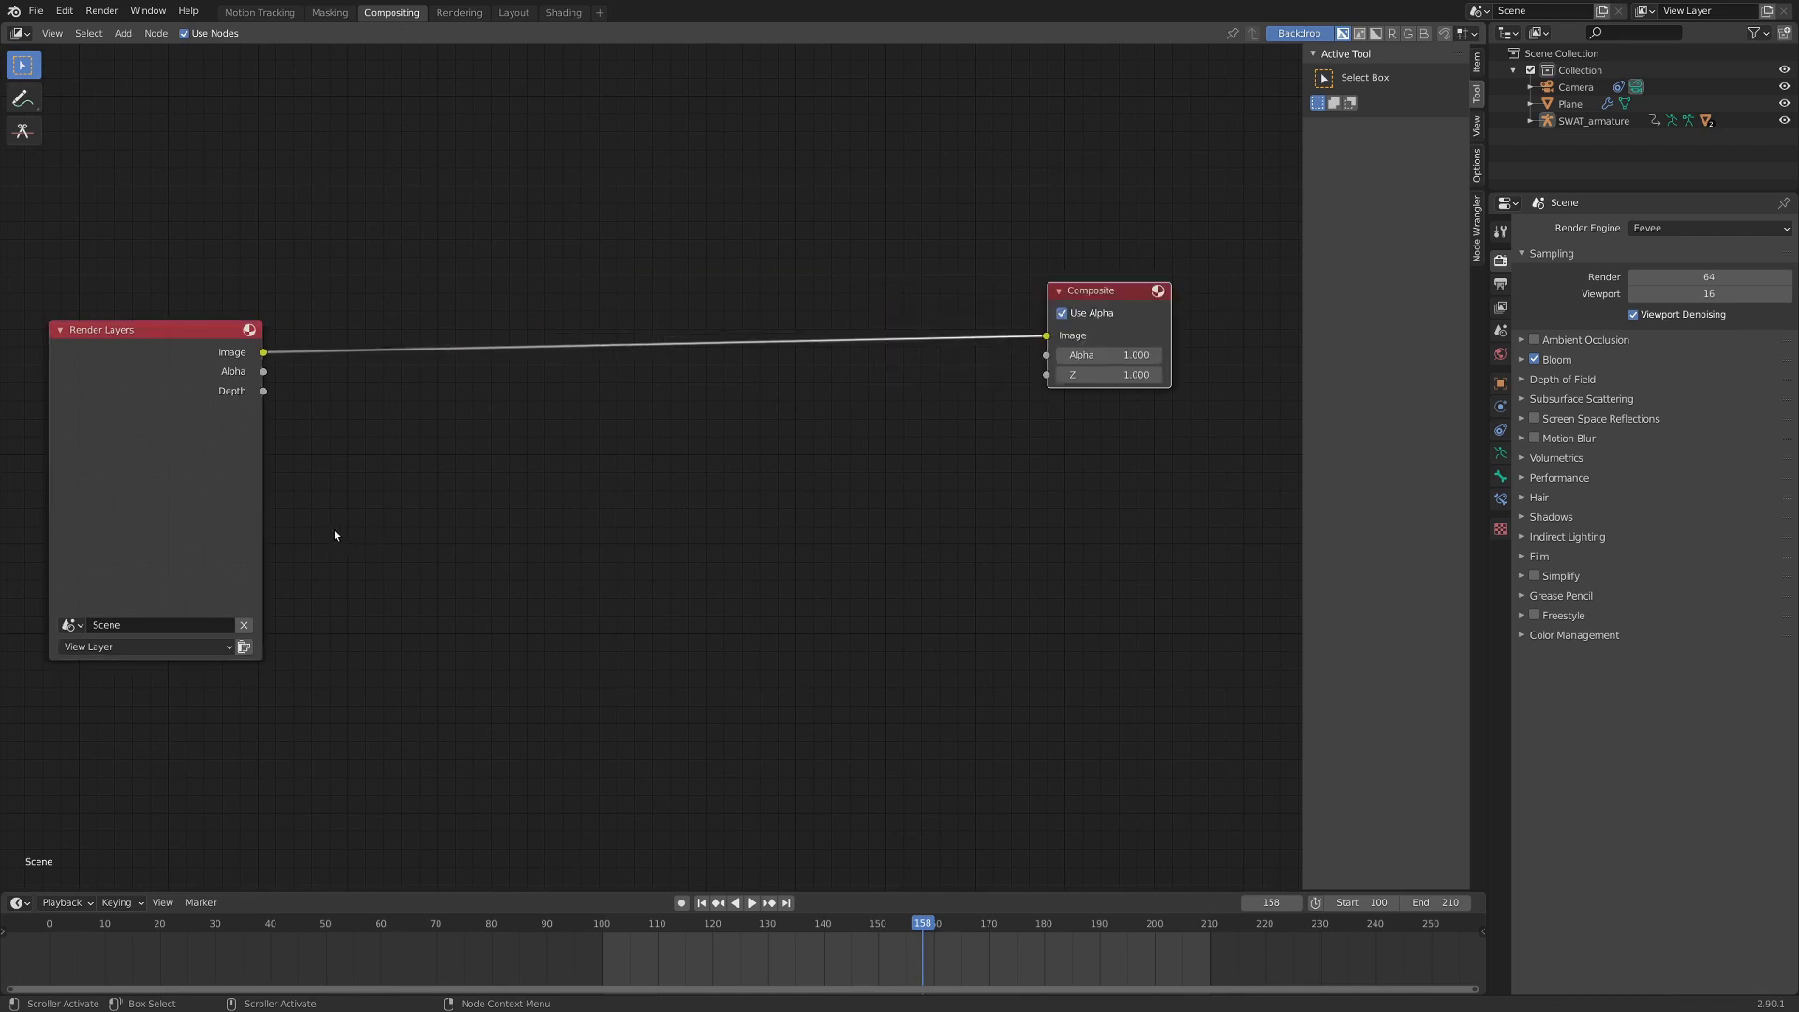
ctrl+shift+click(159, 425)
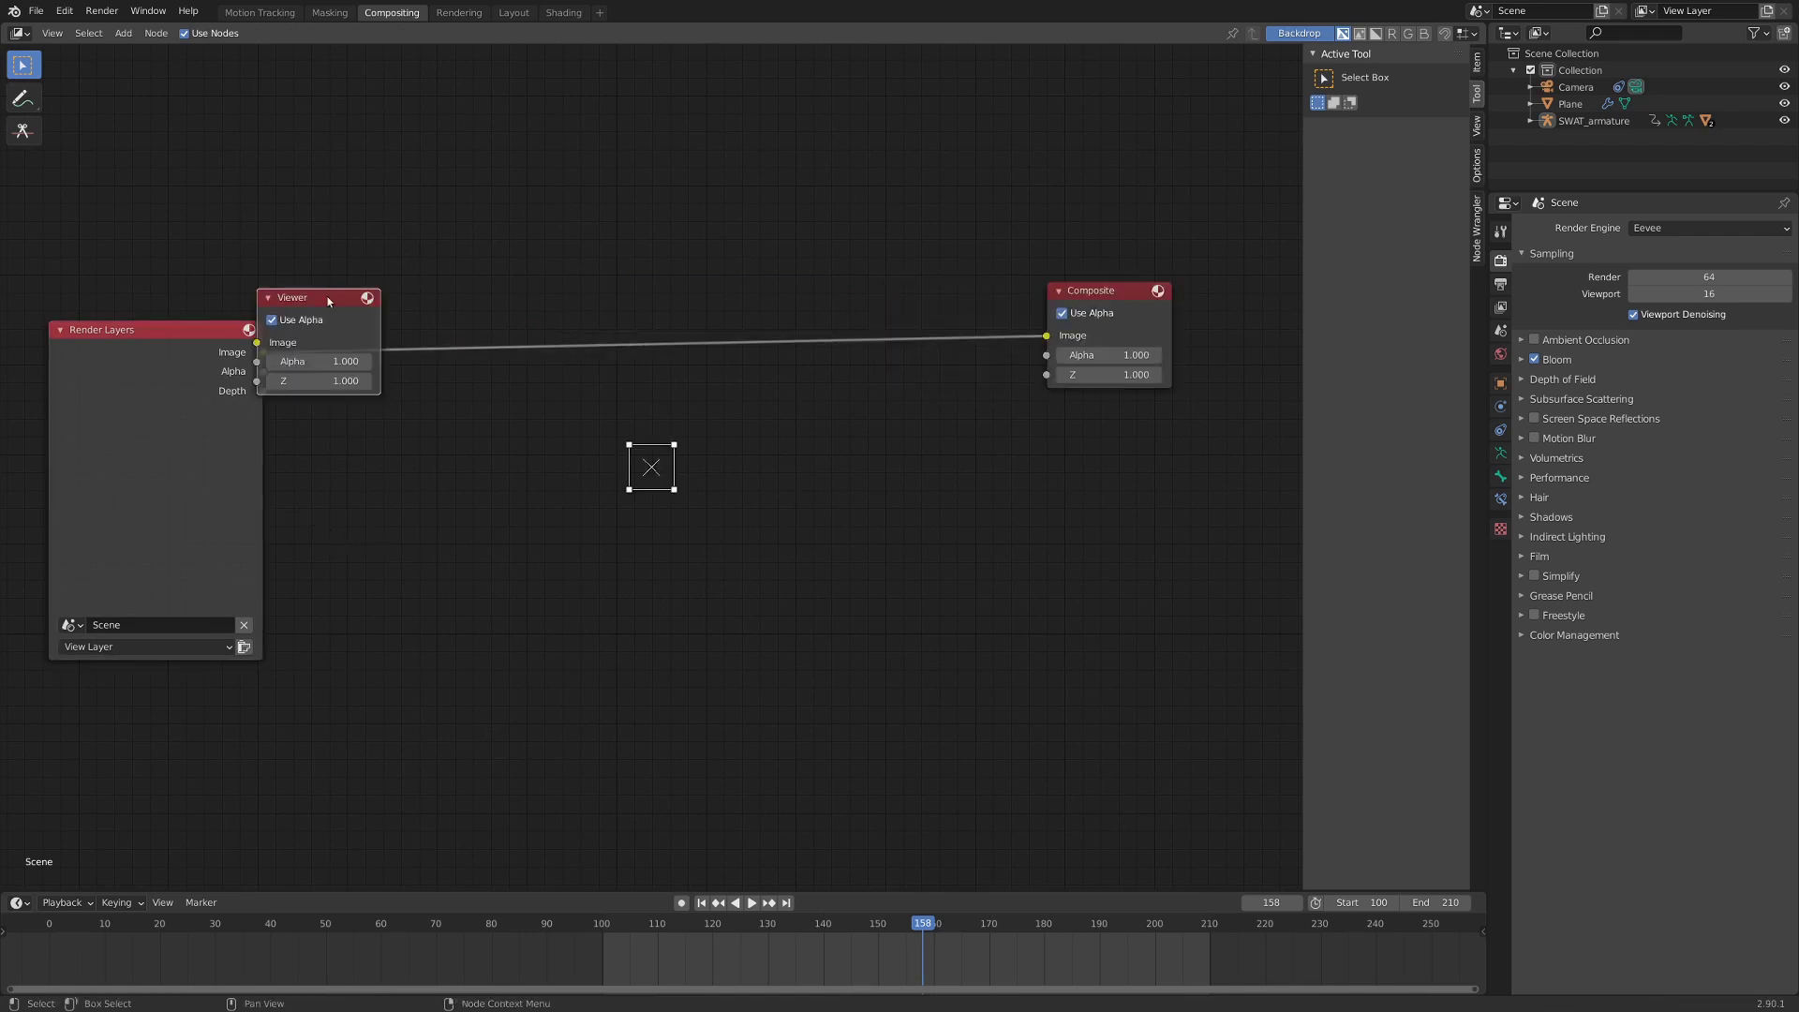
drag(328, 296, 1103, 403)
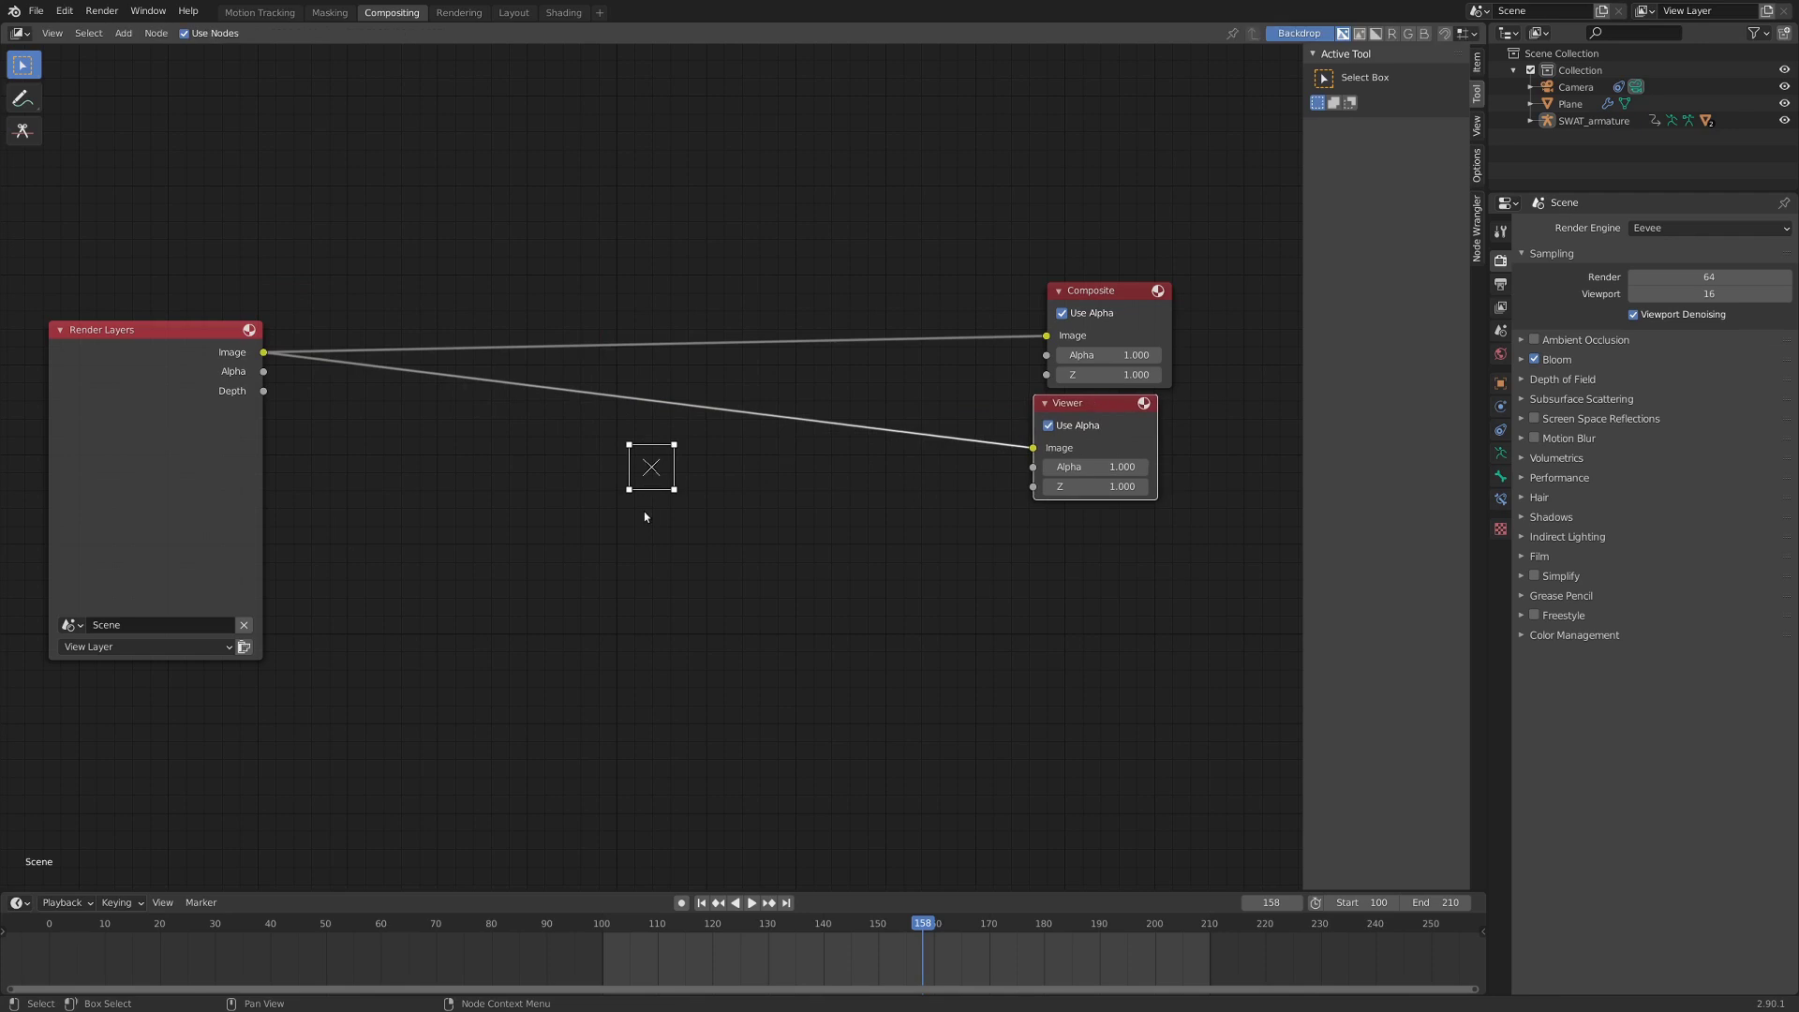
Render frame 158 for the compositor backdrop, and merge the Composite and Viewer image links through one reroute.
key(F12)
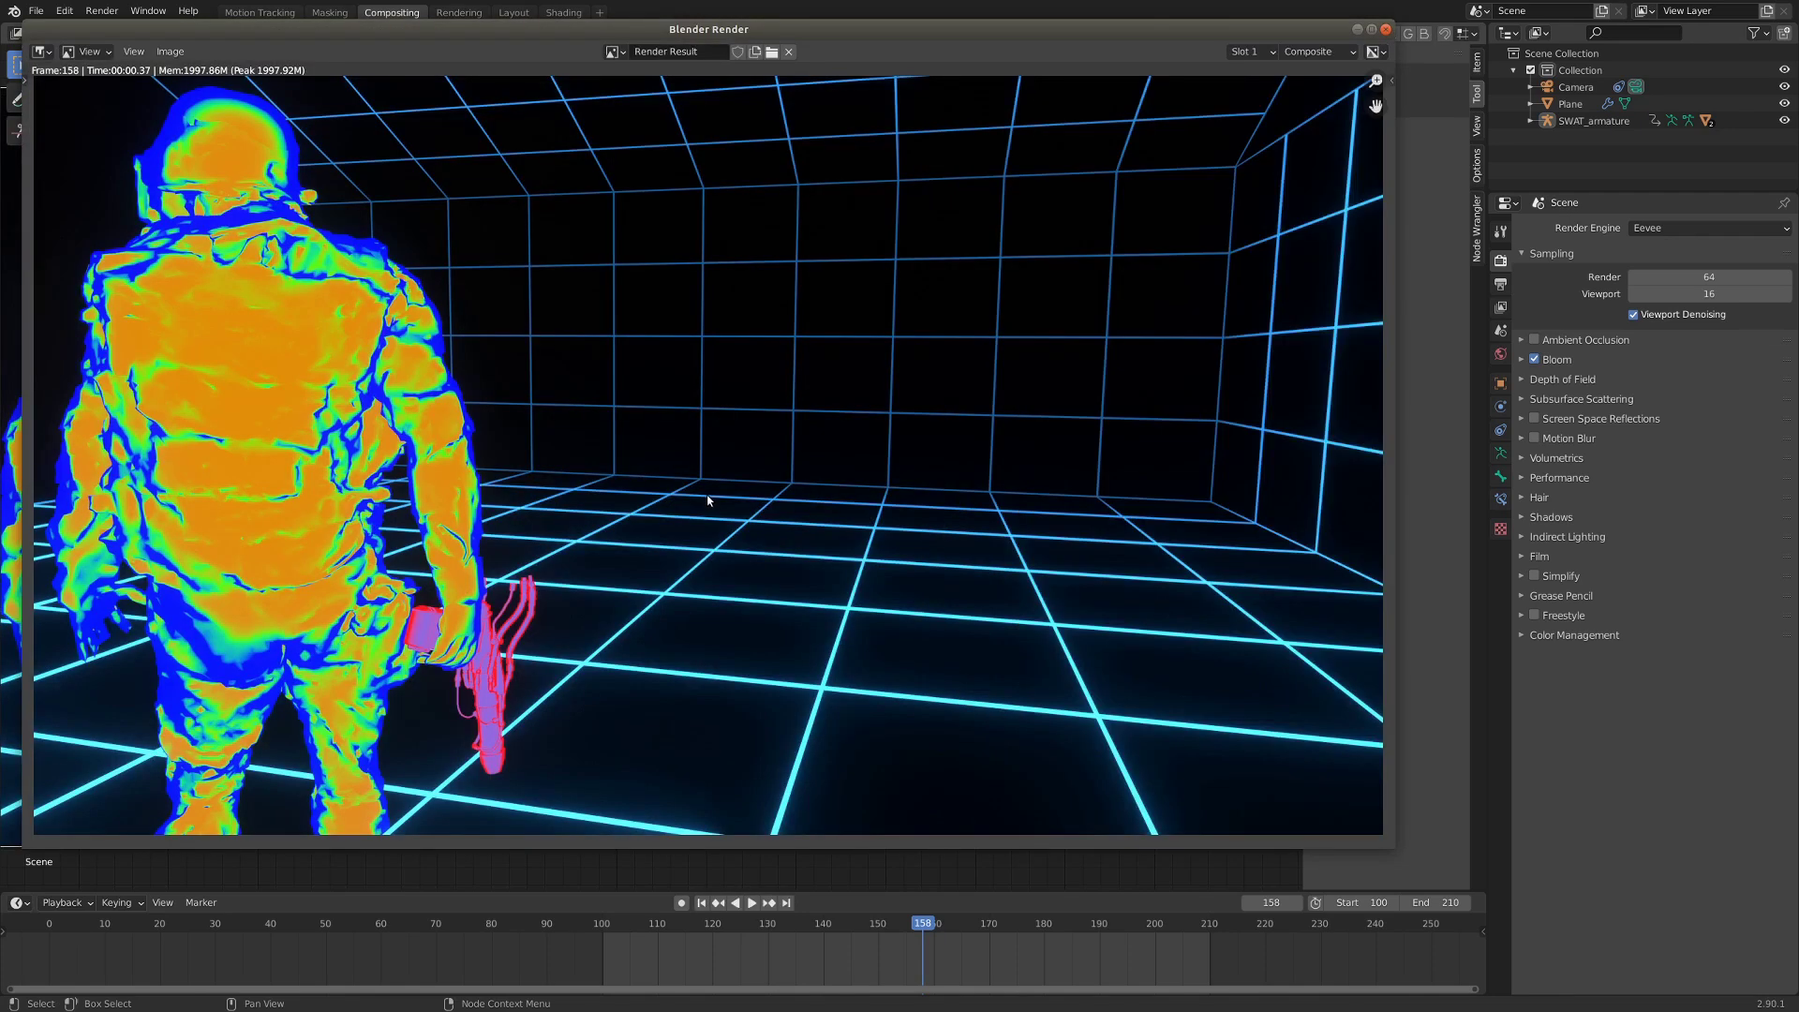
key(Escape)
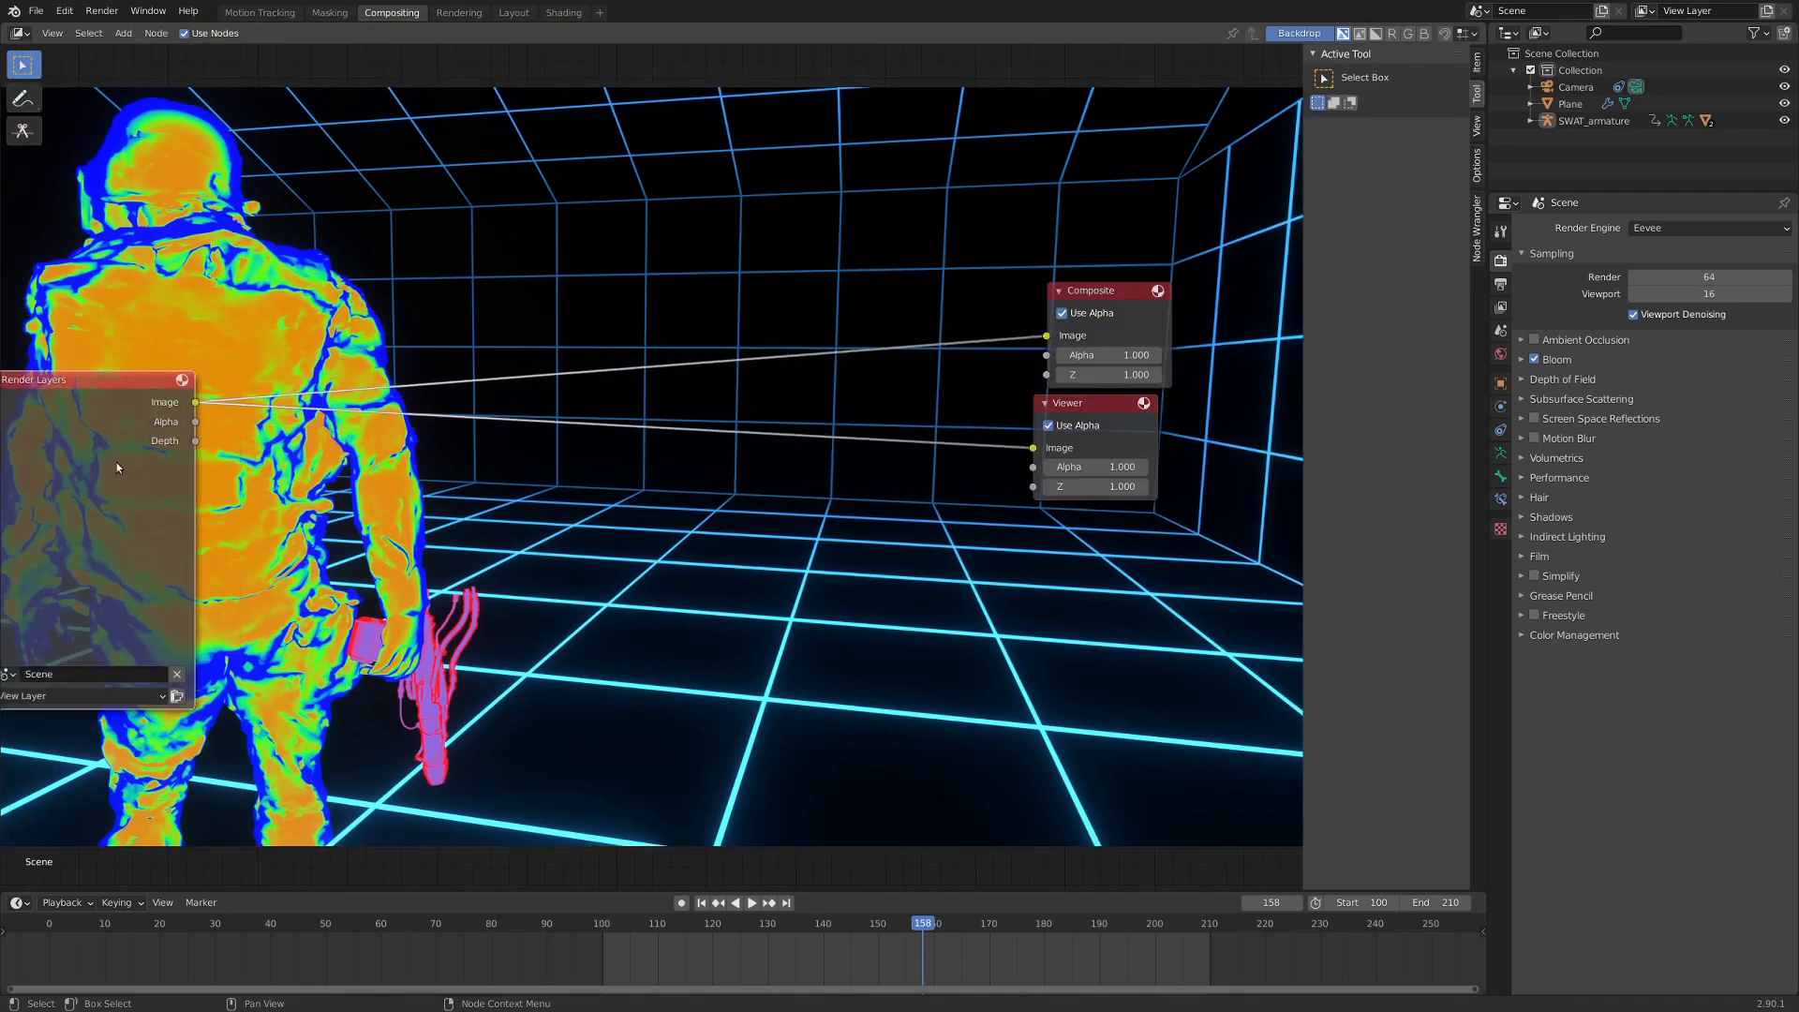
shift+right_drag(1015, 304, 951, 637)
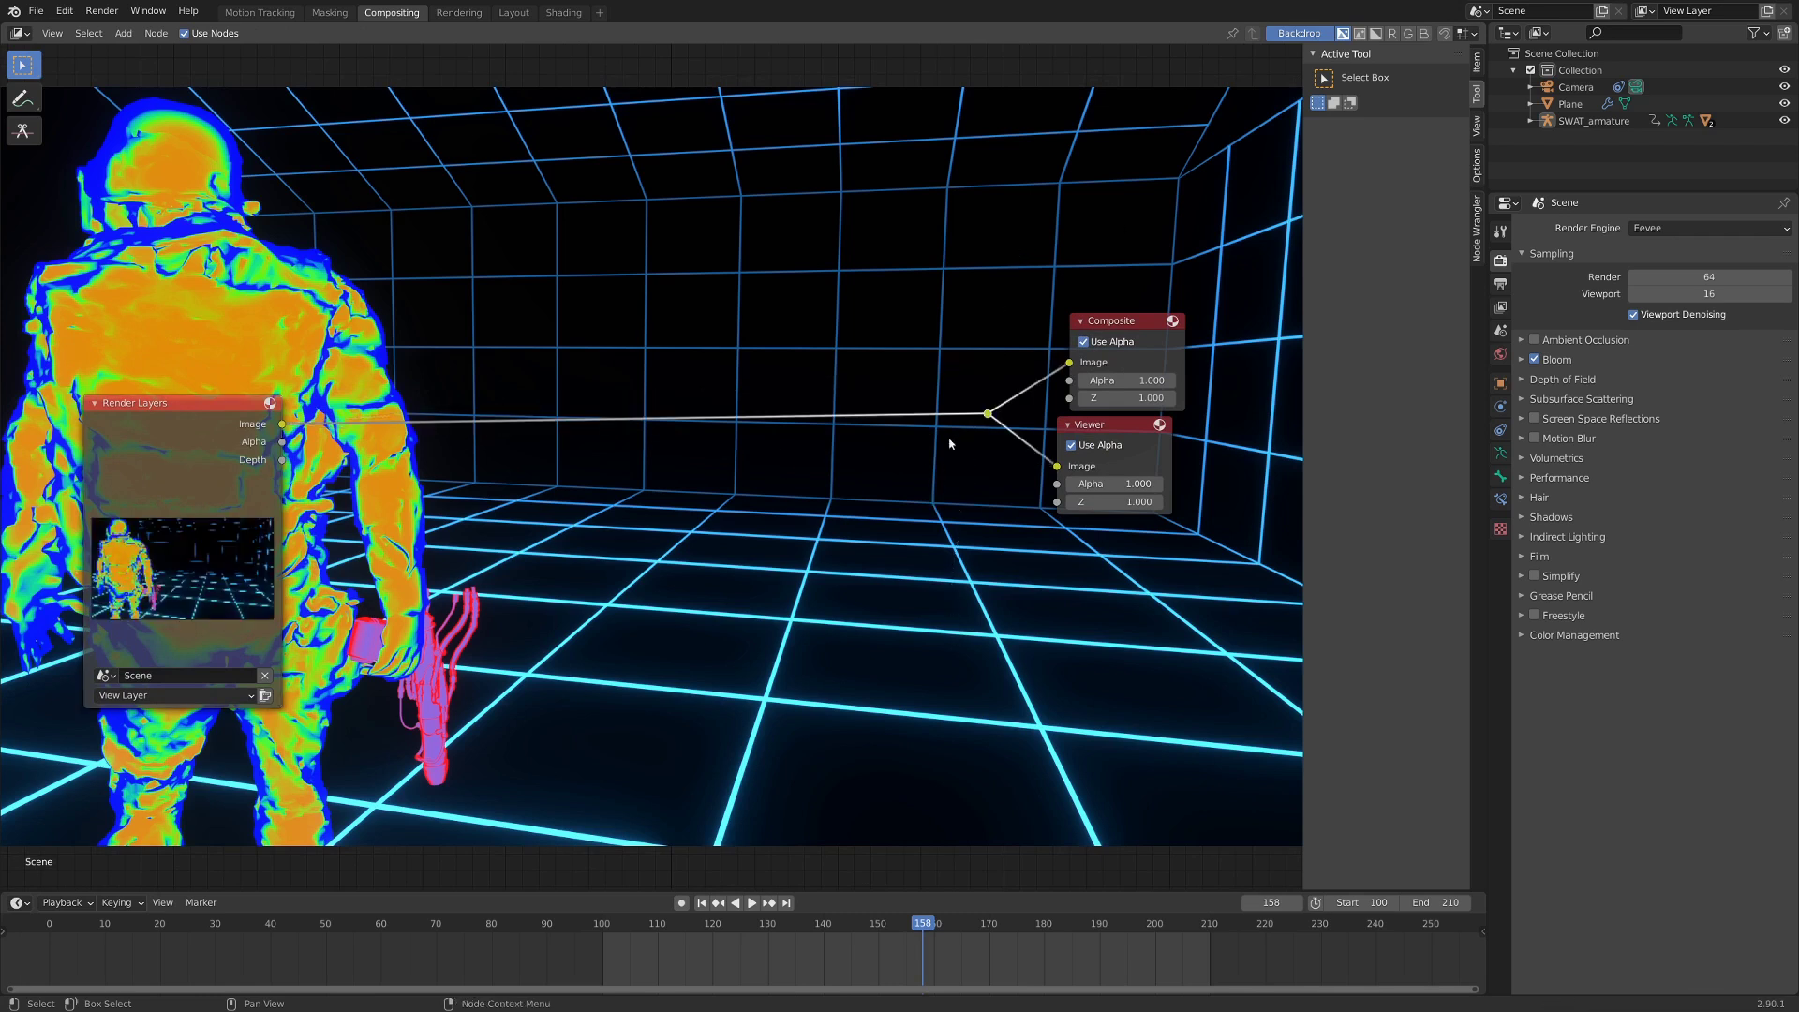
Expand the node editor to full window without its sidebar, and reposition the Render Layers node farther from the outputs and slightly lower.
scroll(1125, 631, down, 5)
middle_drag(1125, 630, 1249, 663)
drag(631, 578, 397, 579)
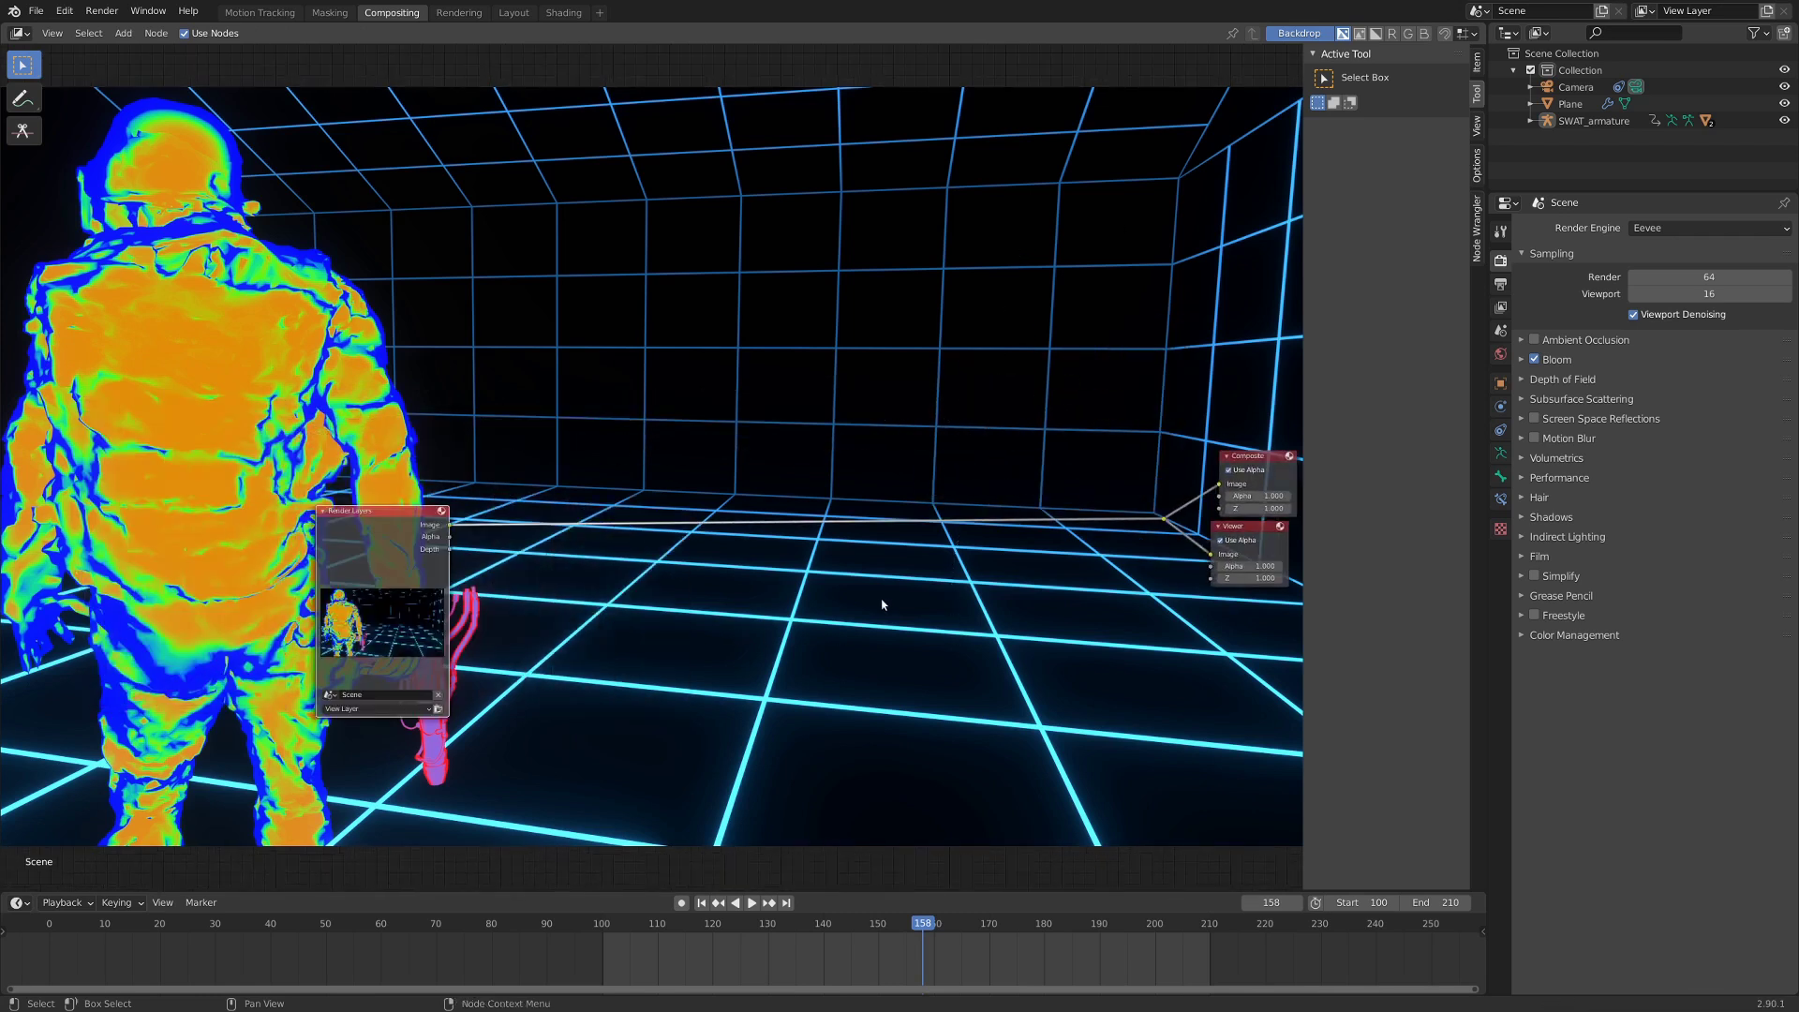
key(ctrl+space)
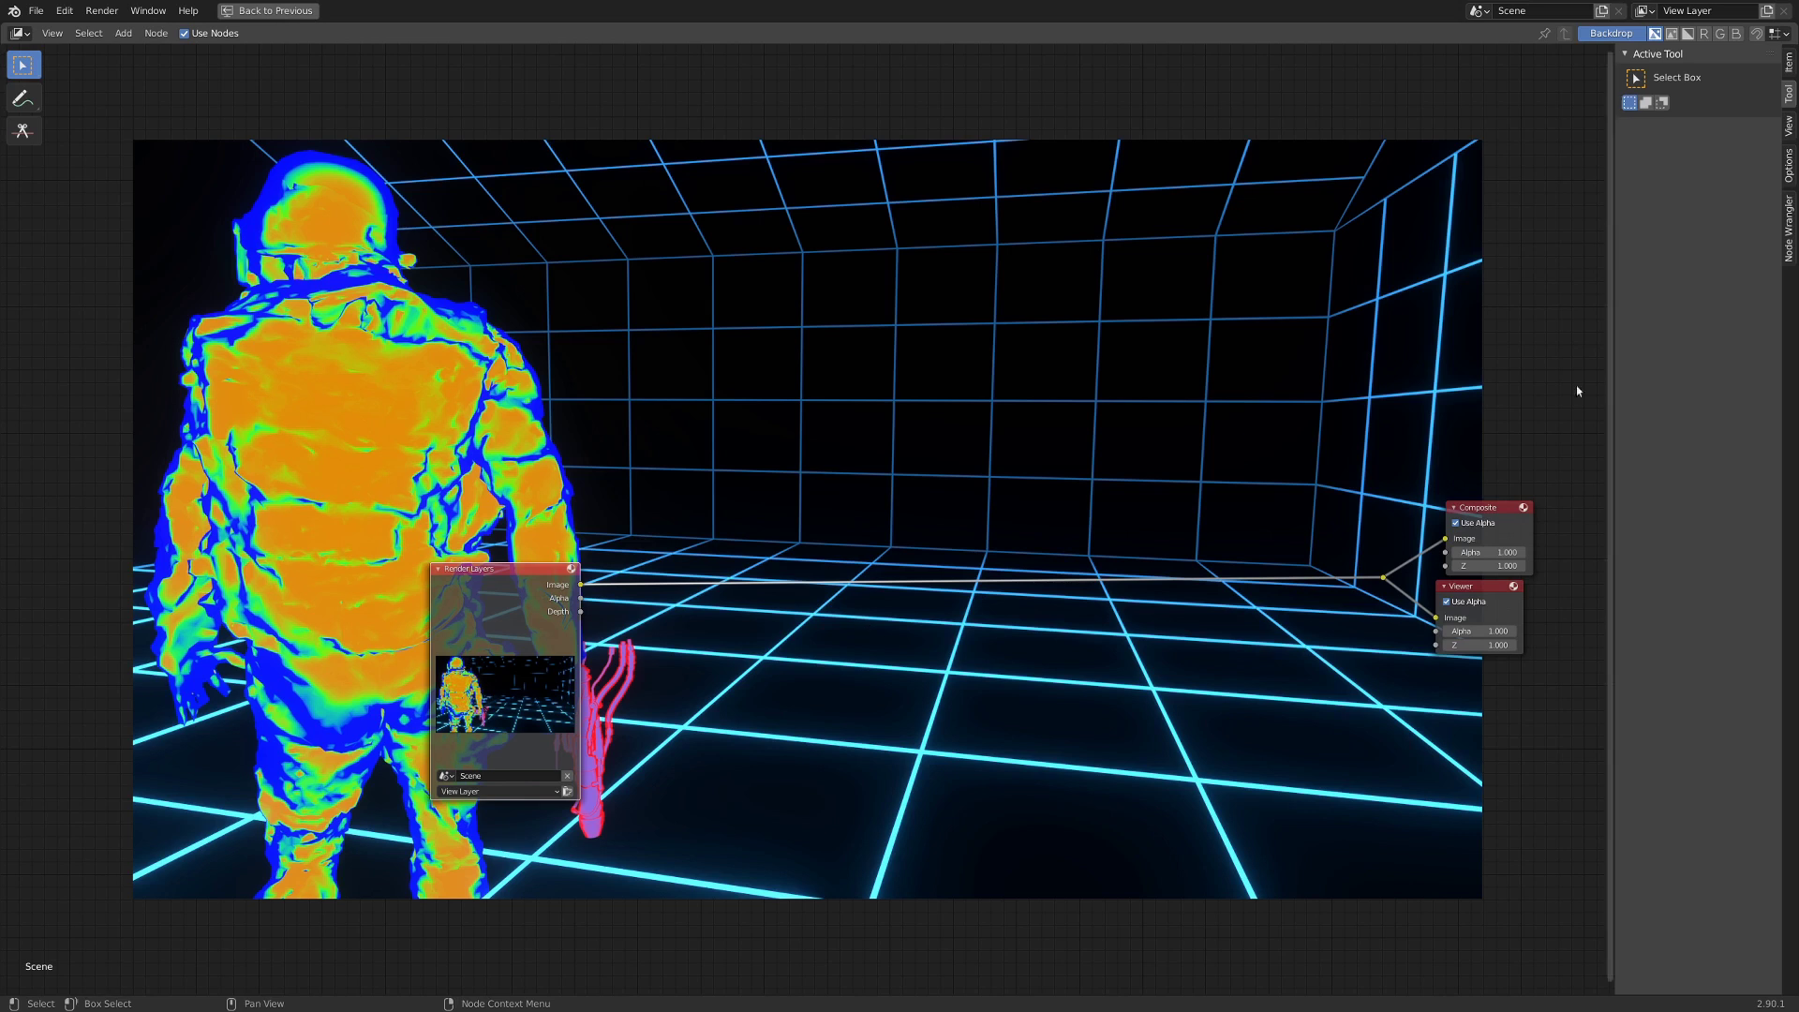
key(n)
scroll(699, 519, up, 3)
scroll(513, 553, up, 2)
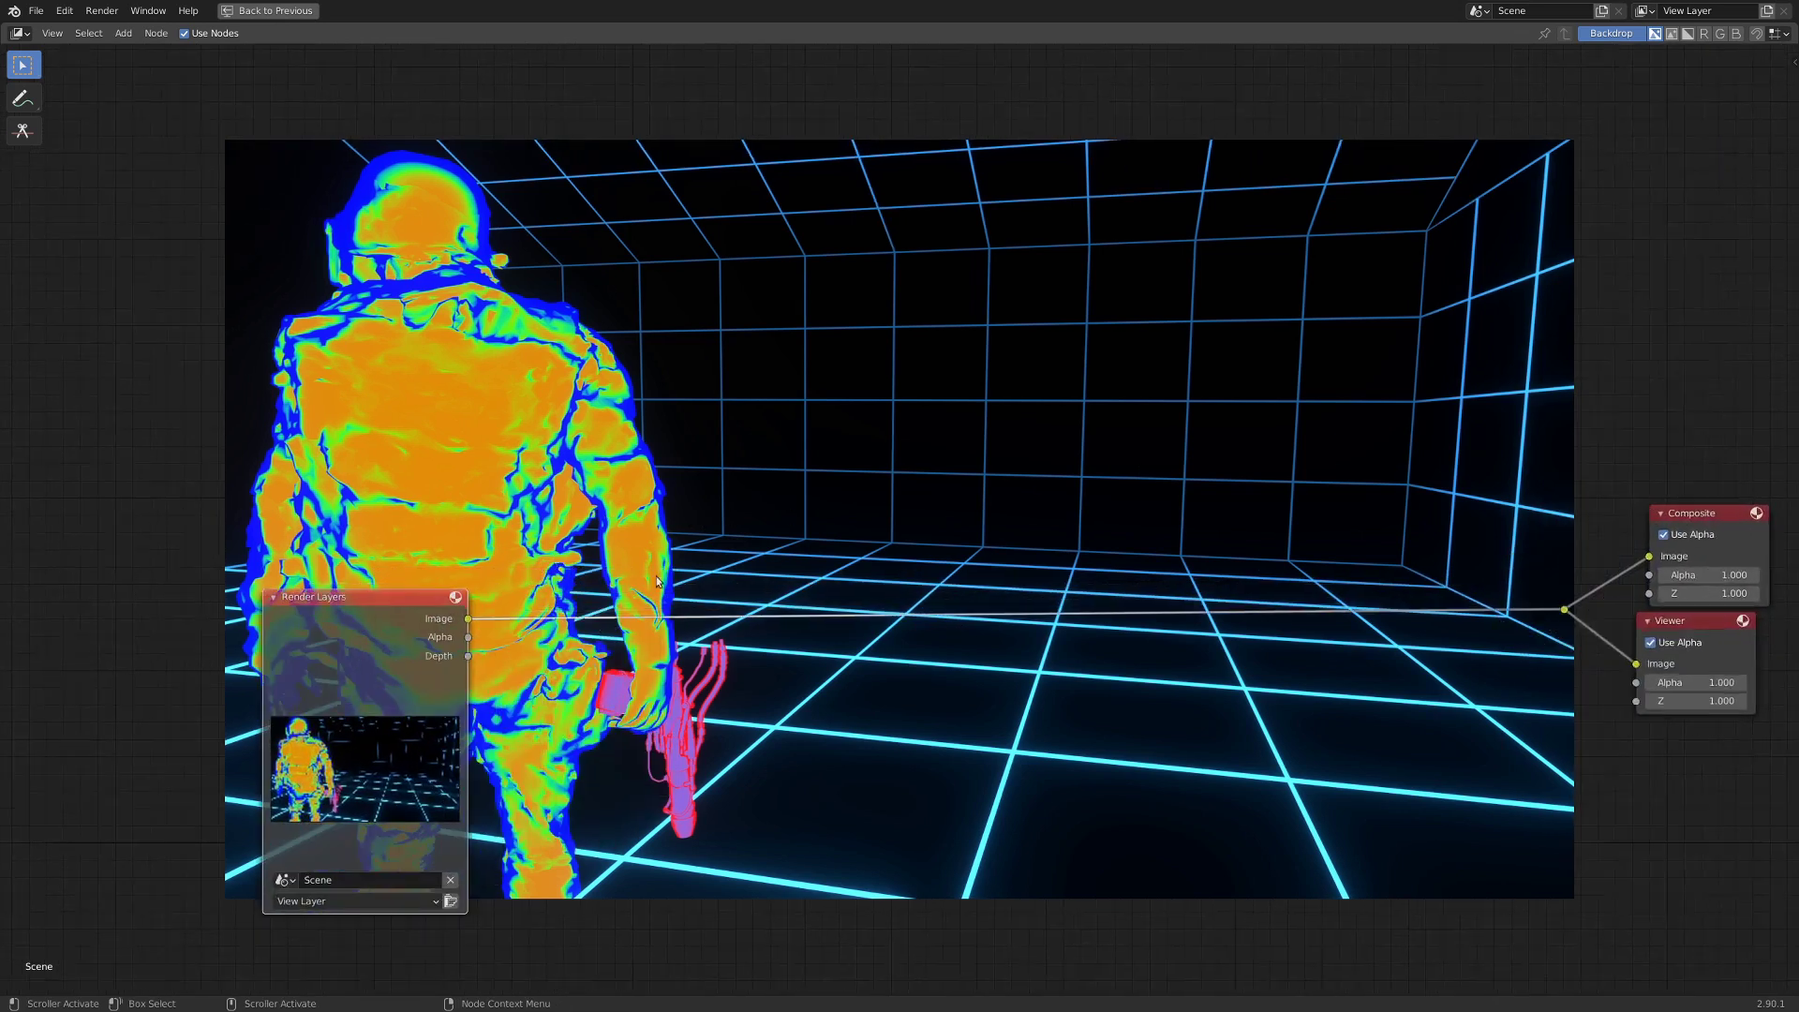
middle_drag(513, 552, 576, 593)
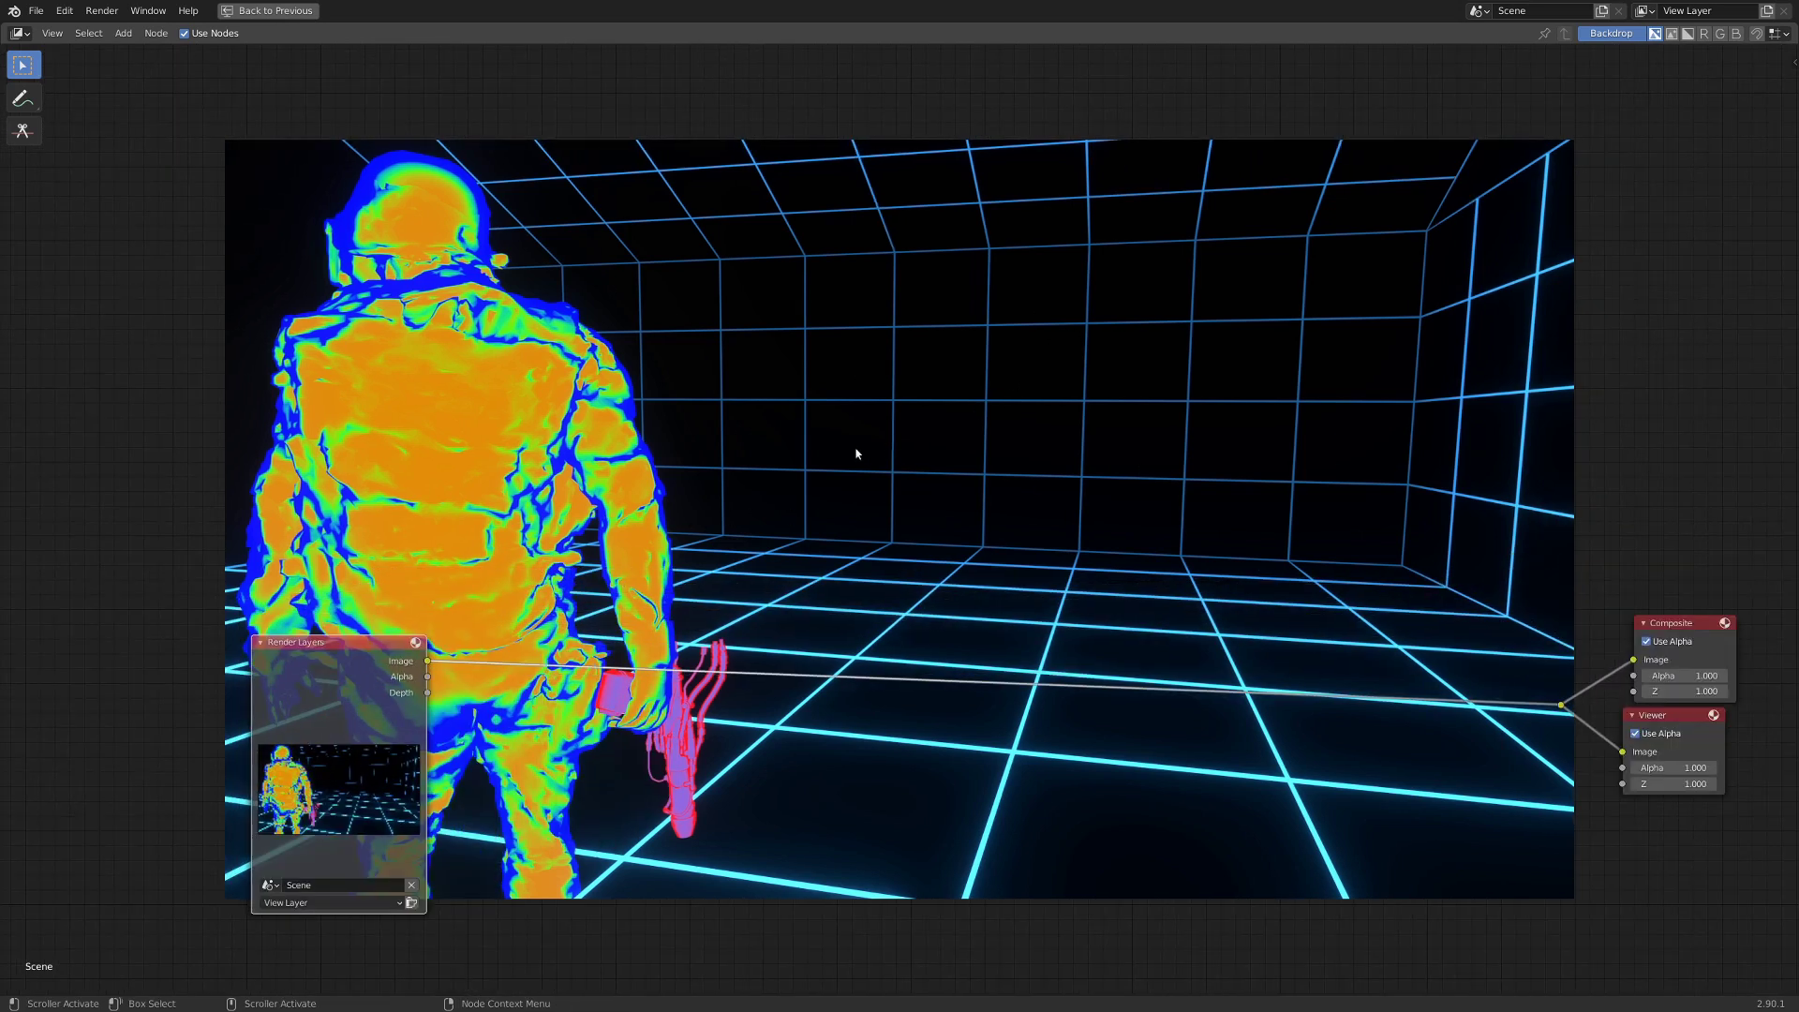
drag(331, 672, 322, 731)
Add a Movie Clip input node for the tracked footage and place it above the Render Layers node.
key(shift+a)
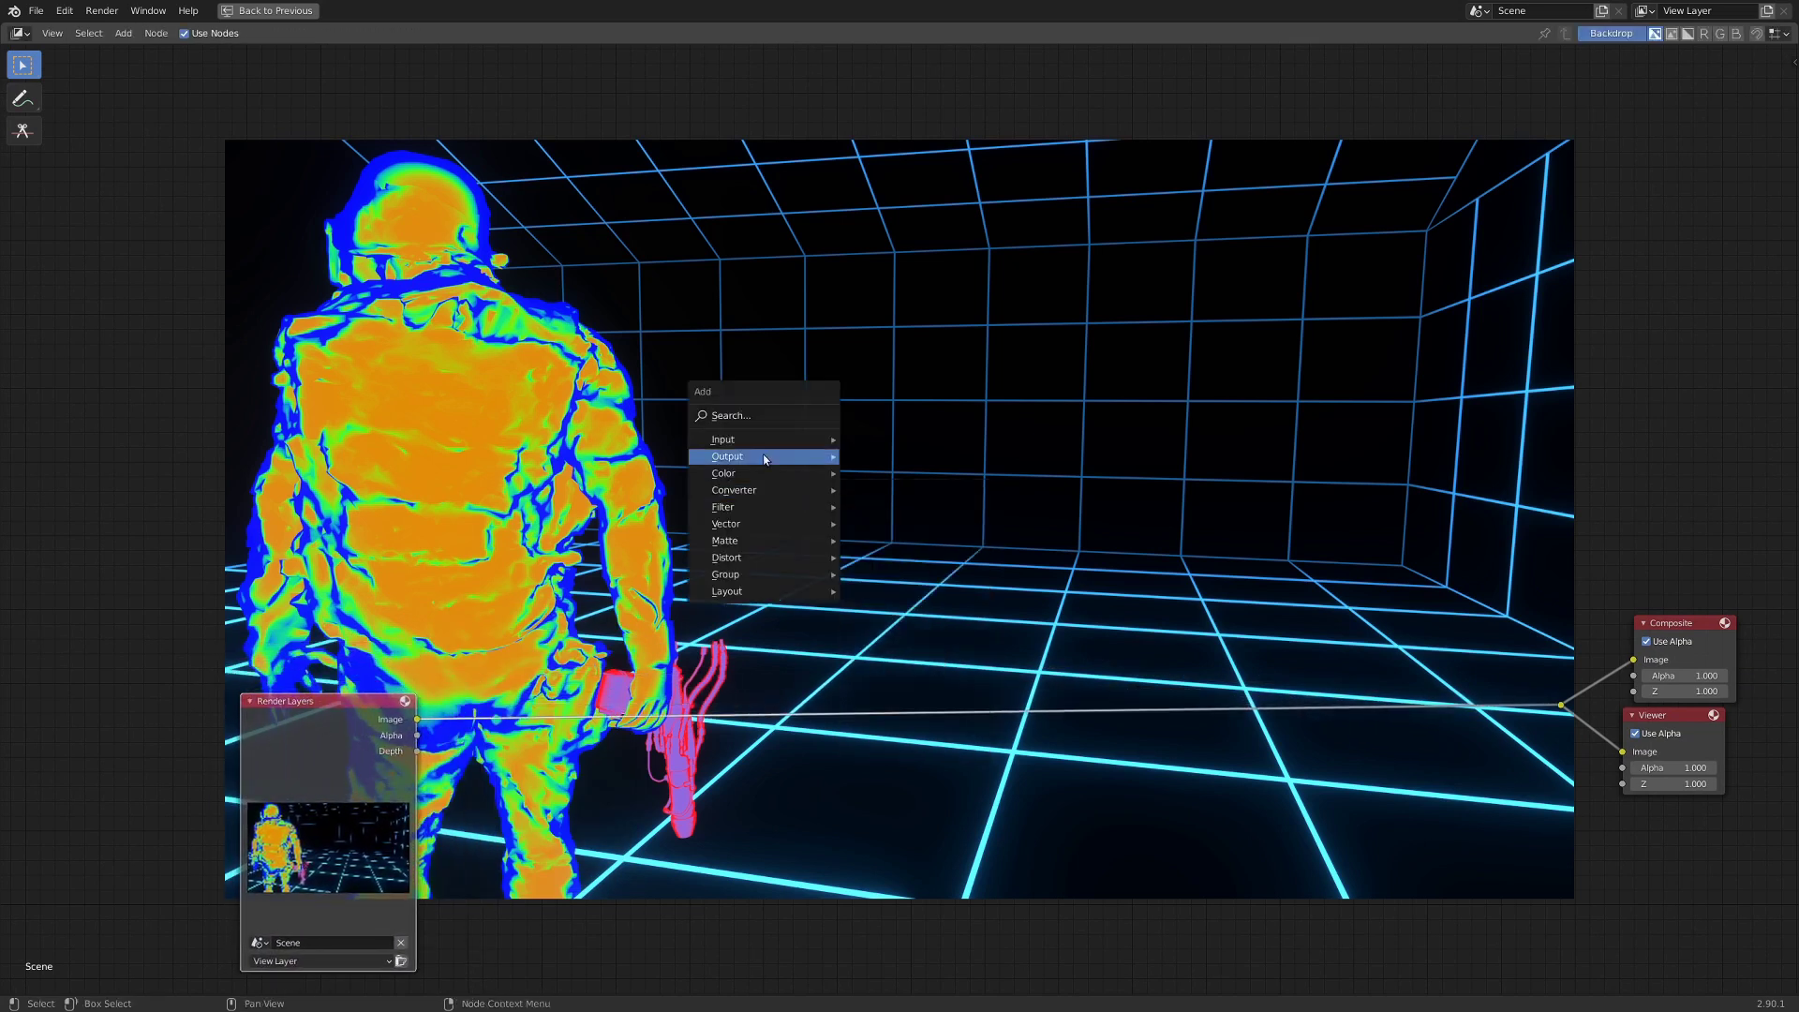
mouse_move(764, 439)
click(927, 540)
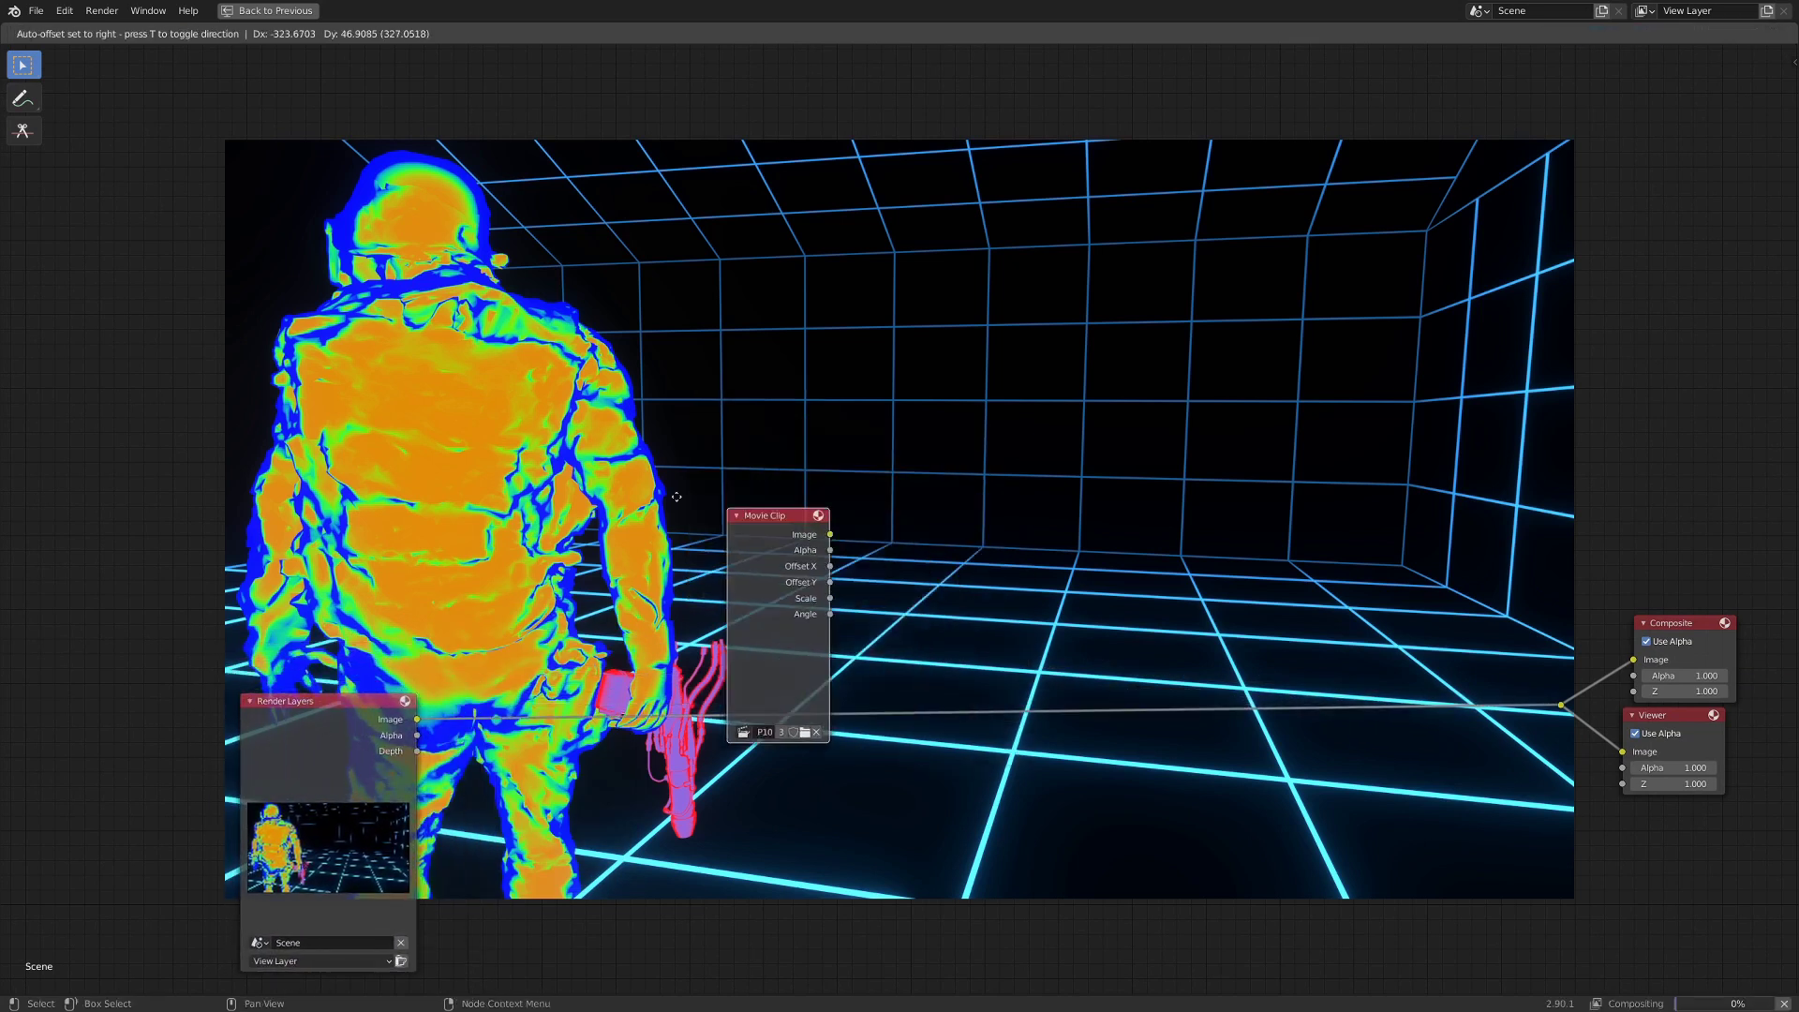
click(328, 439)
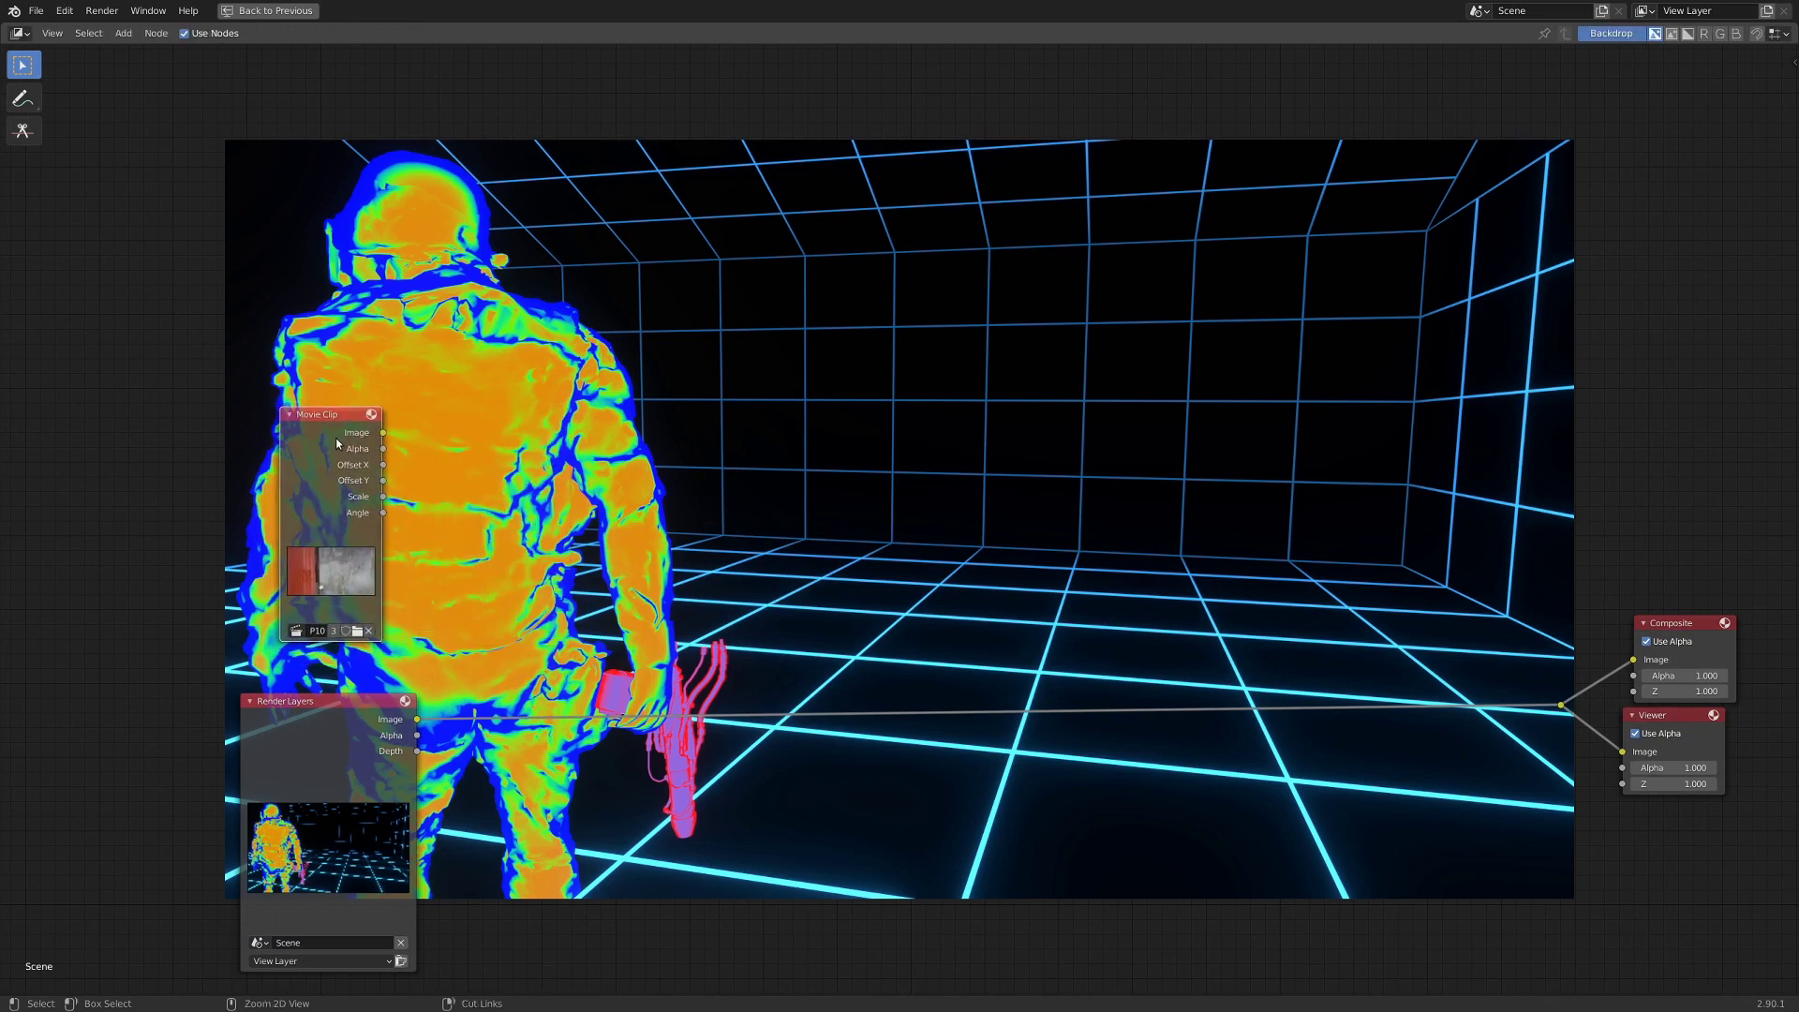
Insert a Mix node on the Render Layers link, feeding Movie Clip into its first Image input and Render Layers into the second.
key(shift+a)
mouse_move(697, 578)
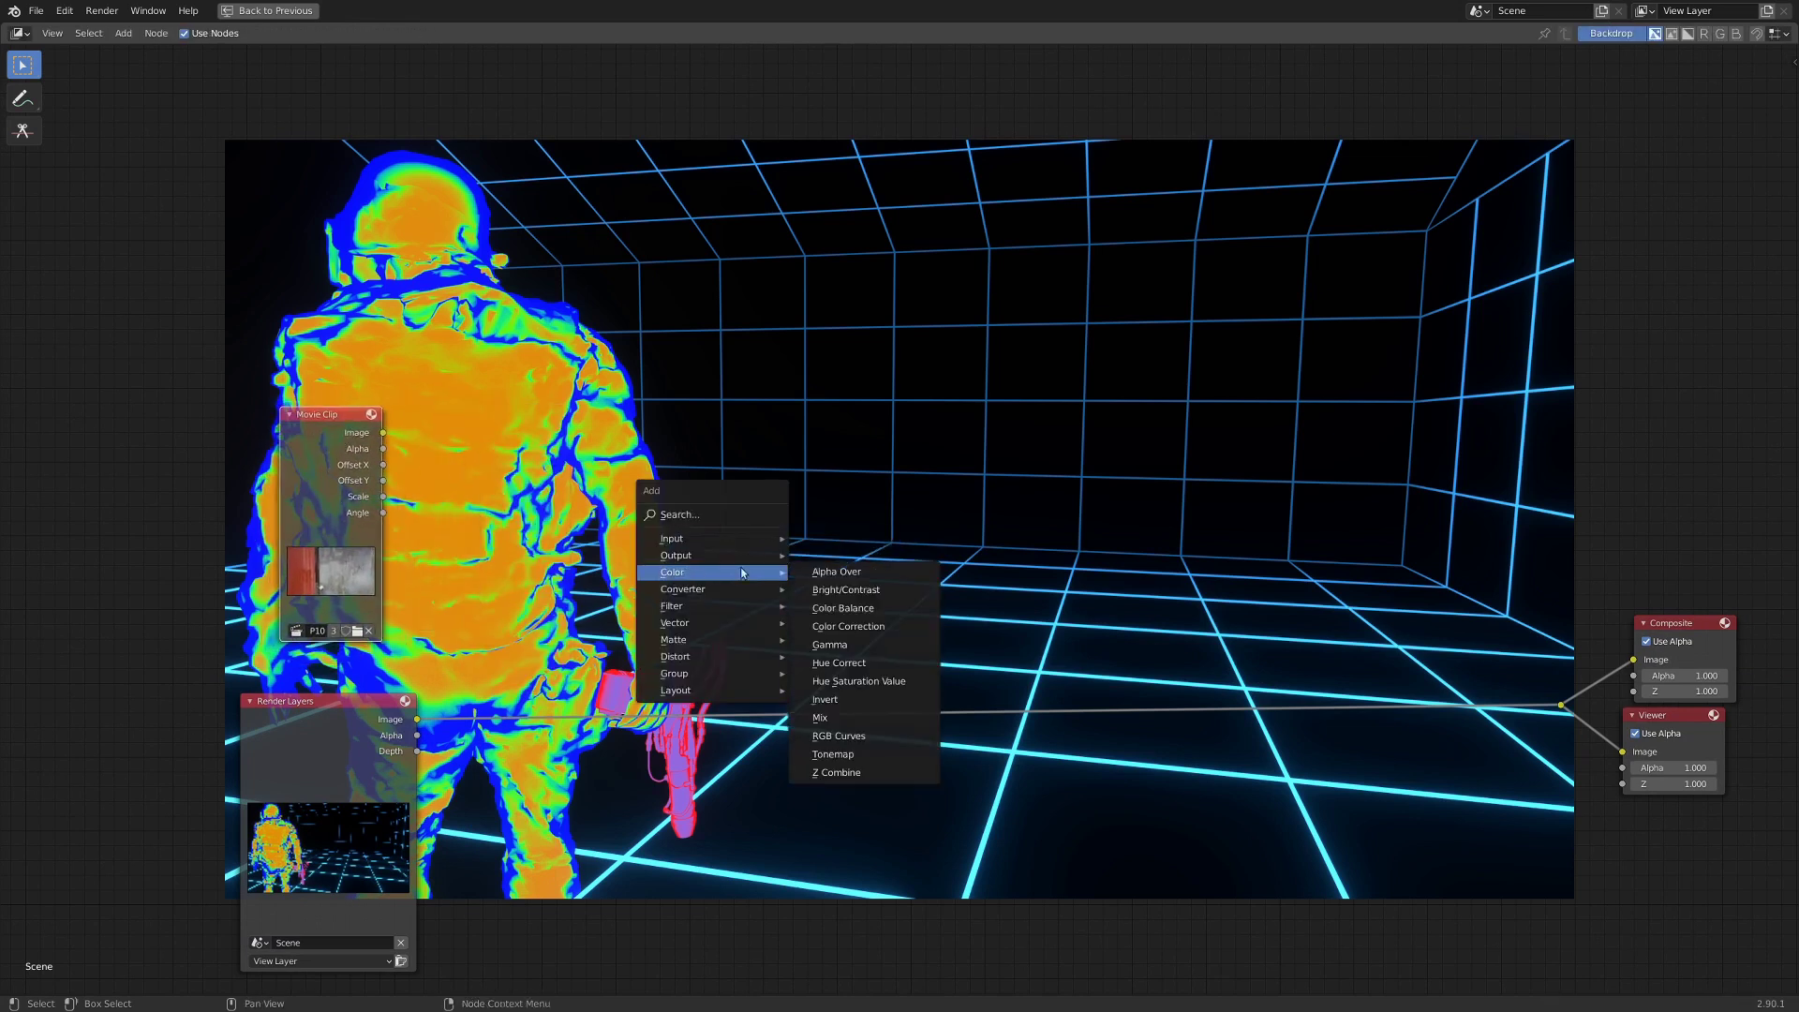
click(837, 716)
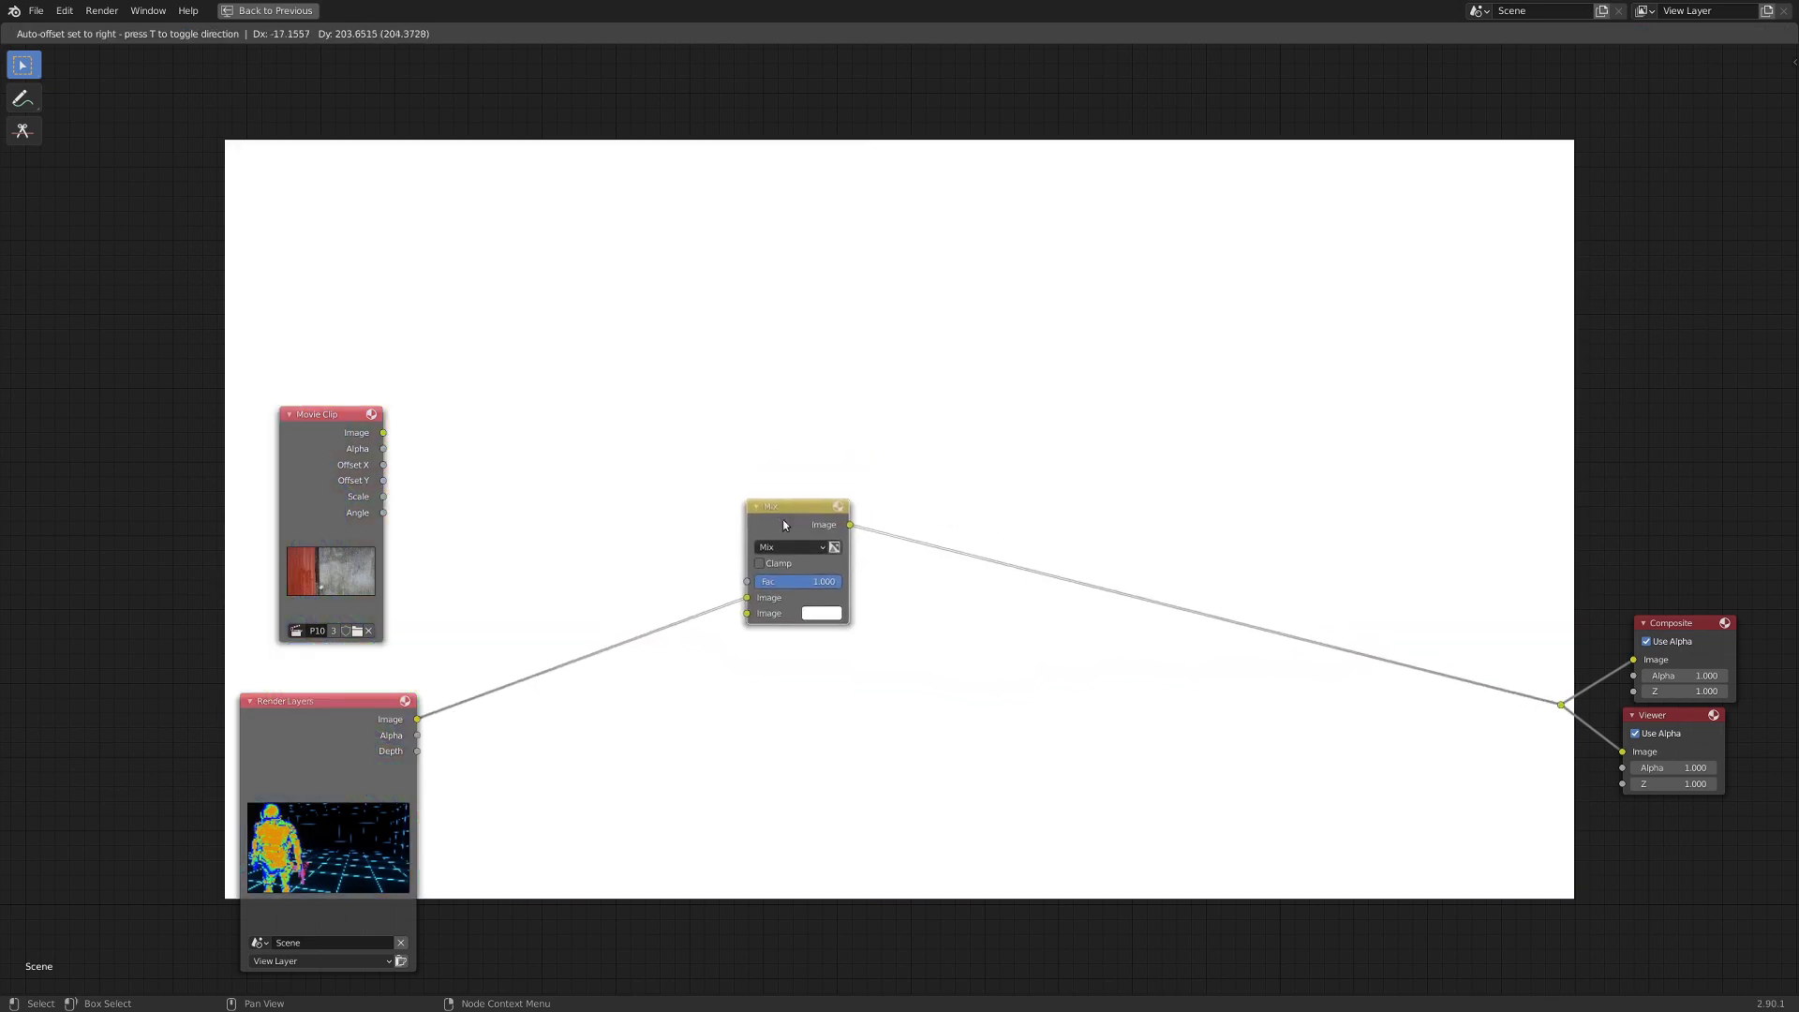
click(785, 524)
drag(383, 432, 749, 597)
Set the Mix node's blending mode to Add.
scroll(577, 750, up, 2)
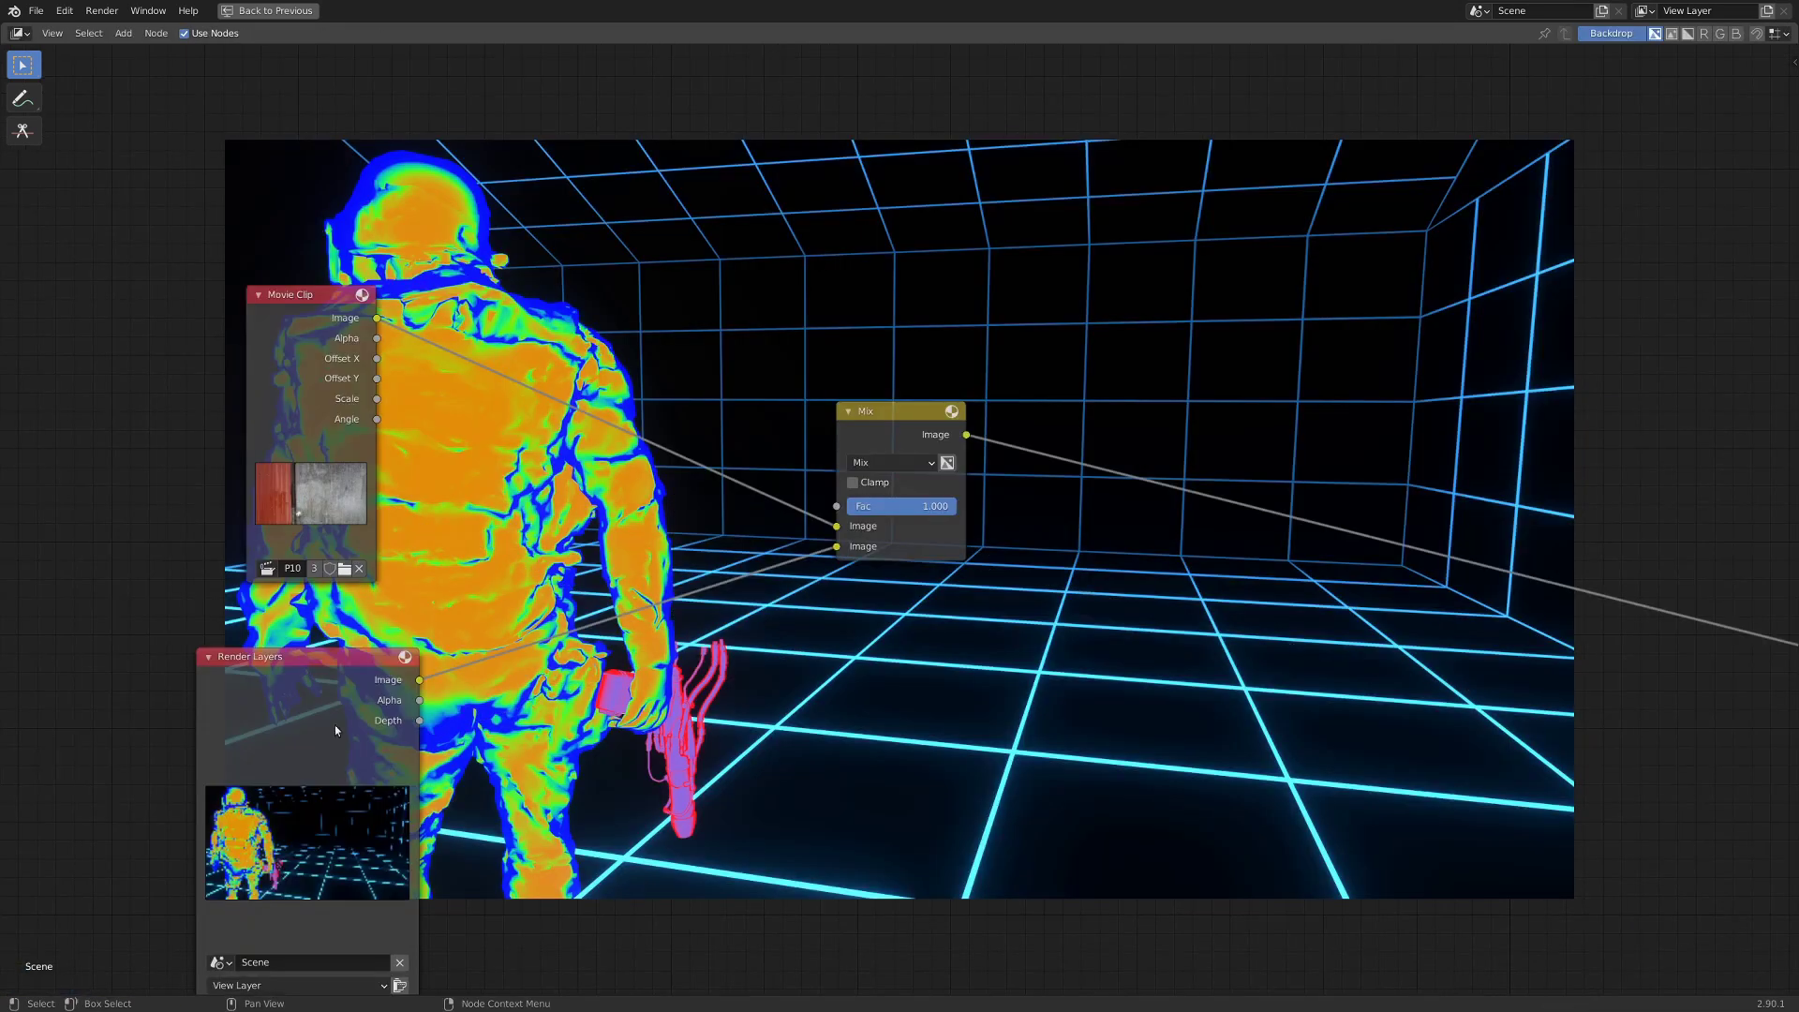
scroll(819, 536, up, 2)
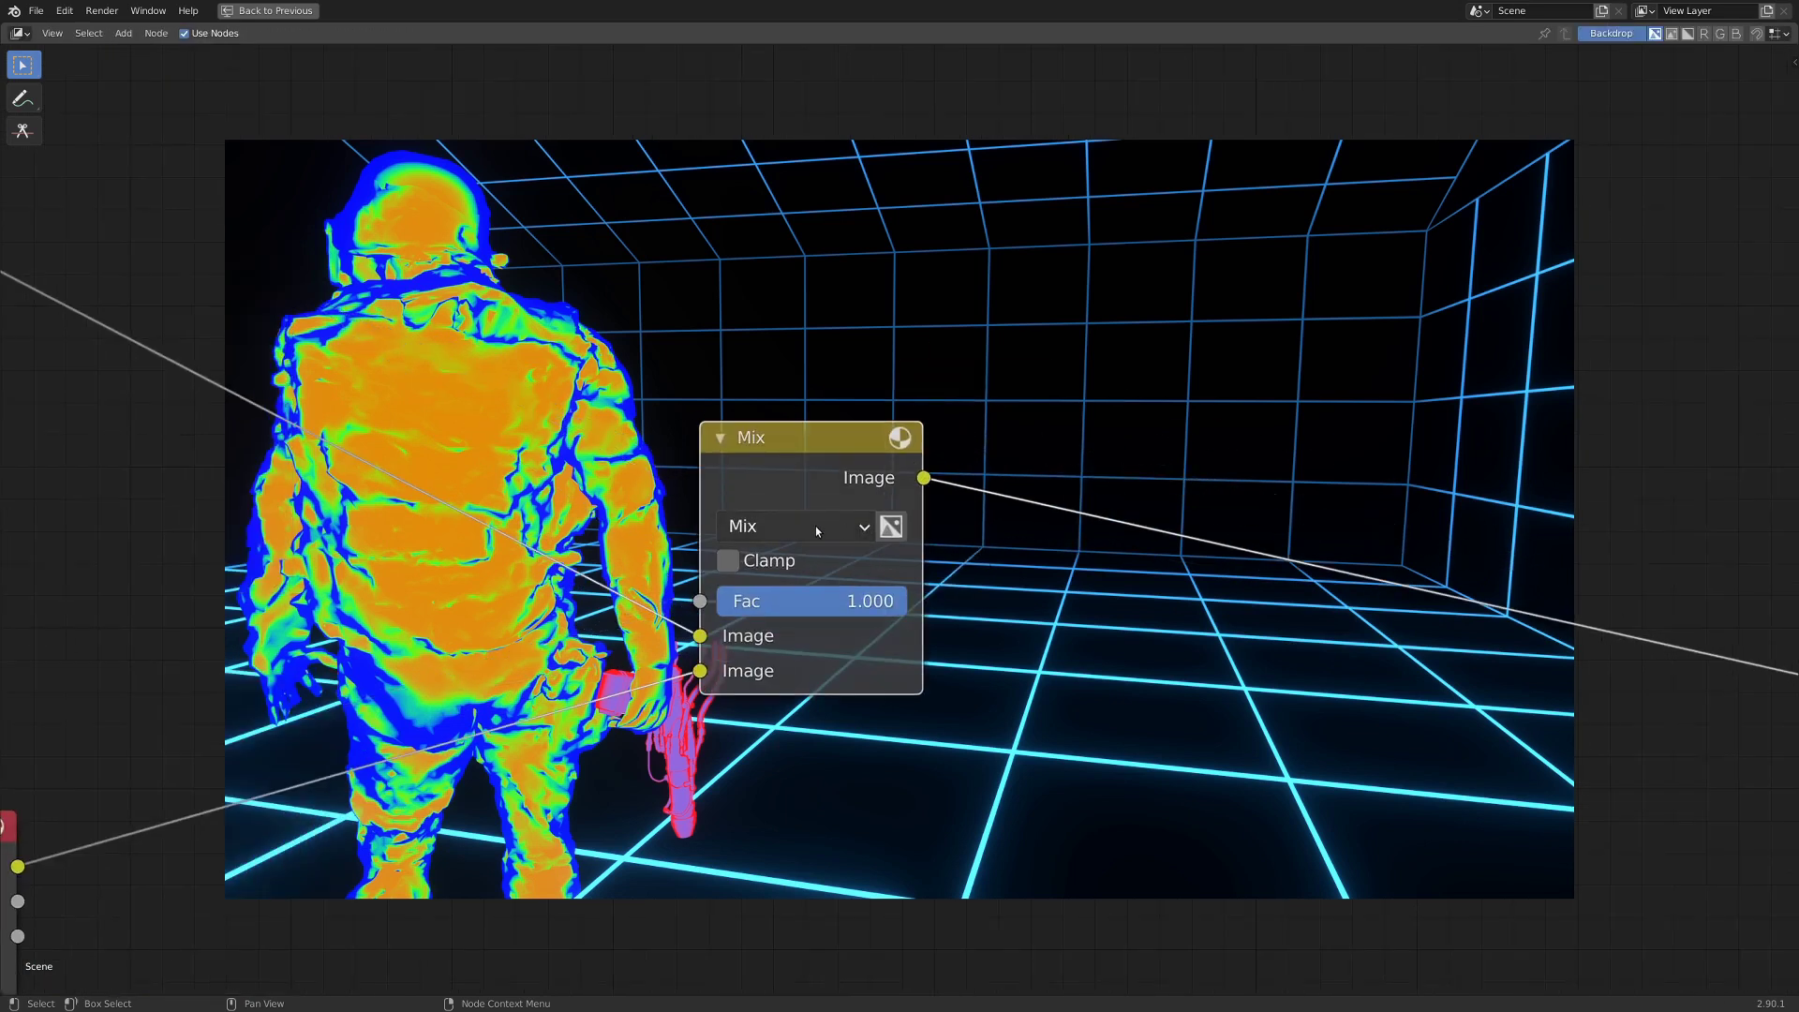
scroll(816, 526, down, 2)
click(843, 437)
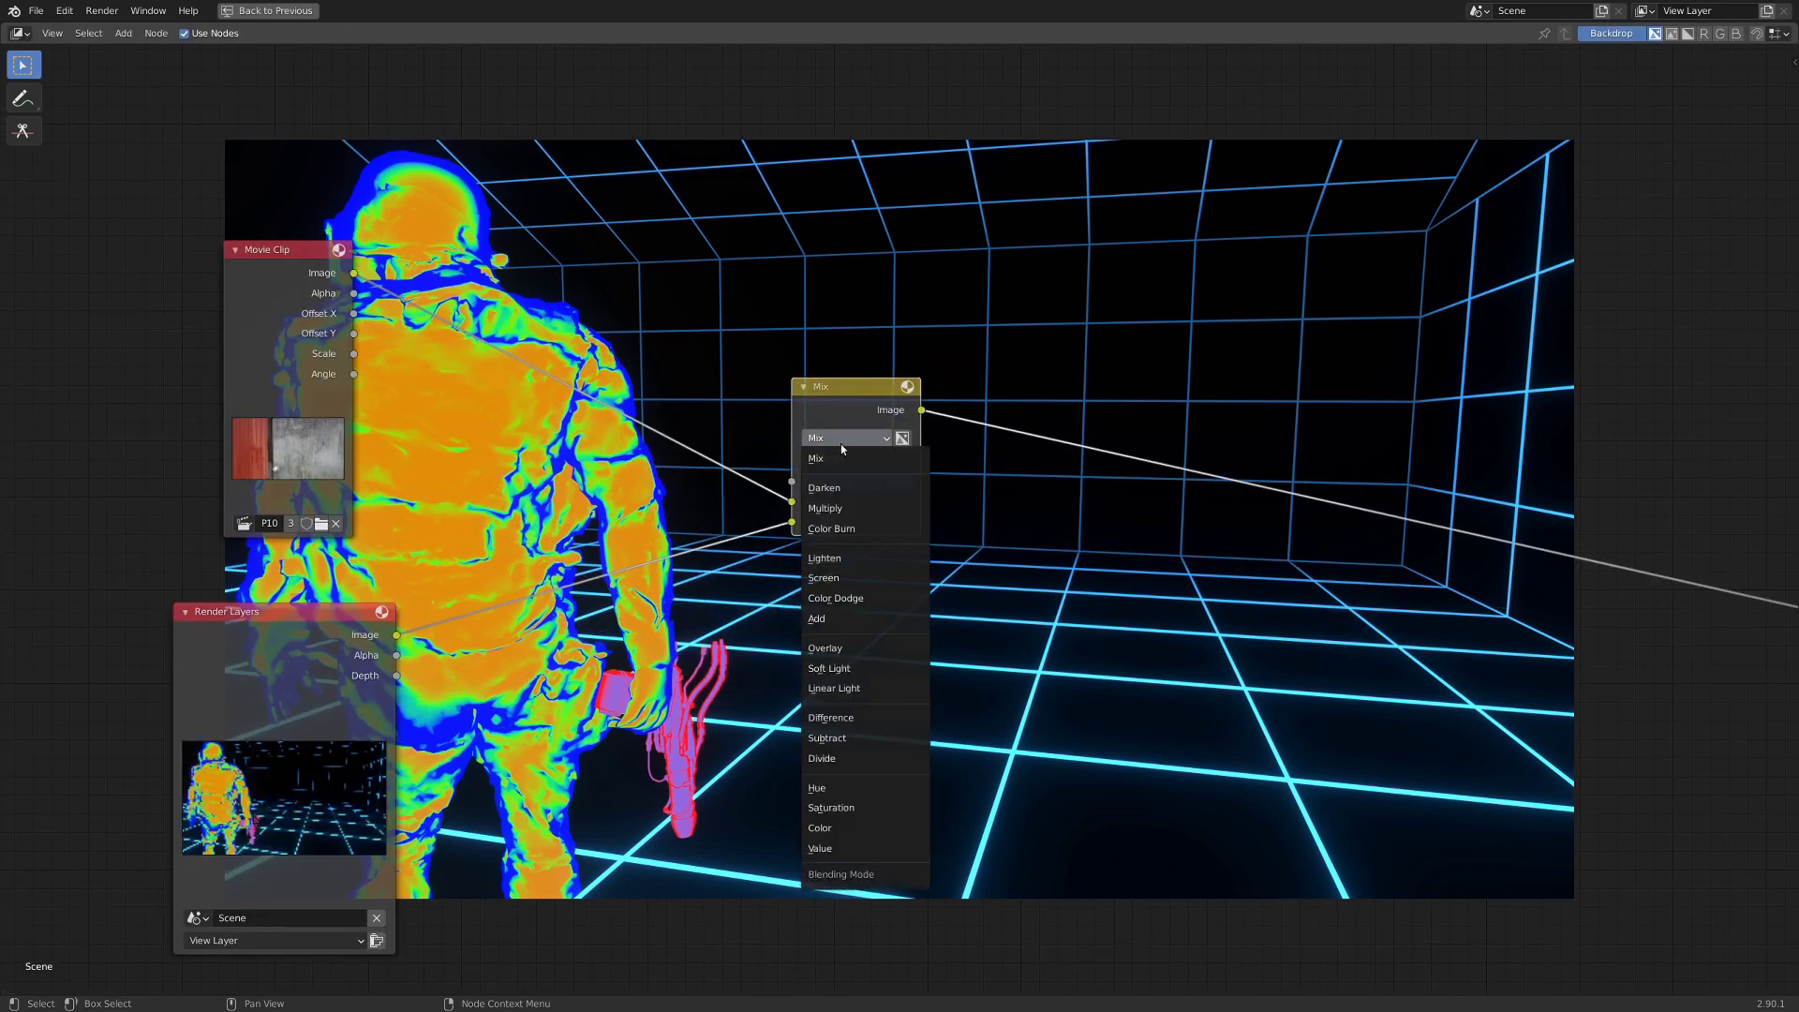
click(833, 619)
Move the Render Layers node away from Movie Clip, and add the slomo####.png image sequence as an input node below it.
middle_drag(1255, 488, 1099, 598)
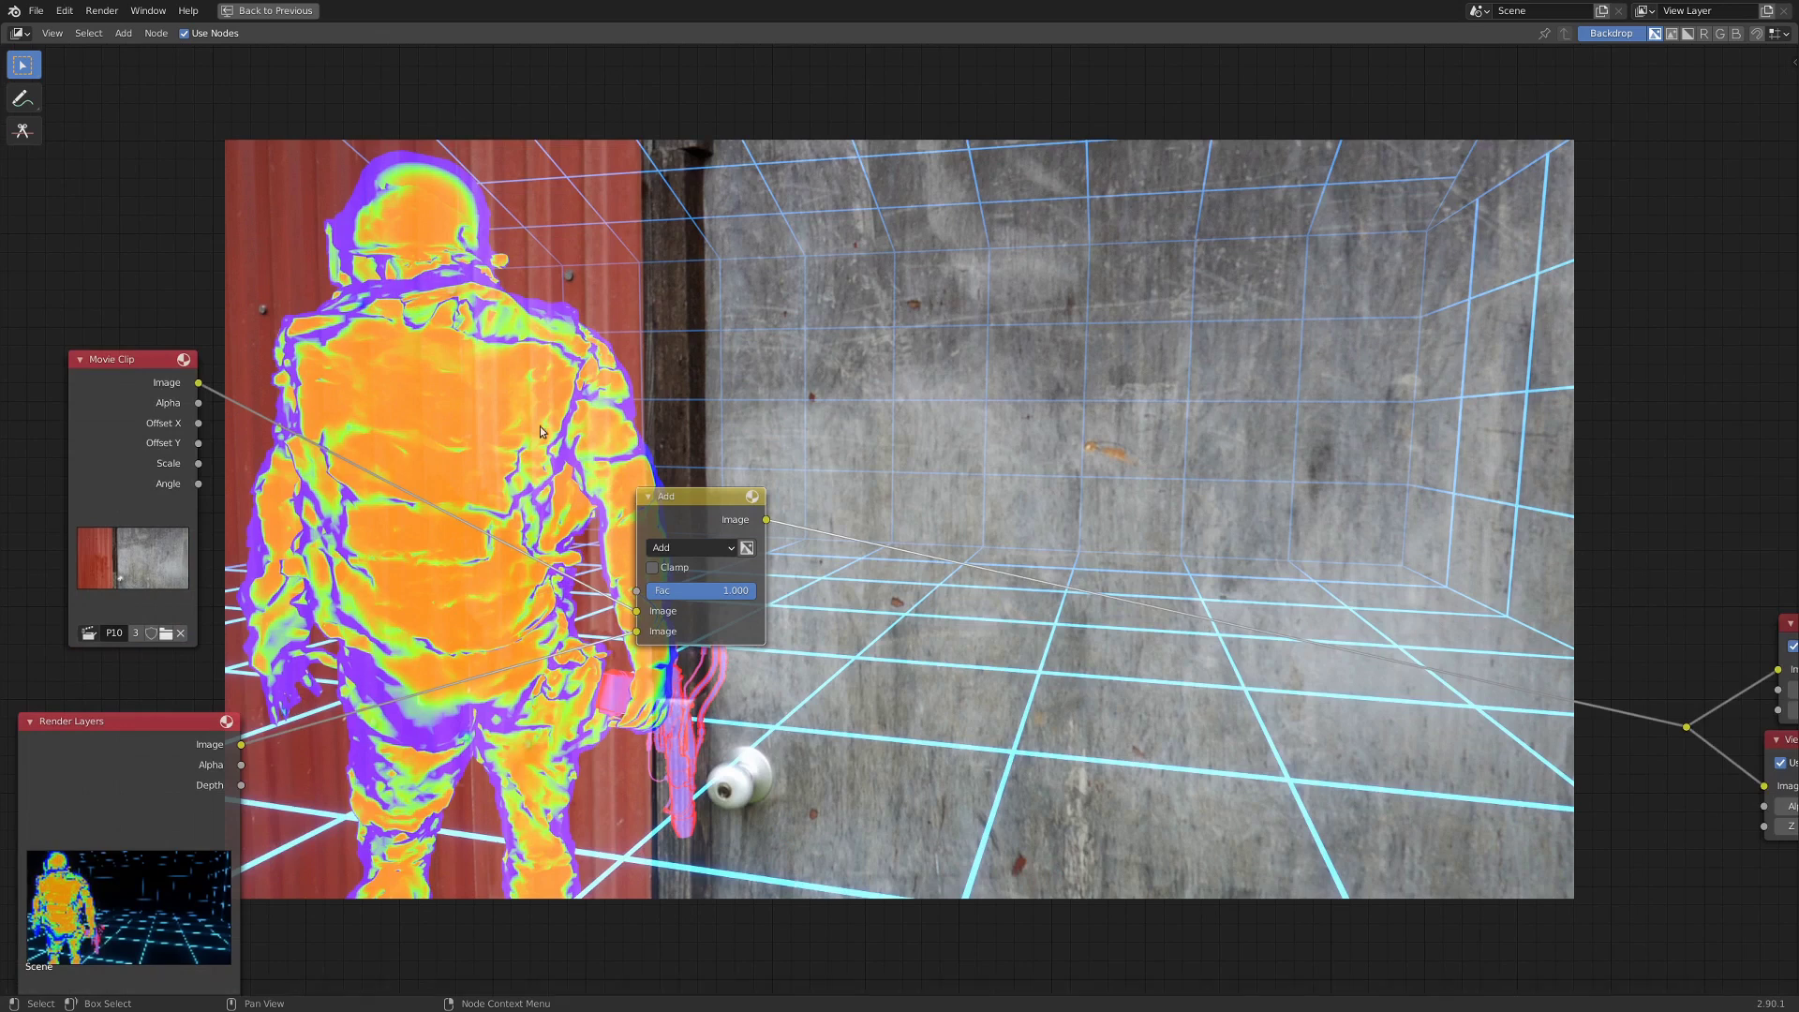
scroll(862, 547, down, 1)
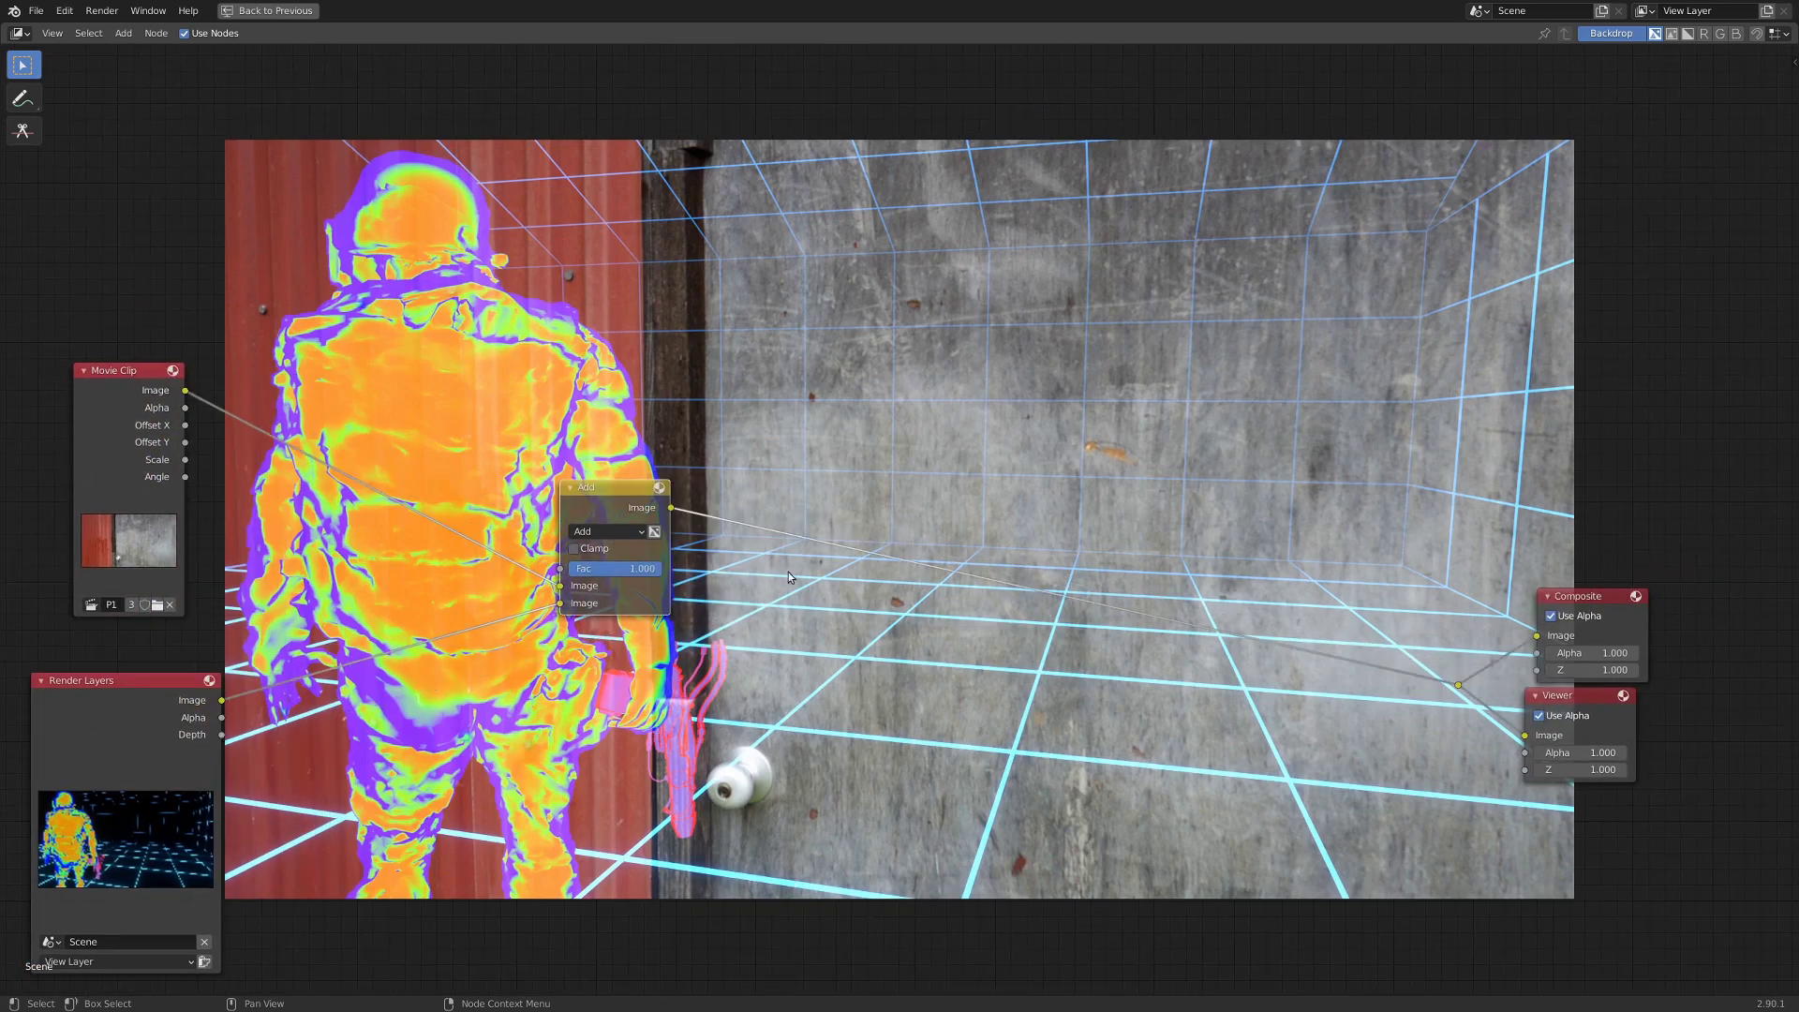
middle_drag(490, 690, 617, 640)
scroll(612, 569, down, 1)
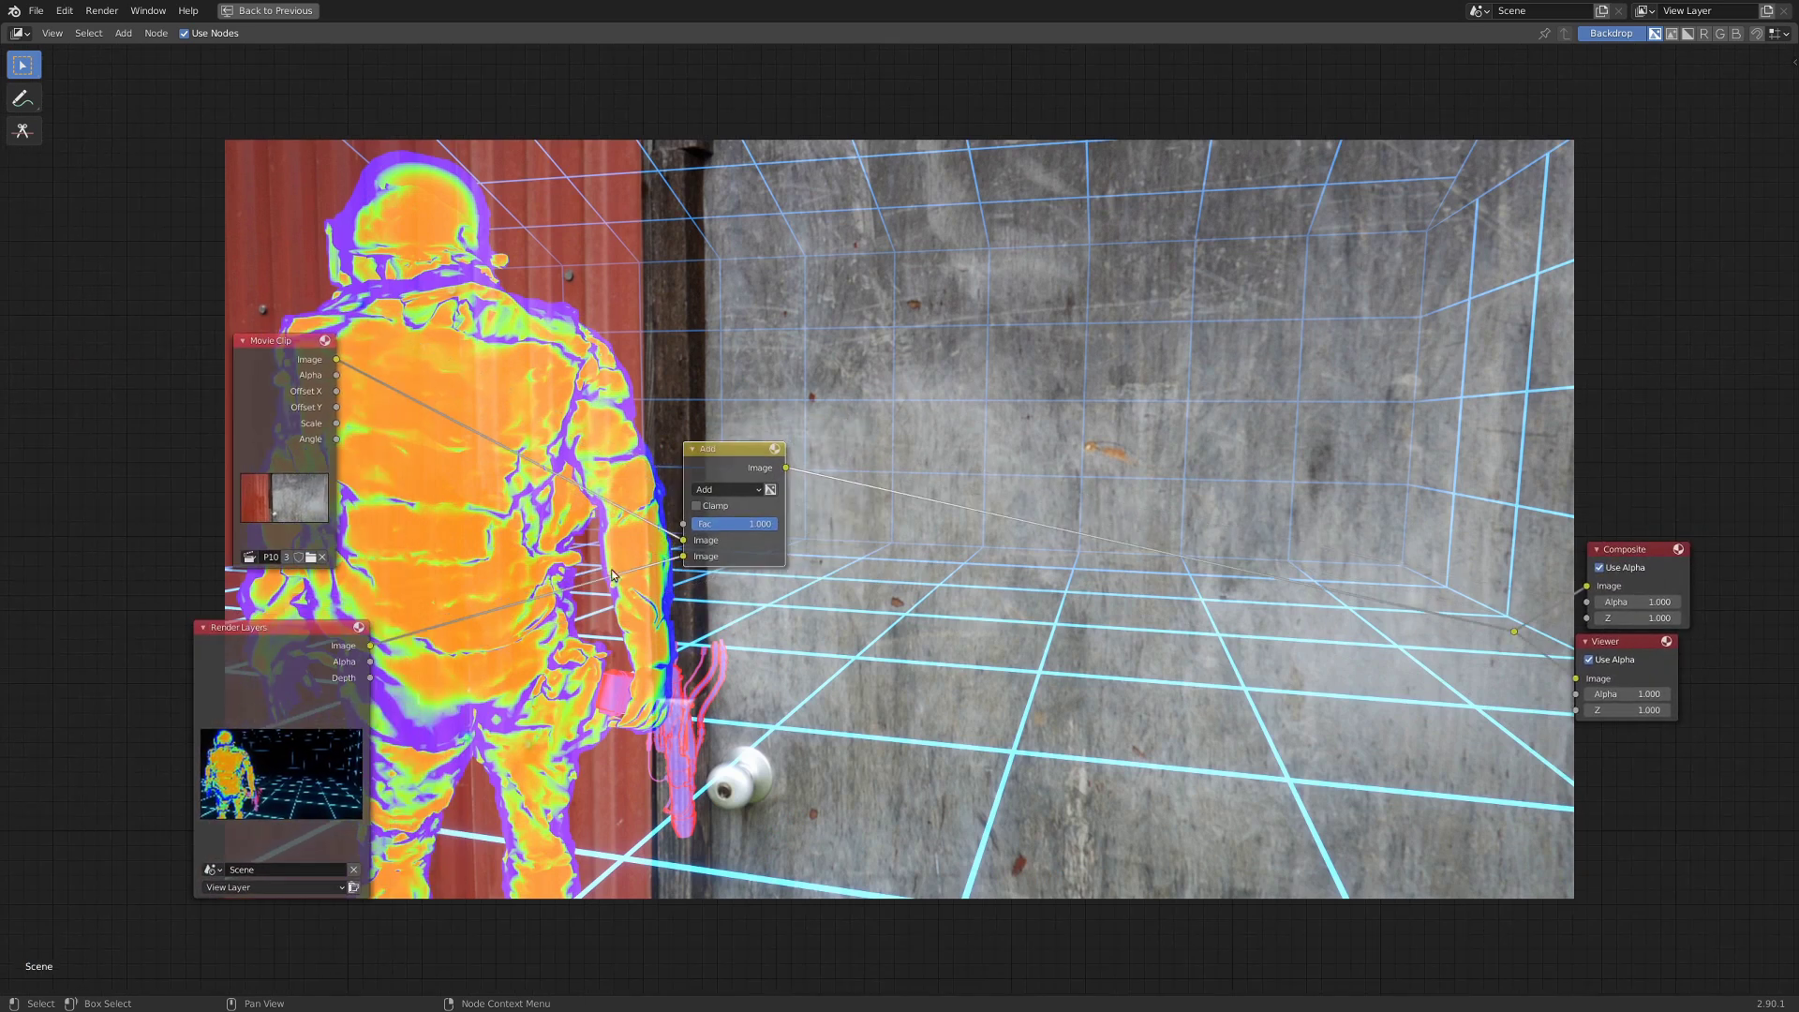
scroll(426, 701, up, 1)
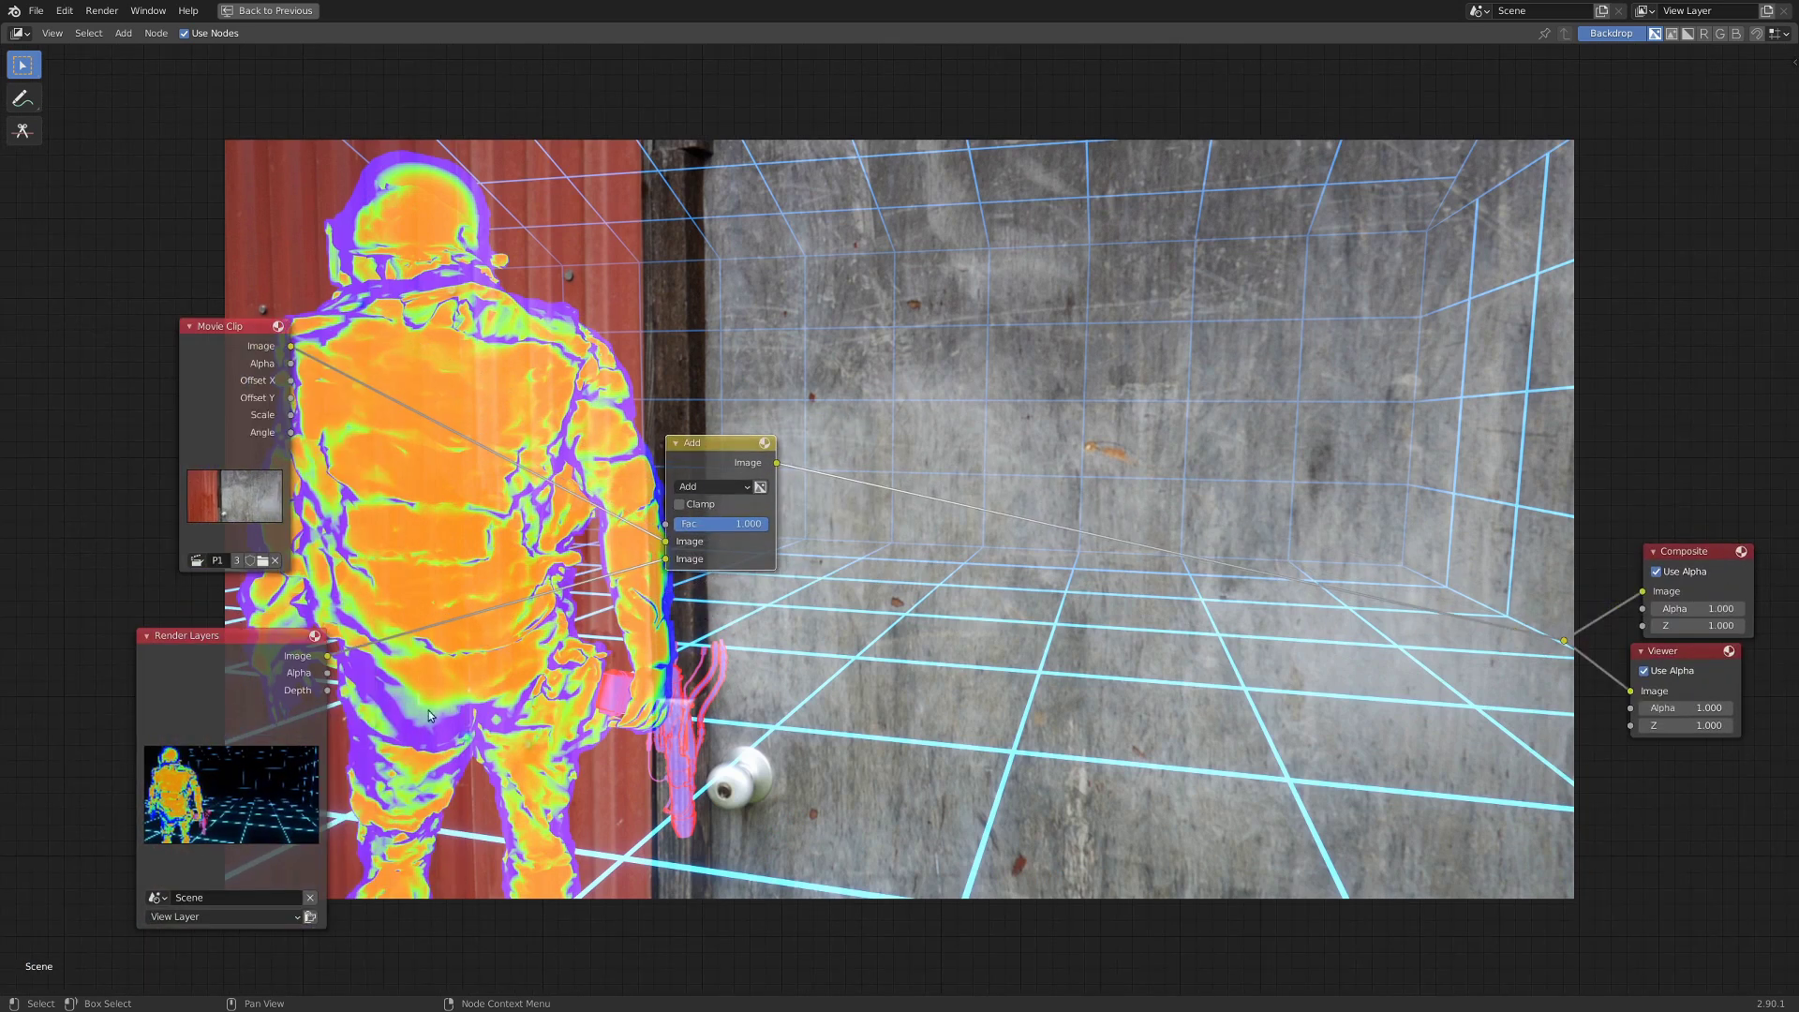
middle_drag(258, 738, 612, 588)
drag(591, 557, 136, 611)
middle_drag(244, 582, 272, 189)
key(shift+a)
mouse_move(398, 421)
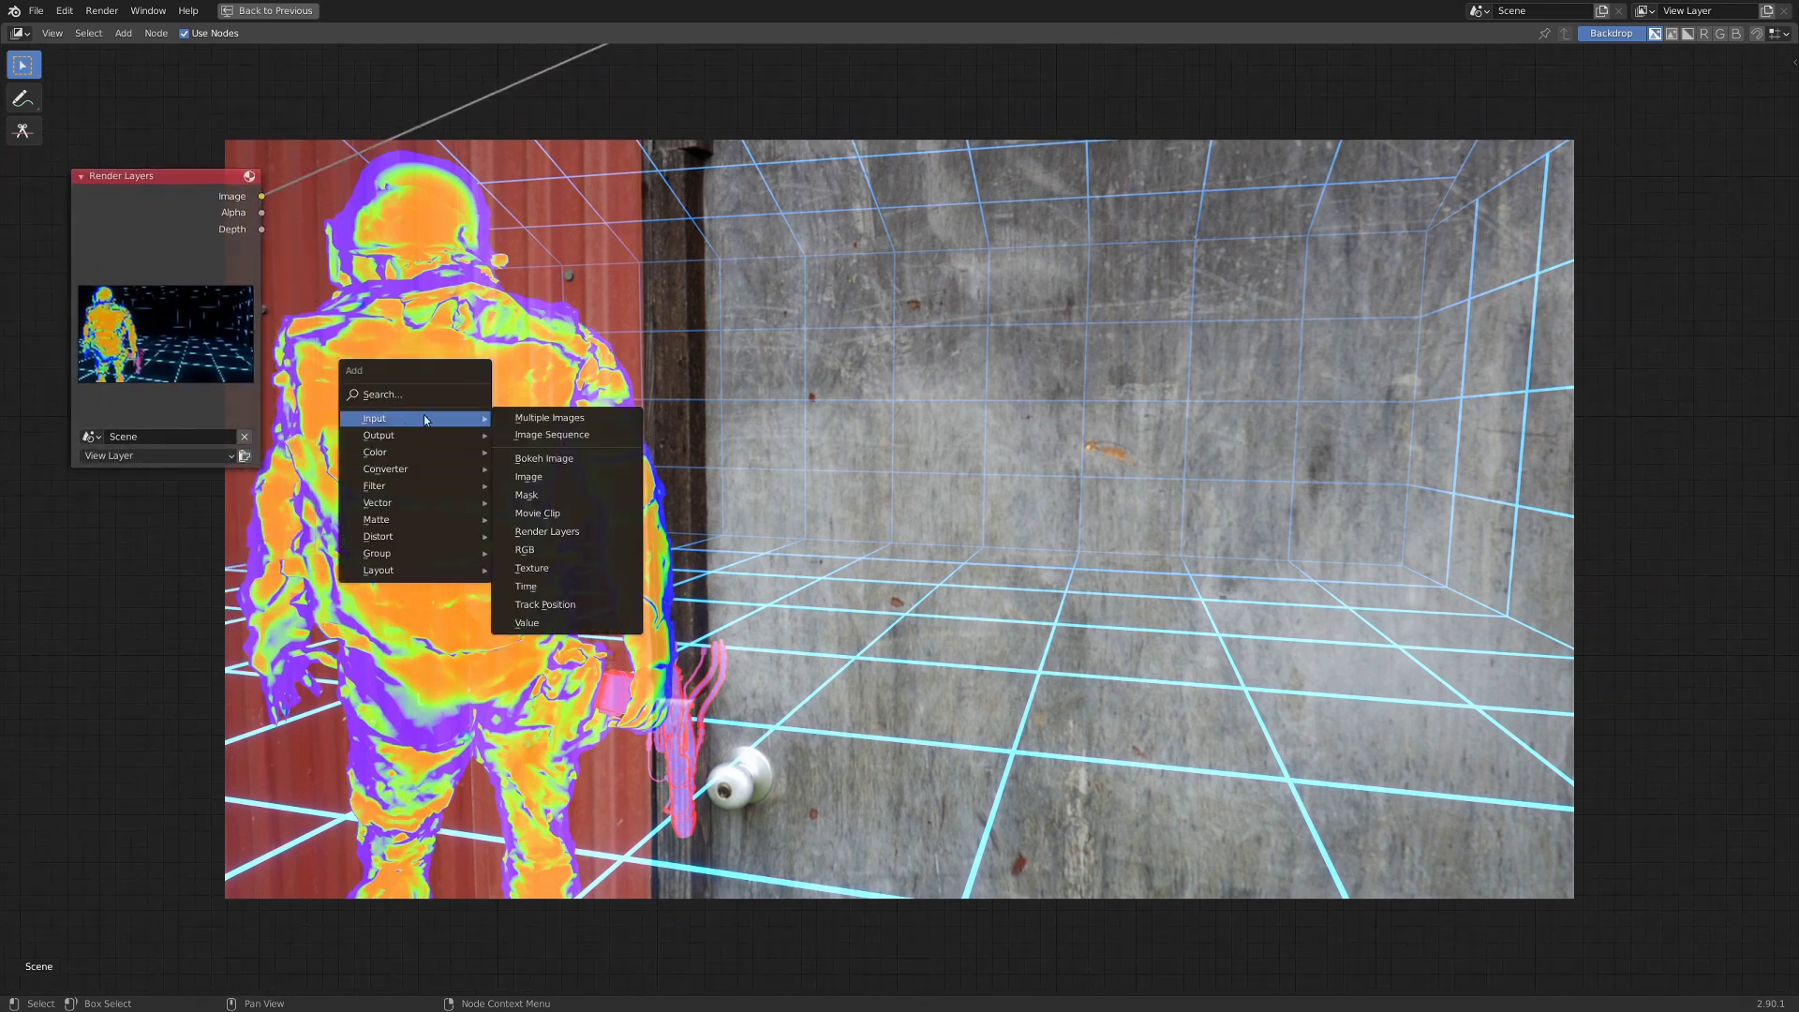
click(590, 438)
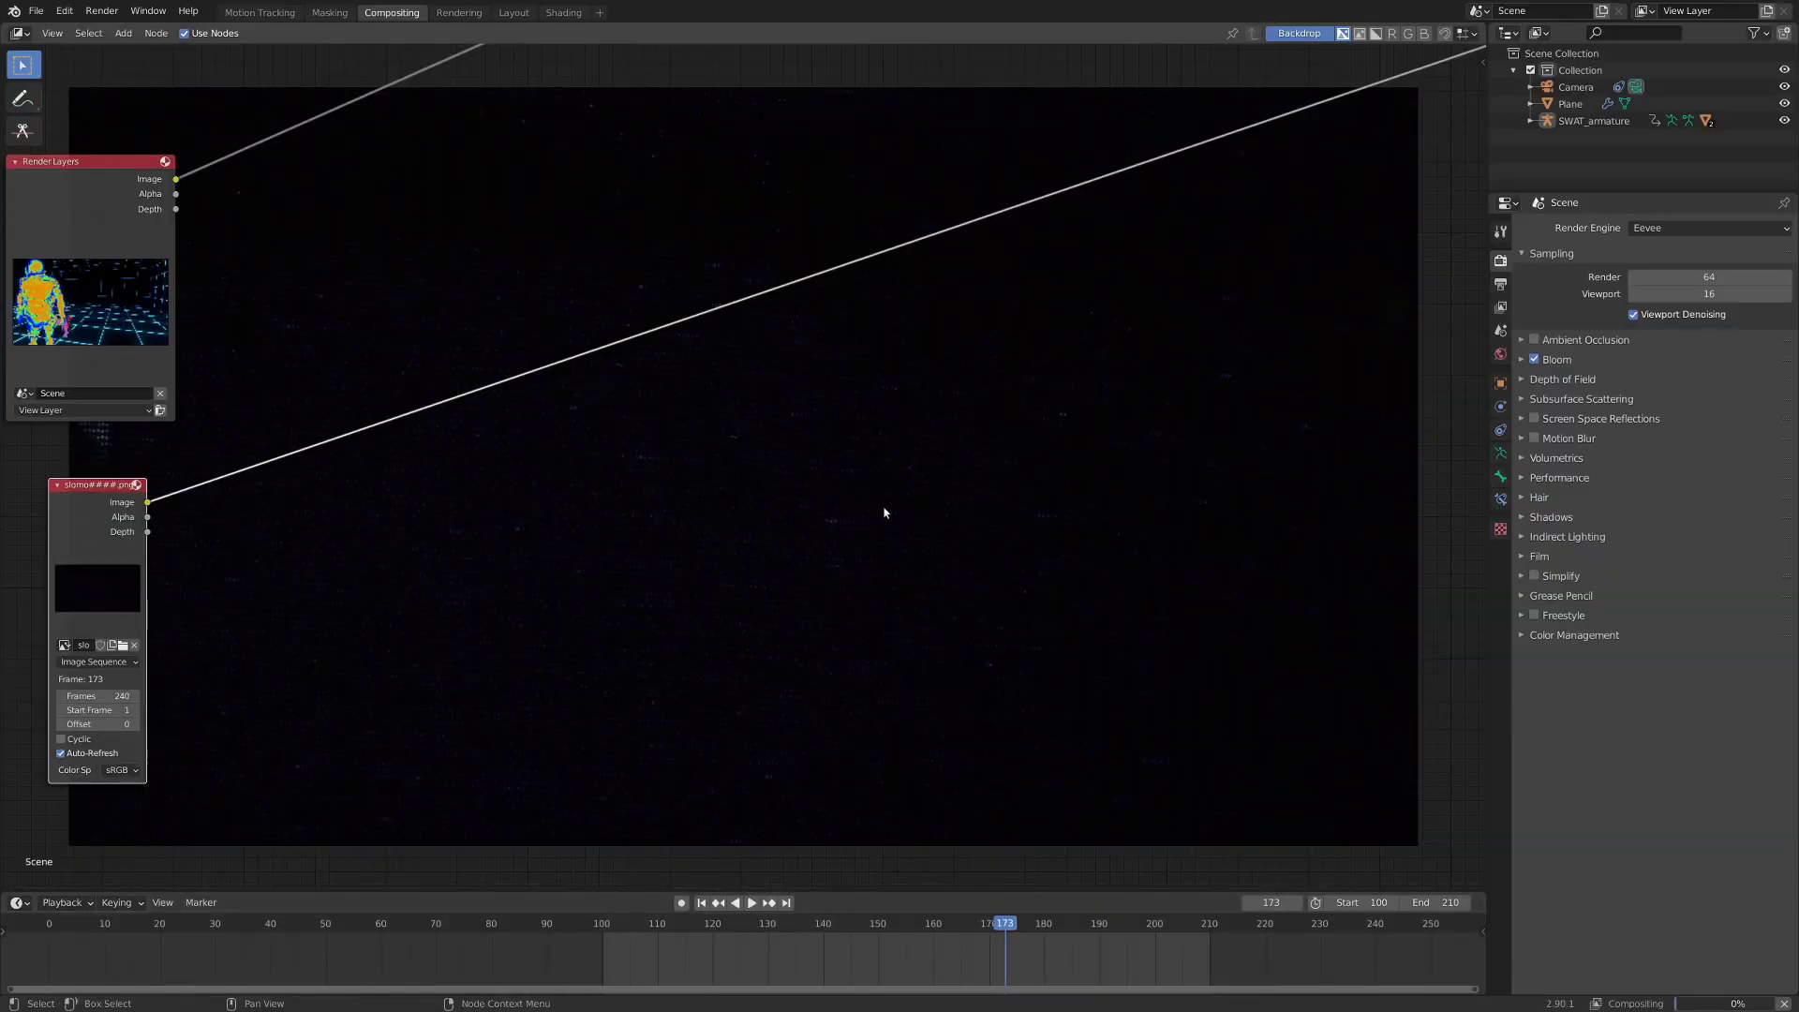
Set the slomo####.png image sequence's Start Frame to 100.
key(Right)
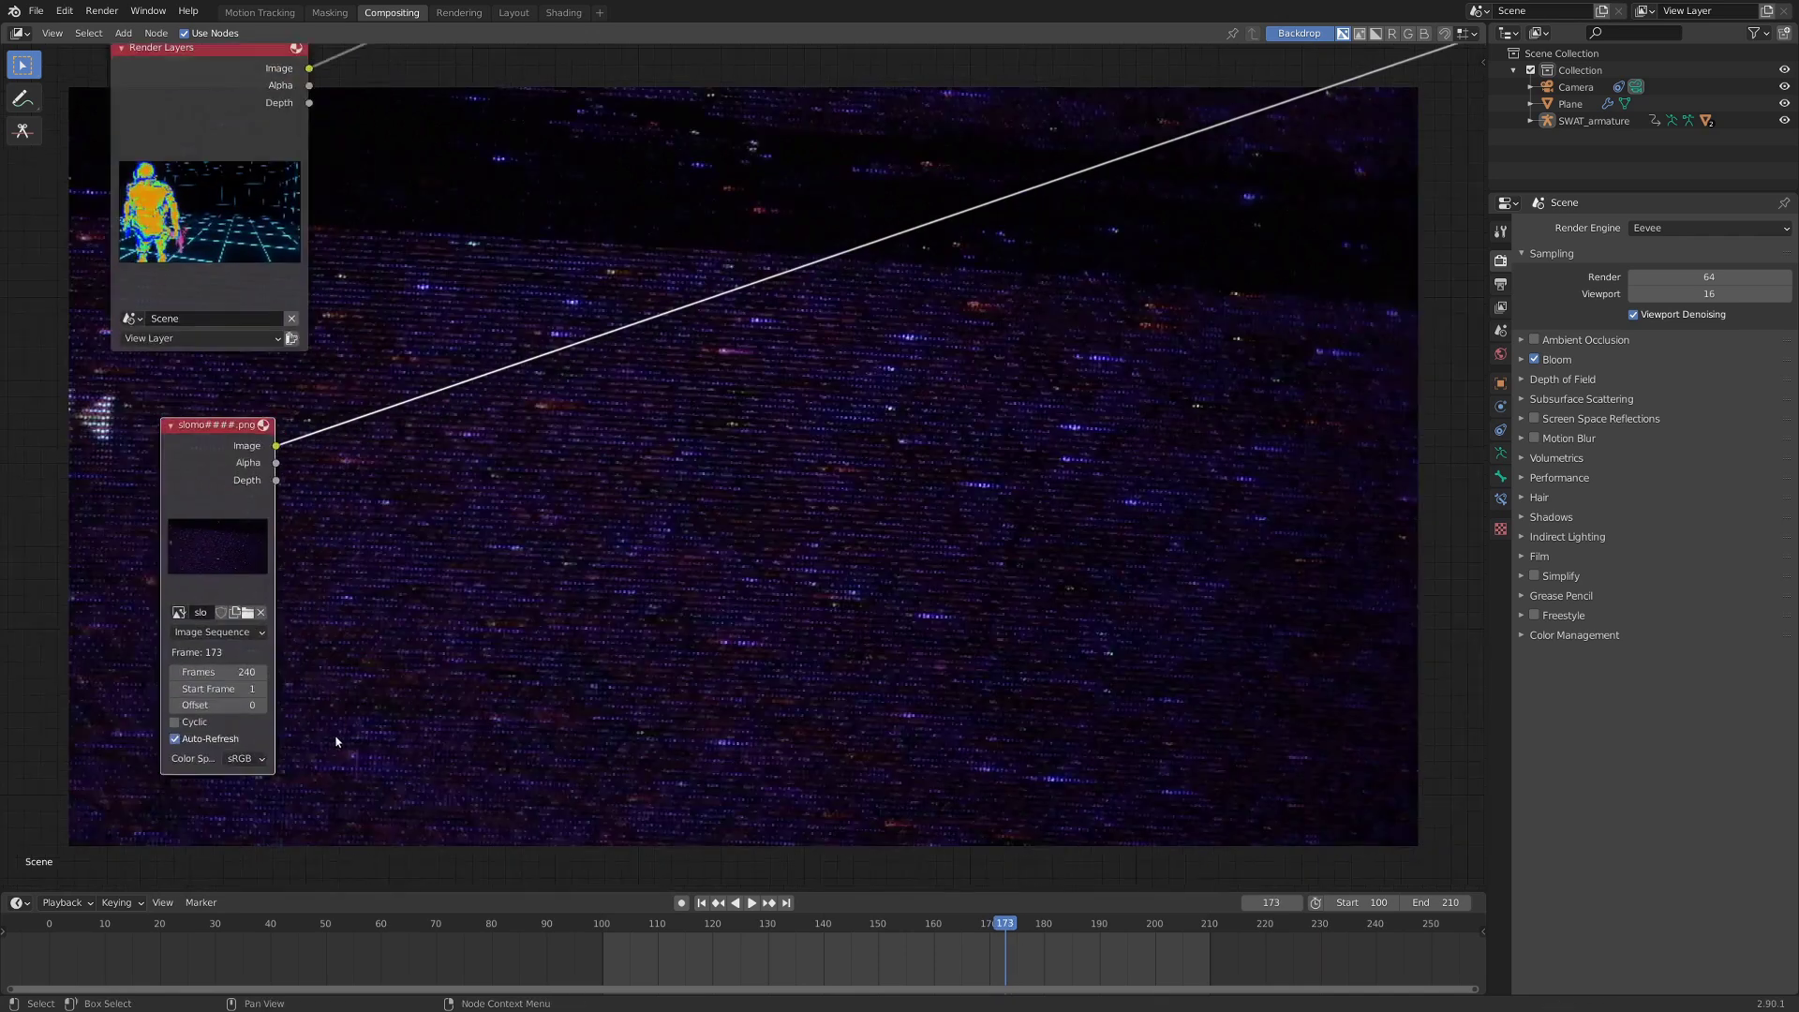
scroll(337, 739, up, 2)
middle_drag(338, 739, 458, 543)
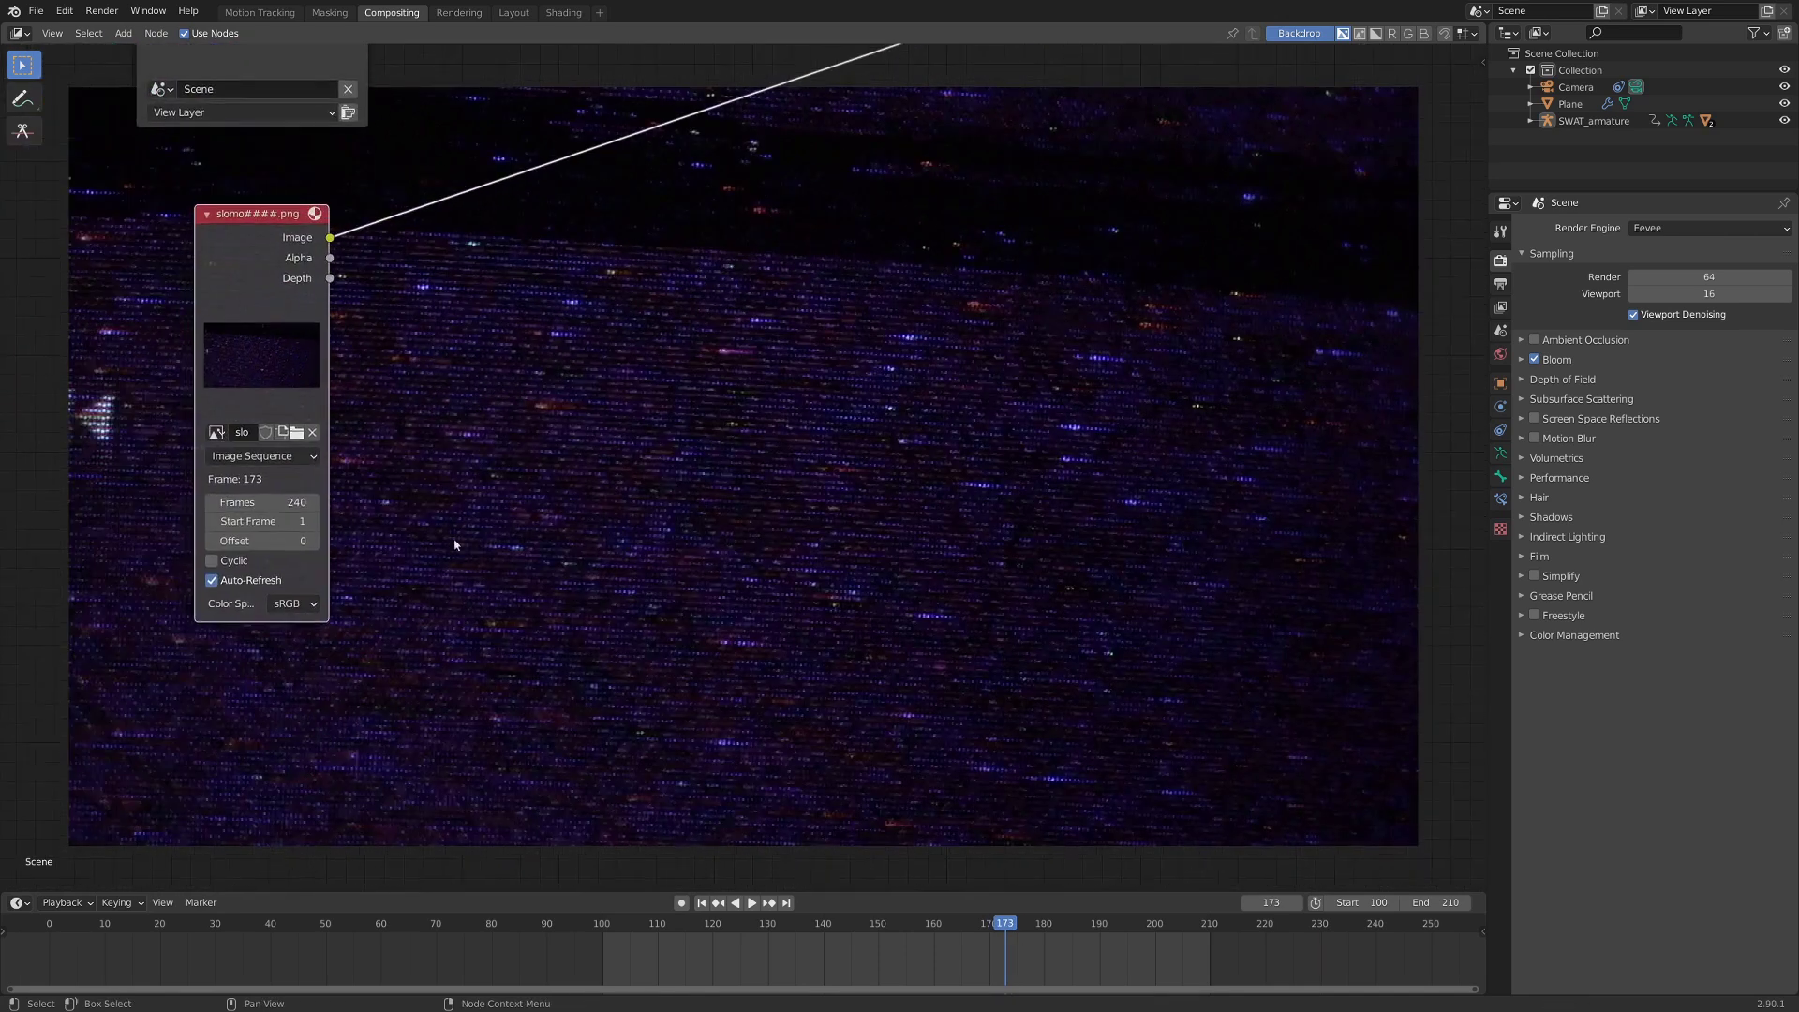
scroll(458, 543, up, 2)
click(181, 534)
text(100)
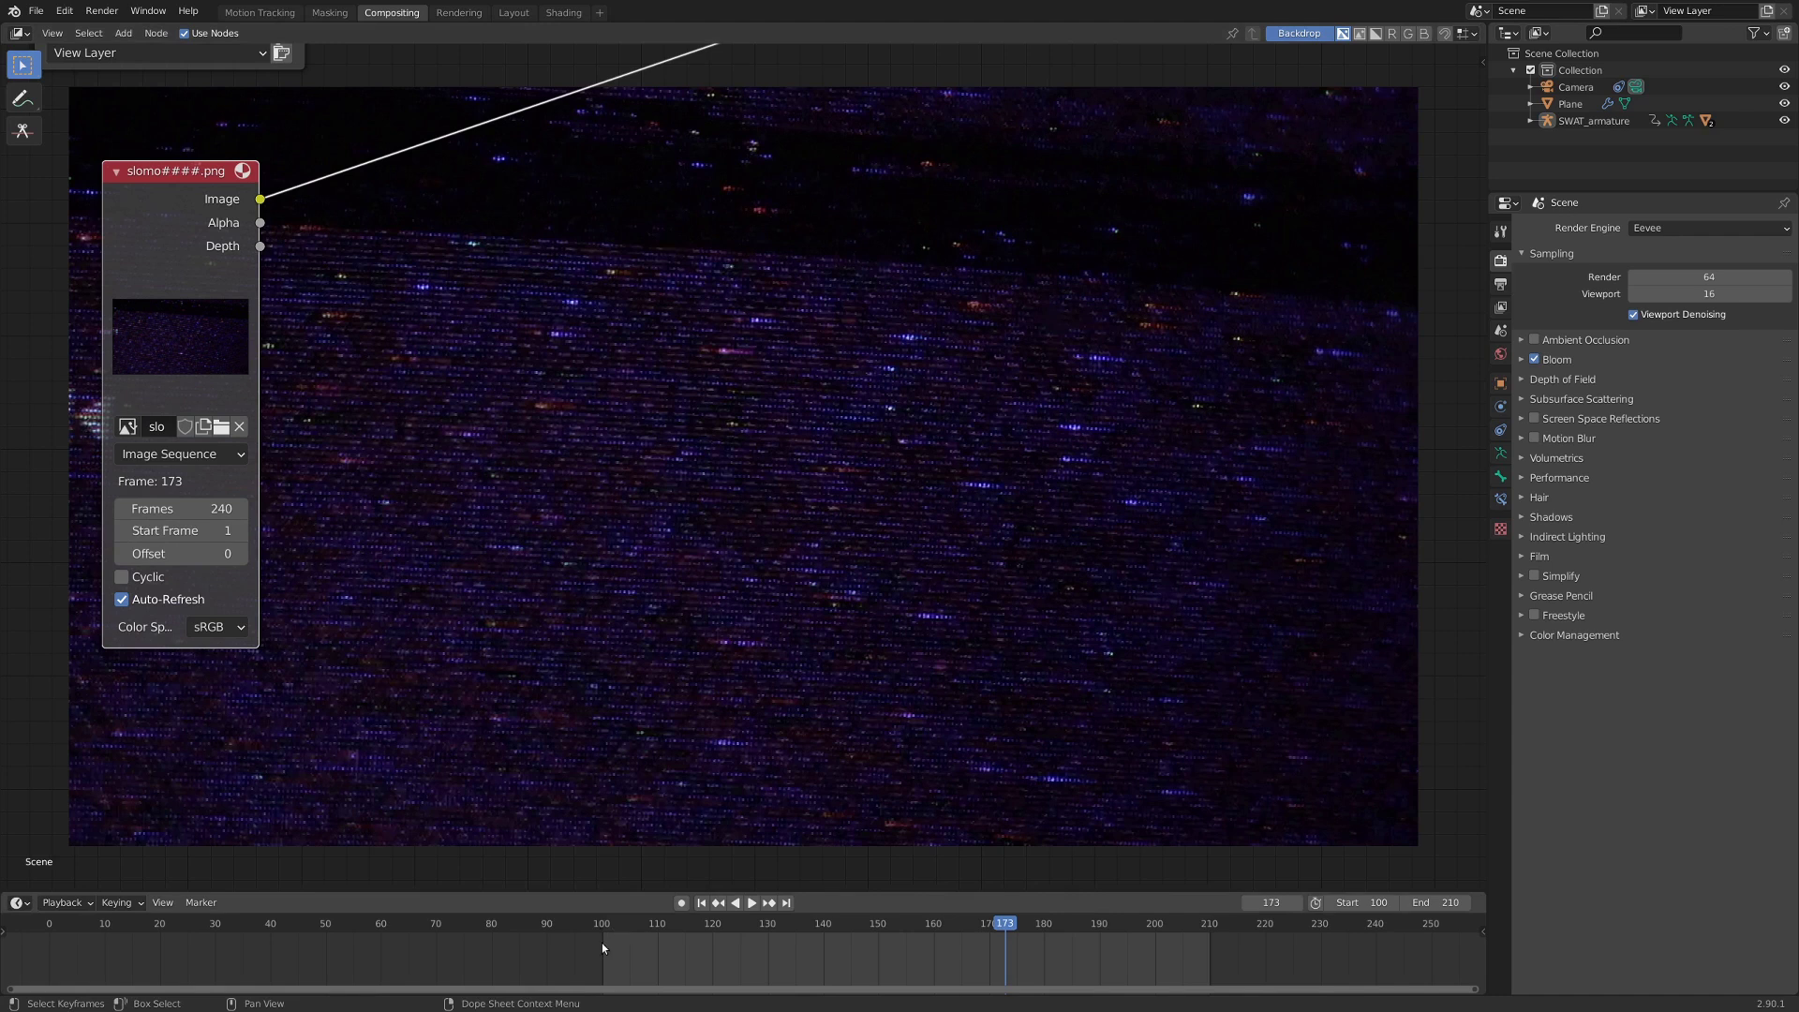
key(Return)
Preview the slomo image sequence by stepping the timeline from frame 101 to frame 107.
click(606, 955)
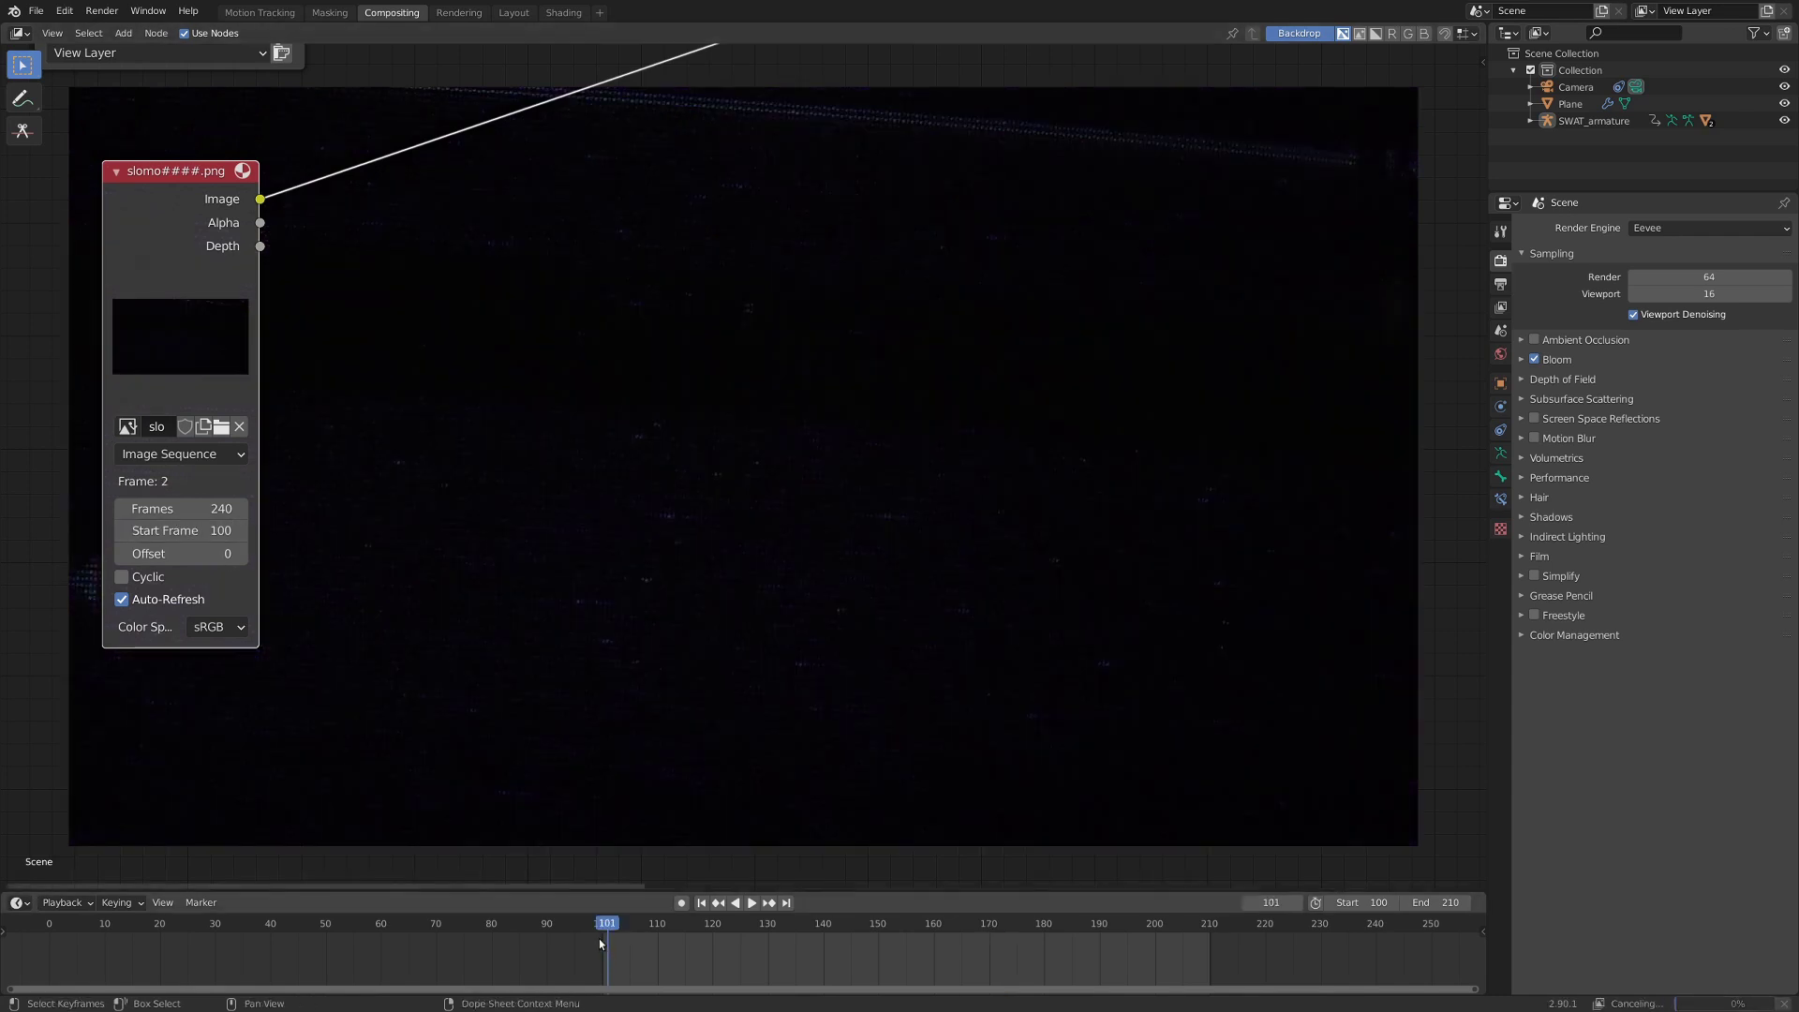
key(Right)
key(Right)
key(Right)
key(Right)
key(Right)
key(Right)
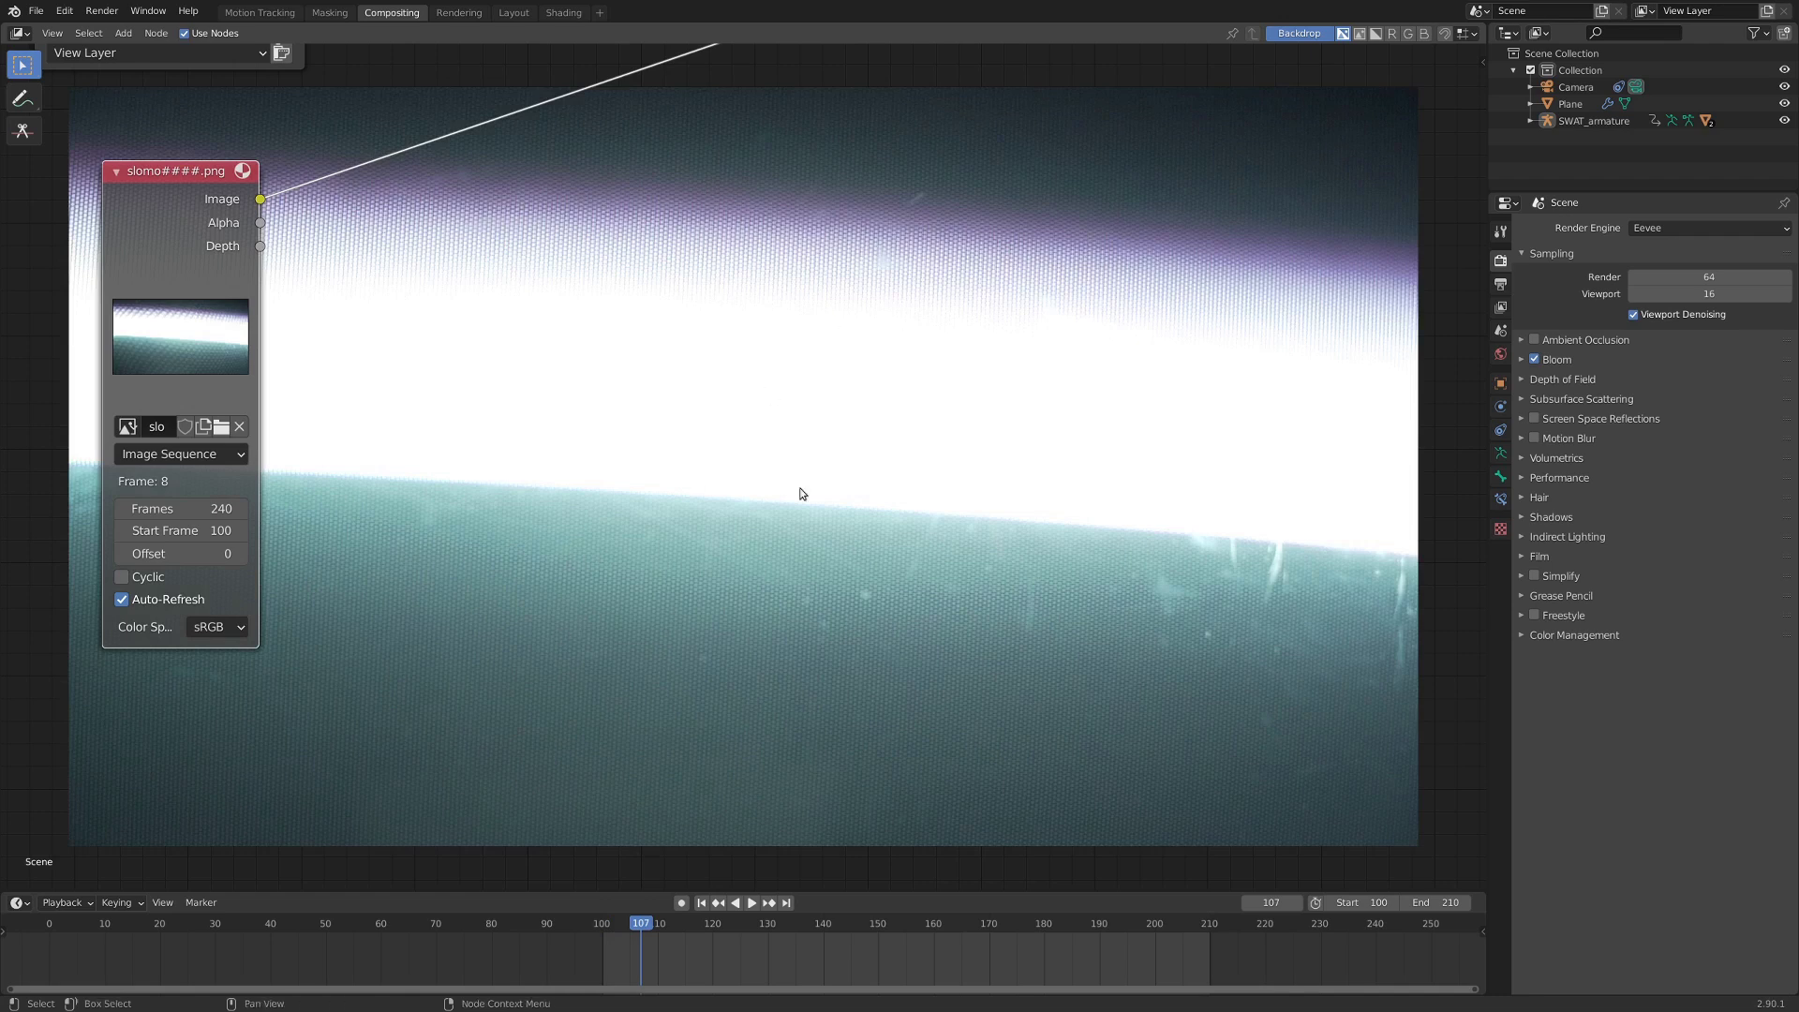
Shift the Render Layers node slightly left, and insert a Mix node on its Image link to the Add node.
middle_drag(803, 494, 805, 663)
scroll(730, 522, down, 5)
middle_drag(731, 522, 706, 623)
scroll(694, 532, down, 5)
middle_drag(748, 339, 652, 443)
scroll(647, 457, up, 1)
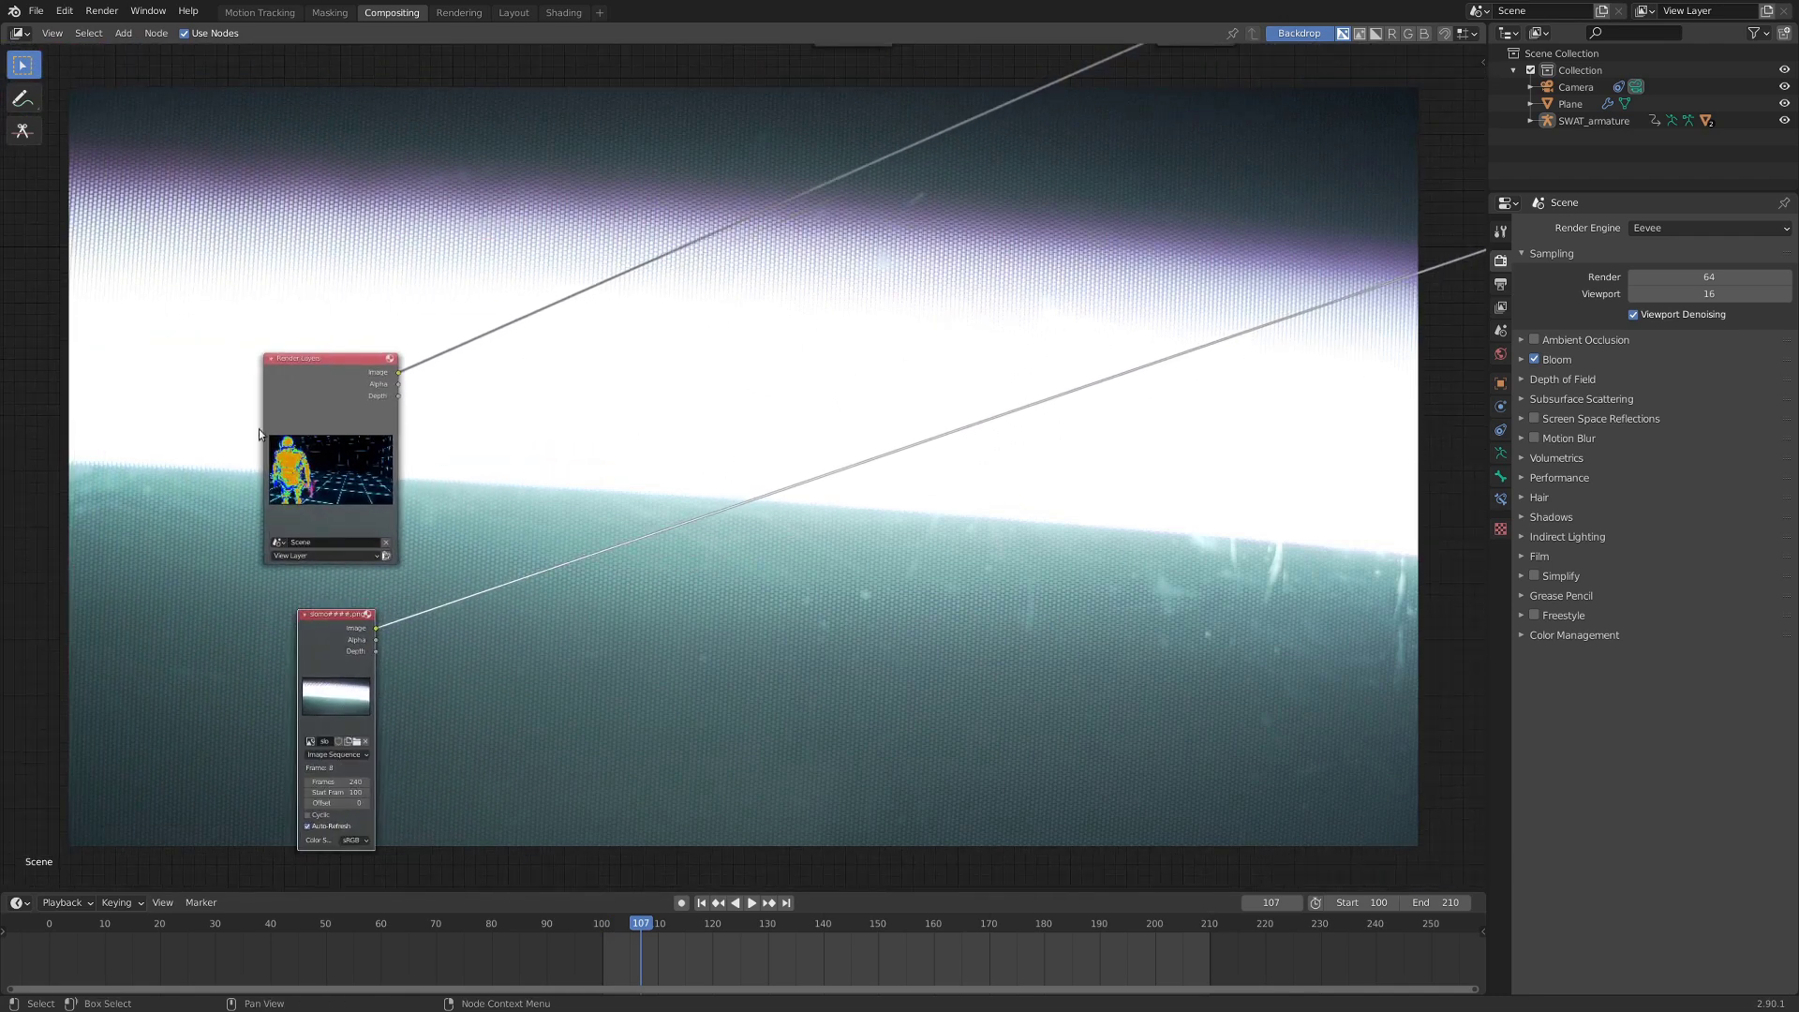
drag(291, 407, 265, 407)
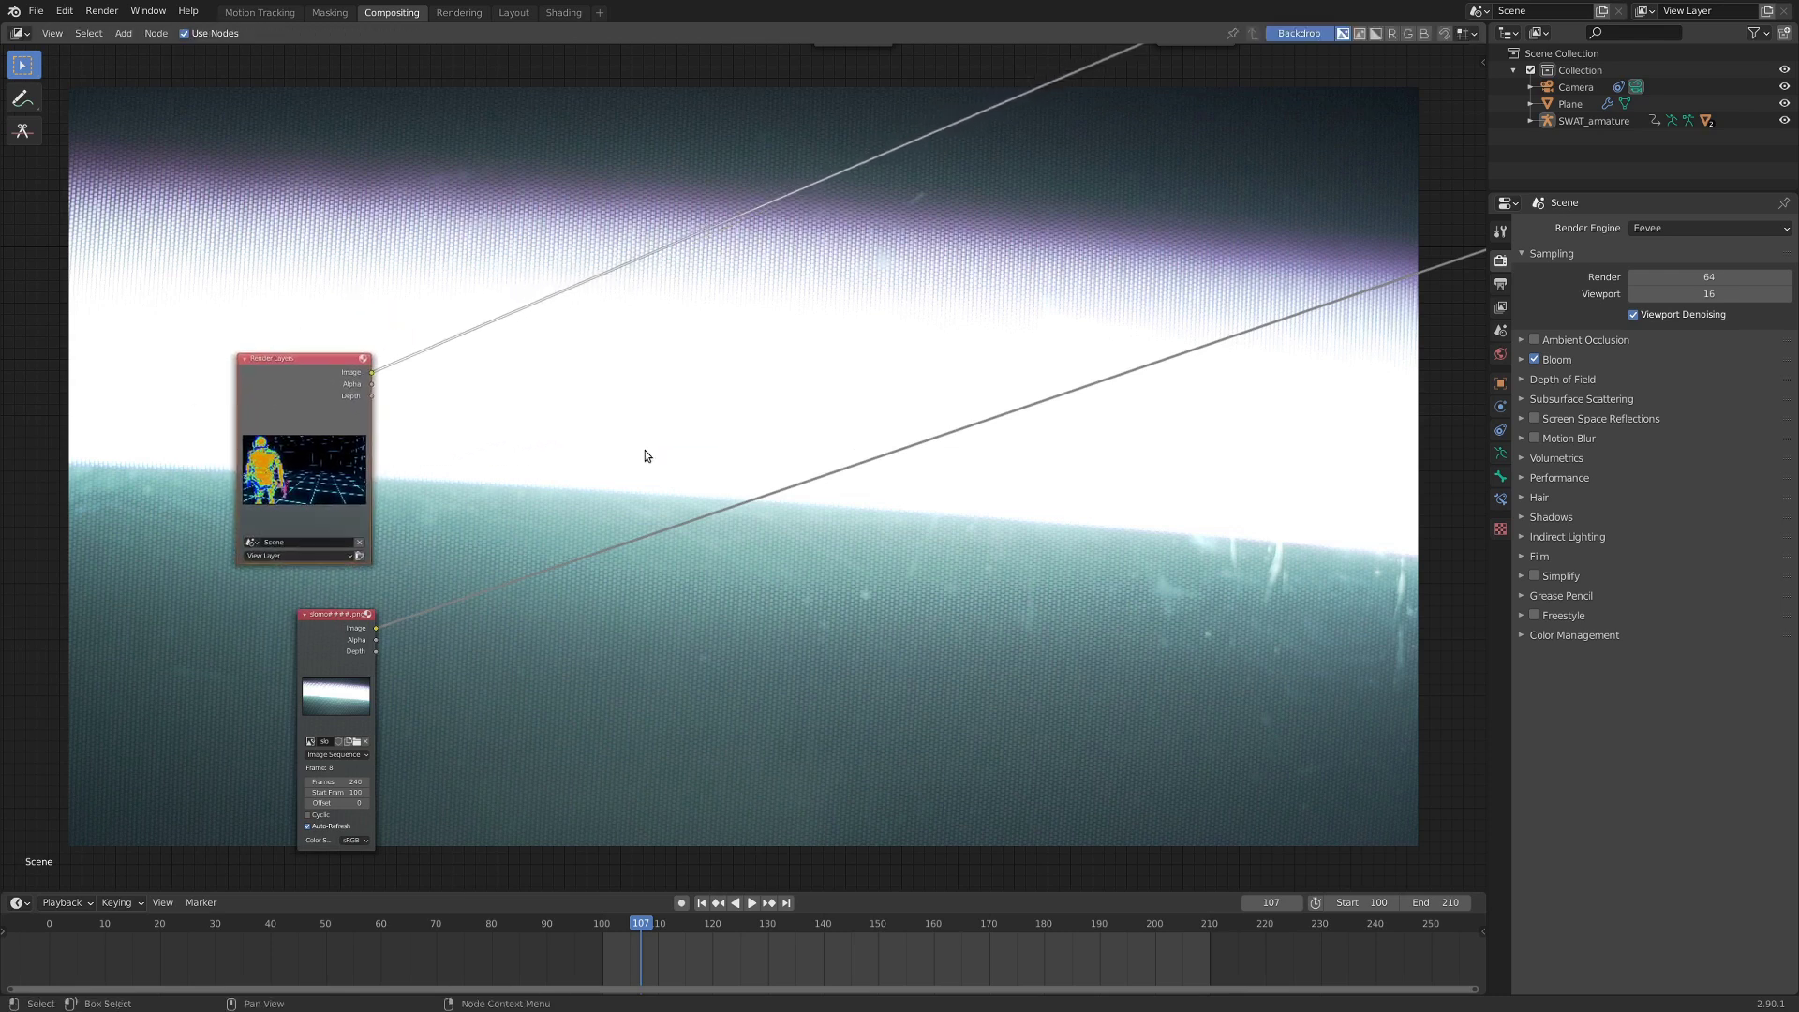
key(shift+a)
mouse_move(598, 484)
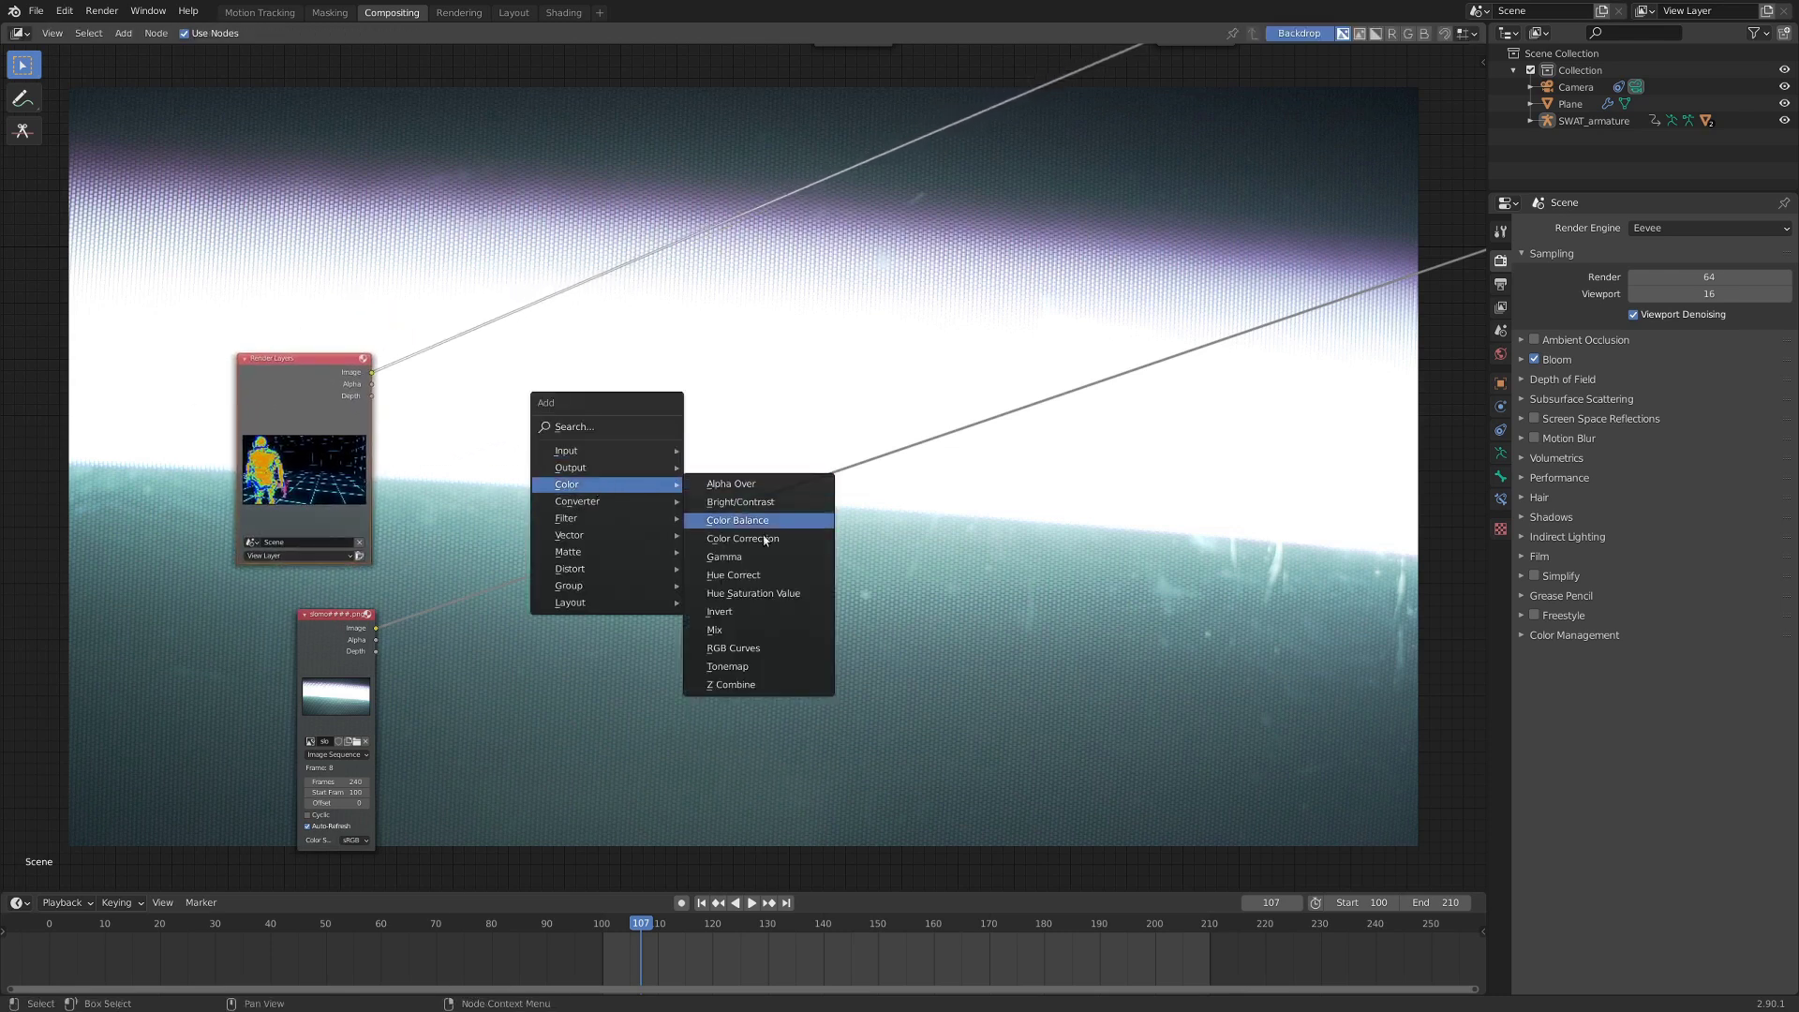
click(750, 632)
click(552, 391)
Set the new Mix node to Multiply, connect the slomo sequence's Image to its second input, and preview it through the Viewer.
scroll(553, 449, up, 9)
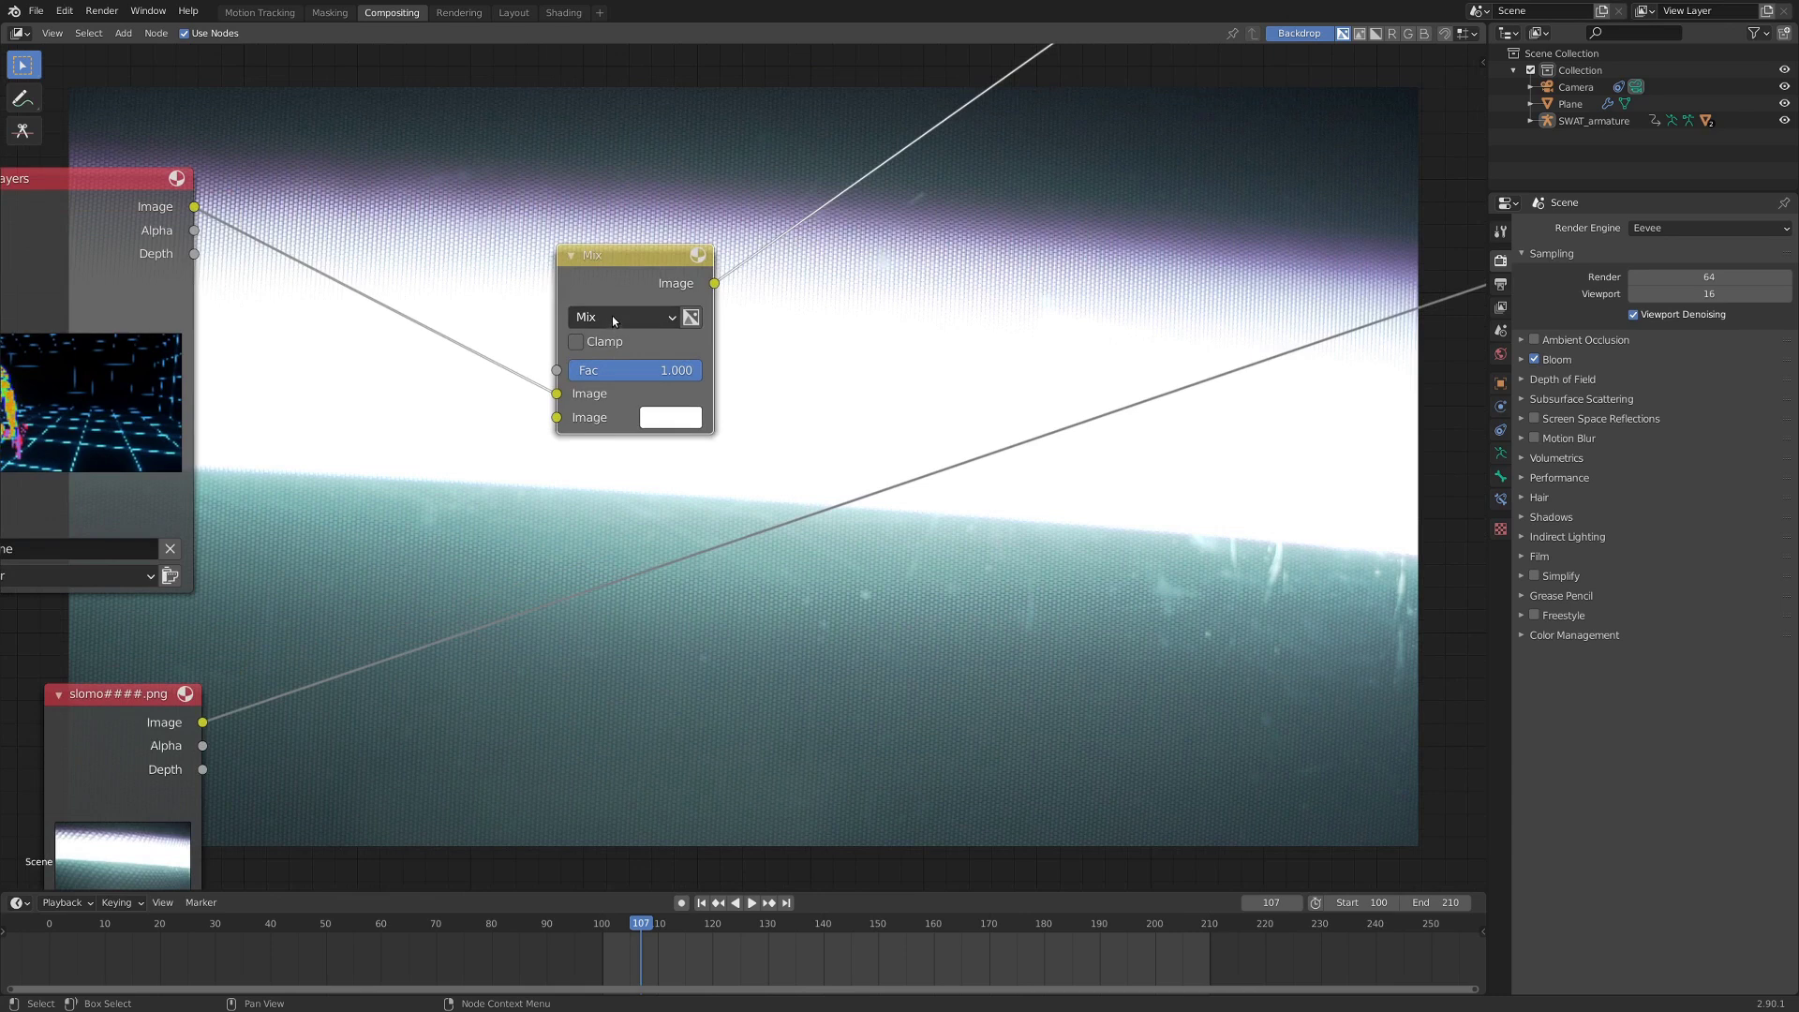
click(611, 316)
click(627, 404)
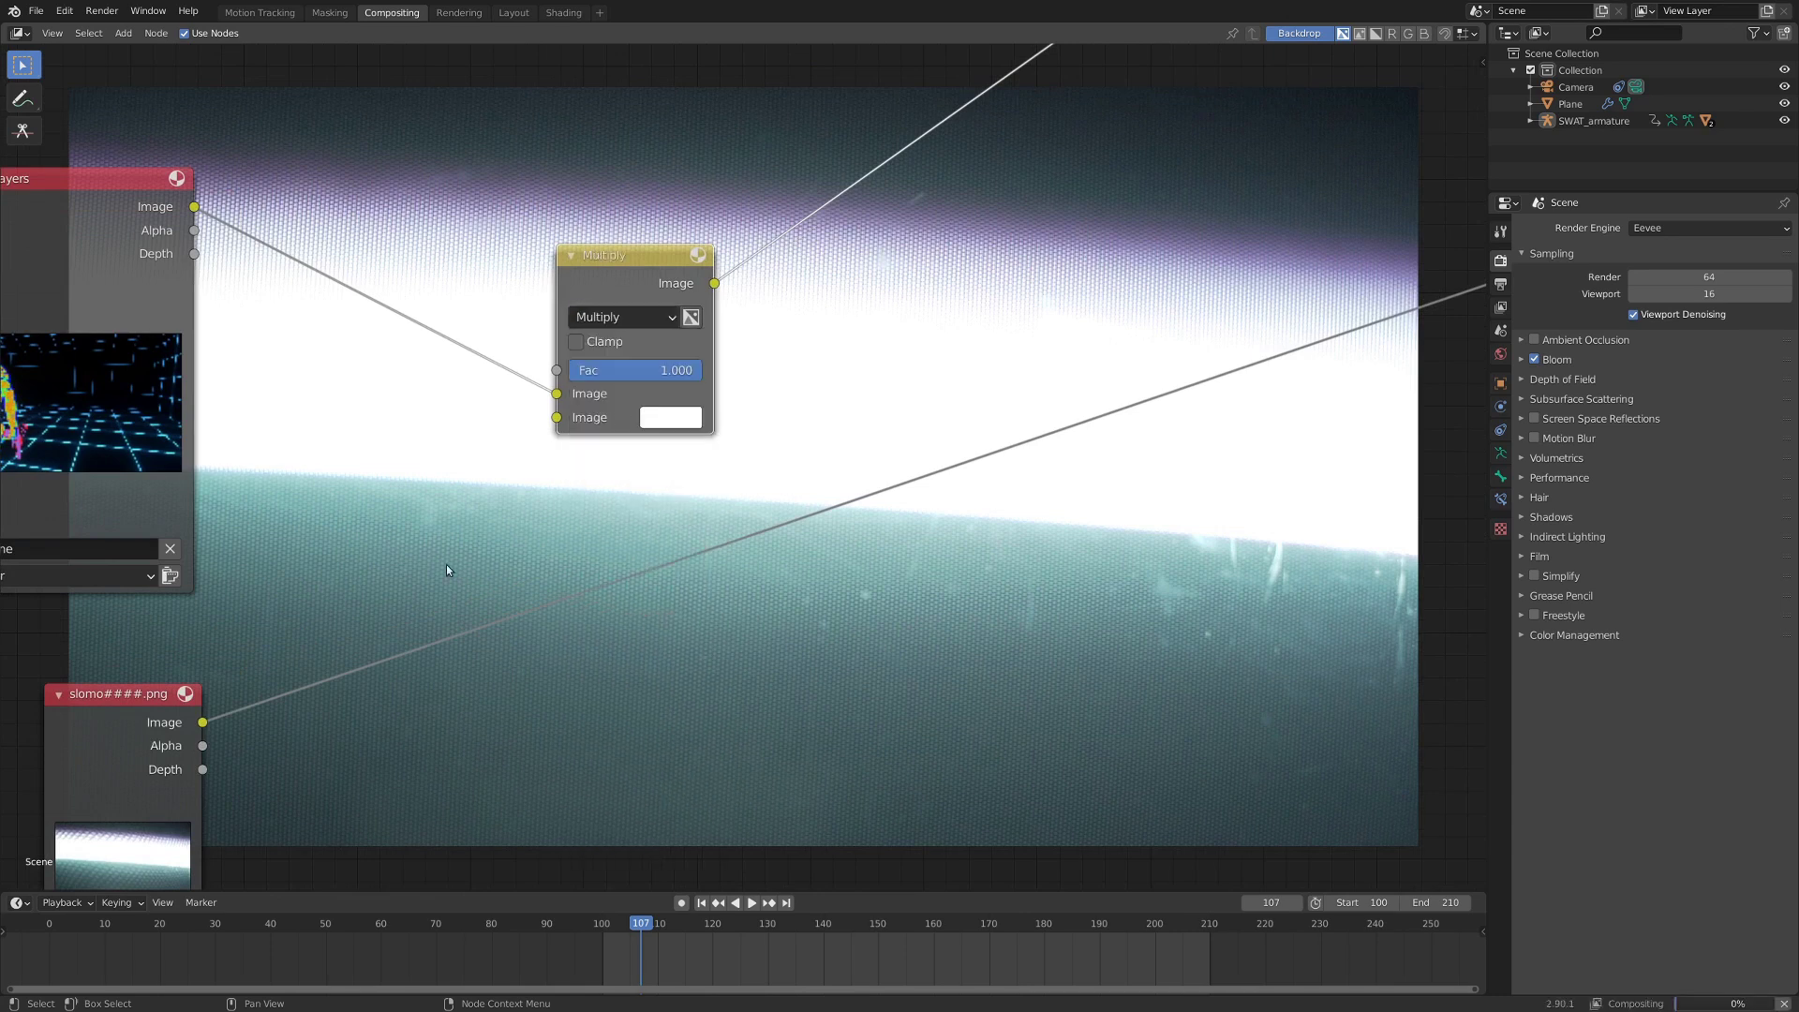
drag(203, 723, 562, 417)
ctrl+shift+click(669, 262)
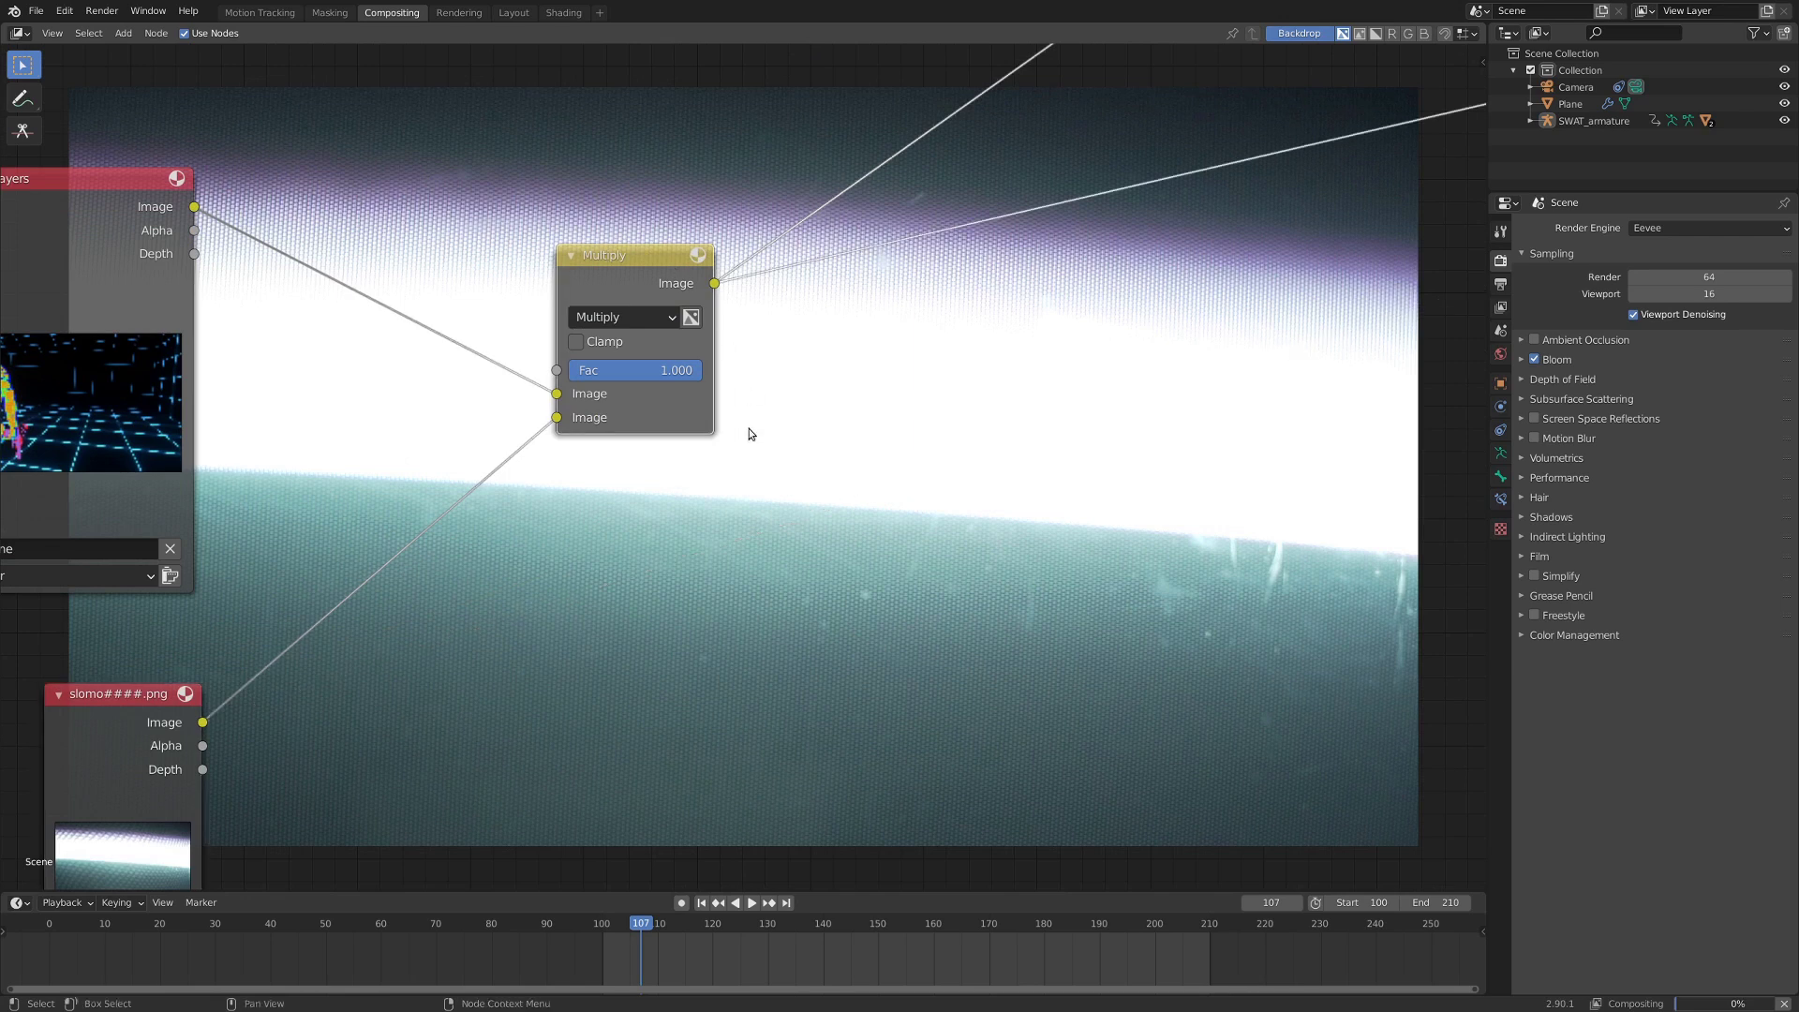
Compare the slomo sequence, Render Layers and Multiply outputs one after another through the Viewer.
scroll(738, 437, down, 3)
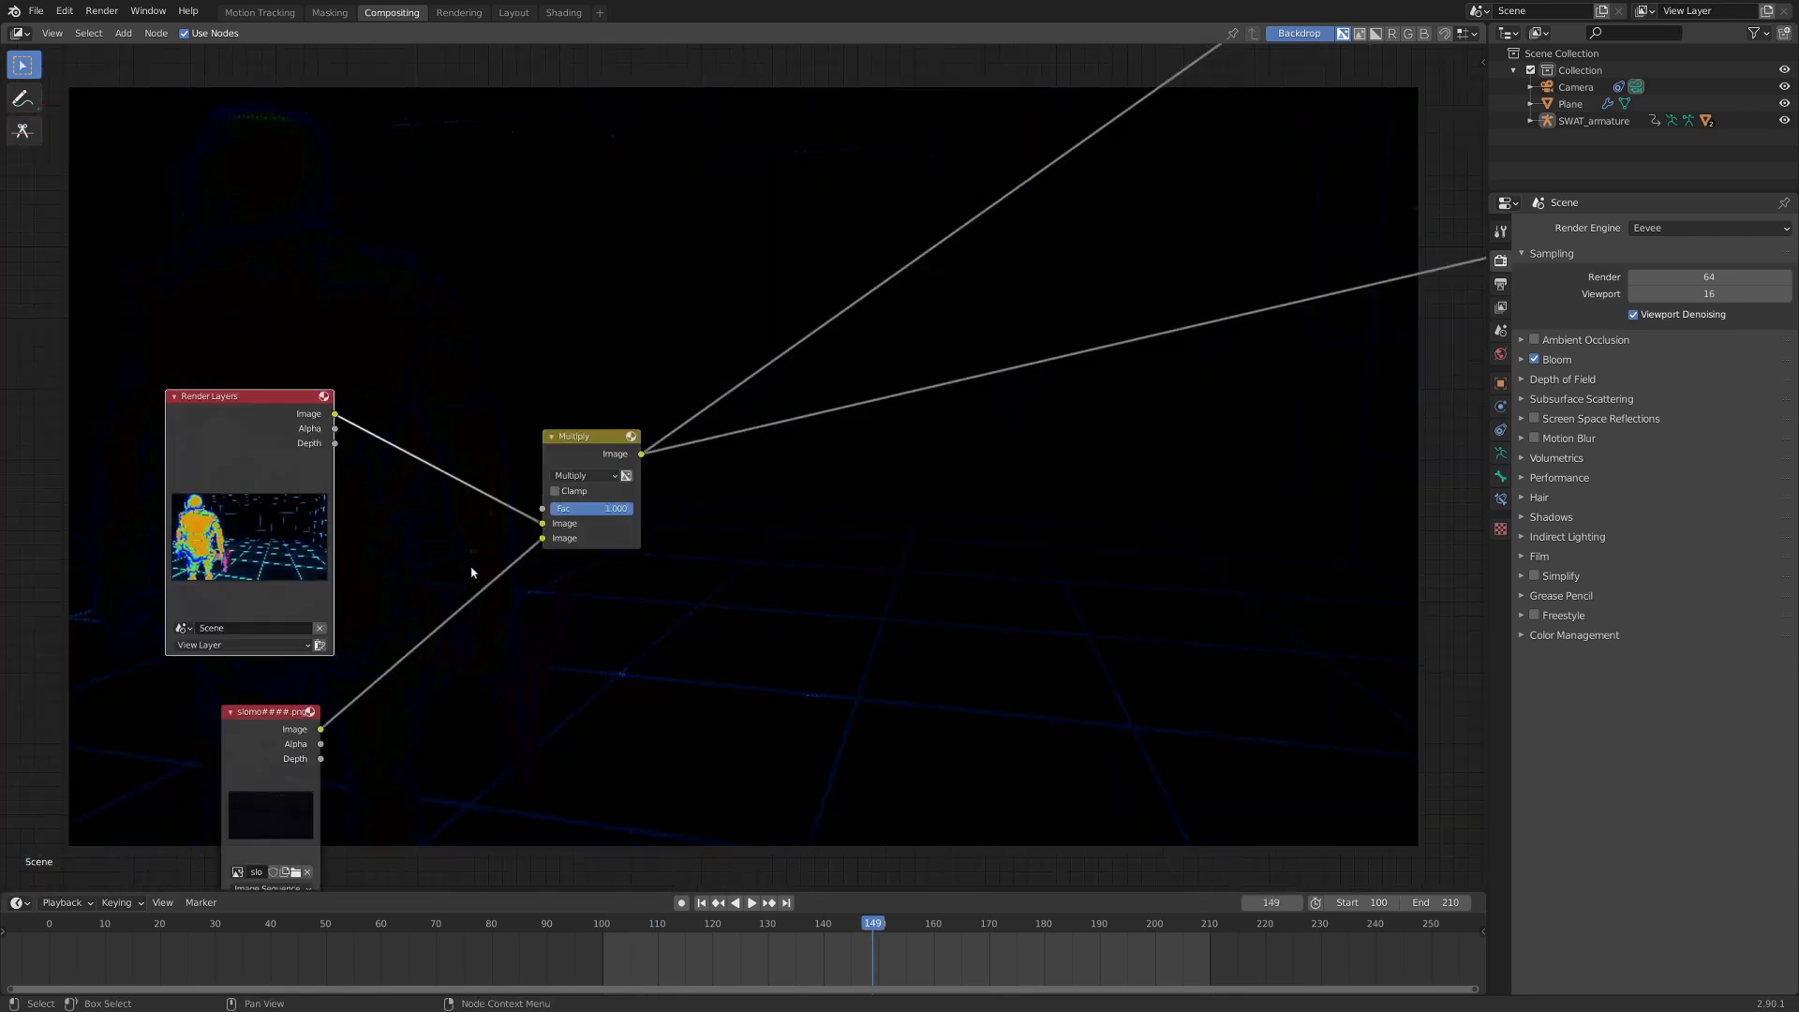
middle_drag(504, 583, 416, 563)
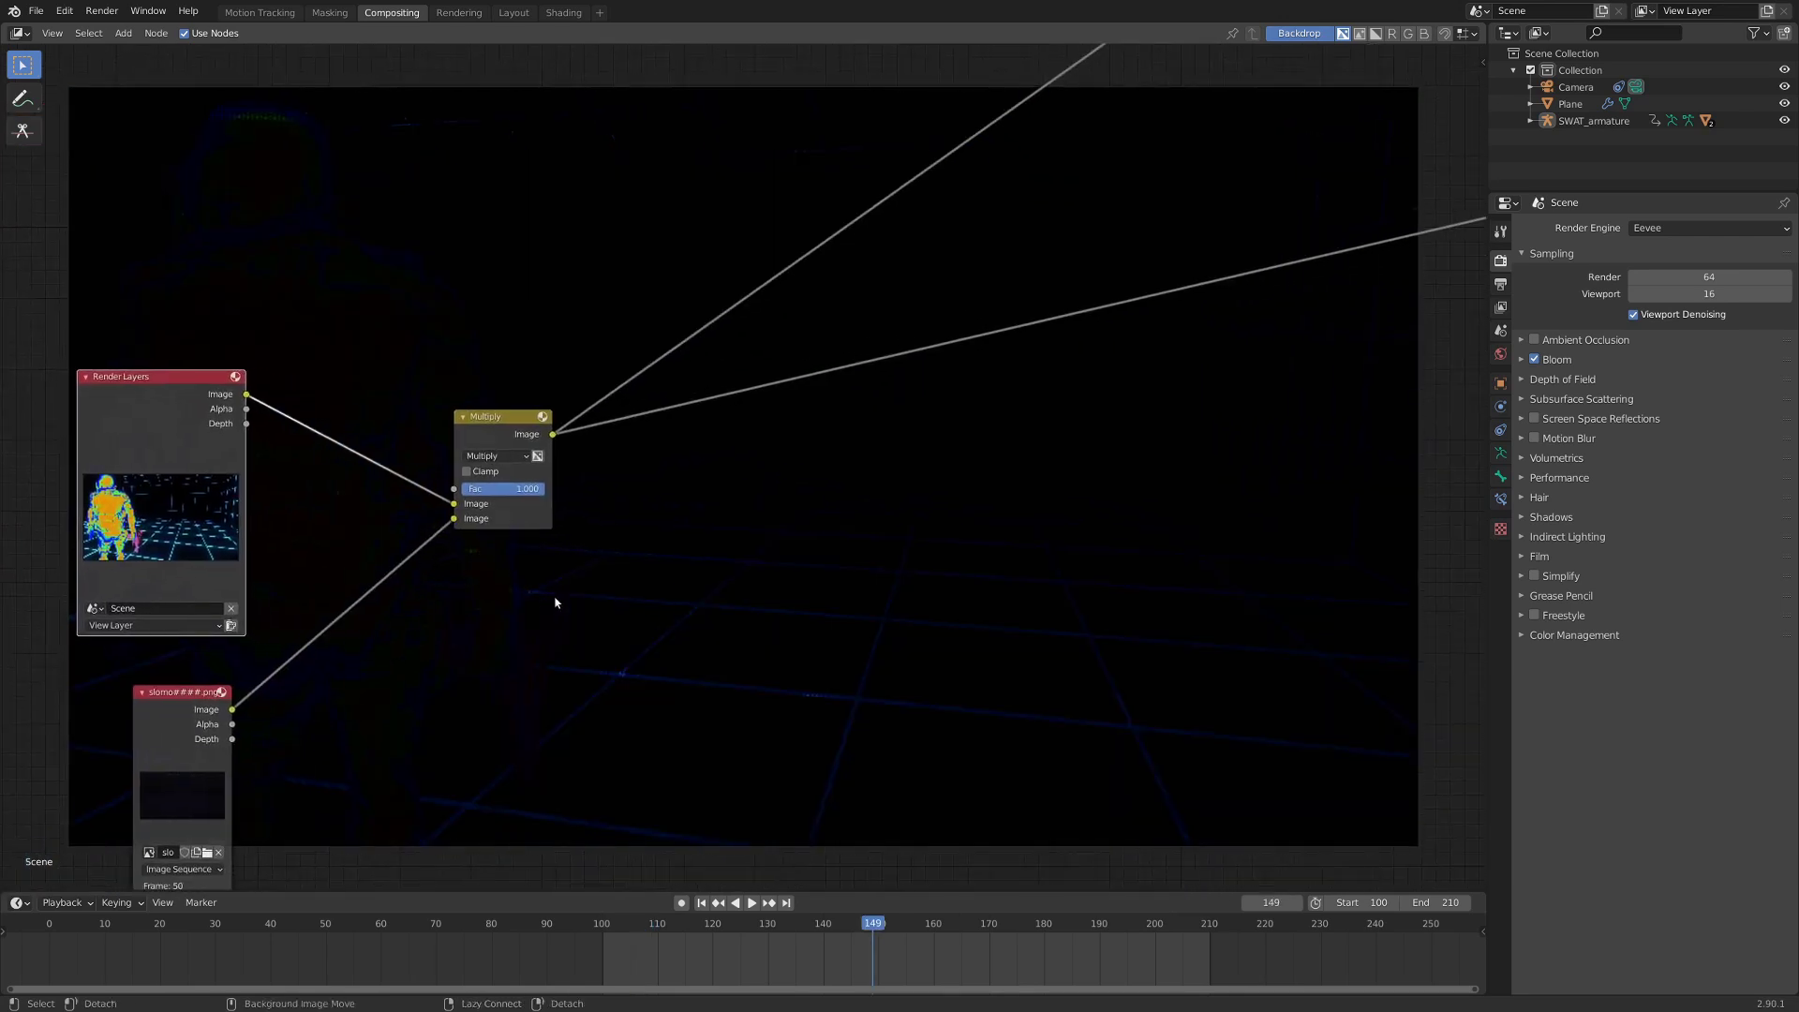
ctrl+shift+click(155, 746)
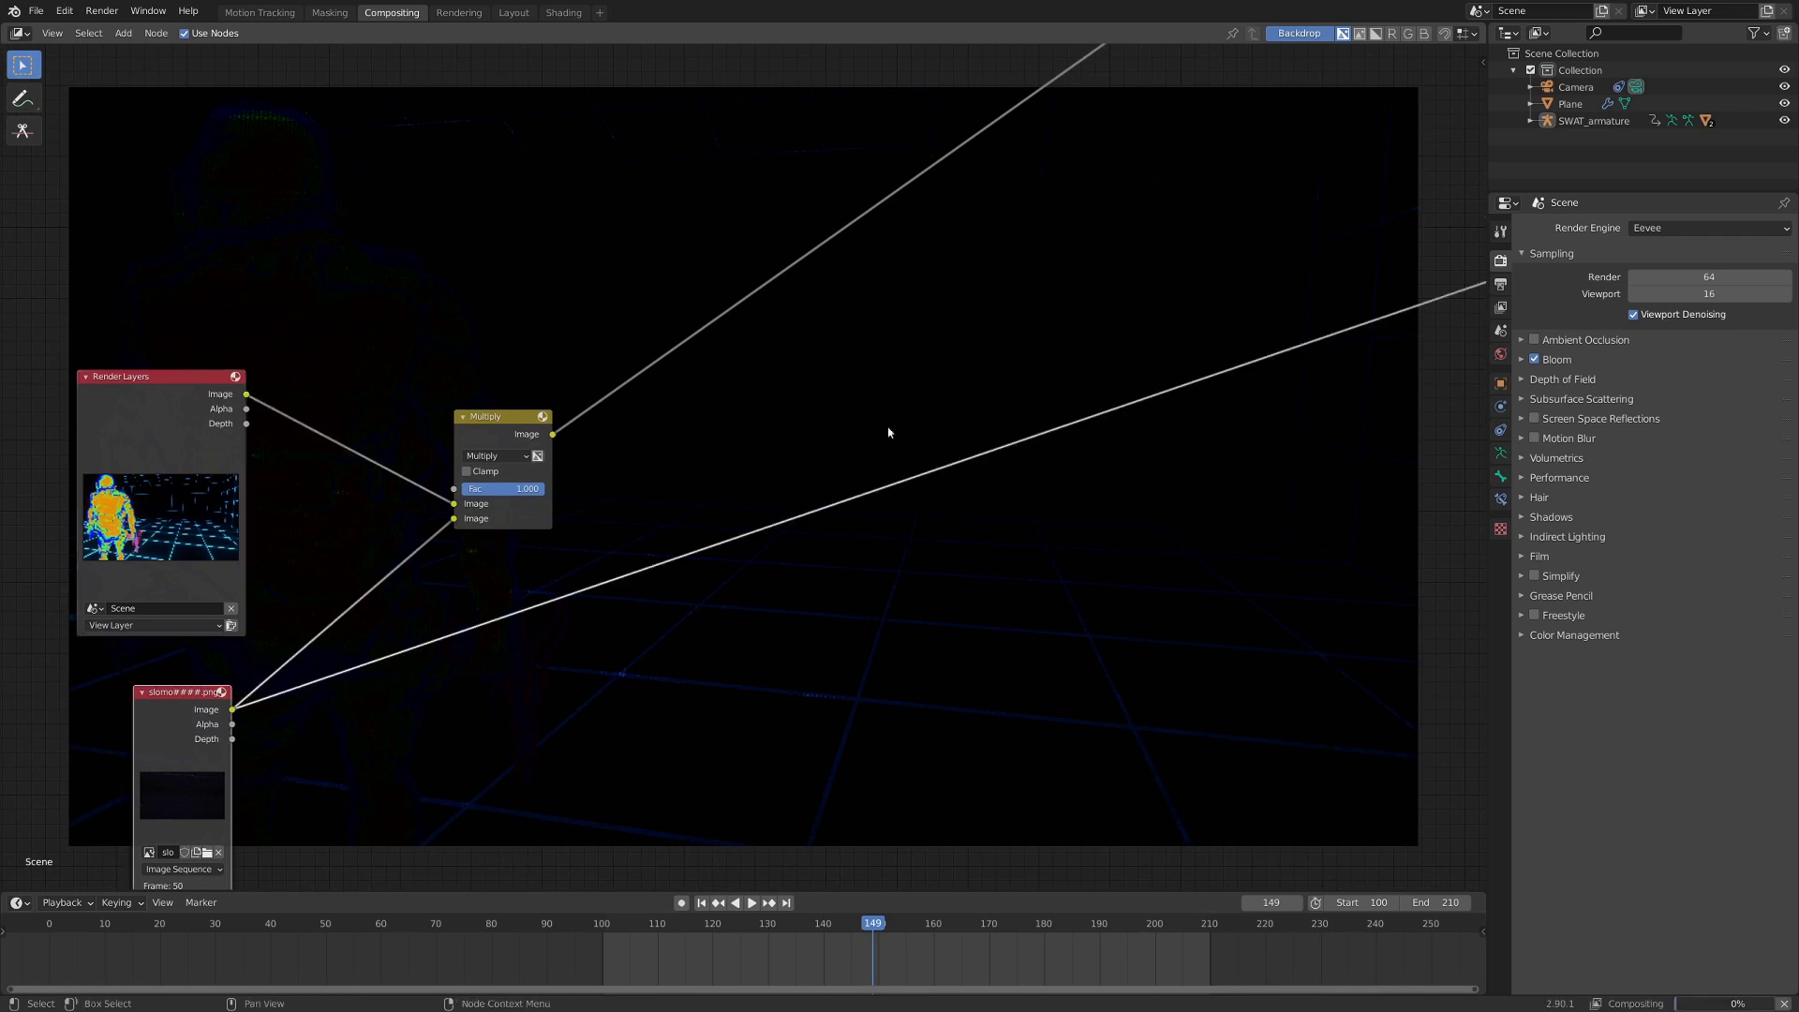
ctrl+shift+click(137, 428)
ctrl+shift+click(497, 440)
scroll(642, 550, up, 1)
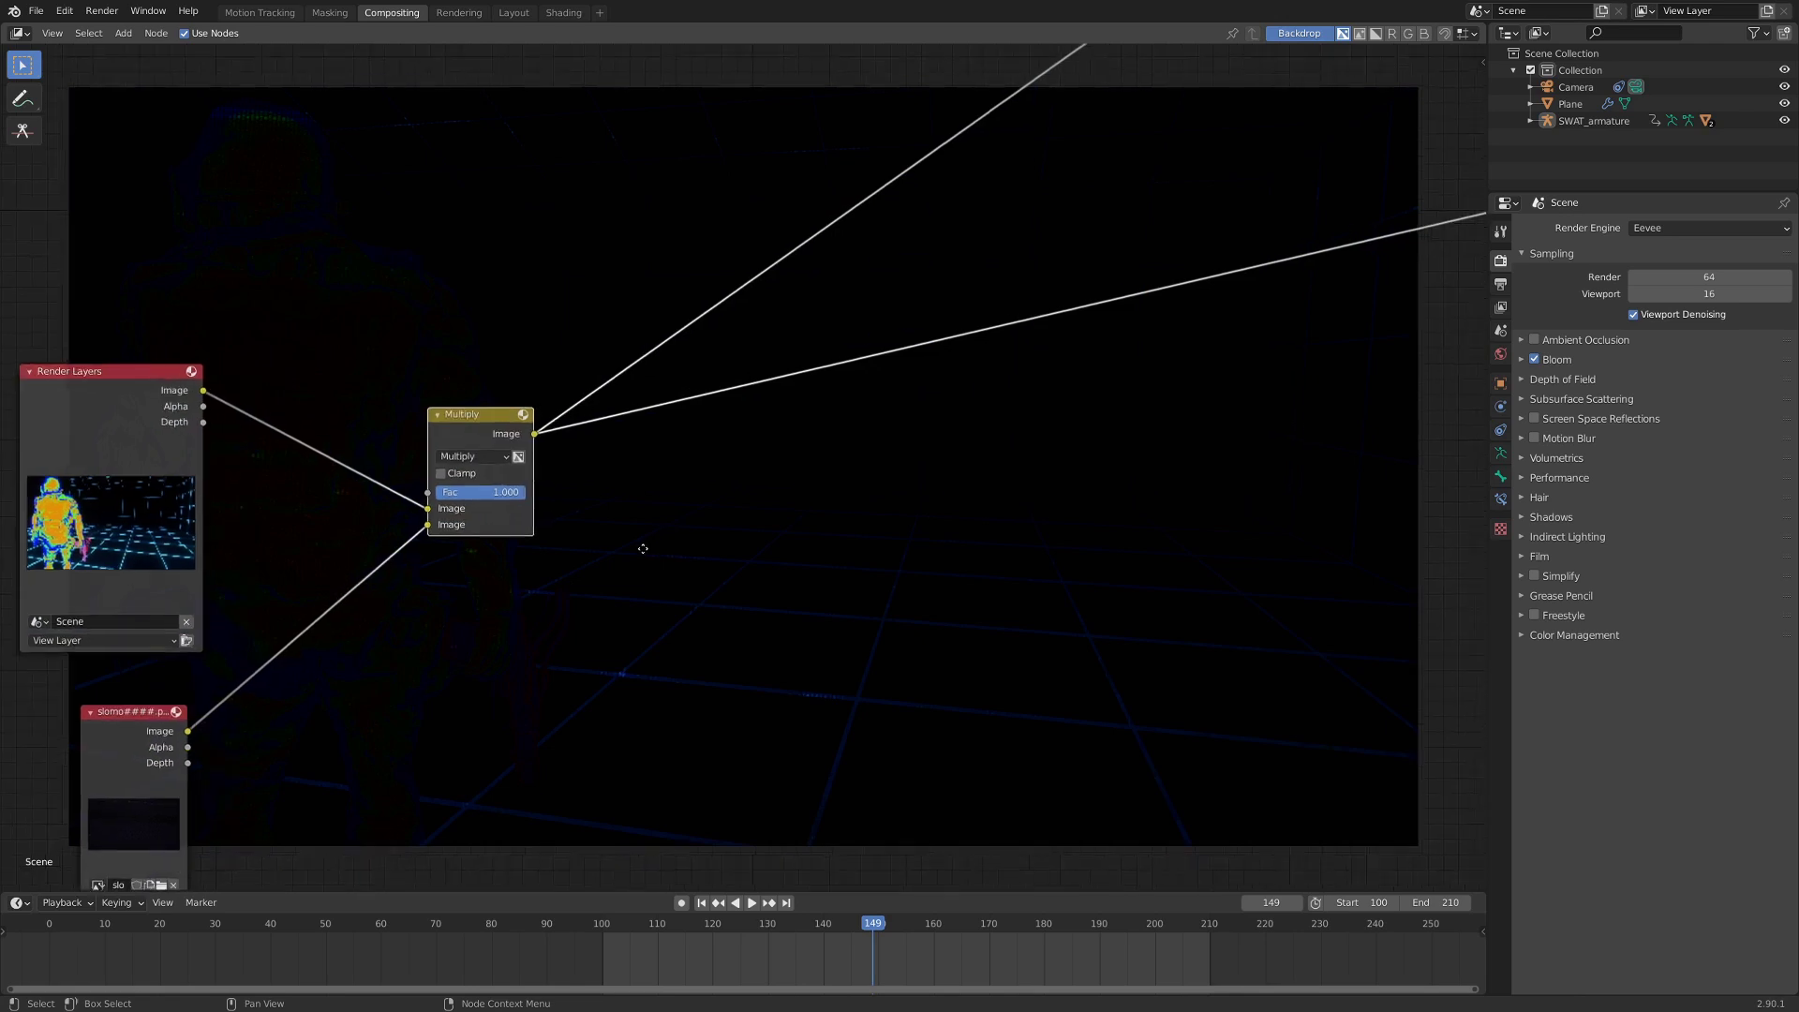
Insert an RGB Curves node on the link between the Multiply node and the Viewer.
scroll(642, 550, down, 3)
middle_drag(660, 555, 628, 649)
scroll(627, 649, up, 1)
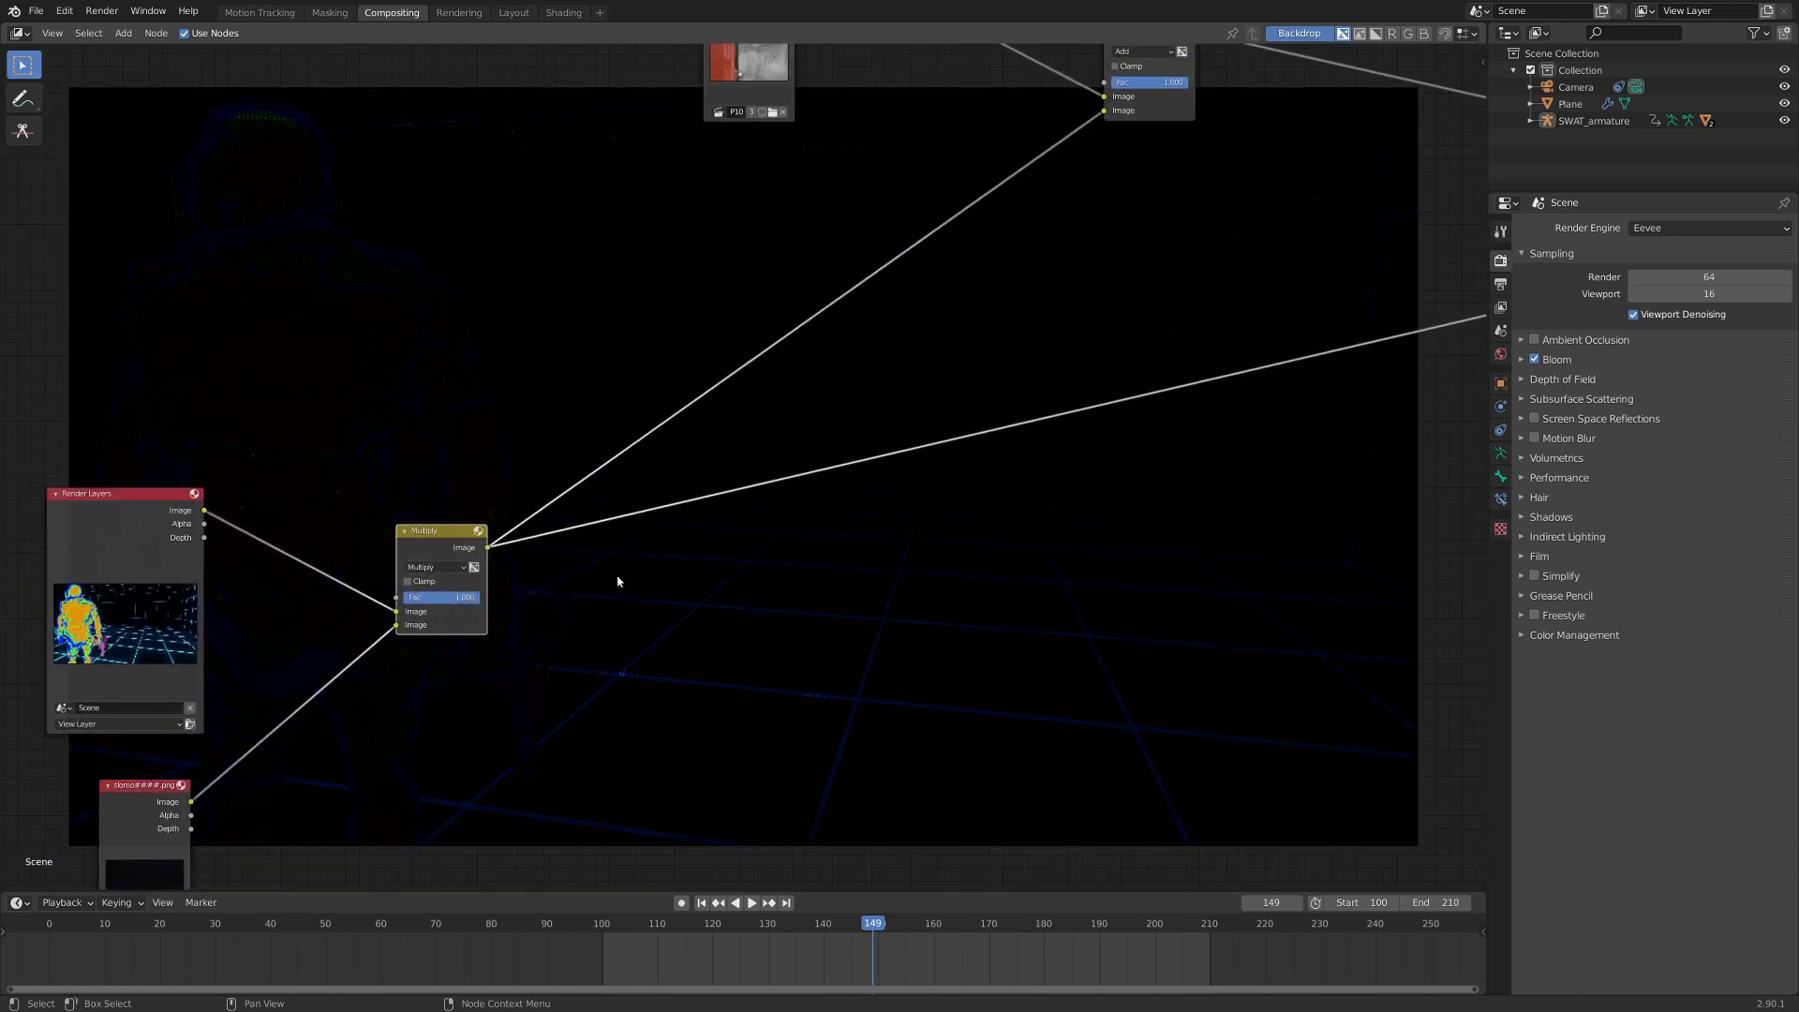
key(shift+a)
mouse_move(590, 565)
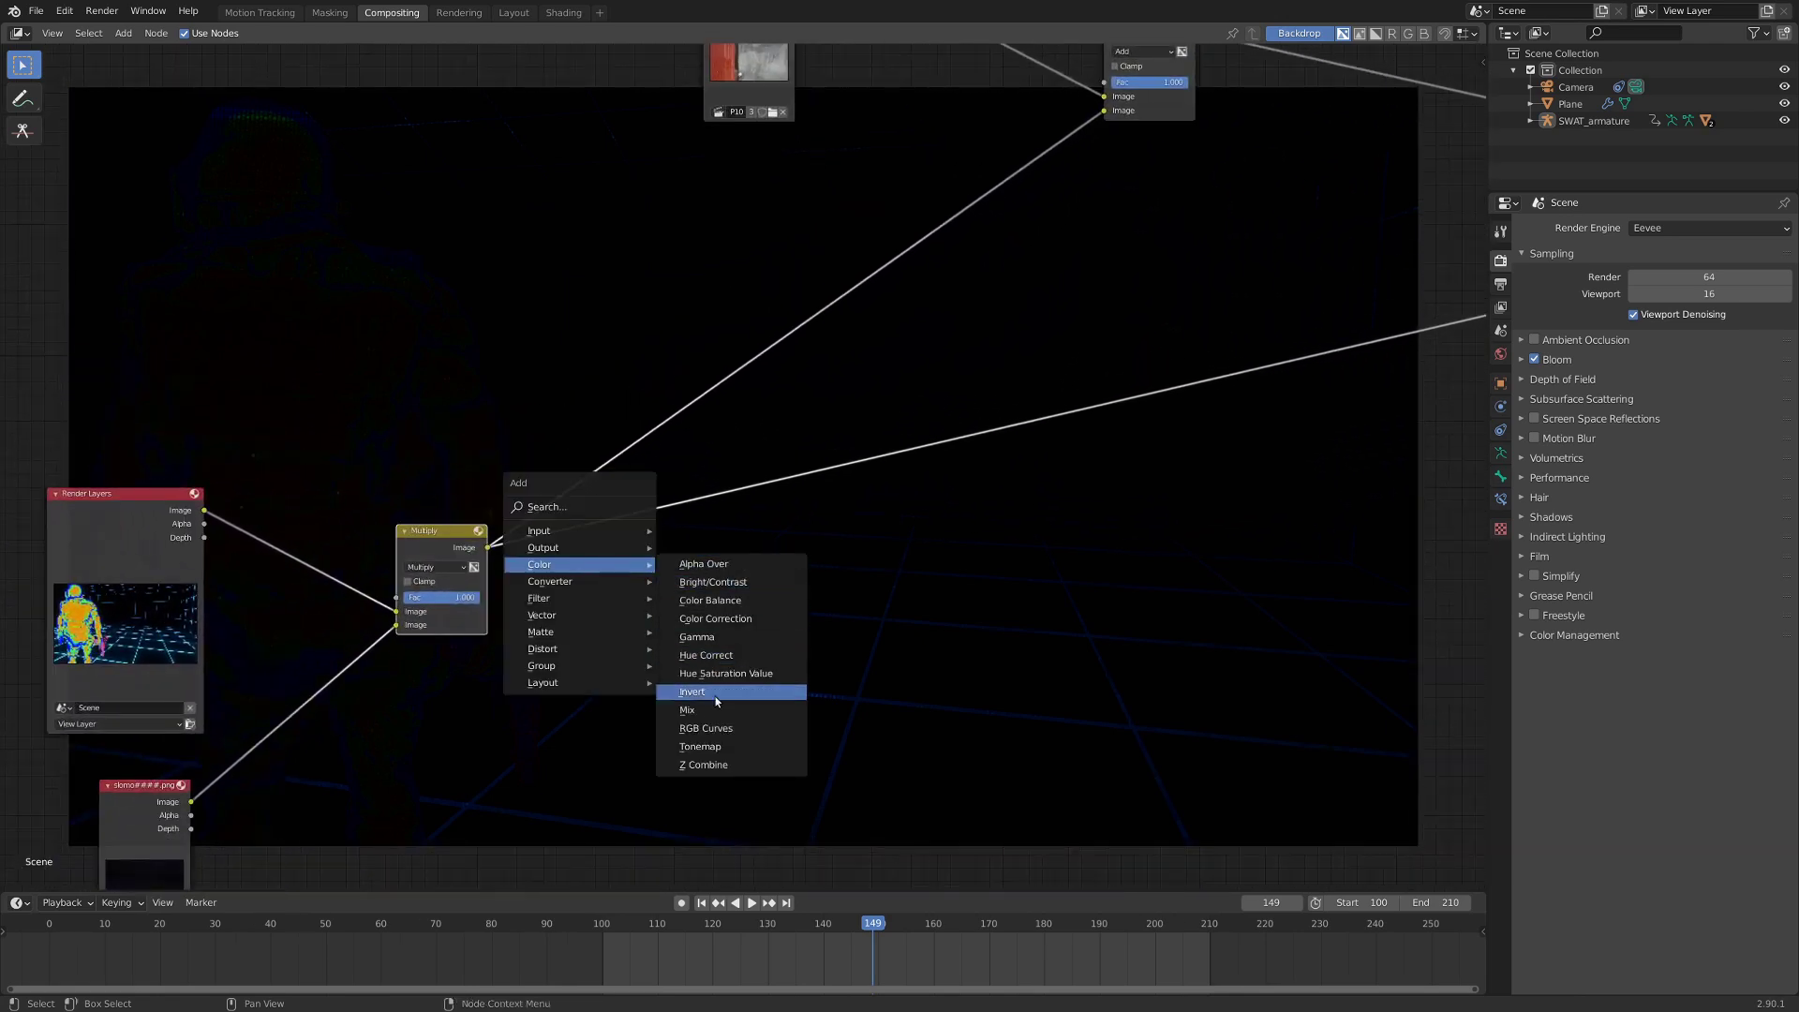
click(705, 728)
click(623, 481)
Shape the RGB Curves with a shadow point at about X 0.136, Y 0.5 and a highlight point at about X 0.818, Y 0.568.
scroll(544, 525, up, 2)
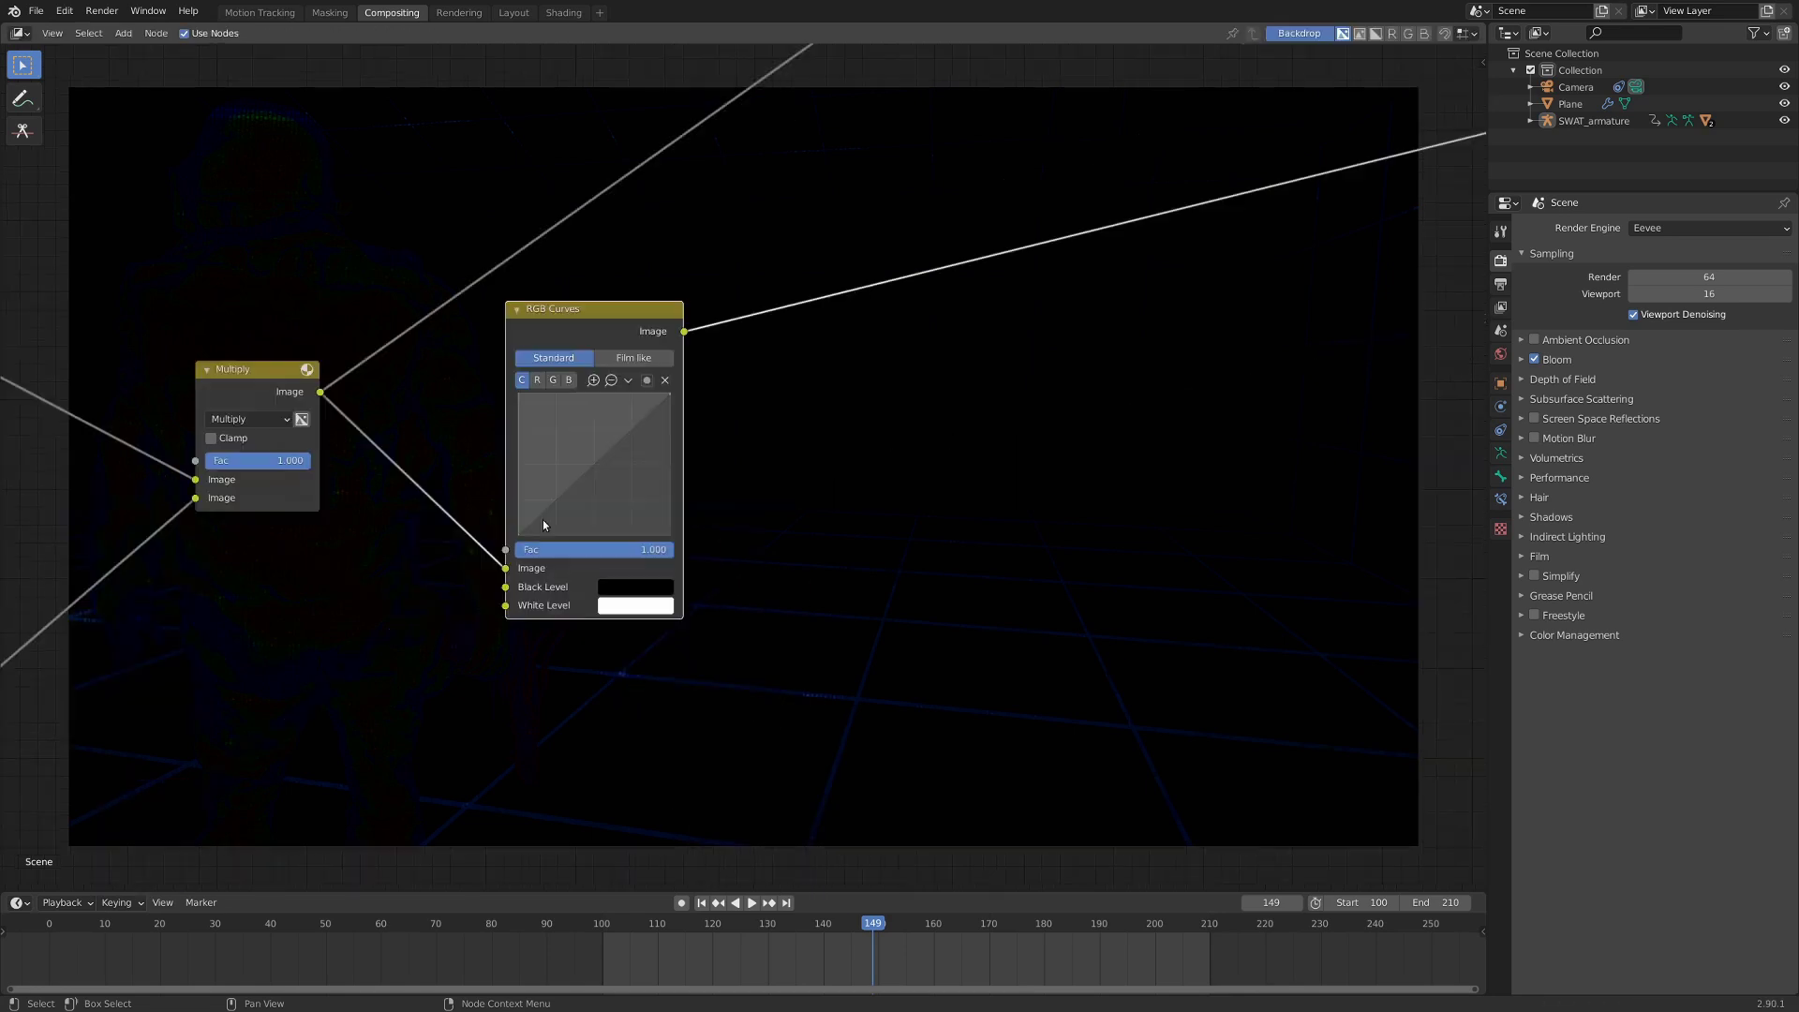
drag(539, 516, 536, 464)
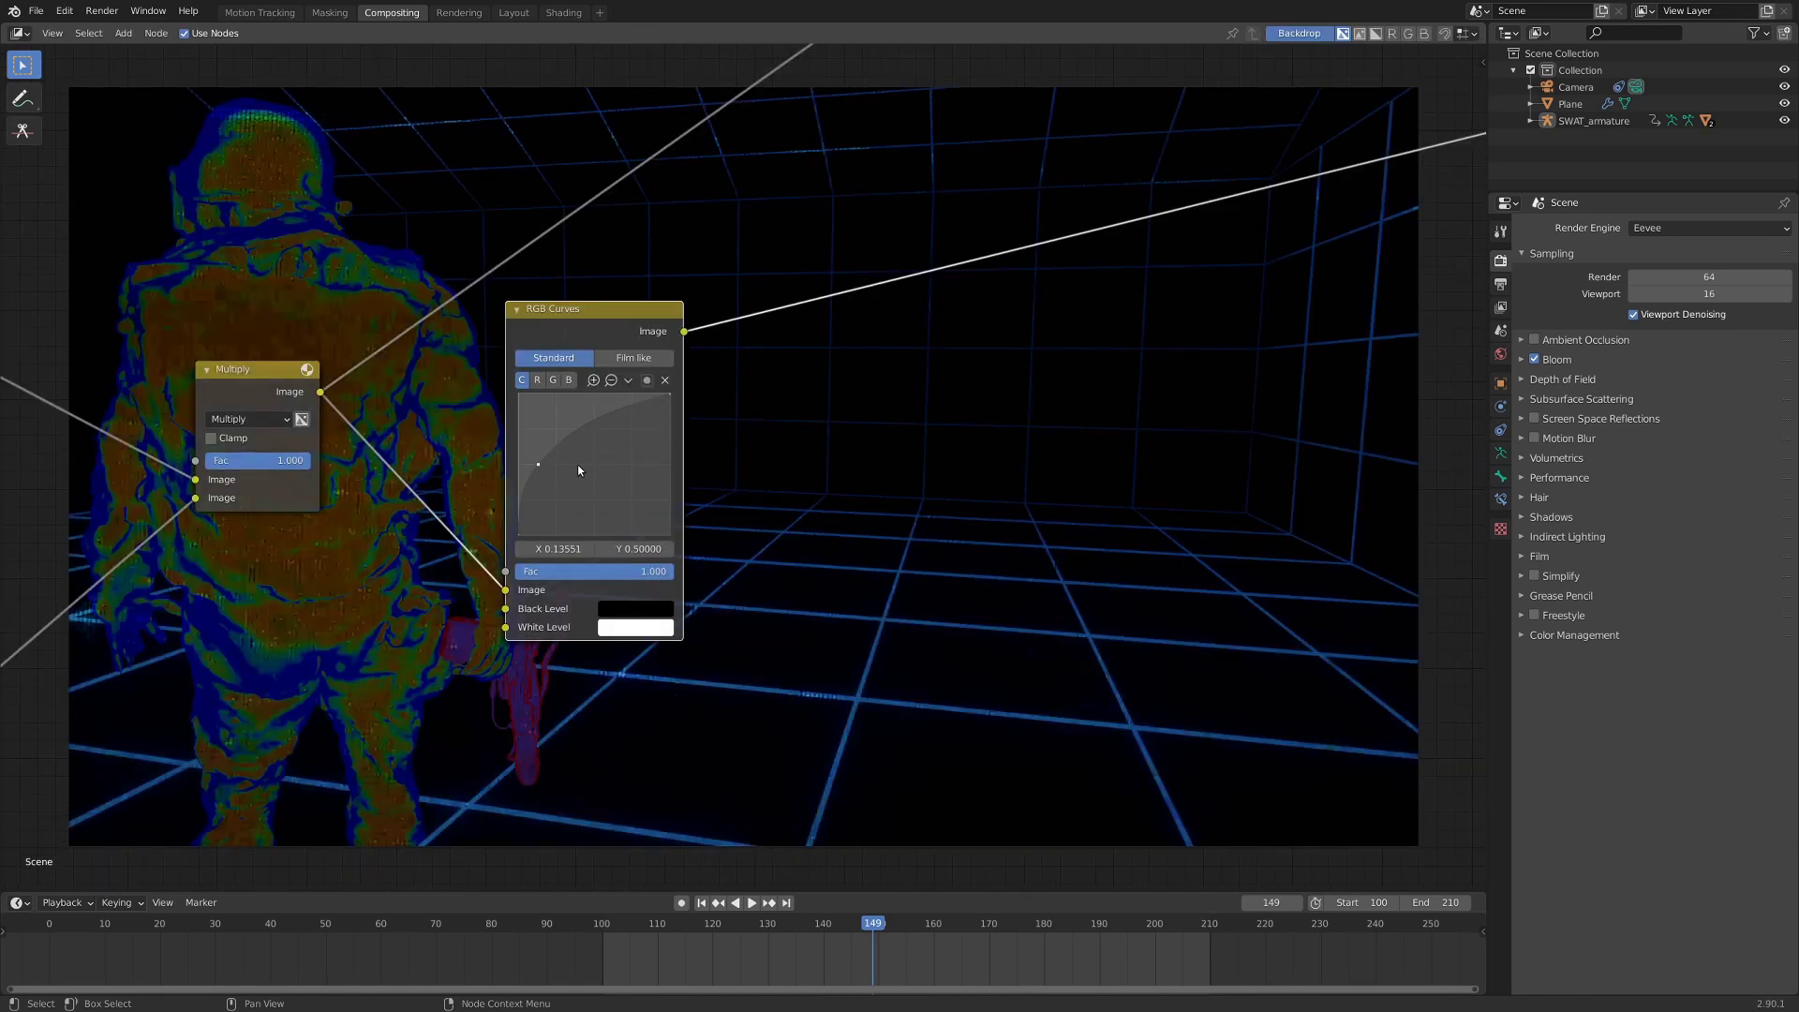
scroll(434, 375, up, 2)
middle_drag(434, 374, 197, 330)
drag(259, 353, 329, 405)
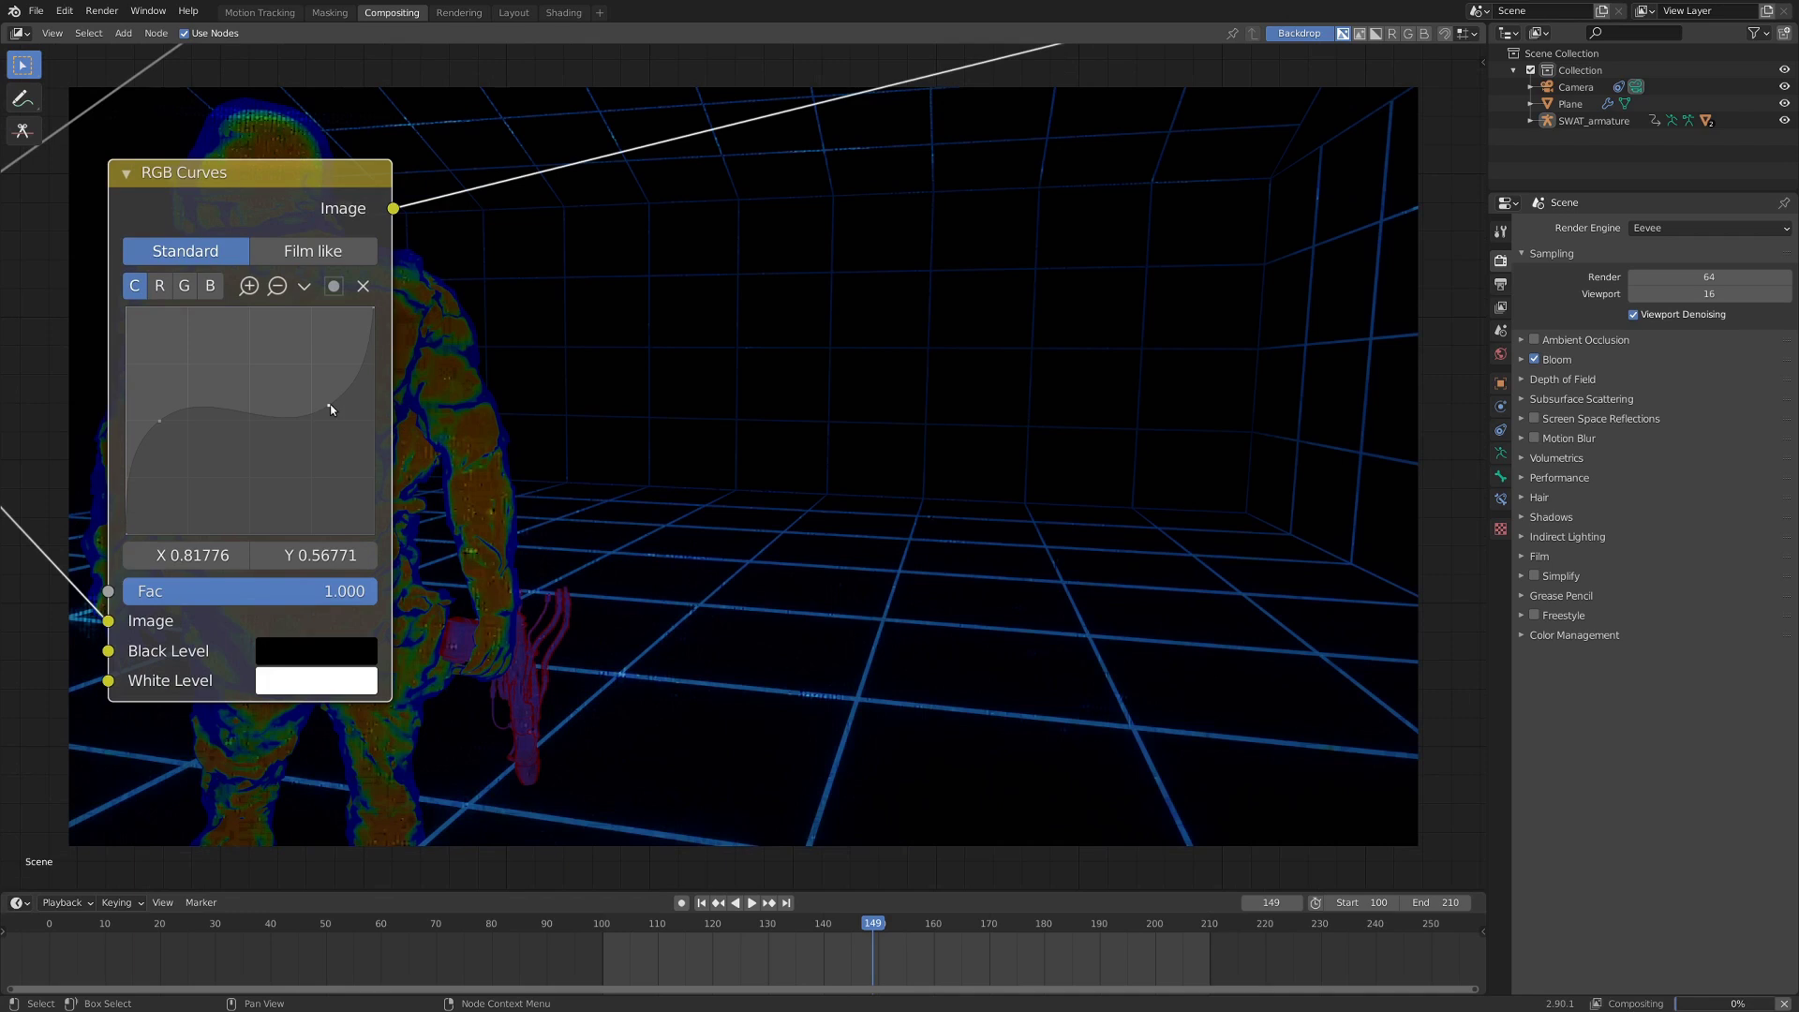
middle_drag(609, 478, 678, 623)
scroll(460, 527, down, 5)
alt+scroll(678, 623, down, 1)
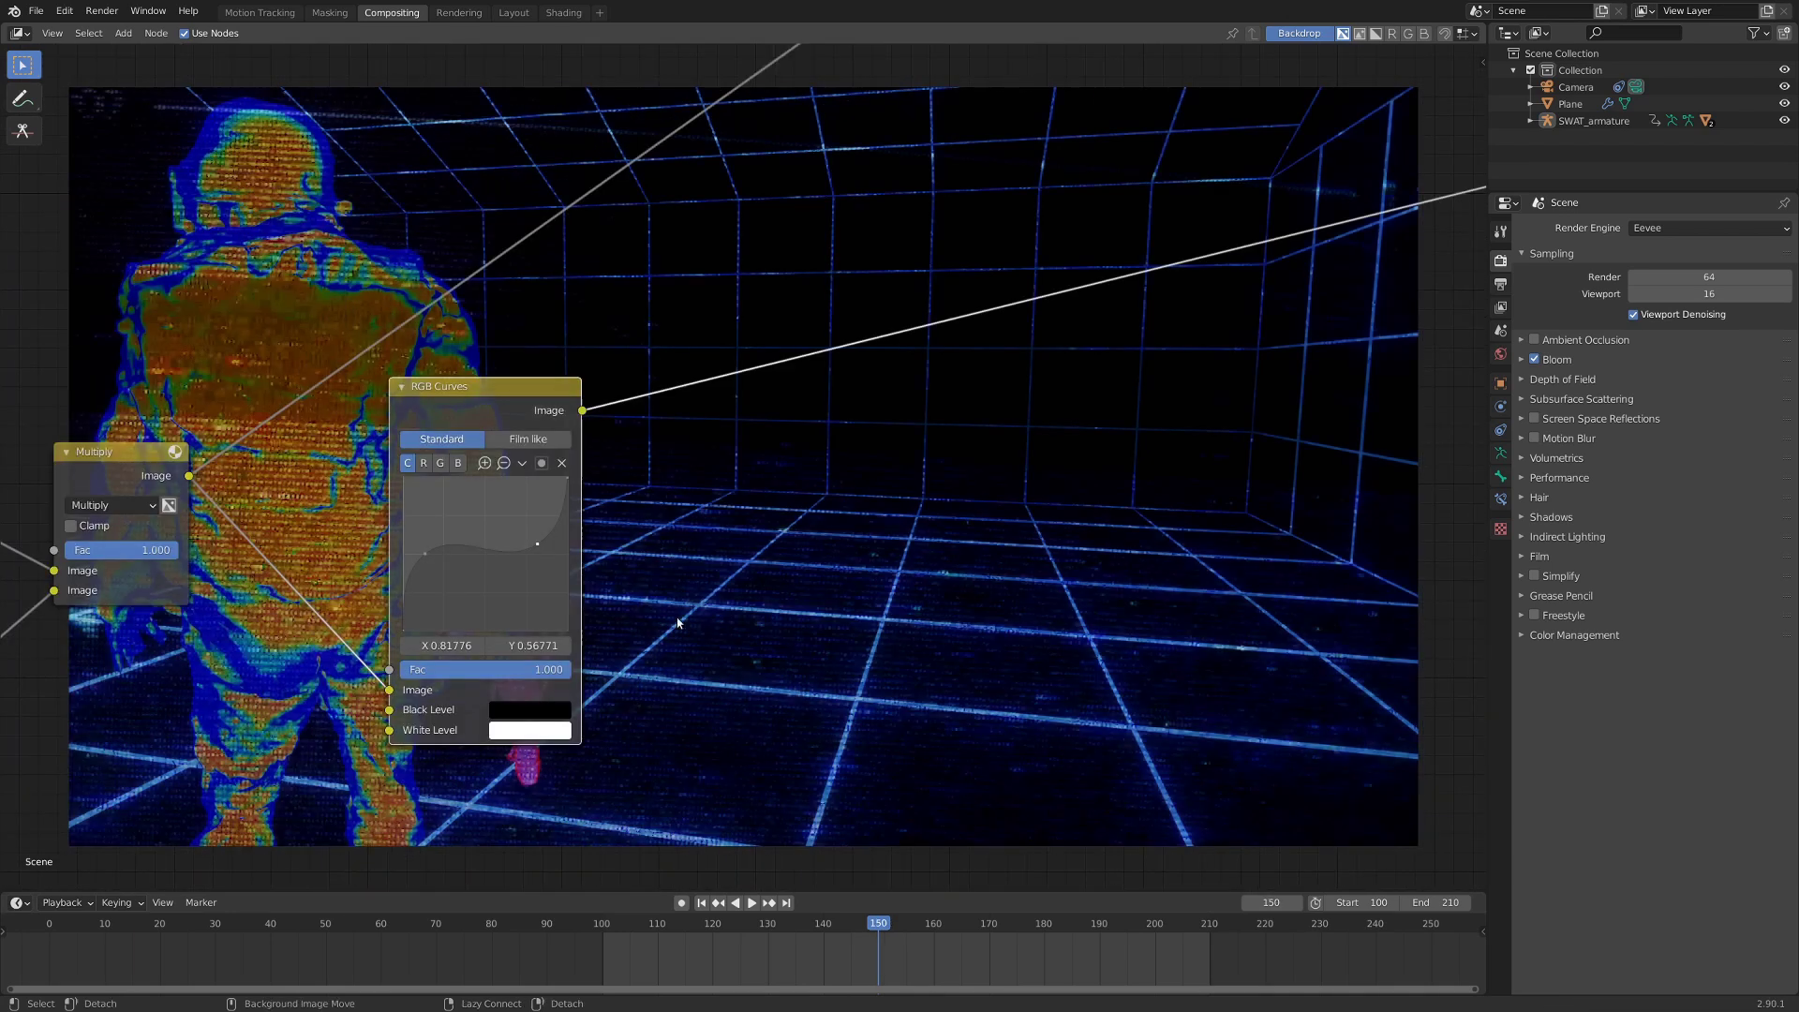
scroll(660, 588, down, 2)
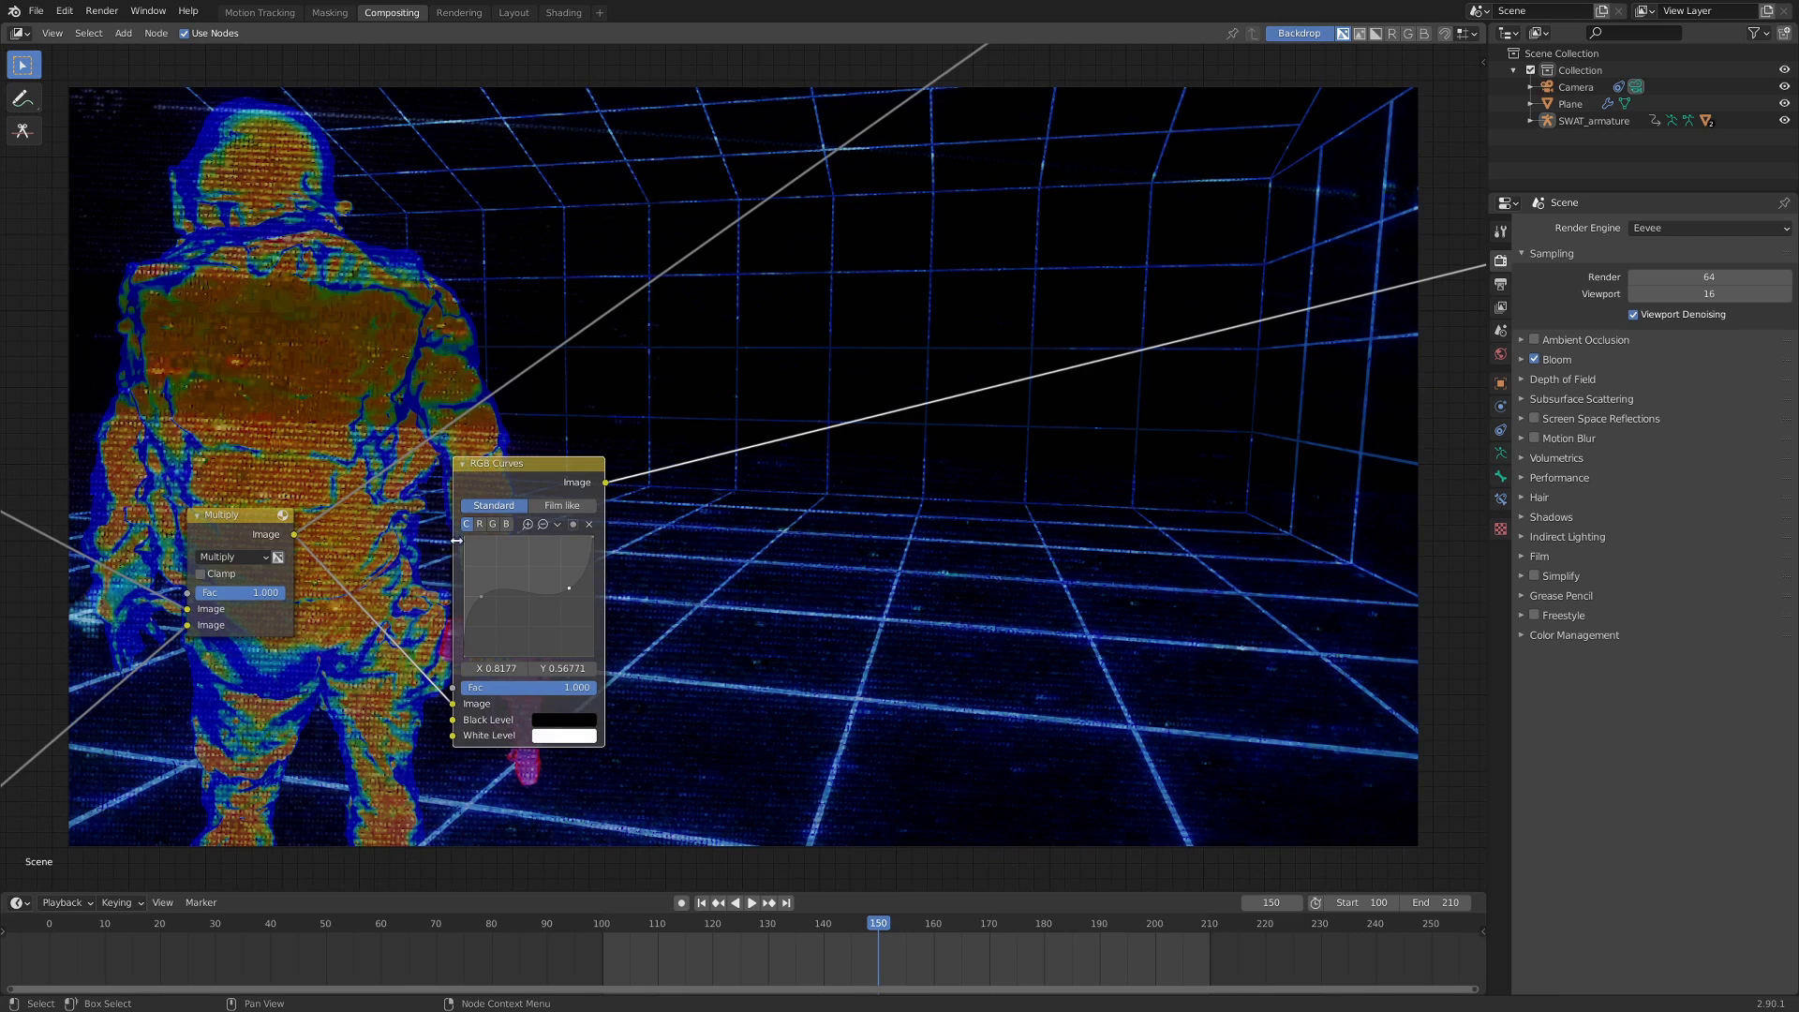
Shift the RGB Curves node slightly left and insert a duplicate of it on its link to the Viewer.
drag(456, 541, 435, 541)
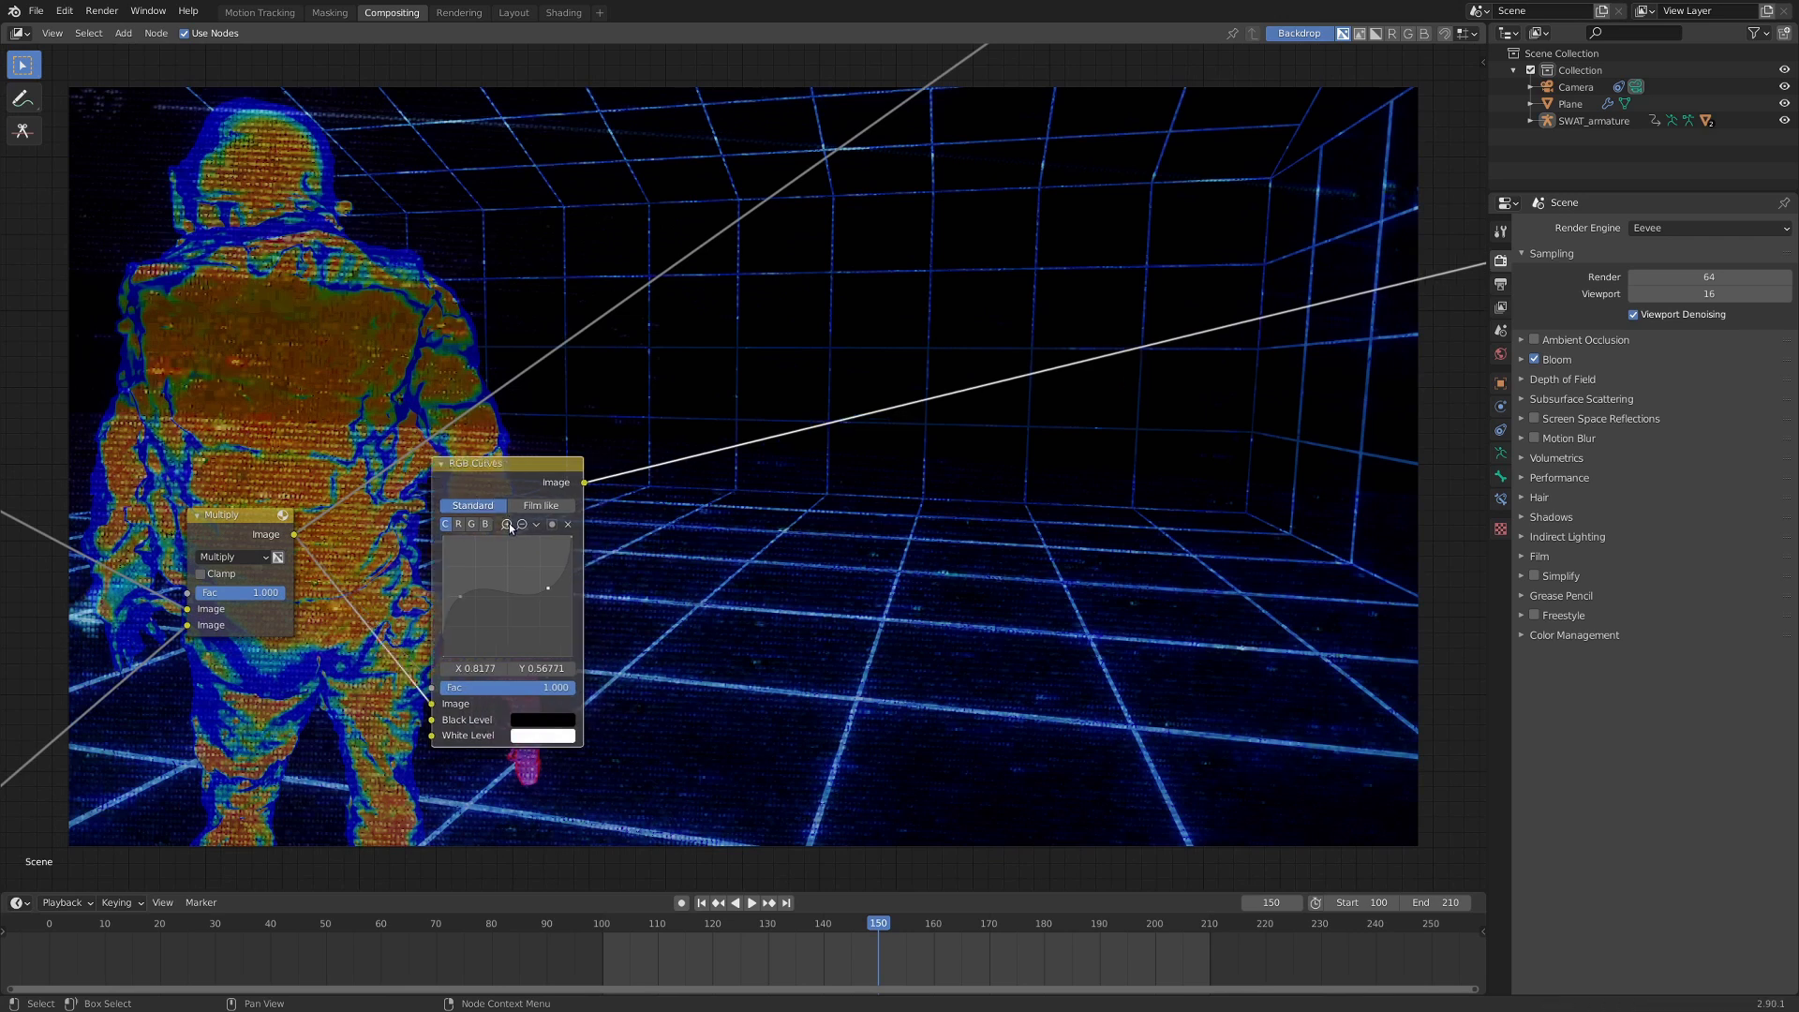
key(shift+d)
click(690, 476)
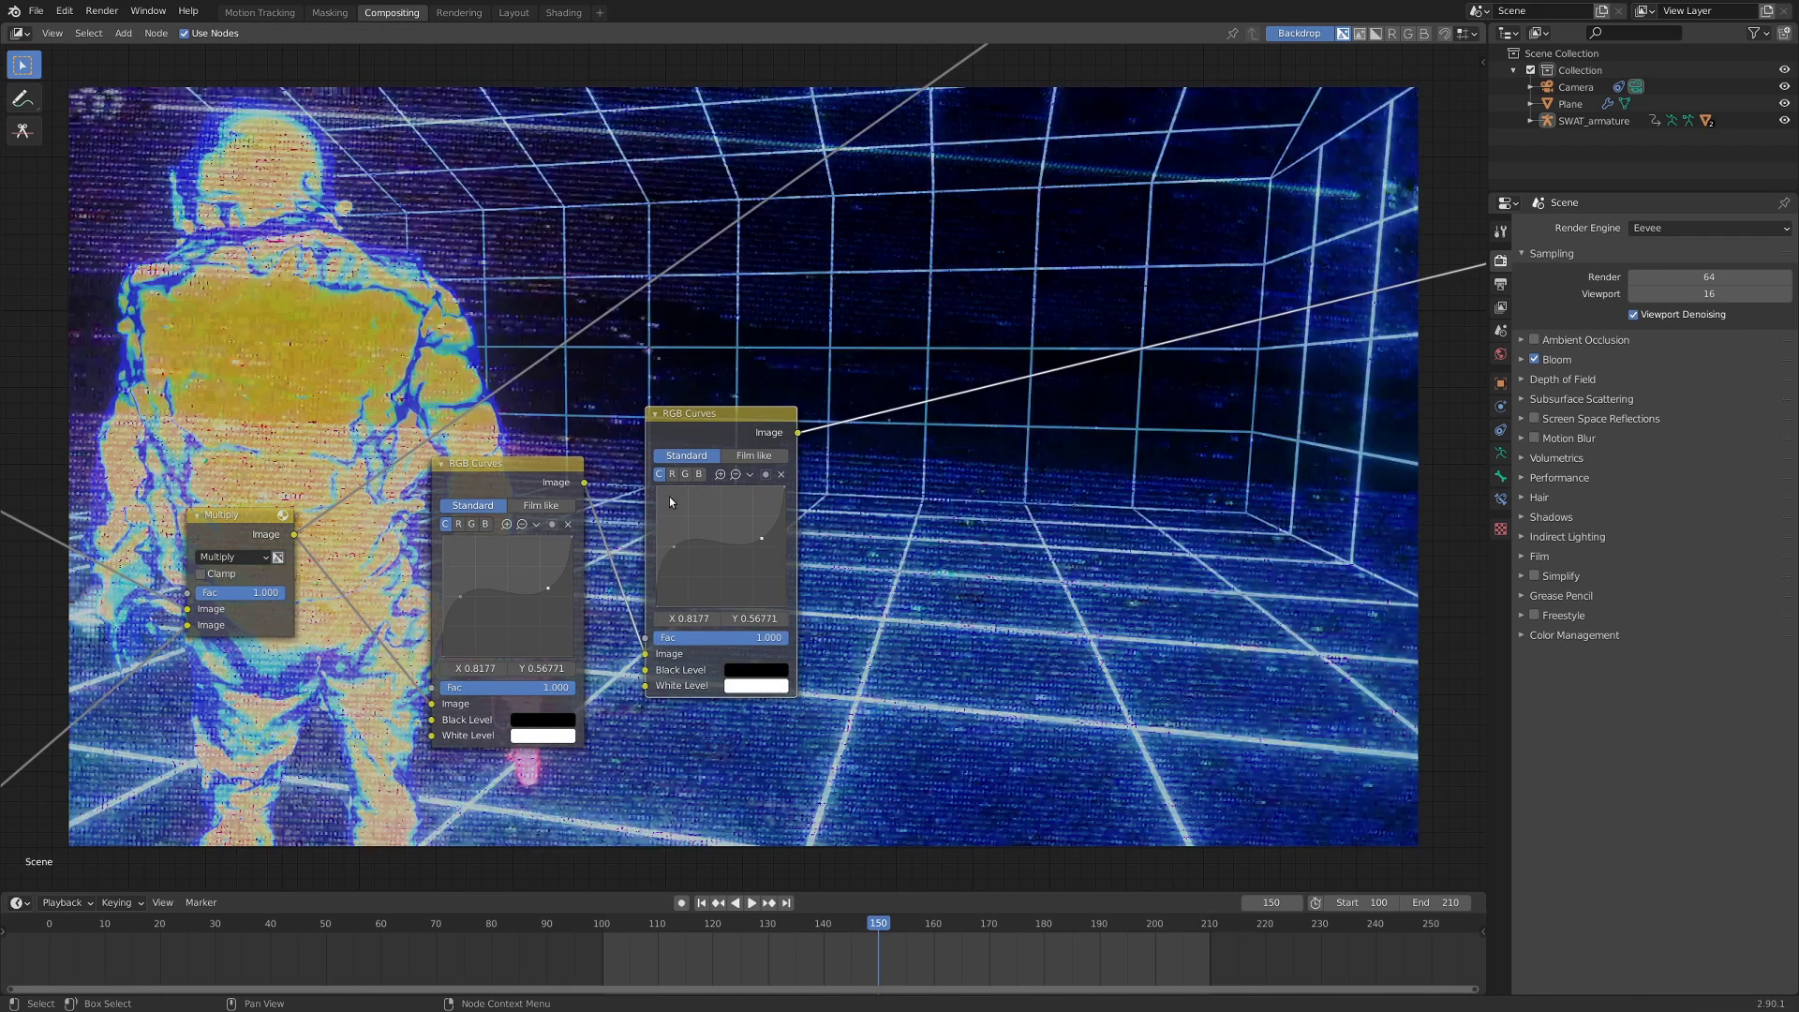
scroll(698, 480, down, 4)
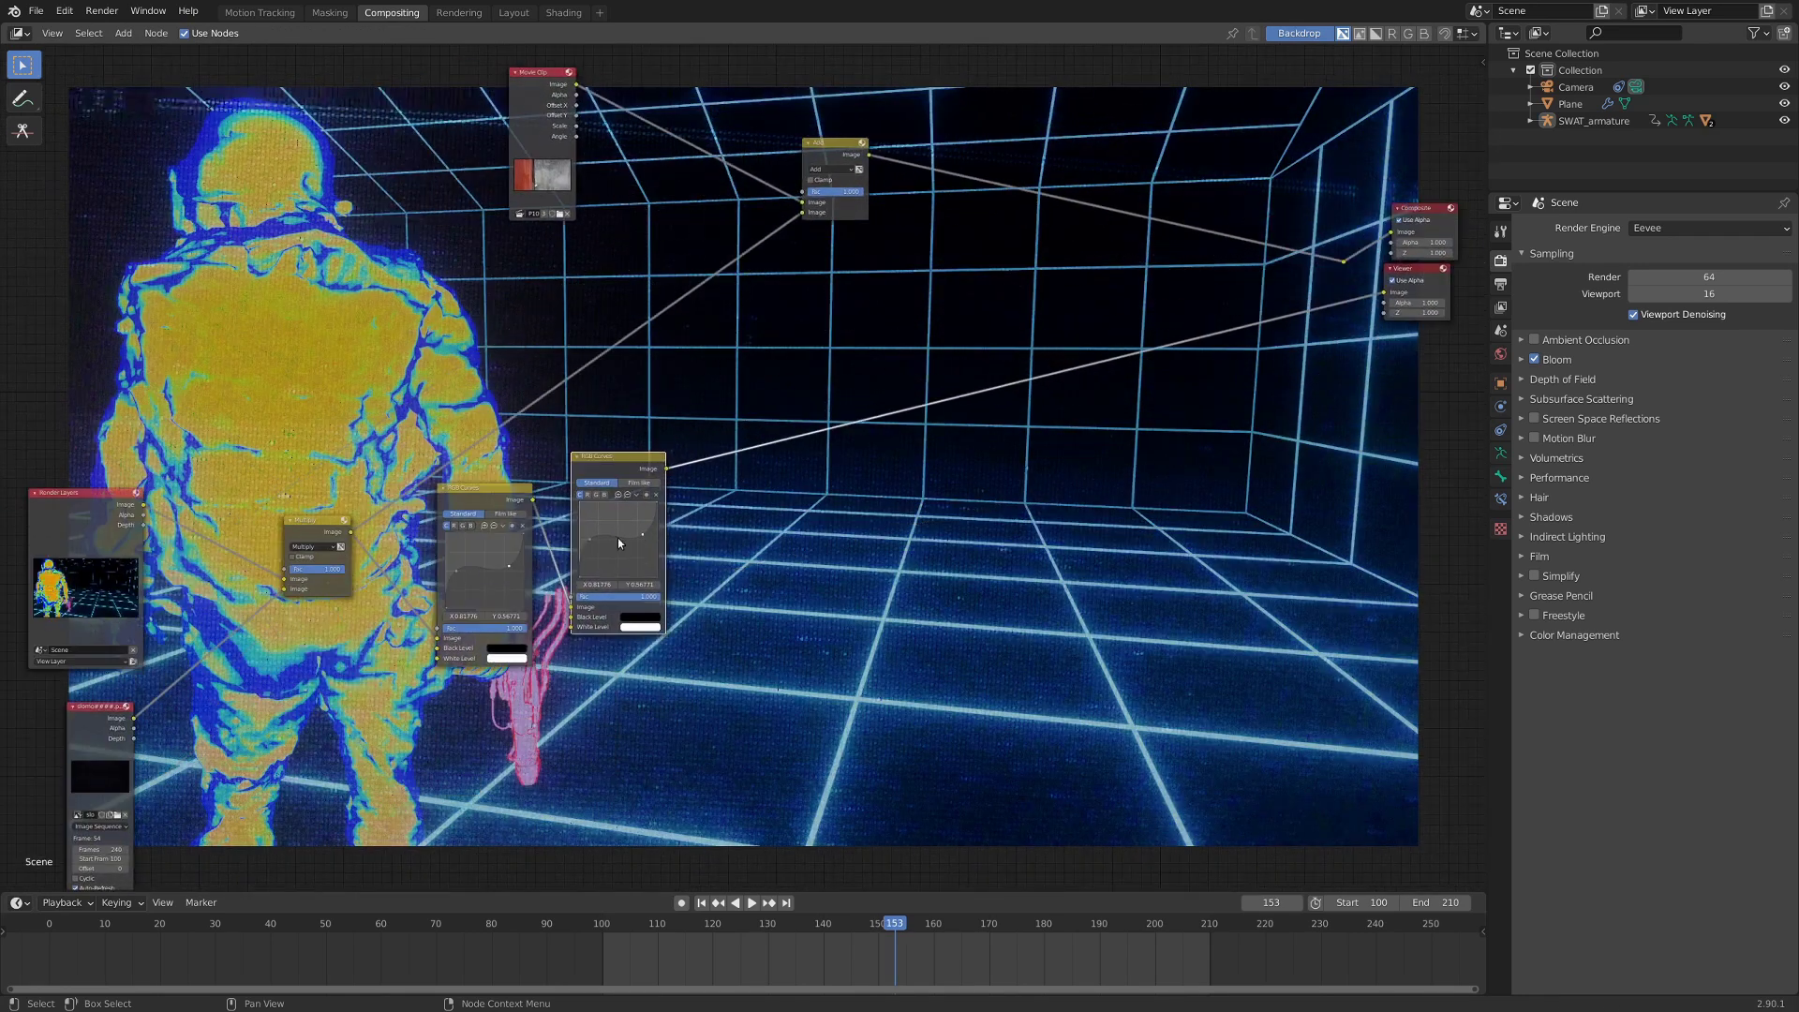
Connect the second RGB Curves output to the Add node's second Image input and preview the Add result through the Viewer.
scroll(739, 622, down, 5)
middle_drag(774, 182, 694, 337)
scroll(694, 338, up, 10)
drag(678, 337, 743, 400)
scroll(506, 777, up, 3)
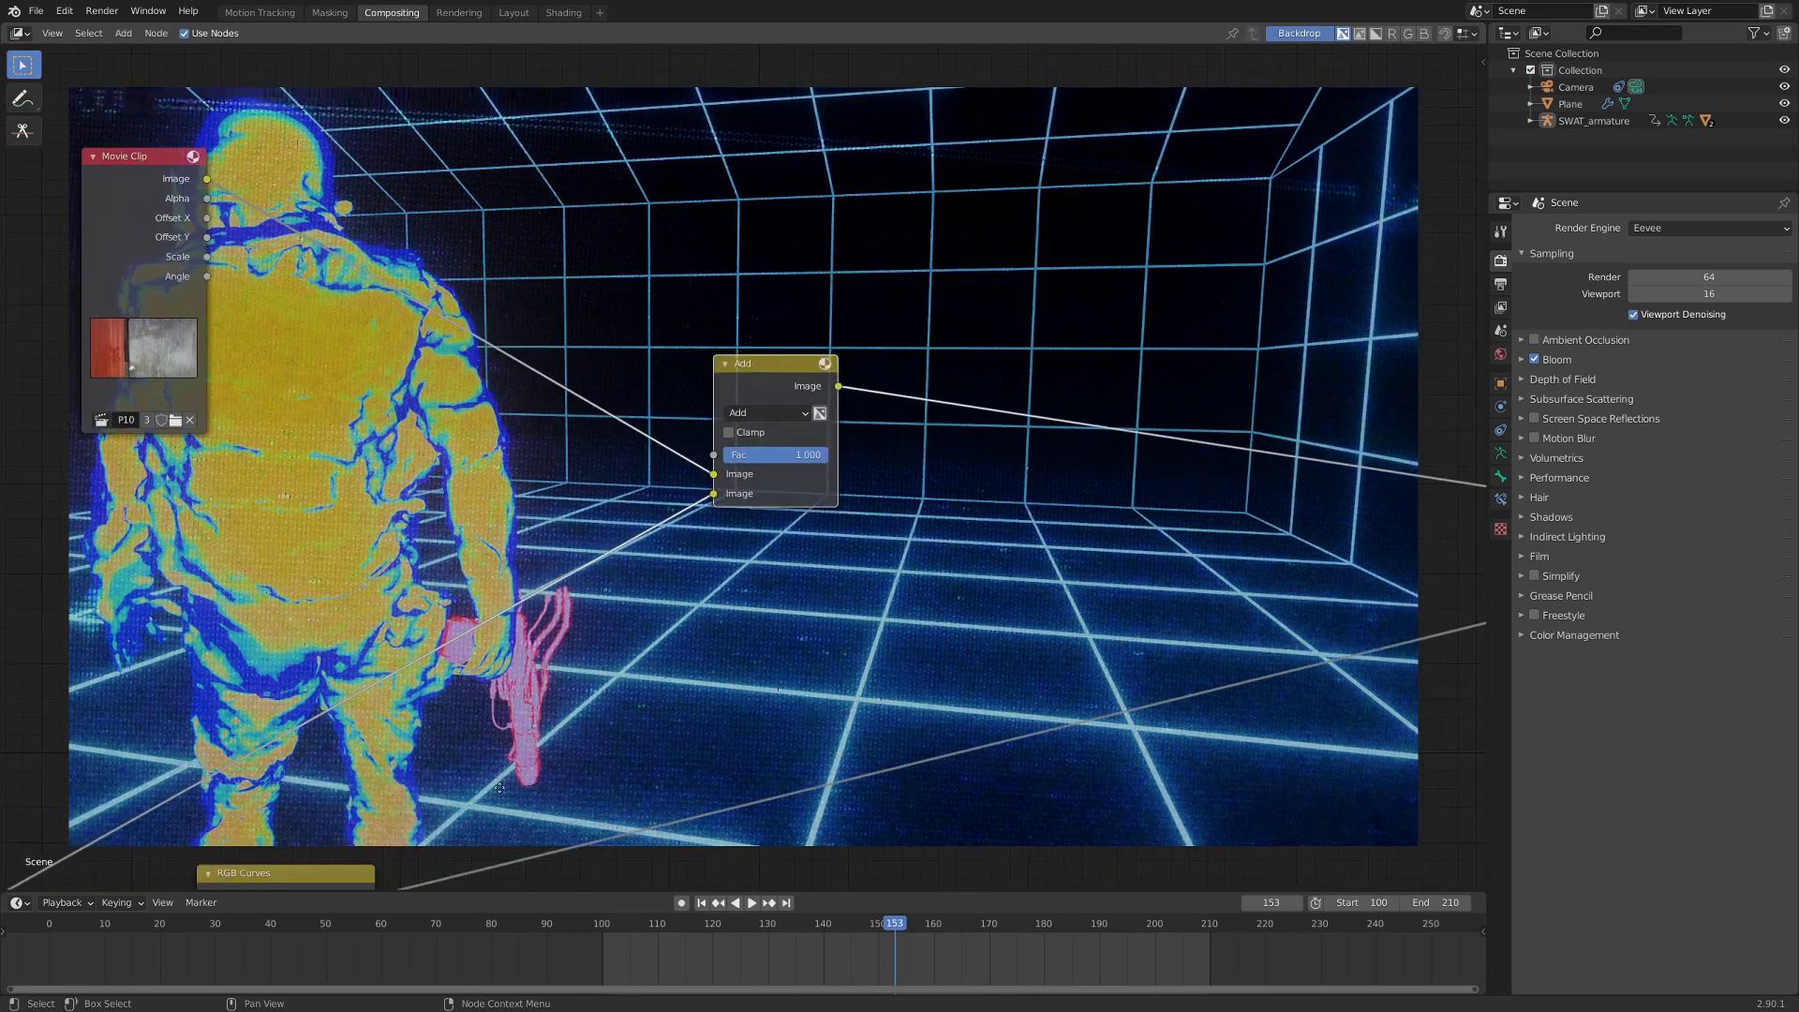
middle_drag(496, 801, 635, 397)
drag(515, 491, 854, 89)
scroll(857, 107, down, 3)
middle_drag(856, 109, 644, 373)
ctrl+shift+click(651, 355)
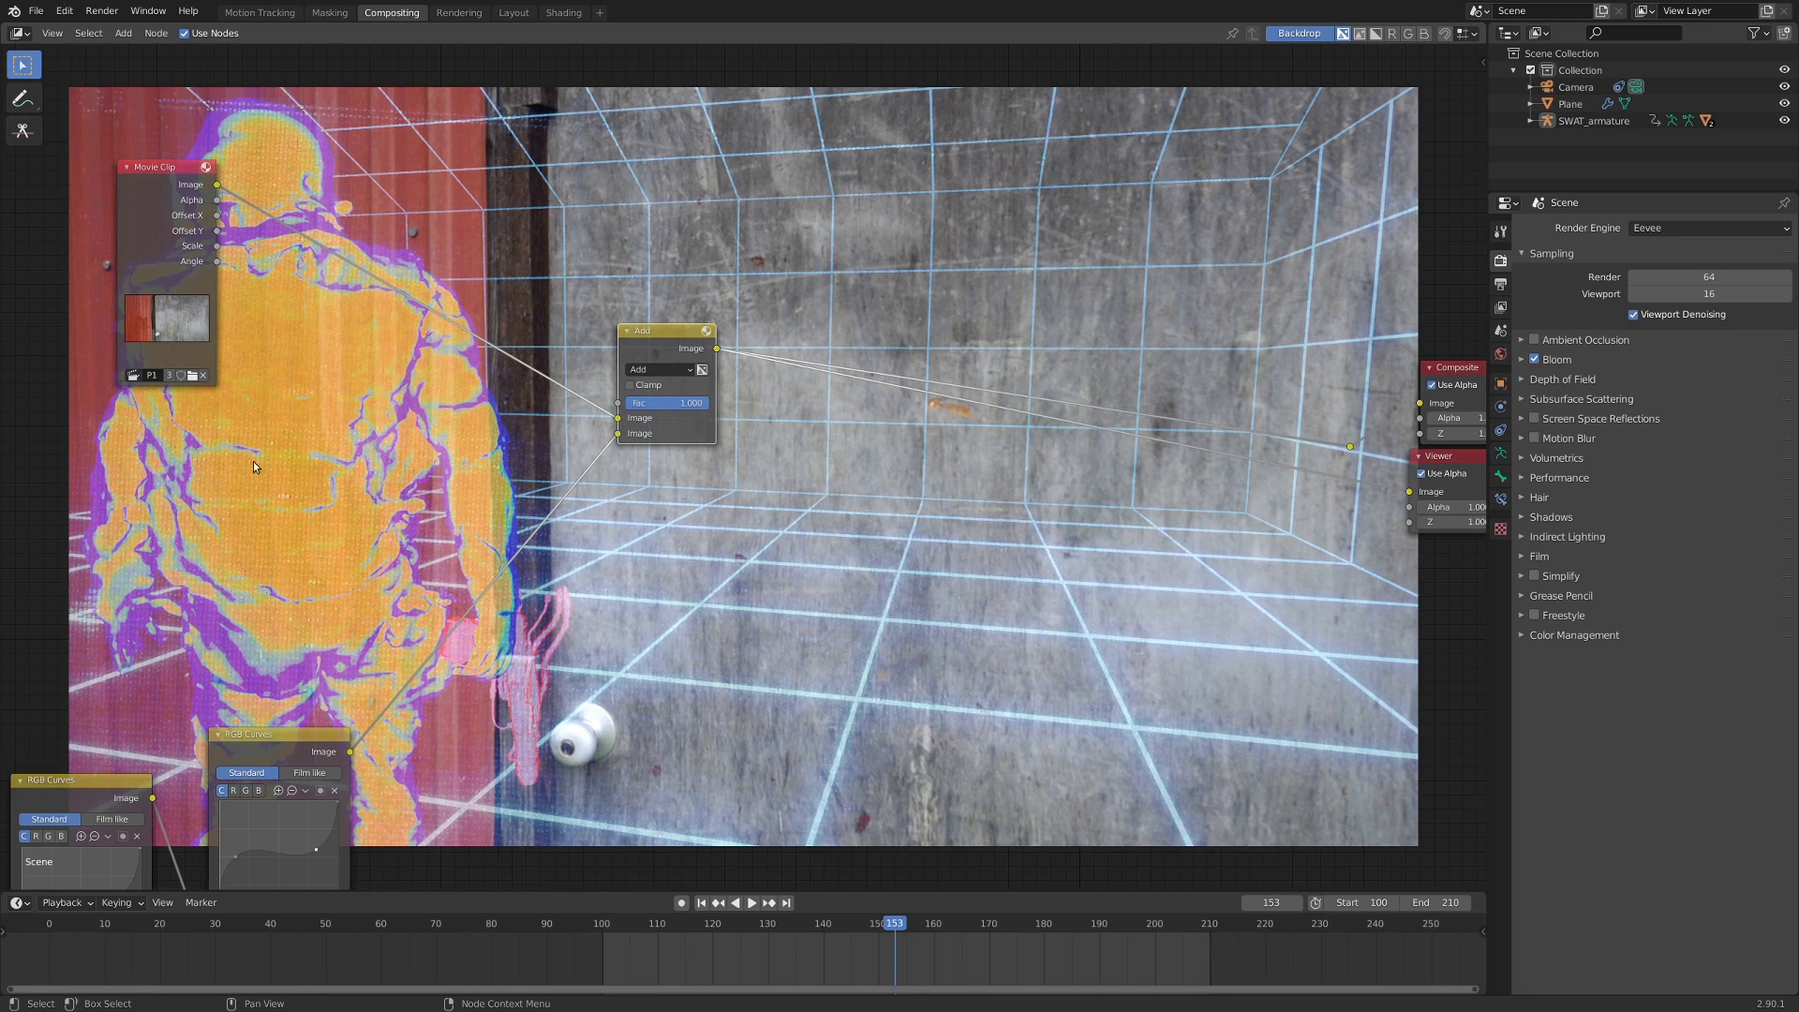
Nudge the Add node up and to the left, and set its Fac to 2.
middle_drag(253, 461, 461, 678)
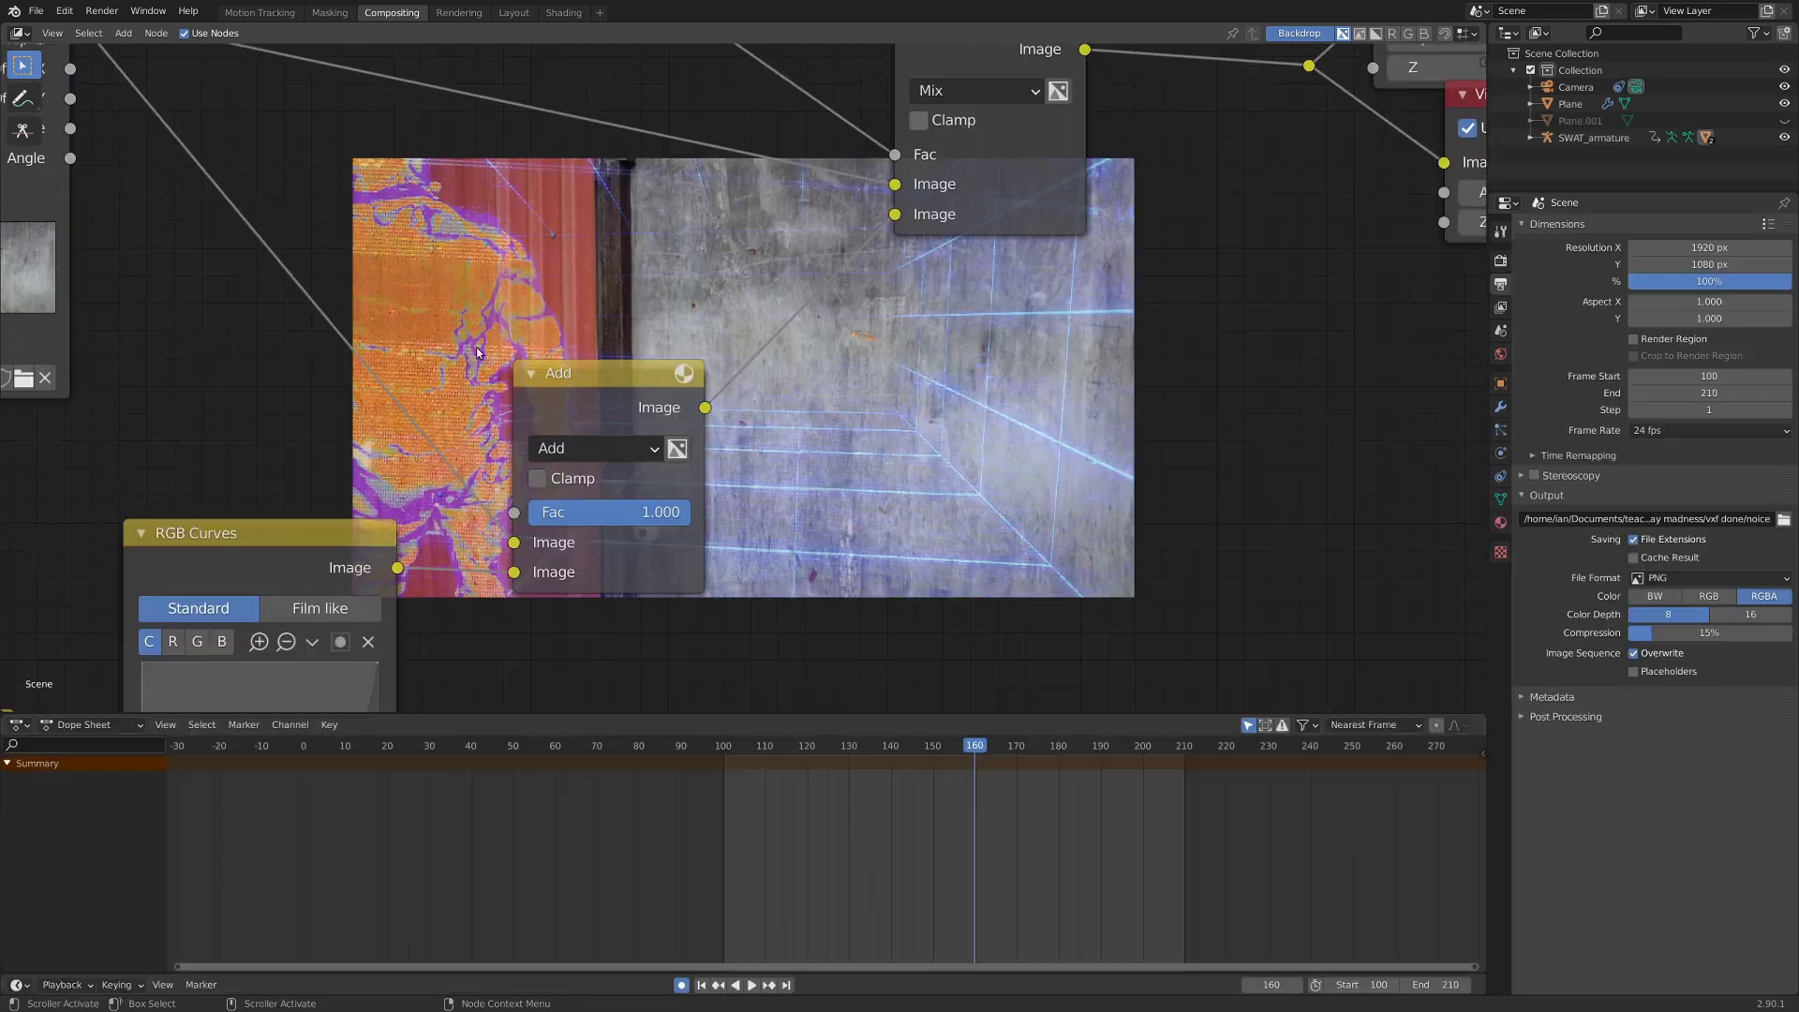
drag(530, 384, 505, 355)
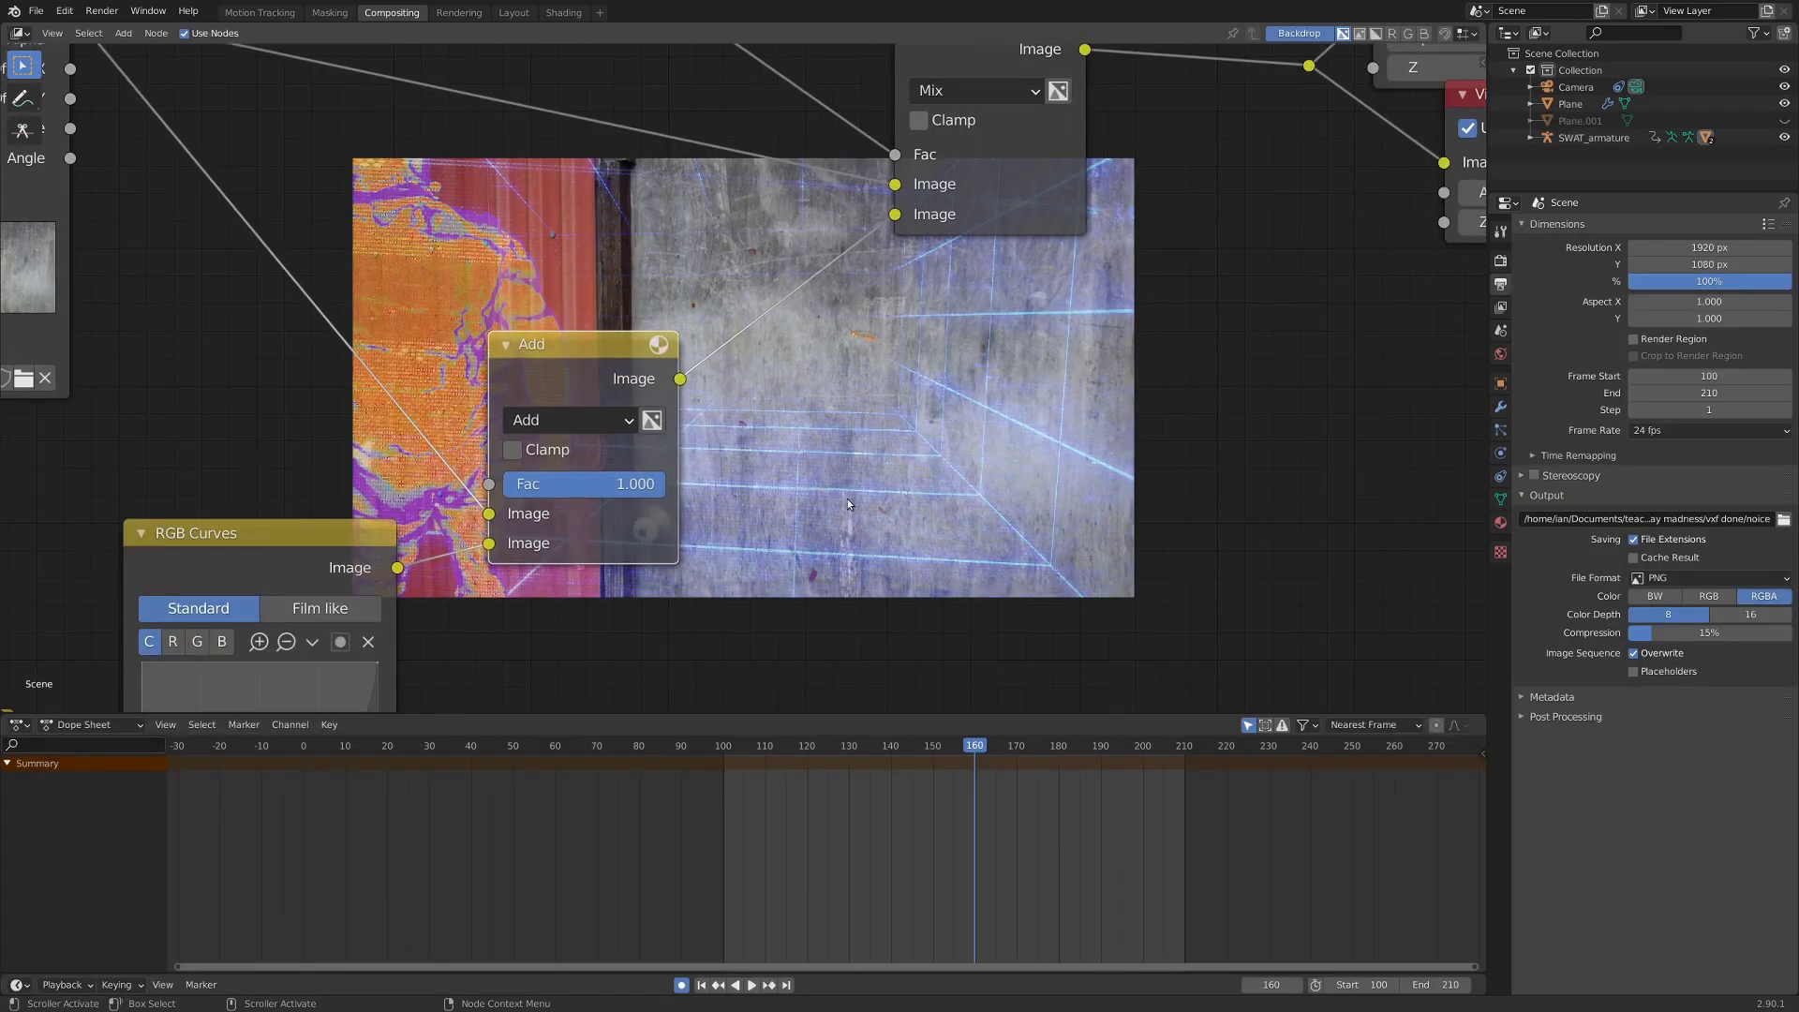
scroll(1023, 503, up, 1)
middle_drag(1023, 503, 952, 486)
scroll(539, 414, down, 1)
scroll(868, 490, down, 1)
scroll(681, 466, up, 5)
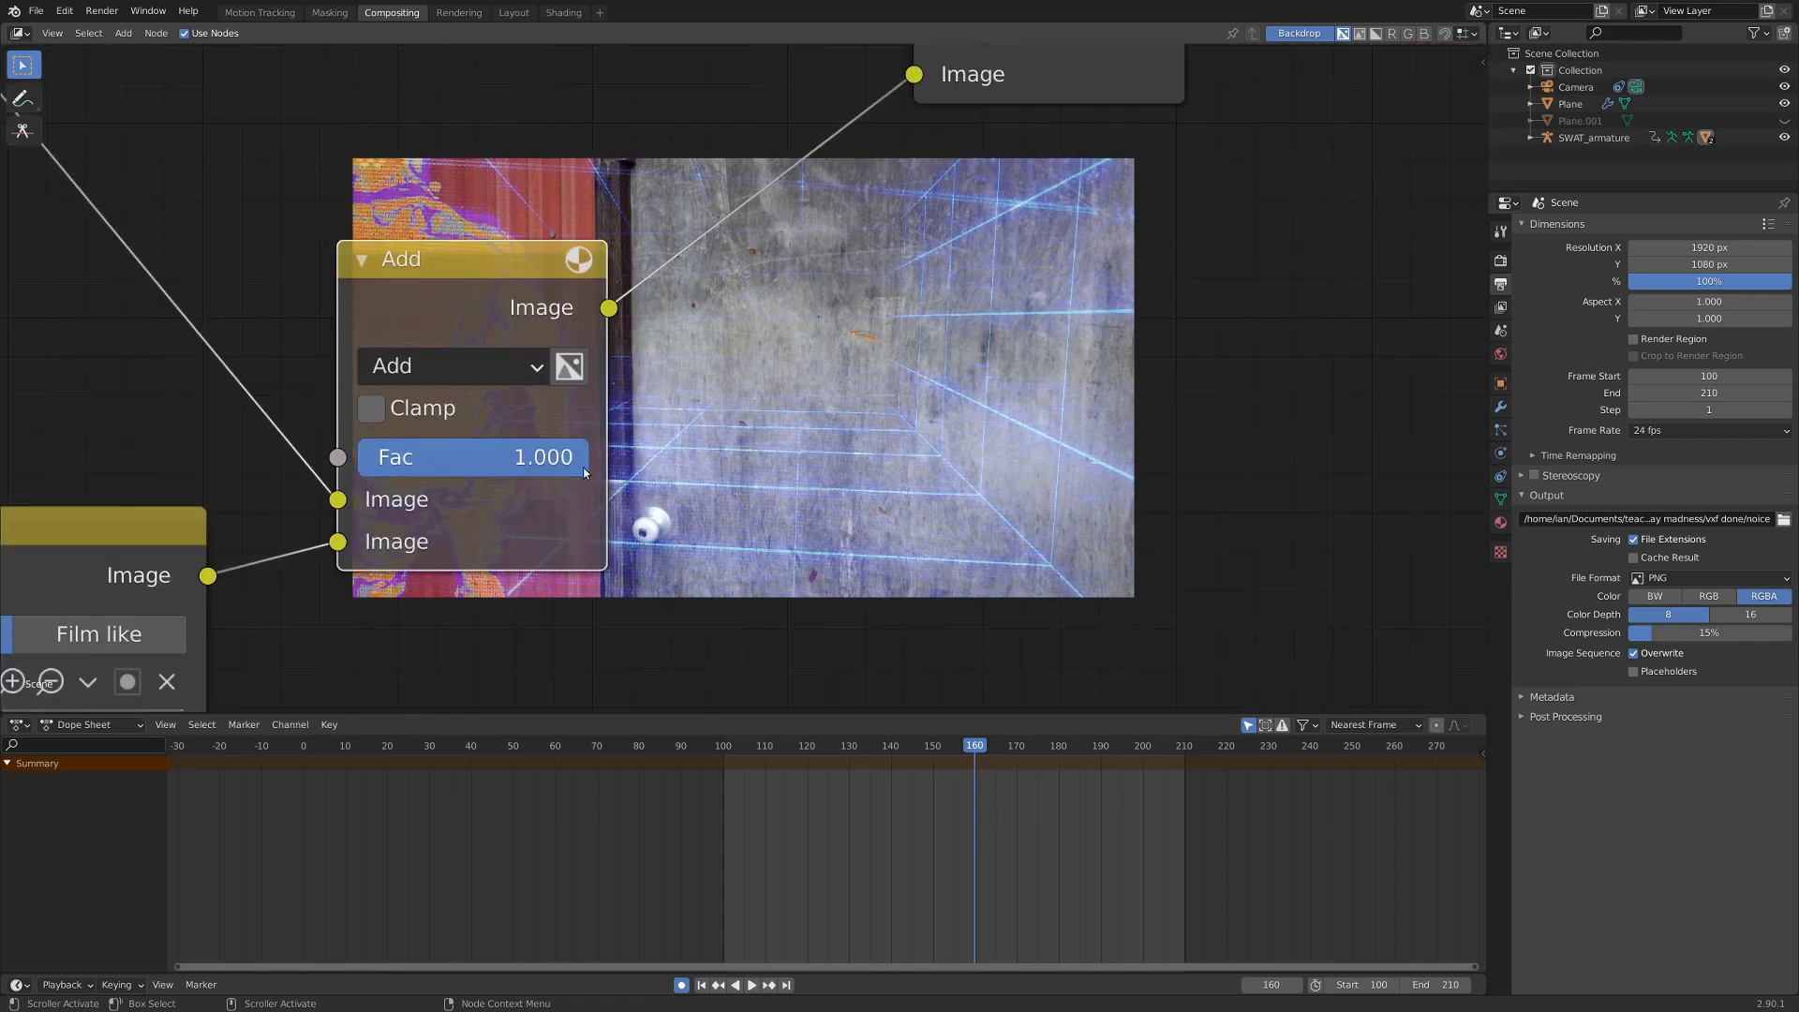
drag(583, 467, 478, 457)
right_click(479, 457)
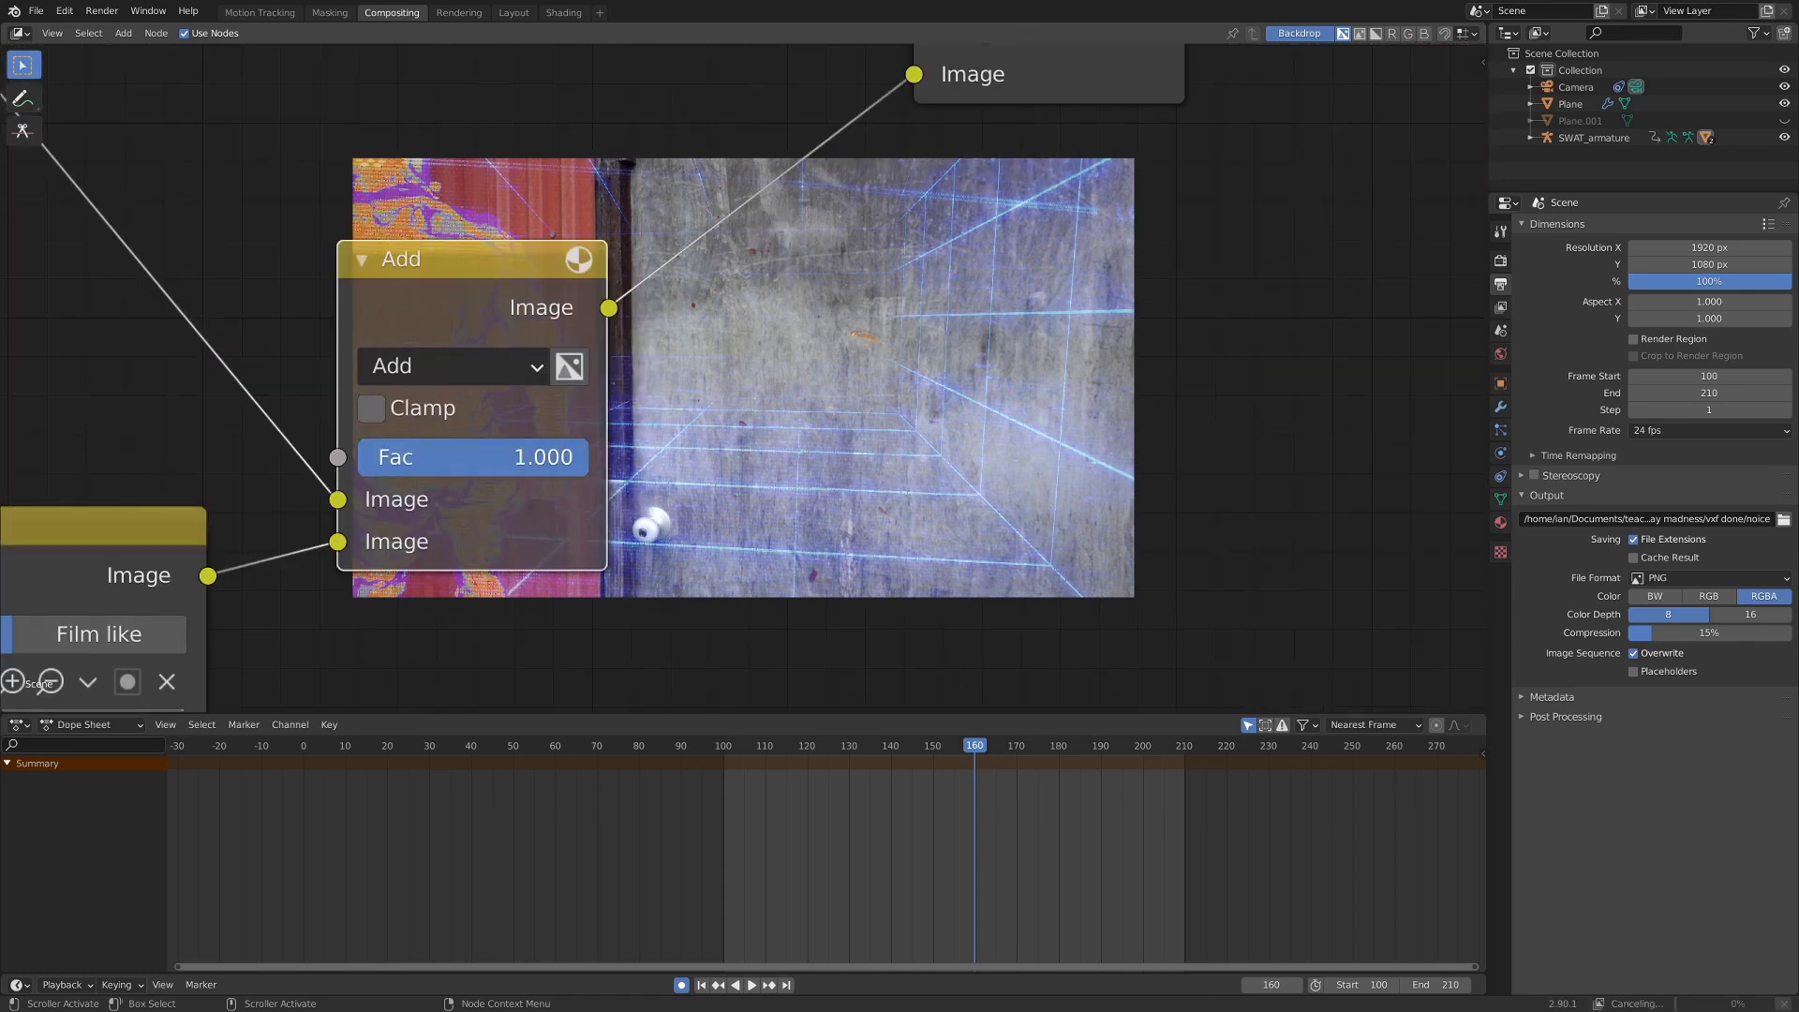
click(508, 465)
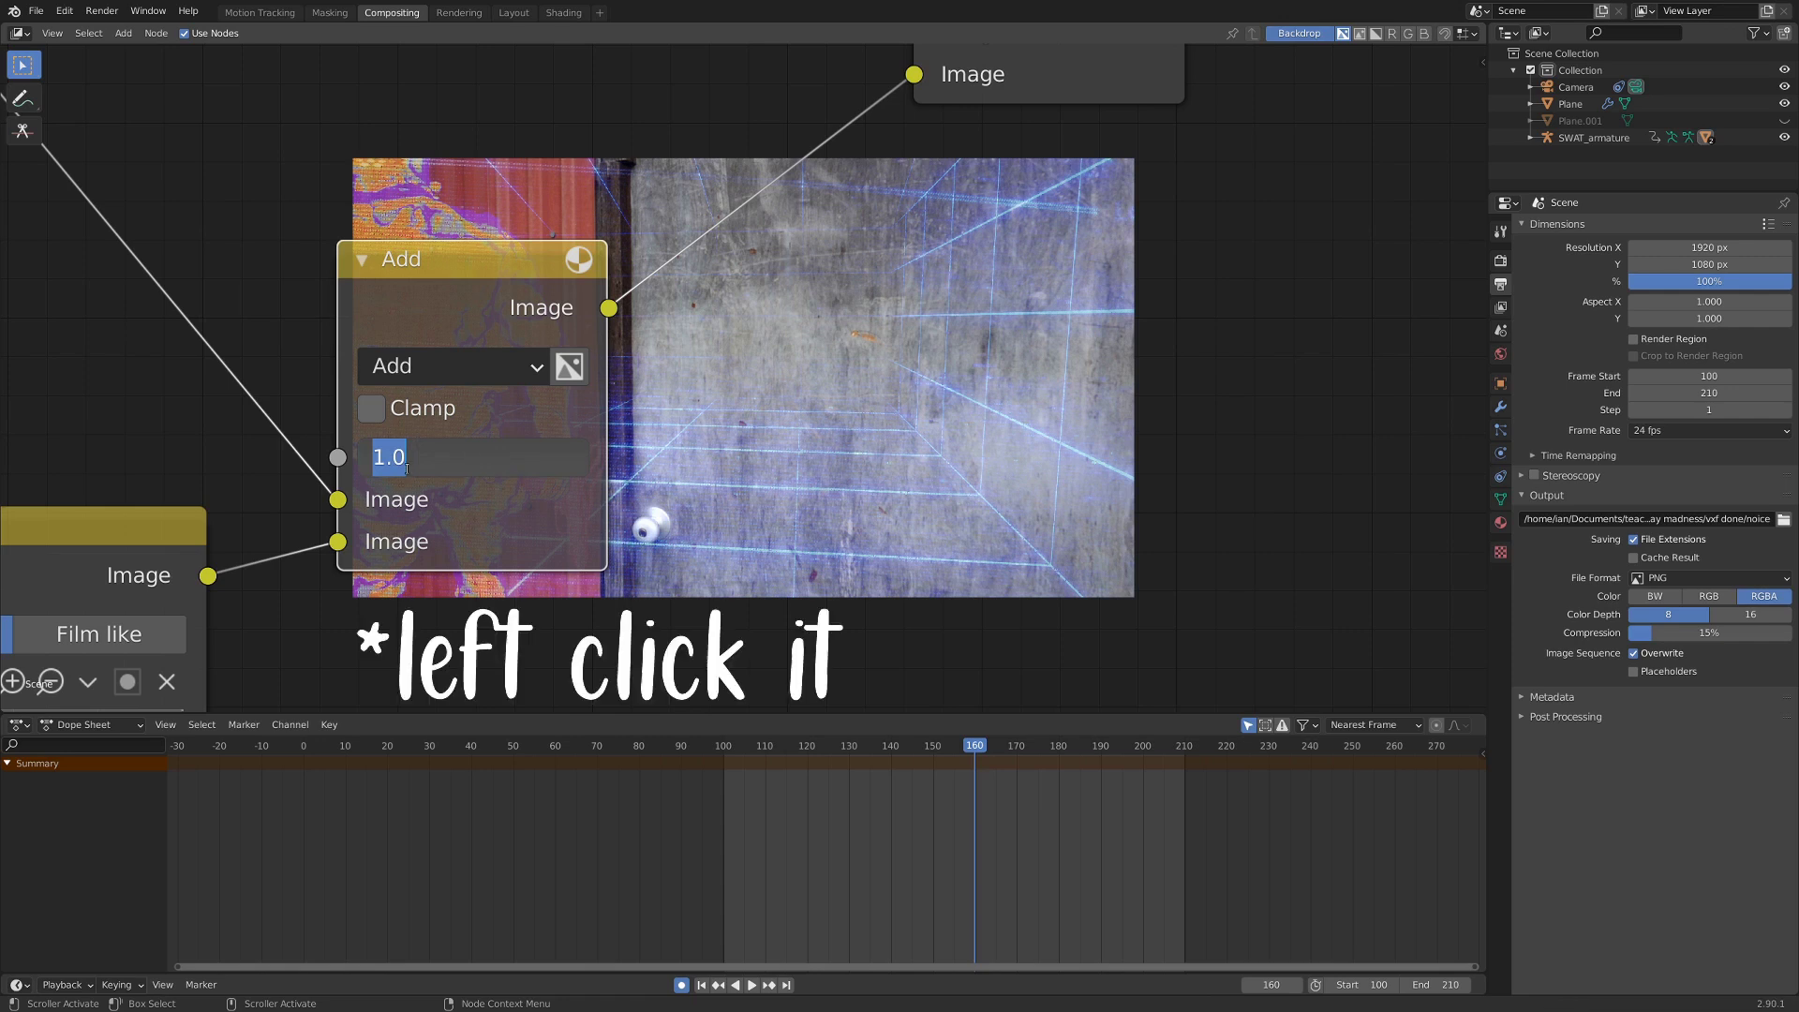
text(2)
key(Return)
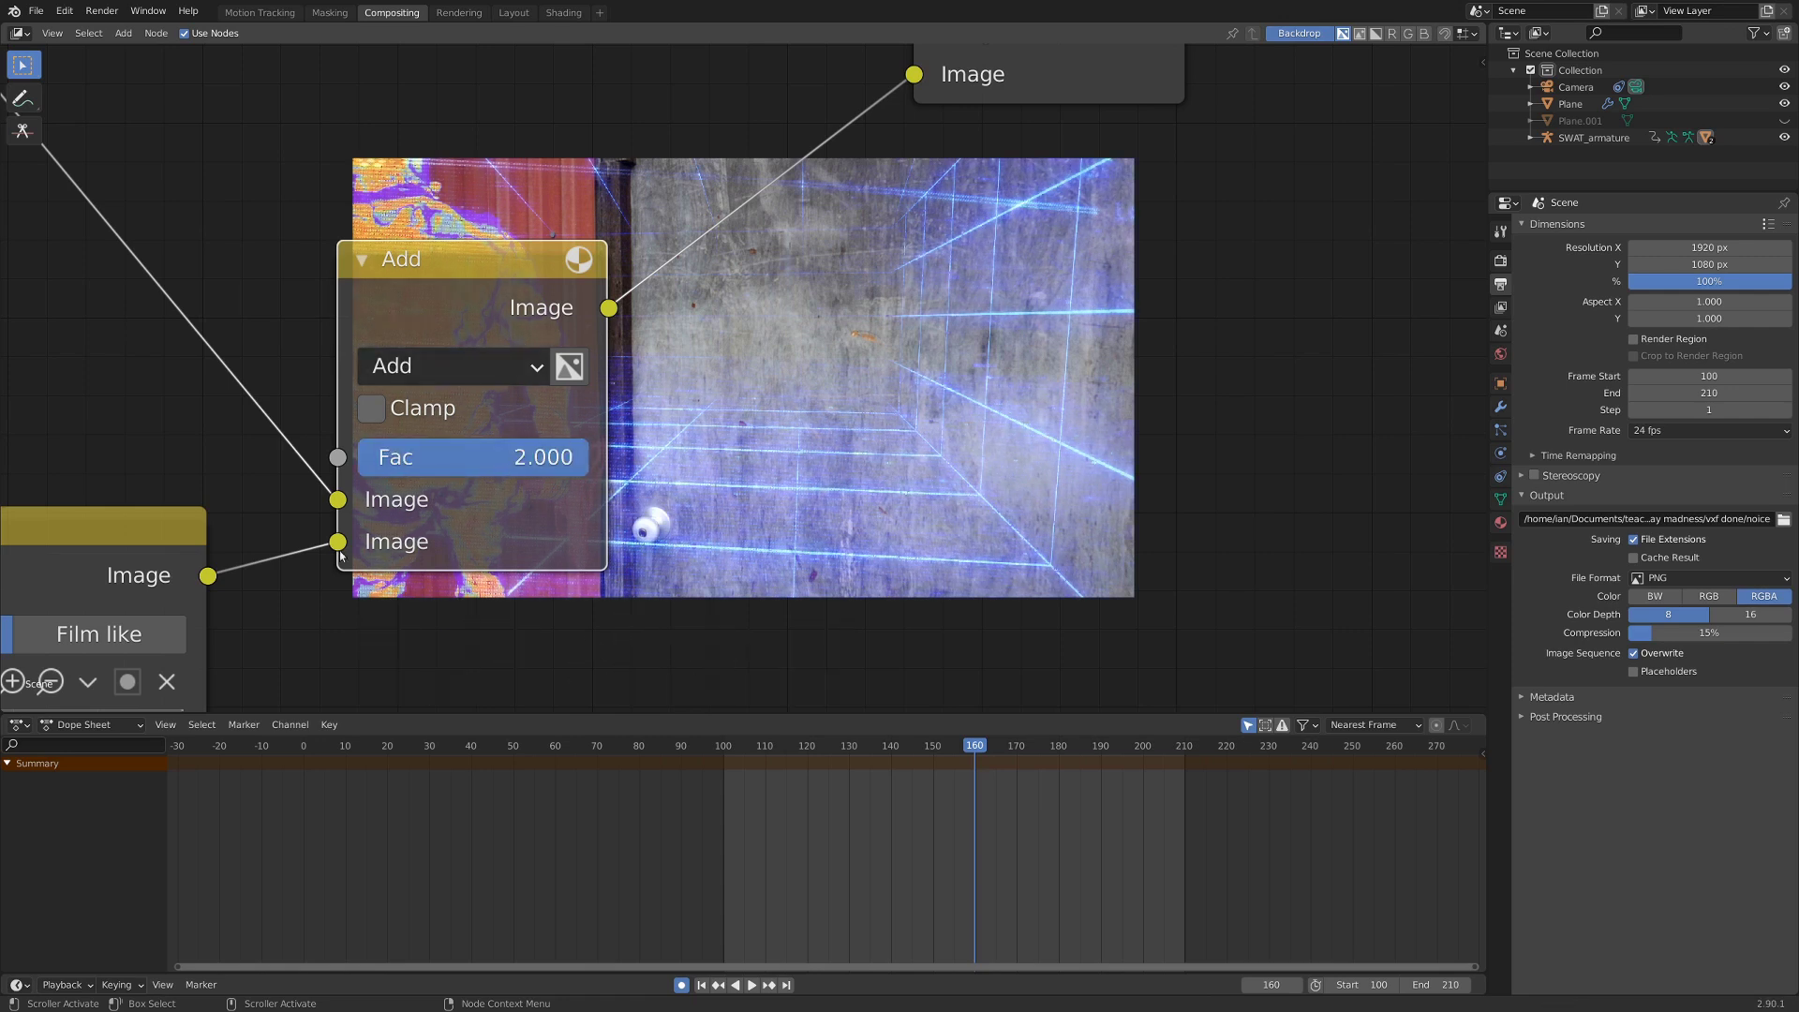
middle_drag(677, 592, 362, 447)
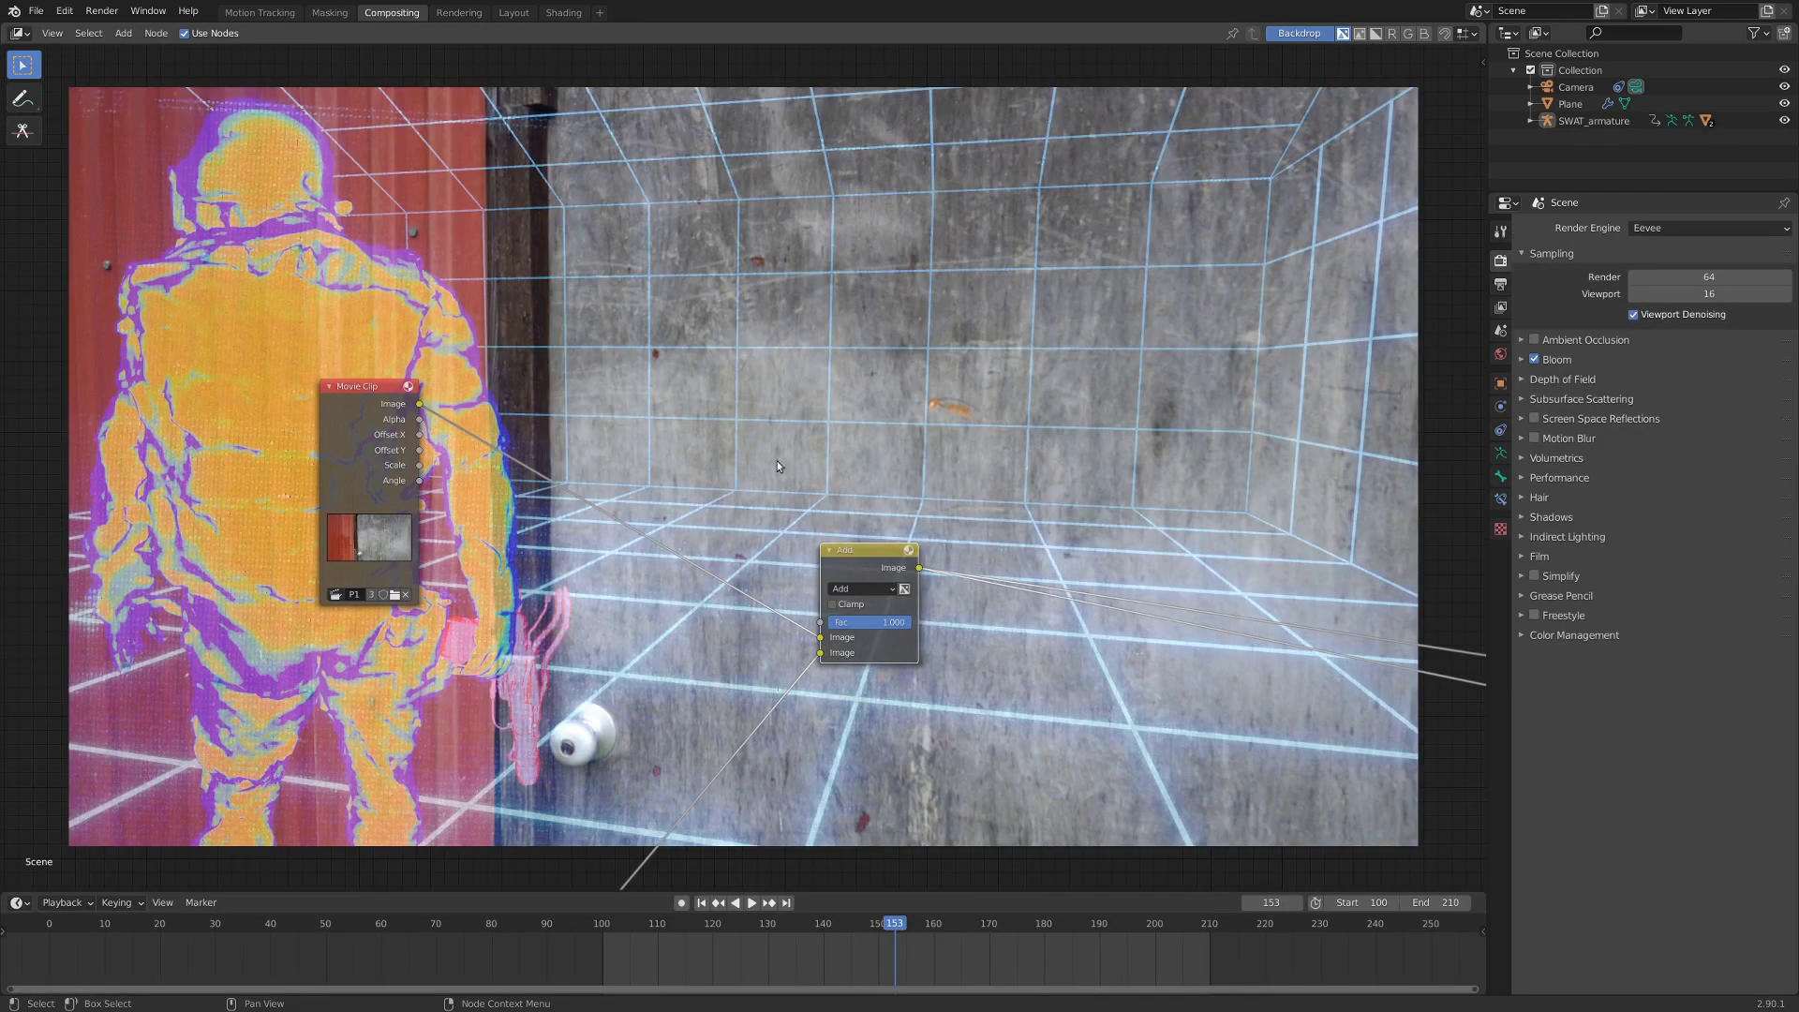
Move the Movie Clip node farther from the Add node and return the timeline to start frame 100.
scroll(712, 600, up, 2)
middle_drag(703, 555, 964, 600)
scroll(823, 526, down, 2)
drag(609, 438, 379, 495)
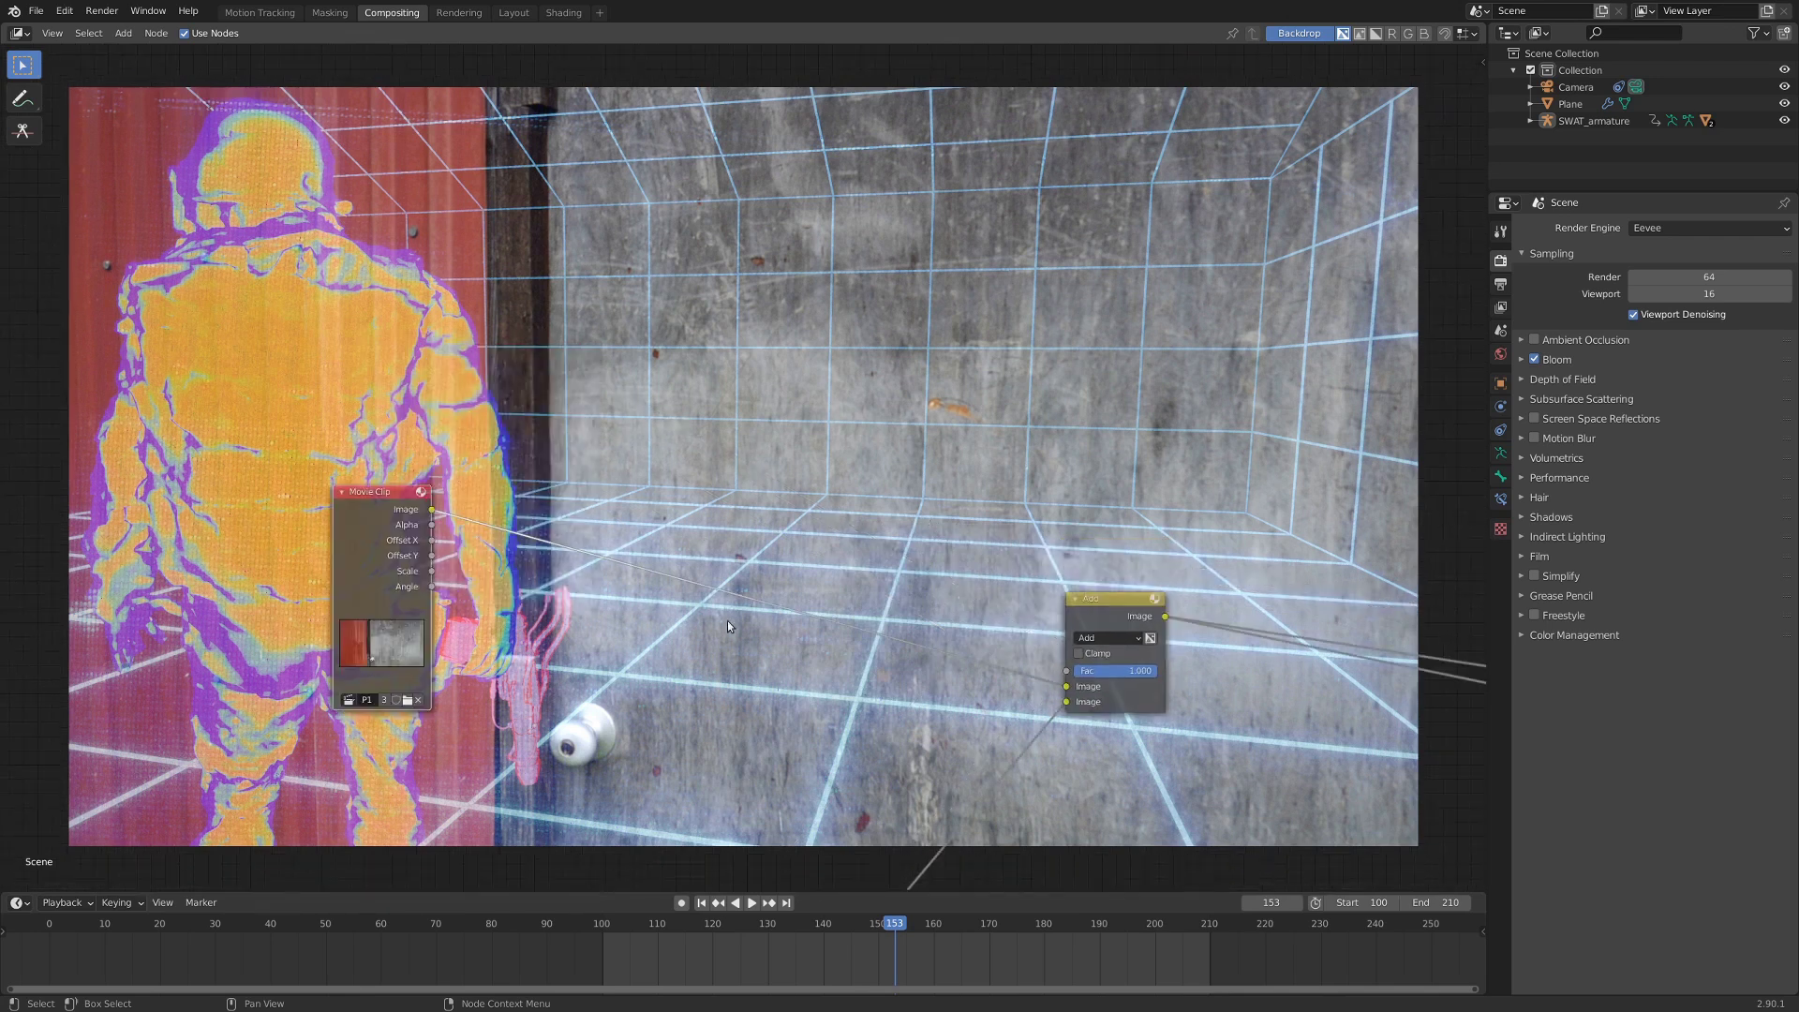
click(701, 903)
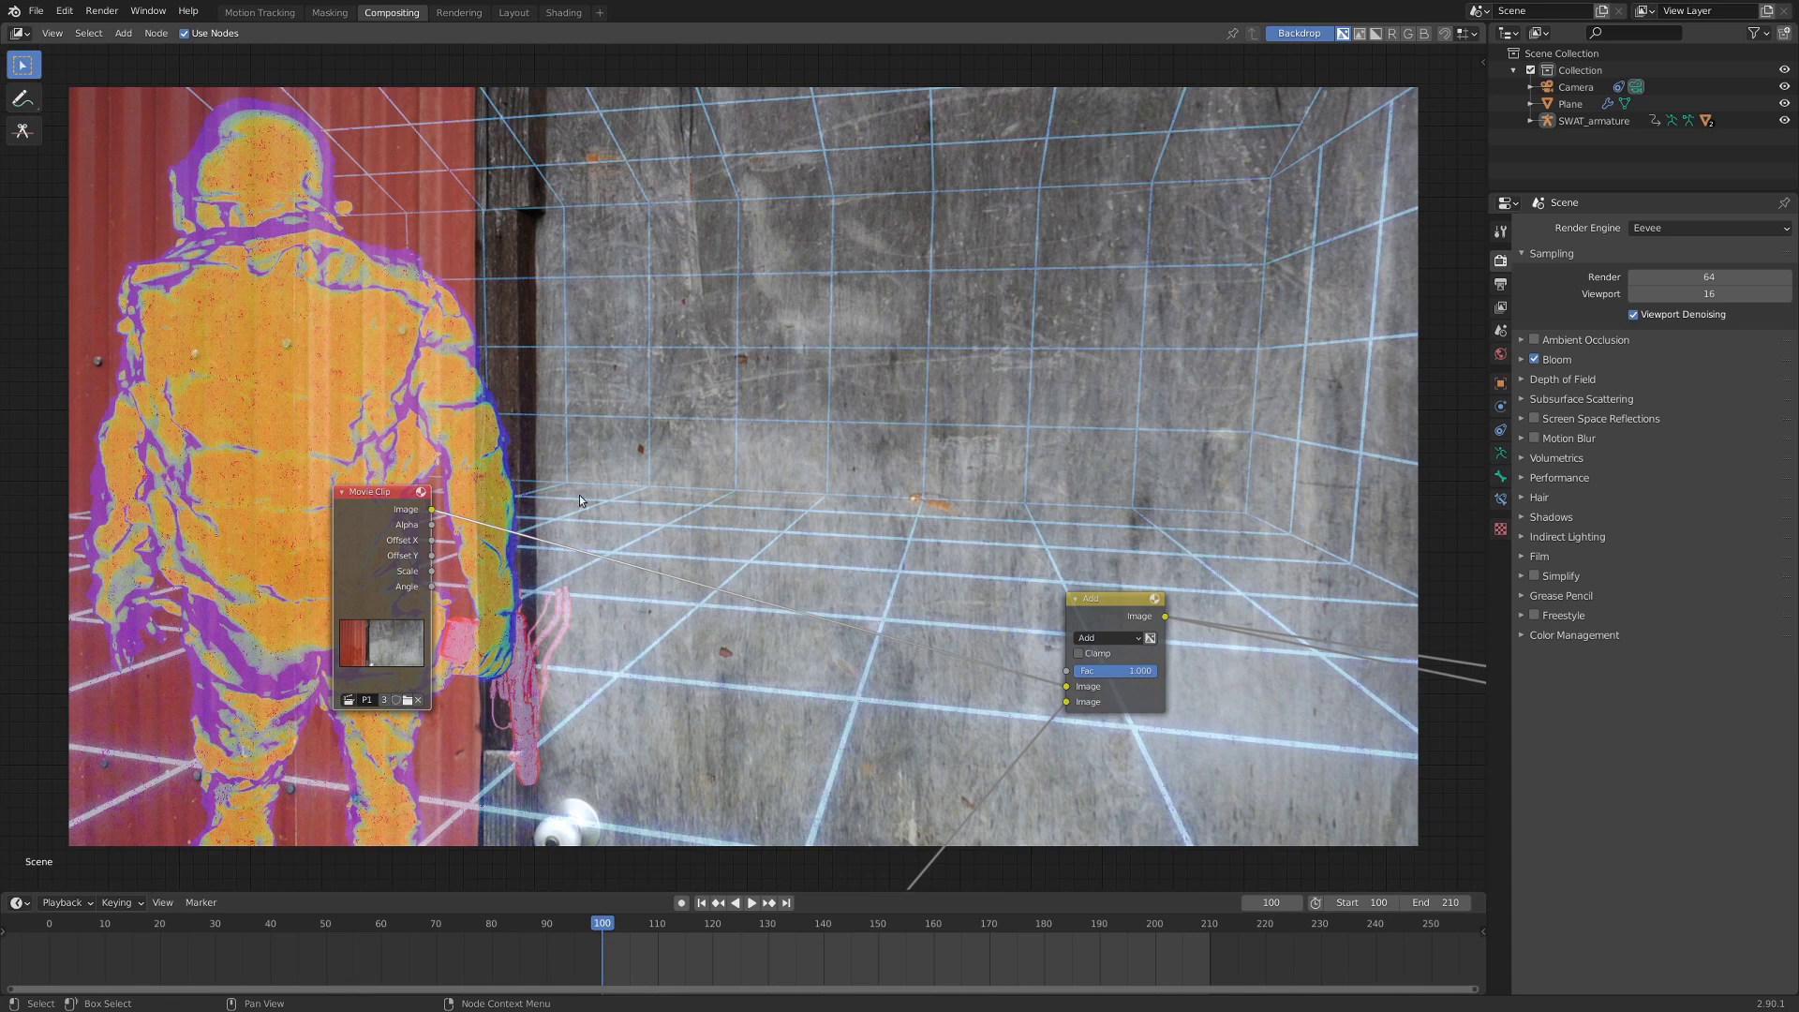
In the Motion Tracking workspace, hide every track except the one on the concrete wall near the wooden post, and select it.
click(254, 13)
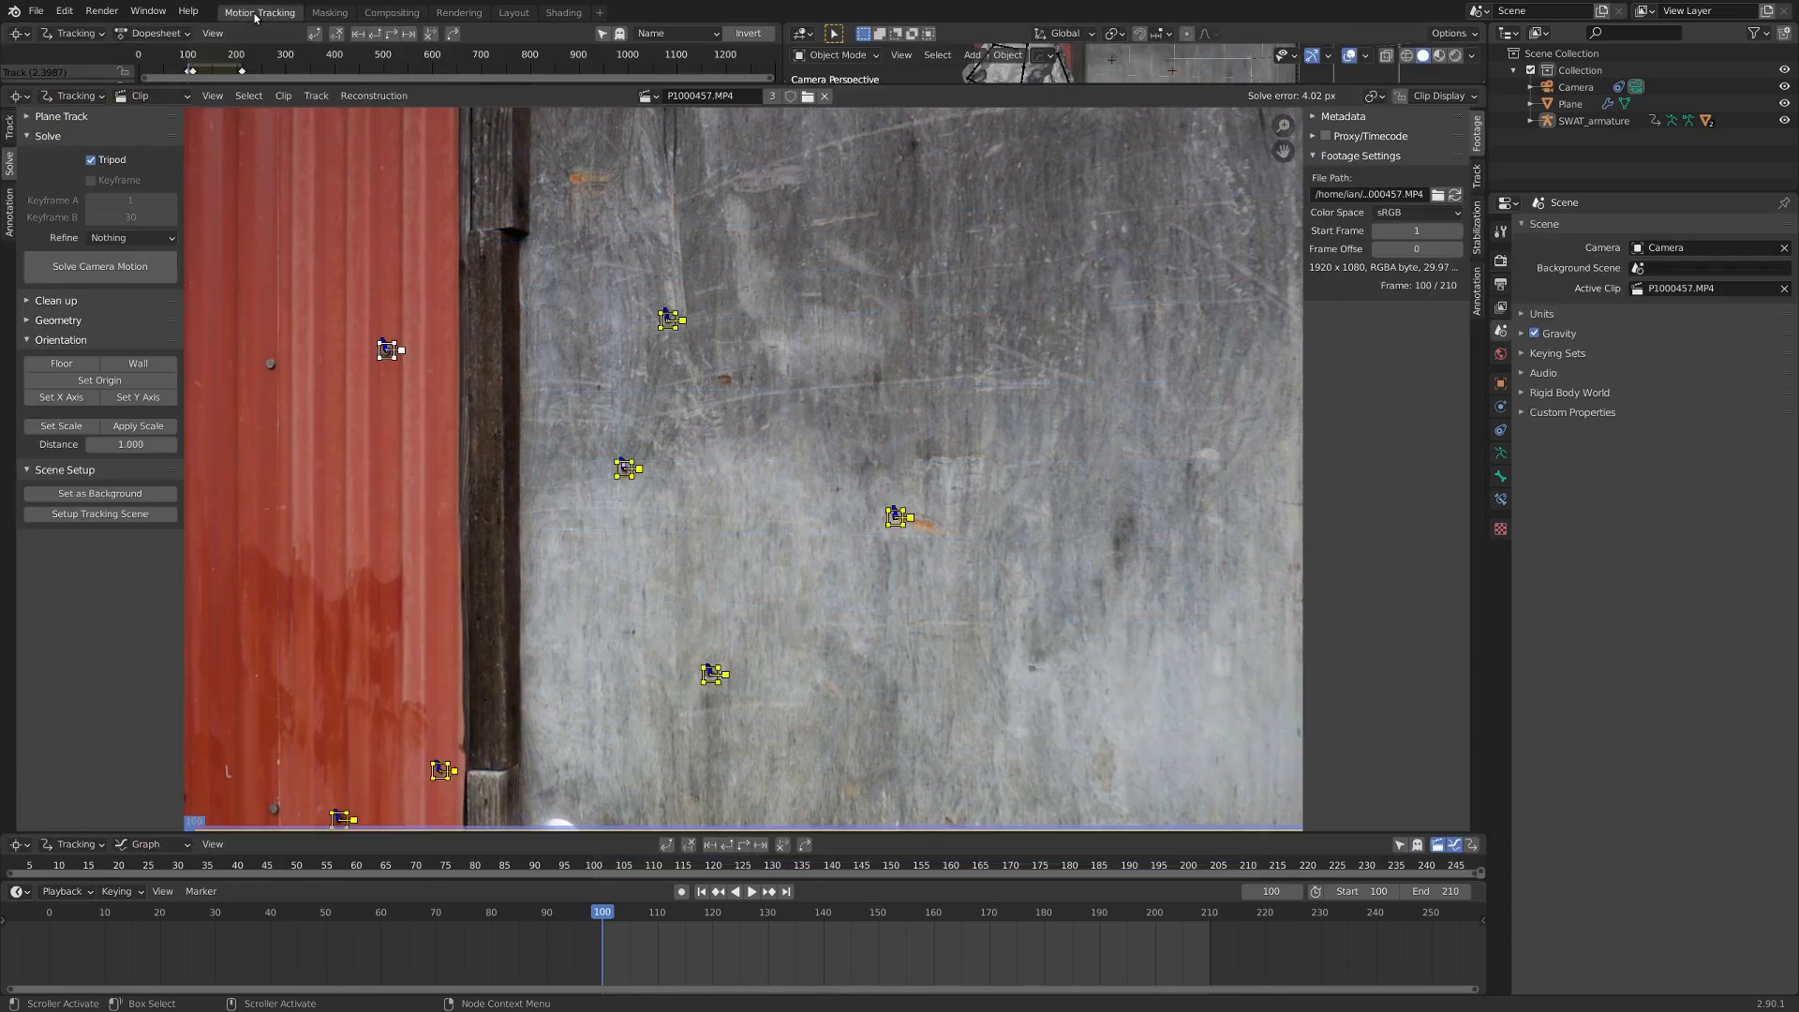
scroll(654, 468, down, 1)
click(653, 468)
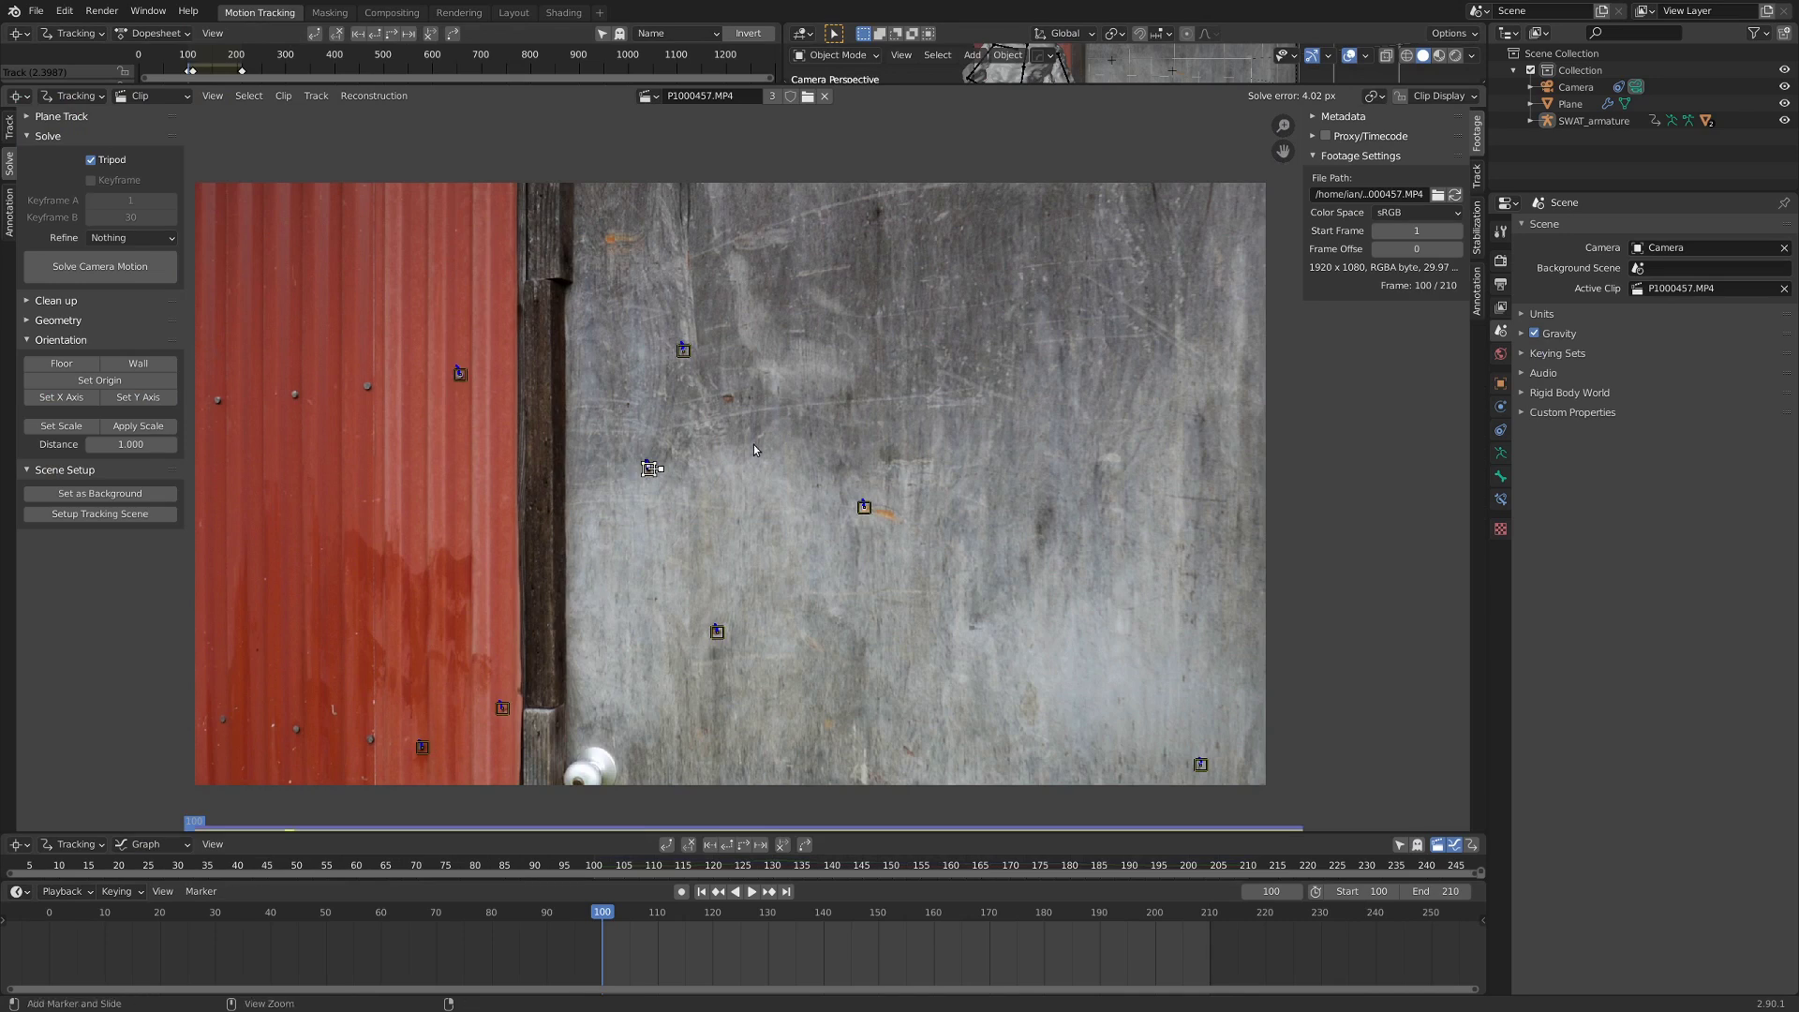
key(ctrl+i)
key(h)
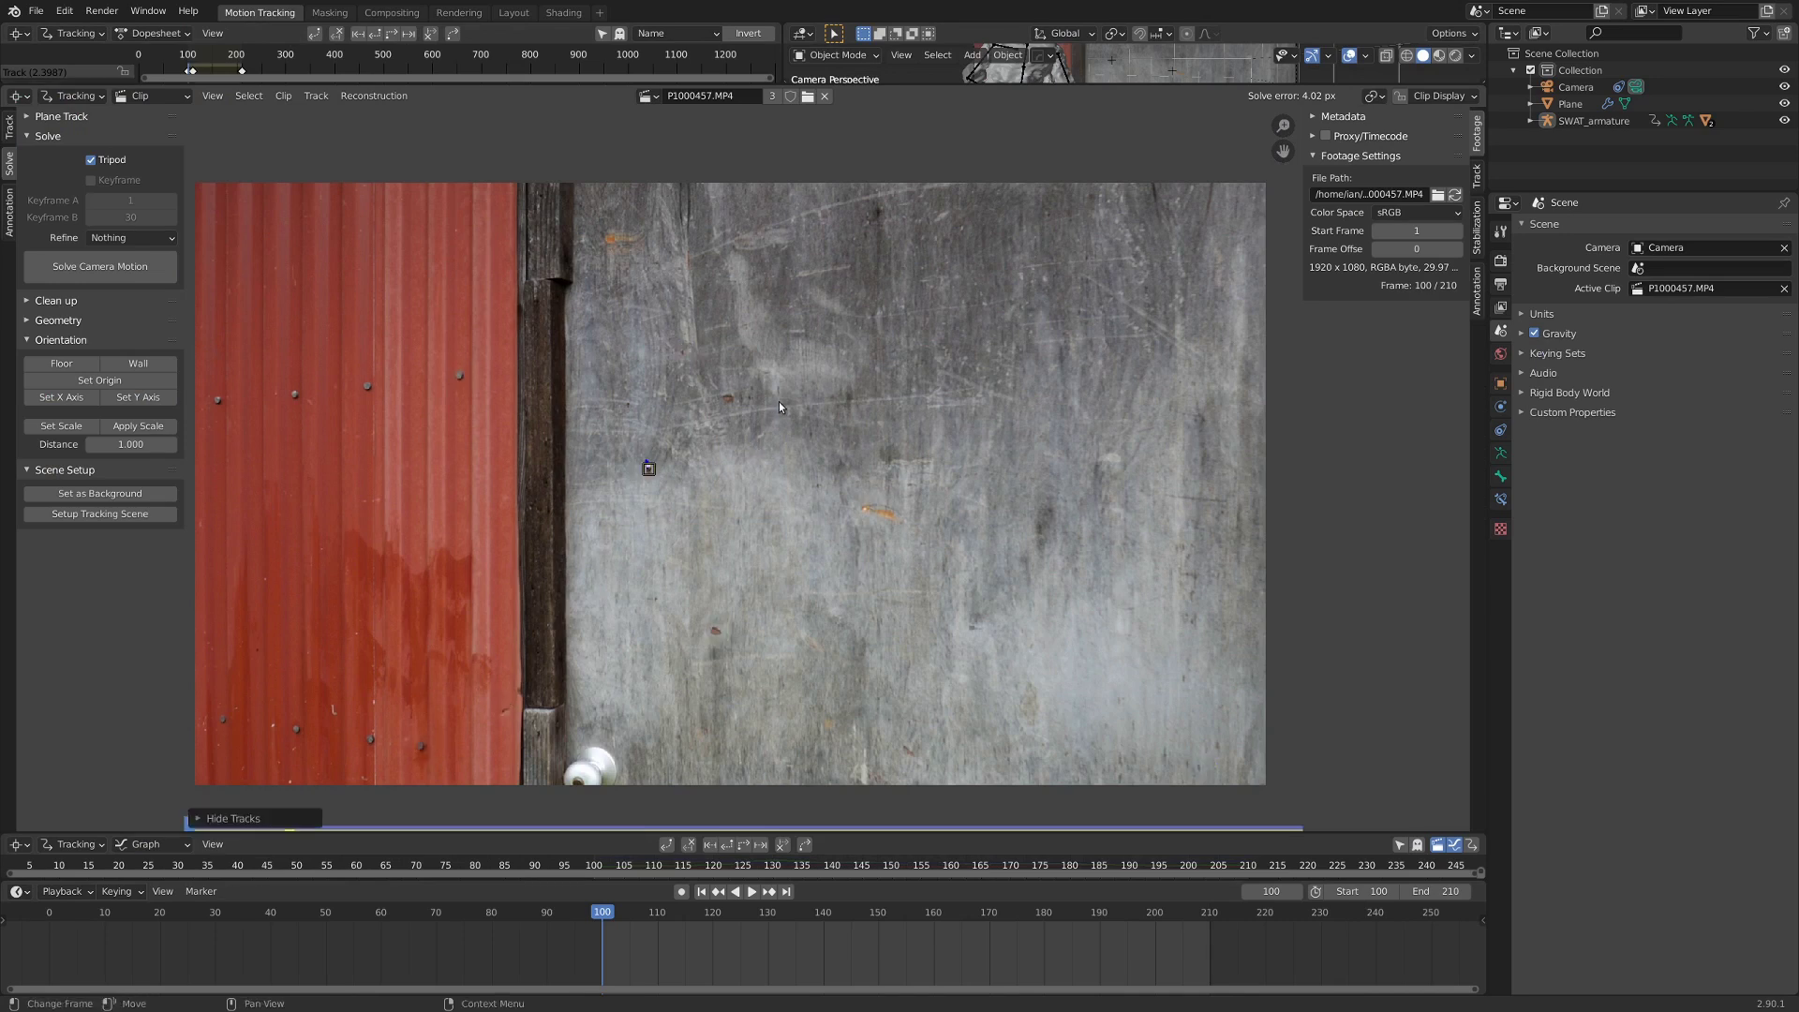
click(648, 468)
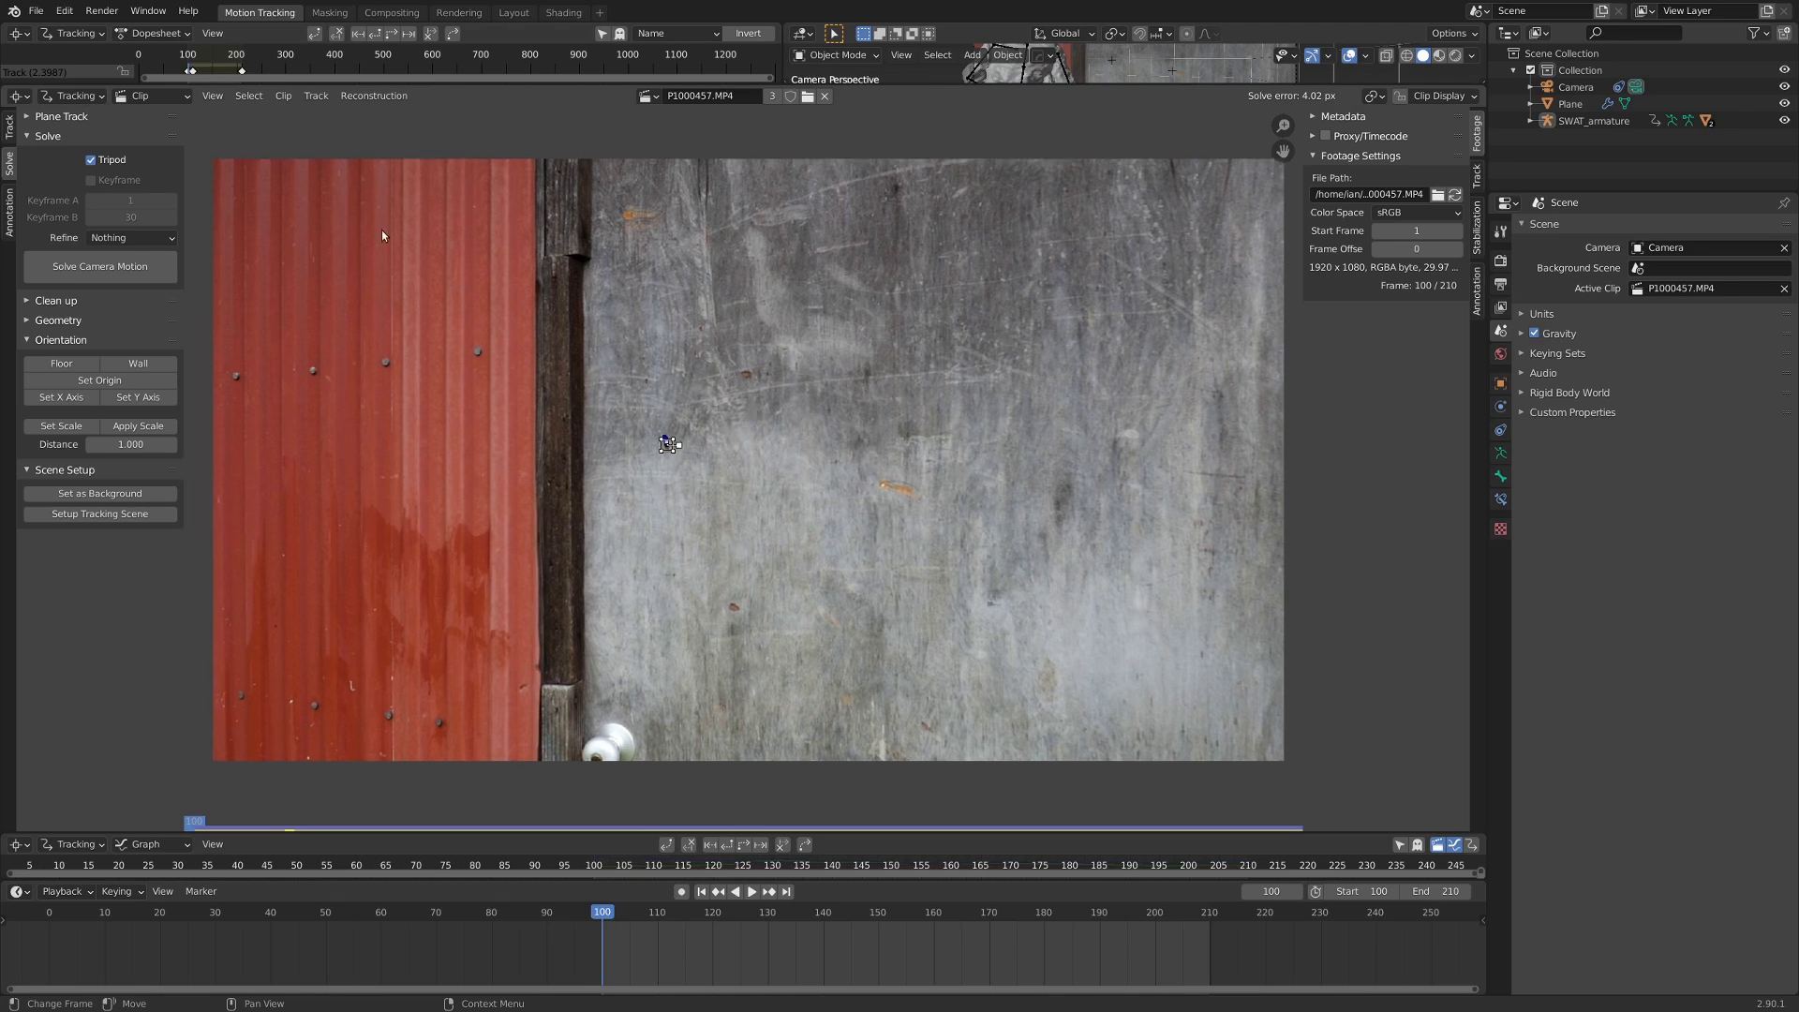
Switch the clip editor to Mask mode and create a new mask.
click(75, 96)
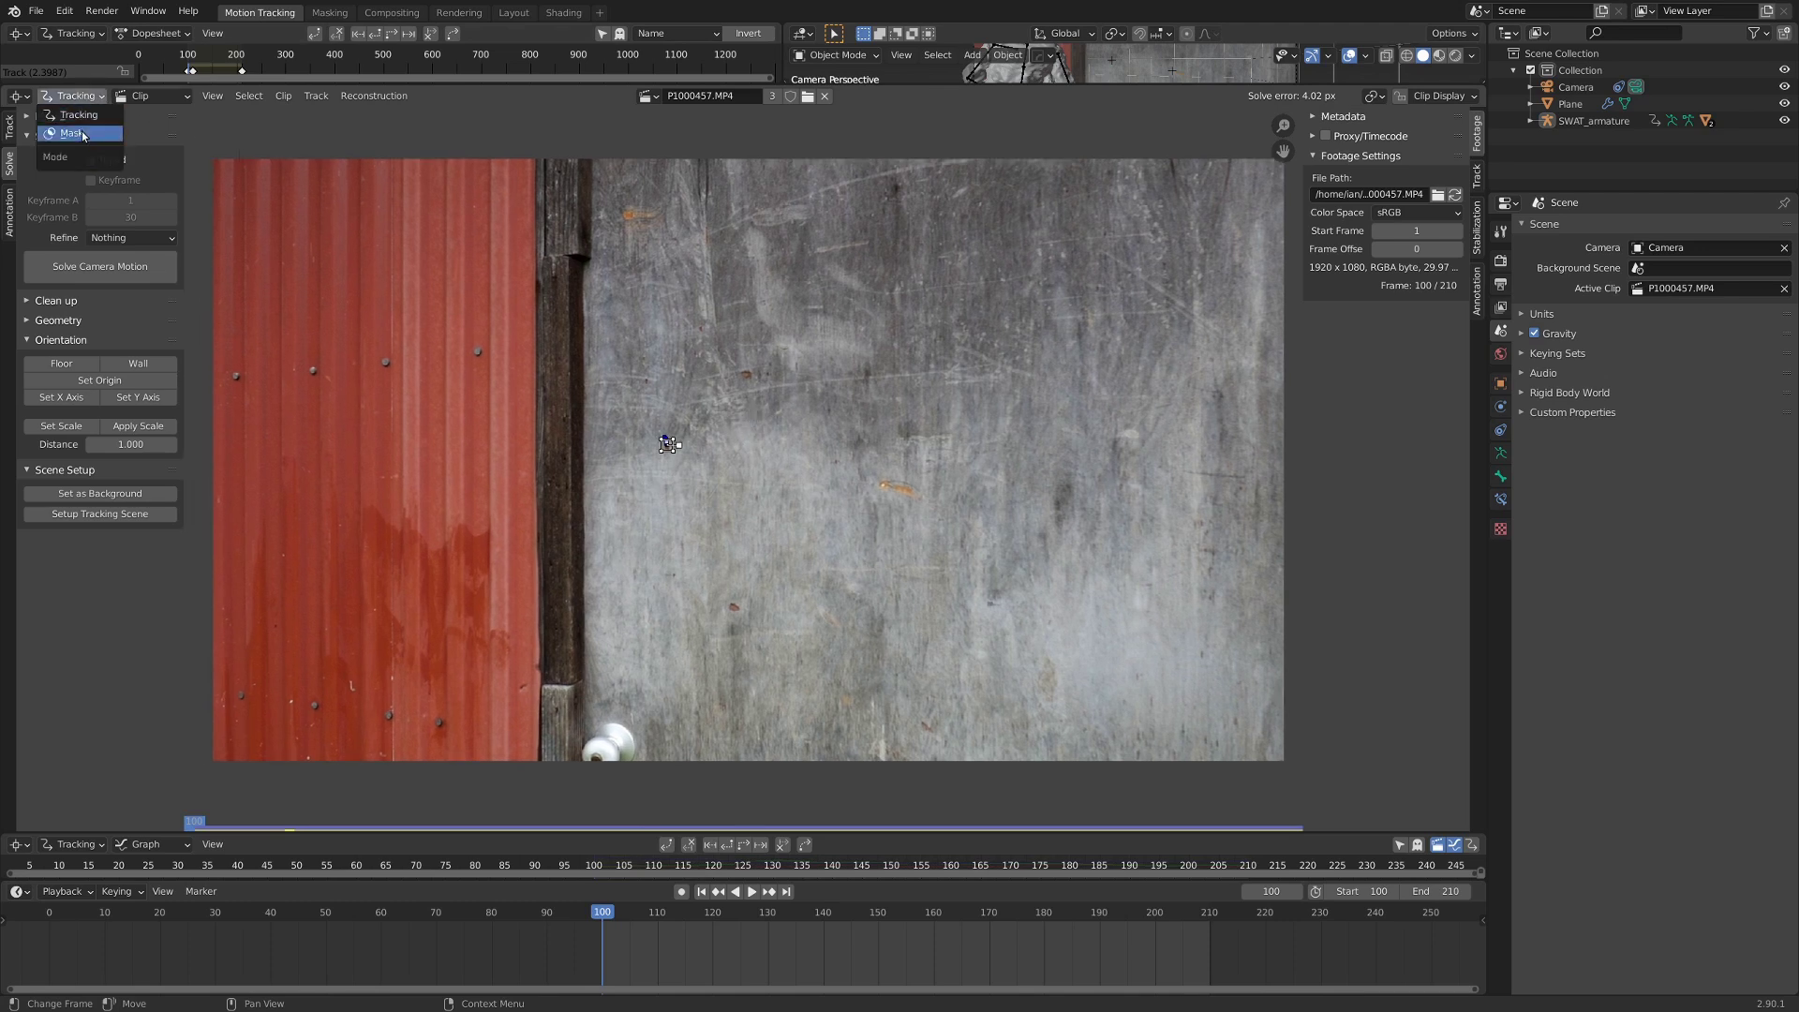
click(92, 136)
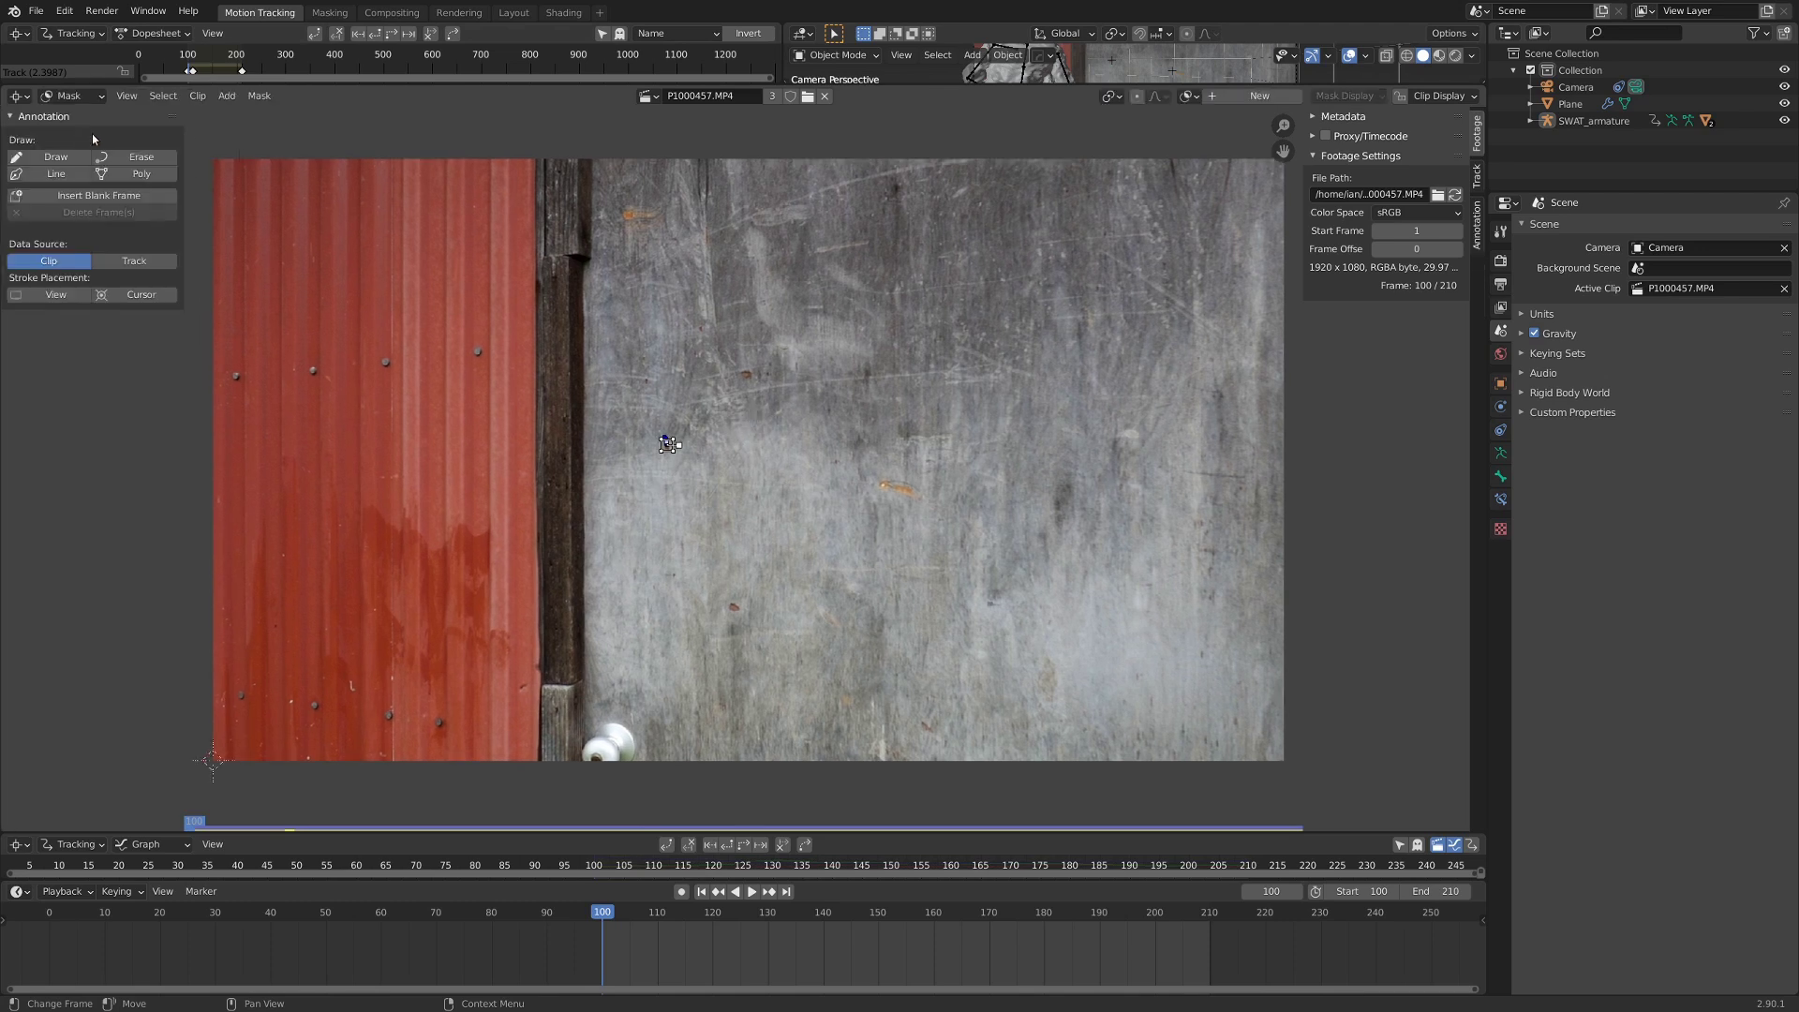
click(1259, 96)
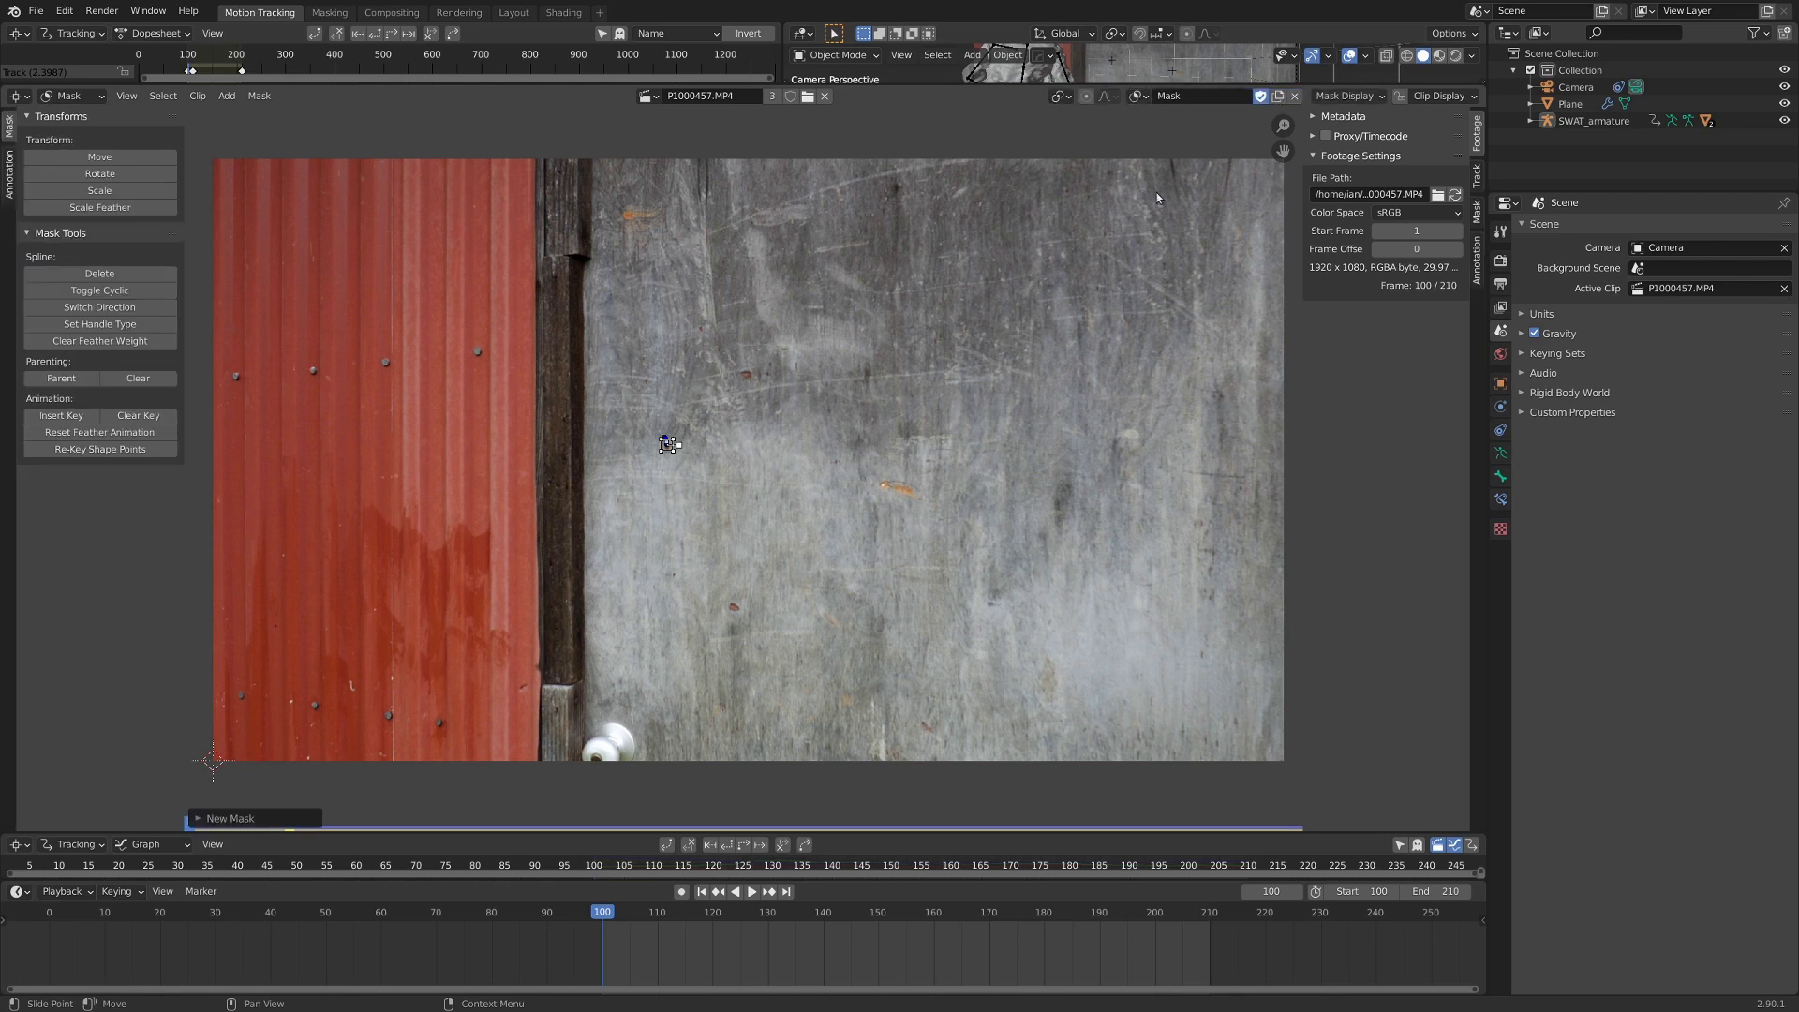
Add a circle to the mask and move it onto the concrete wall just right of the tracked marker.
key(shift+a)
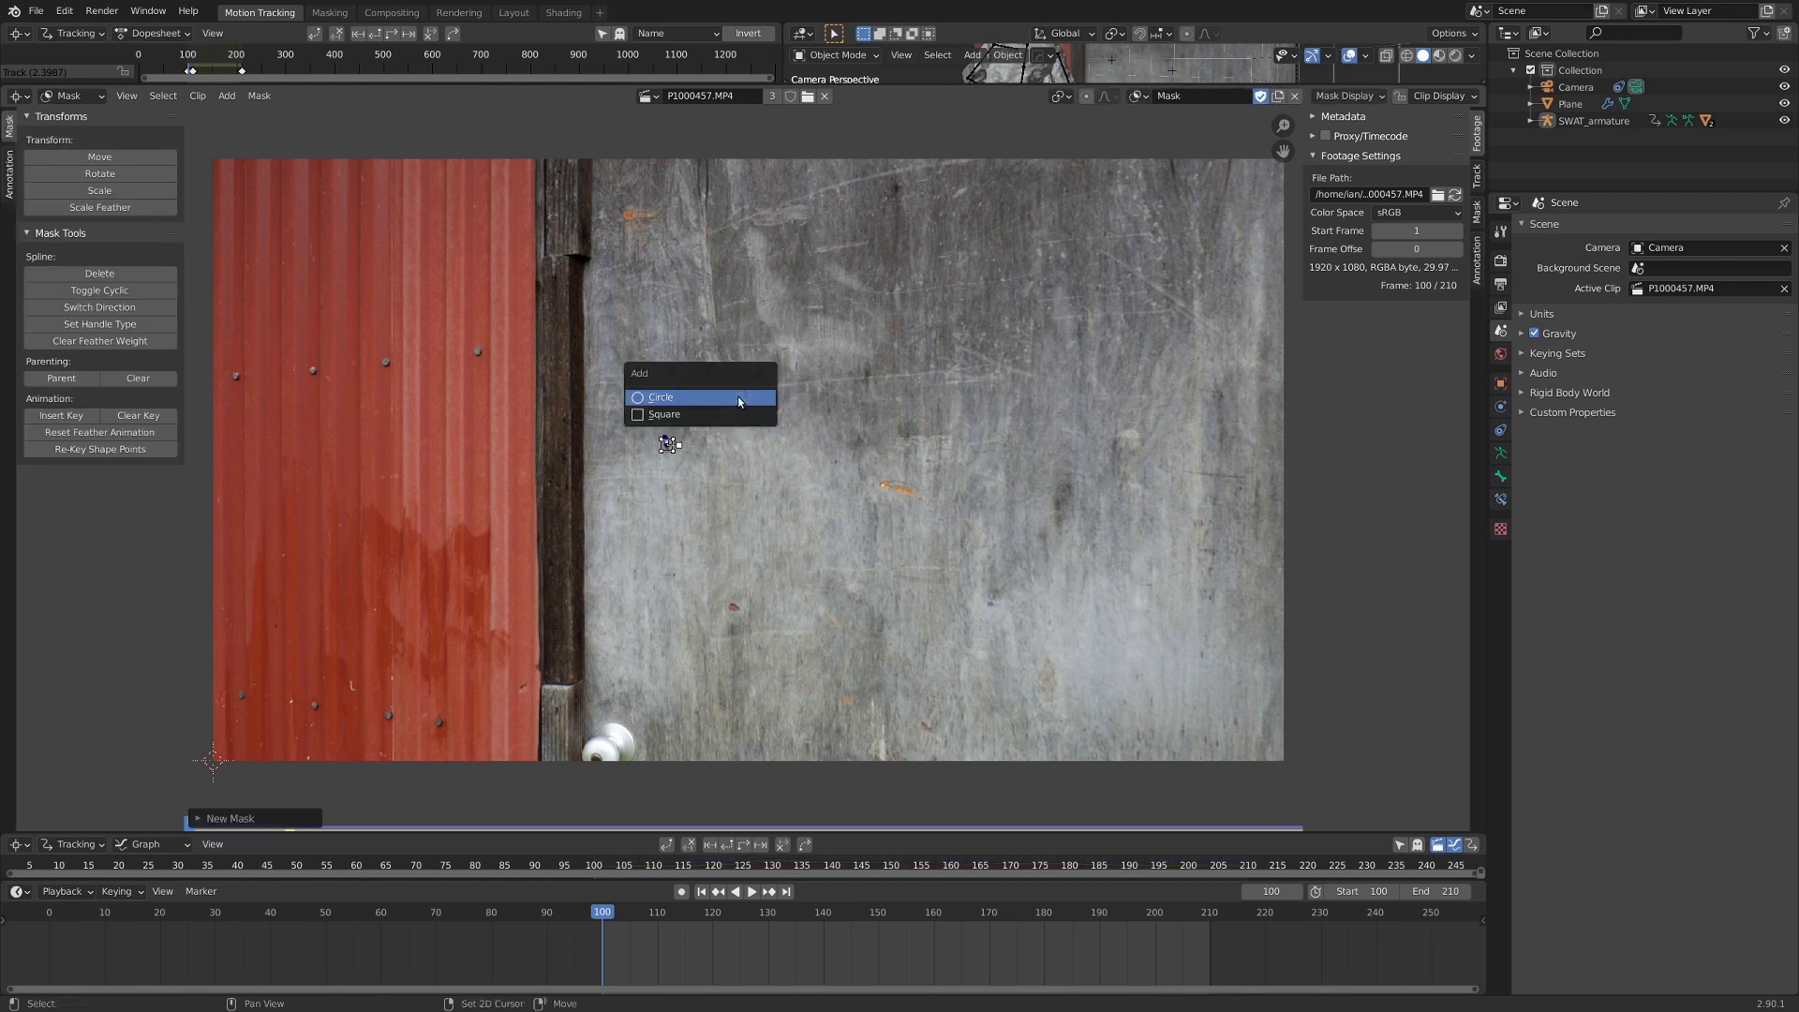
click(668, 401)
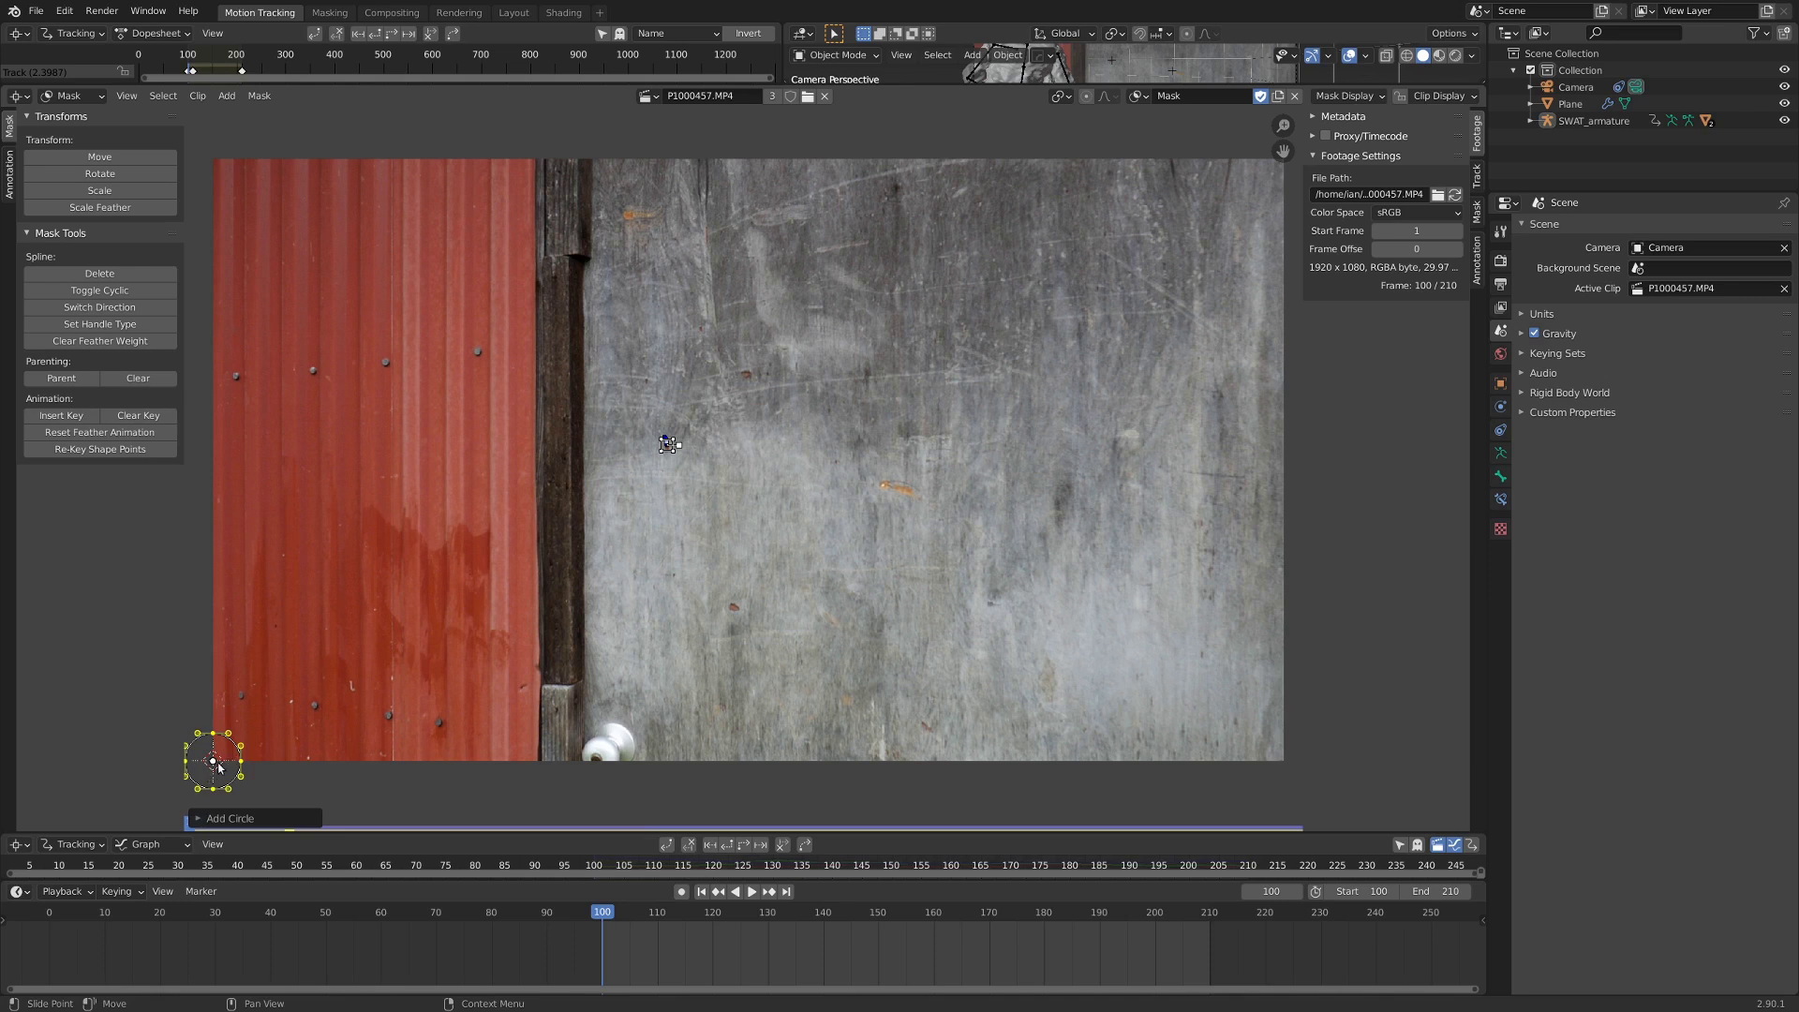
key(g)
click(726, 454)
scroll(729, 459, down, 5)
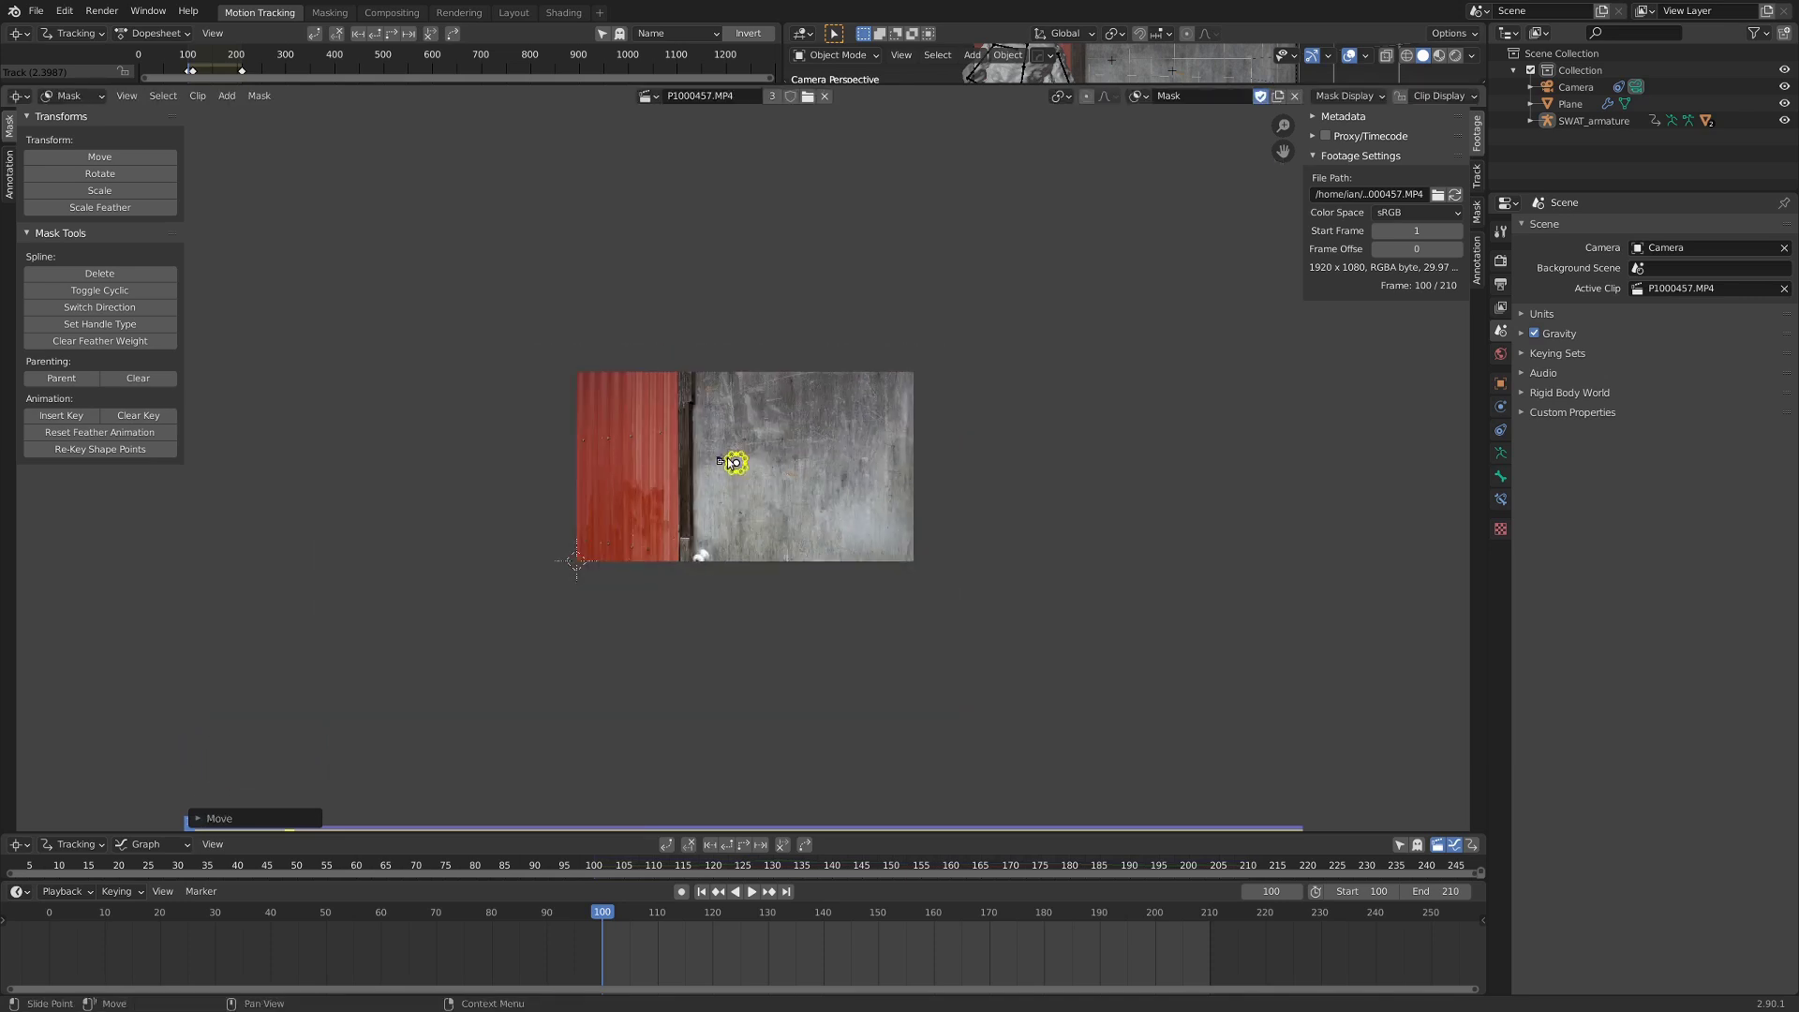
scroll(730, 459, up, 4)
scroll(616, 937, up, 2)
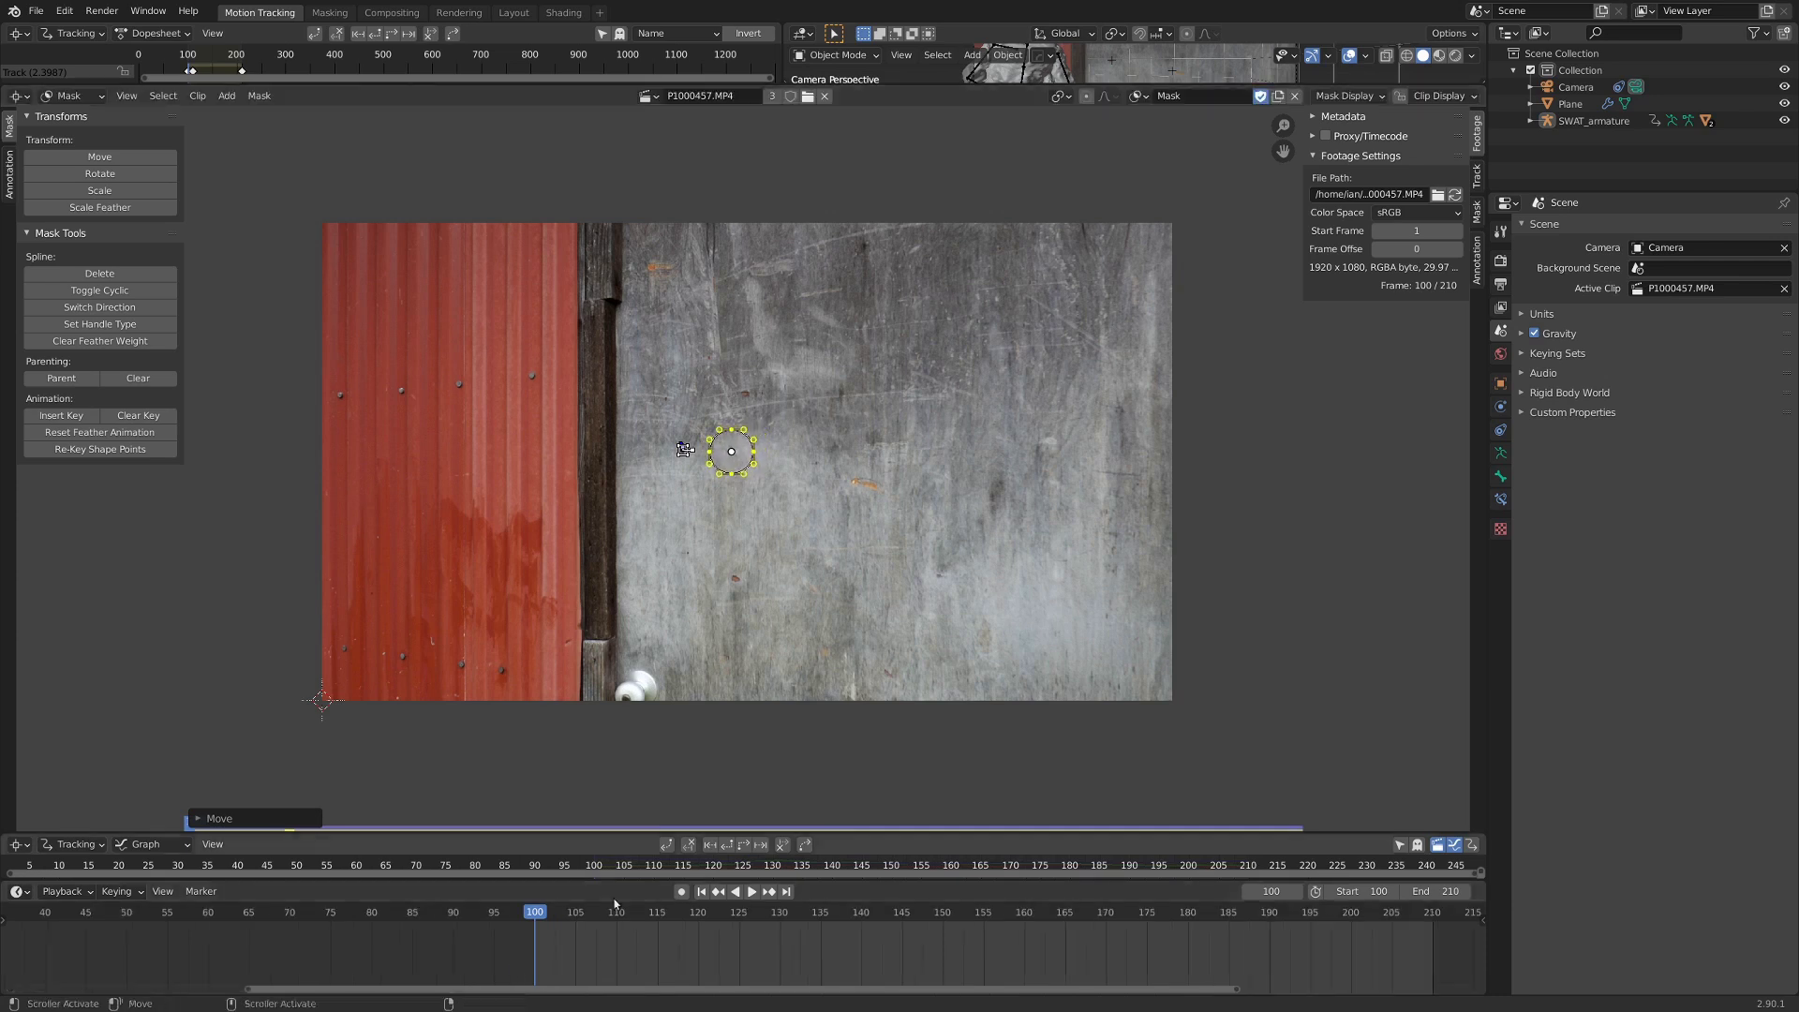
At frame 117, enable Auto Keying and scale the mask circle up until it extends beyond the footage's edges.
drag(555, 950, 674, 947)
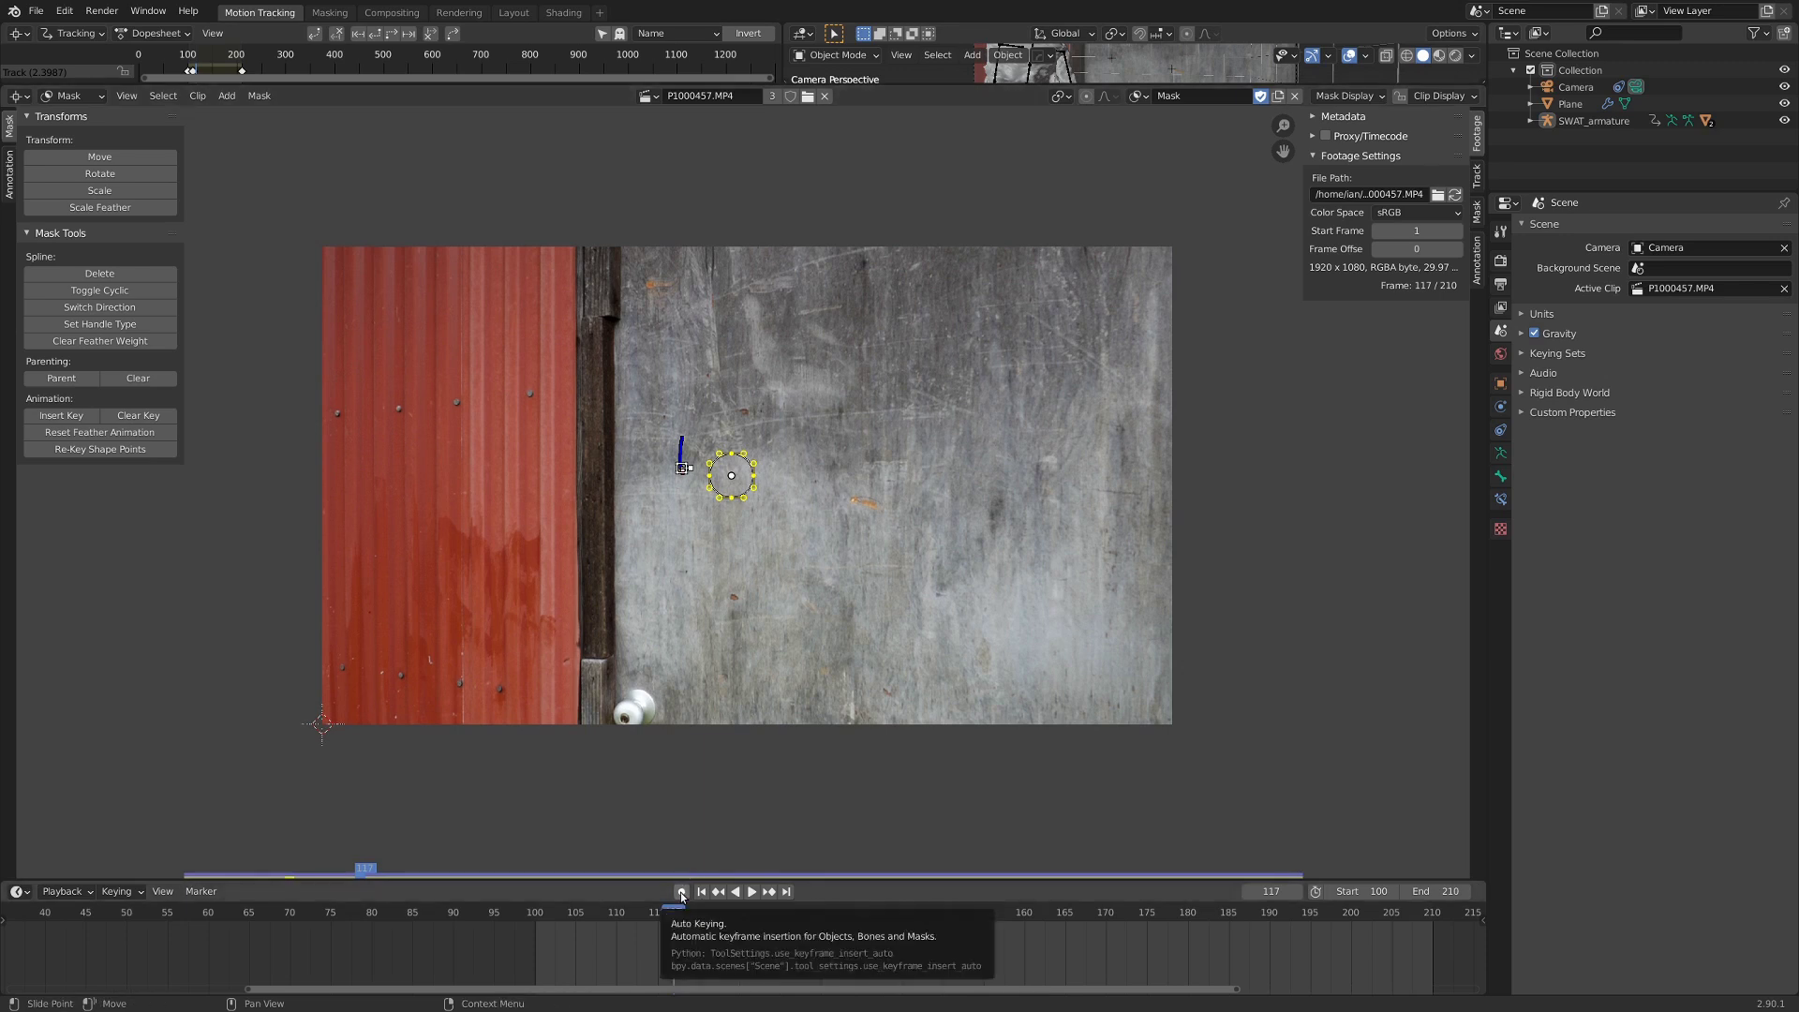
click(681, 892)
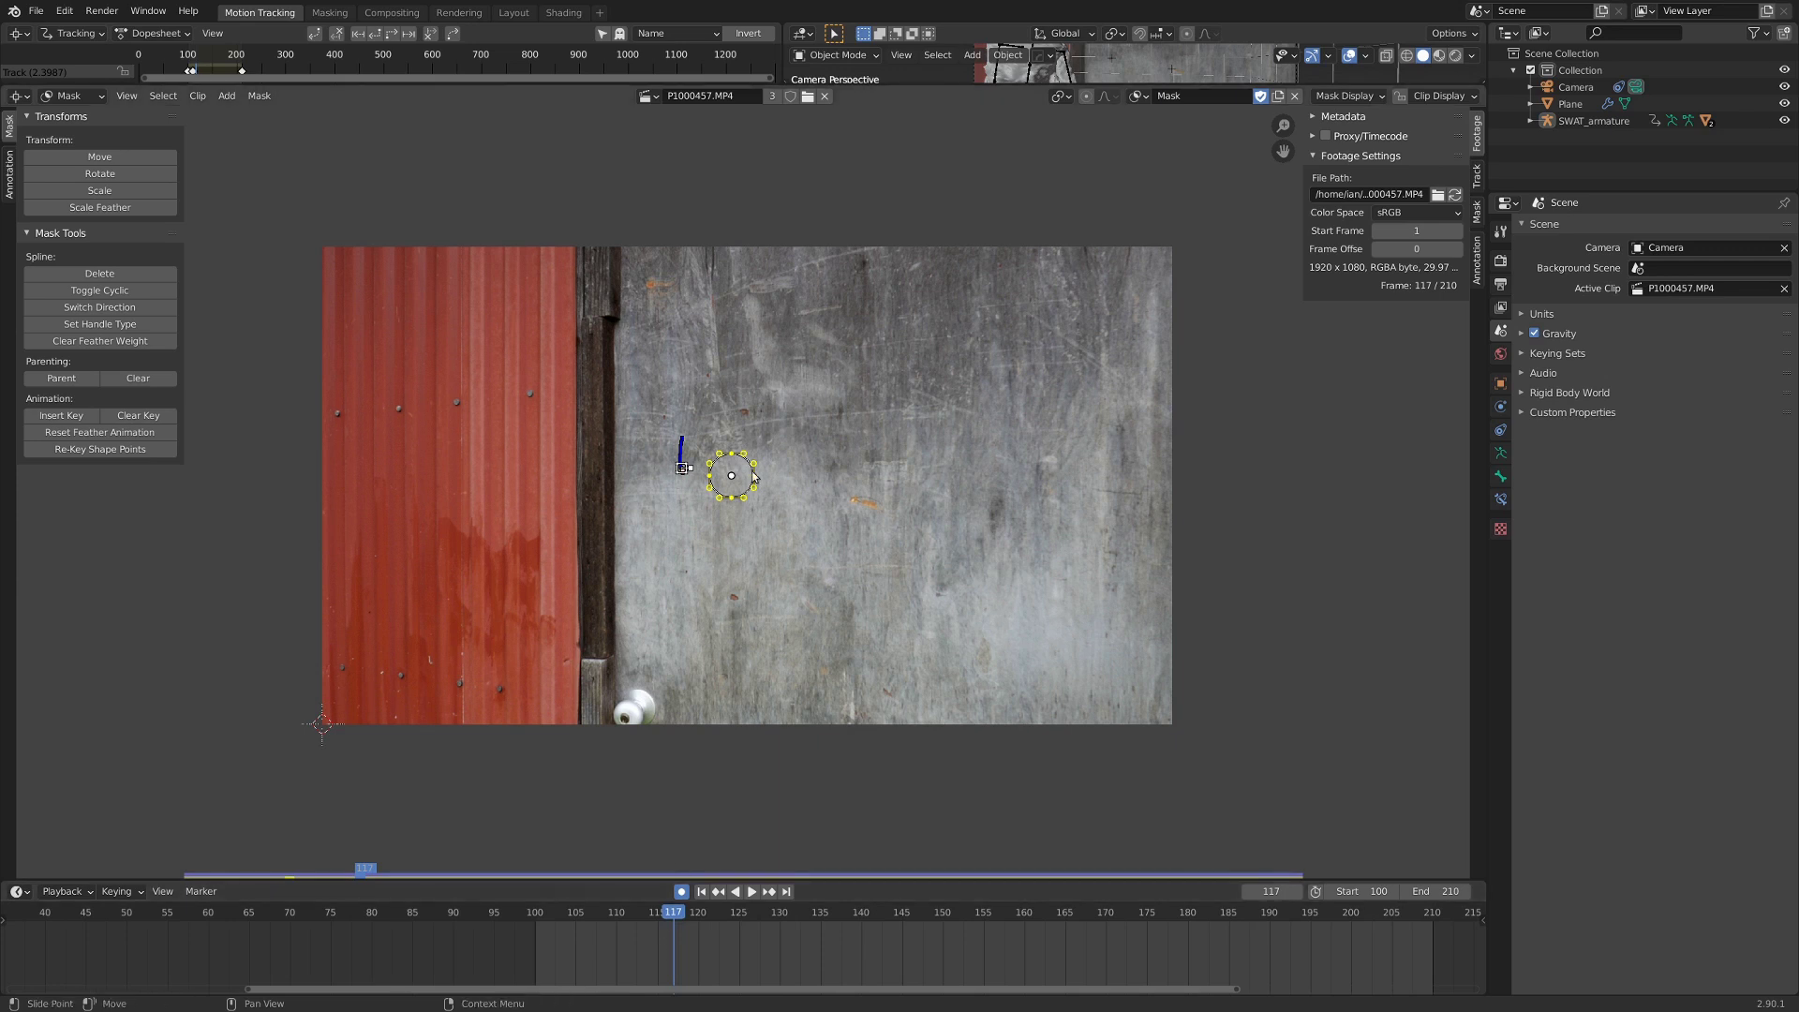
key(s)
click(1188, 574)
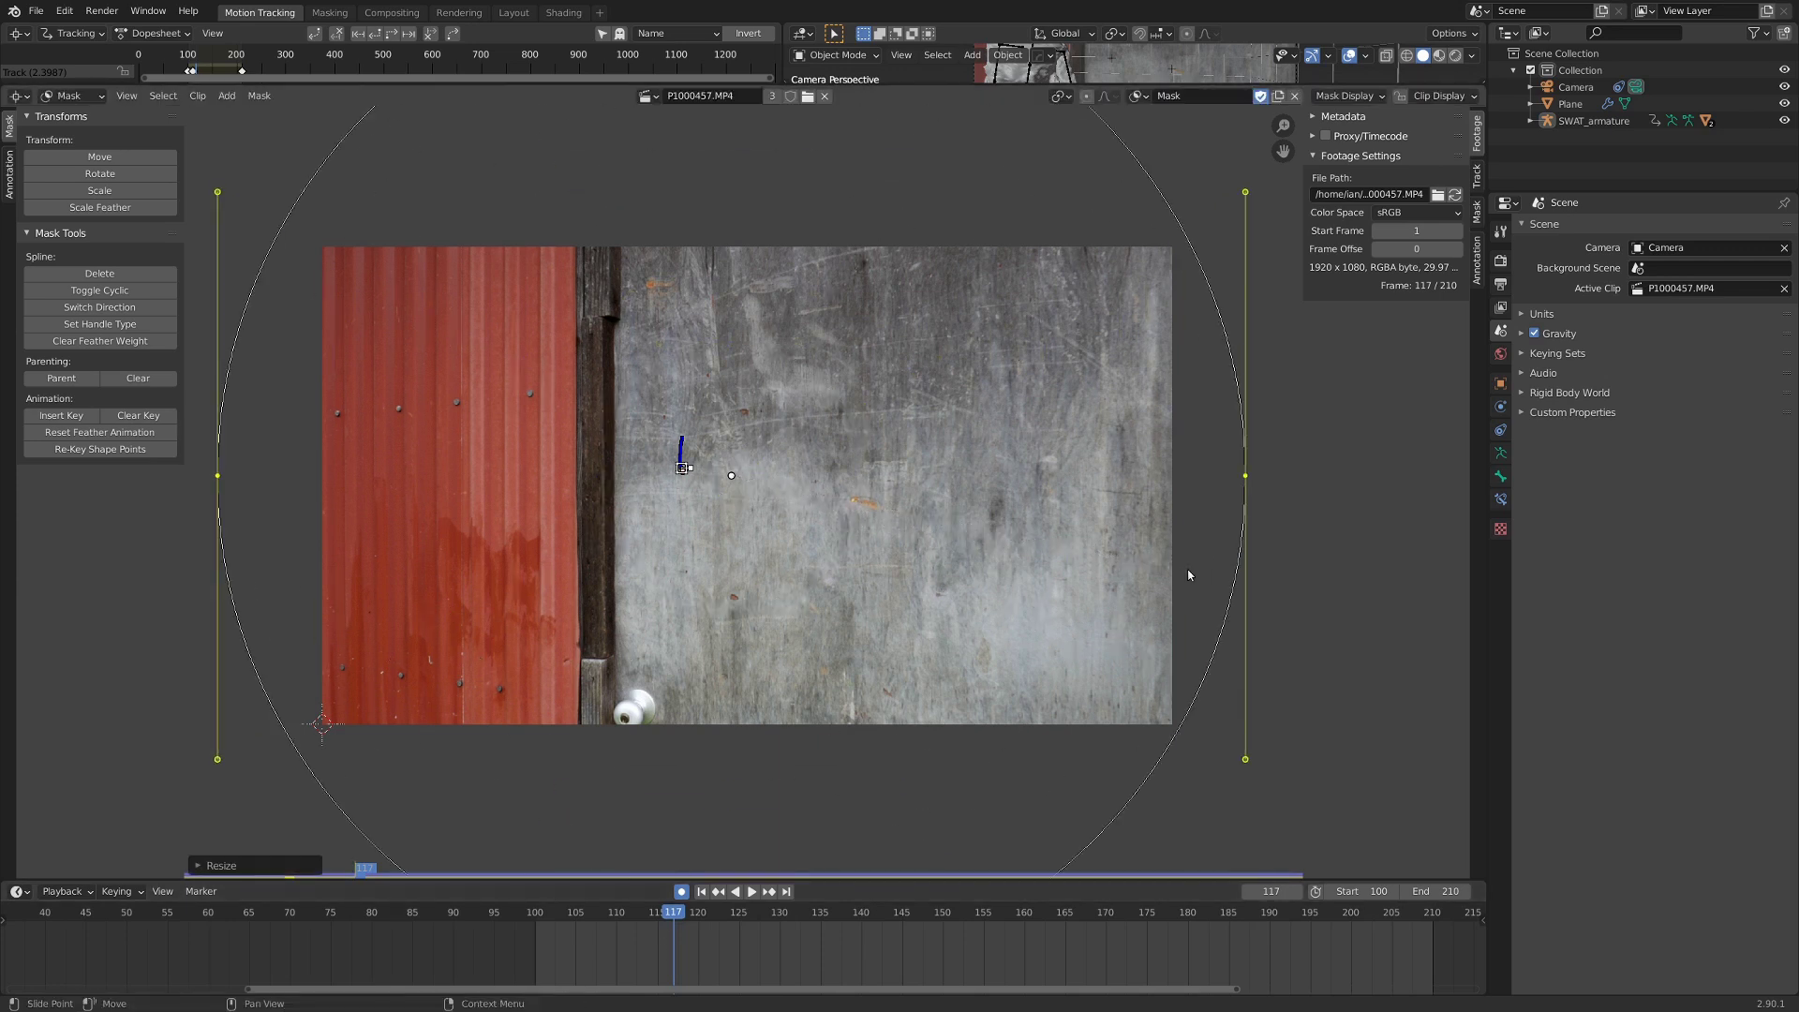
At frame 105, scale the mask circle down to a tiny circle, about 0.02 of its size, and play back the growth.
scroll(497, 765, down, 3)
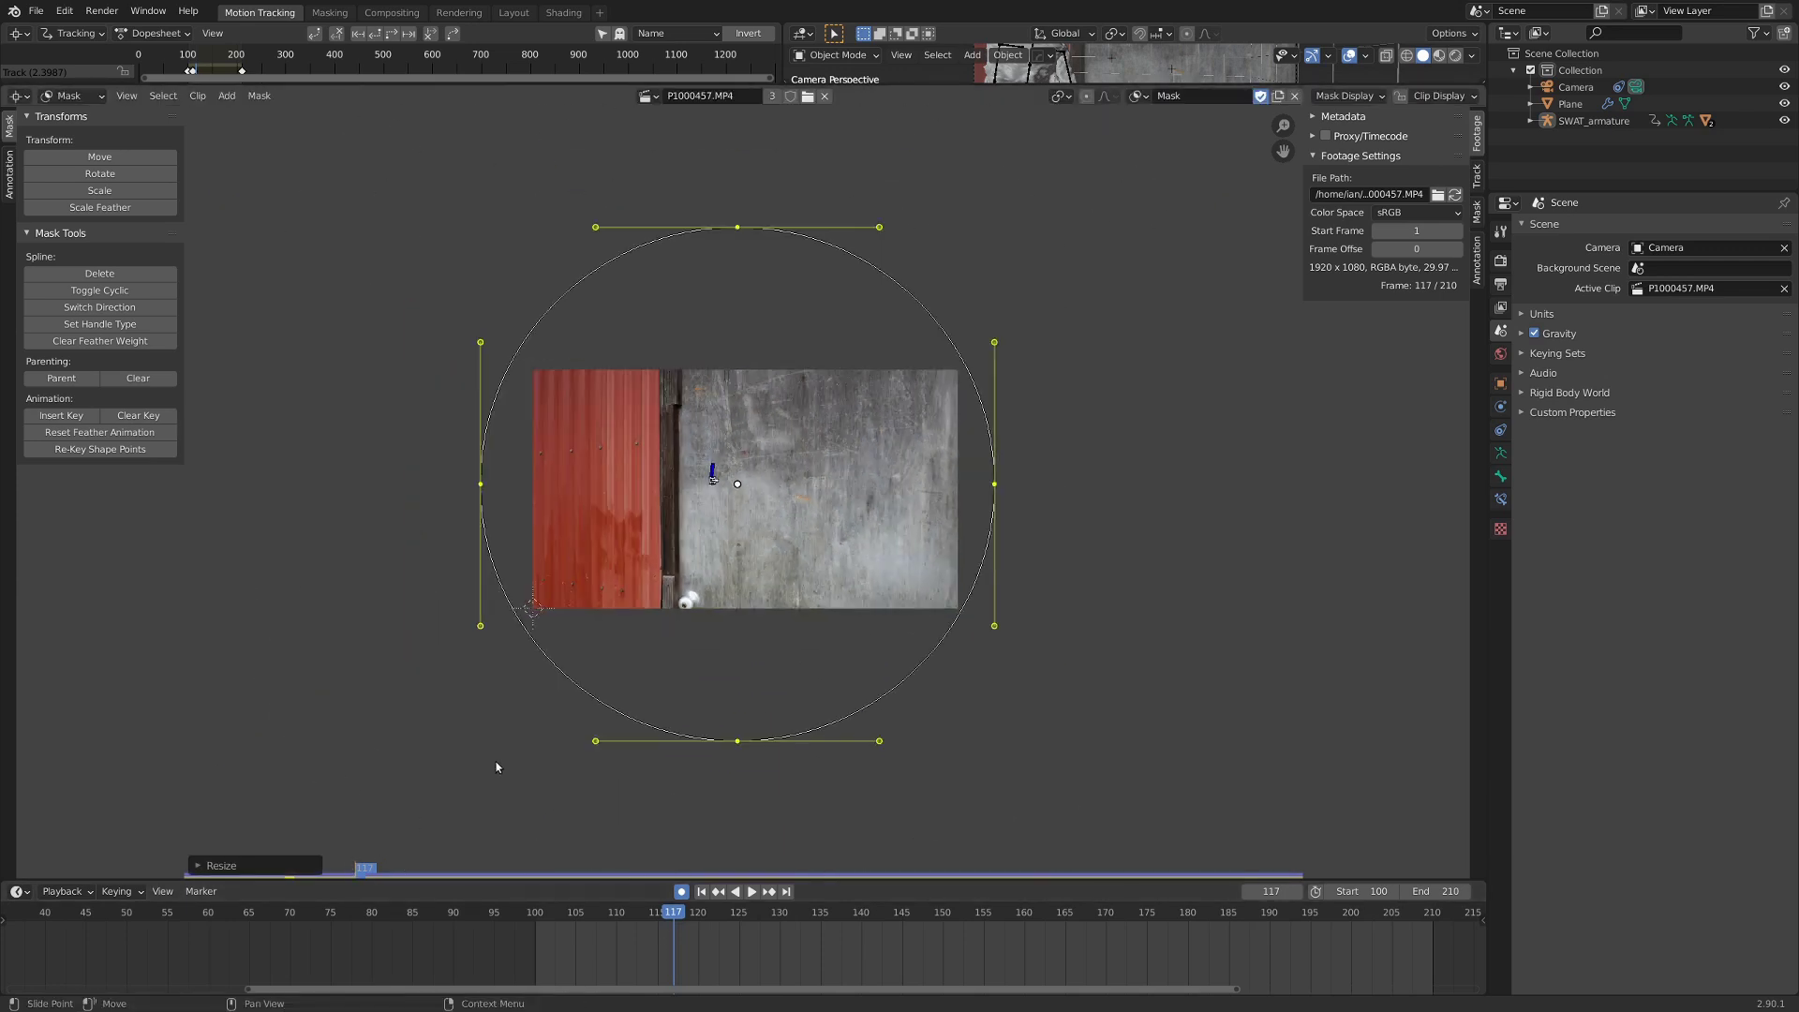
scroll(497, 765, up, 3)
shift+right_drag(618, 948, 576, 954)
drag(575, 956, 573, 953)
key(s)
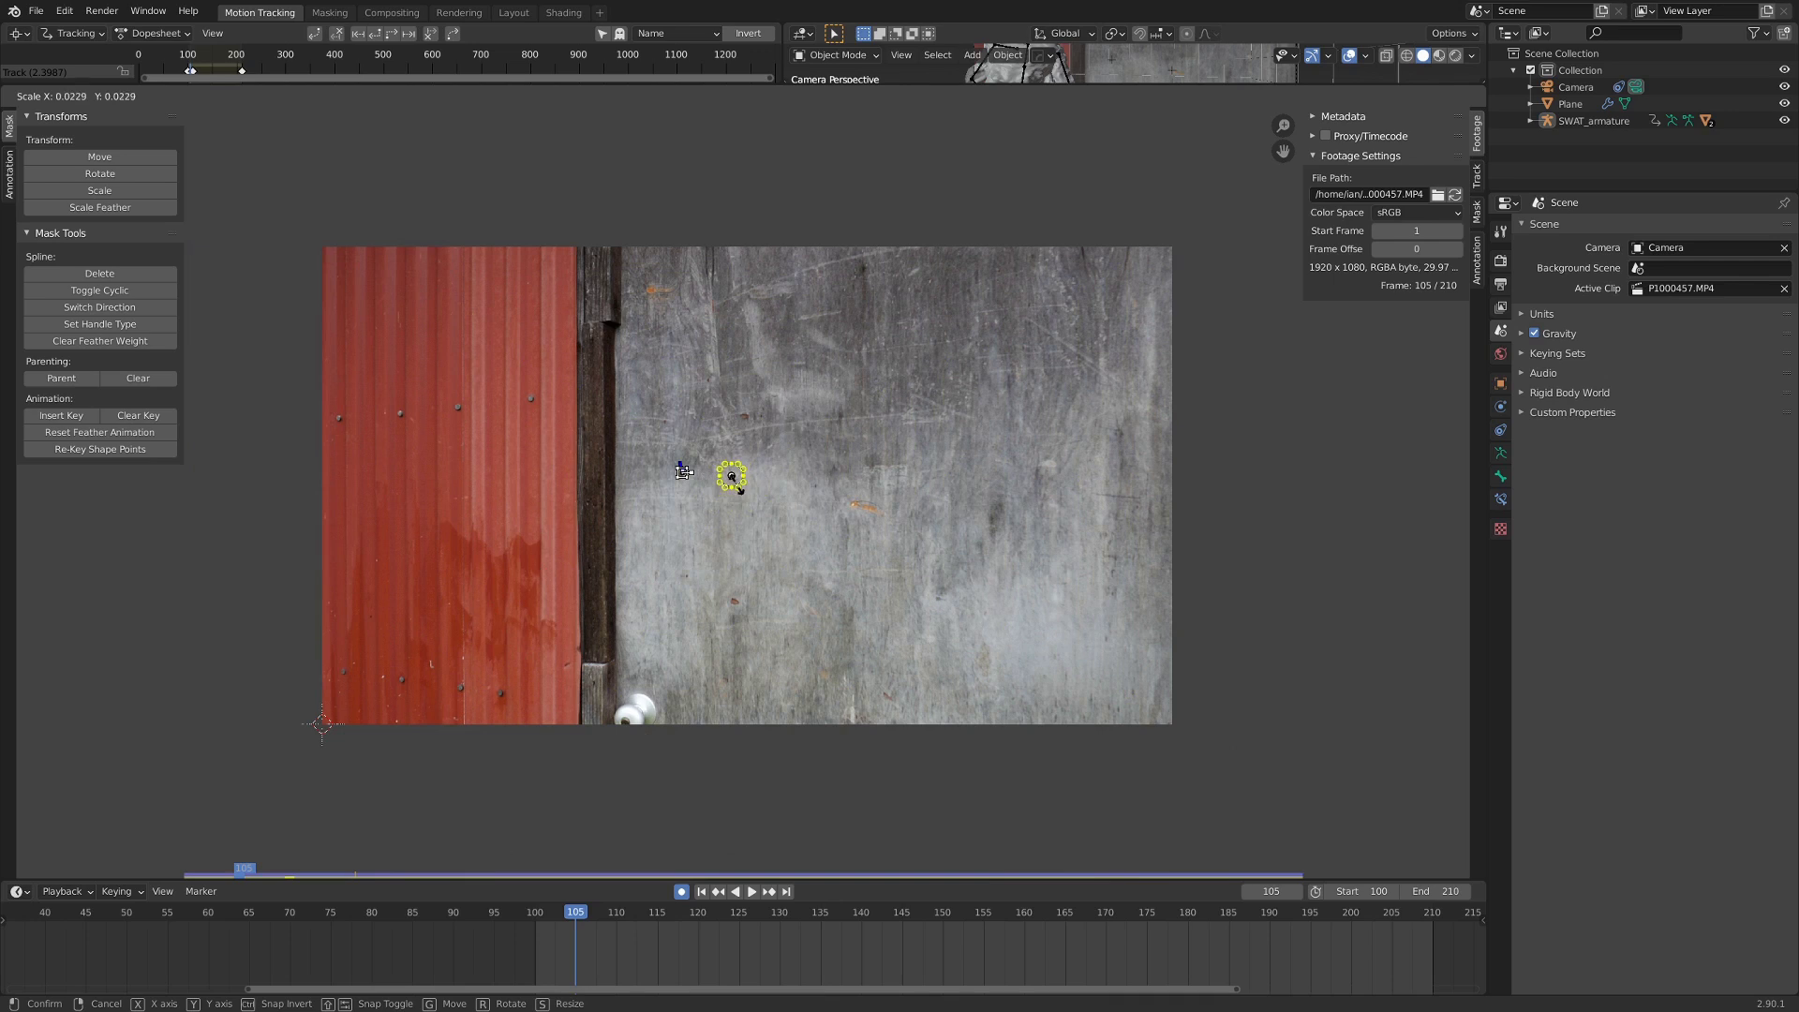
click(739, 489)
key(space)
scroll(637, 581, down, 3)
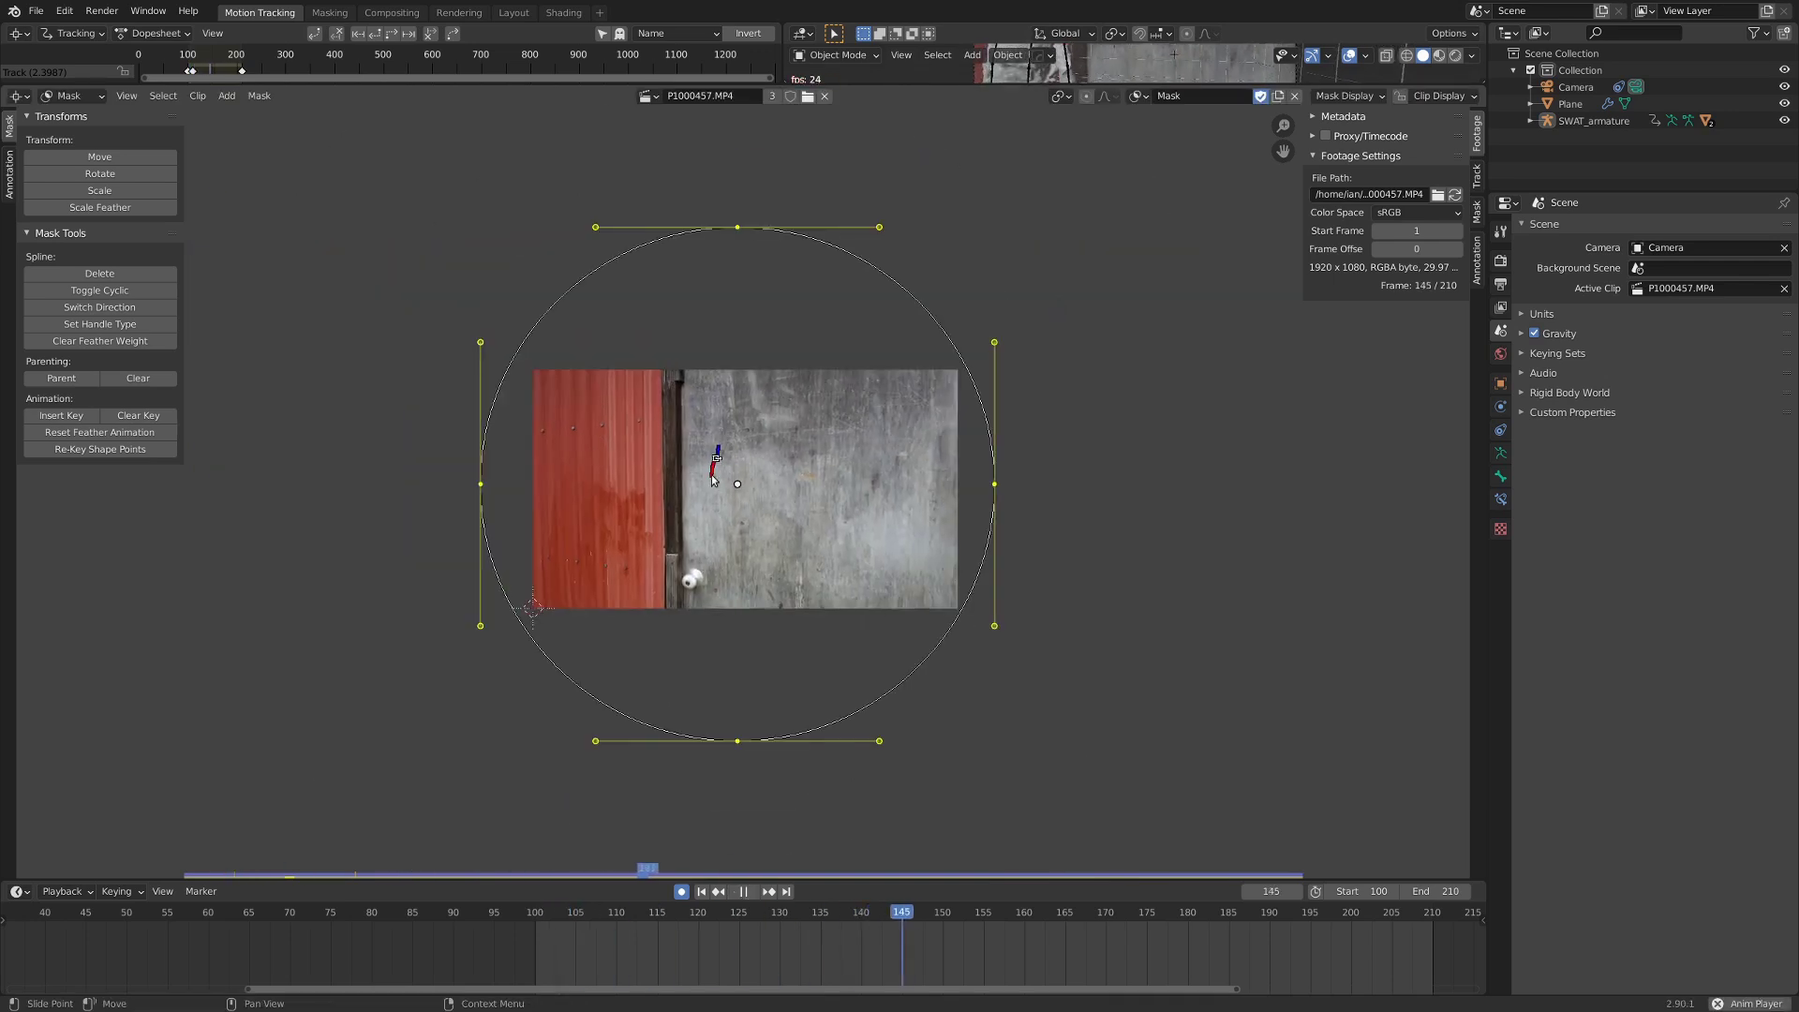
drag(600, 930, 566, 940)
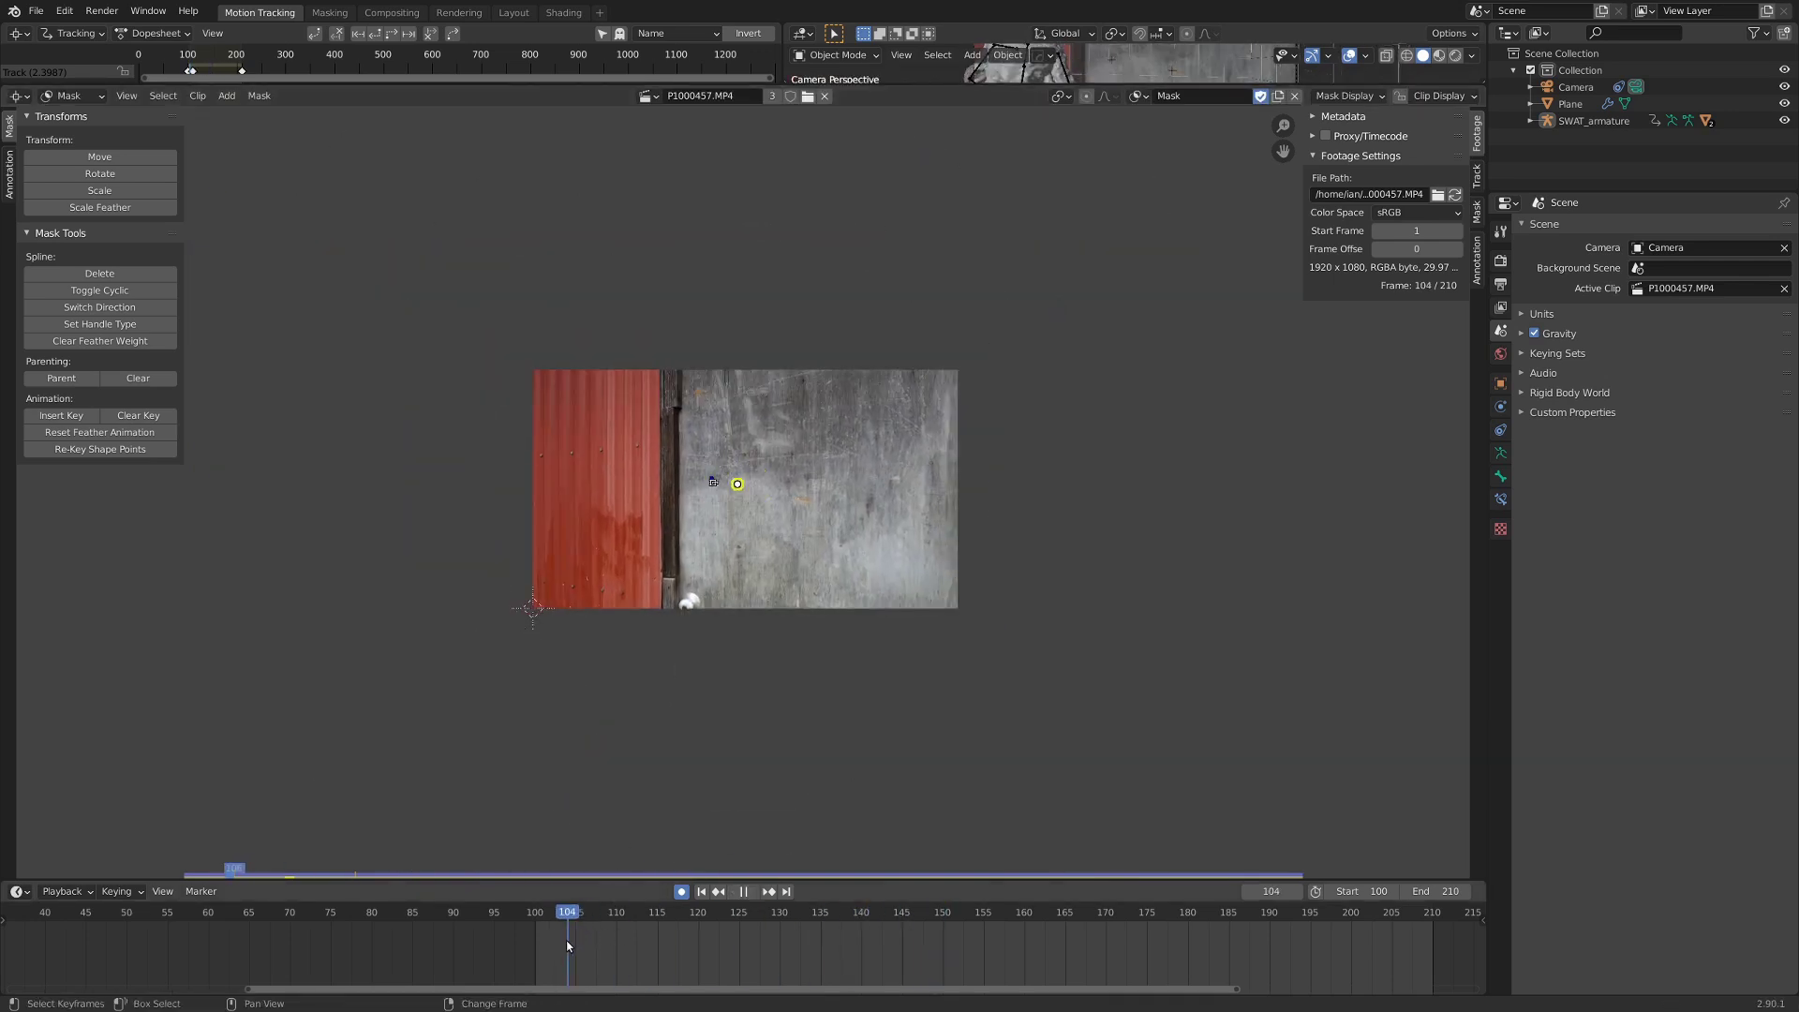
At frame 101, scale the mask circle to 0 so it collapses into a single point.
scroll(763, 393, up, 6)
scroll(716, 463, up, 1)
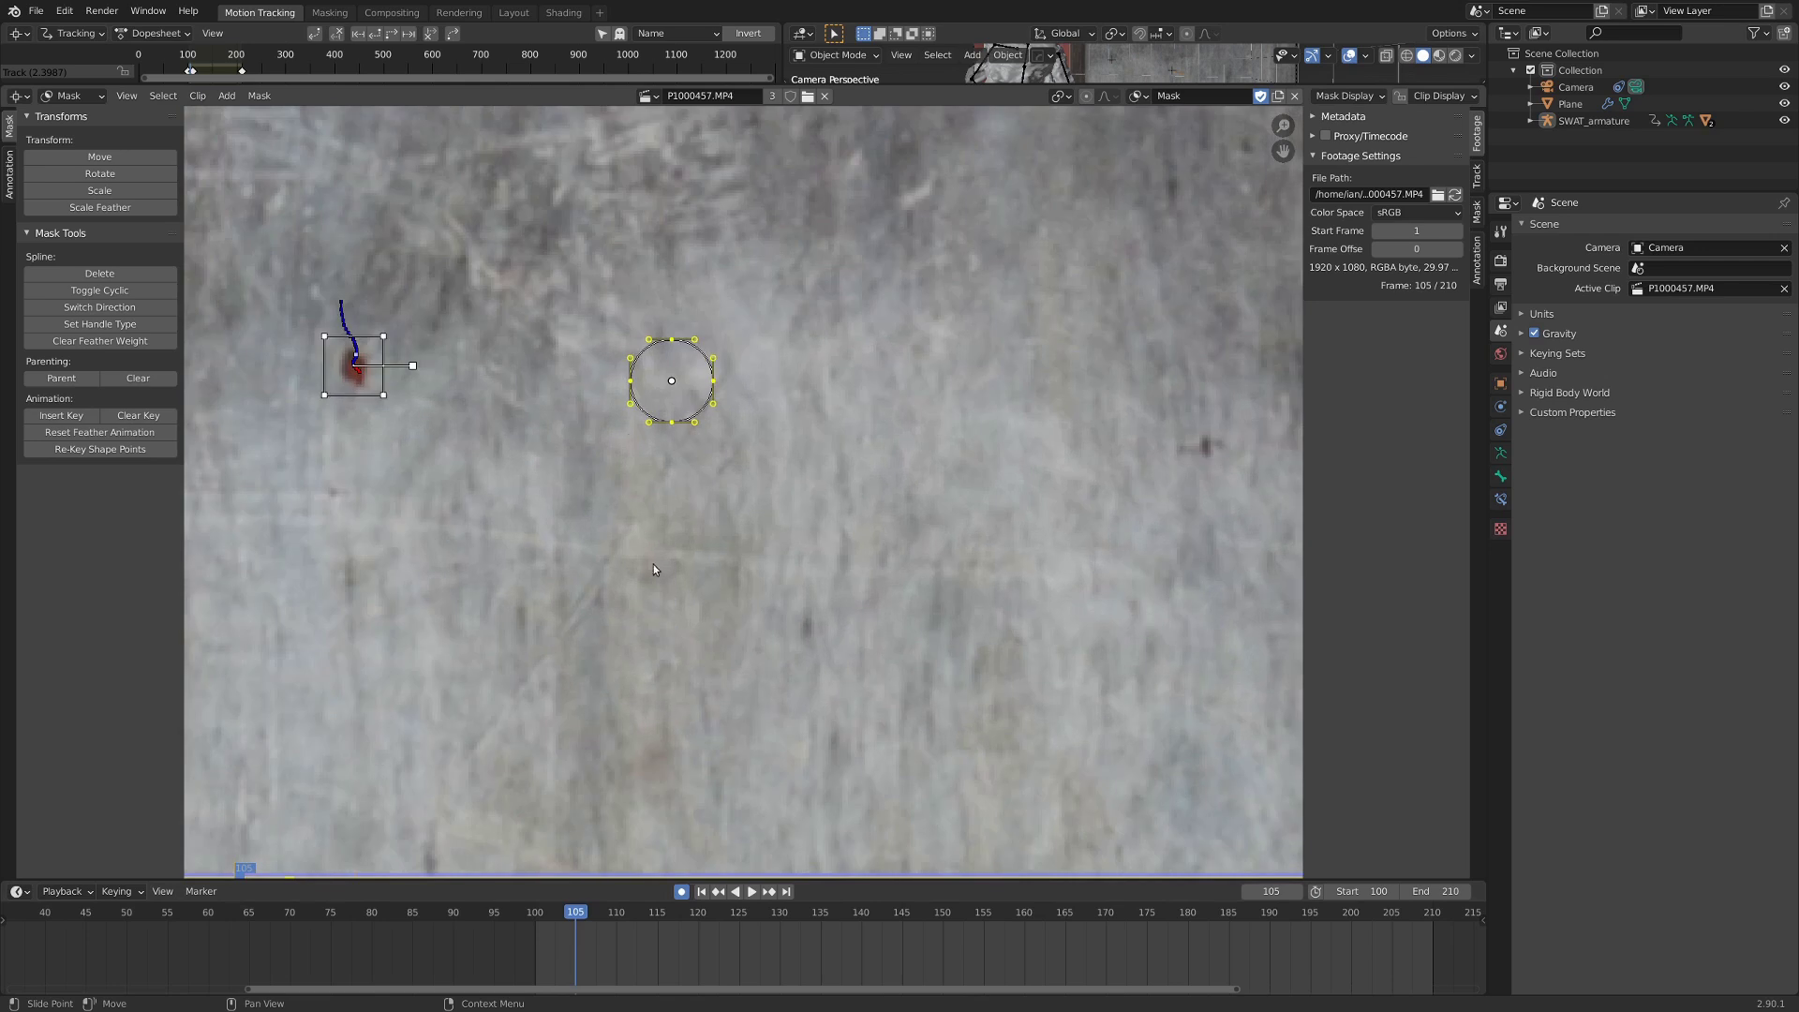
scroll(654, 568, down, 5)
middle_drag(622, 481, 627, 510)
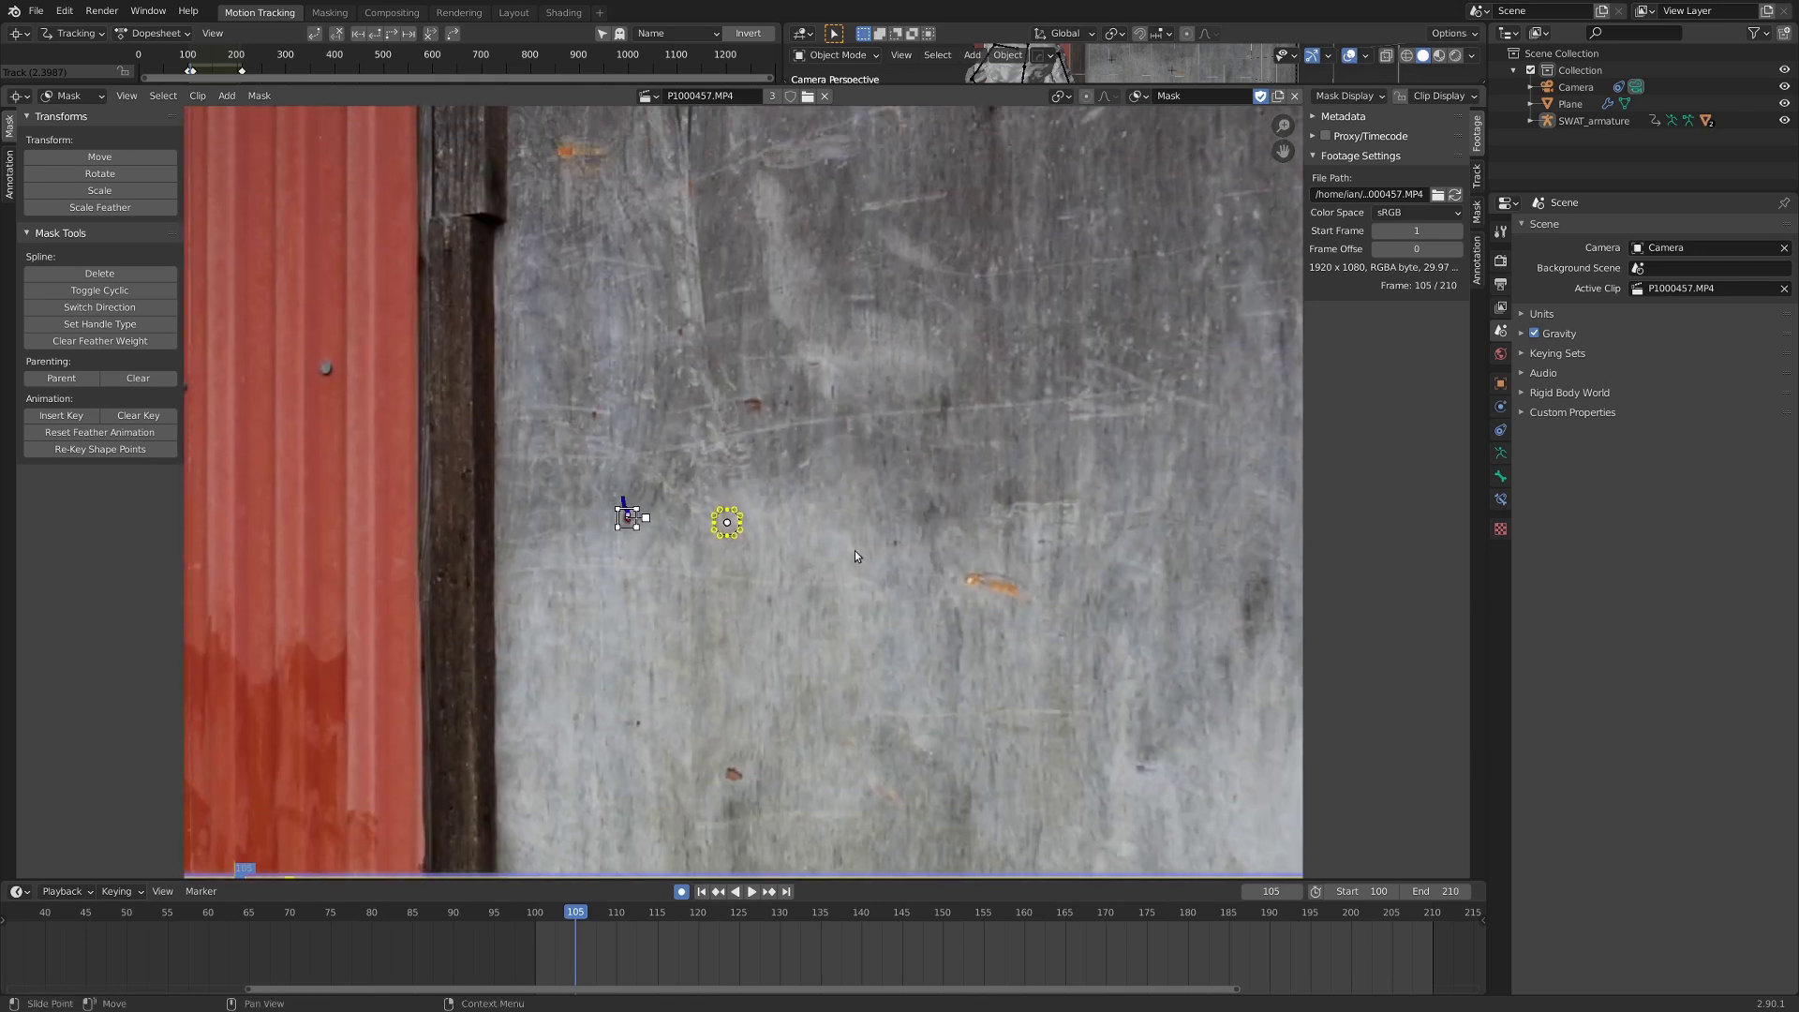
alt+scroll(796, 576, up, 4)
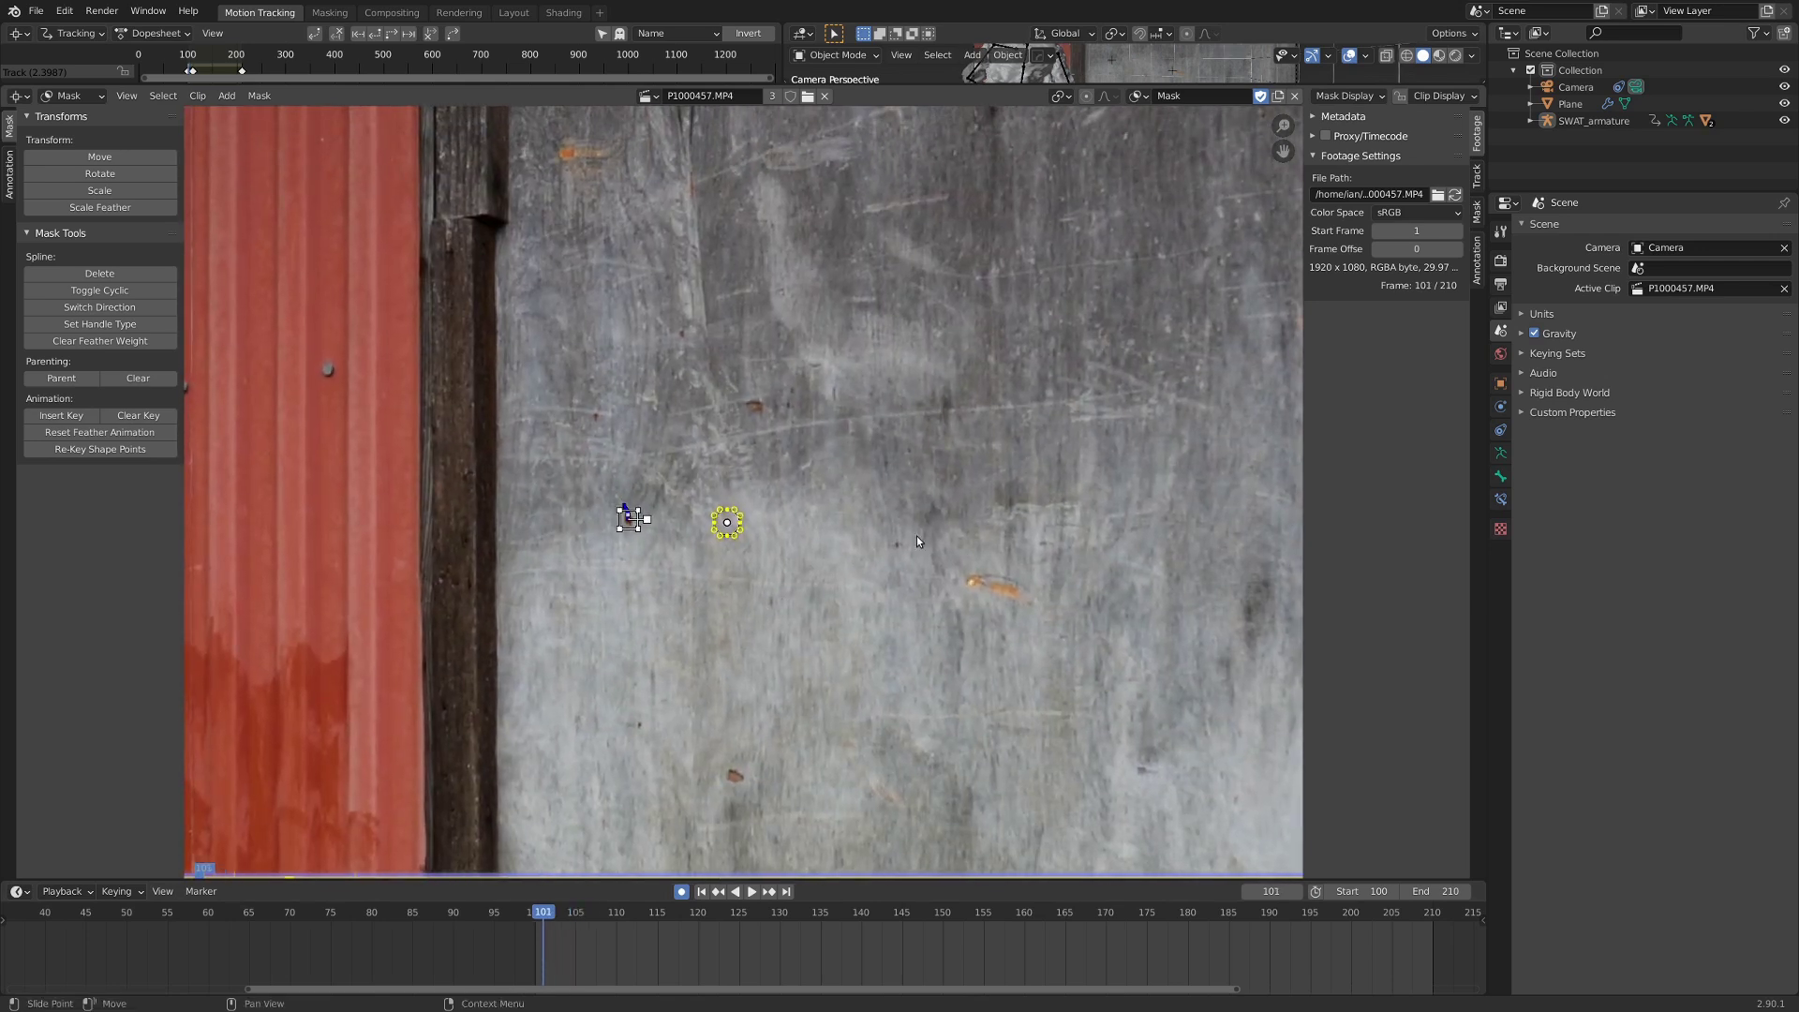
key(s)
key(0)
key(Return)
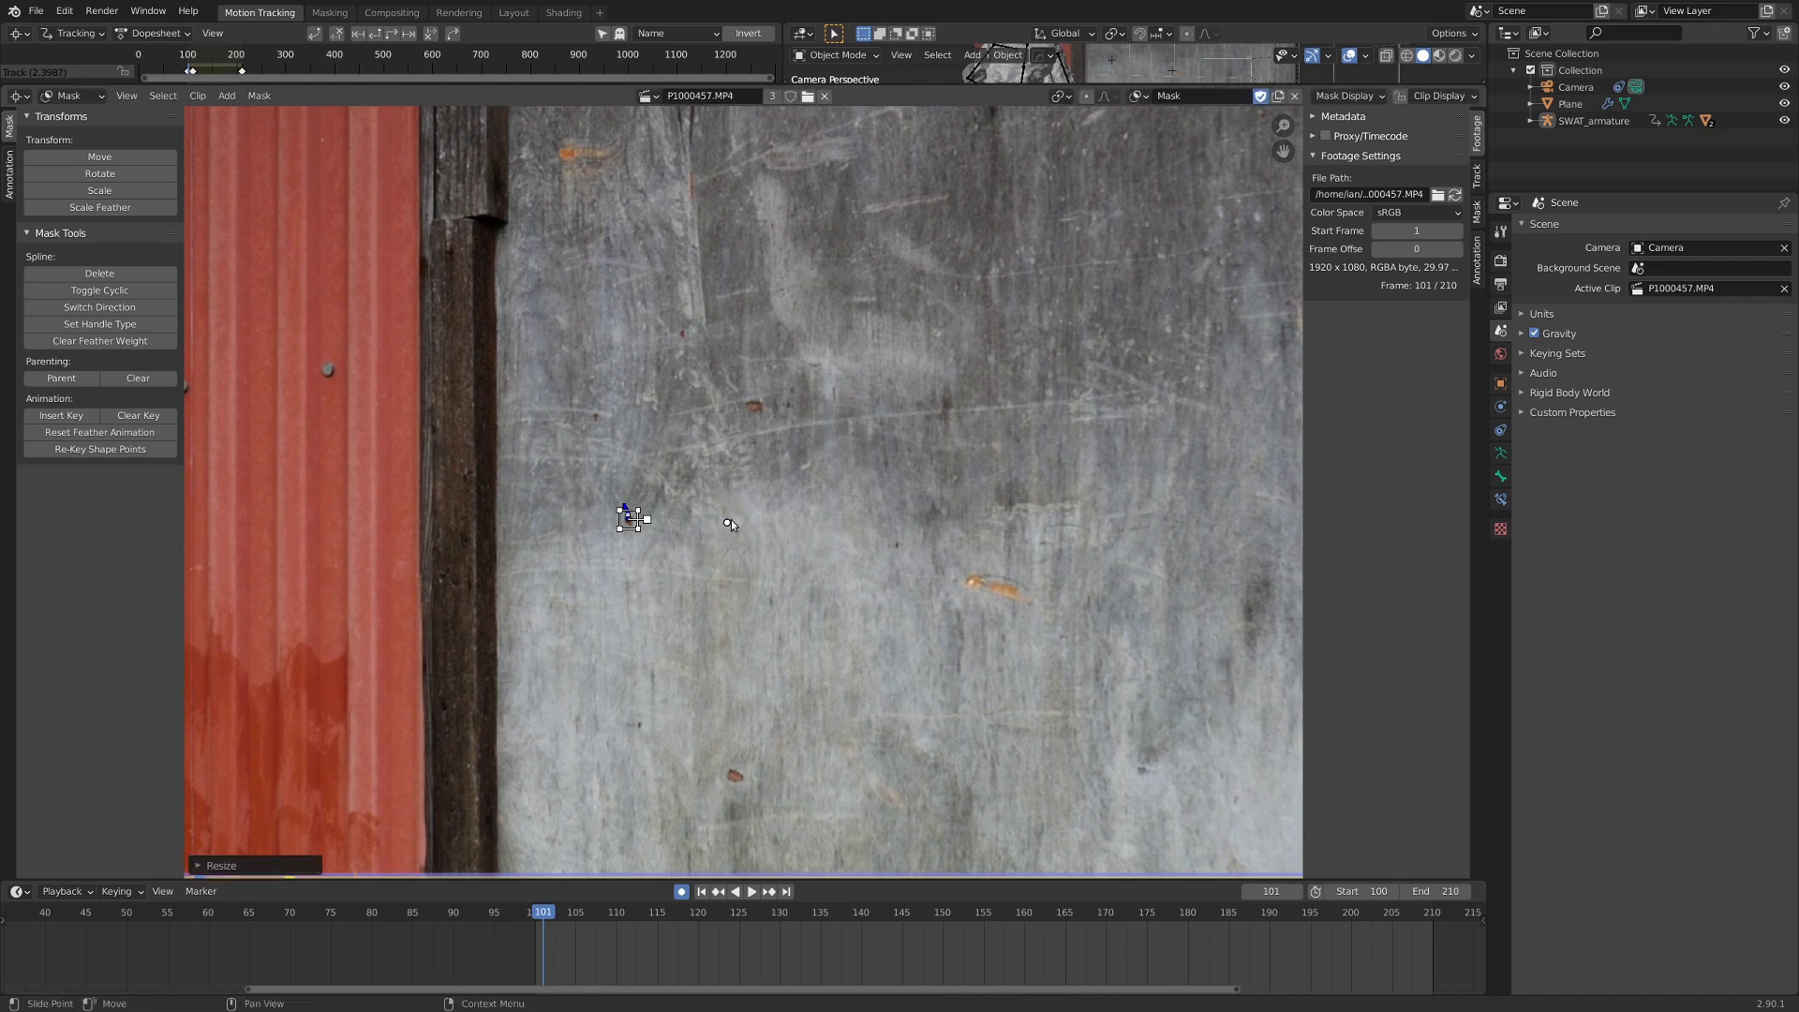
Scrub between frames 101 and 118 to check how the mask circle opens over the footage.
alt+scroll(725, 526, down, 6)
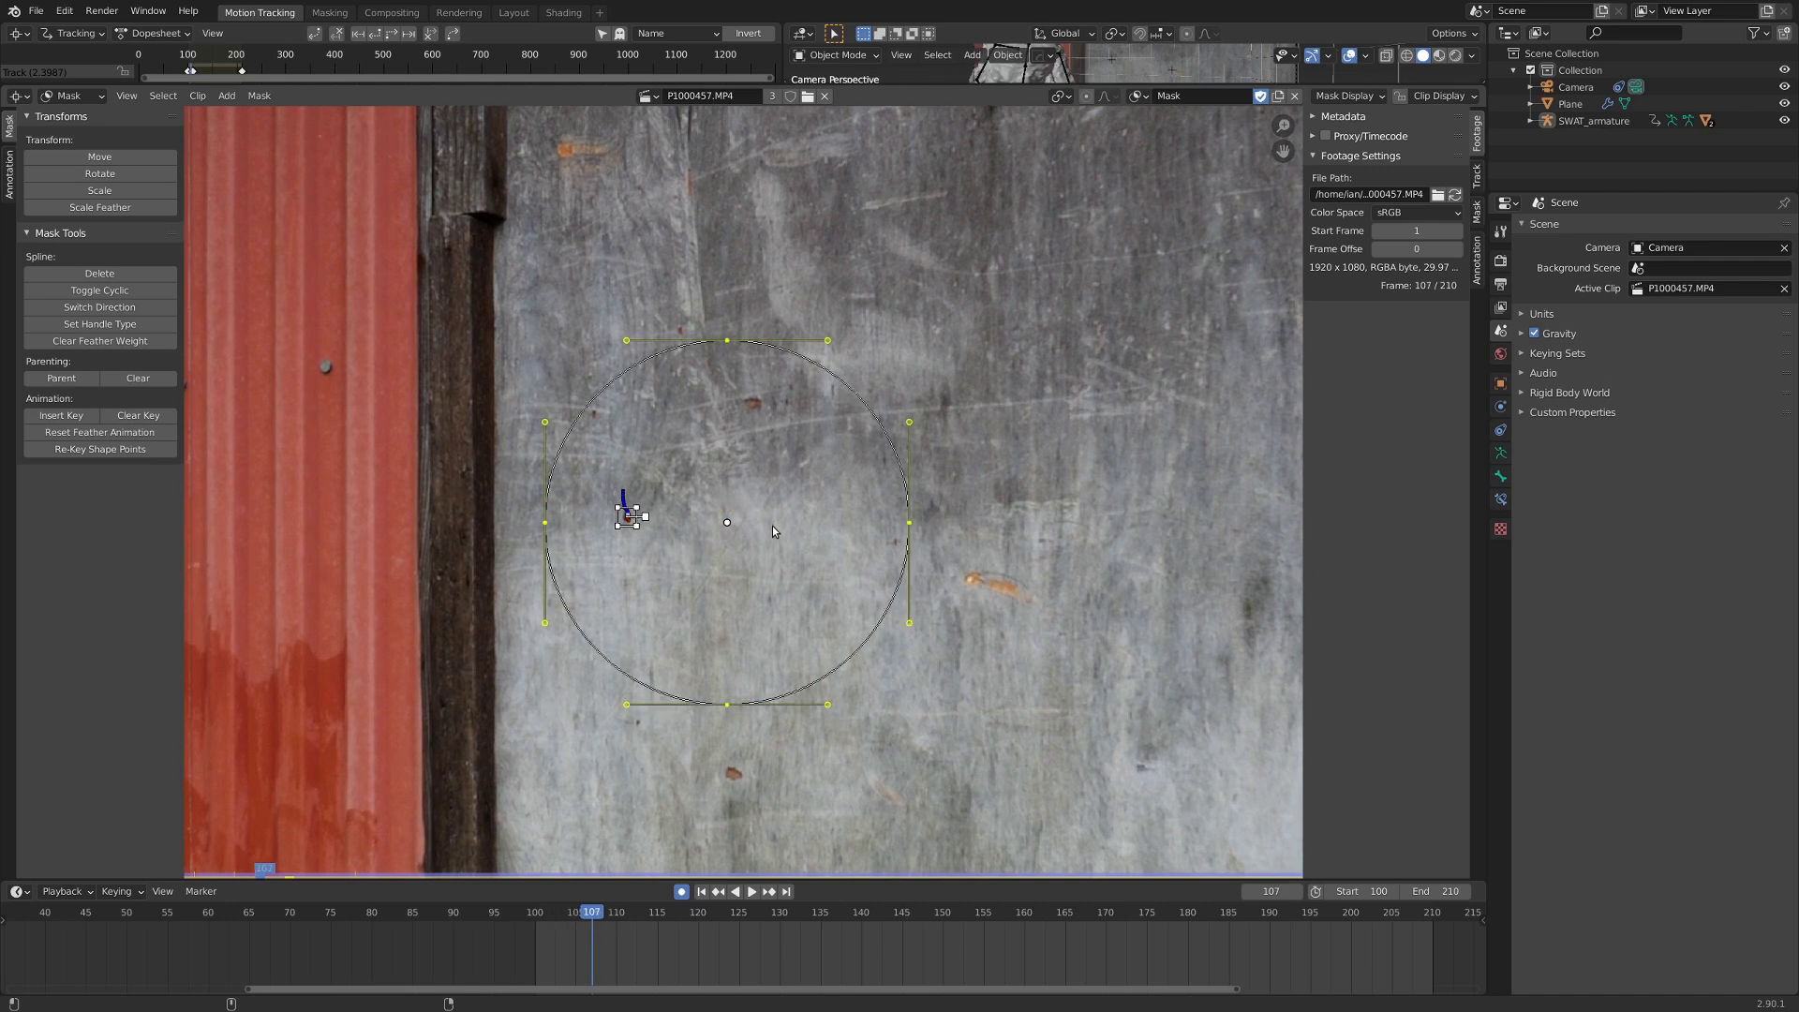
alt+scroll(728, 520, down, 5)
alt+scroll(718, 513, up, 7)
scroll(726, 497, down, 4)
alt+scroll(823, 469, down, 1)
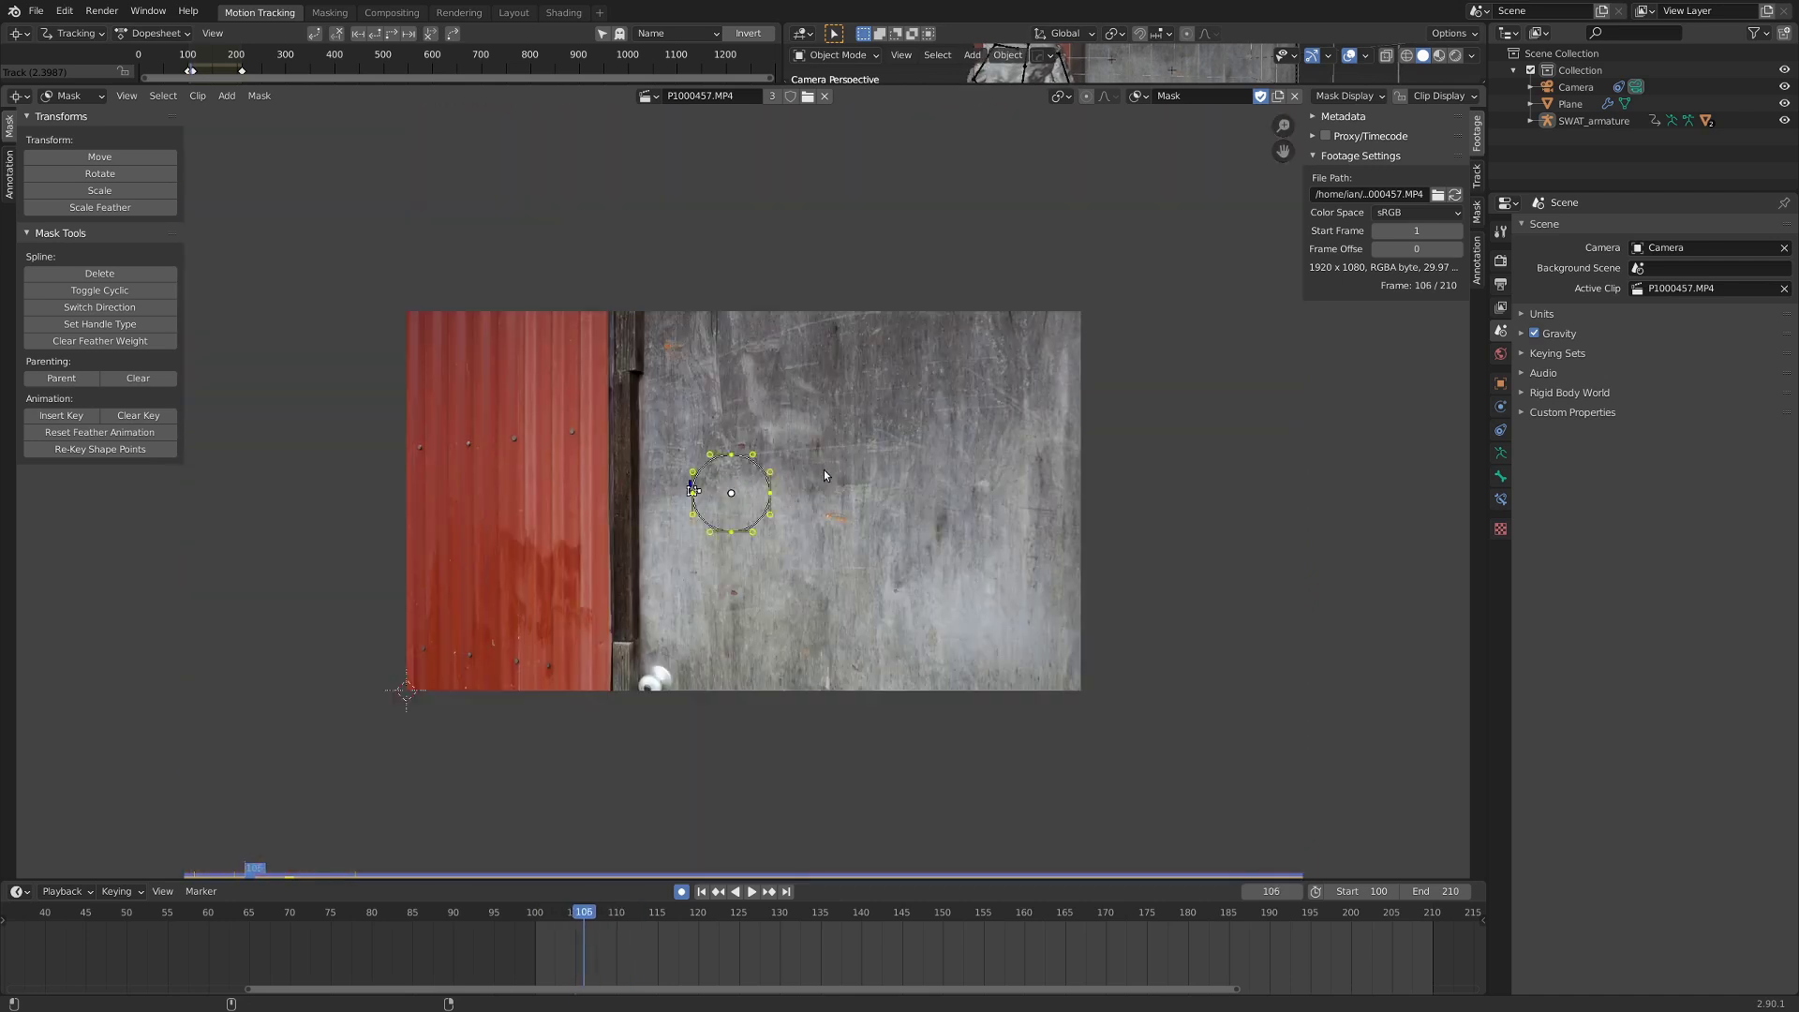
alt+scroll(823, 469, down, 12)
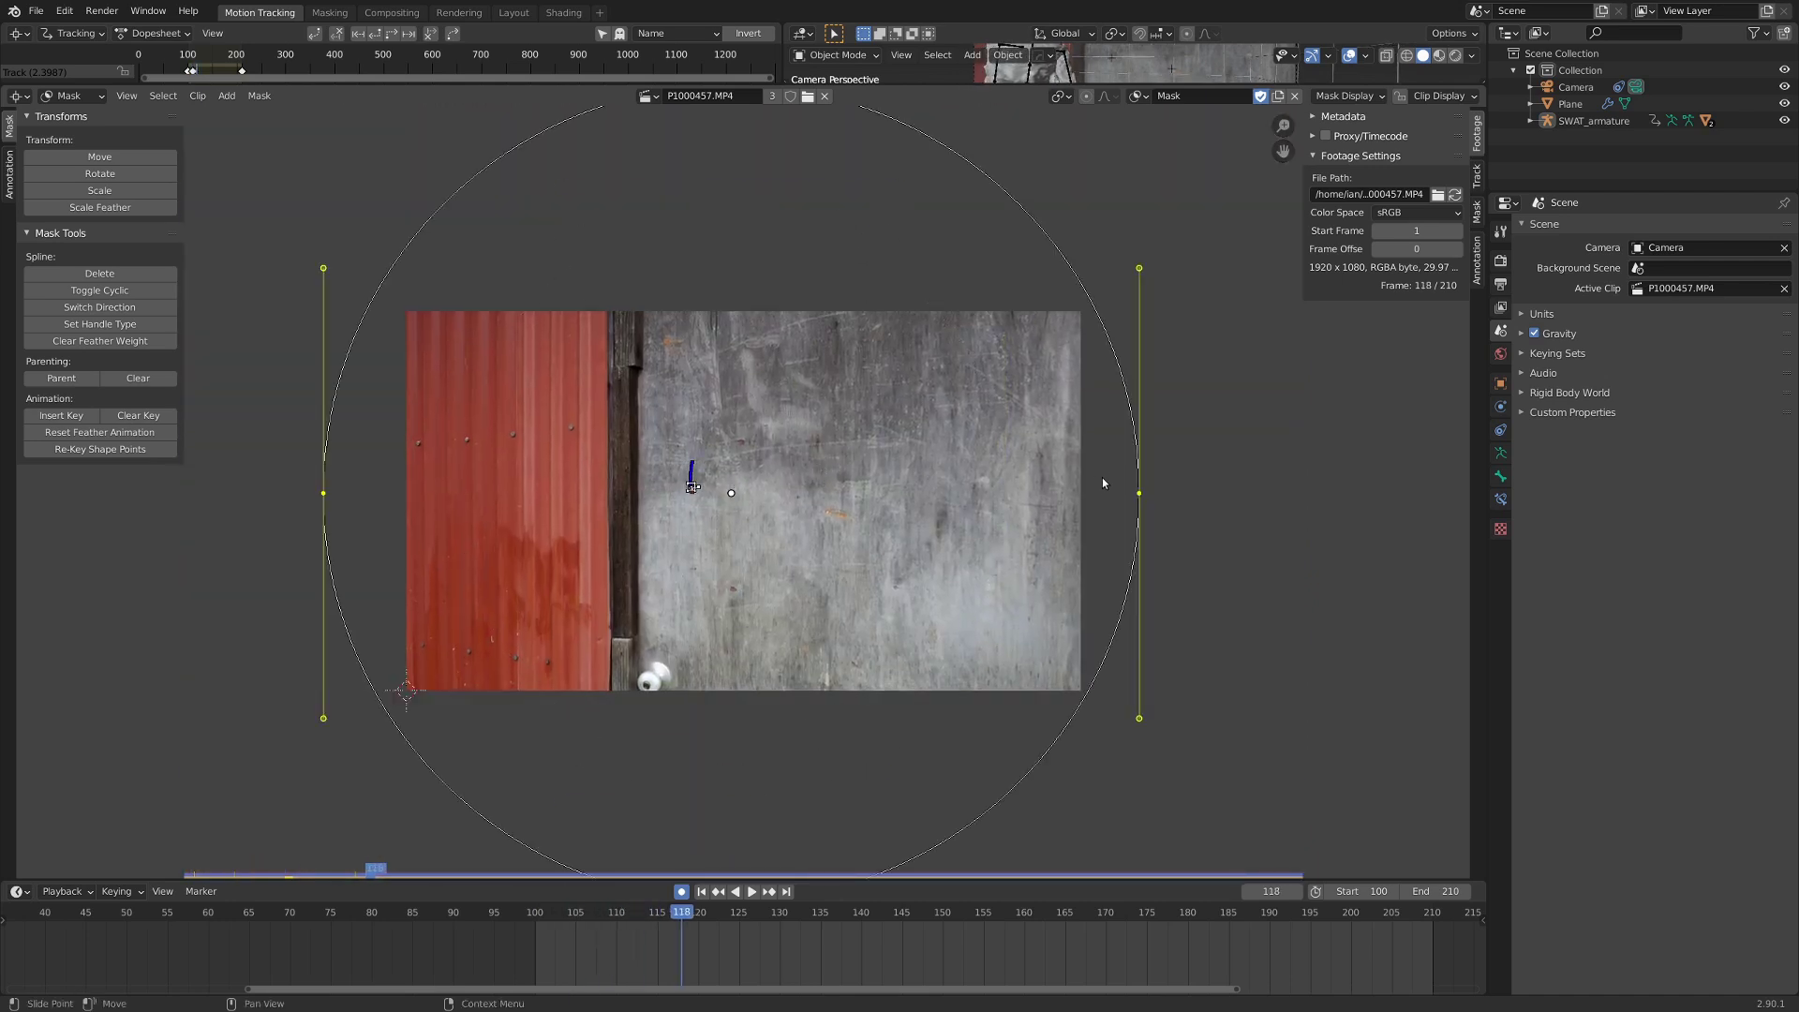
scroll(1102, 483, down, 4)
scroll(937, 511, up, 2)
alt+scroll(817, 504, up, 8)
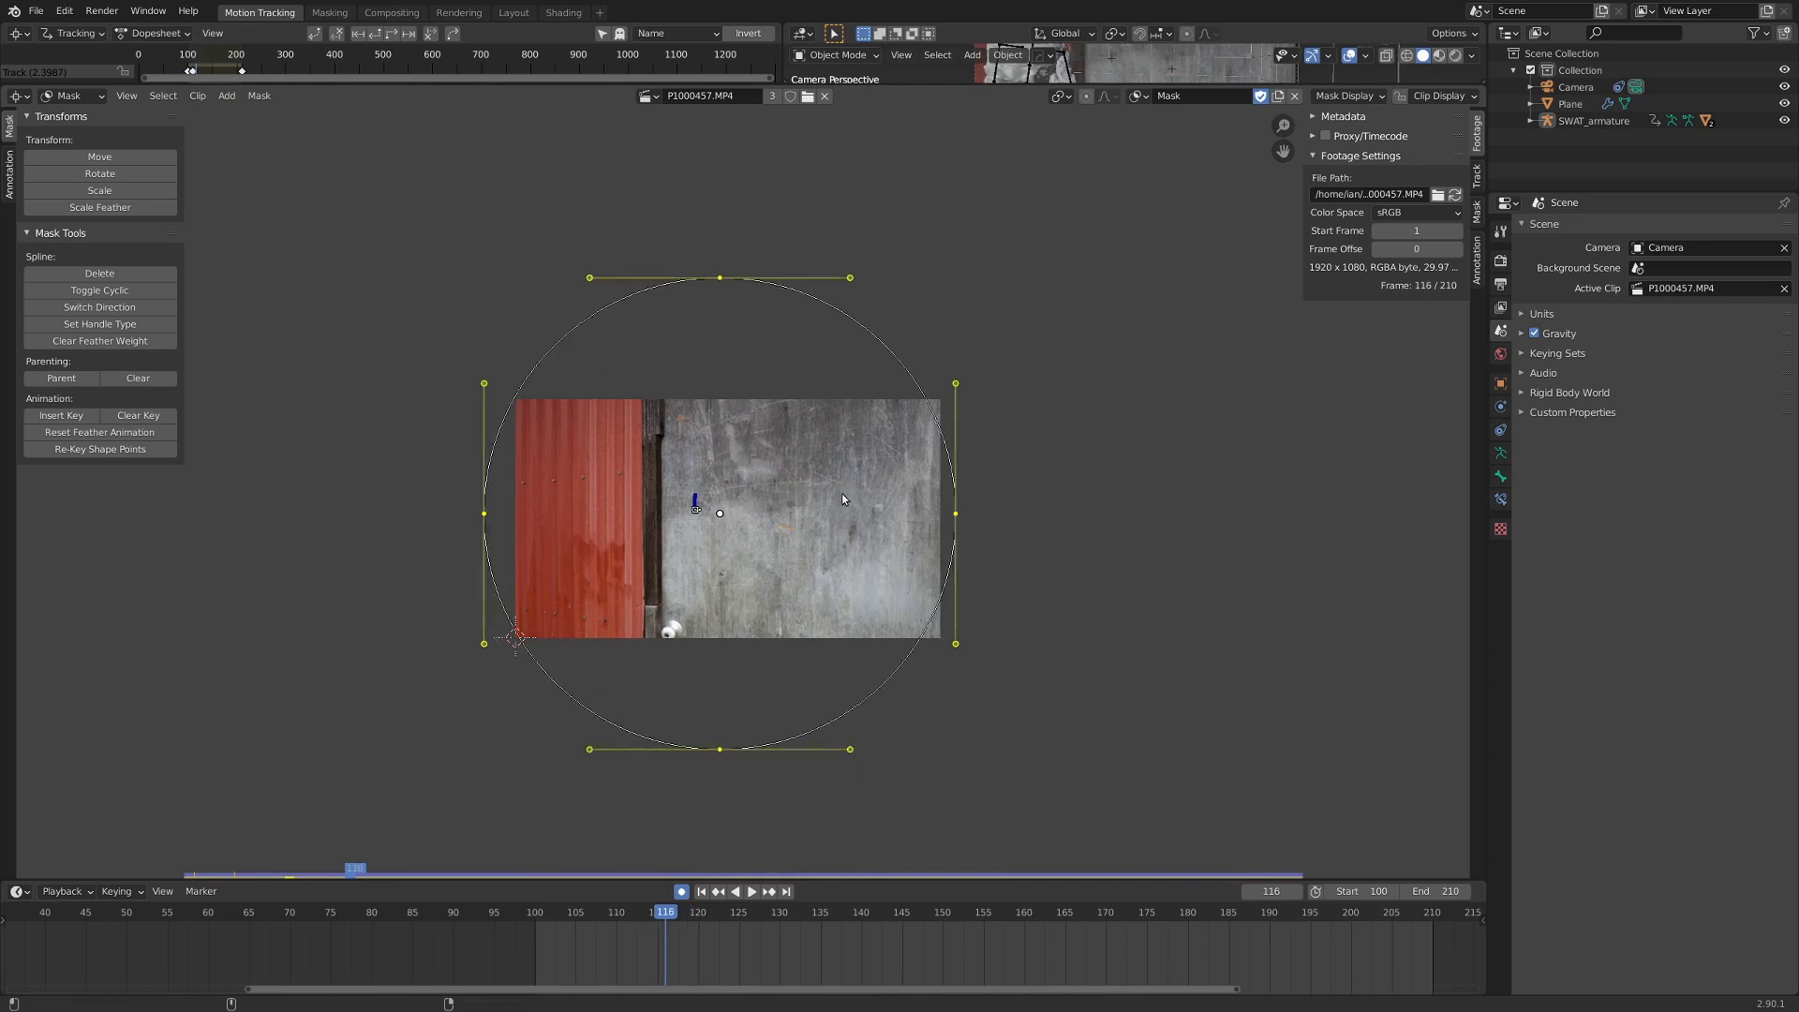
At frame 117, add a feather to the mask circle and extend it outwards well beyond the circle's edge.
scroll(837, 524, up, 1)
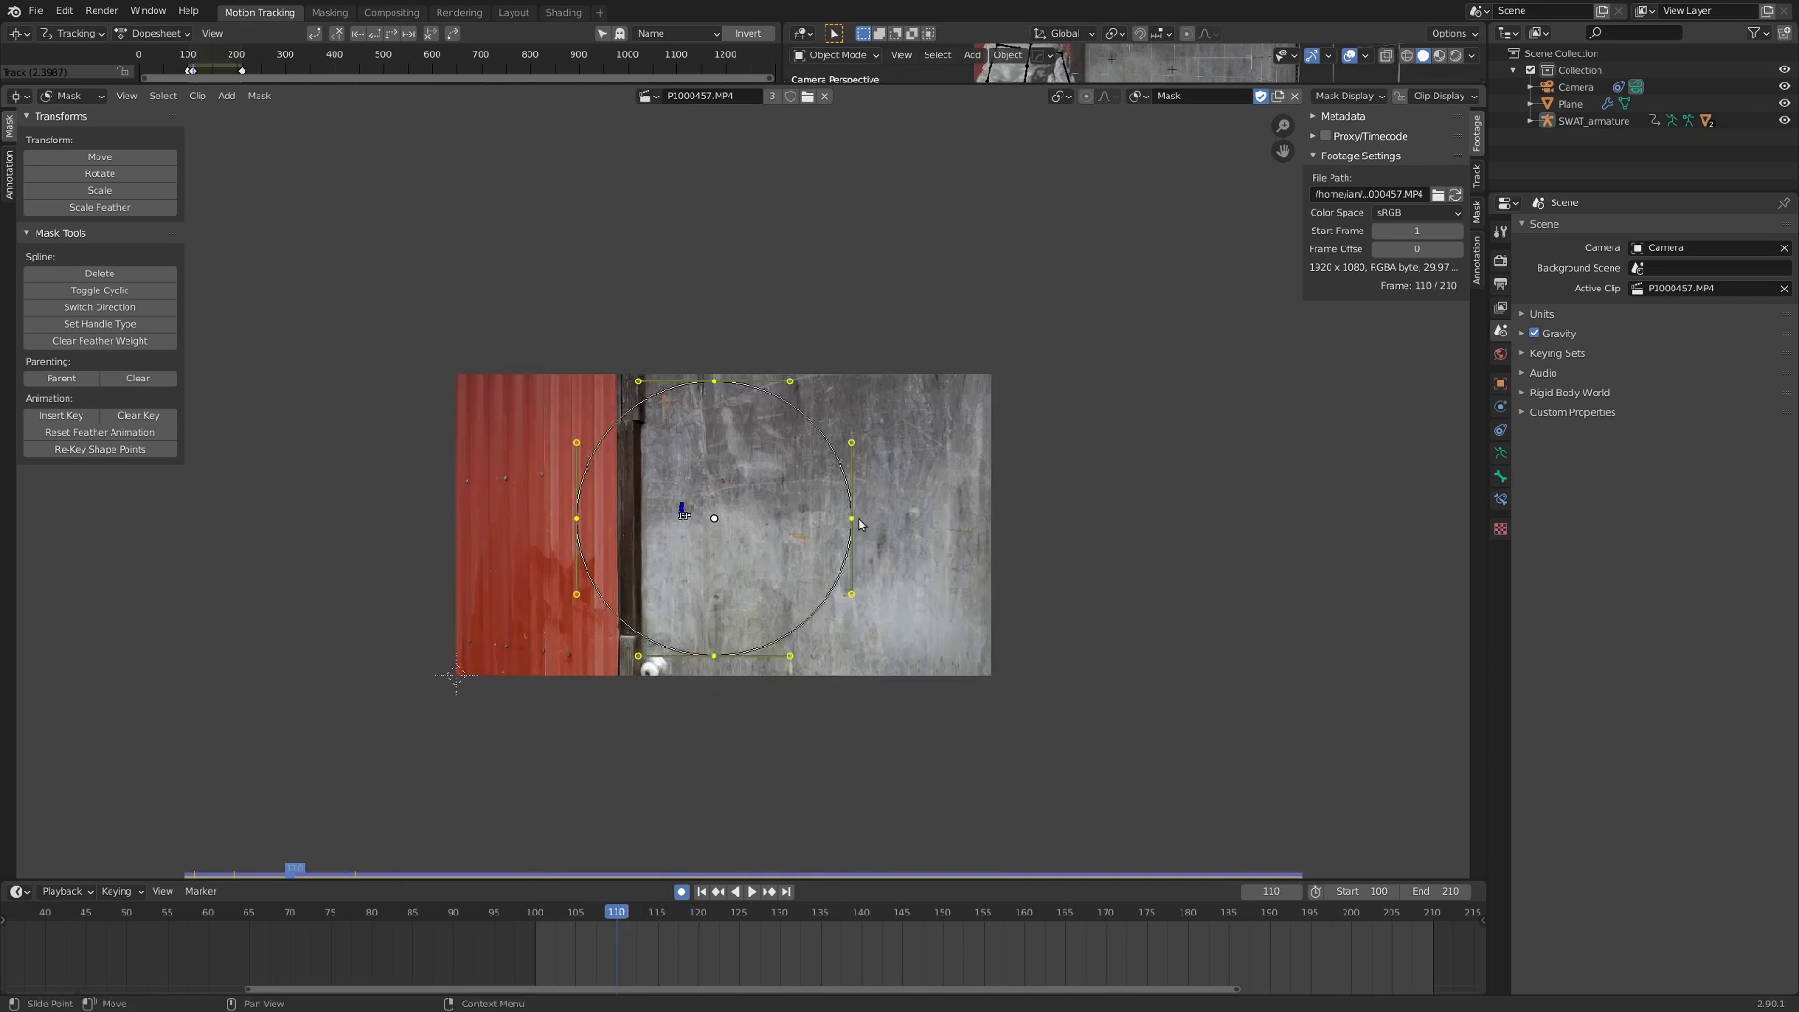
click(356, 871)
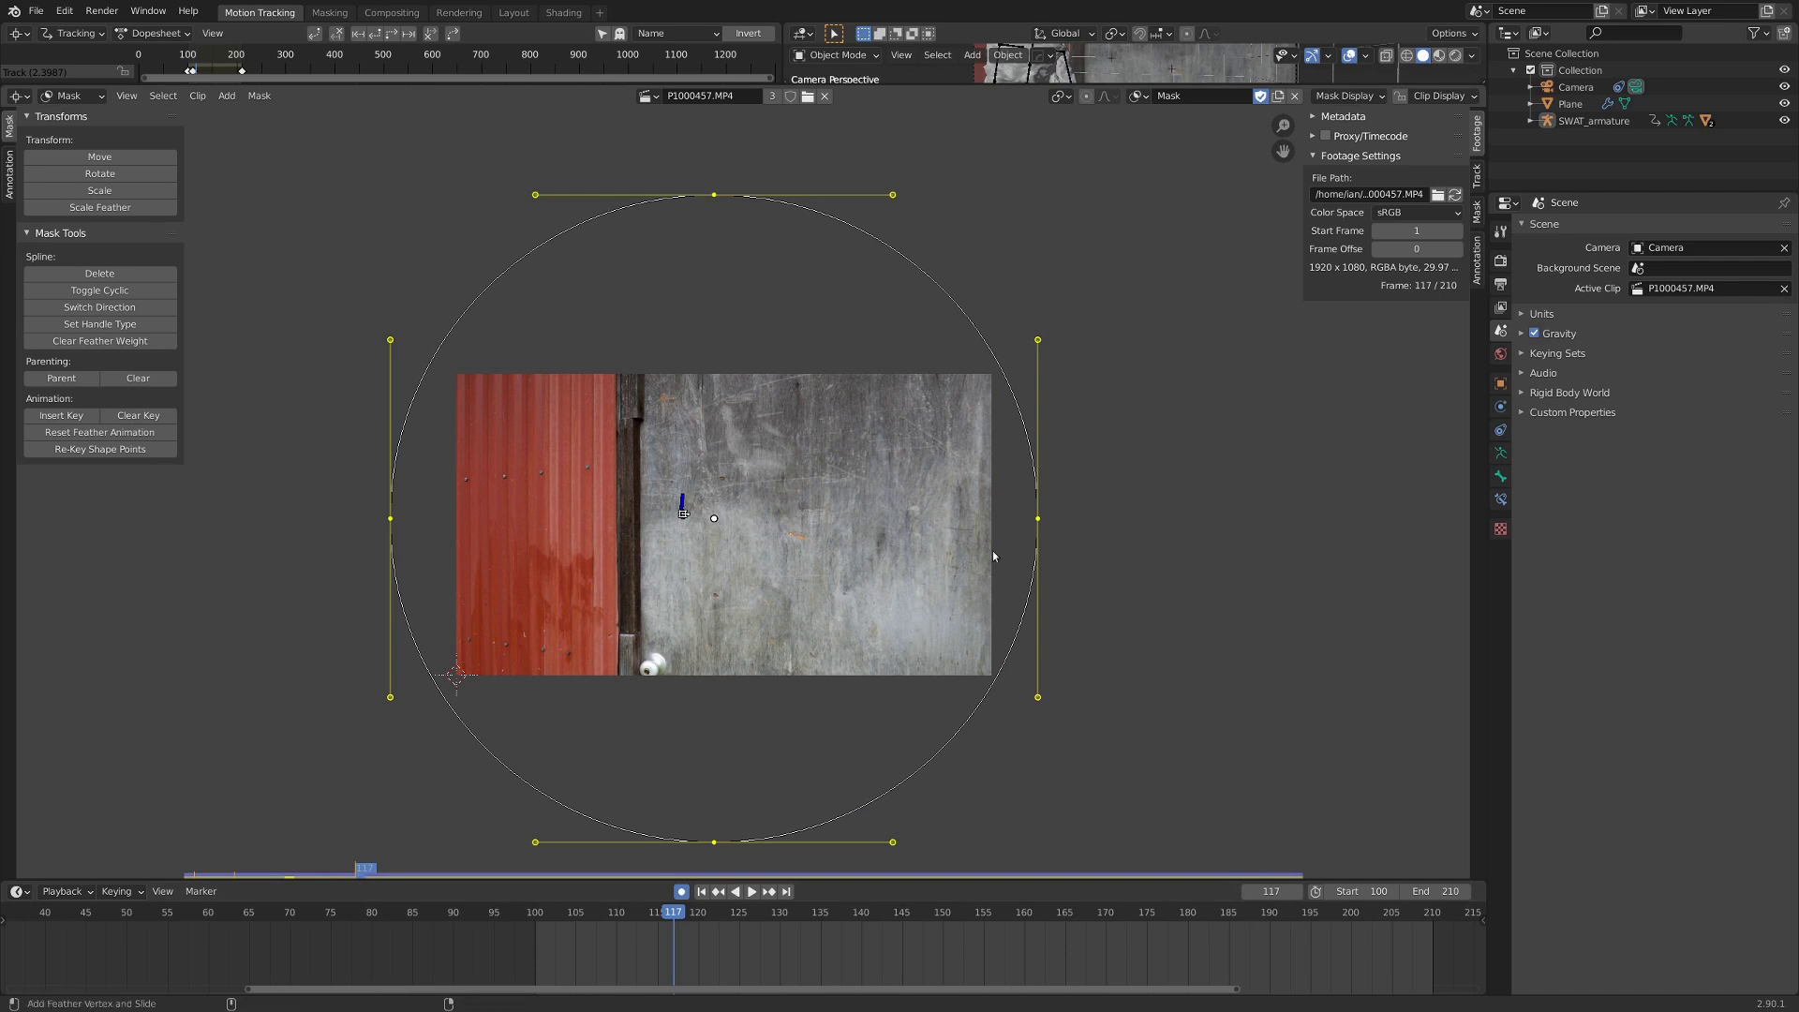
ctrl+shift+drag(1041, 516, 1218, 518)
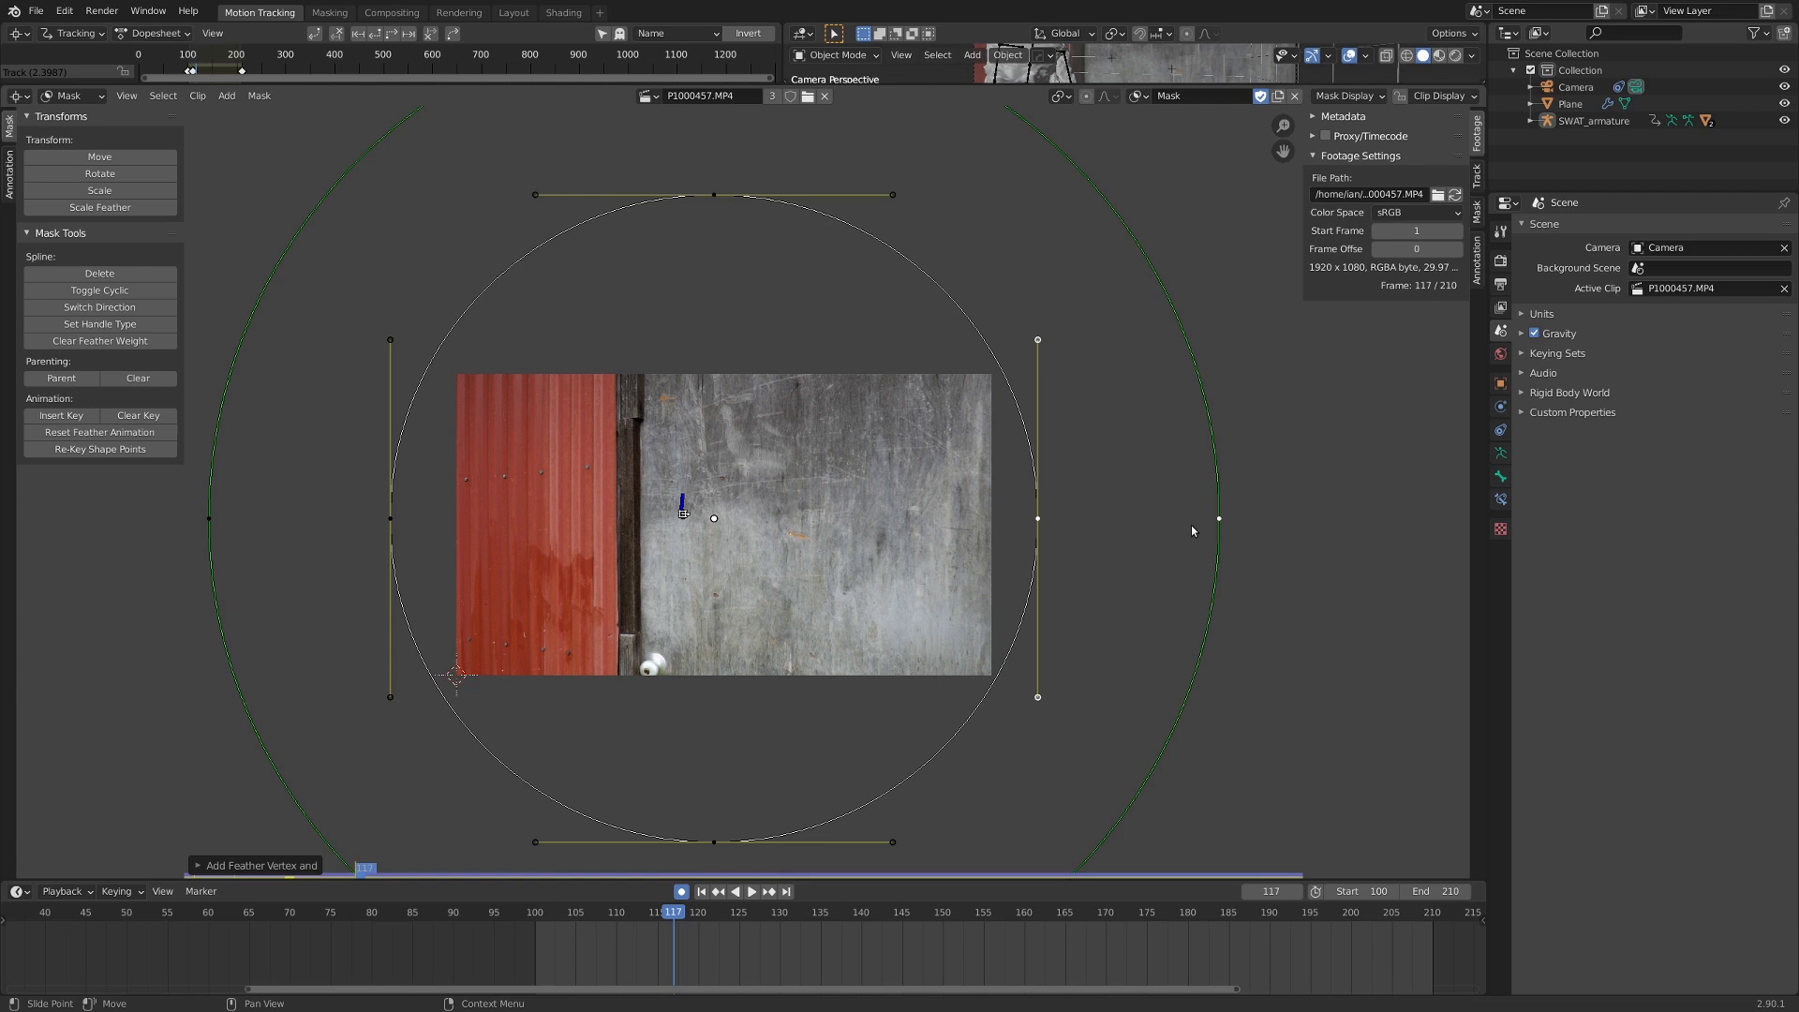
At frame 105, pull the small mask circle's feather outwards so it forms a wider ring around the circle.
alt+scroll(1190, 524, up, 10)
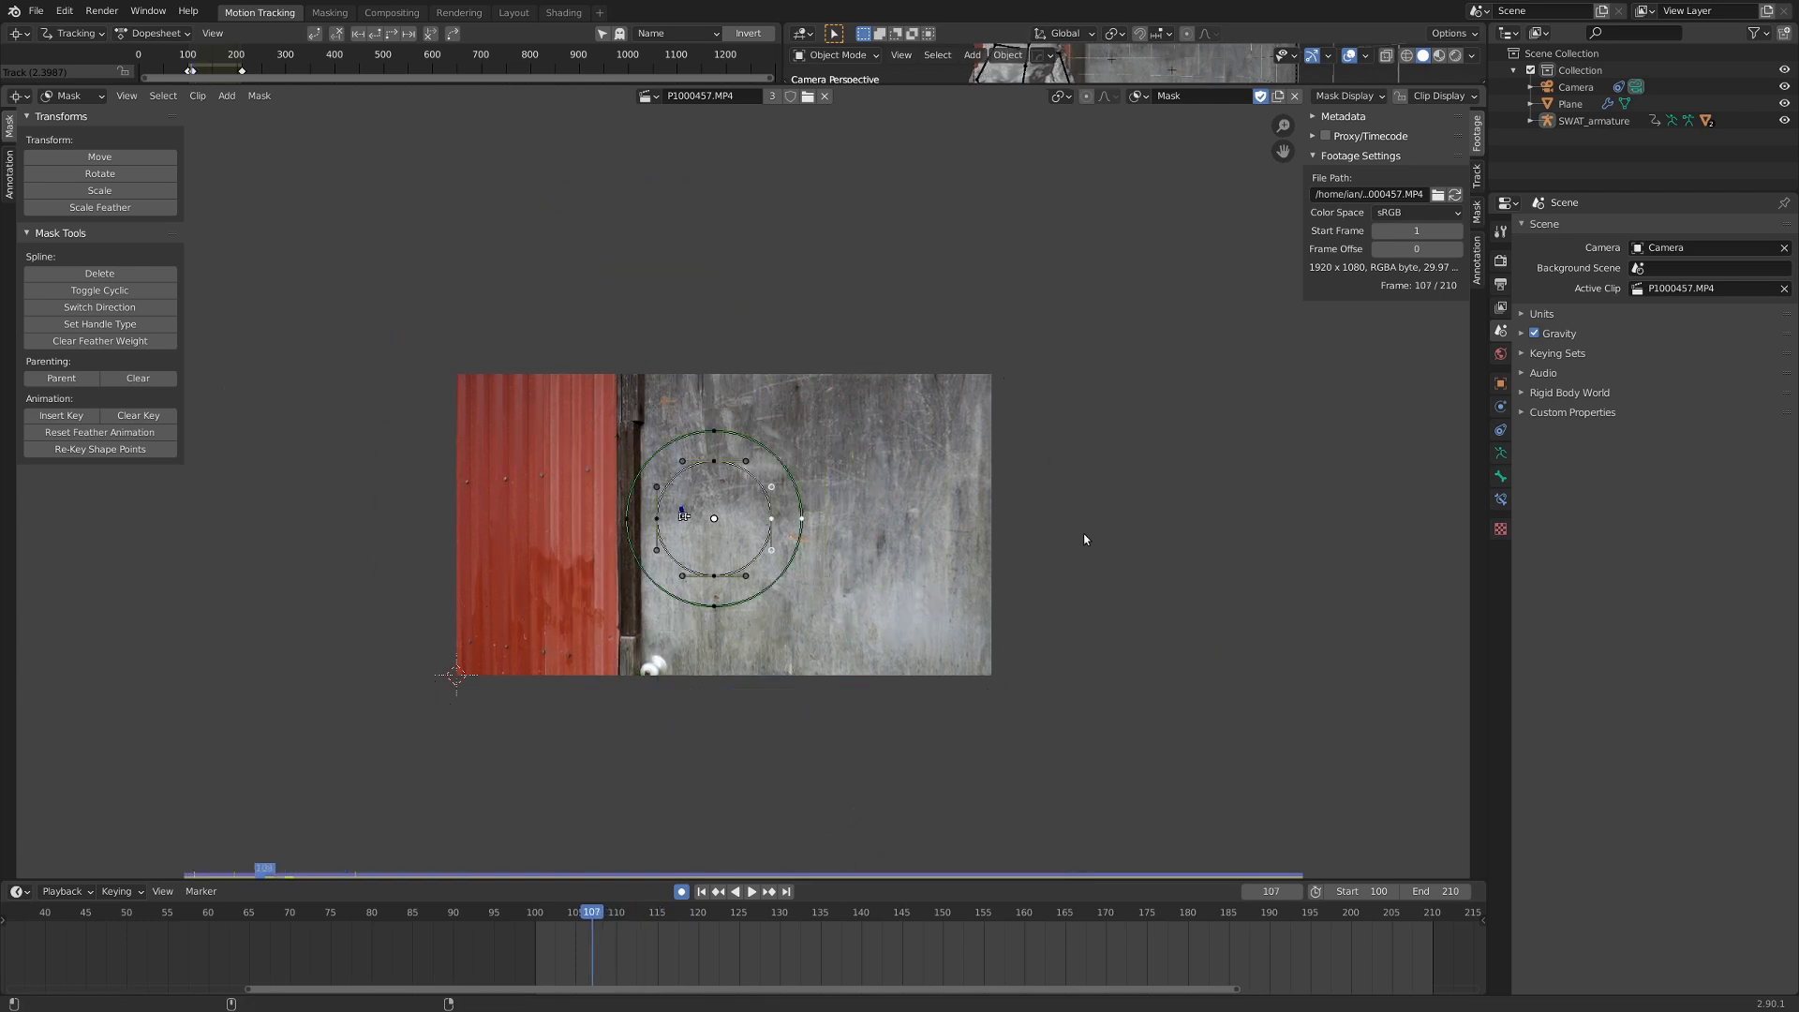
key(Left)
key(Left)
scroll(888, 379, up, 6)
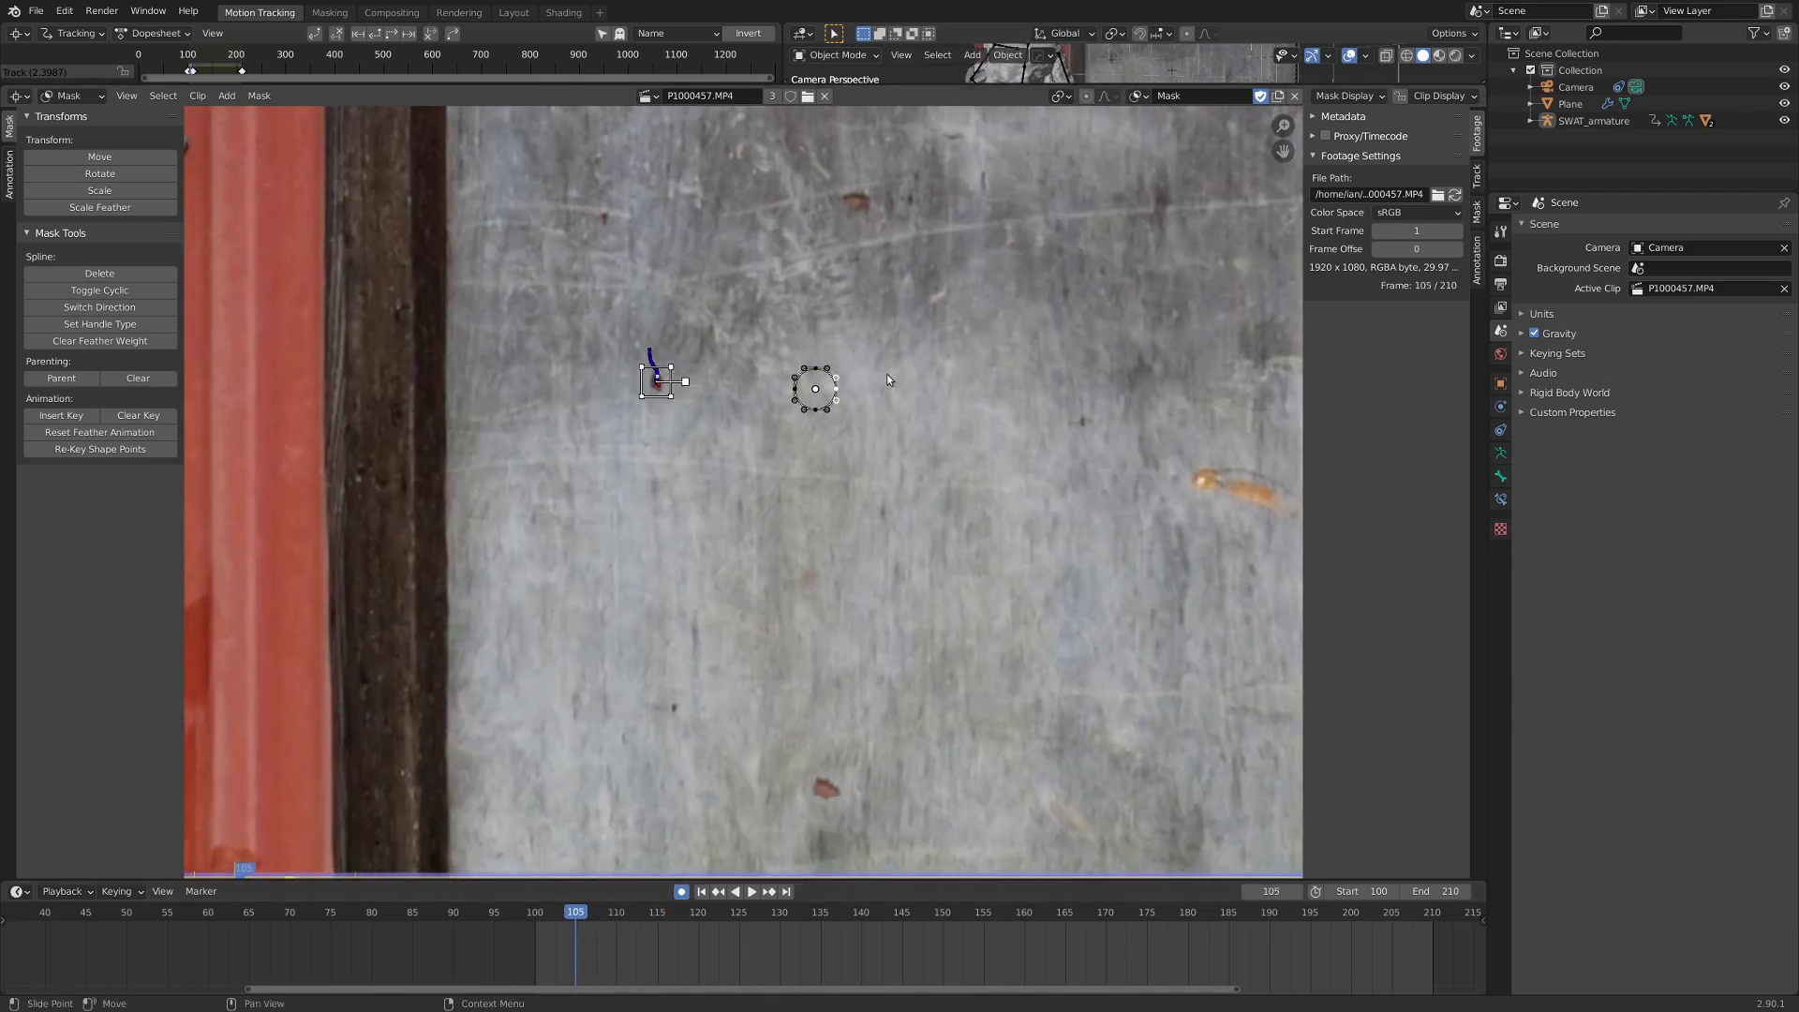
scroll(813, 442, up, 3)
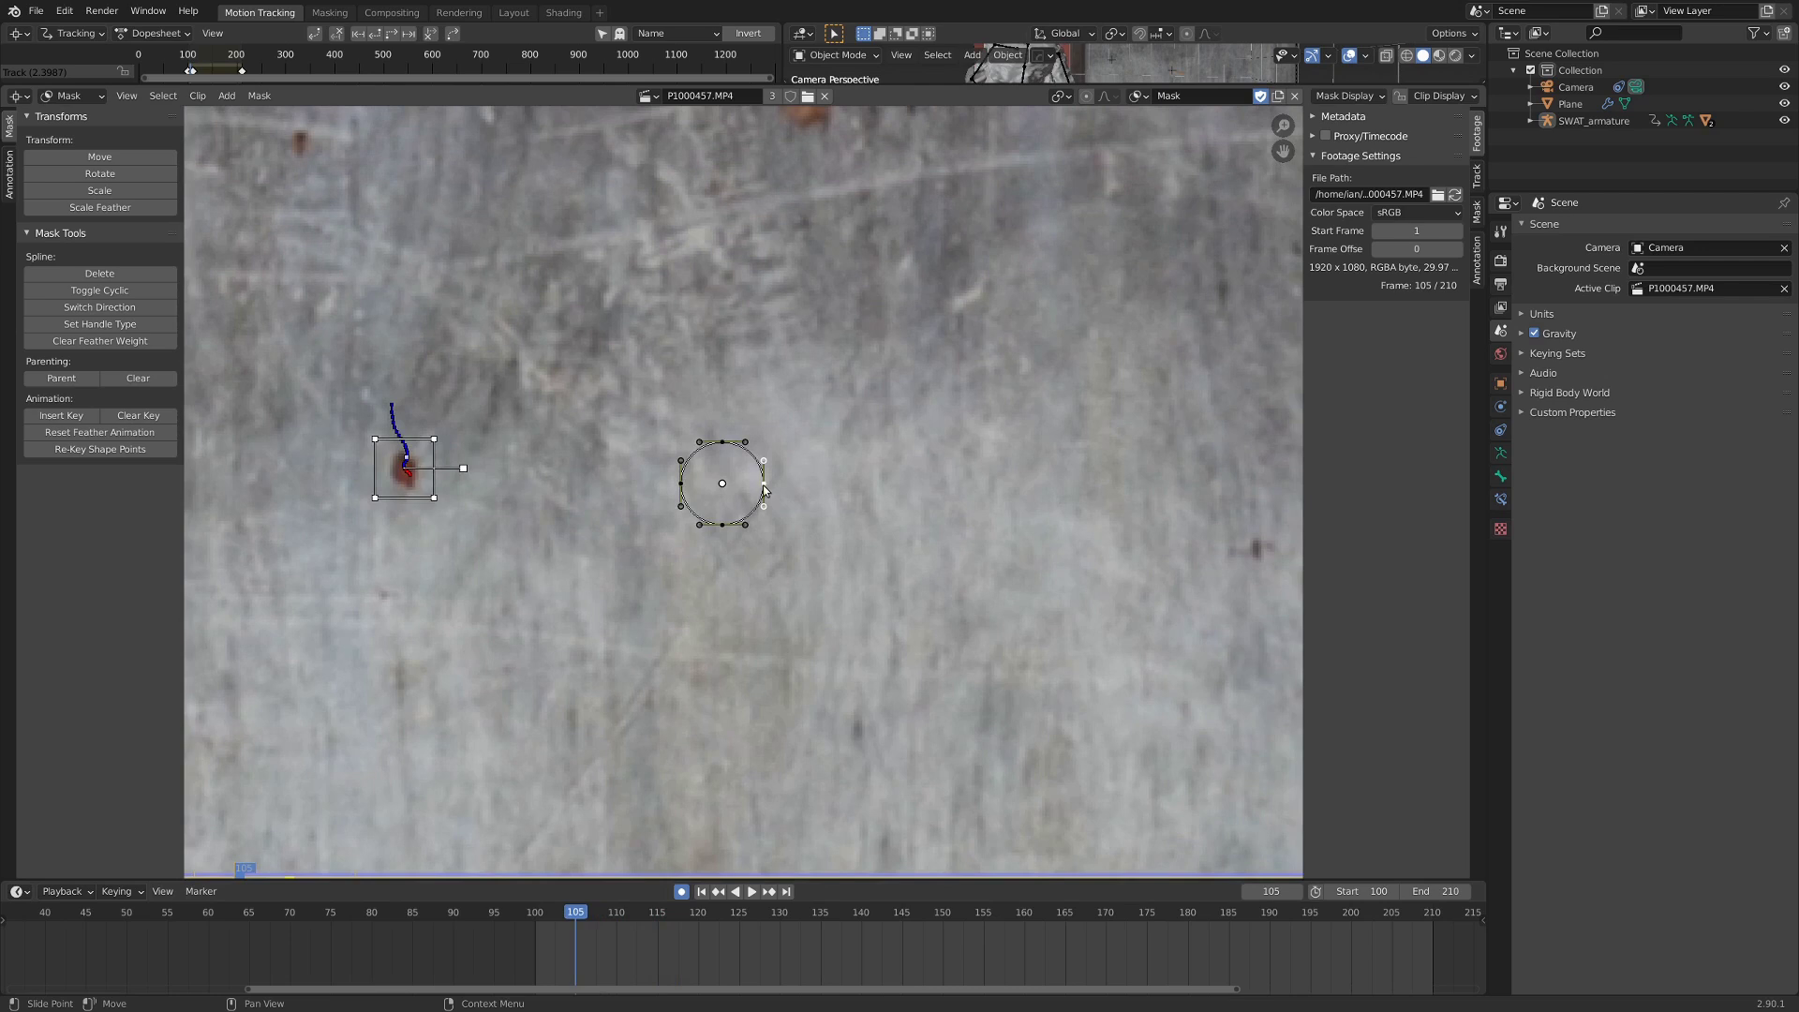
shift+drag(764, 485, 890, 497)
Scrub through the frames from 100 onwards to examine how the feathered circle opens.
alt+scroll(790, 528, up, 1)
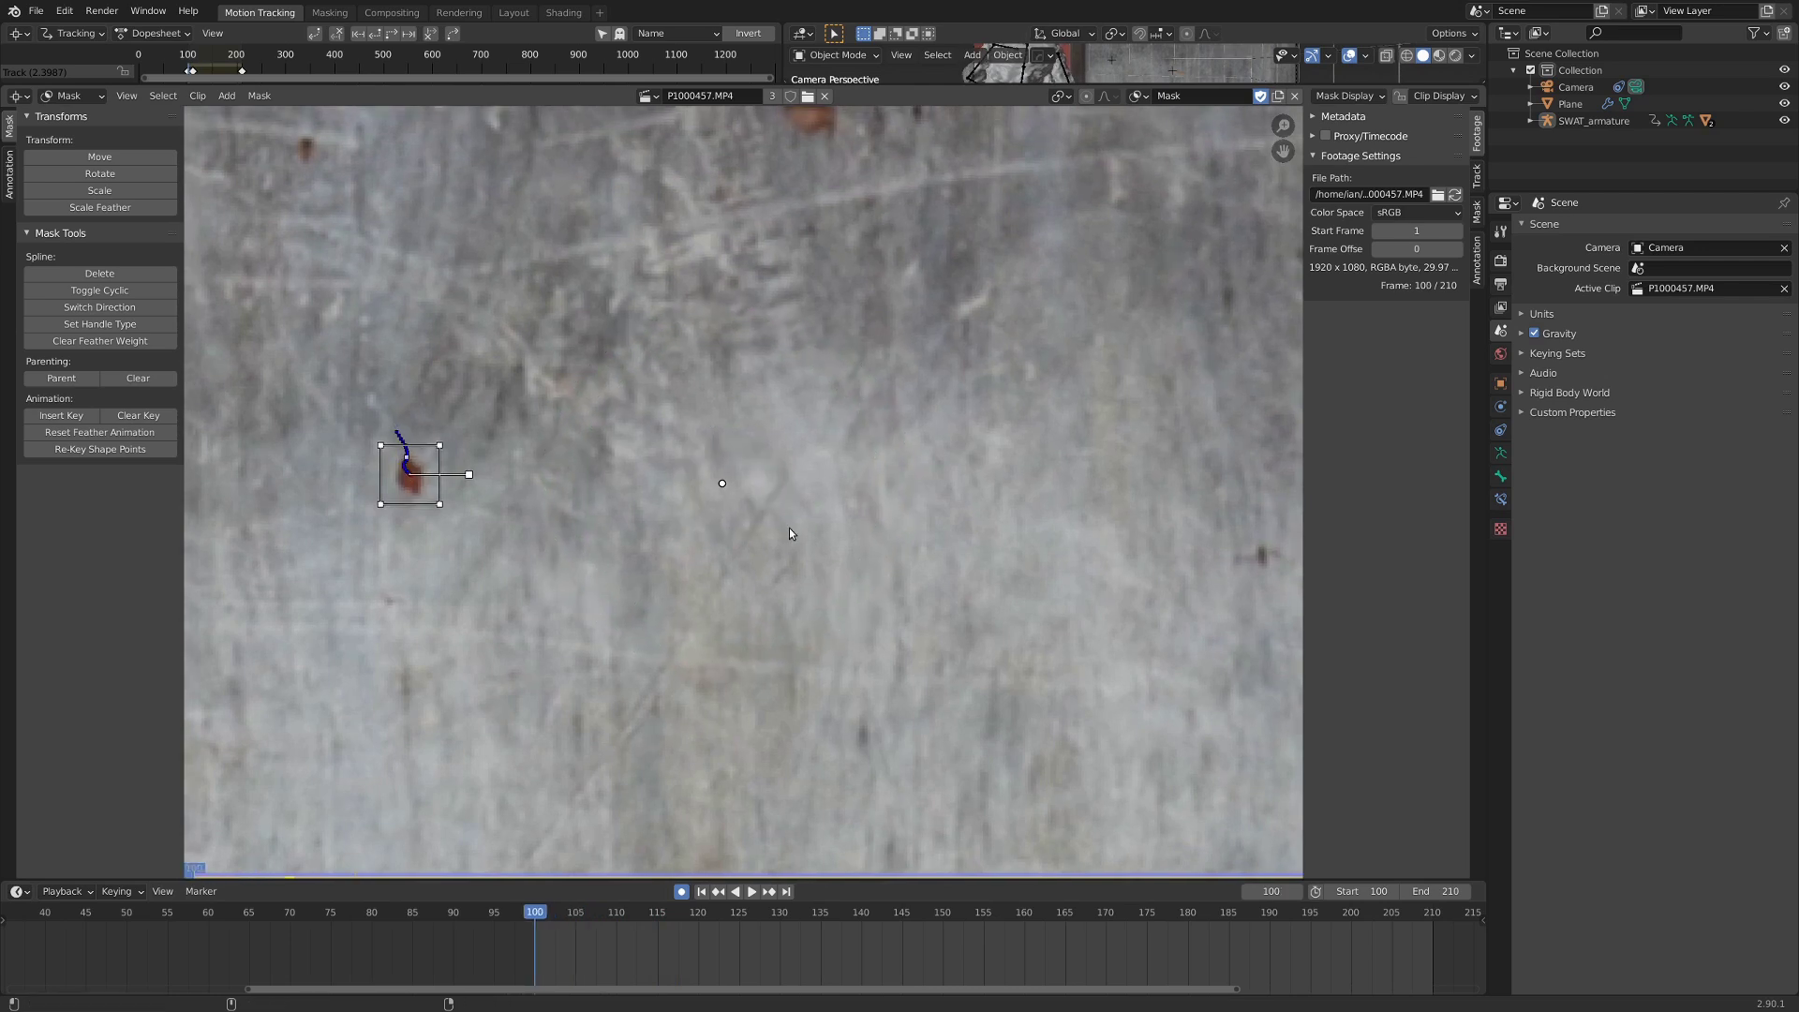
alt+scroll(789, 526, down, 6)
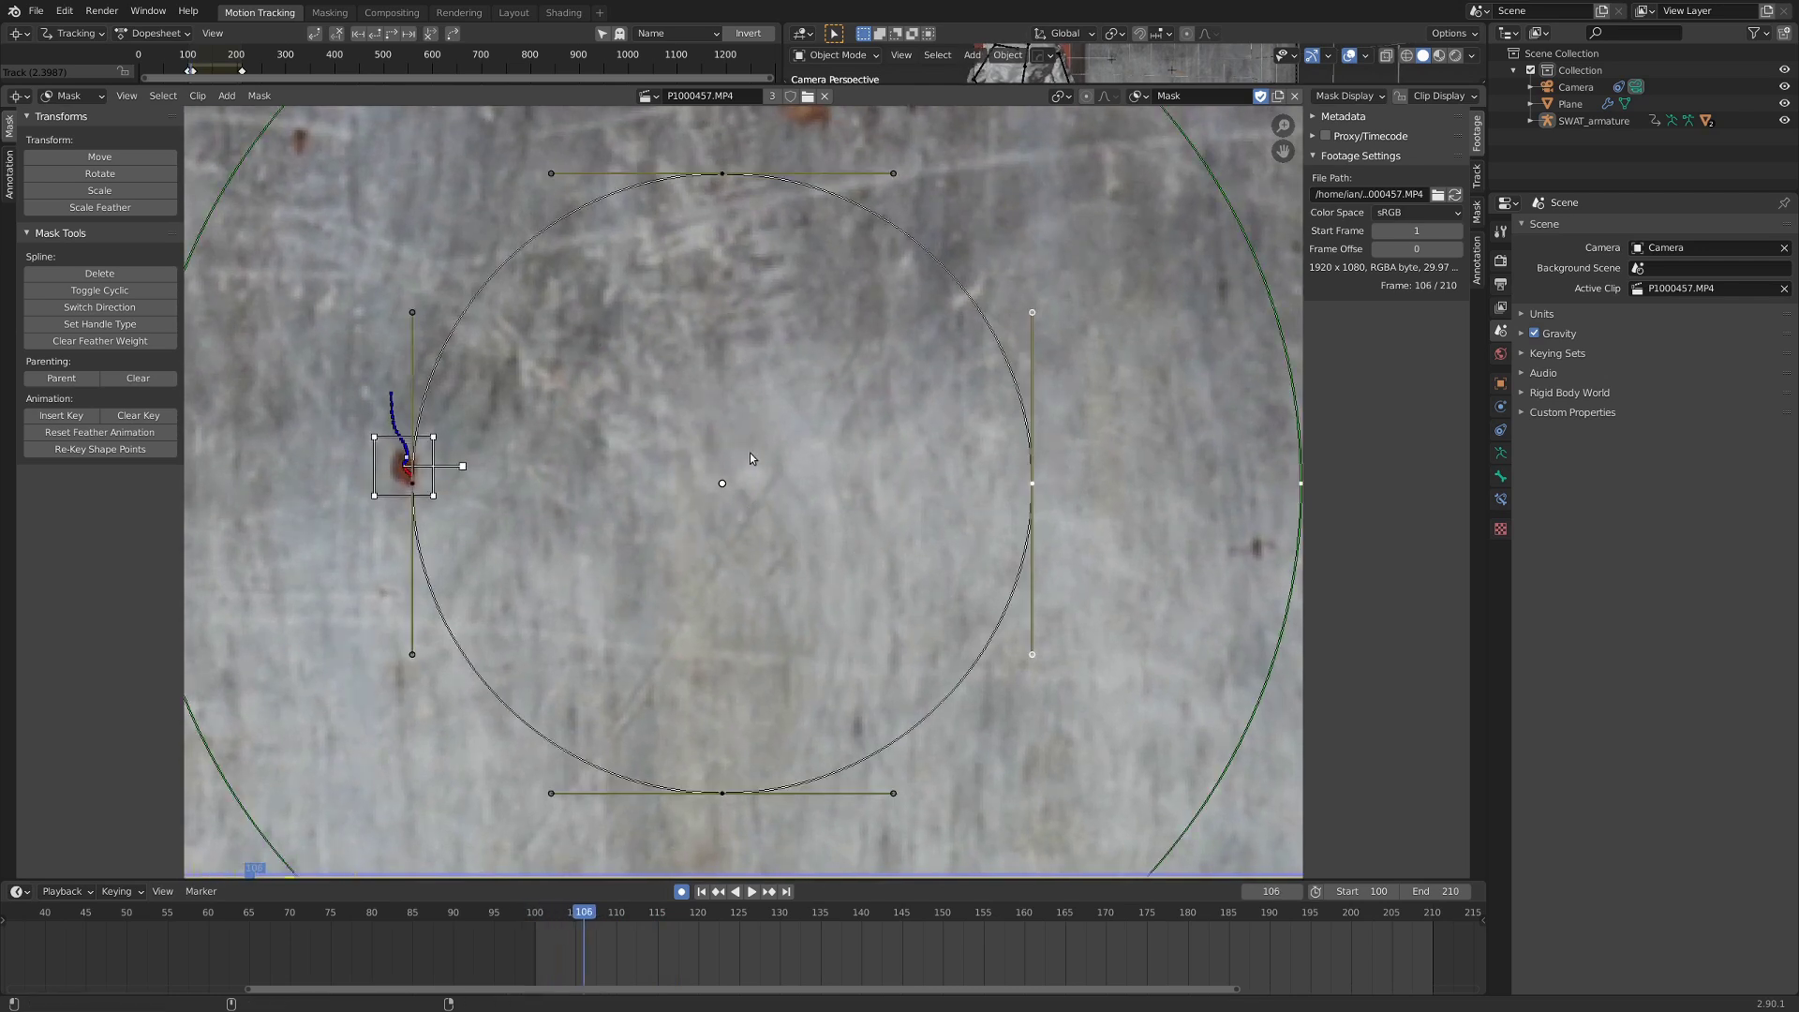
scroll(747, 463, down, 7)
alt+scroll(745, 497, down, 11)
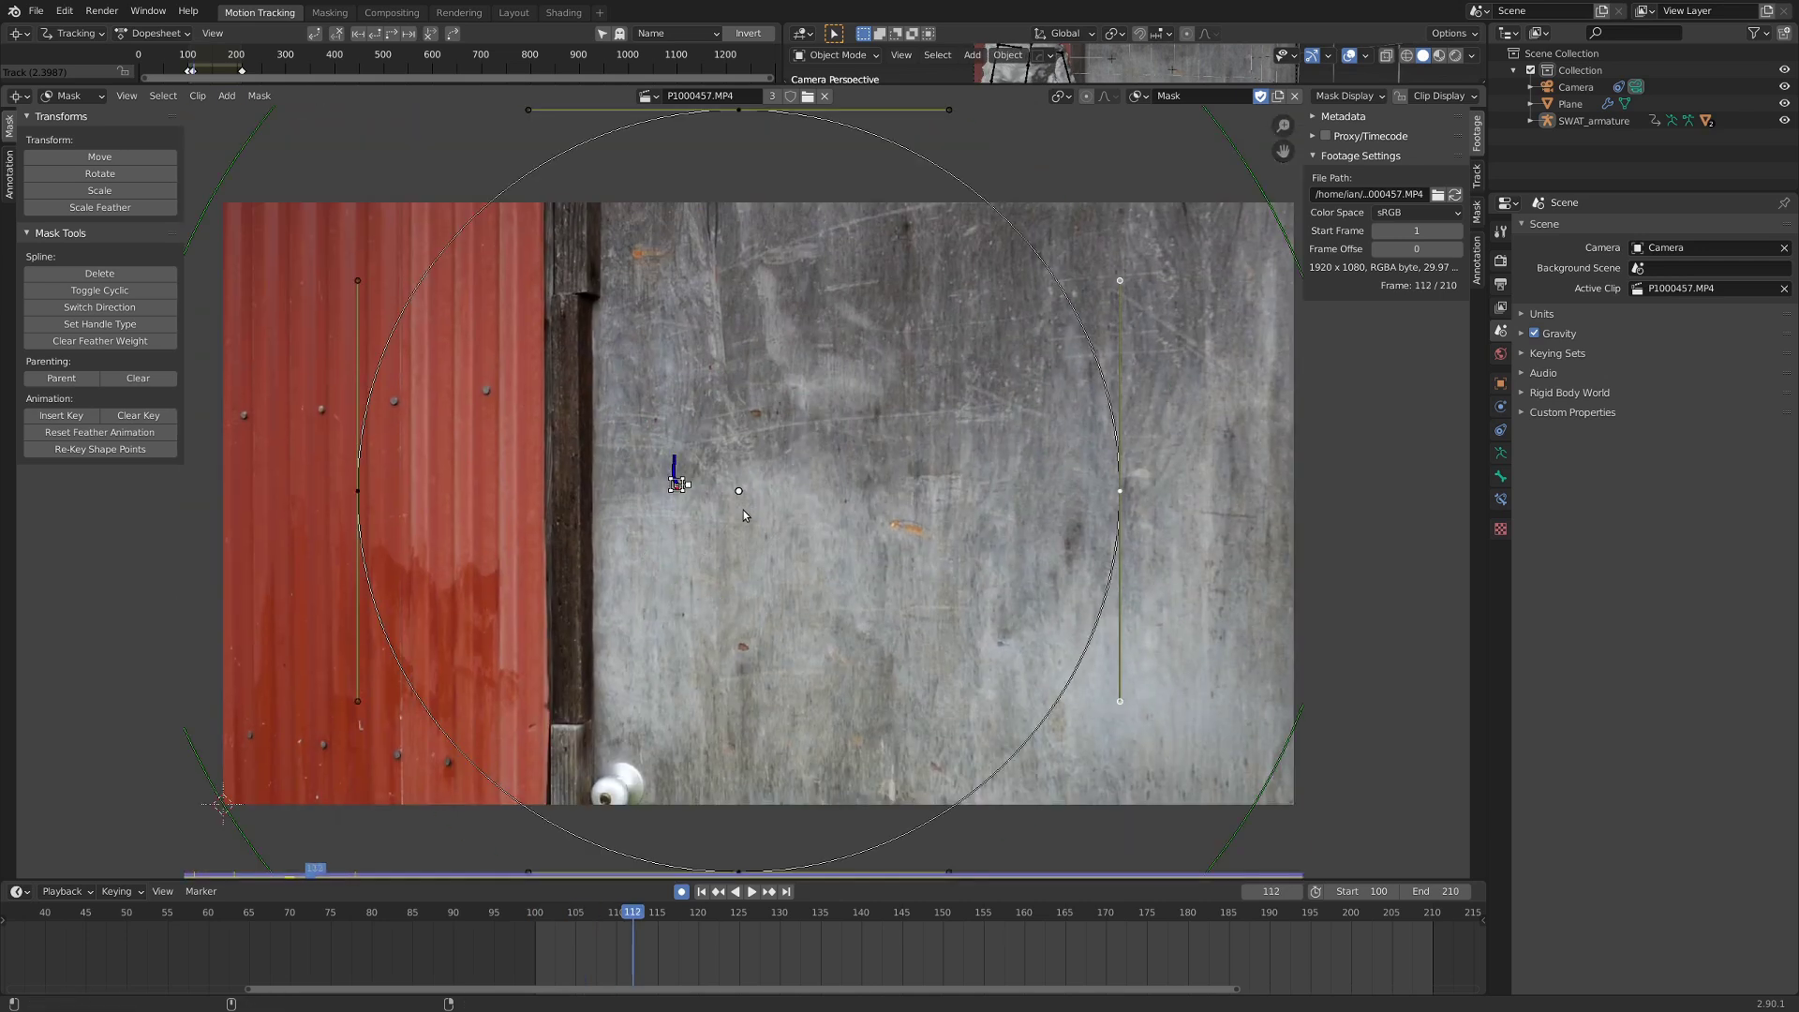
alt+scroll(744, 516, down, 2)
alt+scroll(744, 515, up, 15)
scroll(750, 537, down, 2)
middle_drag(779, 513, 779, 454)
scroll(750, 562, up, 1)
scroll(779, 454, up, 1)
scroll(778, 453, up, 4)
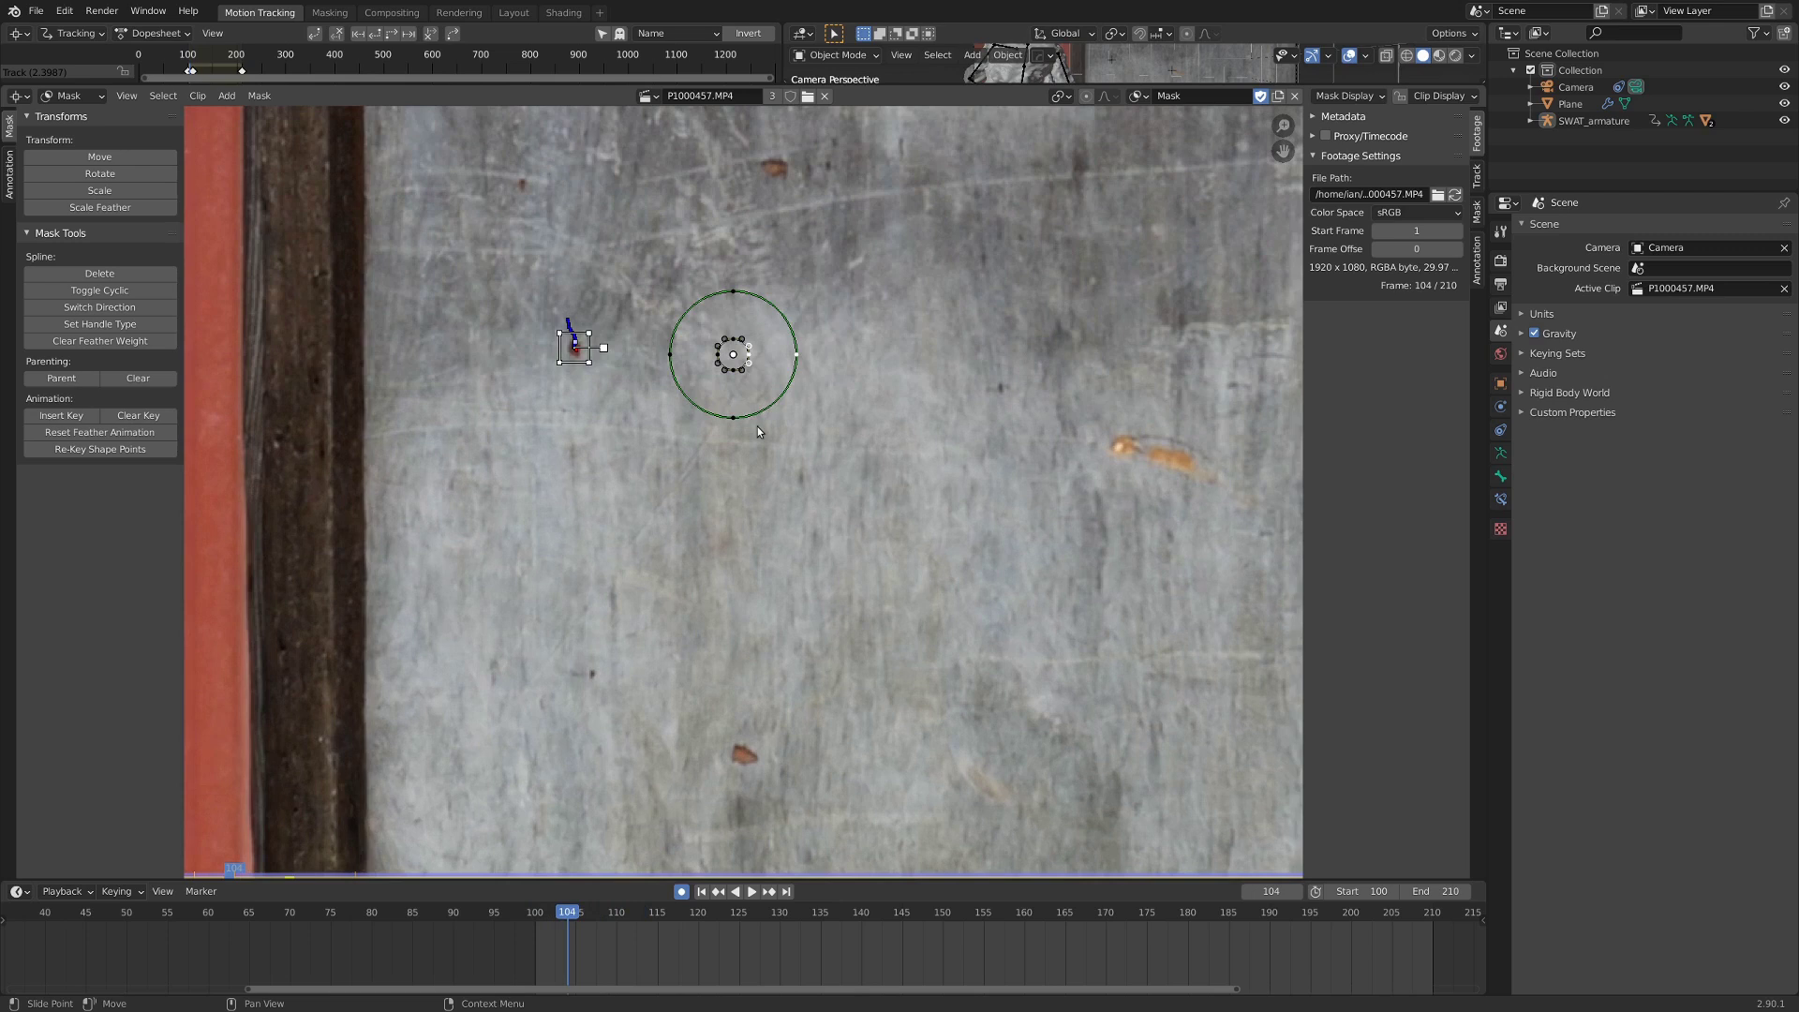
Select all the mask points and review the feathered mask's animation up to frame 121.
key(a)
alt+scroll(711, 514, down, 5)
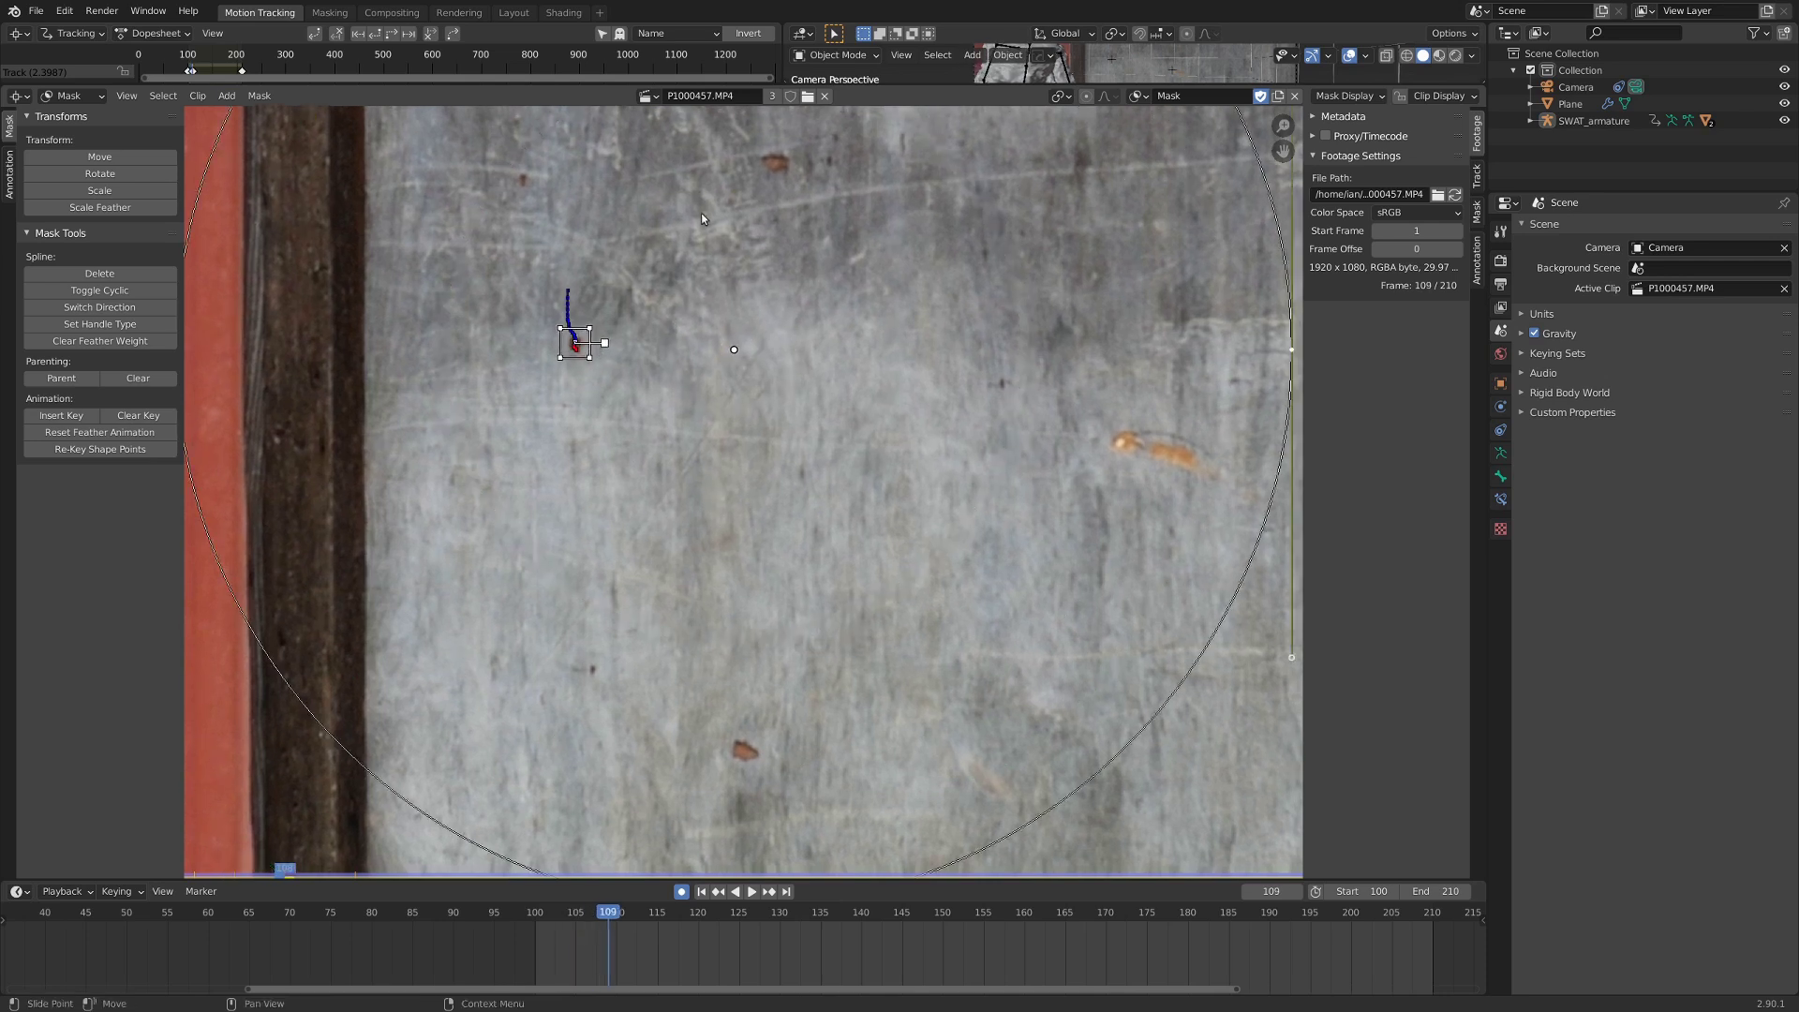
scroll(749, 349, down, 7)
alt+scroll(745, 454, down, 3)
alt+scroll(745, 455, up, 8)
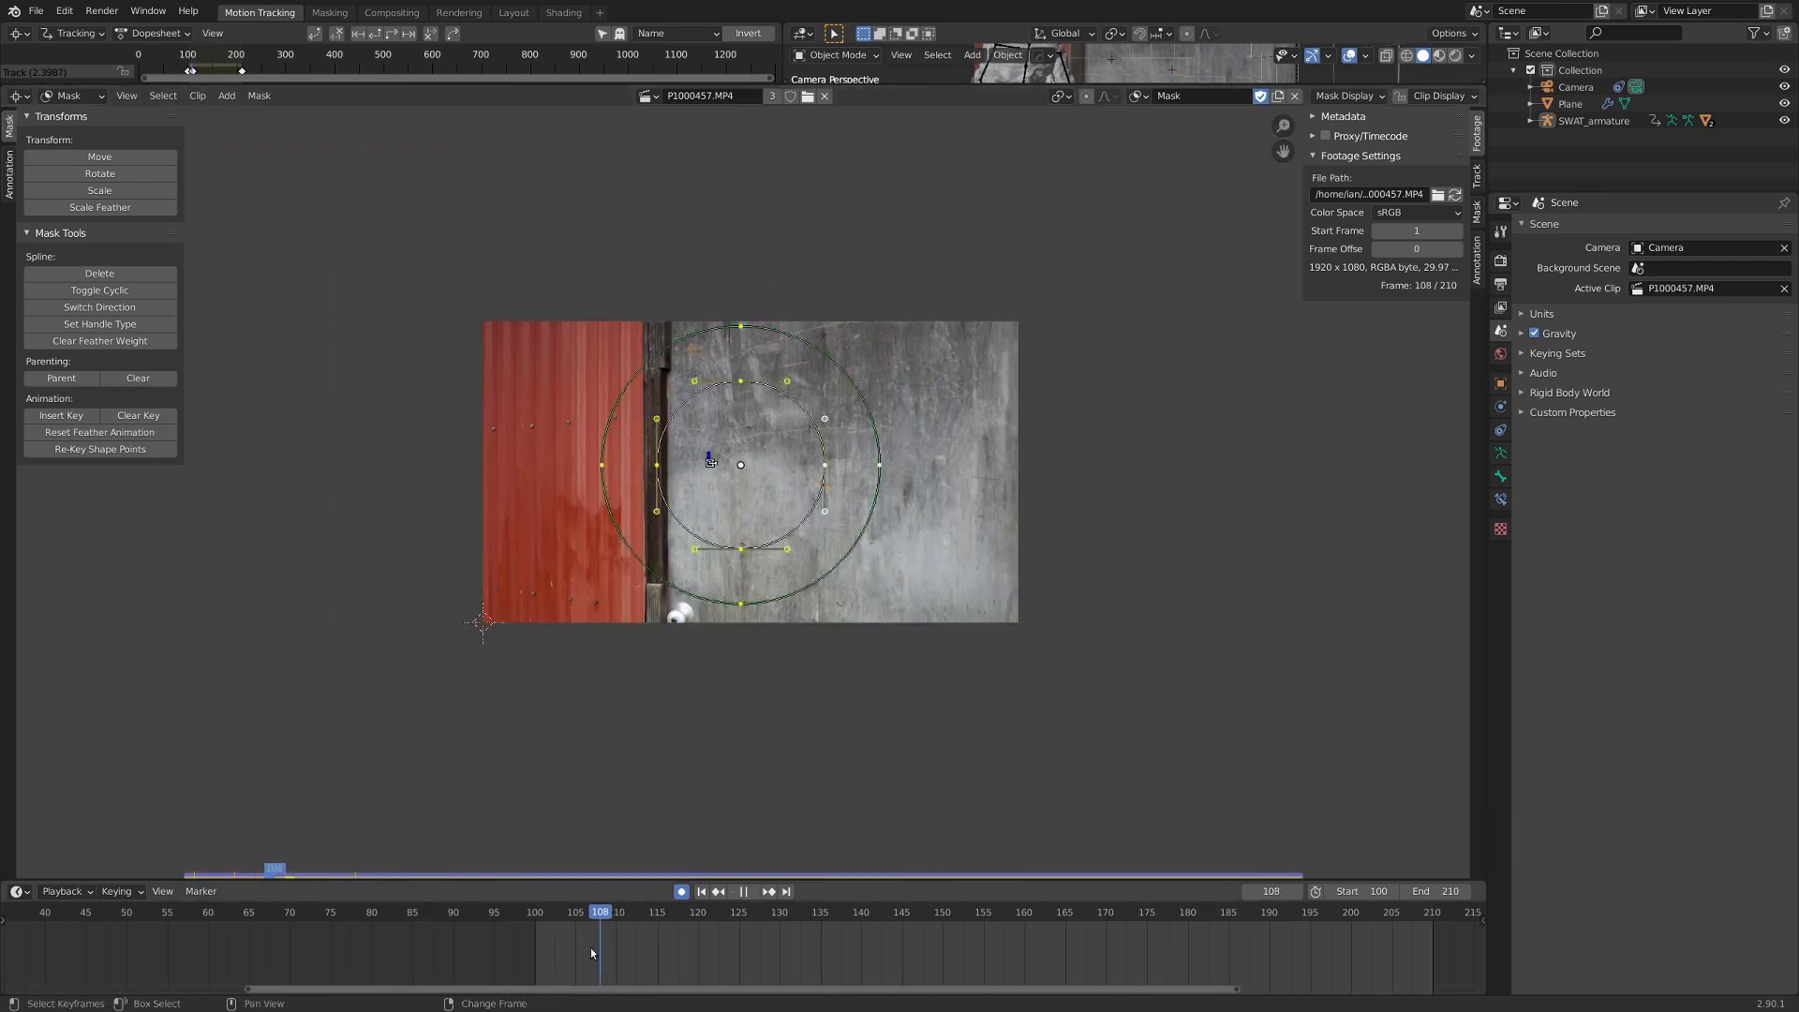
key(space)
drag(588, 936, 705, 923)
key(space)
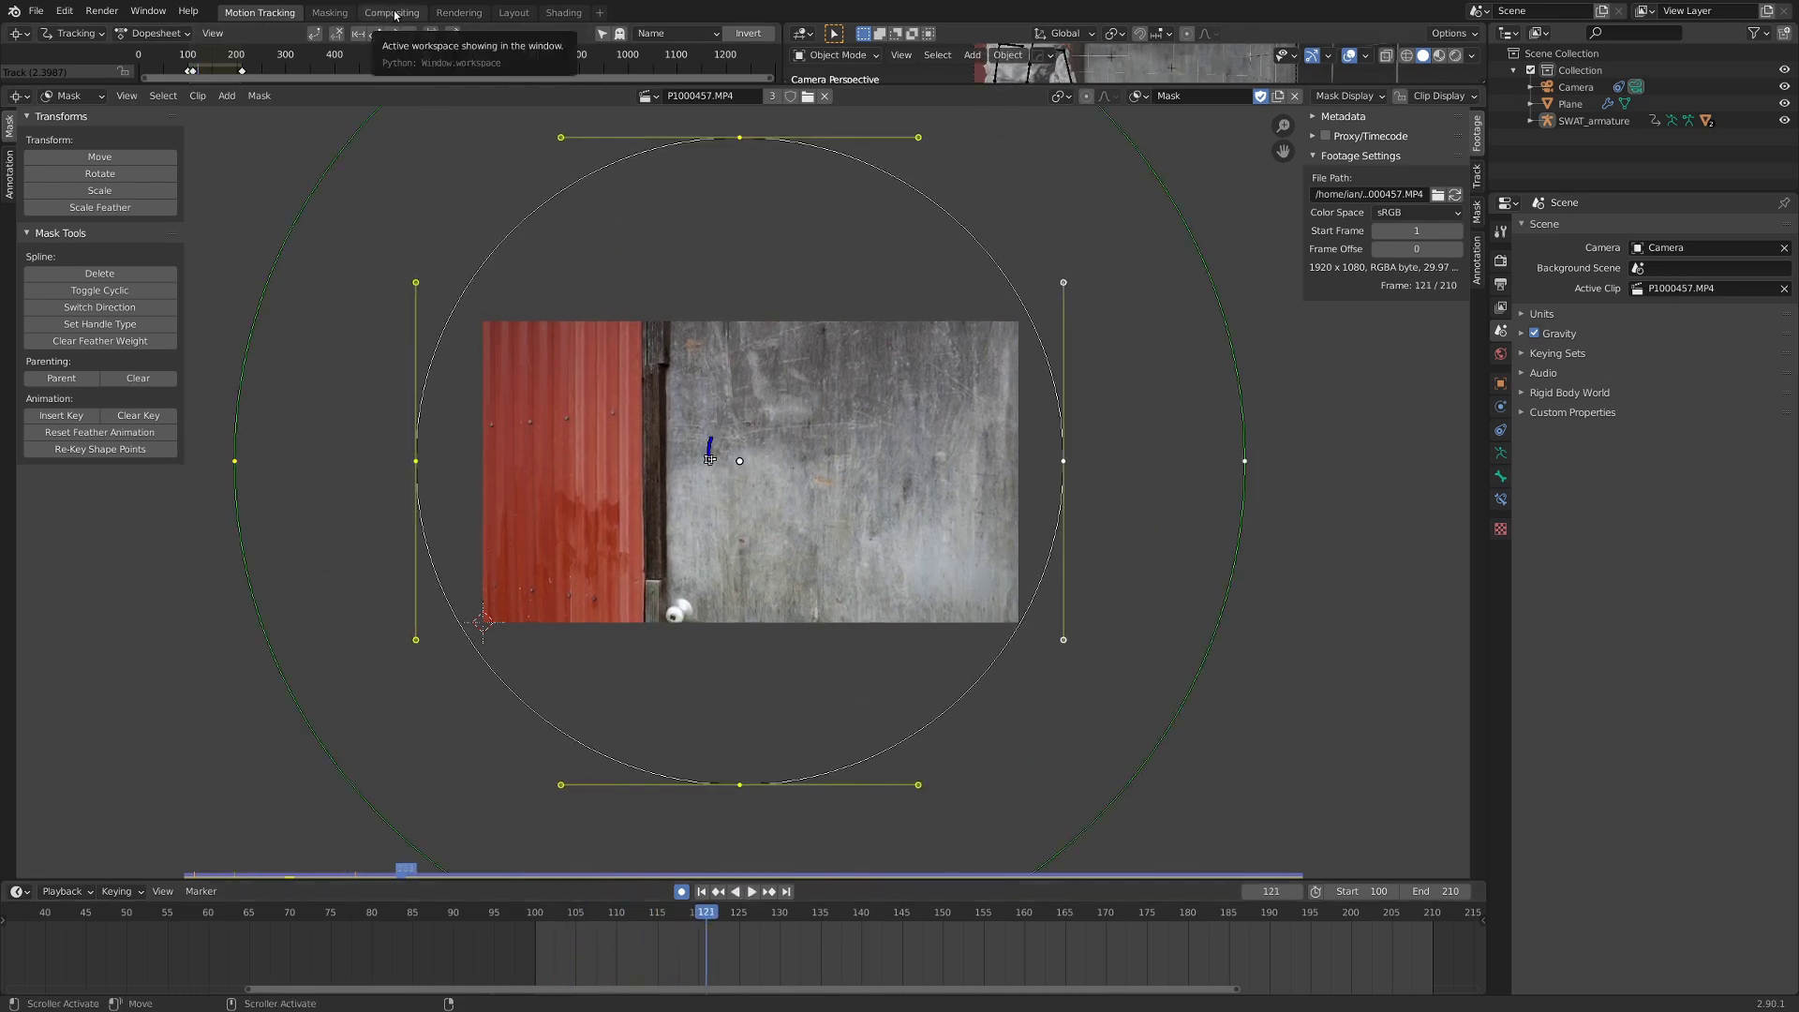
In the Compositing workspace, duplicate the Add node onto its output link and set the copy's blend mode to Mix.
click(403, 18)
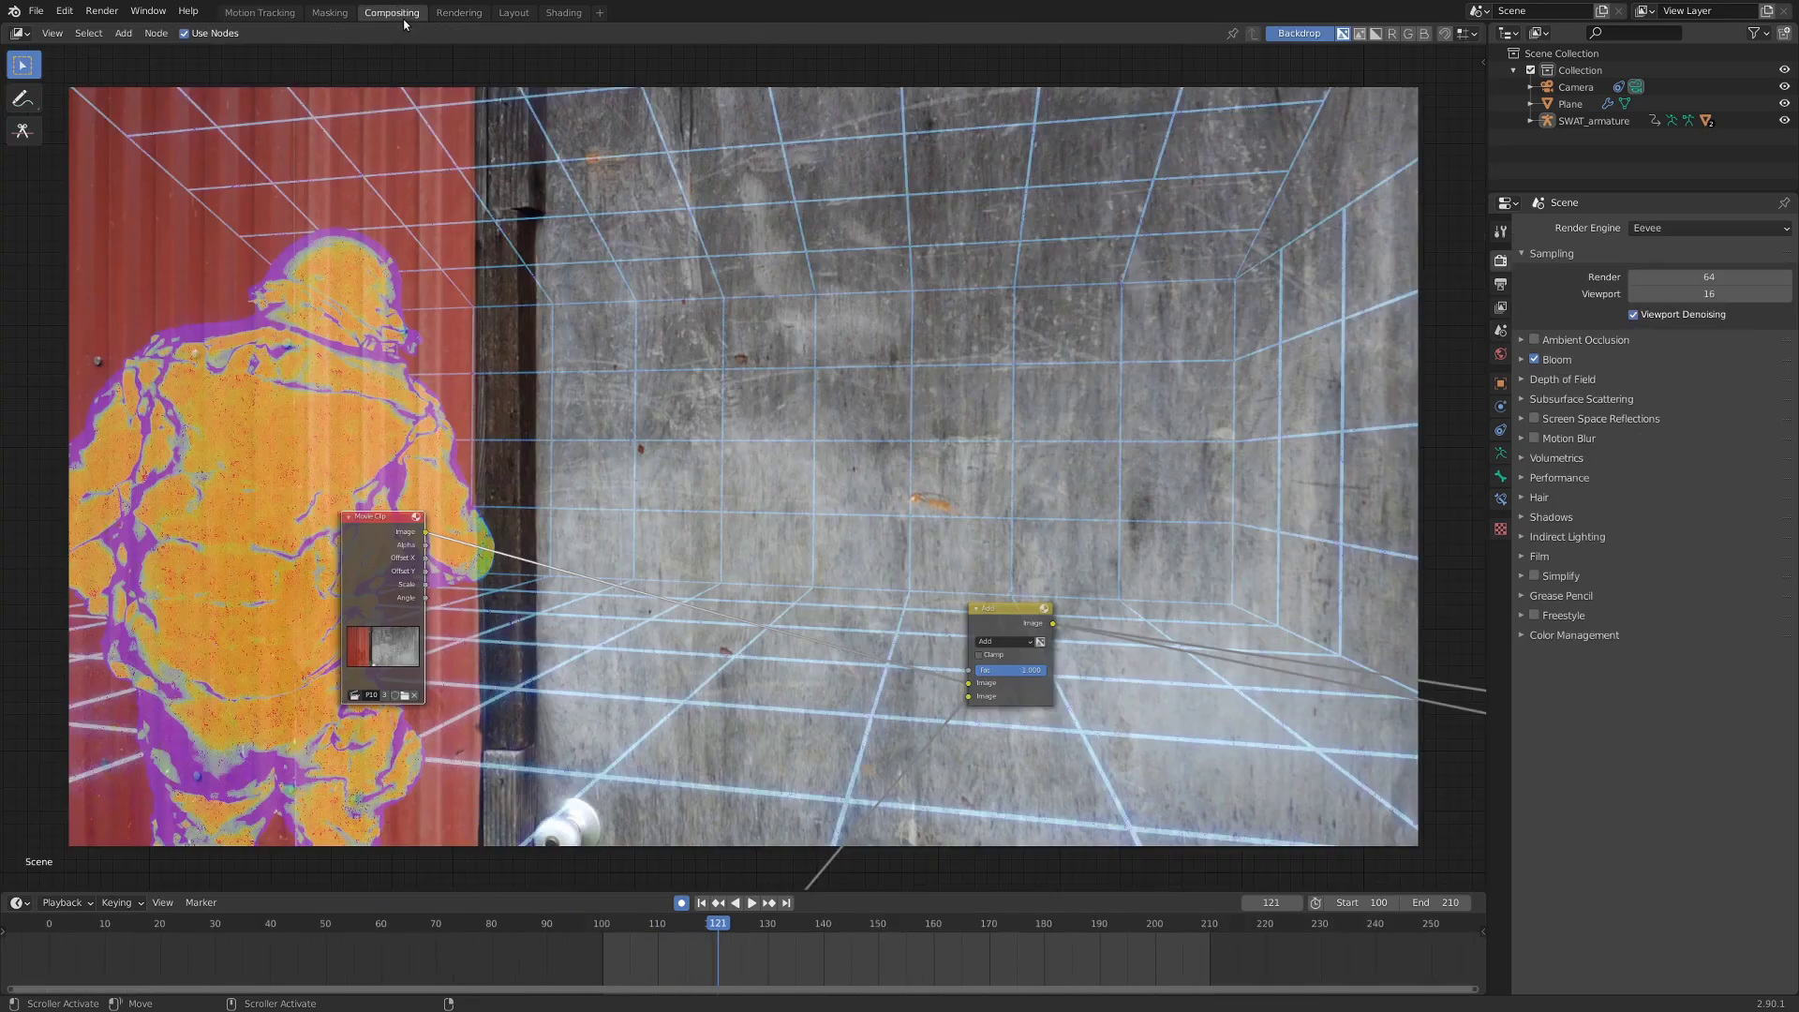
scroll(728, 638, down, 5)
middle_drag(728, 638, 537, 538)
scroll(537, 539, up, 4)
drag(618, 502, 620, 515)
scroll(769, 604, up, 2)
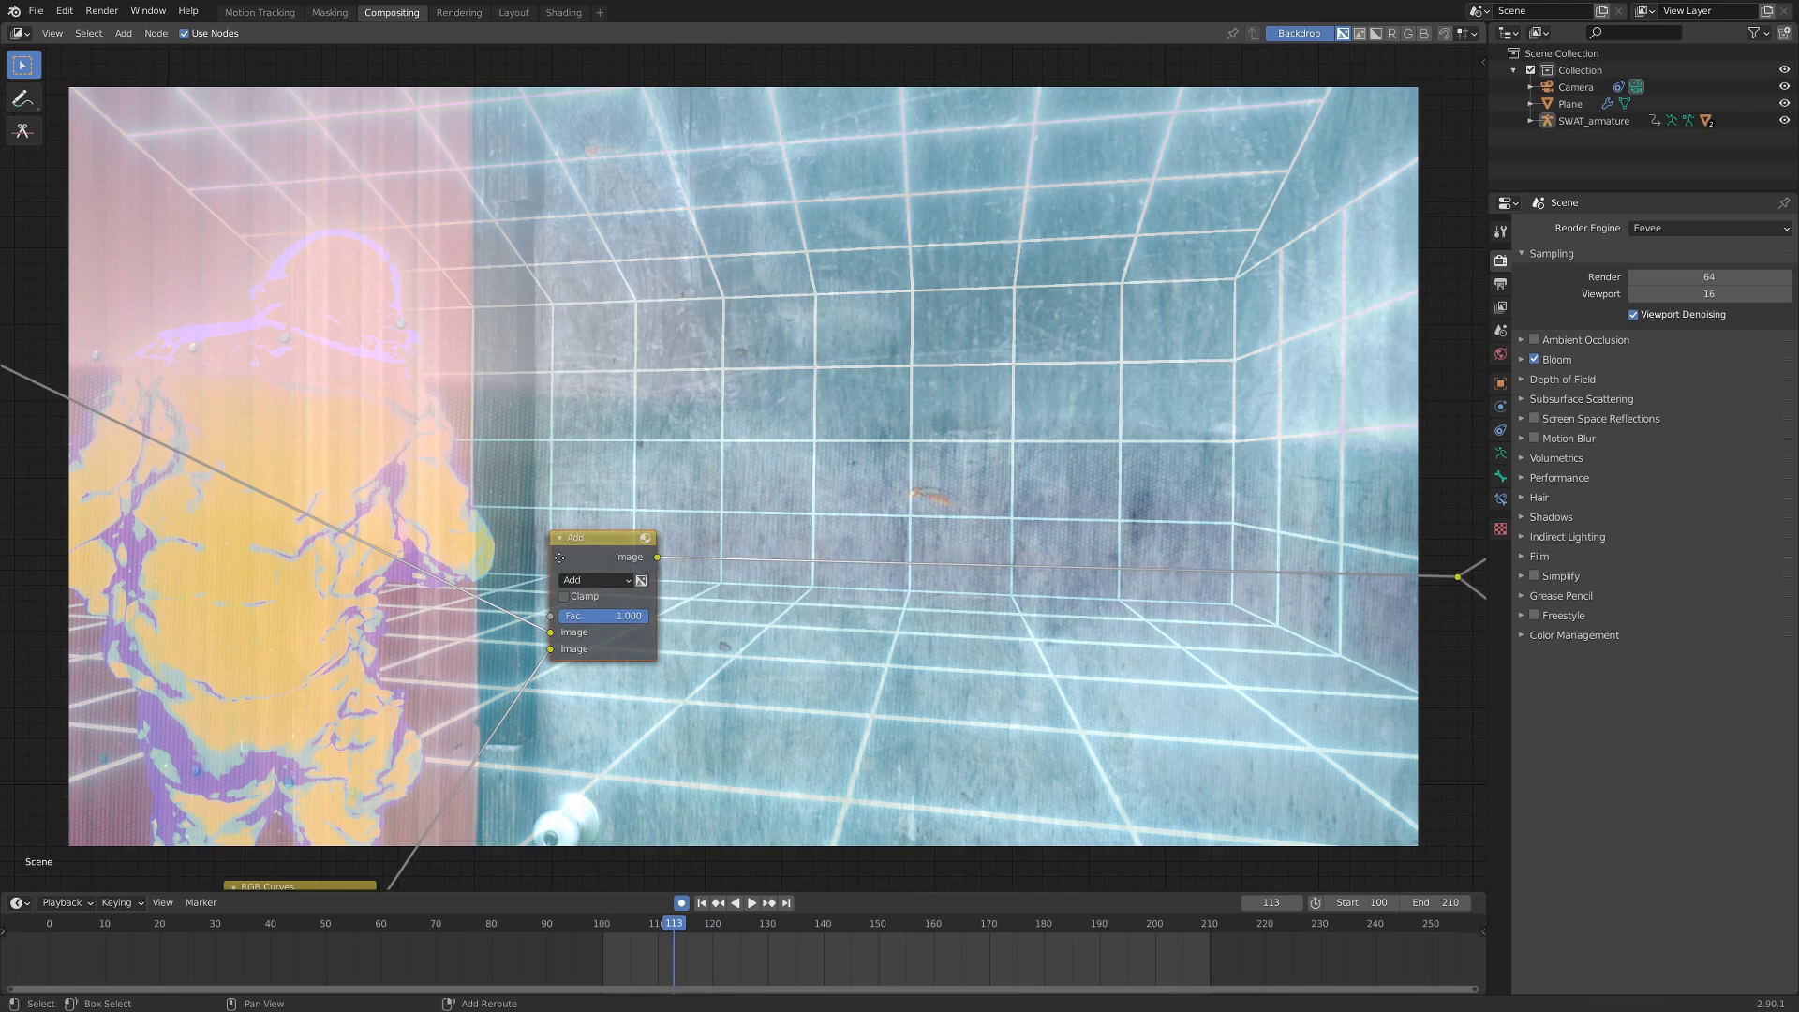
key(shift+d)
click(741, 499)
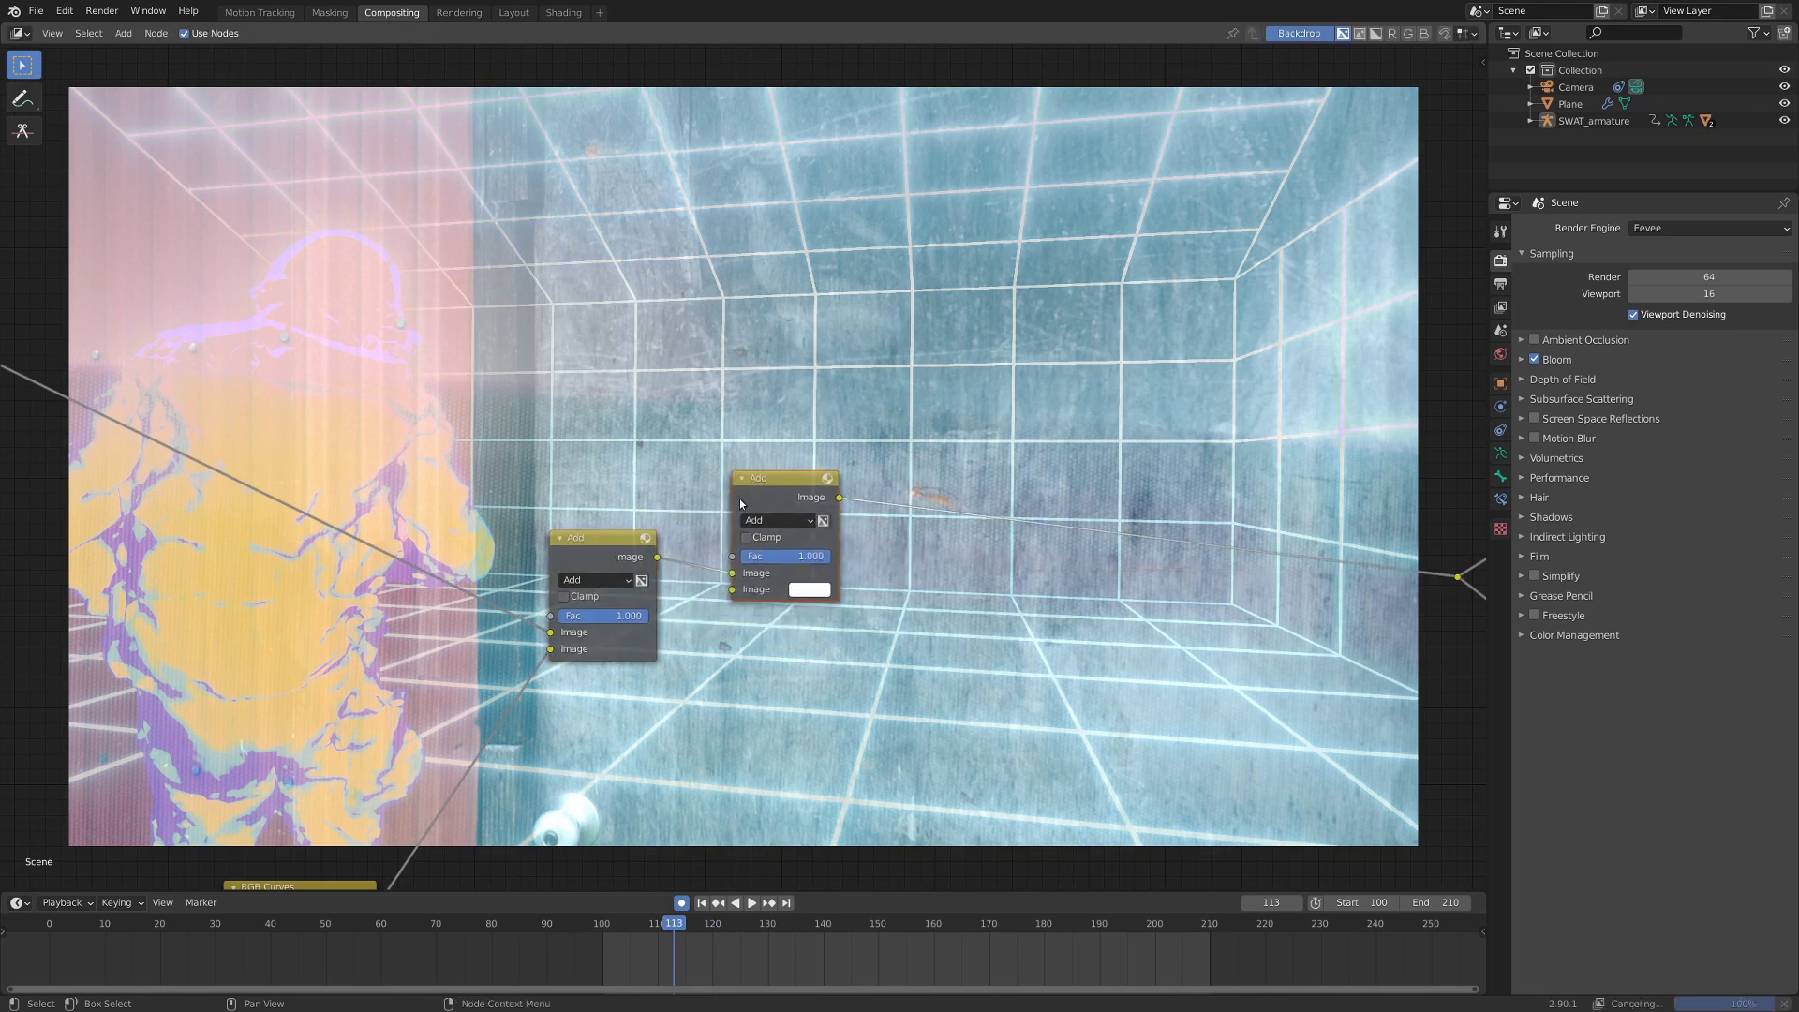
click(755, 521)
click(753, 536)
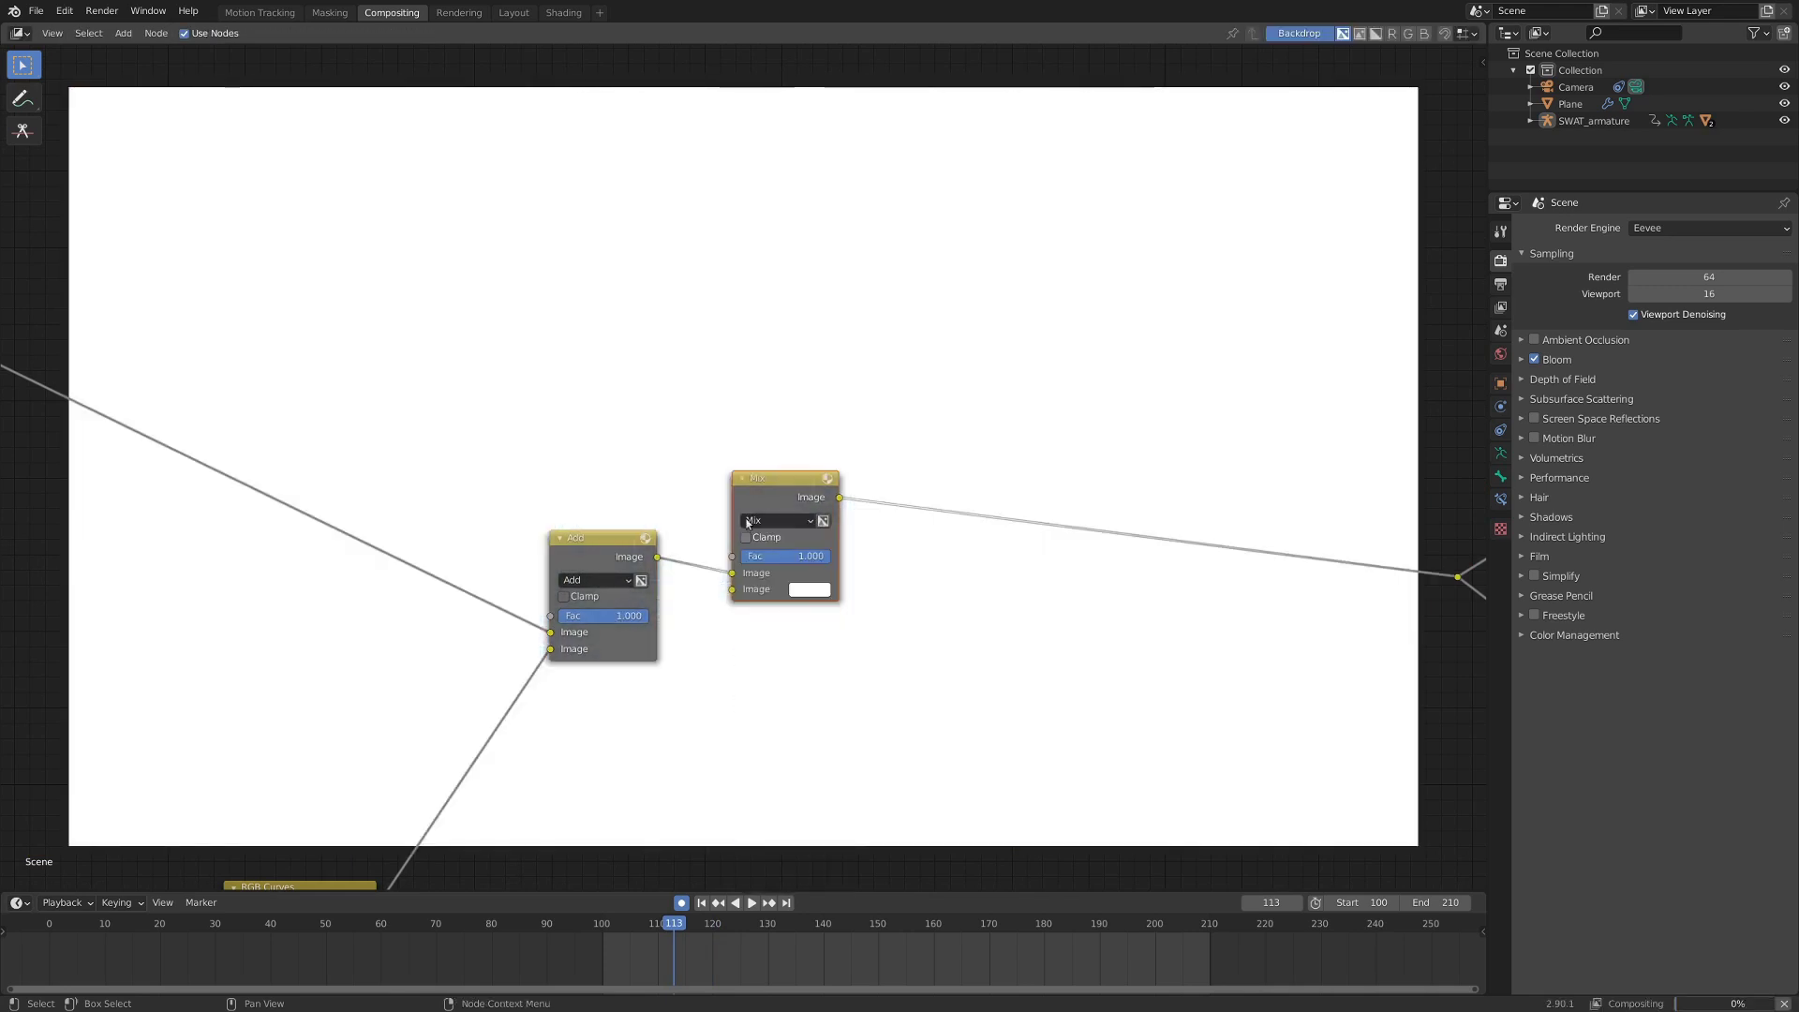
Connect the Movie Clip image to the Mix node's first image input, with the Add output in the second, and space out the nodes.
middle_drag(746, 519, 881, 611)
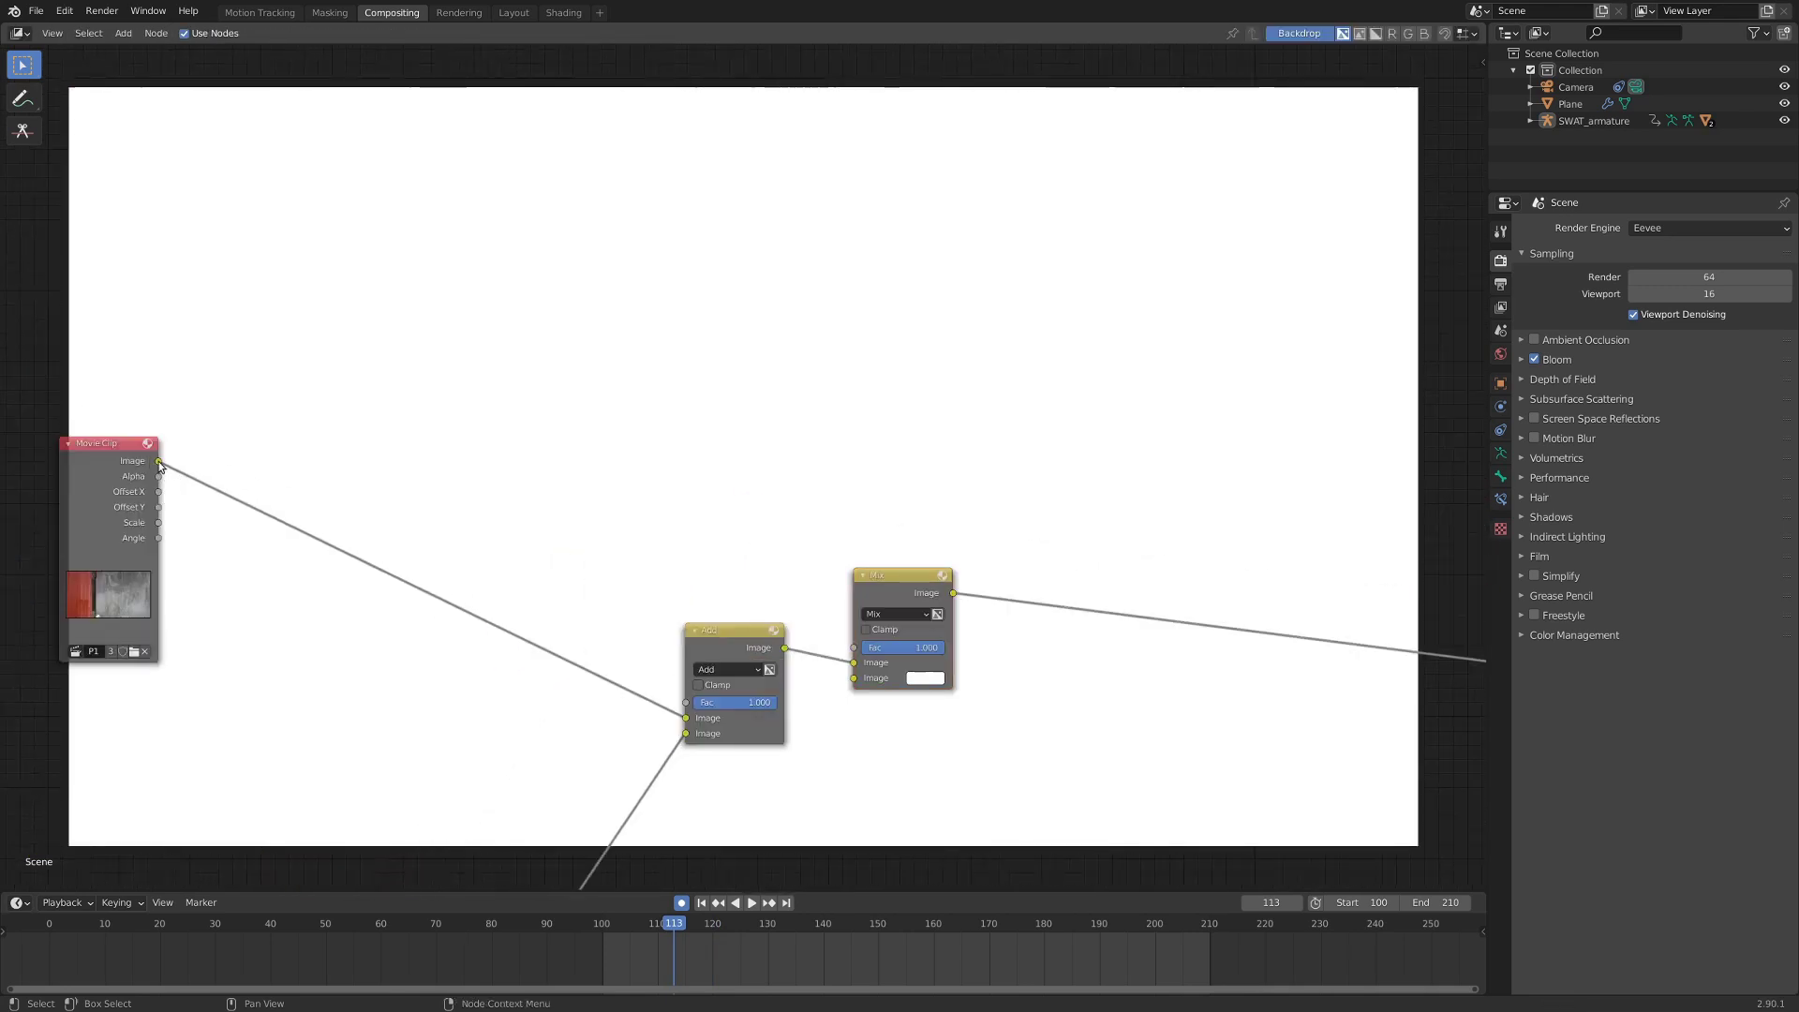
drag(152, 460, 856, 664)
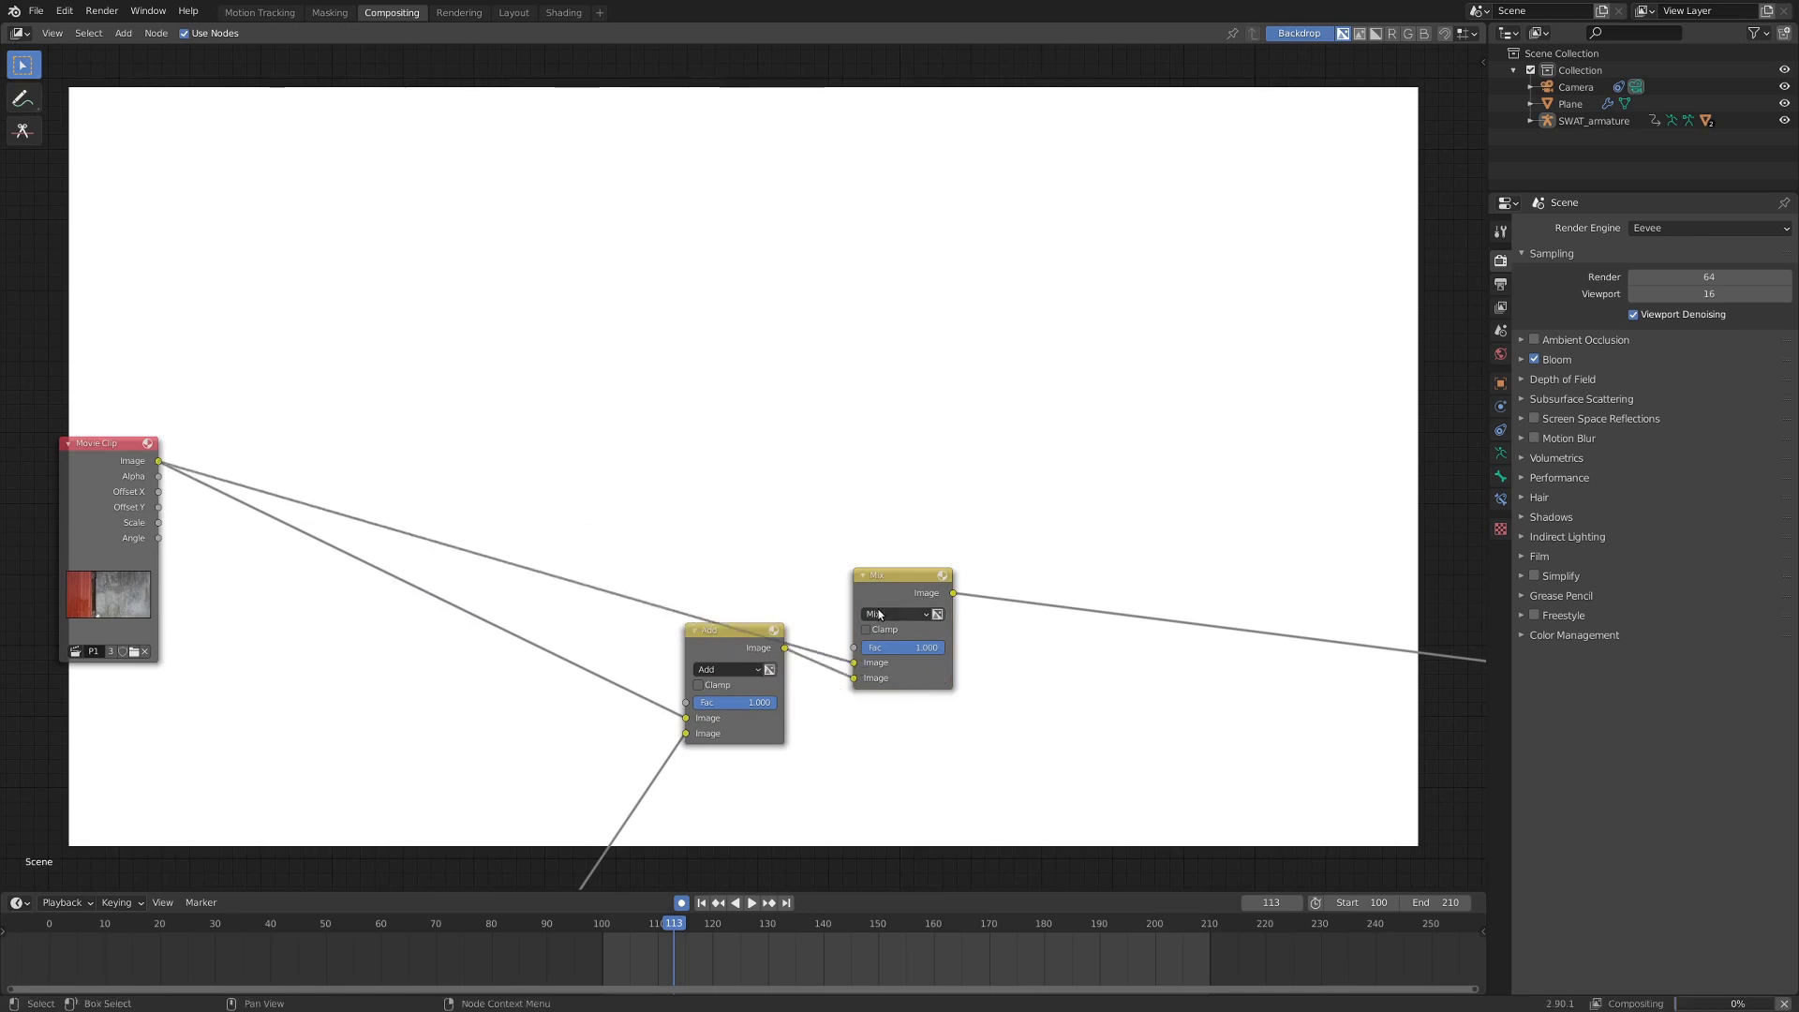
drag(881, 578, 887, 511)
drag(747, 627, 743, 654)
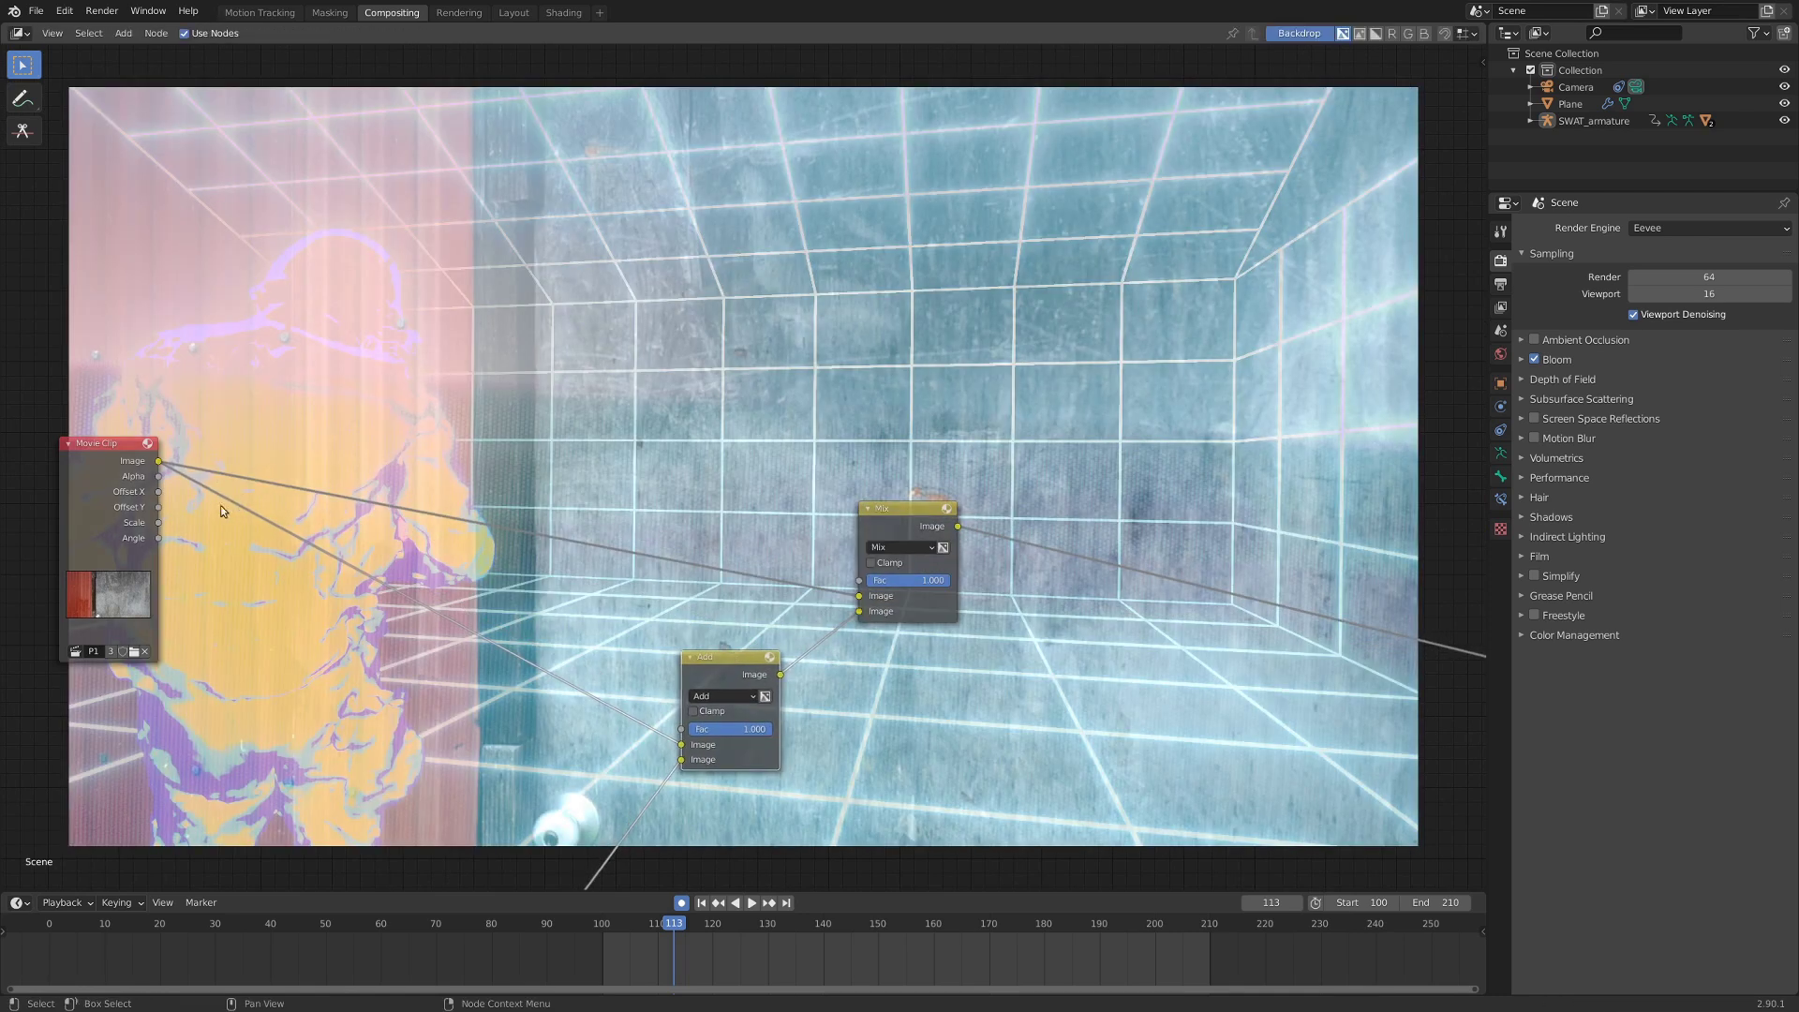
mouse_move(115, 506)
mouse_down()
mouse_move(157, 482)
mouse_move(104, 529)
mouse_move(139, 531)
mouse_up()
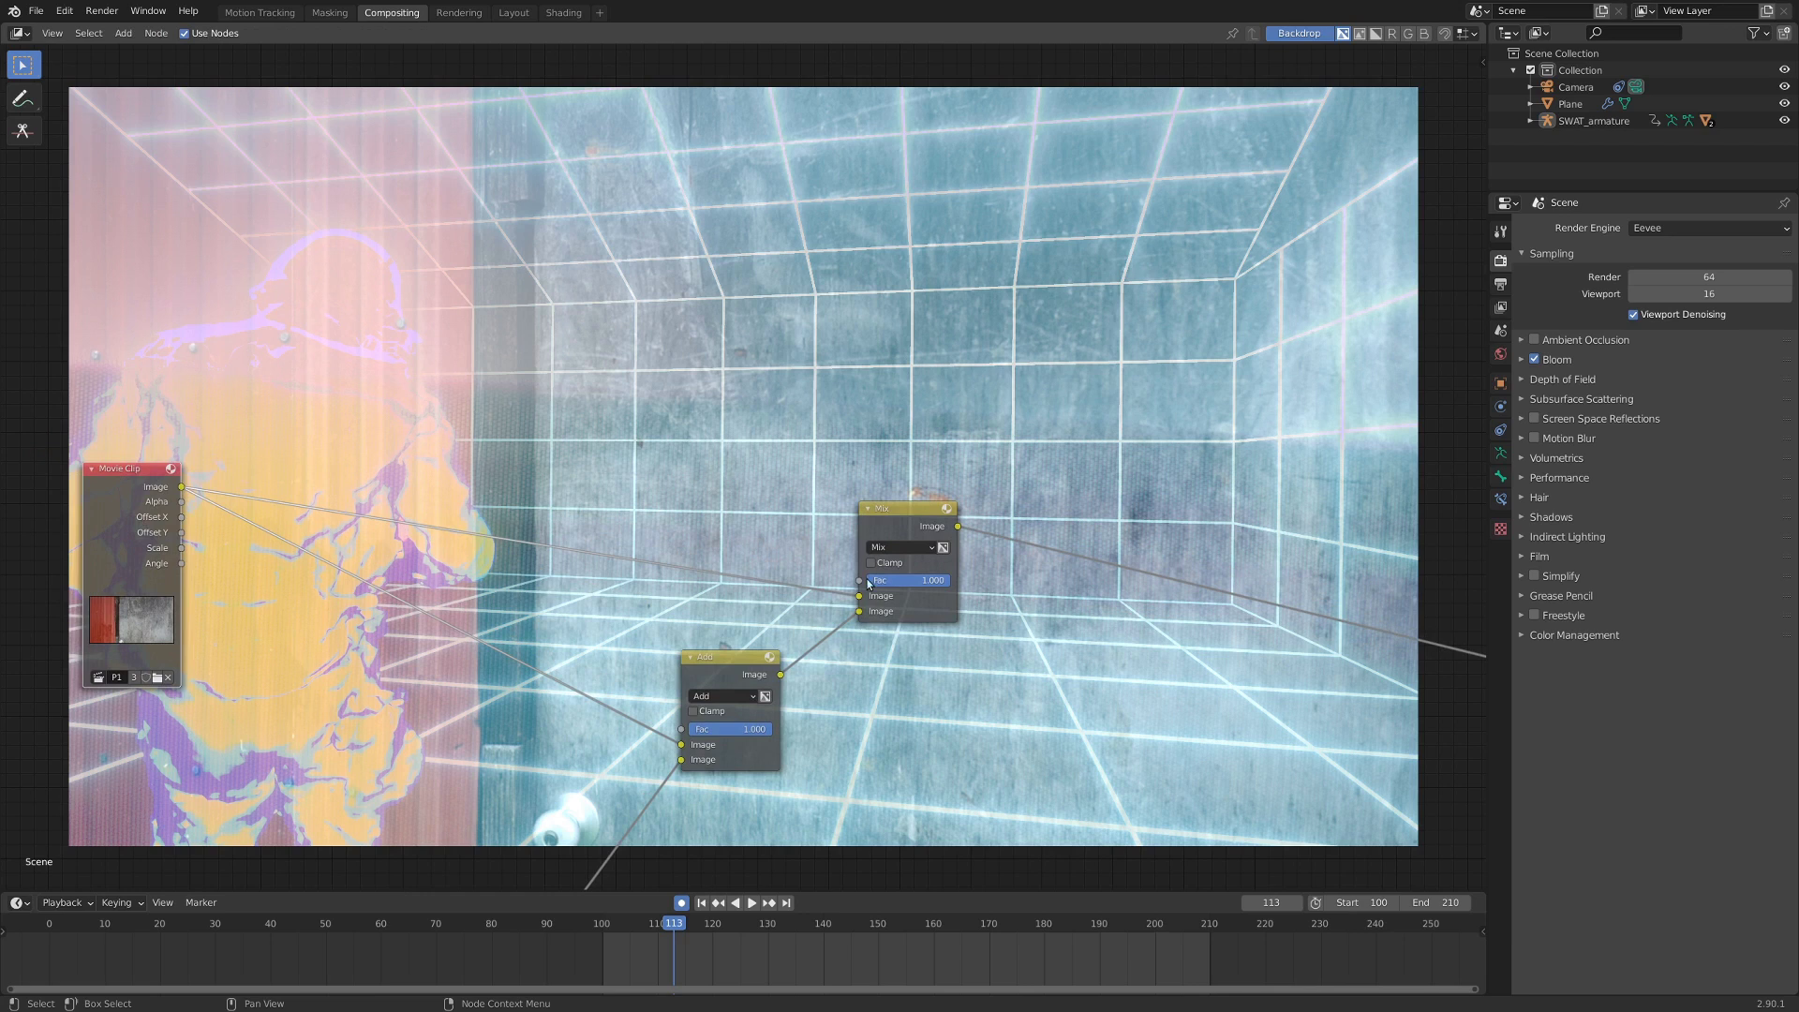
Add a Mask input node to the empty area above the Add and Mix nodes.
scroll(664, 402, down, 1)
middle_drag(664, 402, 701, 533)
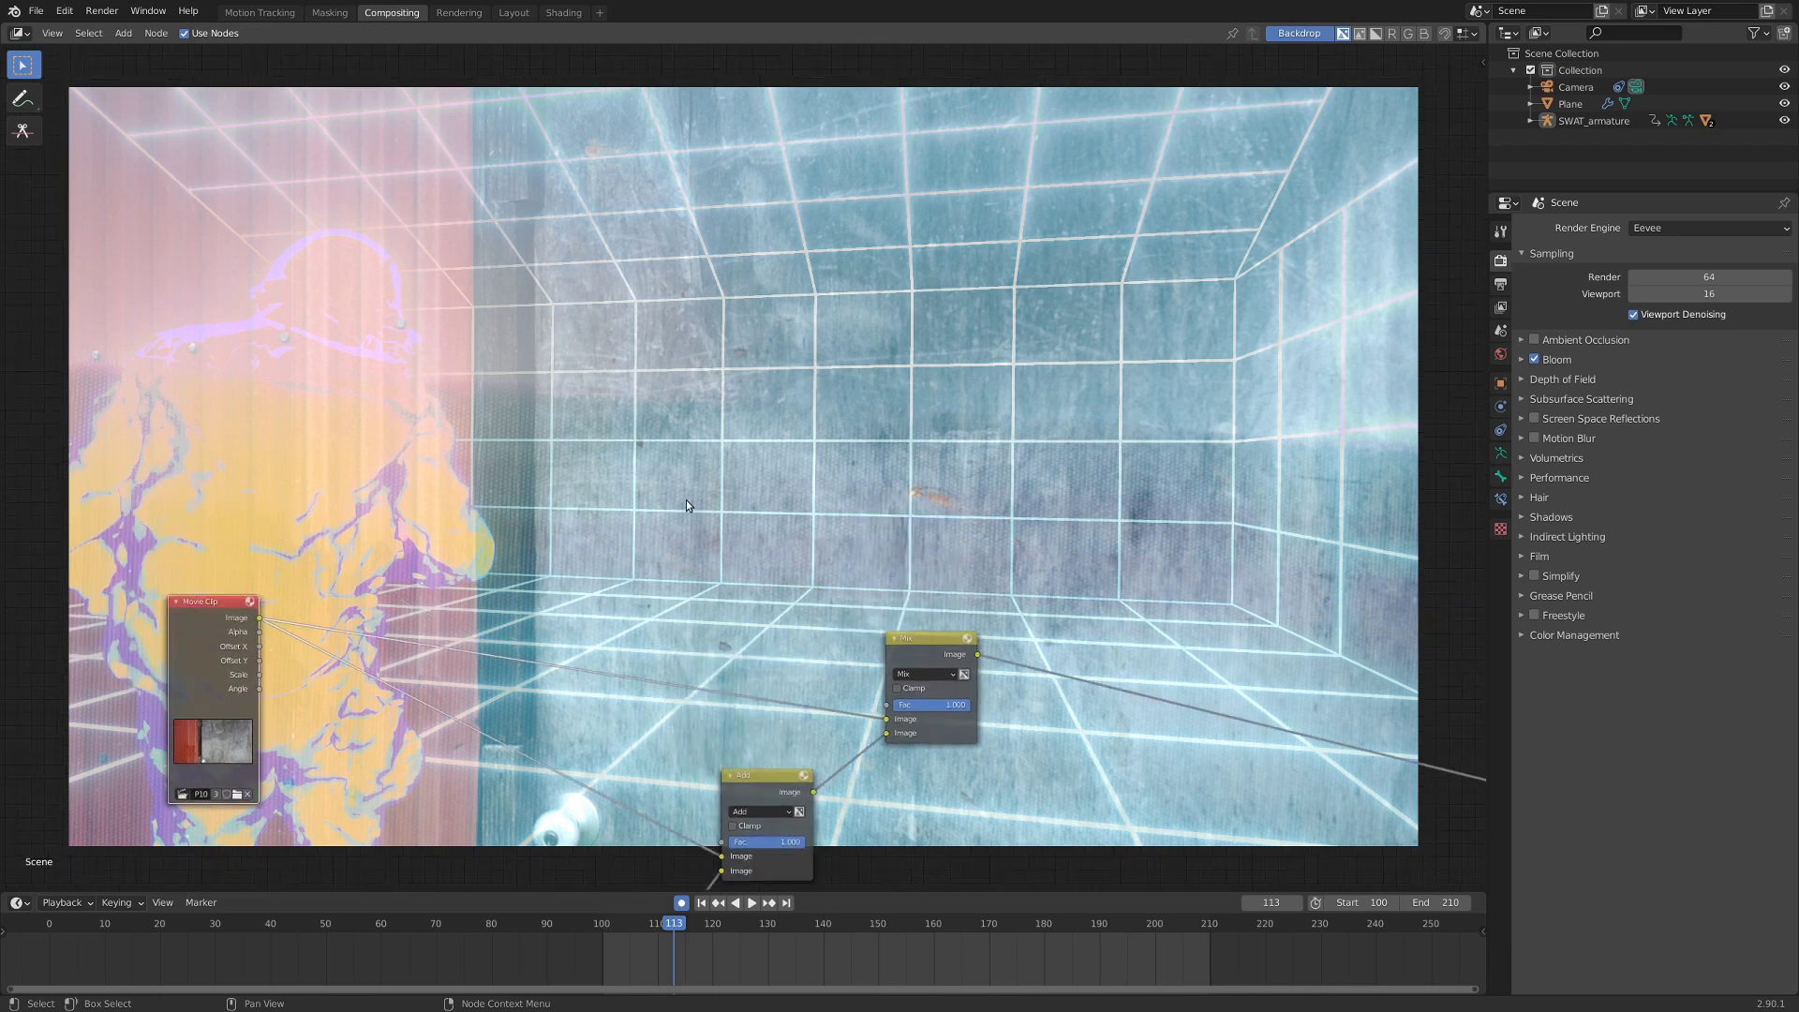
key(shift+a)
mouse_move(689, 525)
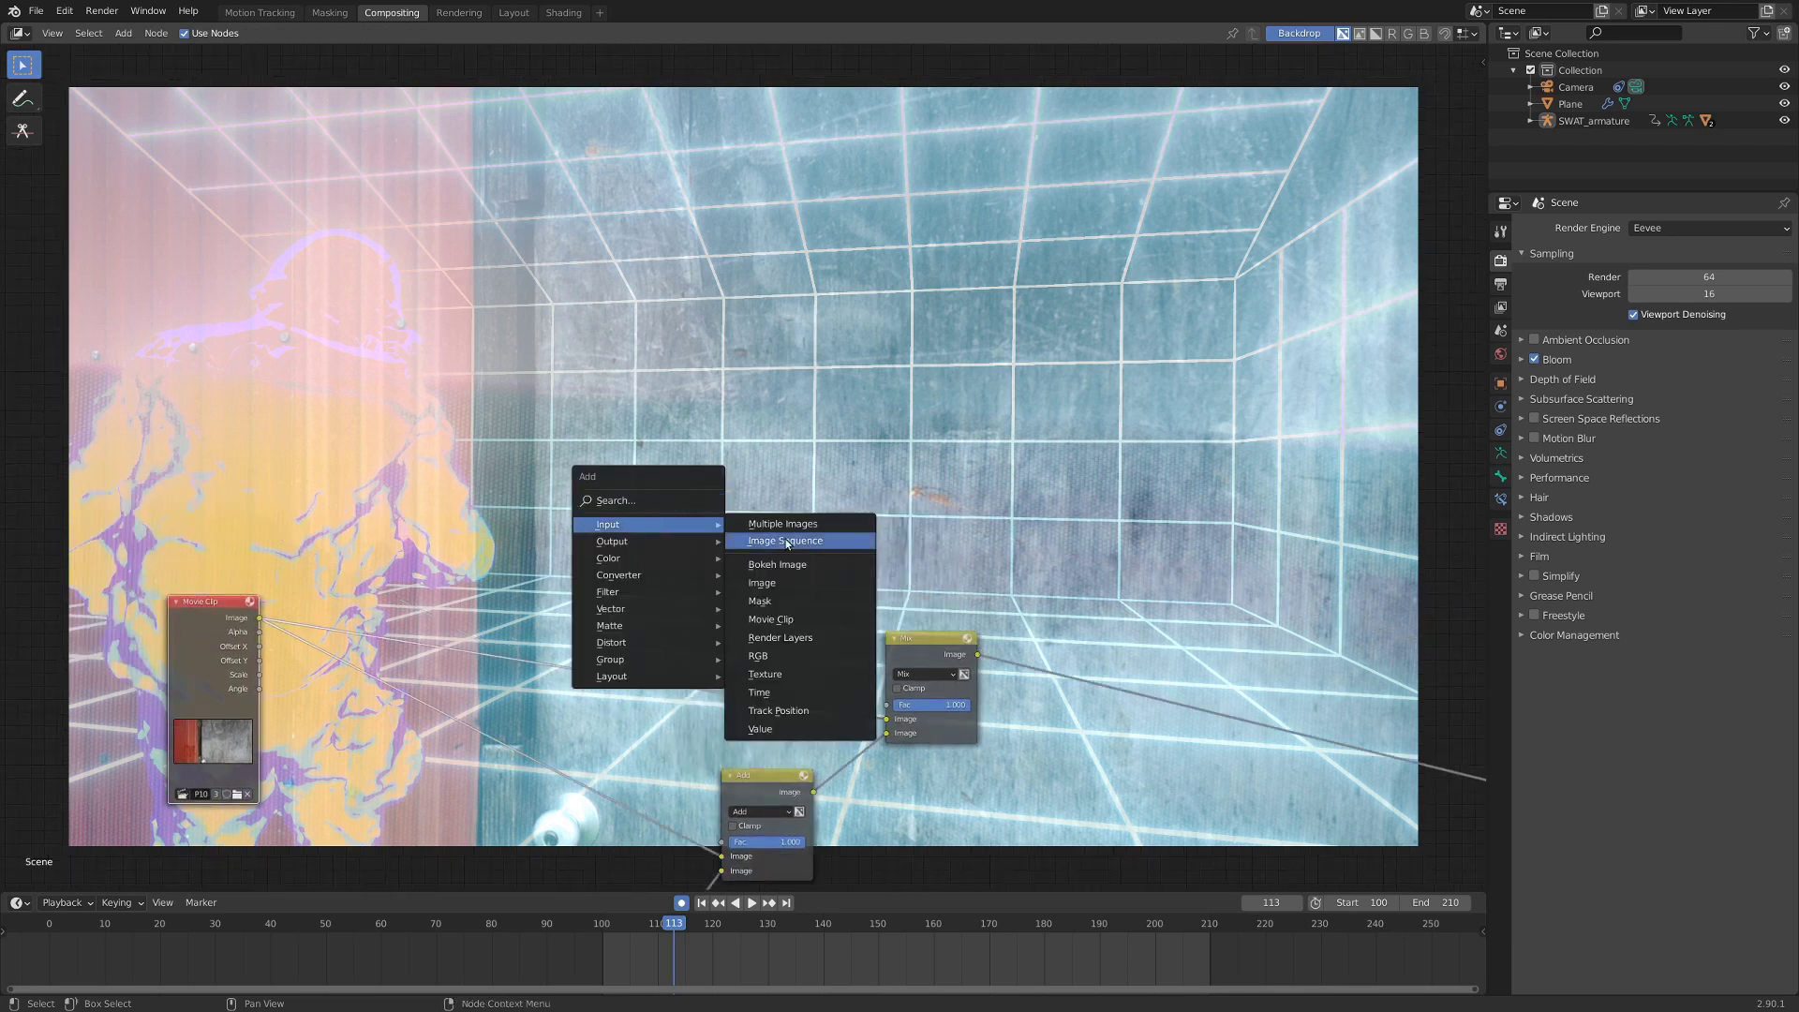
click(801, 604)
click(587, 476)
Assign the existing circular mask to the Mask node and connect its output to the Mix node's Fac input.
click(602, 517)
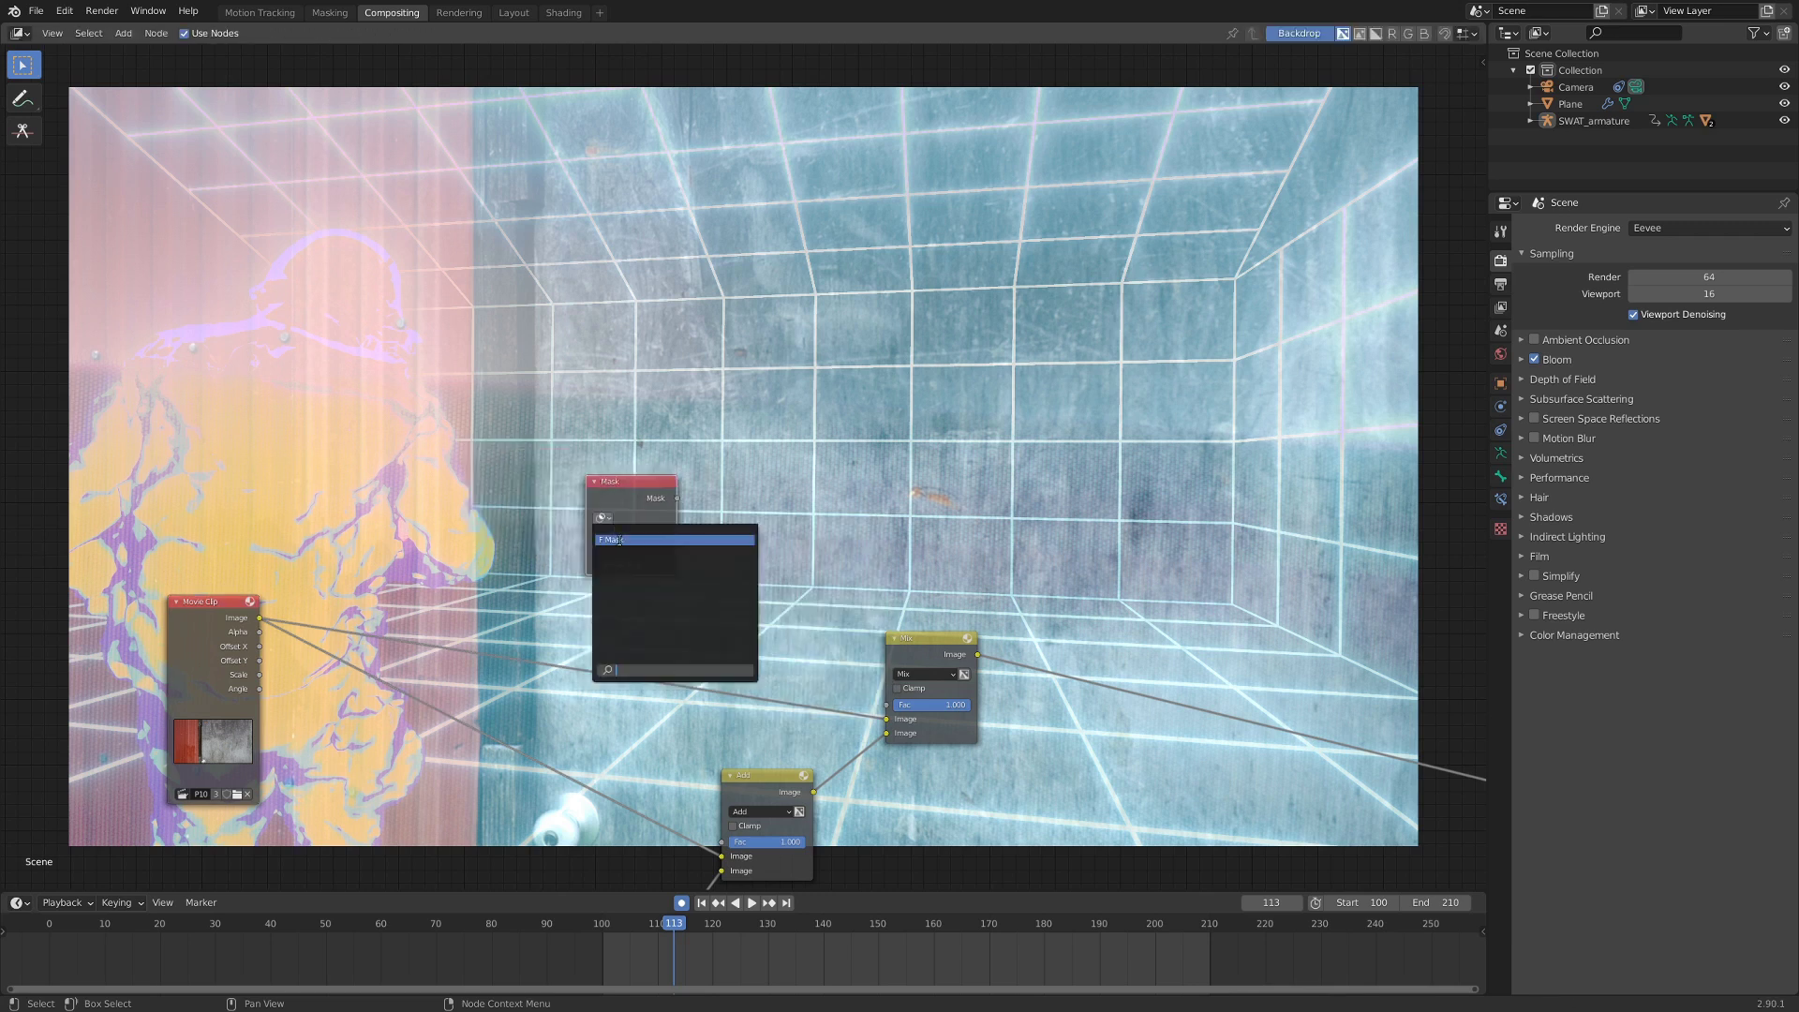
click(619, 541)
drag(671, 504, 886, 705)
drag(886, 705, 886, 704)
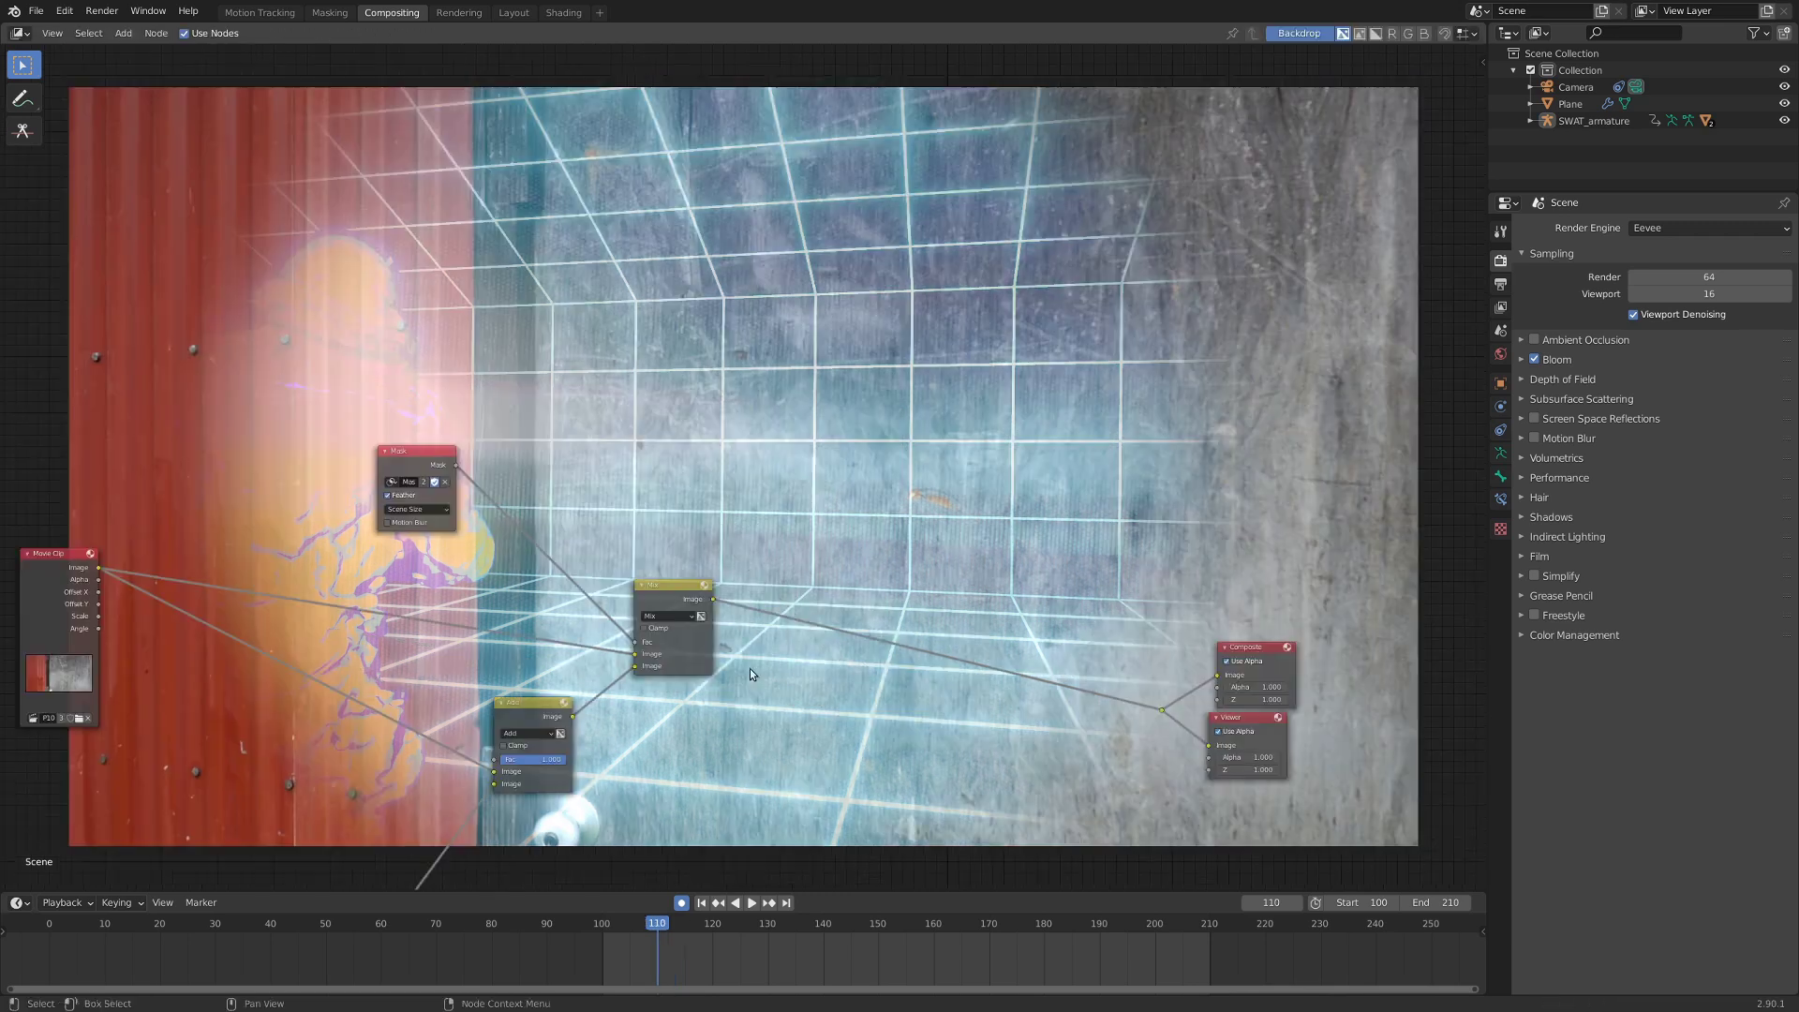
Step through frames 108 to 116 and on to frame 139 to examine the masked reveal over the footage.
alt+scroll(823, 660, up, 2)
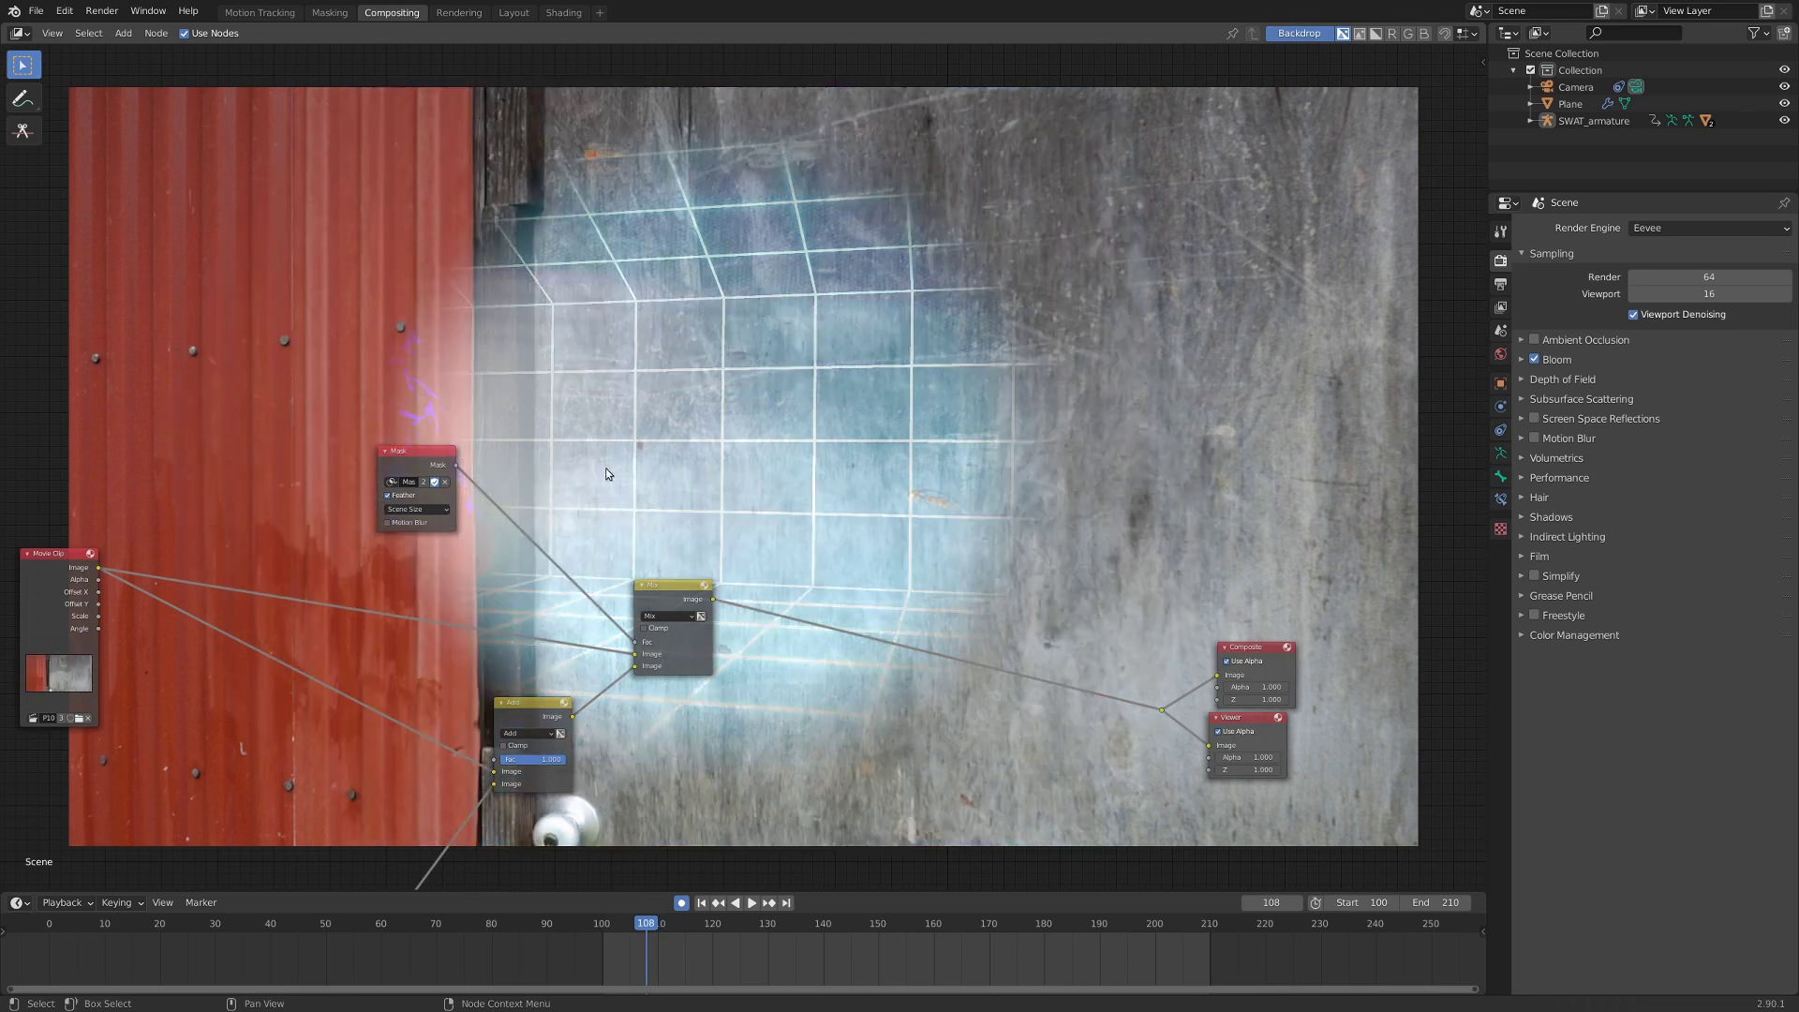
alt+scroll(832, 426, down, 1)
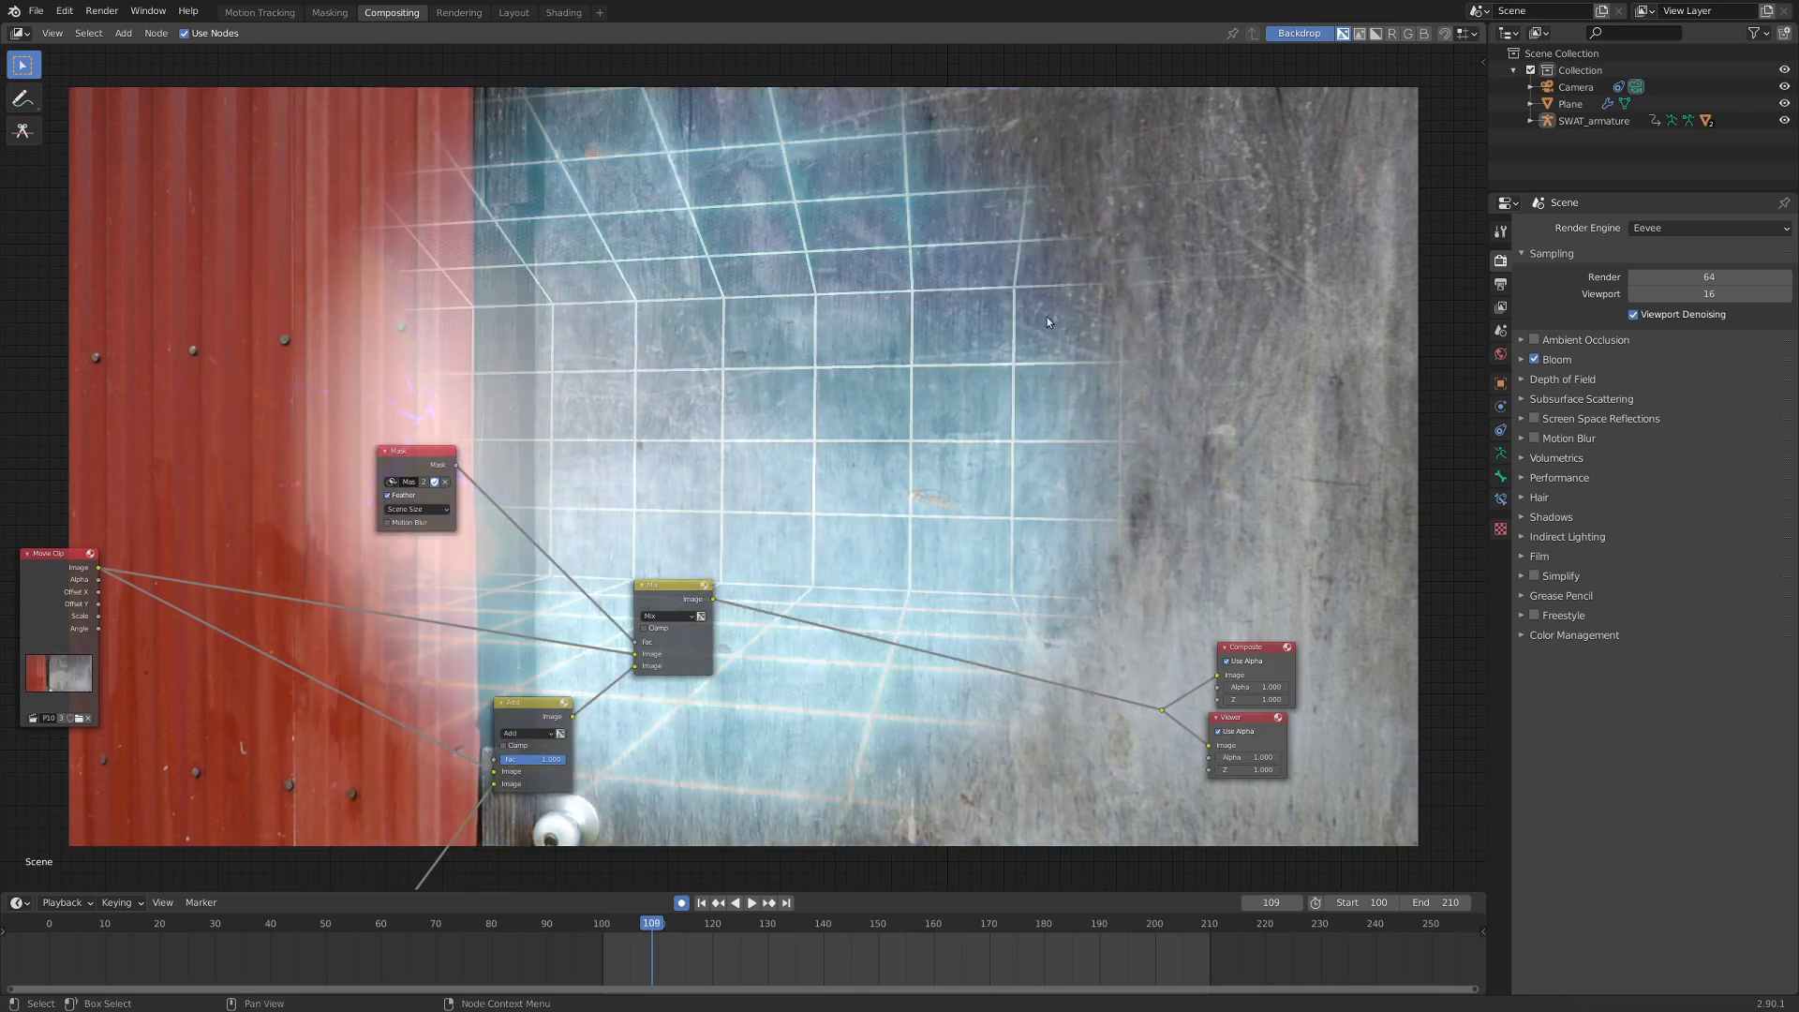
alt+scroll(1038, 319, down, 6)
alt+scroll(1038, 321, down, 1)
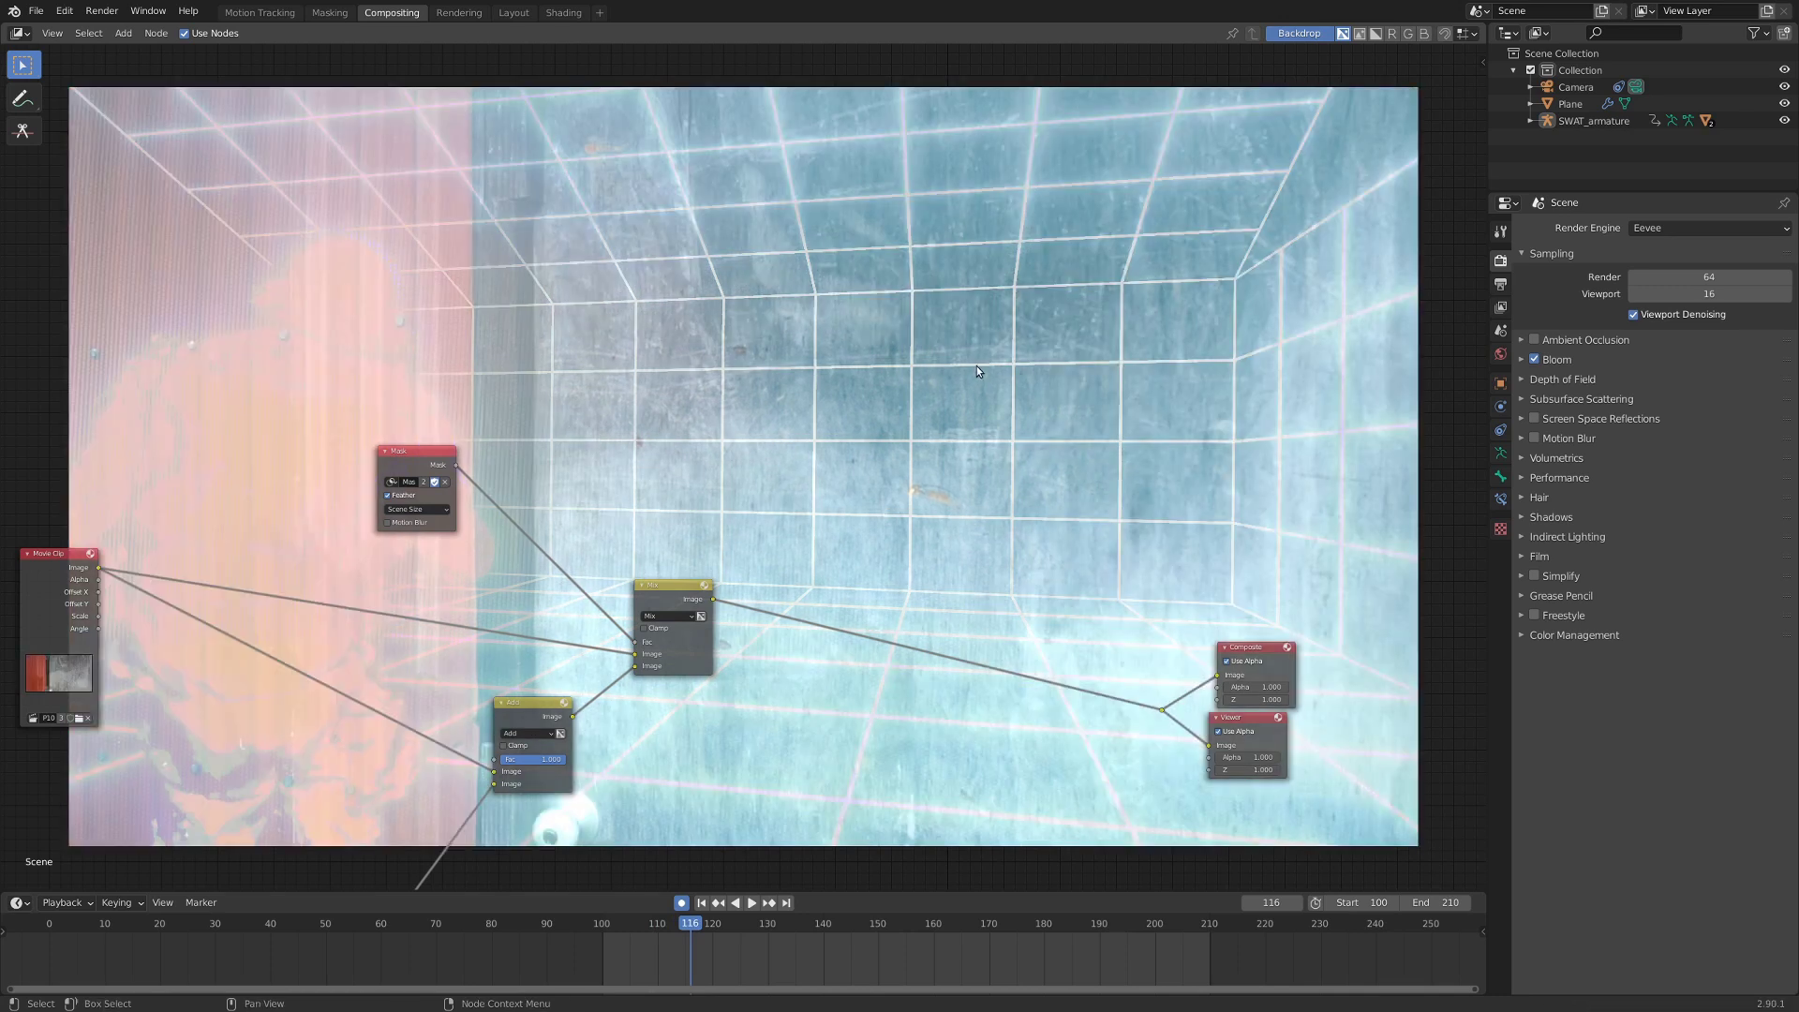
key(Home)
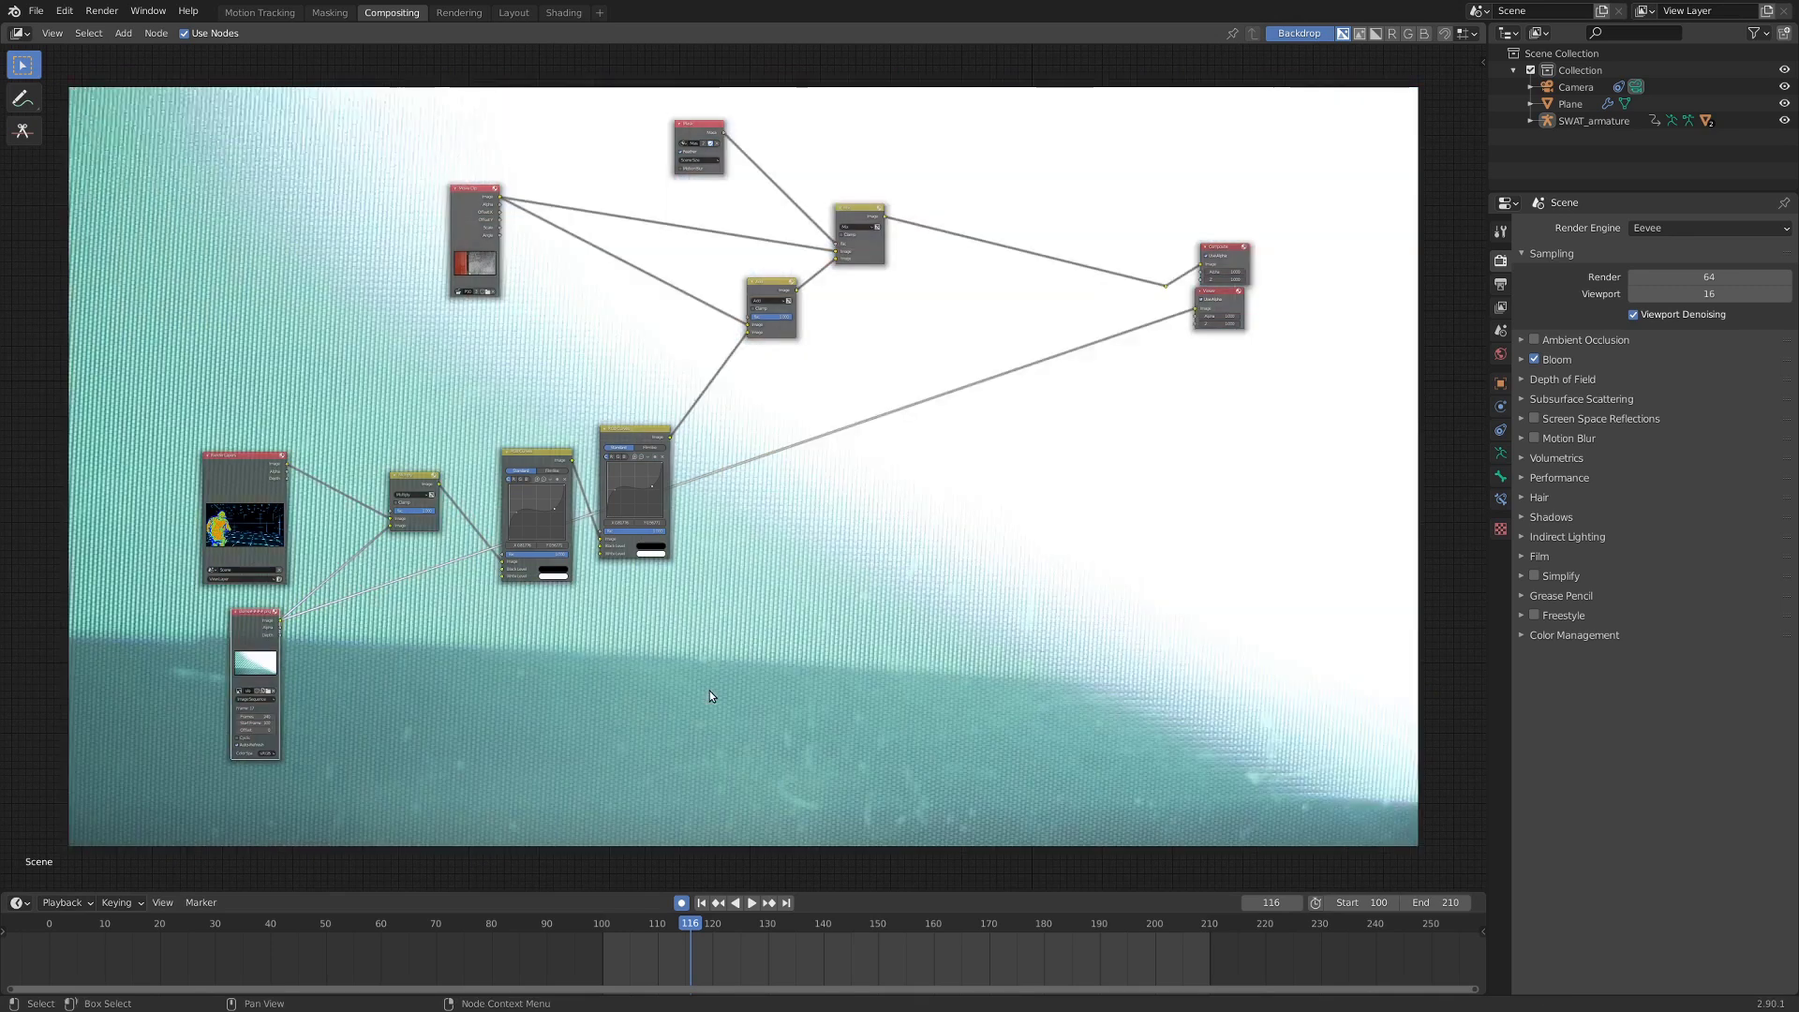
click(723, 965)
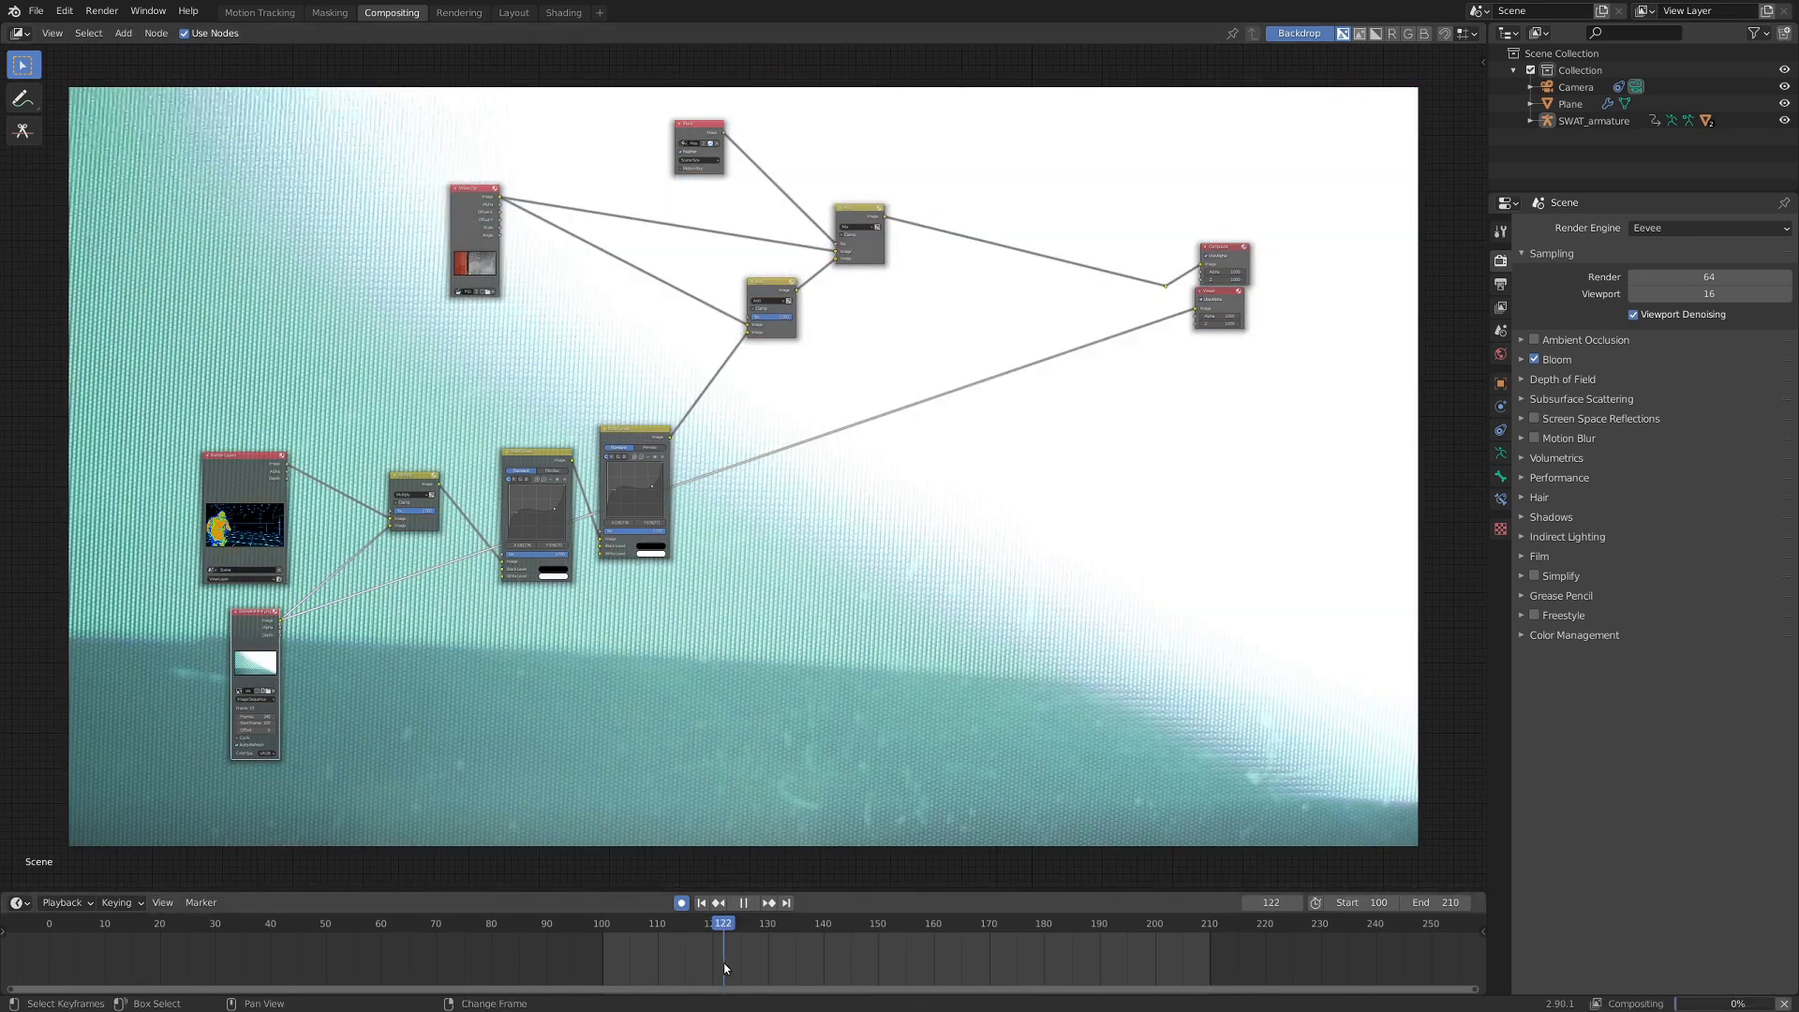
drag(714, 961, 816, 962)
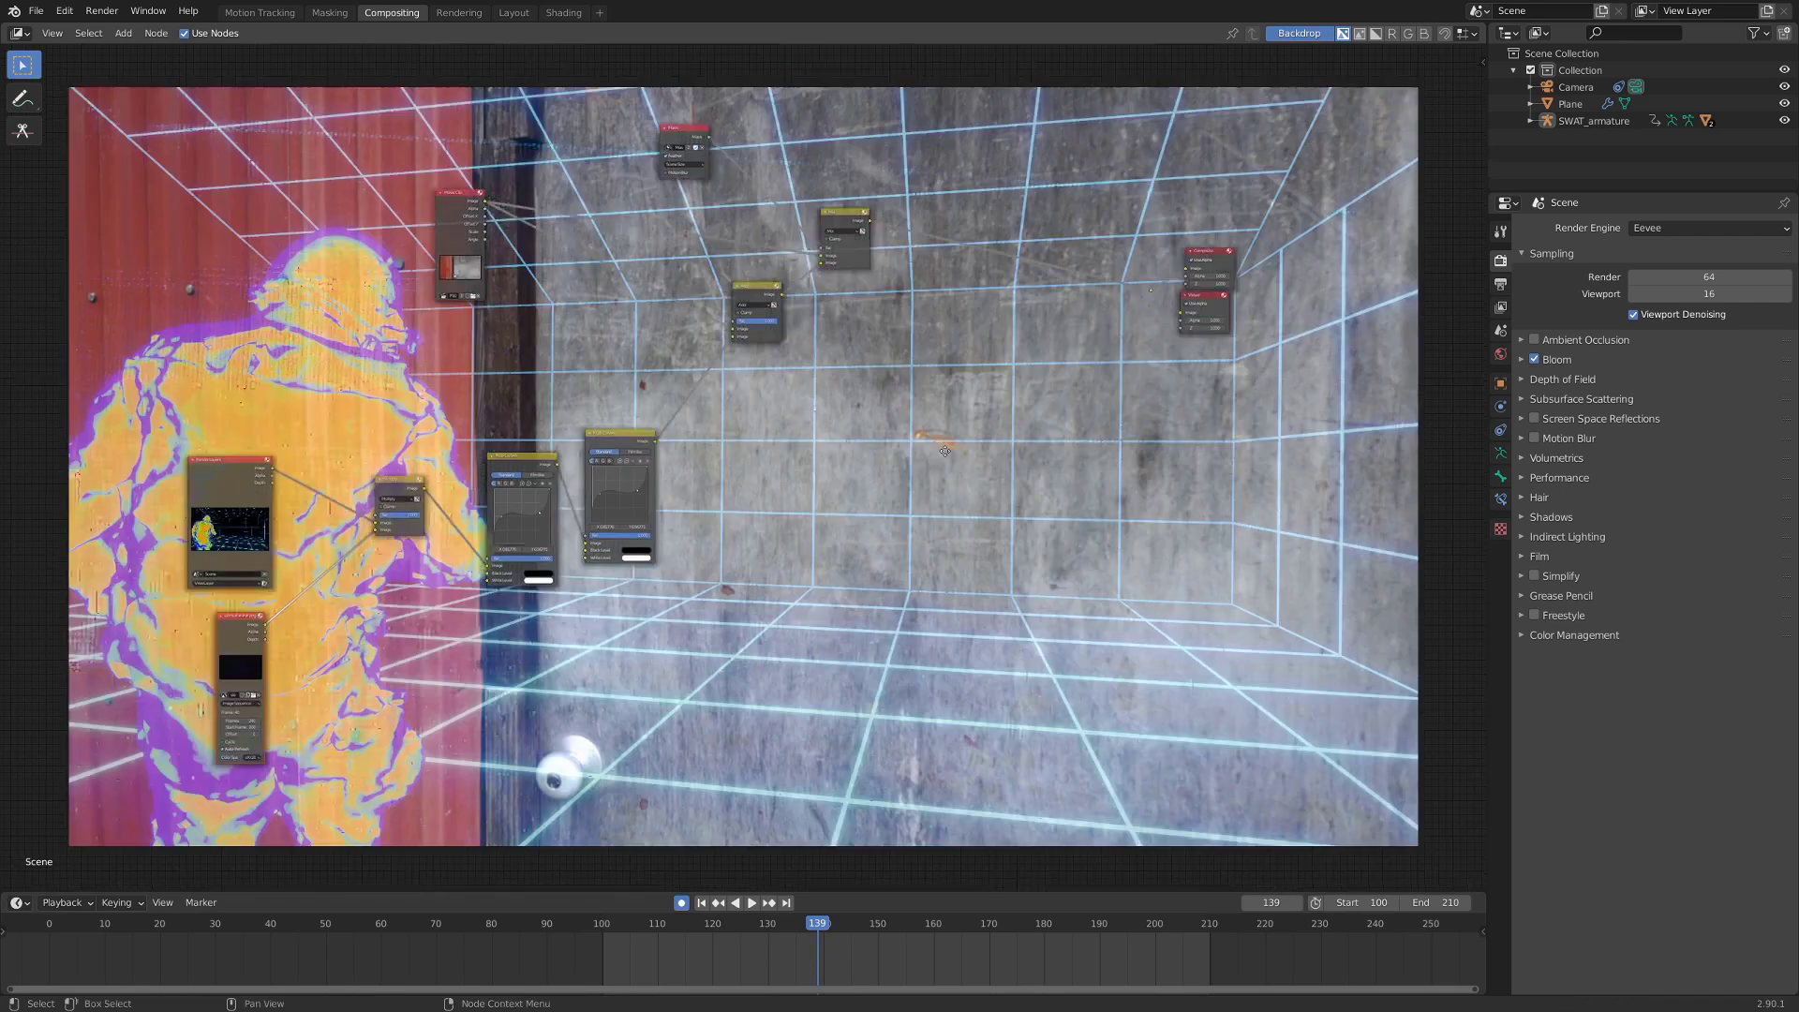
middle_drag(967, 441, 888, 549)
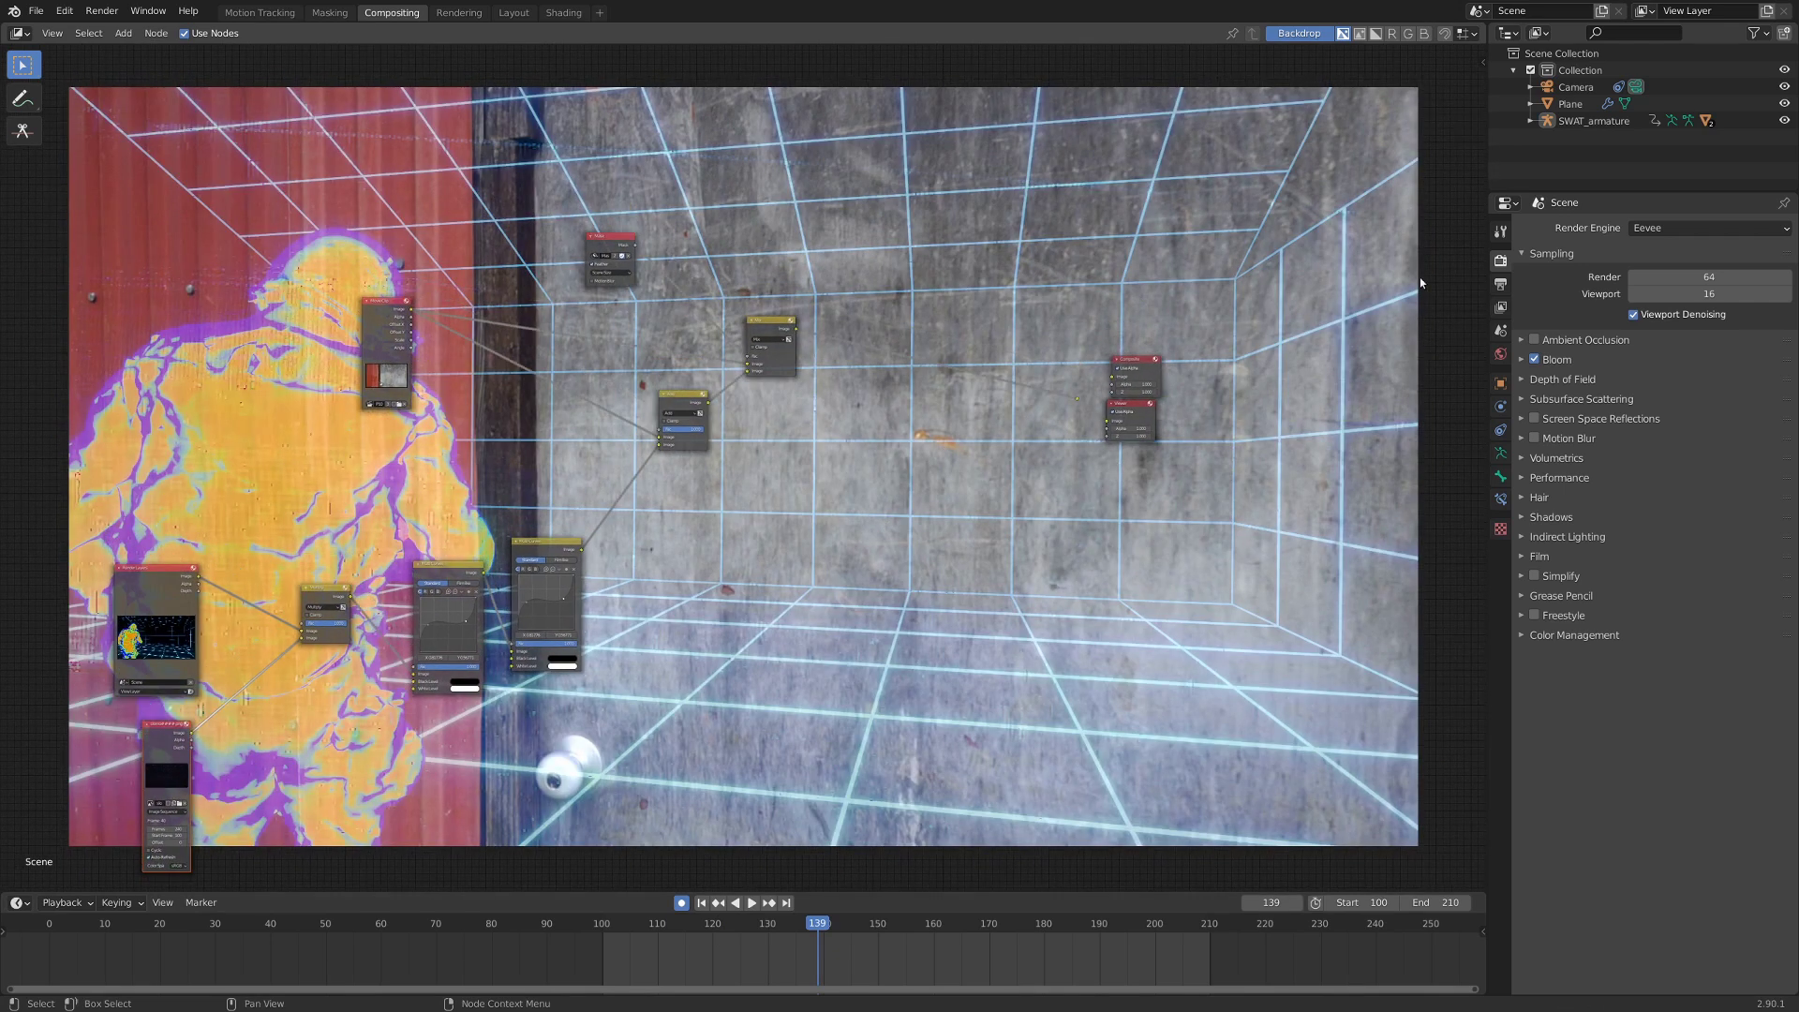
Check the scene's output settings and render the composited animation.
click(1500, 284)
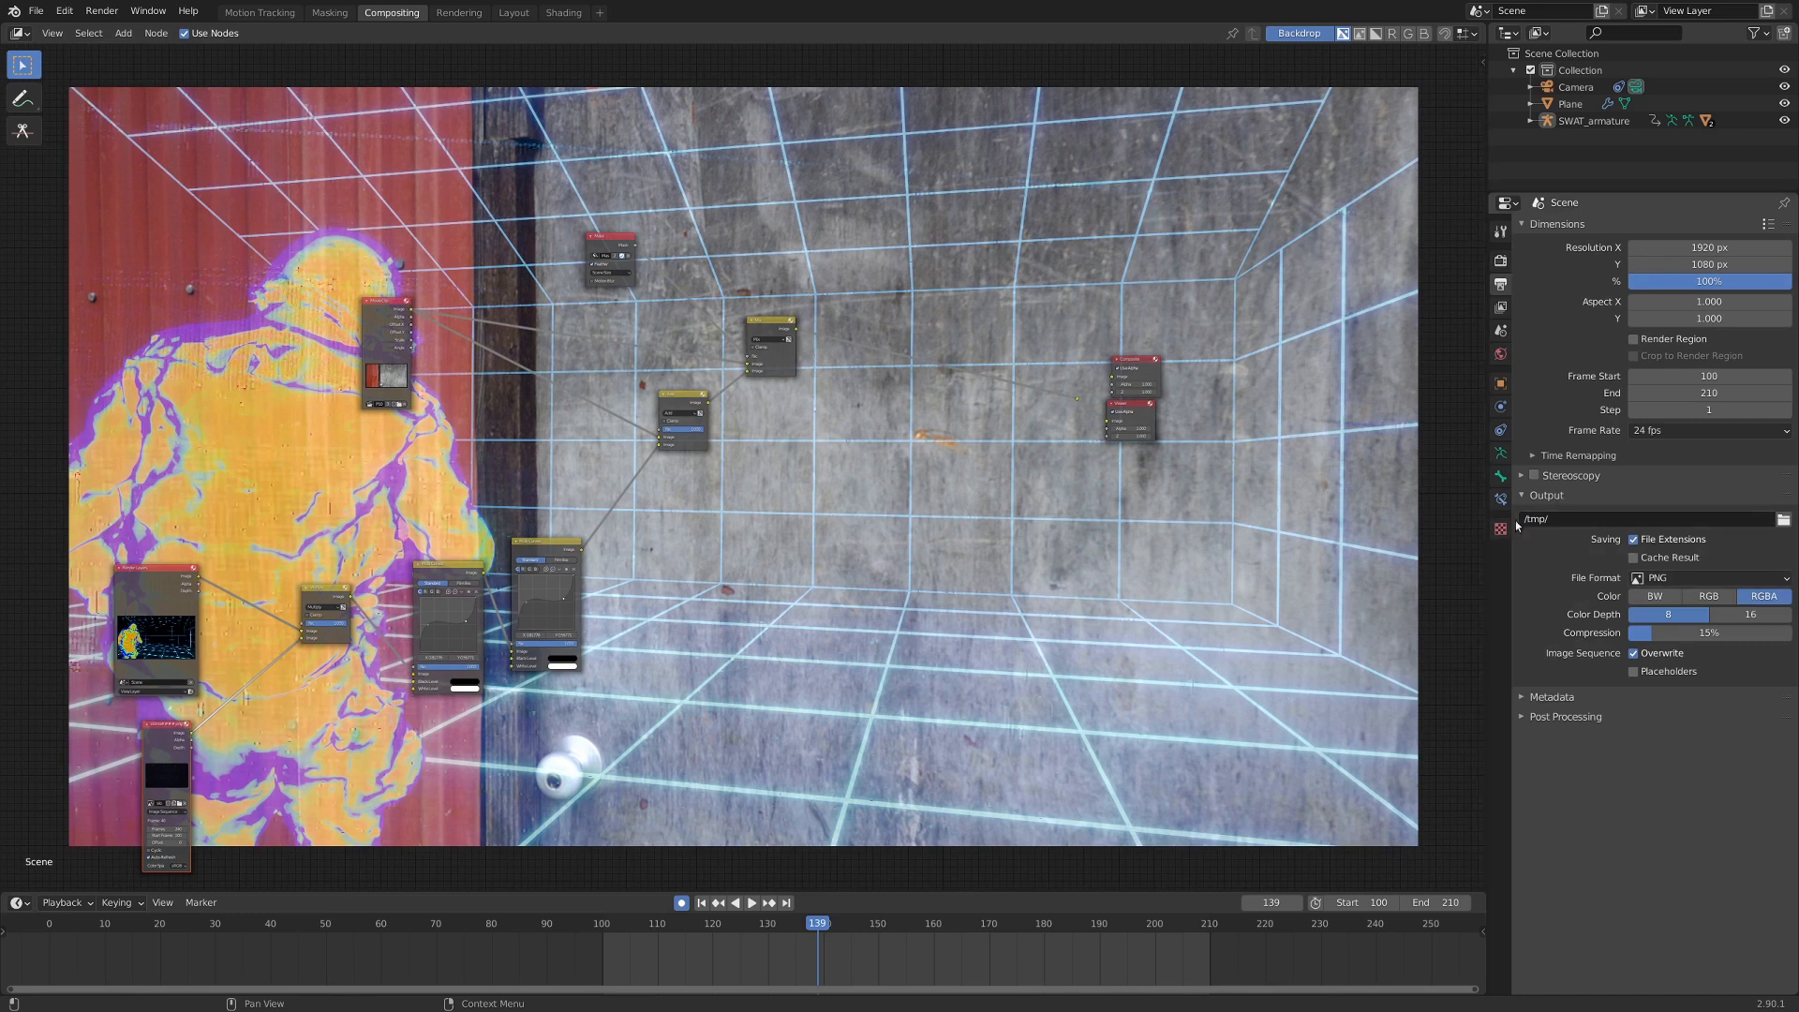
click(101, 11)
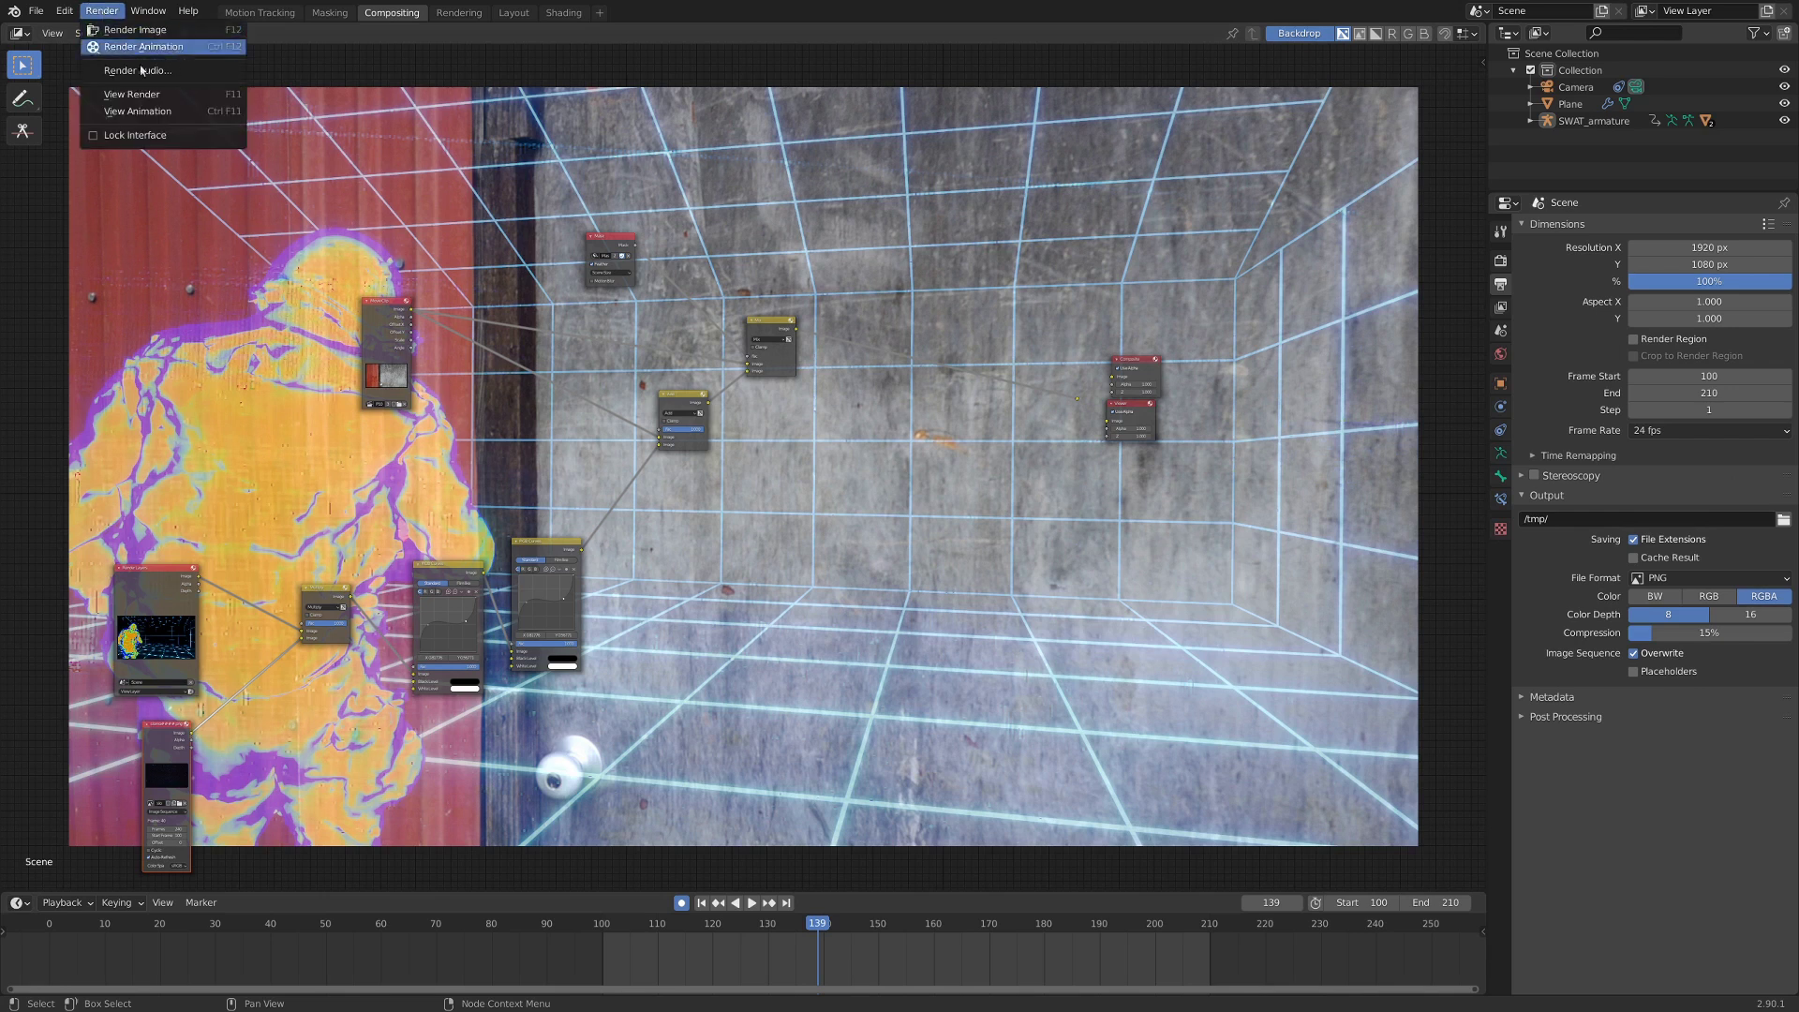
click(205, 47)
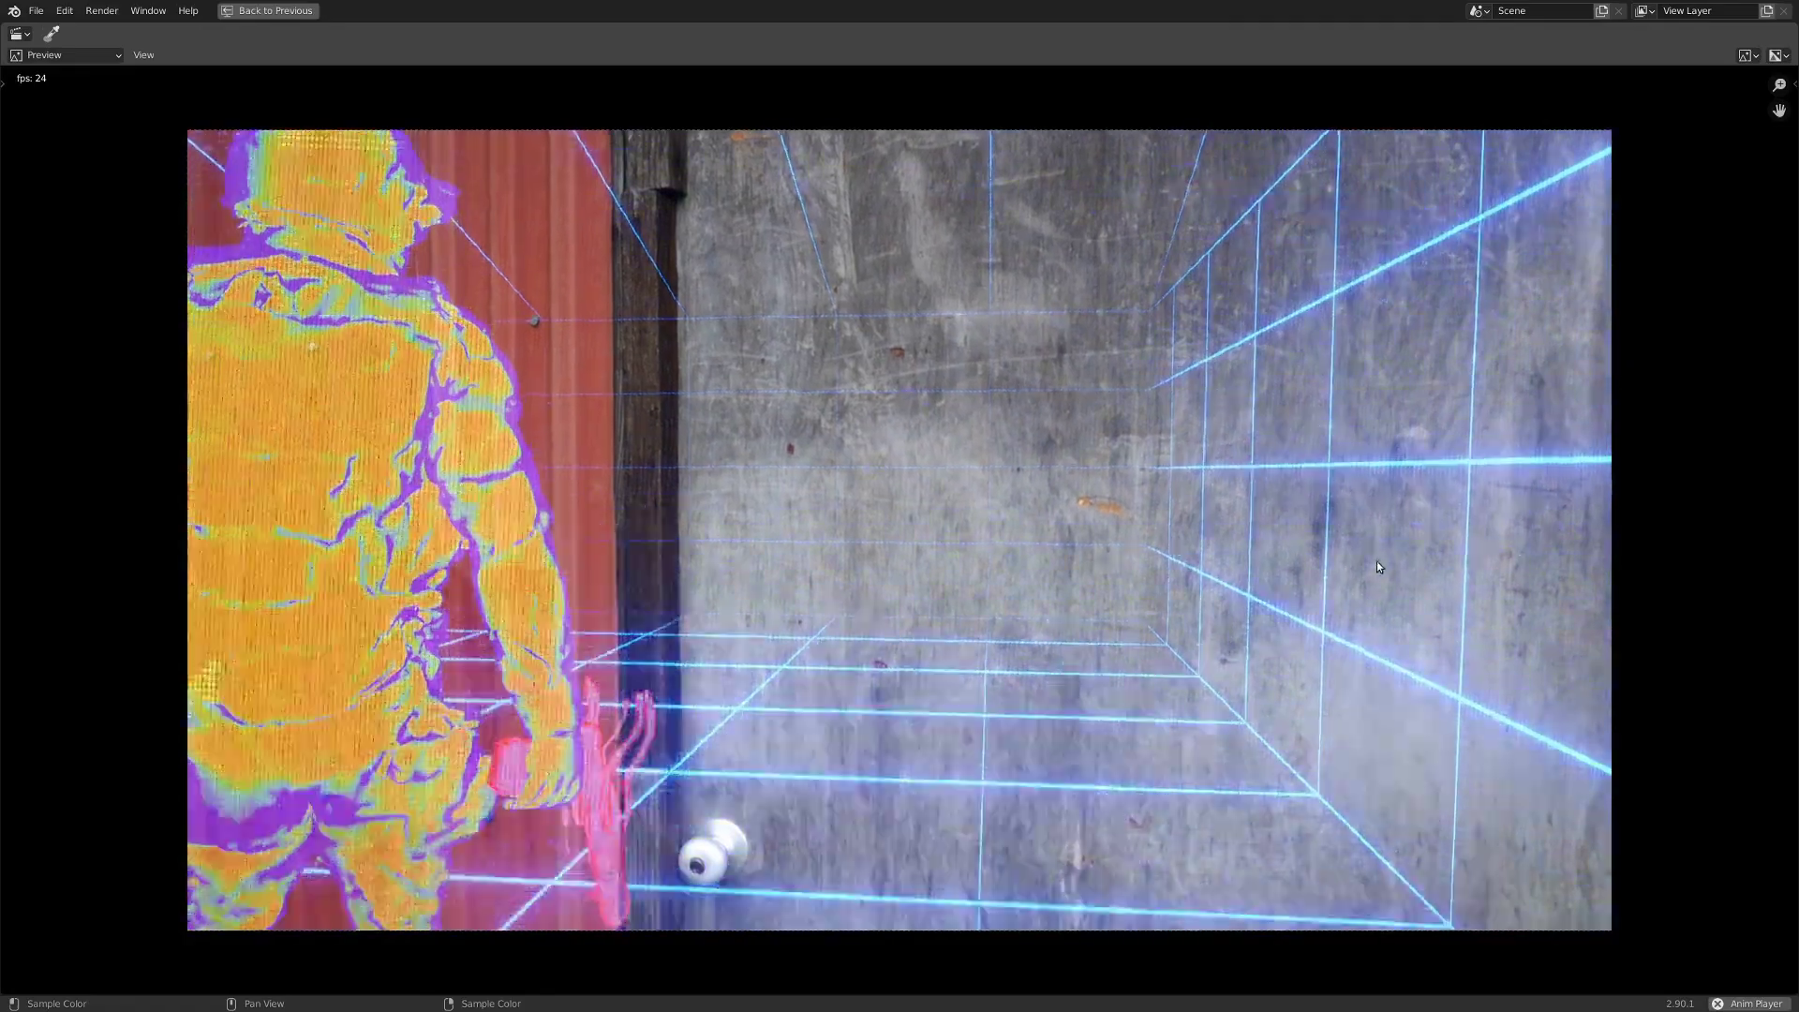